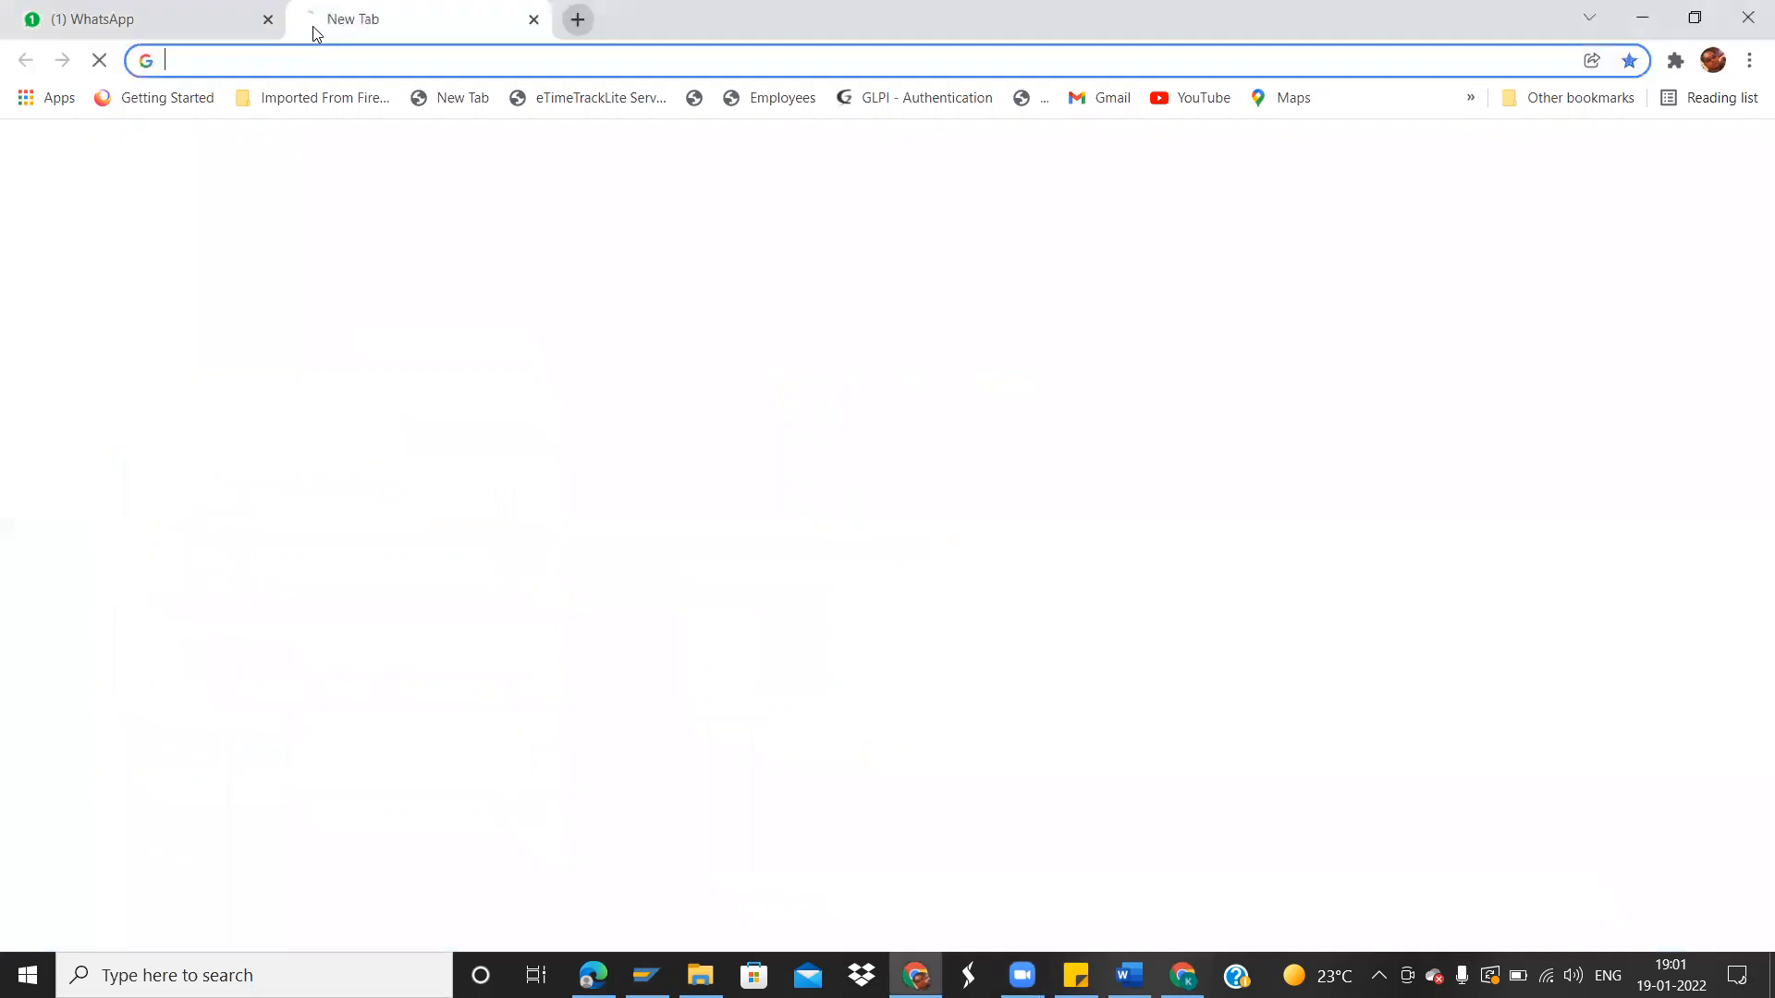
Open the bookmarked SuccessFactors login page and log in with the prefilled credentials.
click(1608, 100)
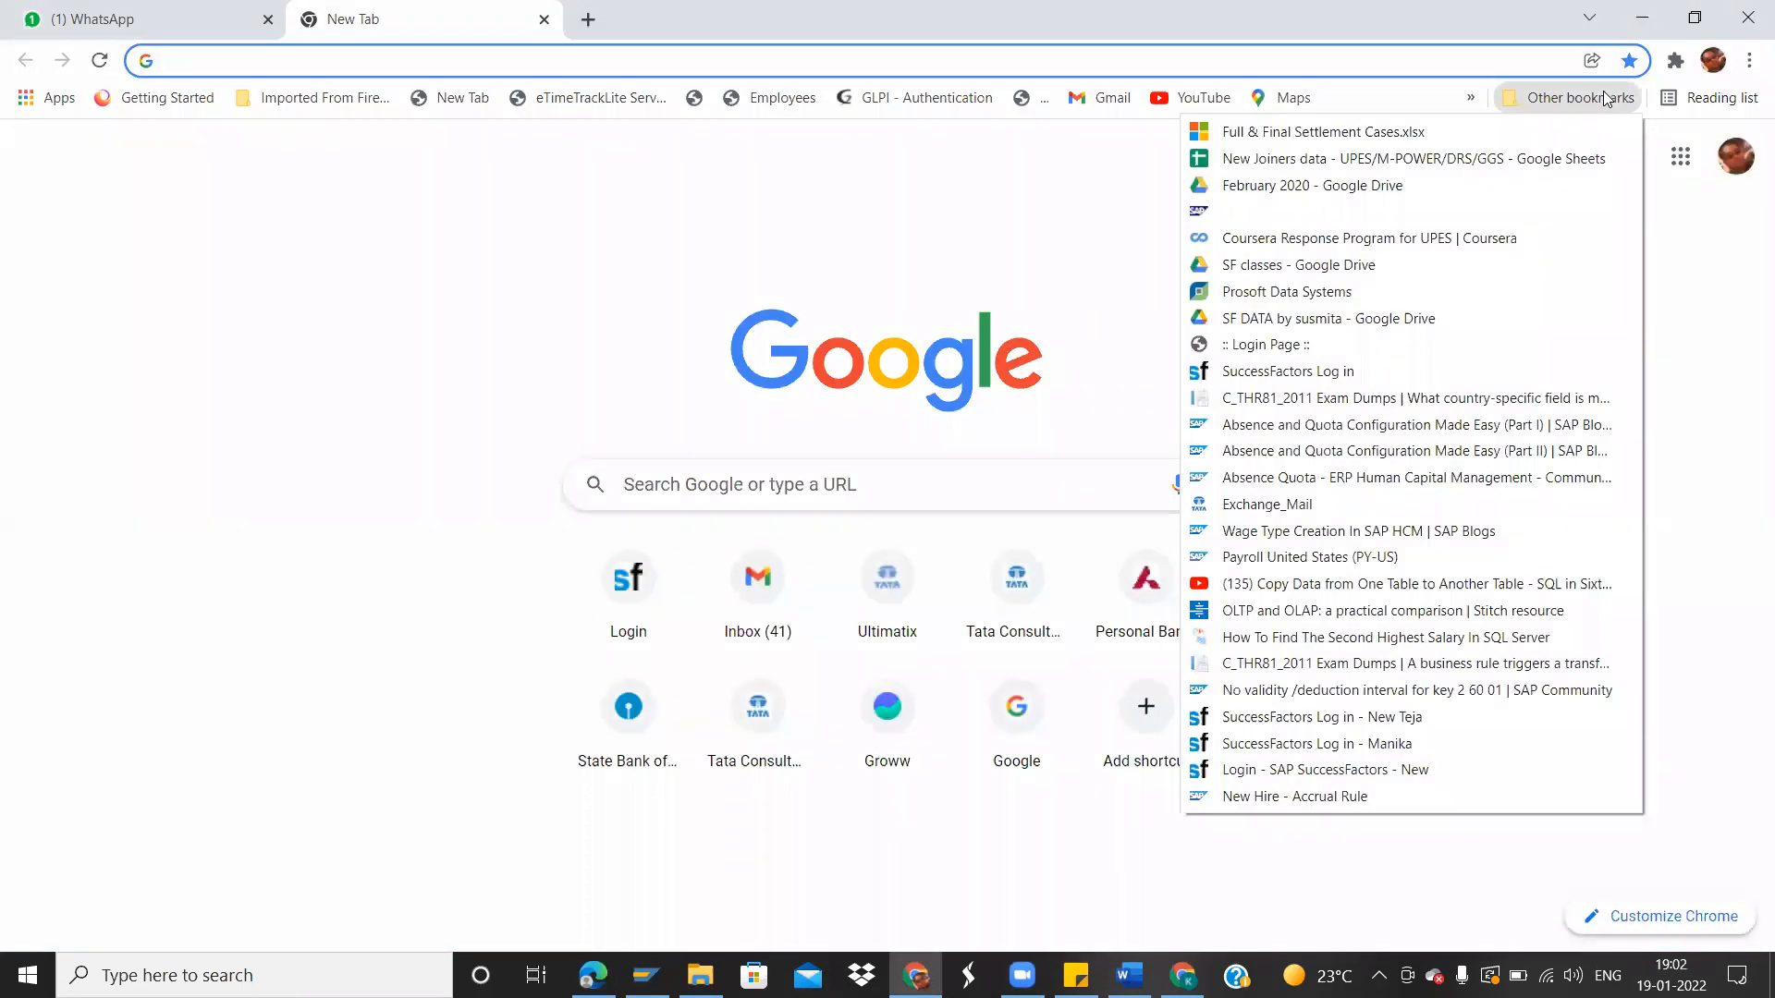
click(1336, 751)
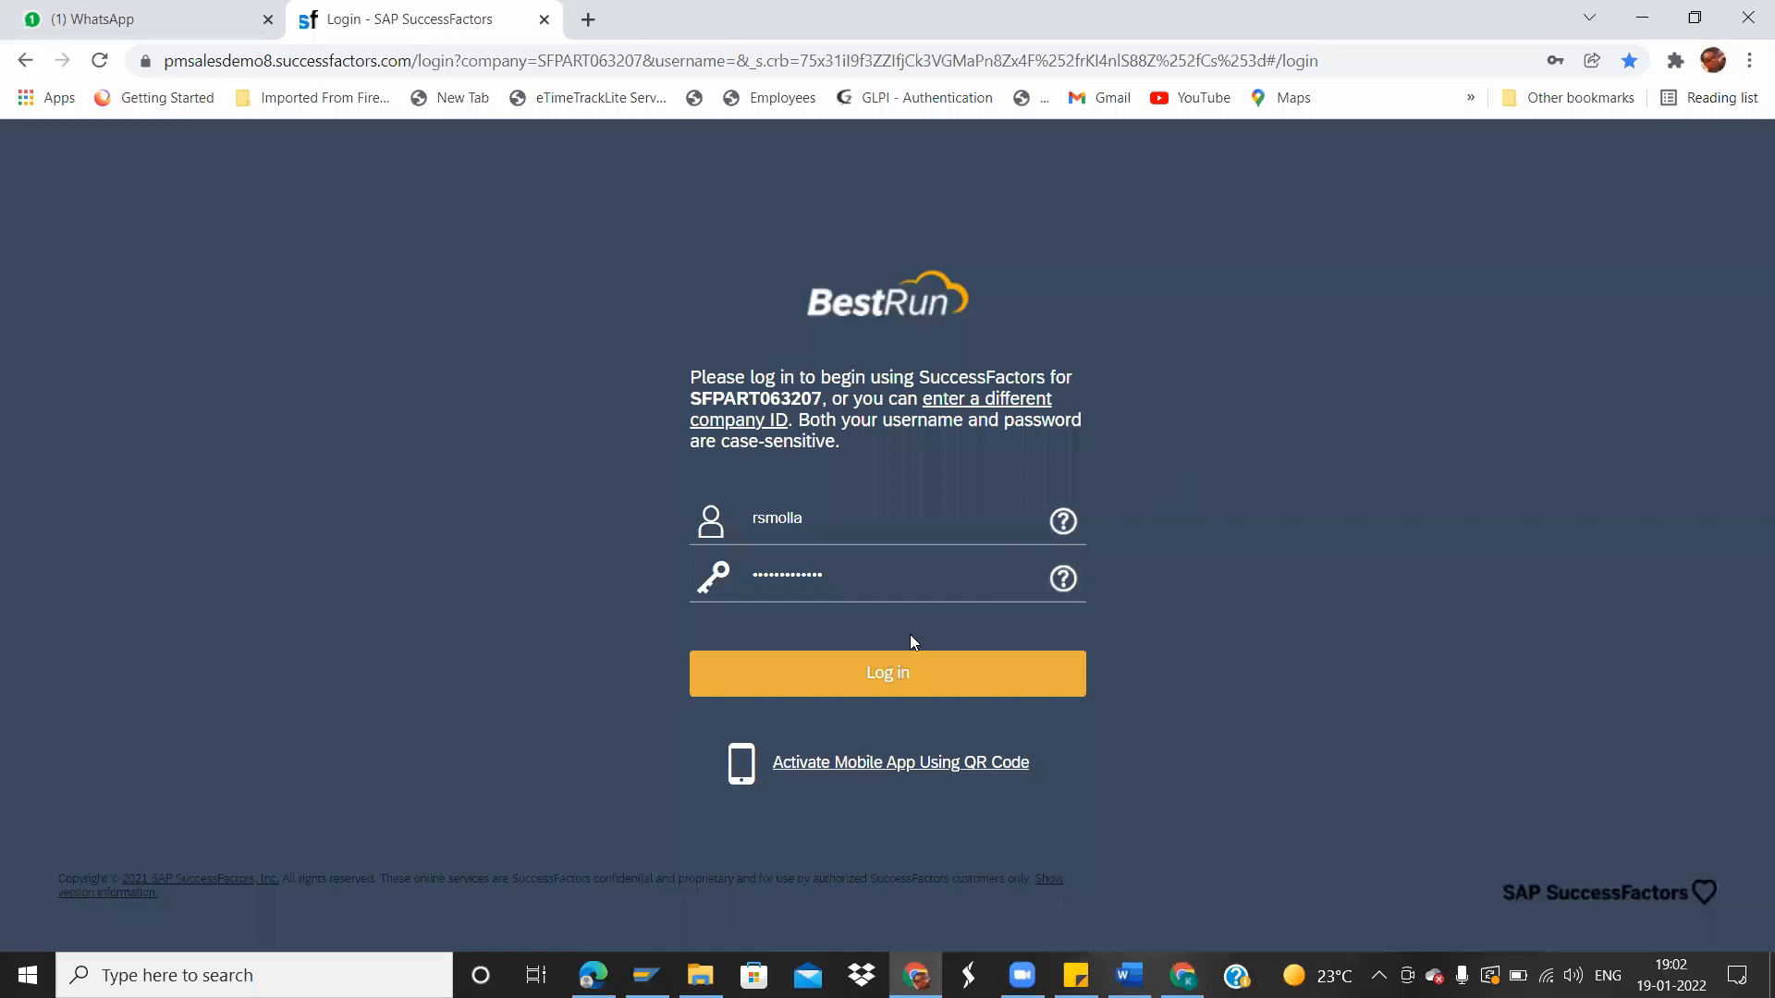
click(906, 671)
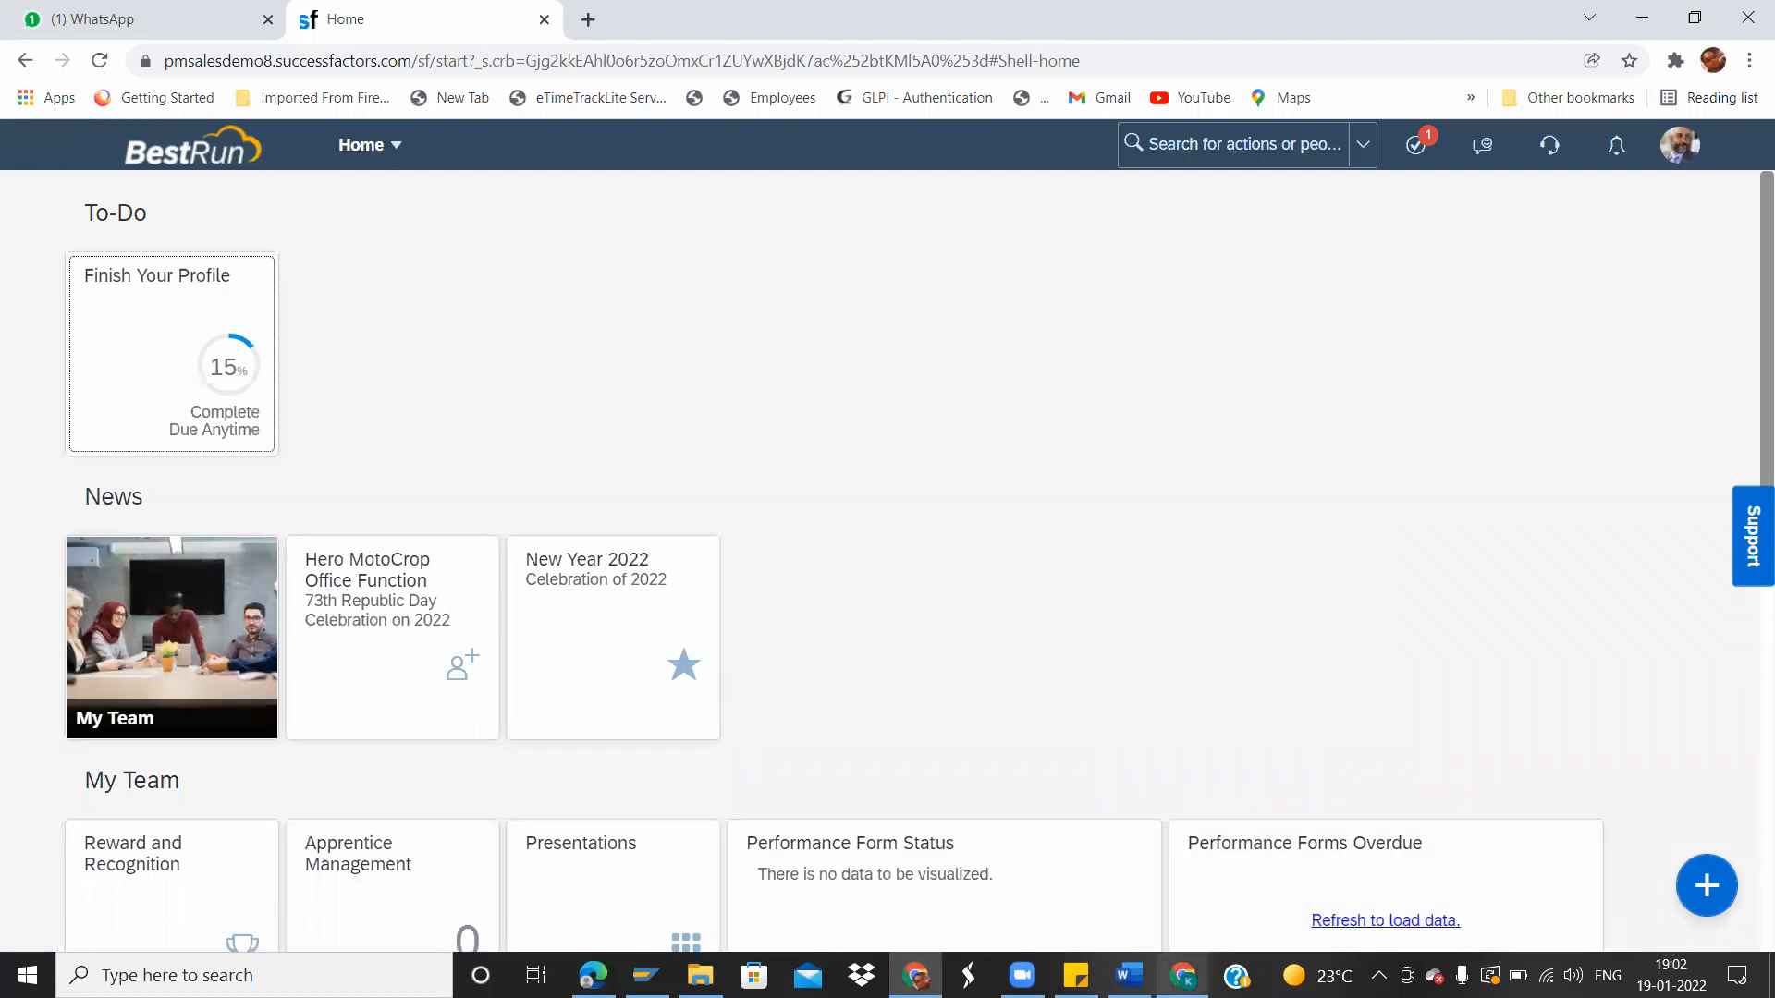
mouse_move(1182, 976)
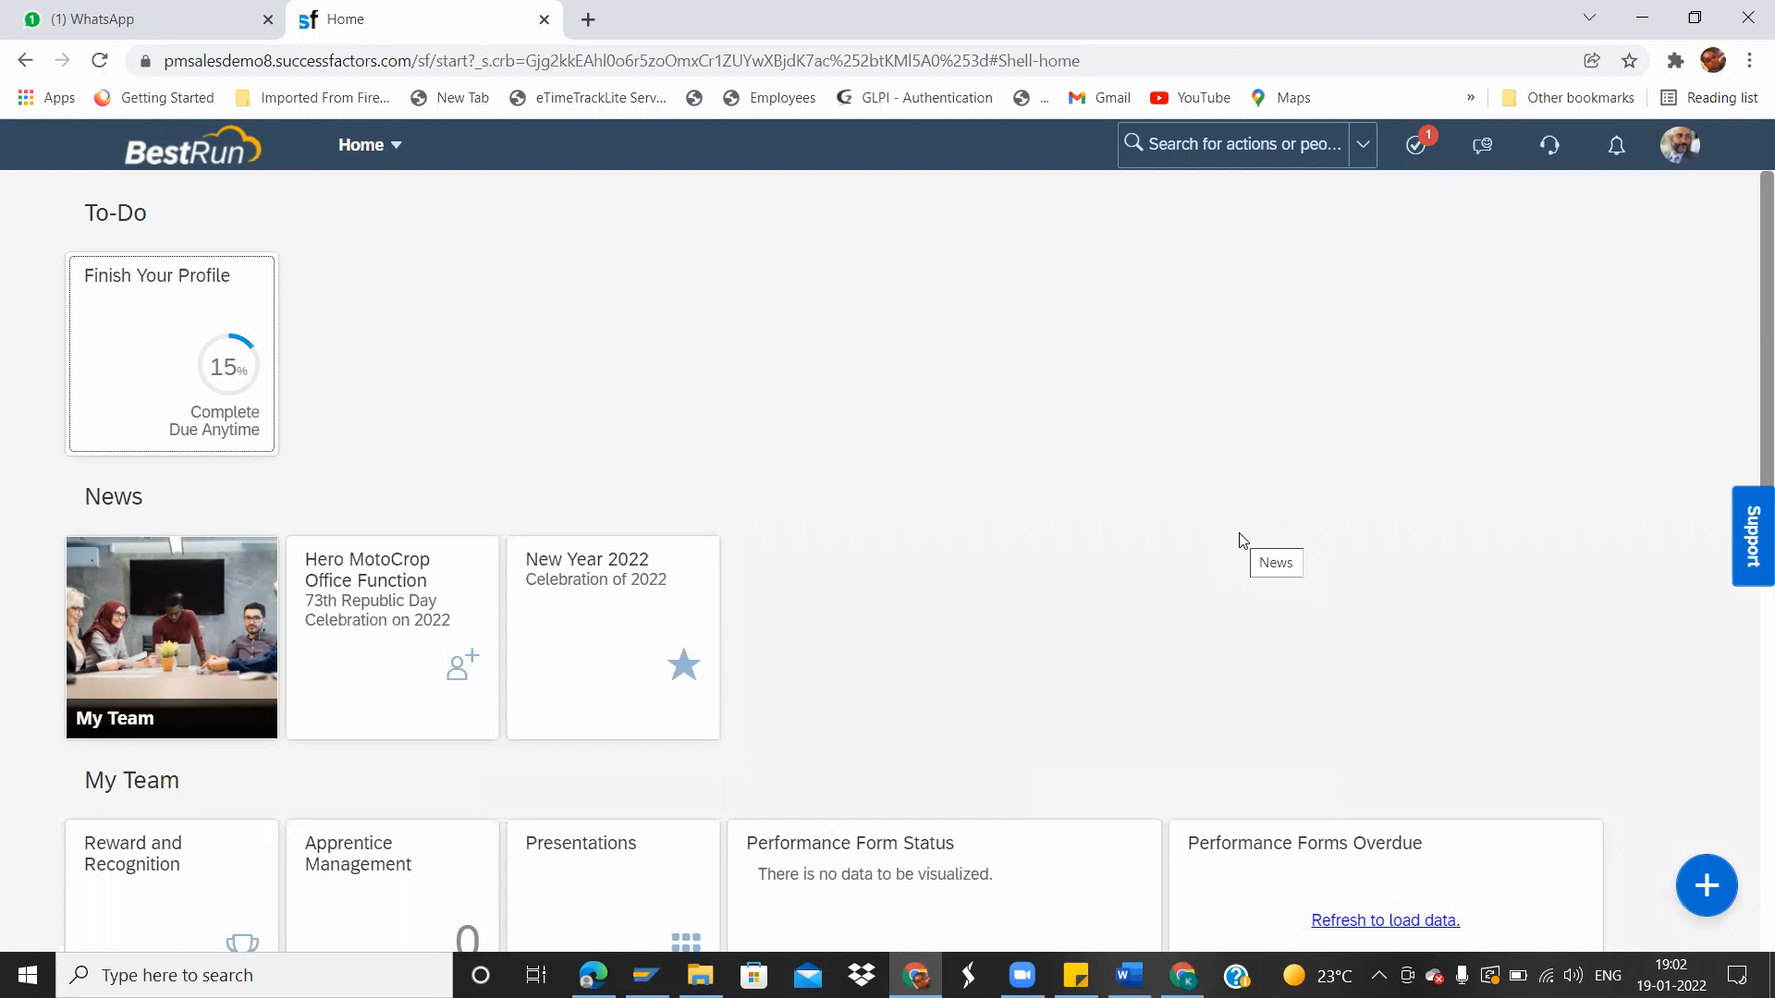
Open the Admin Center and look through its process, employee and resource sections.
click(390, 148)
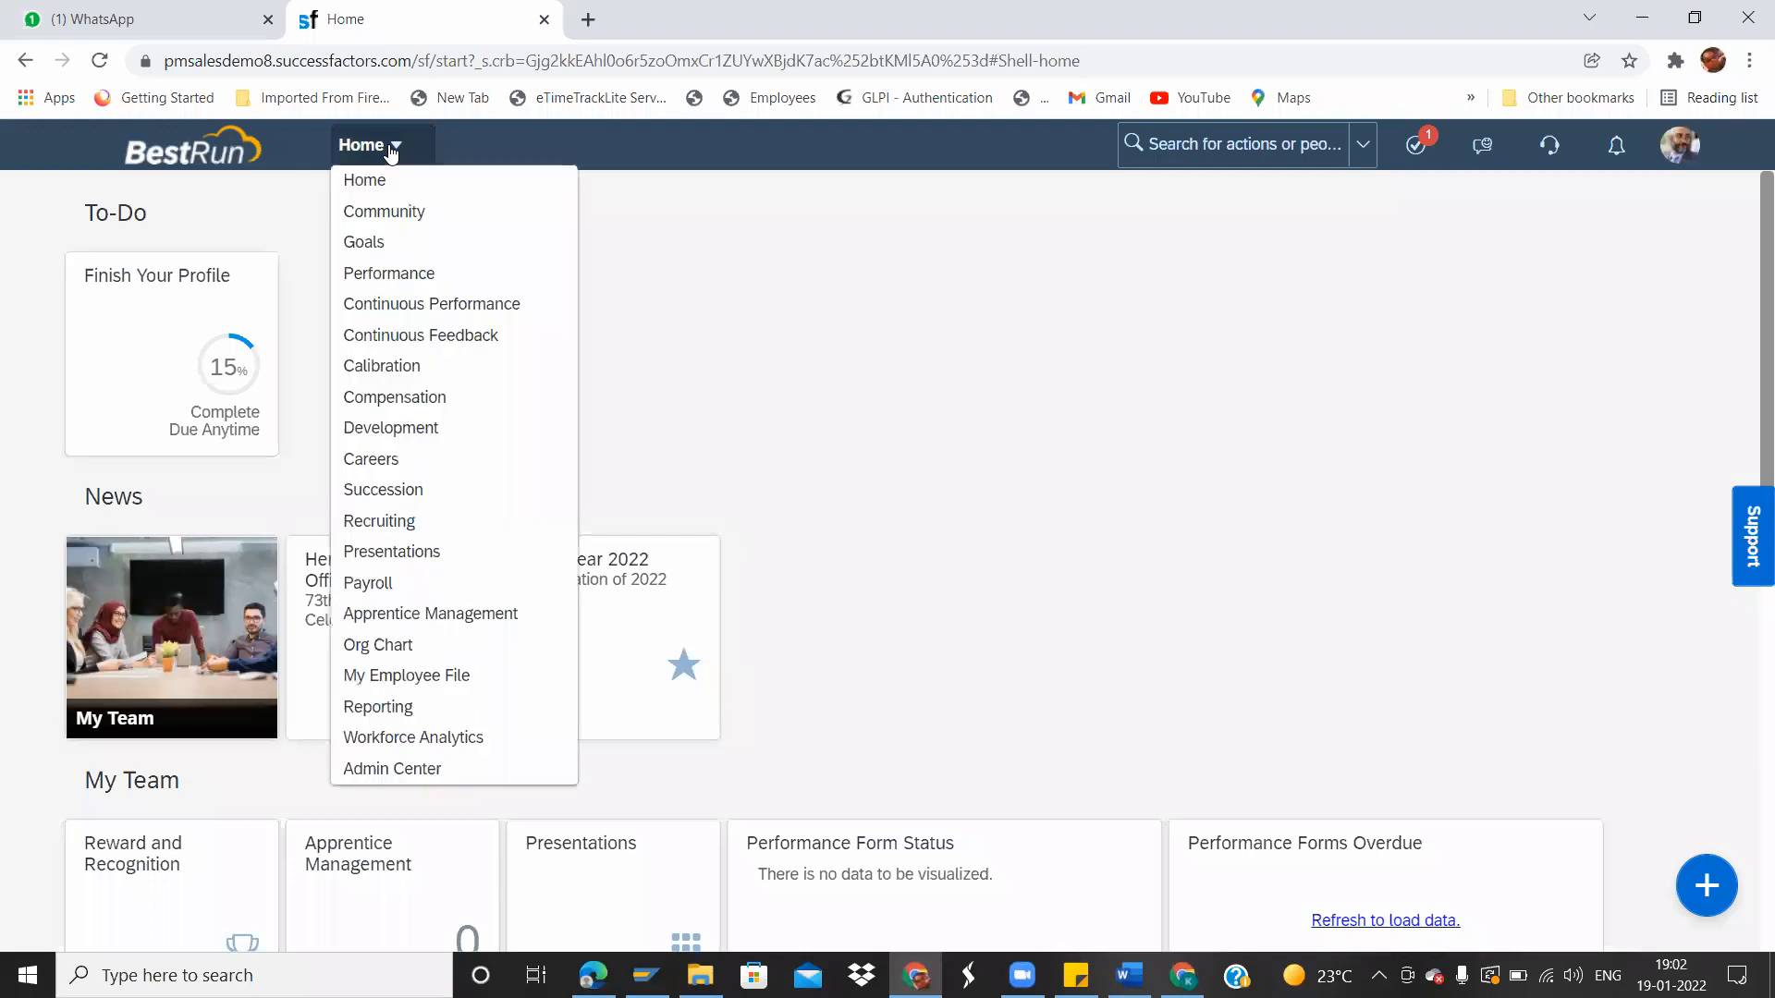
click(392, 770)
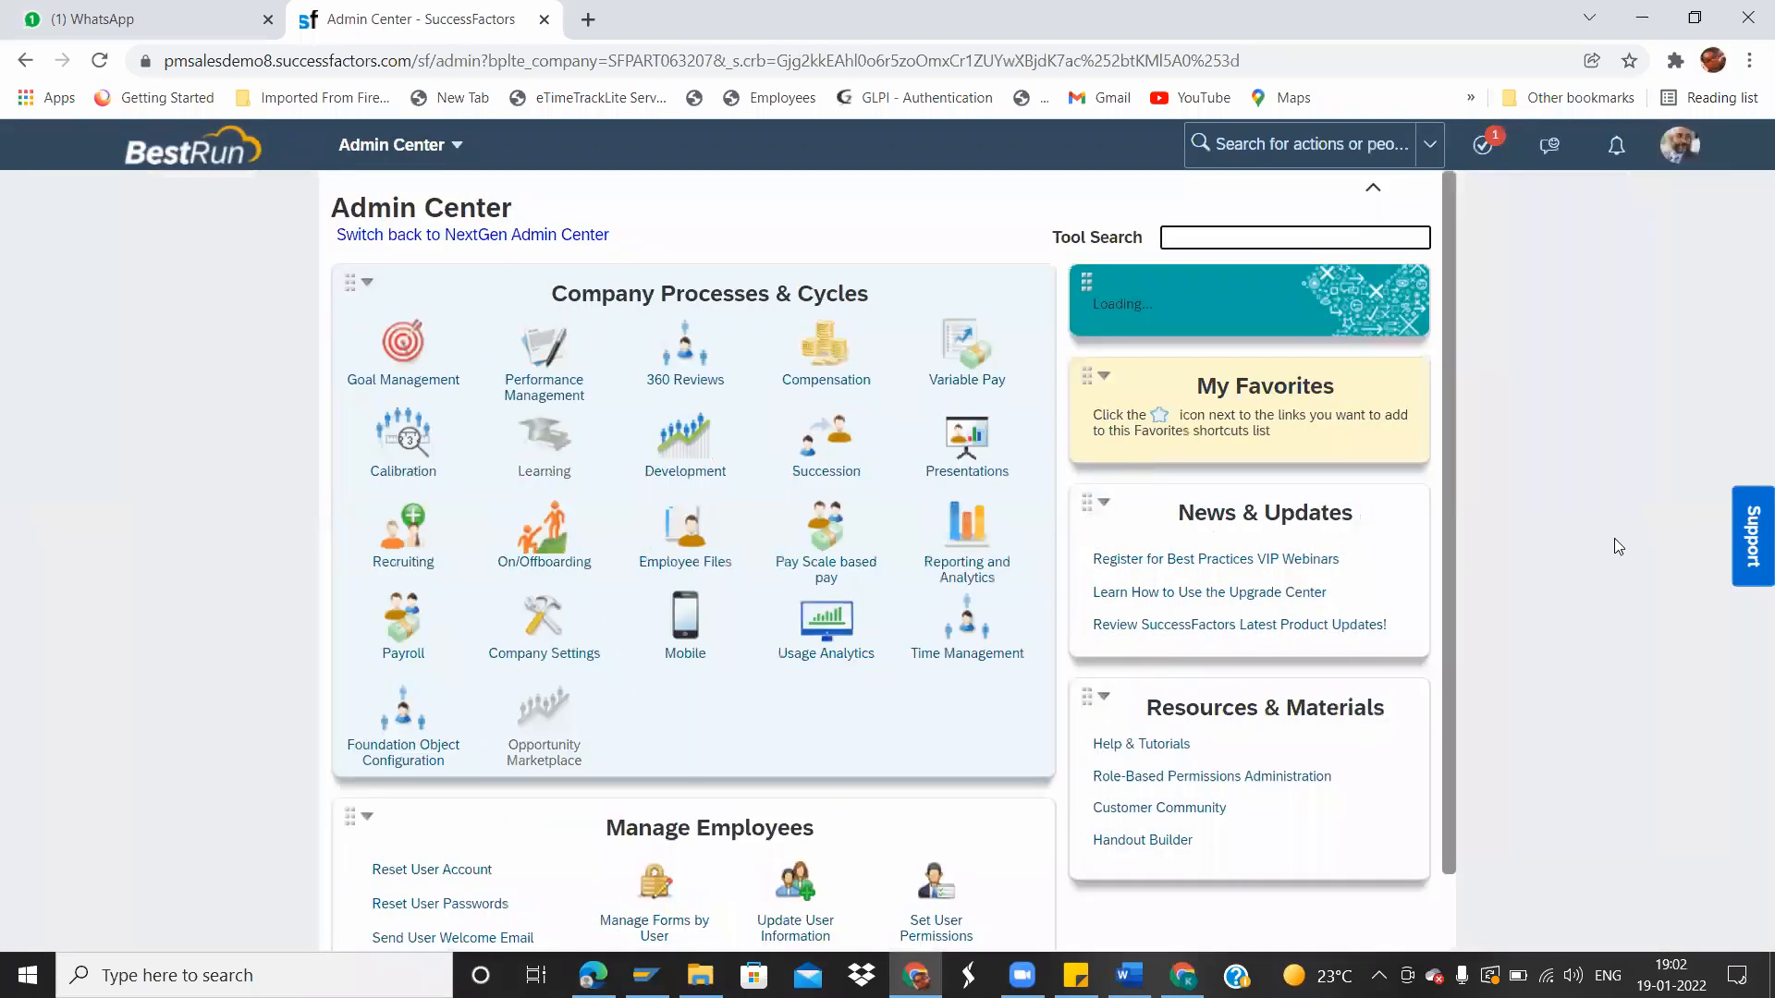
drag(1450, 636, 1450, 699)
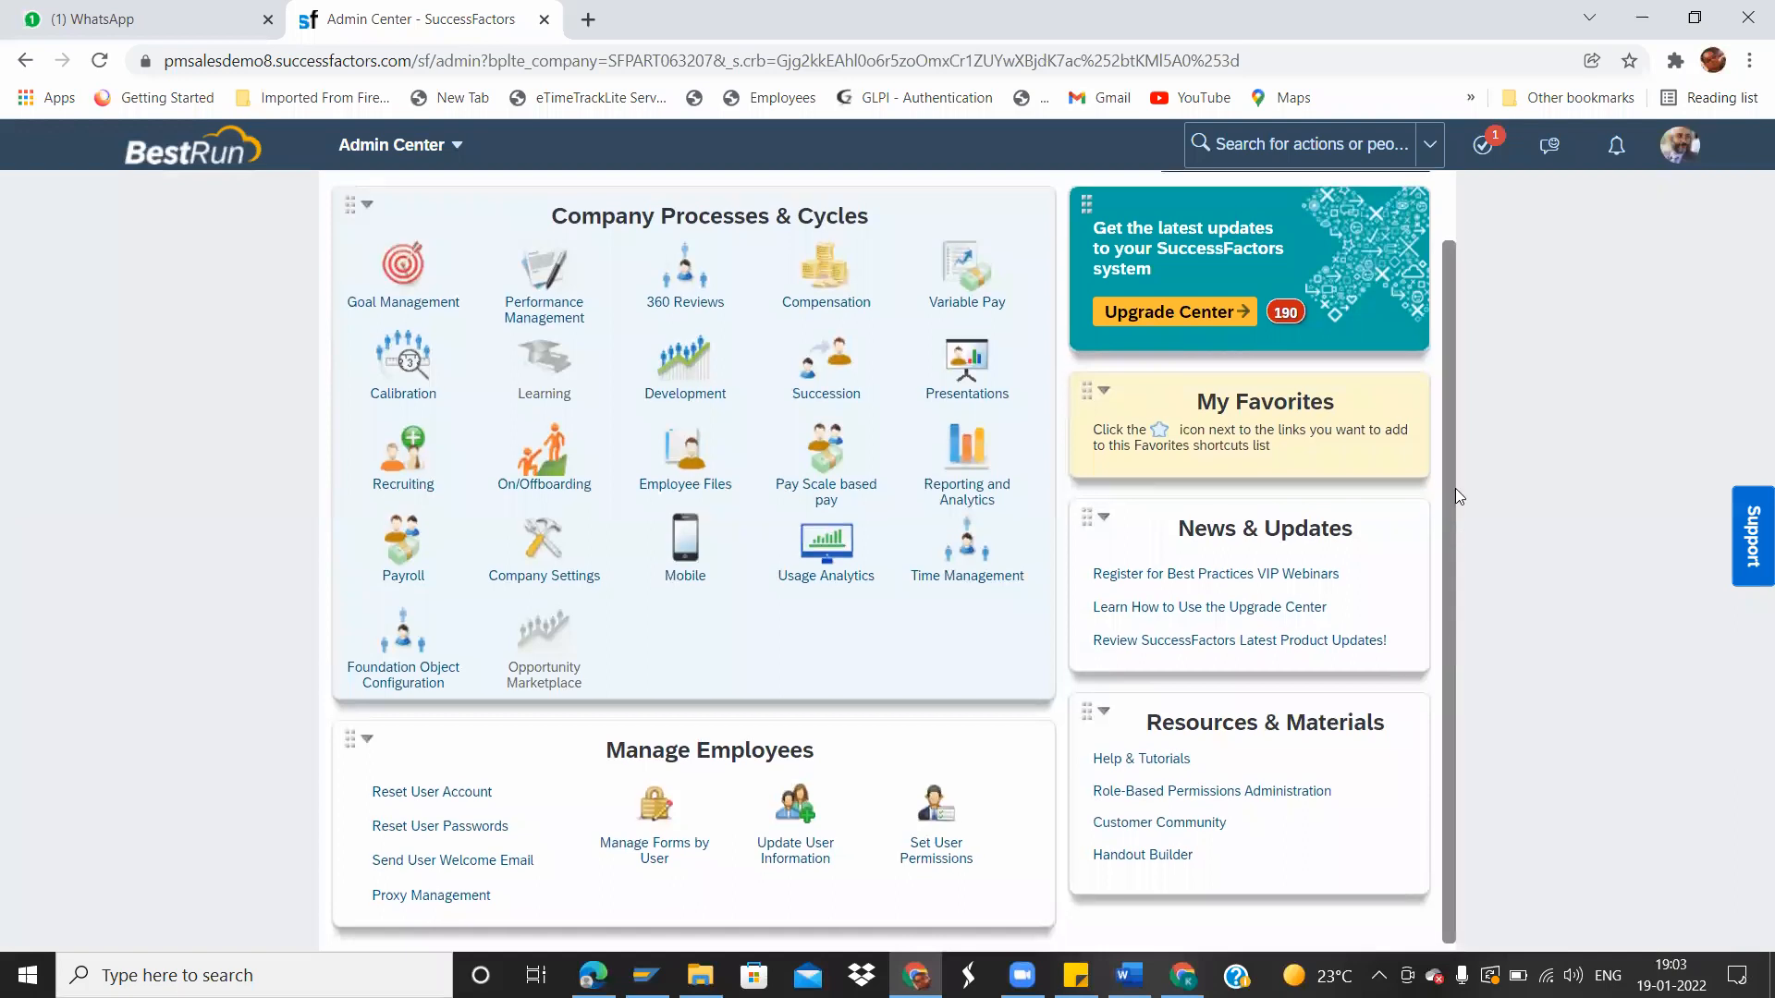
scroll(1455, 488, up, 2)
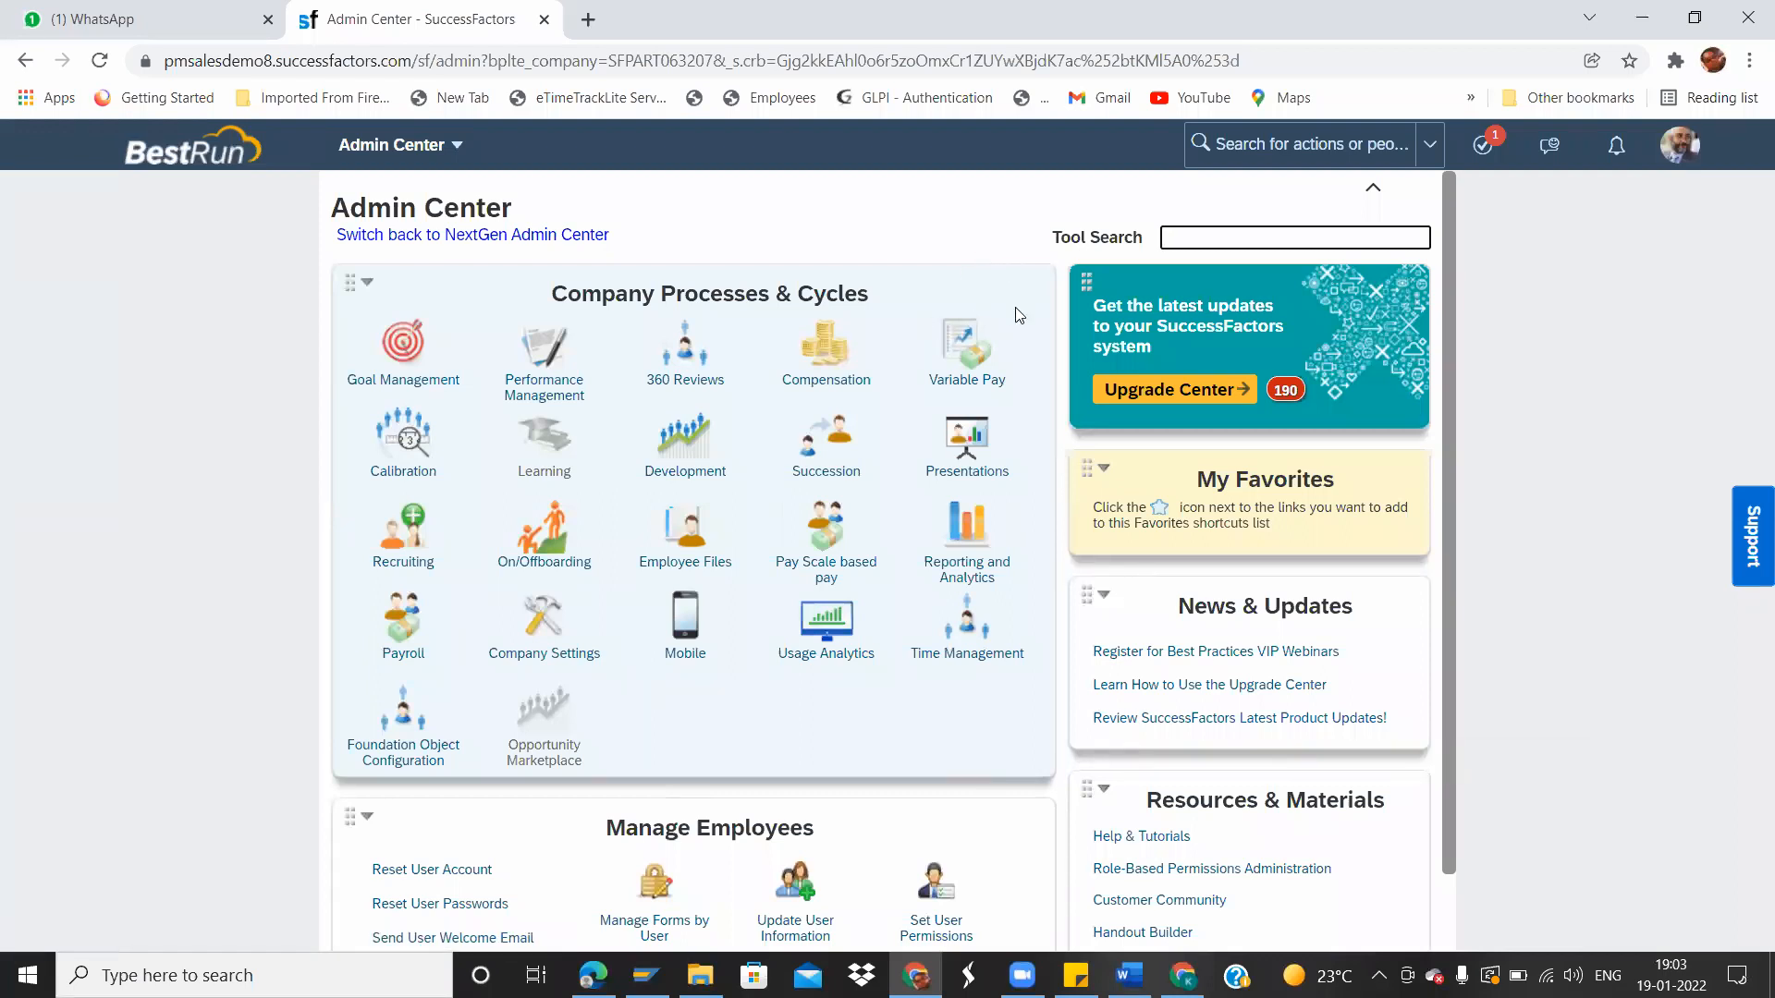
Return to the Home page and examine the tiles in the To-Do, News, My Team, My Info and My Specialty sections.
click(430, 148)
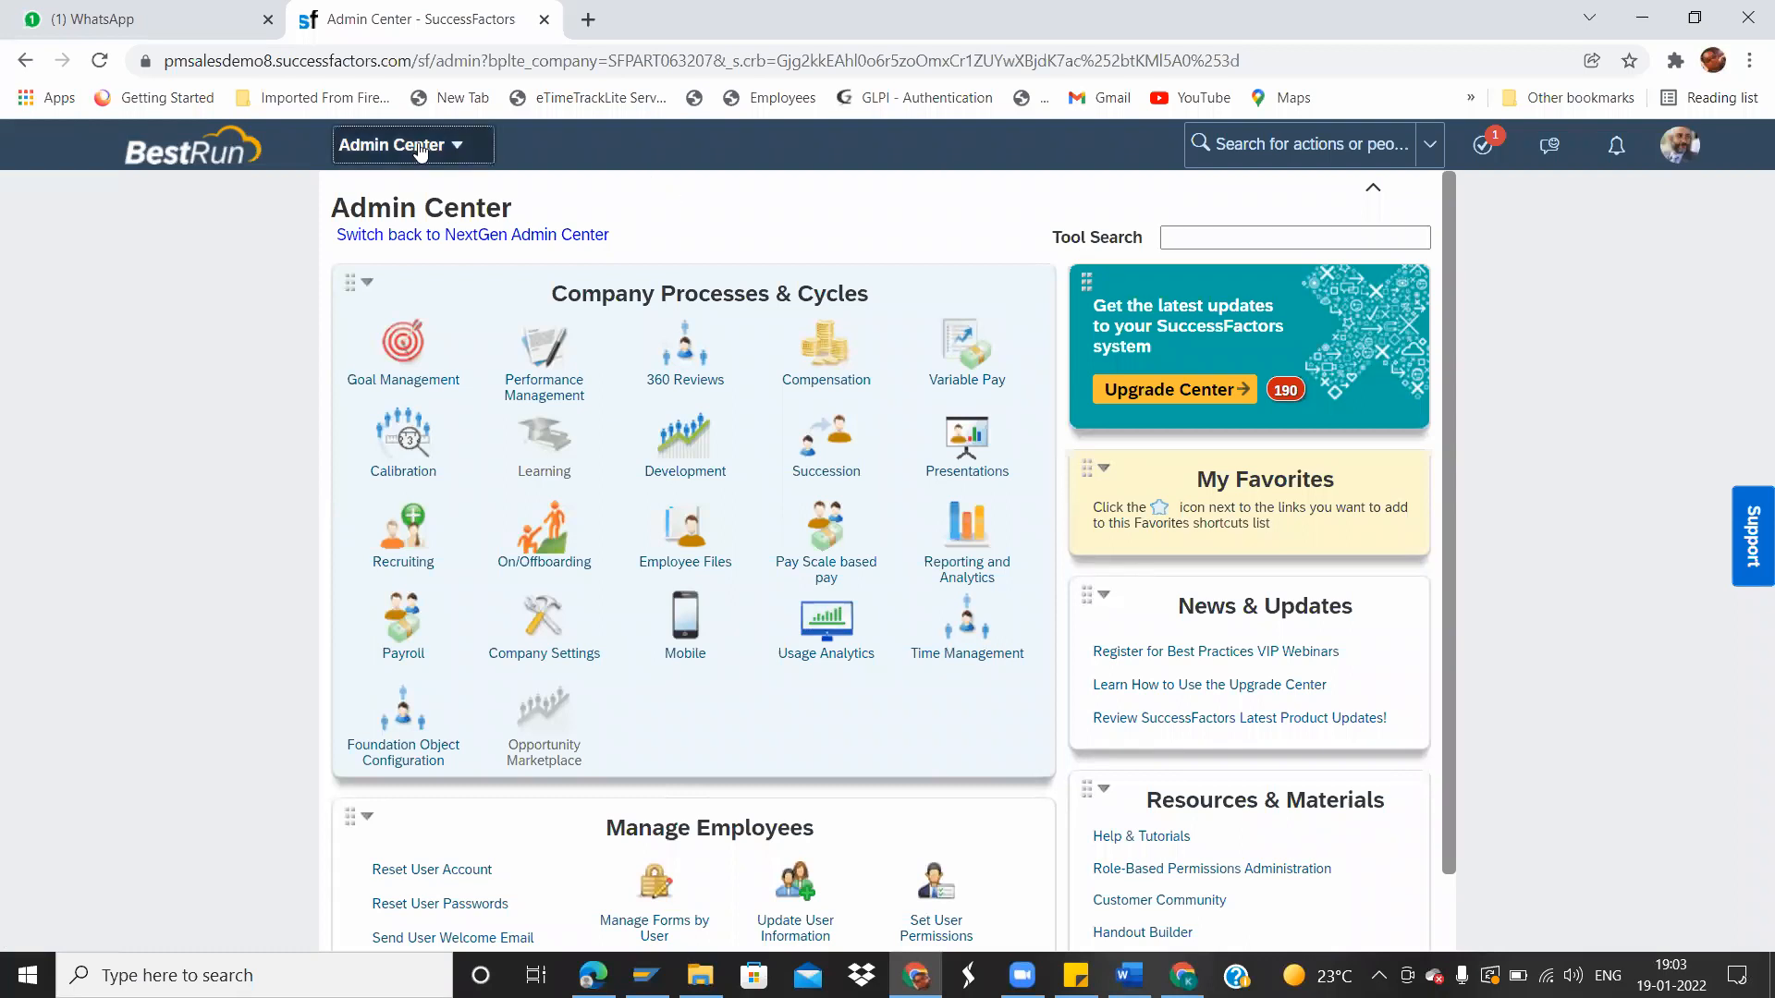
click(381, 182)
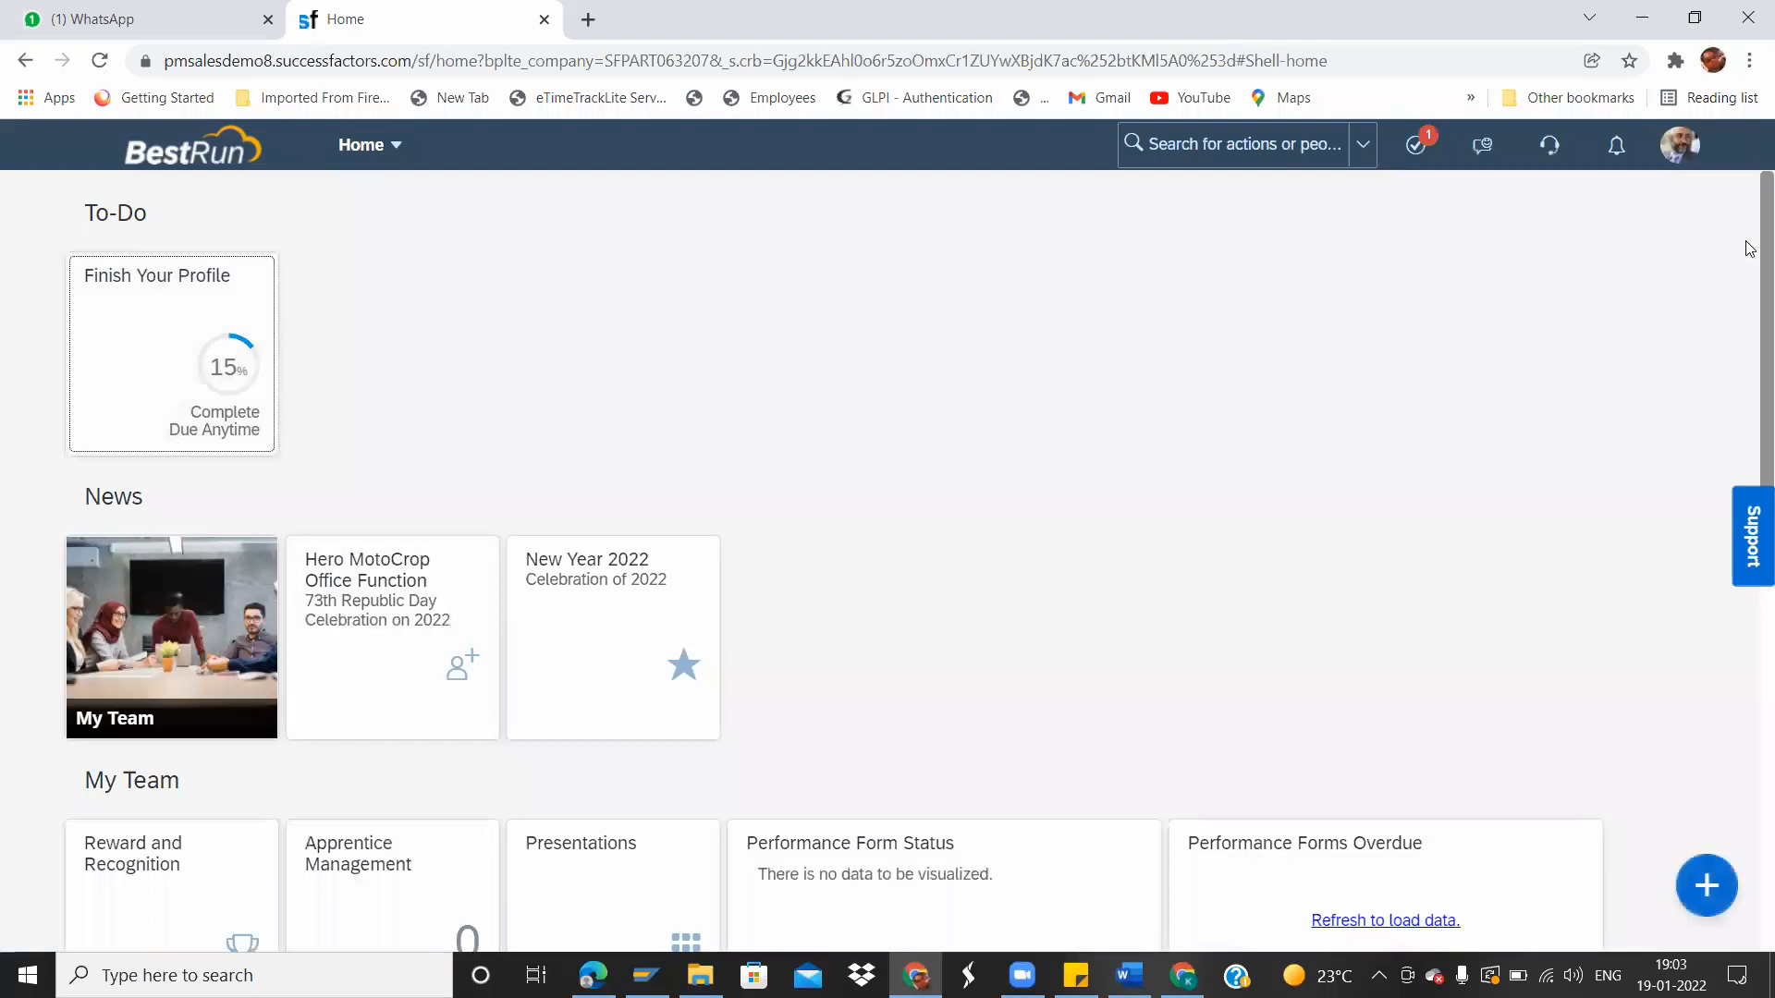
scroll(1749, 395, down, 3)
scroll(1748, 396, down, 8)
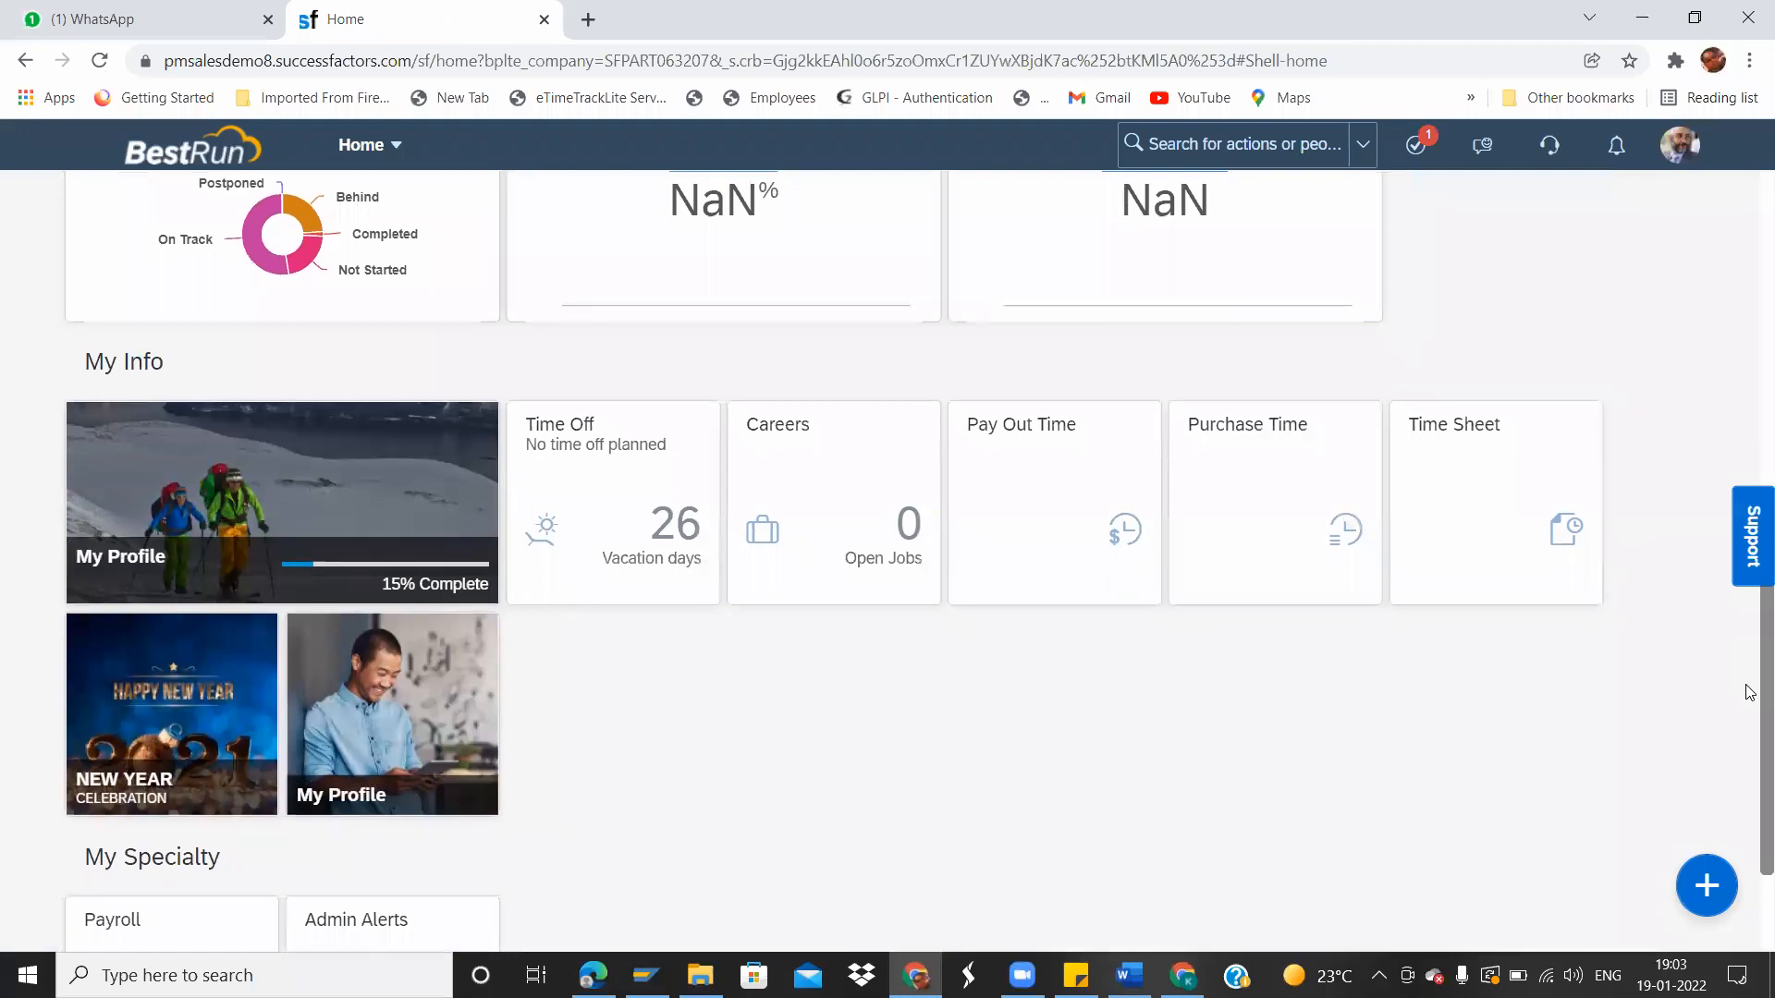
scroll(1749, 659, down, 2)
scroll(1749, 702, up, 6)
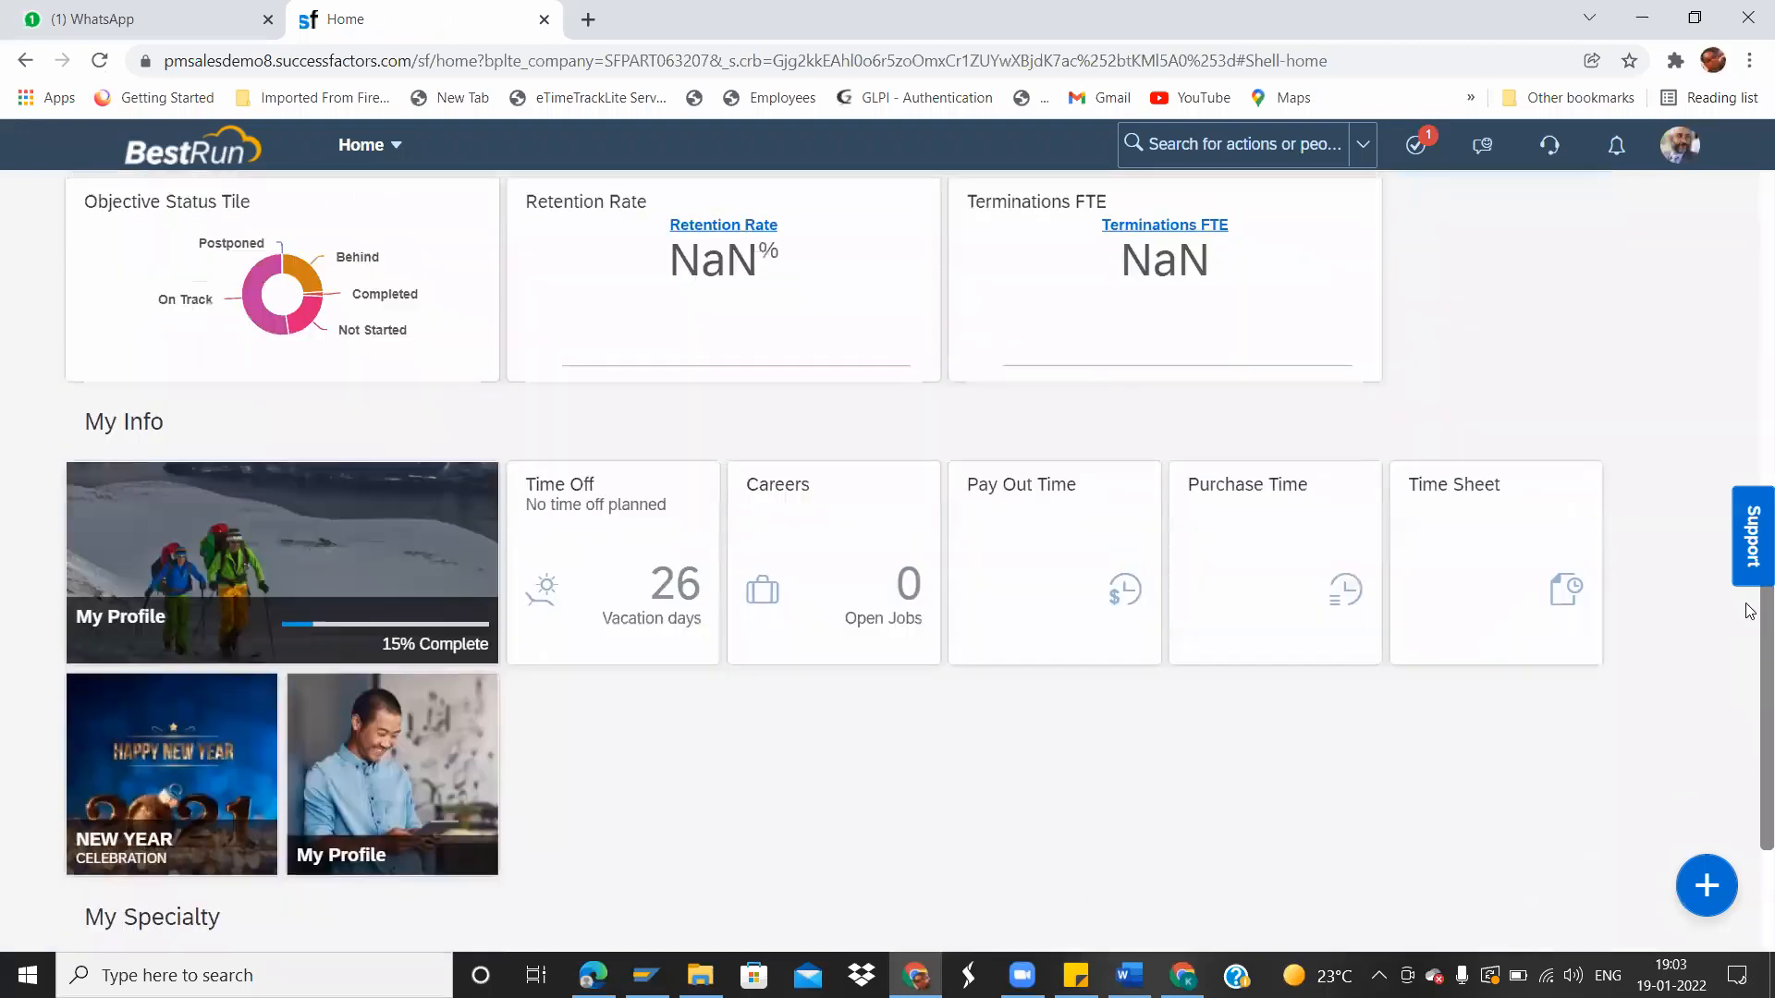
scroll(1749, 499, up, 6)
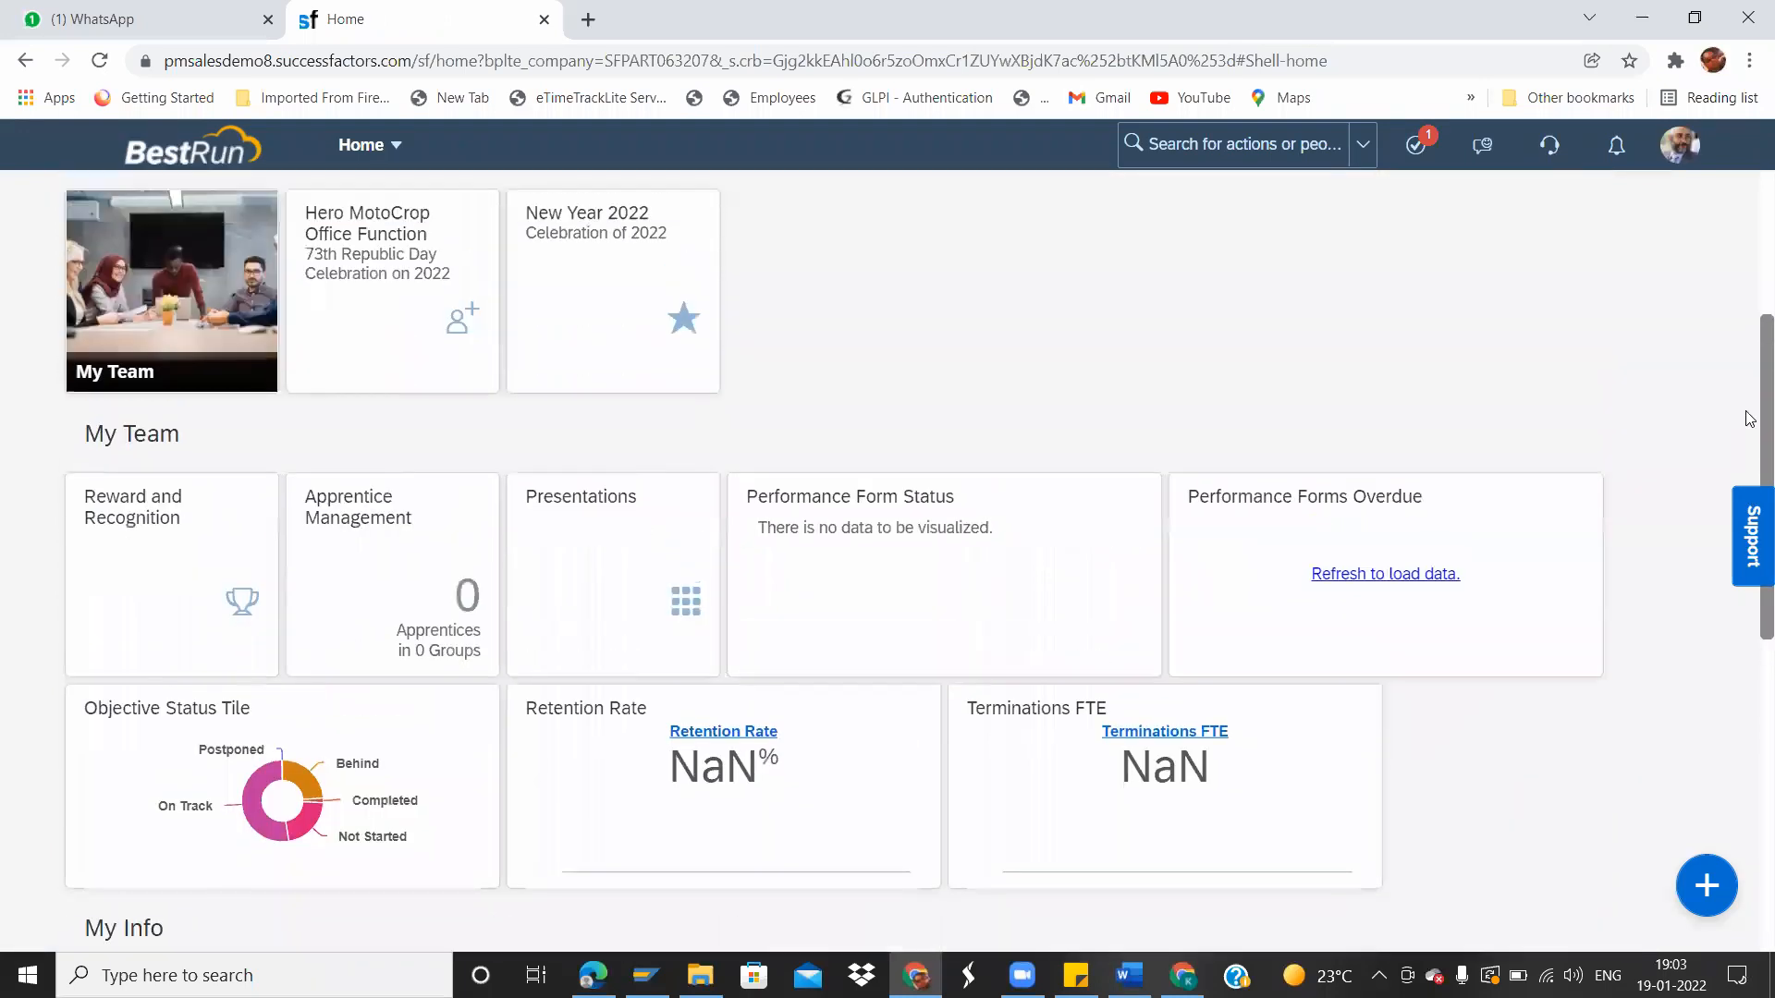
scroll(1750, 416, down, 8)
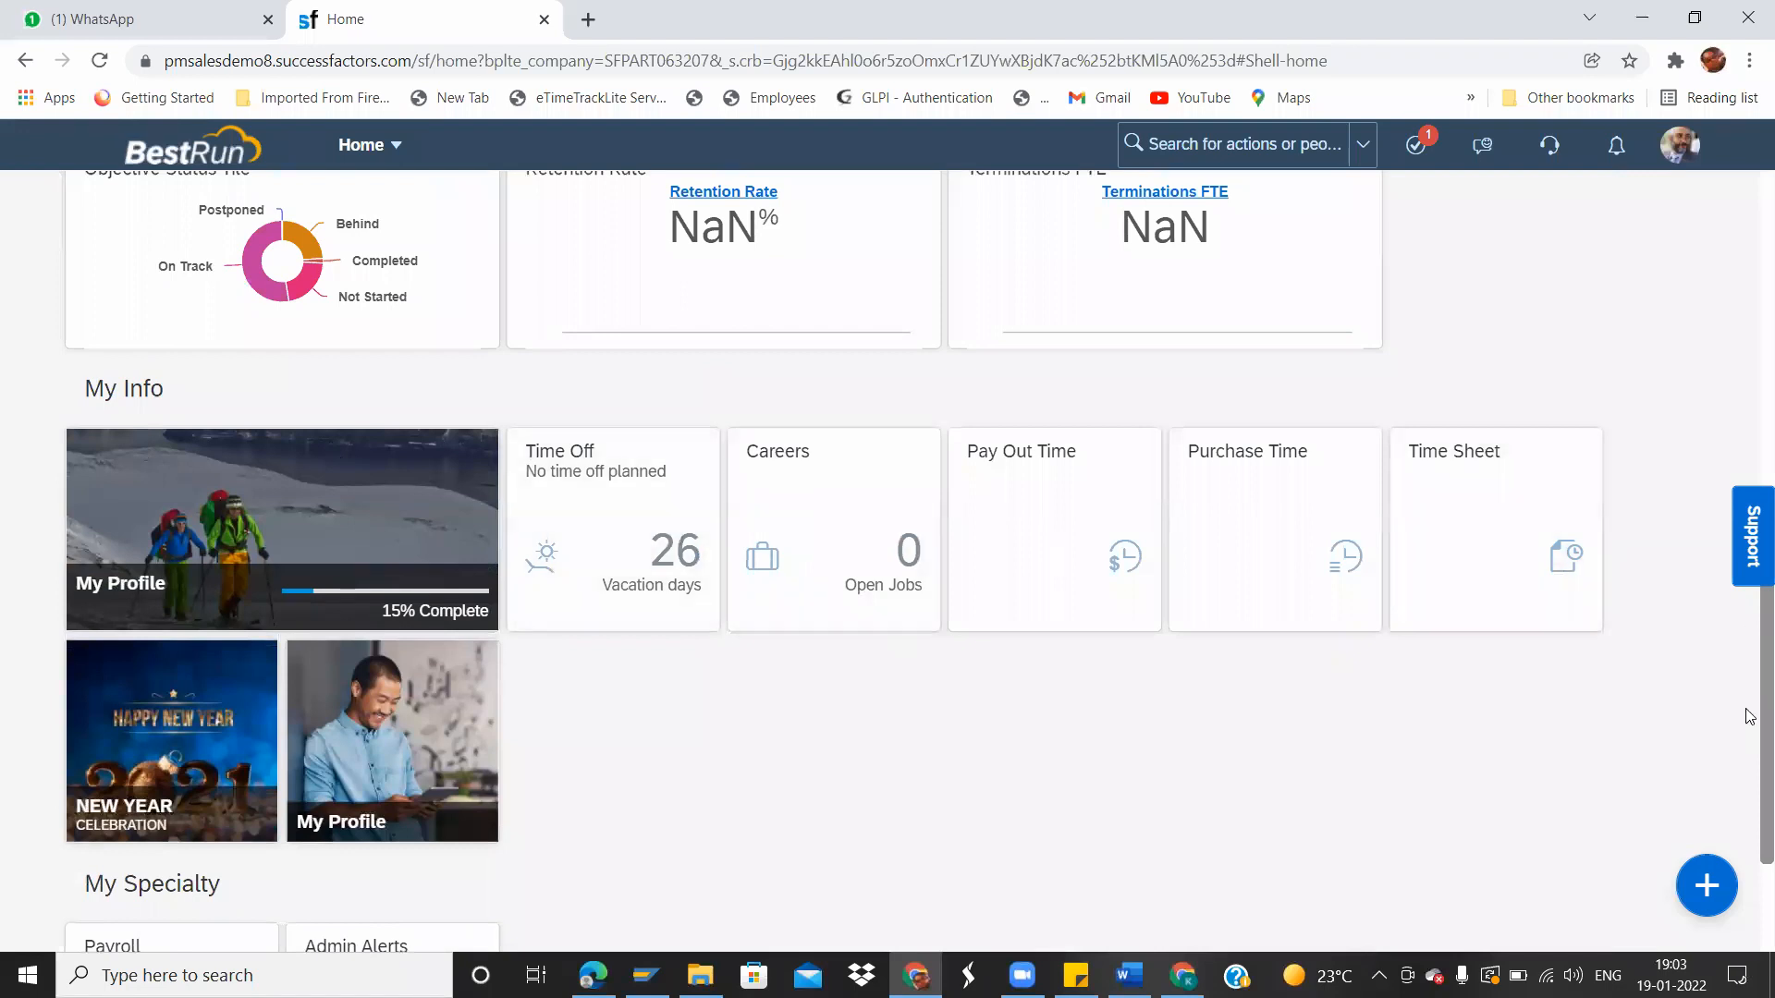
scroll(1750, 832, down, 2)
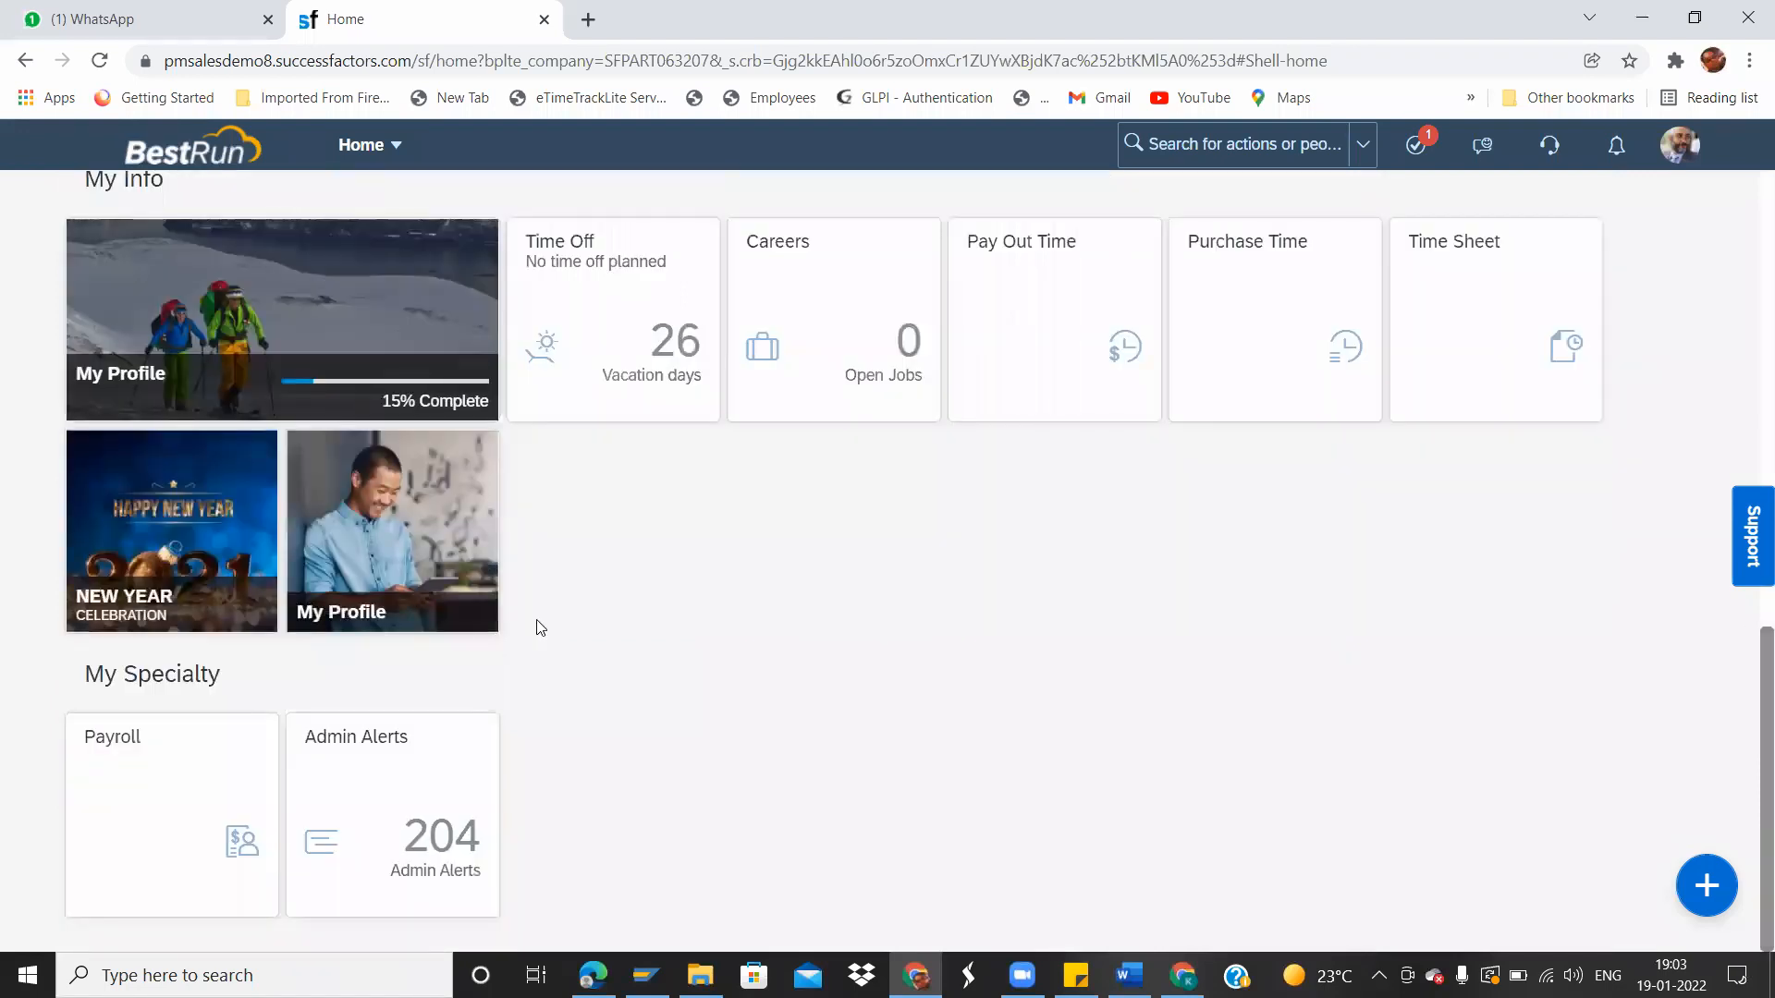
drag(1752, 751, 1730, 701)
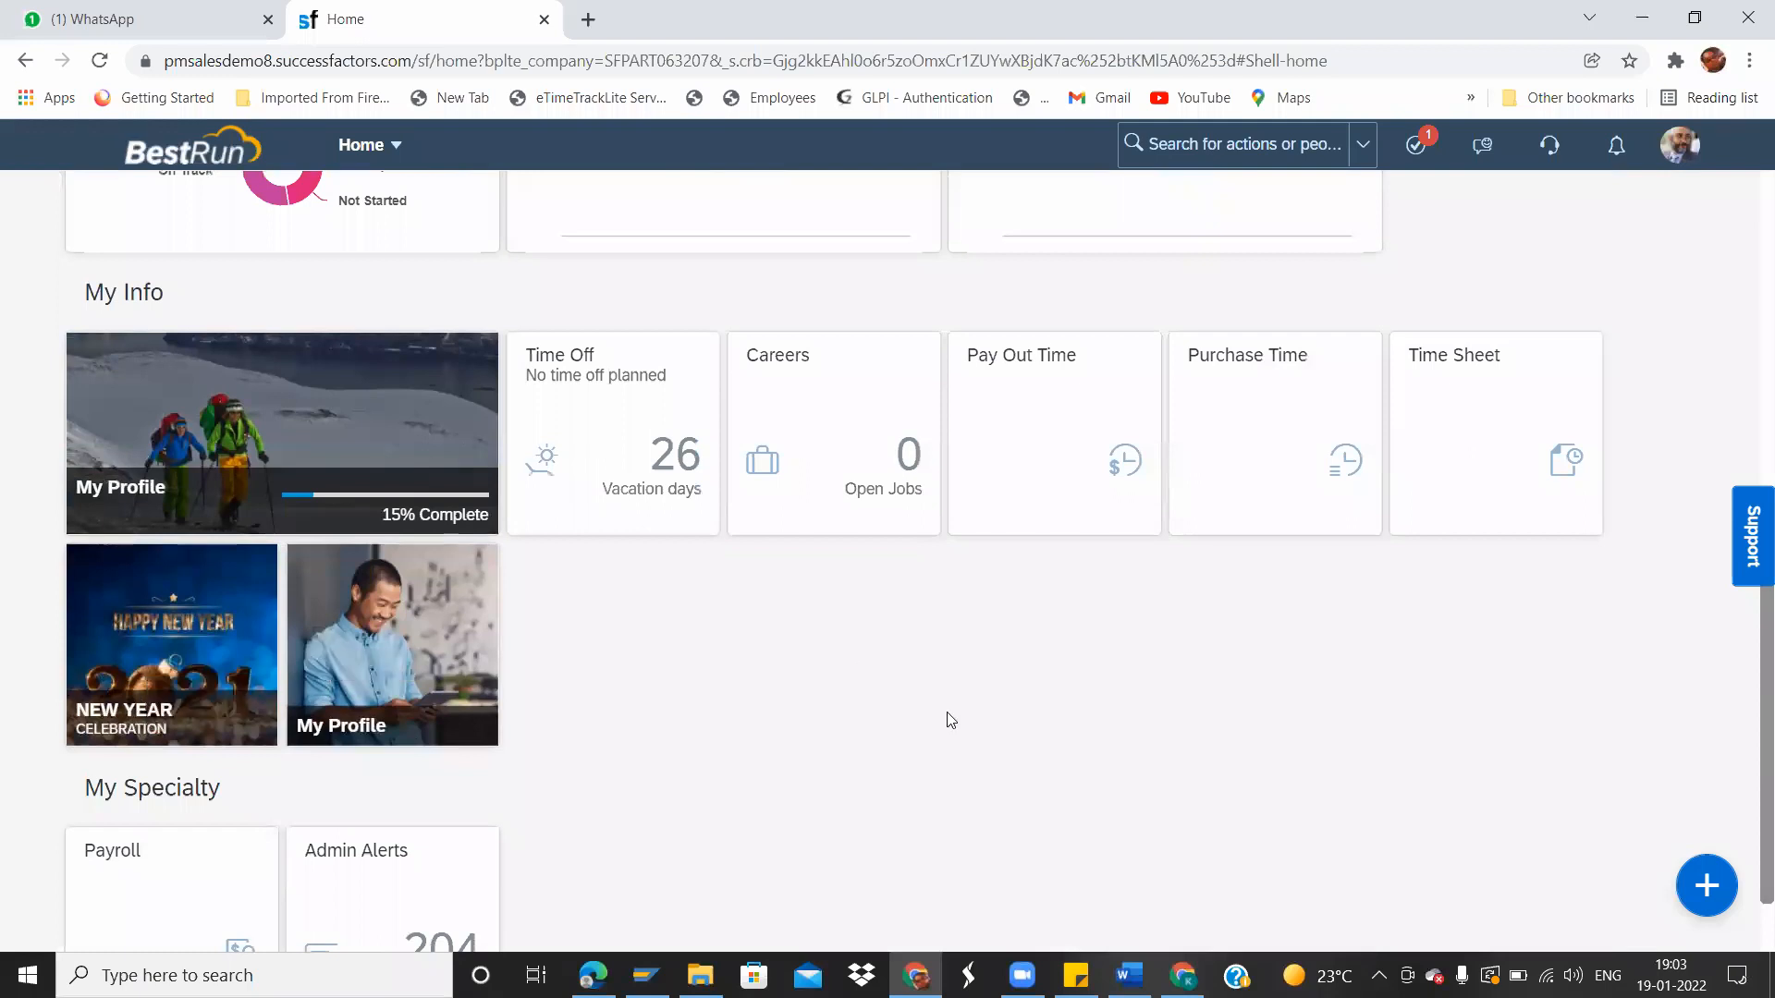
scroll(1745, 684, up, 3)
scroll(1748, 353, up, 8)
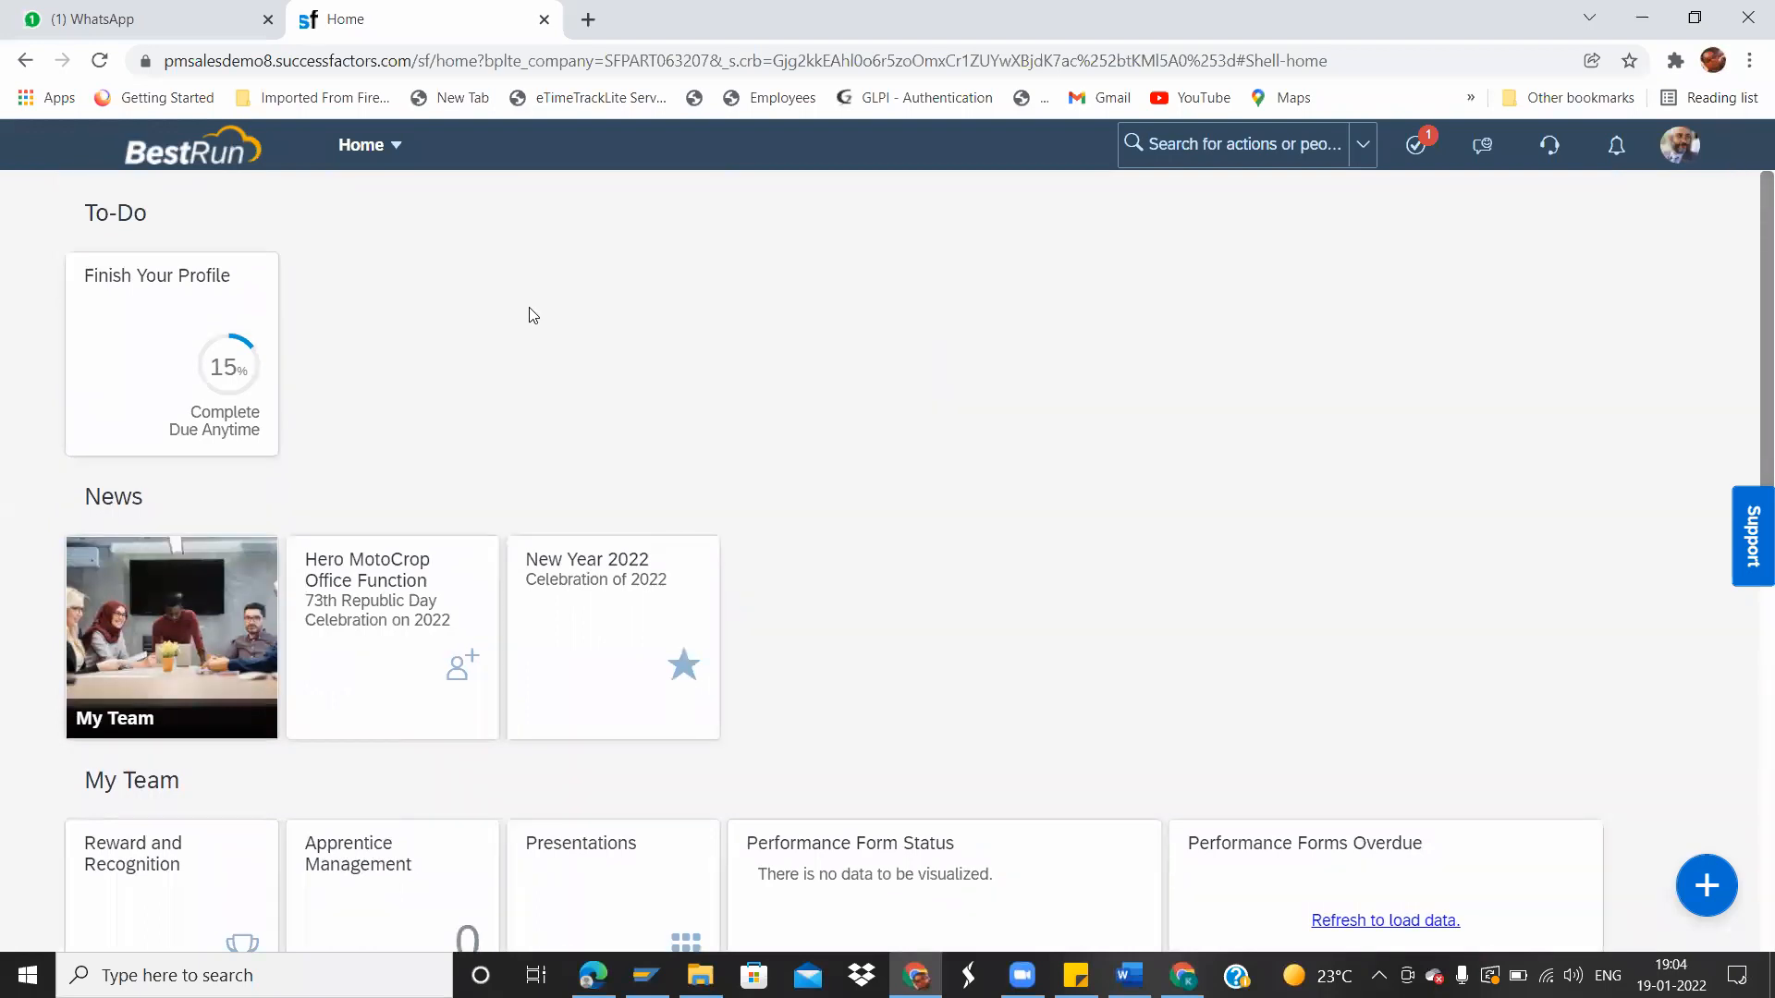
In the Admin Center, add Manage Home Page from Company Settings to My Favorites.
click(365, 148)
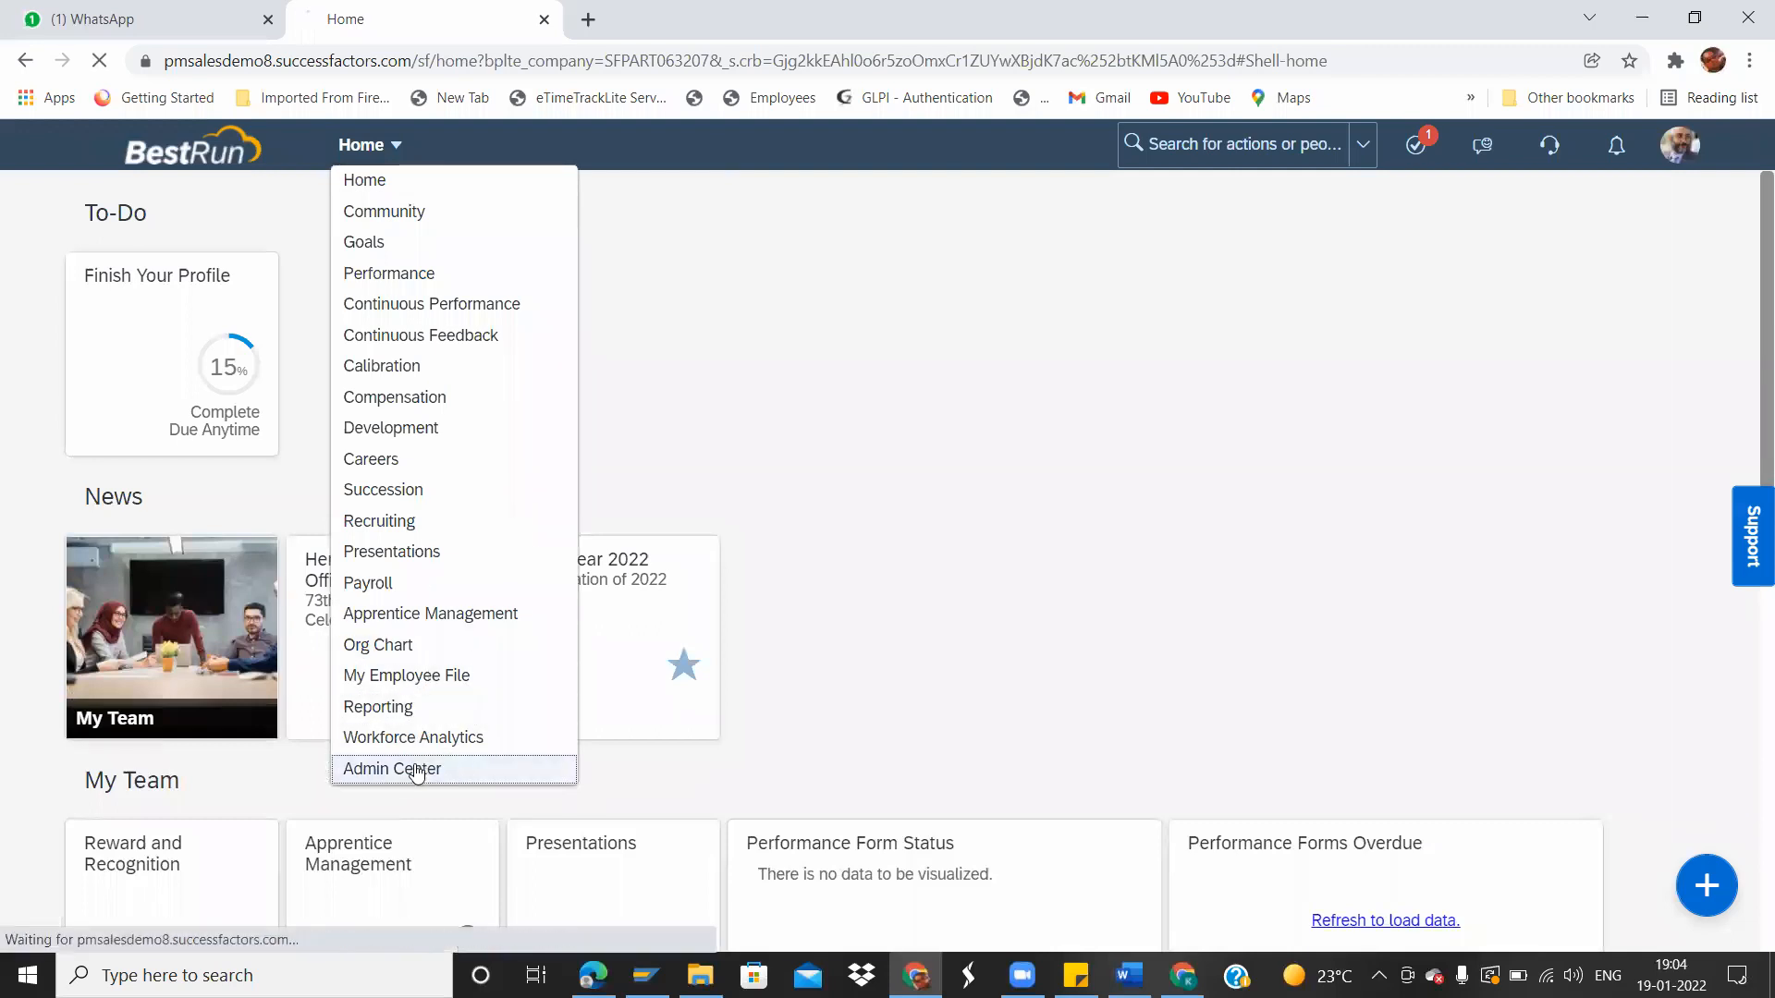
click(416, 770)
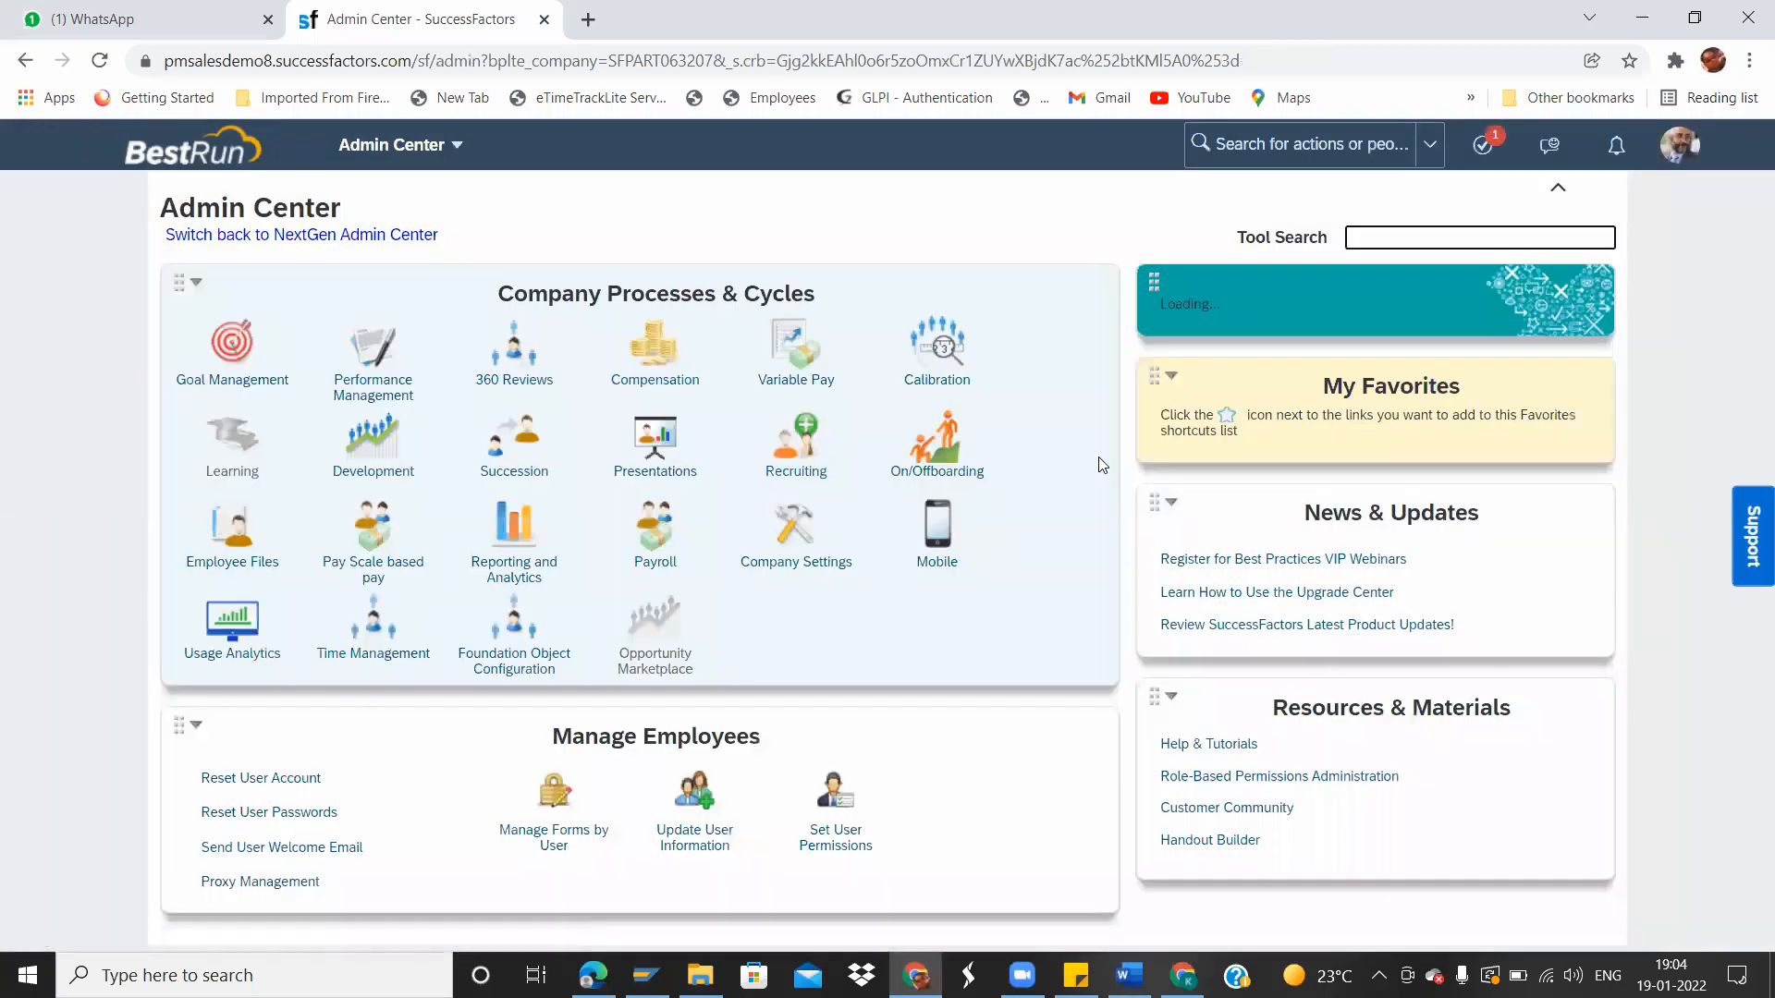
scroll(1448, 517, down, 1)
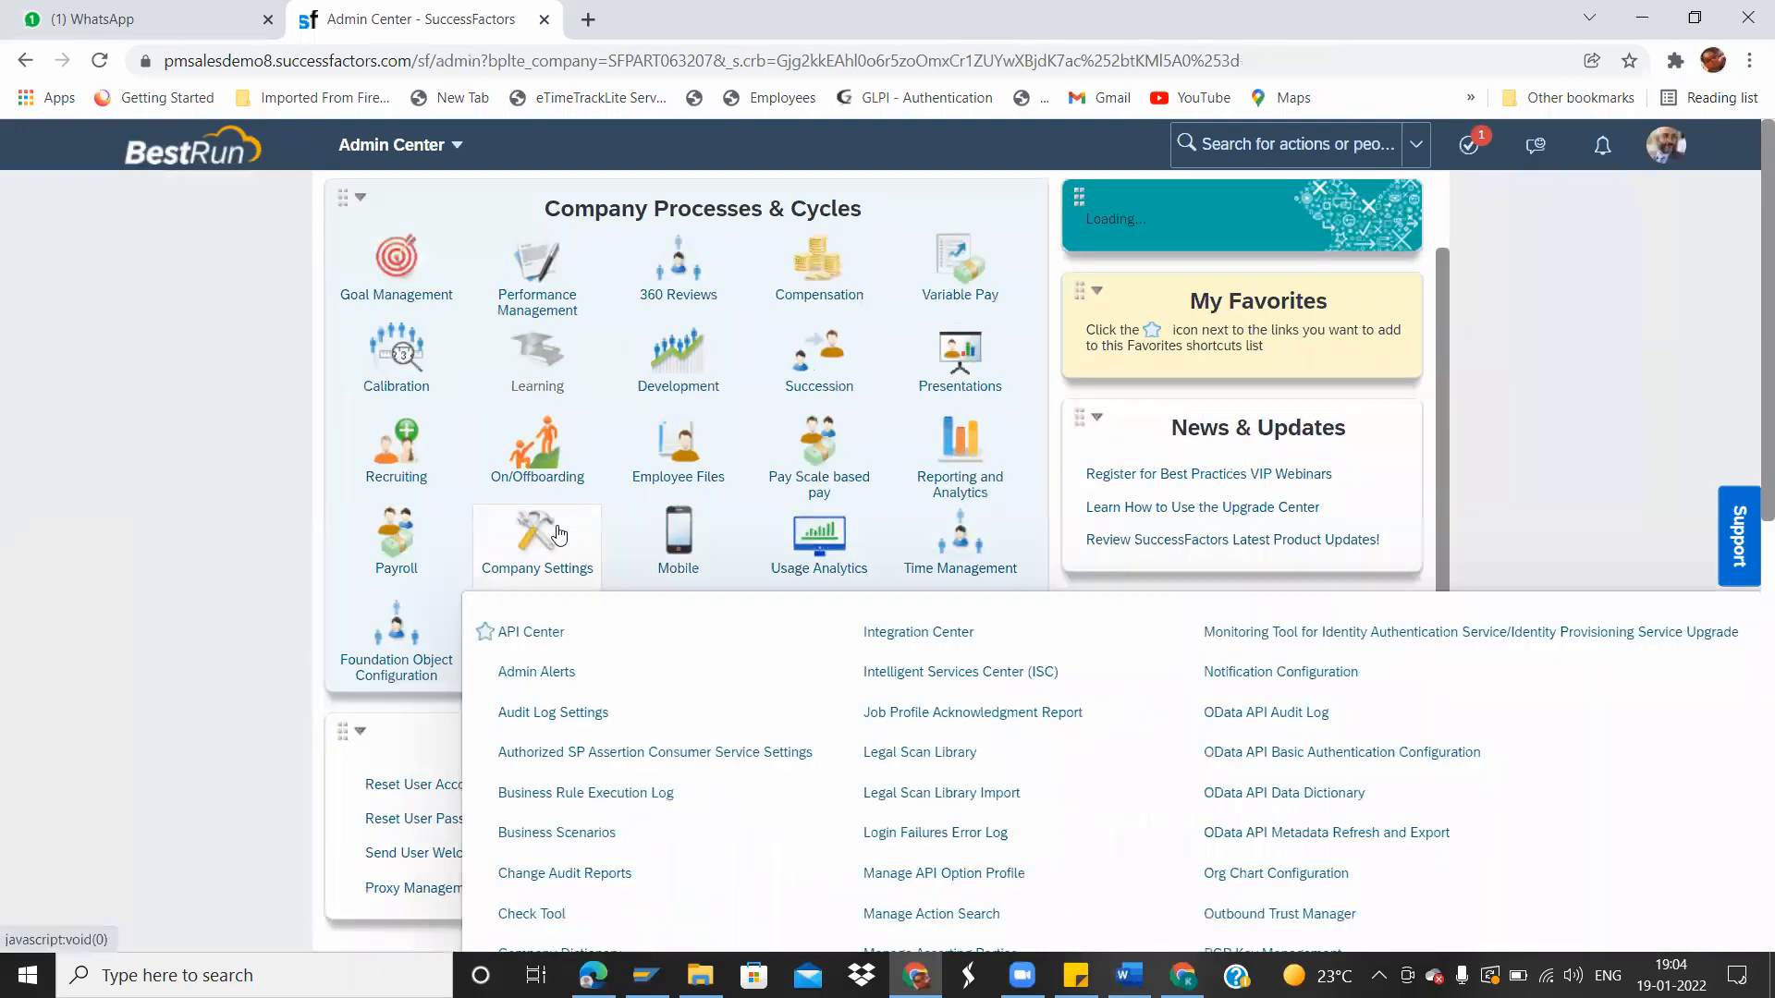
click(546, 523)
scroll(1748, 517, down, 3)
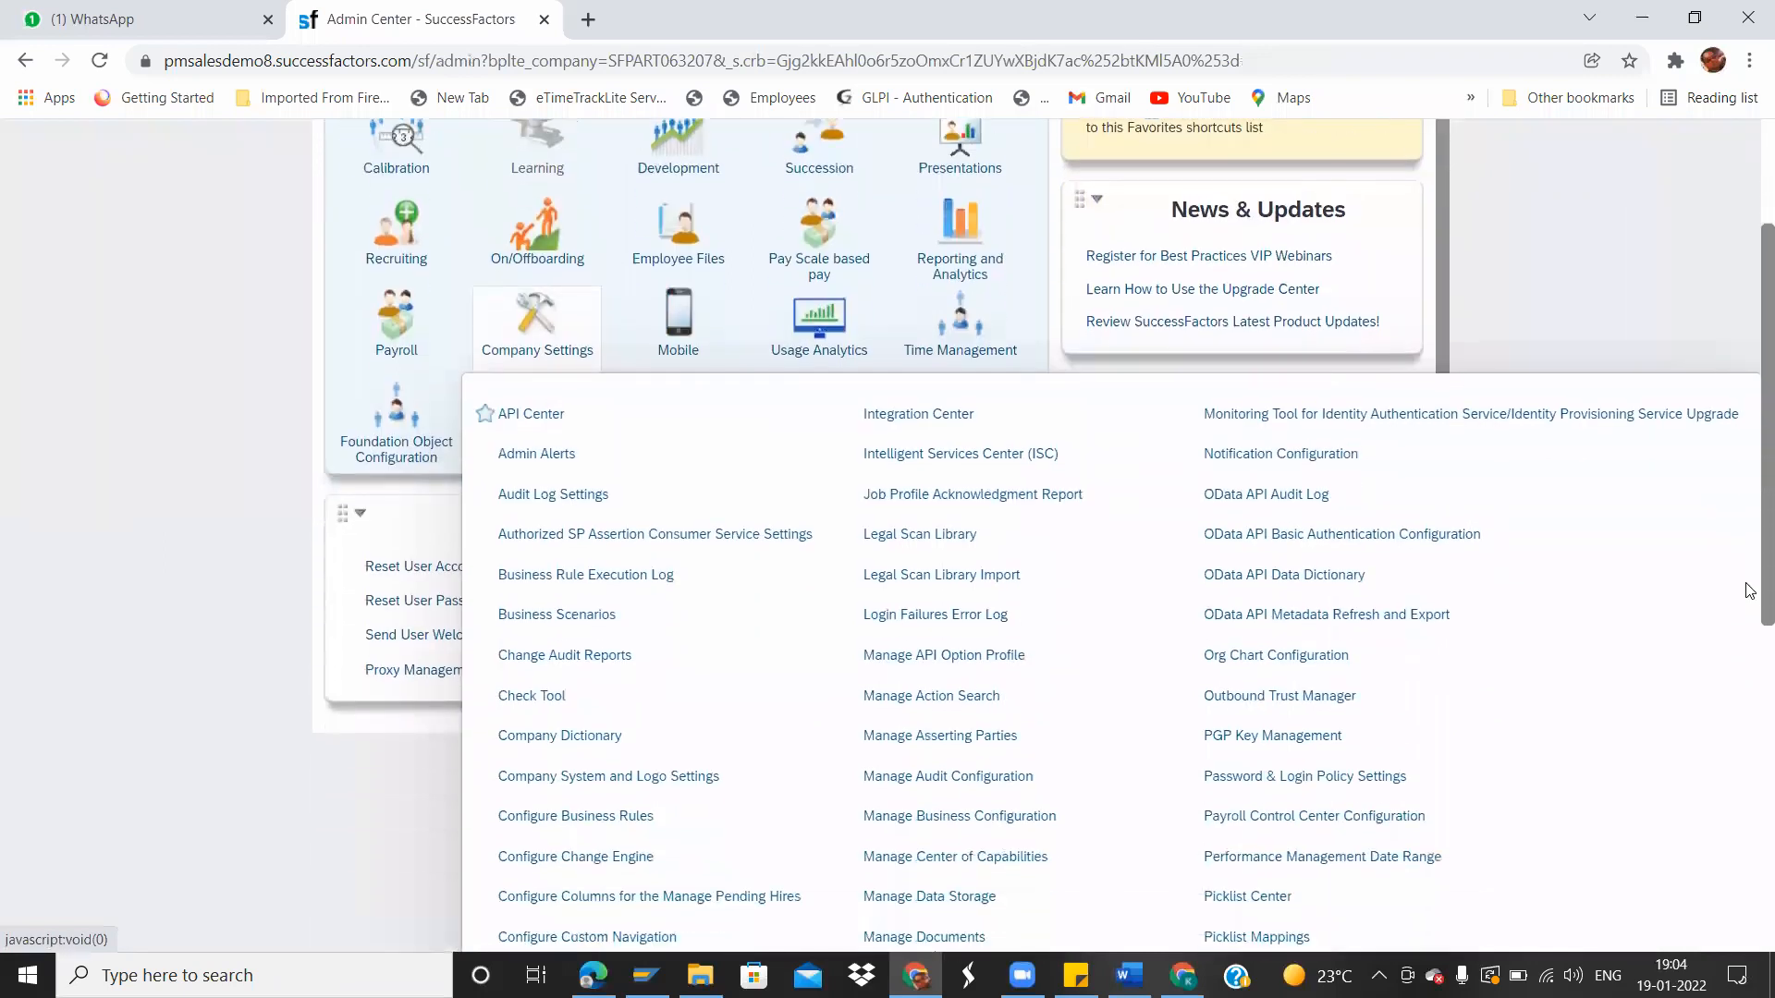
scroll(1748, 624, down, 3)
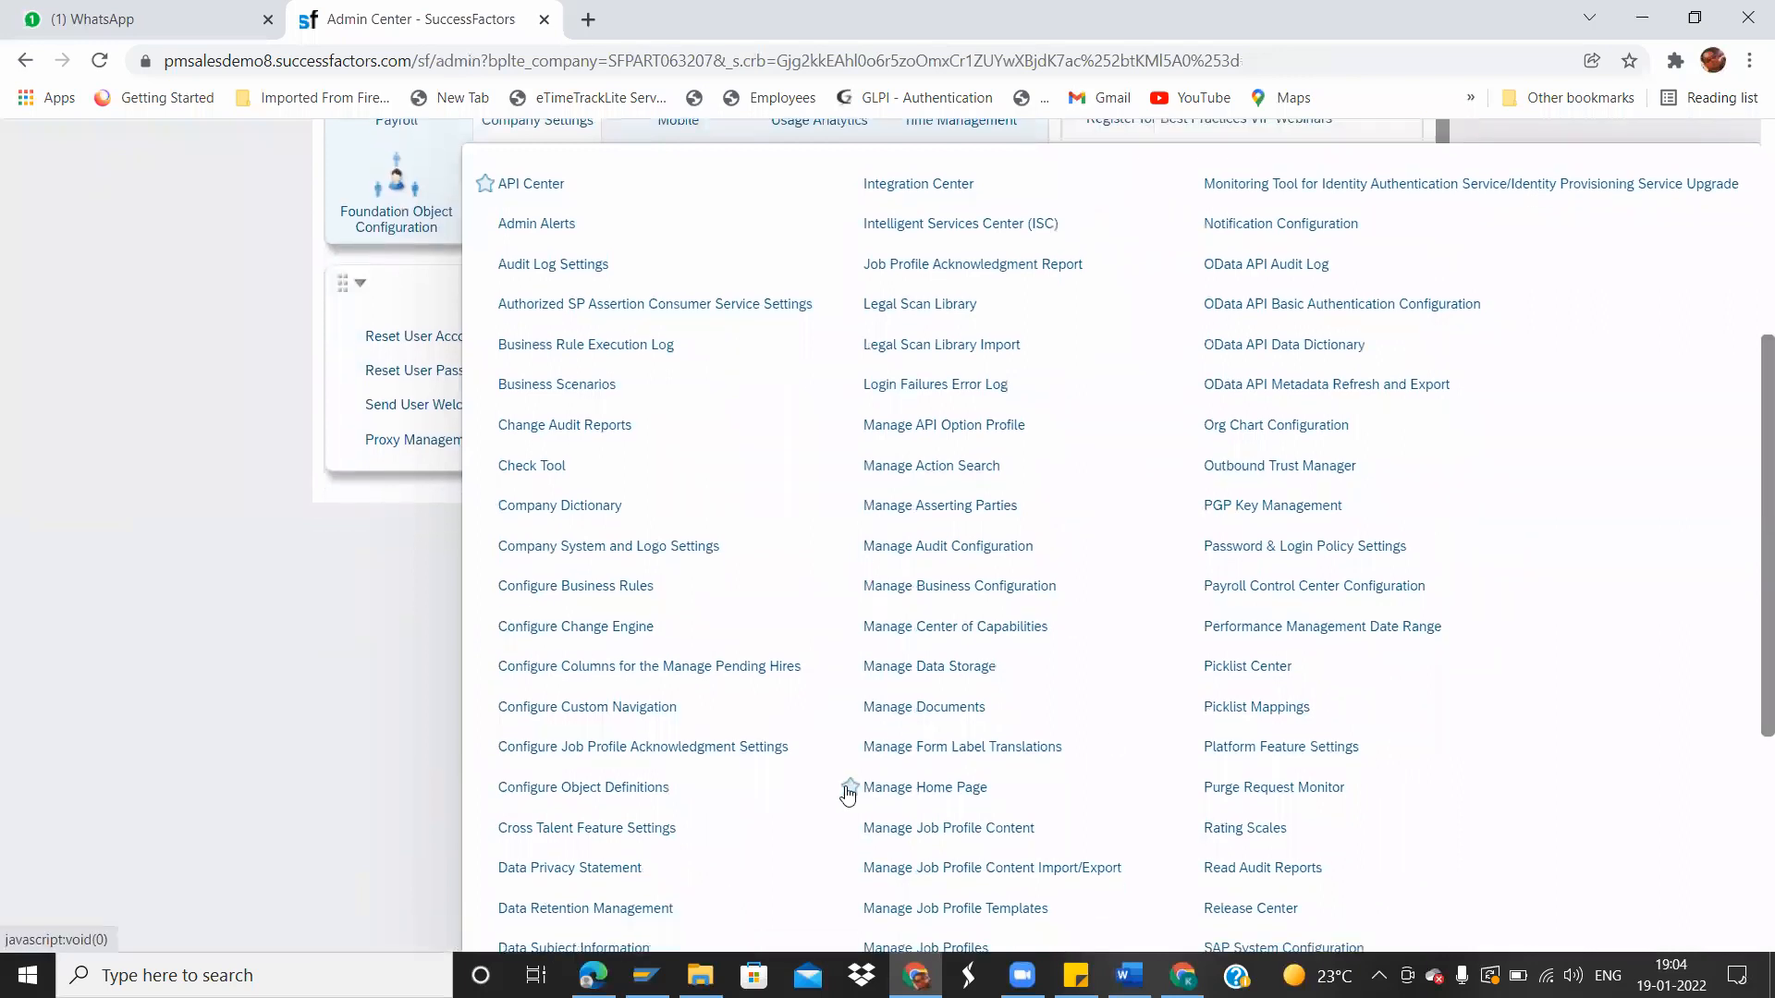
click(849, 787)
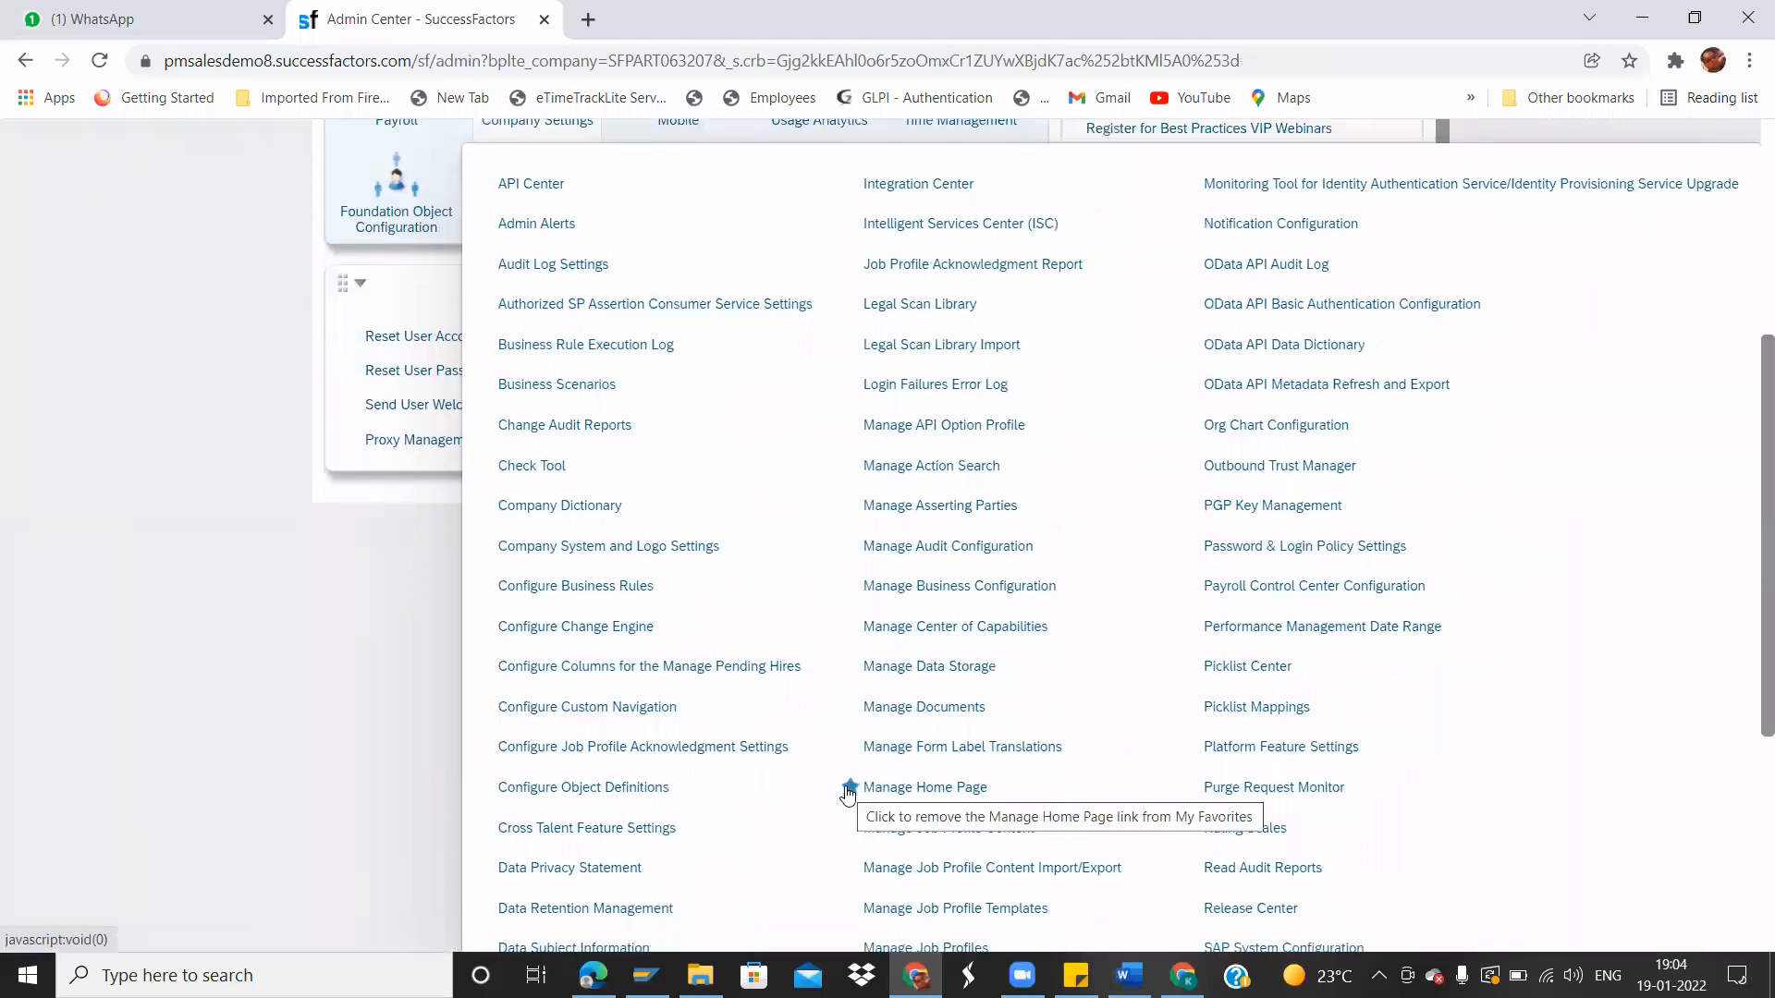
click(389, 747)
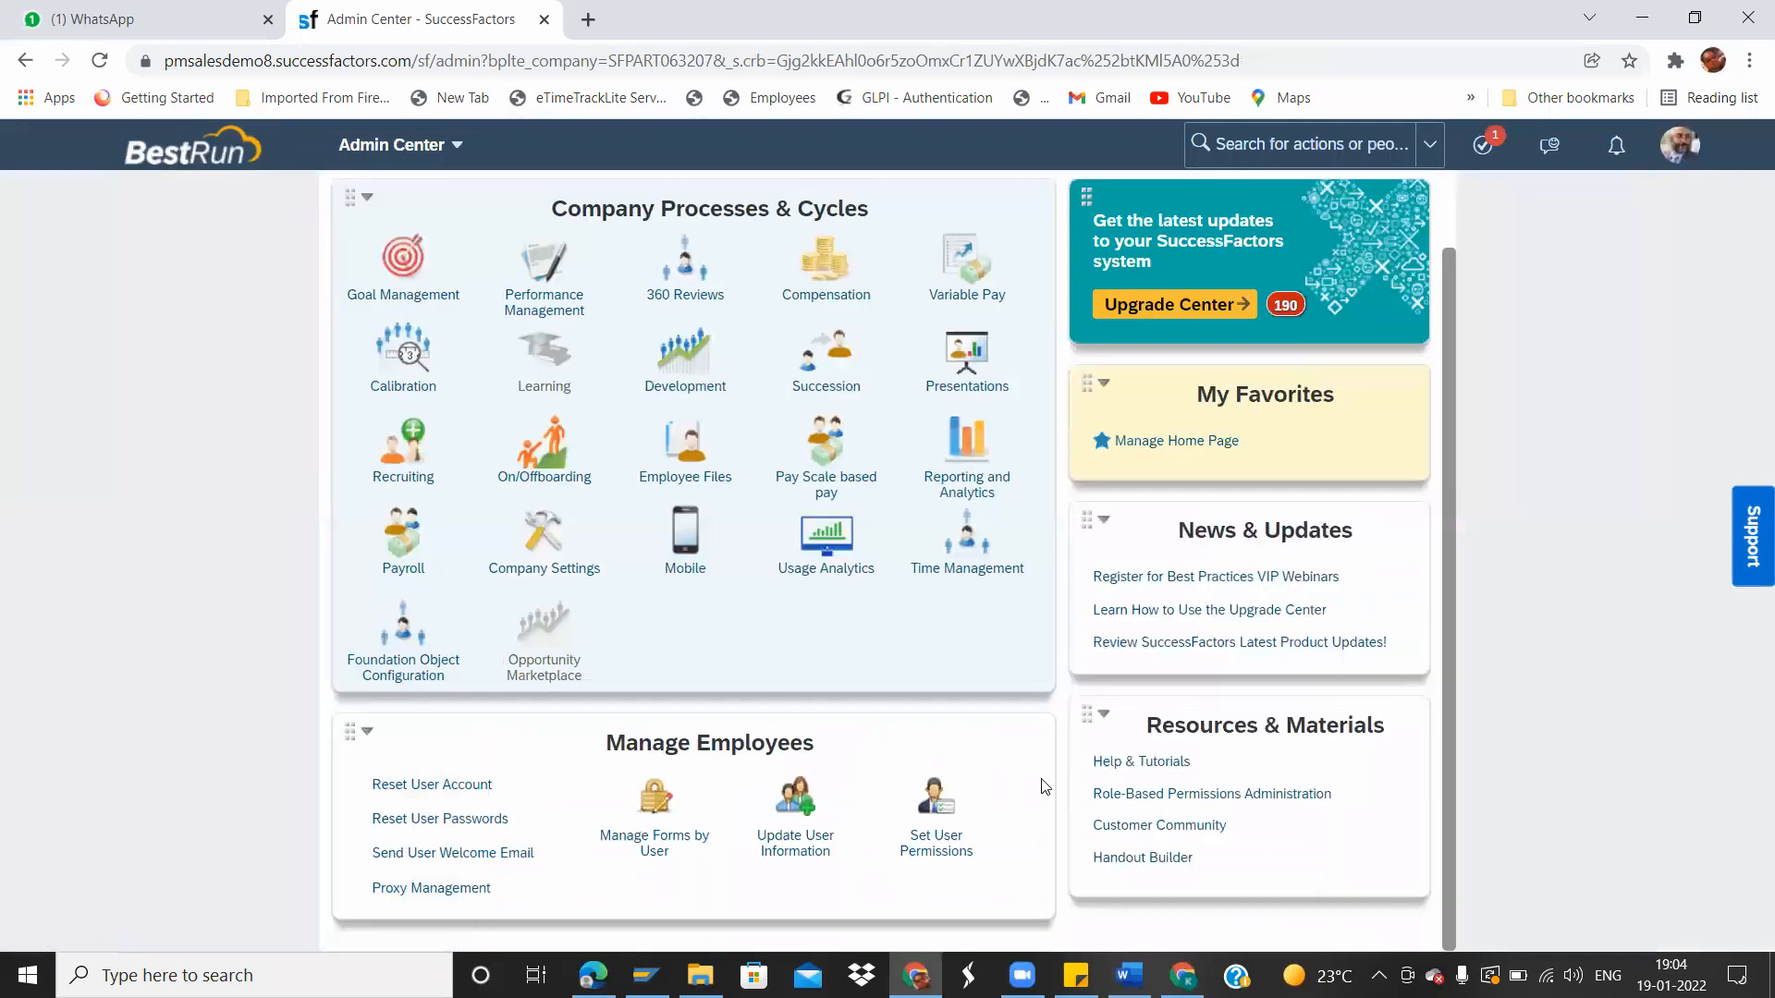
Open Manage Home Page from My Favorites and switch to the administration for the legacy home page.
click(1200, 442)
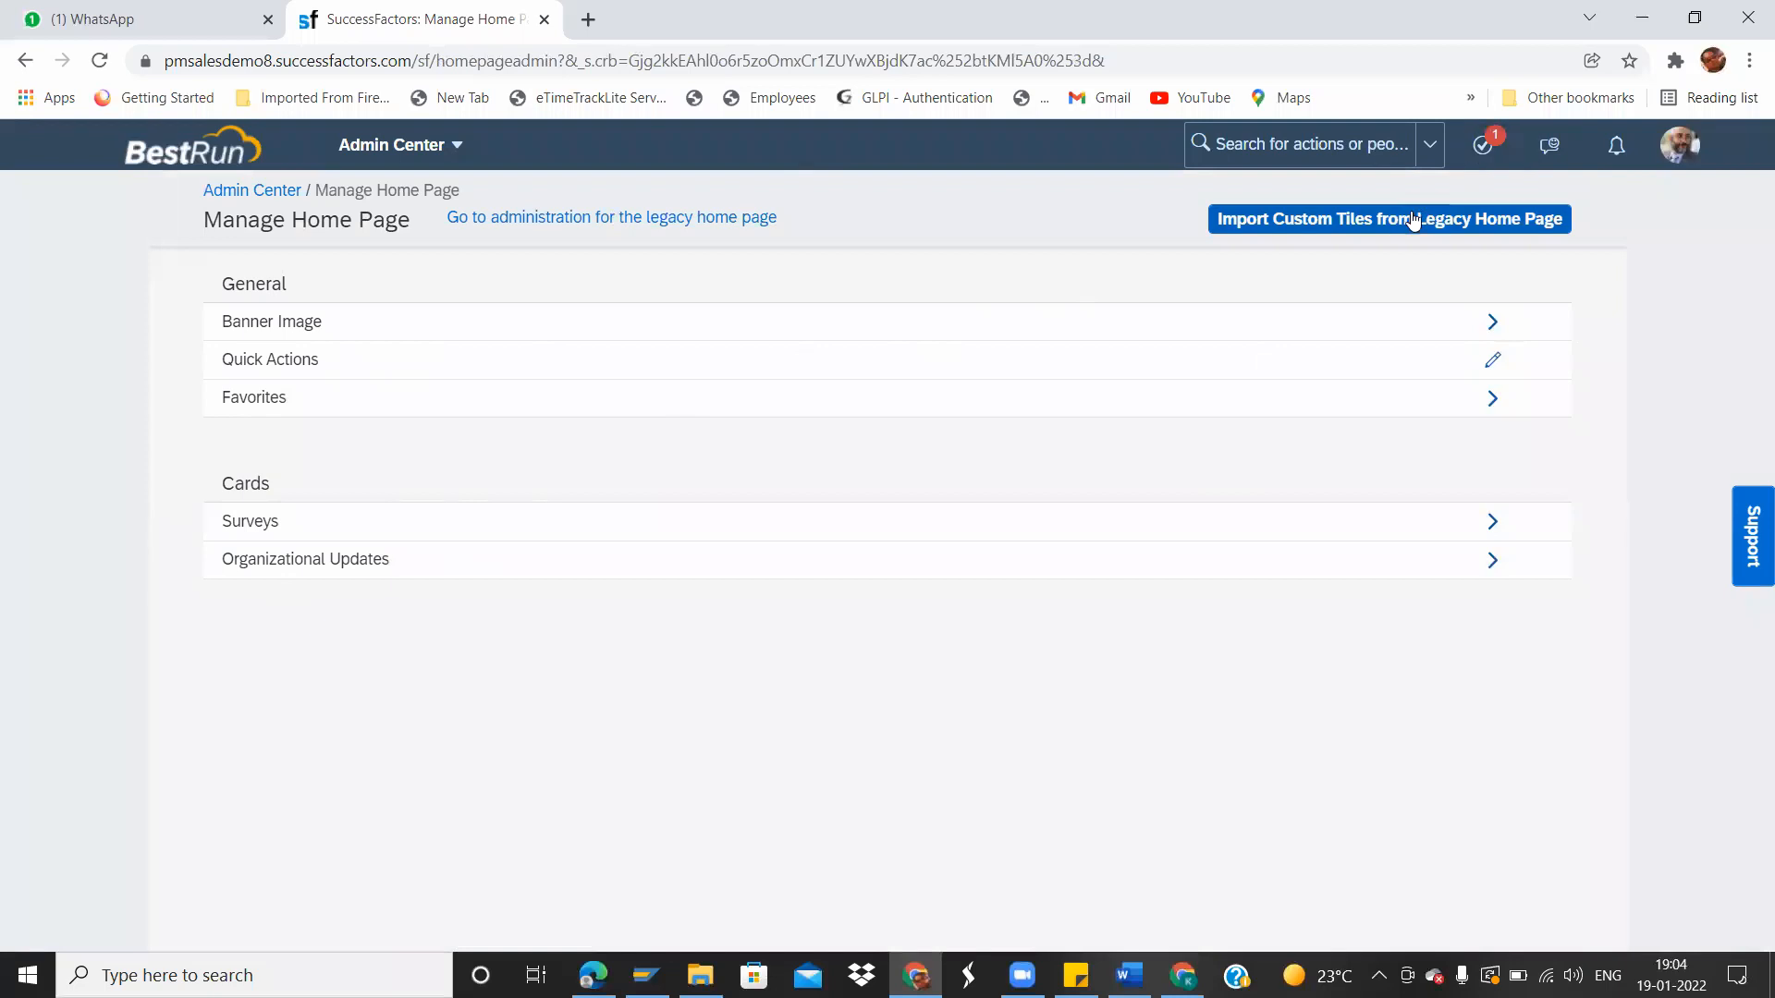
click(598, 230)
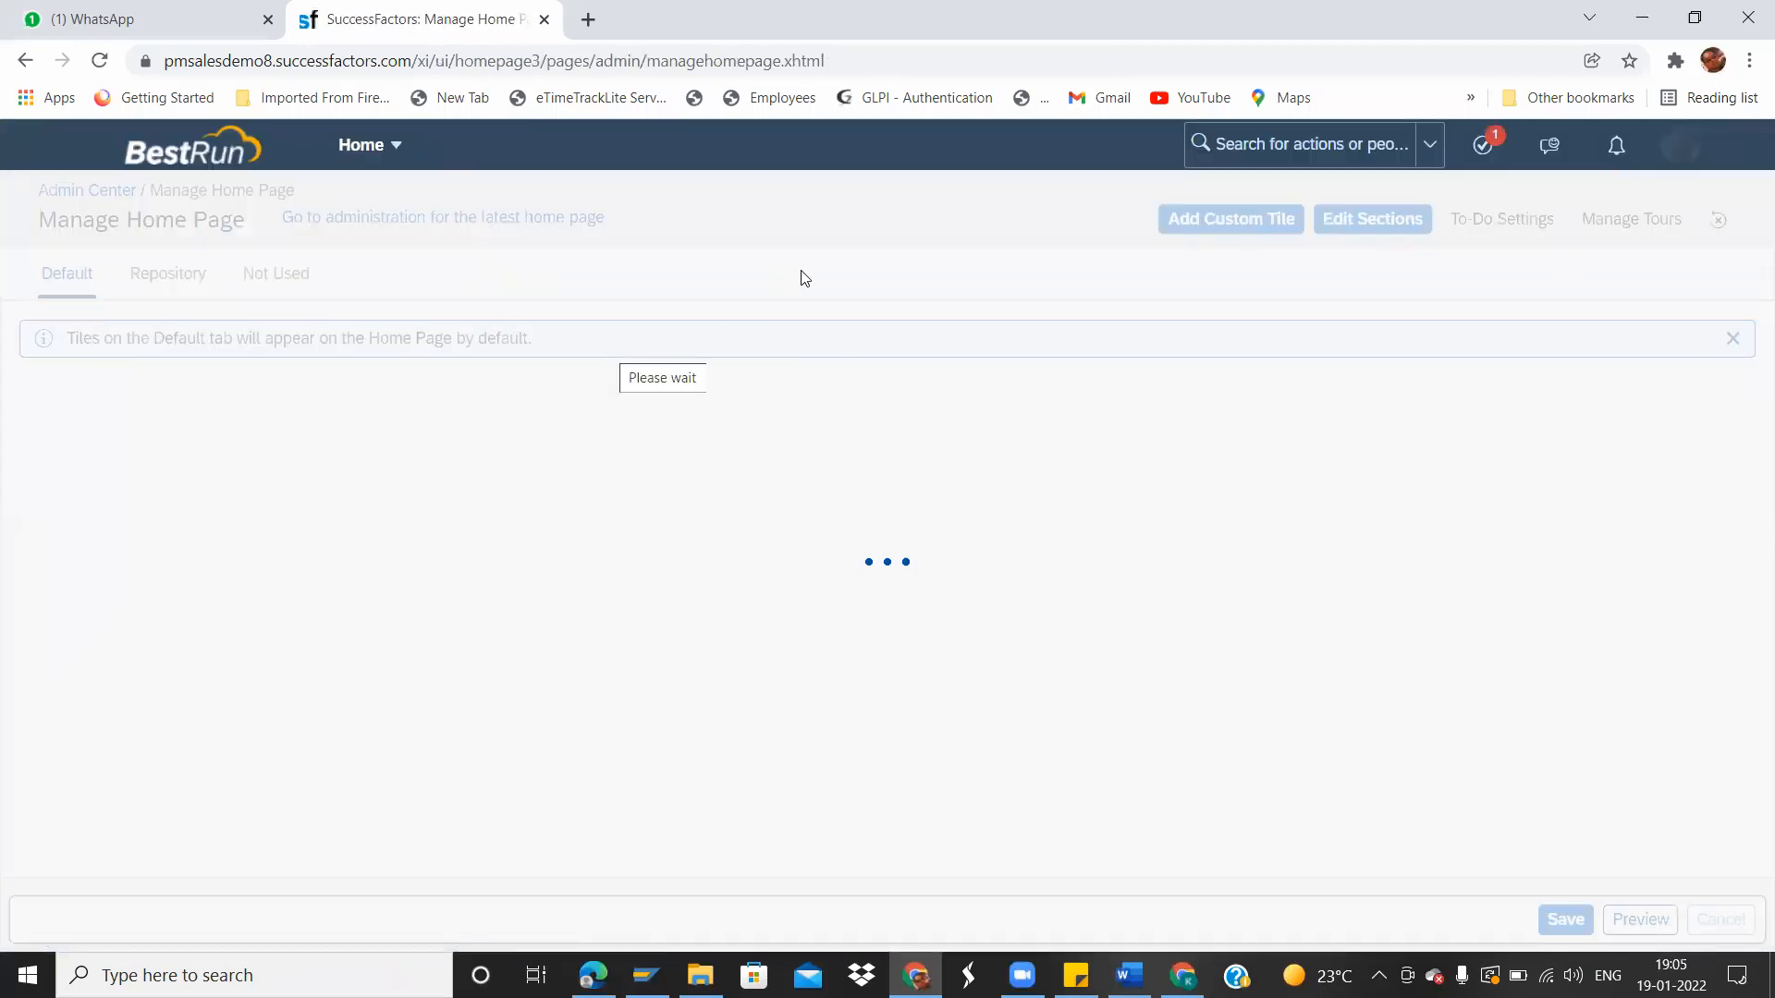
click(1022, 975)
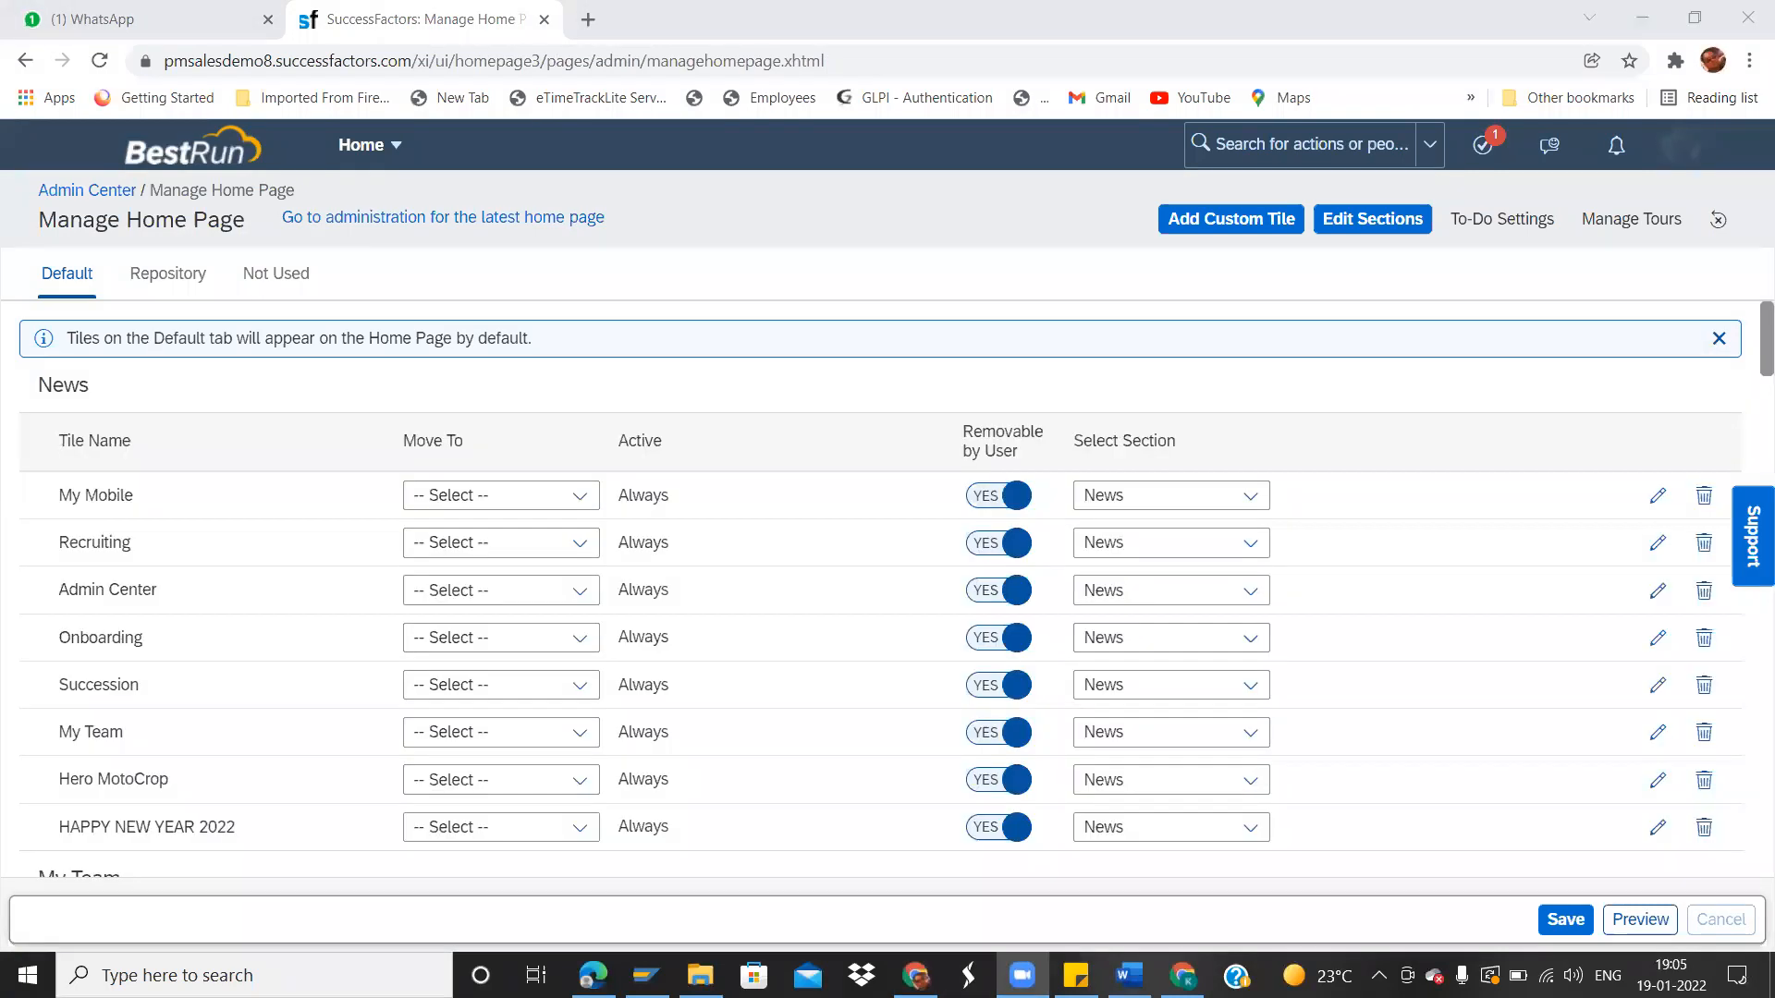
click(1156, 842)
mouse_move(1021, 975)
click(718, 337)
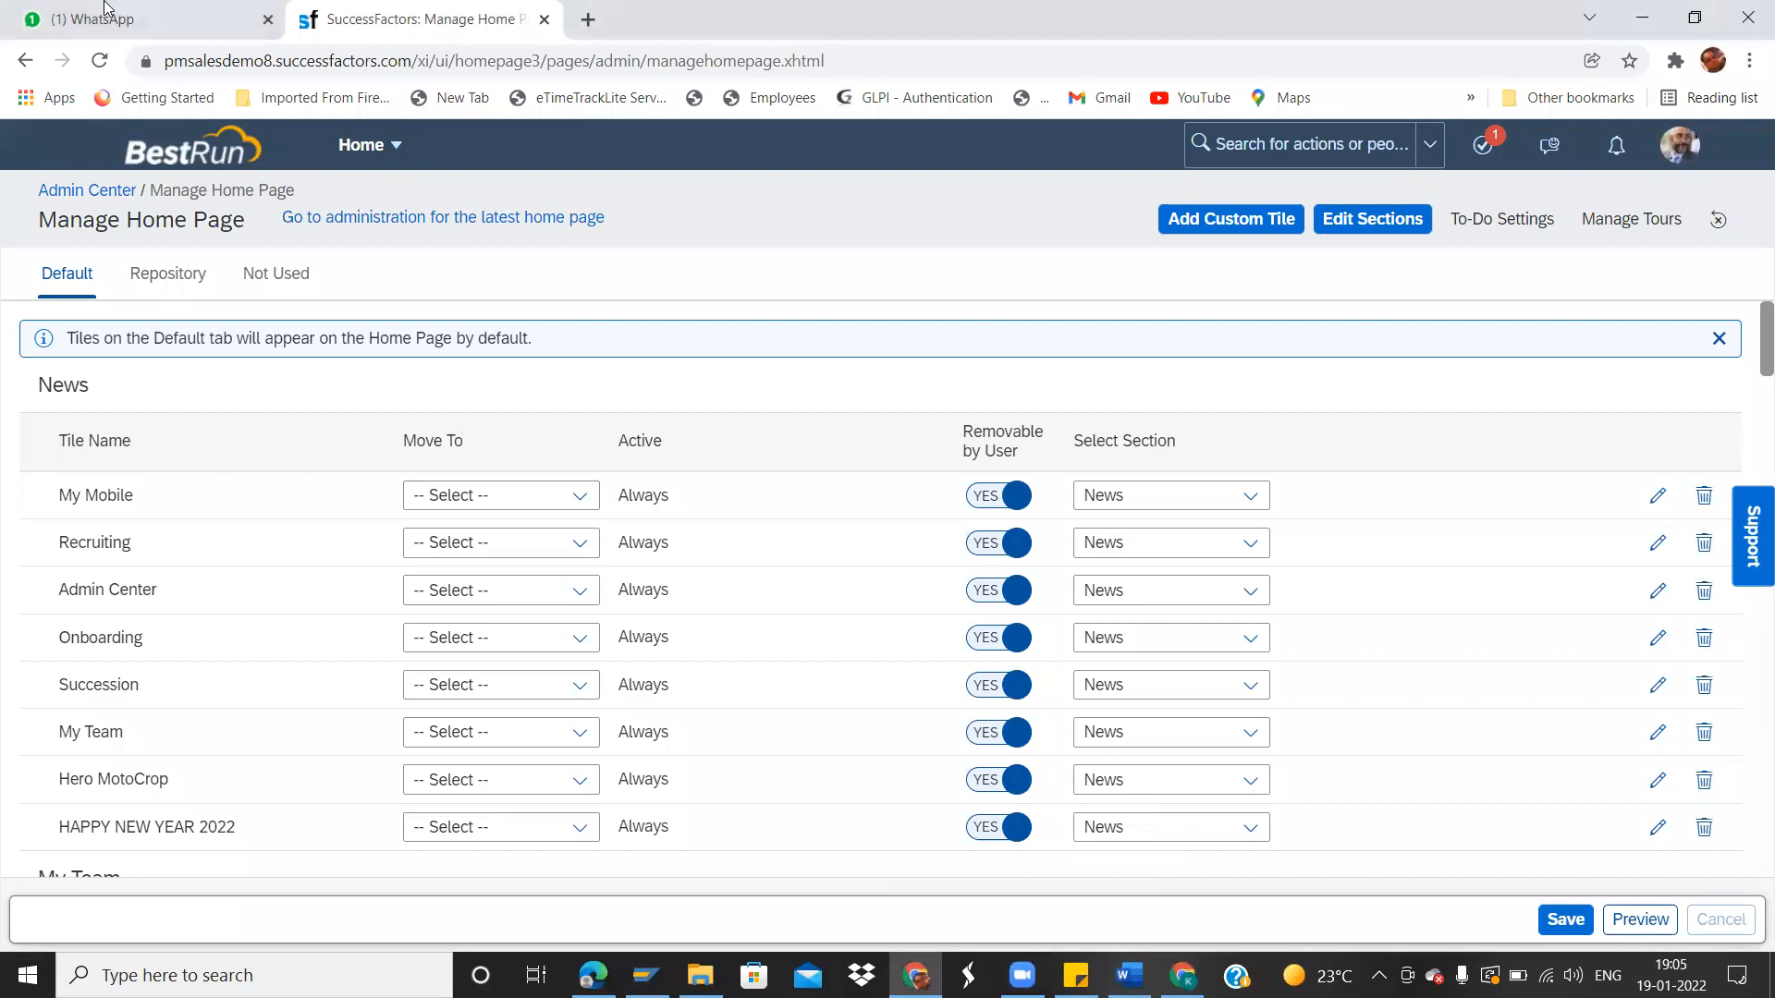
click(191, 15)
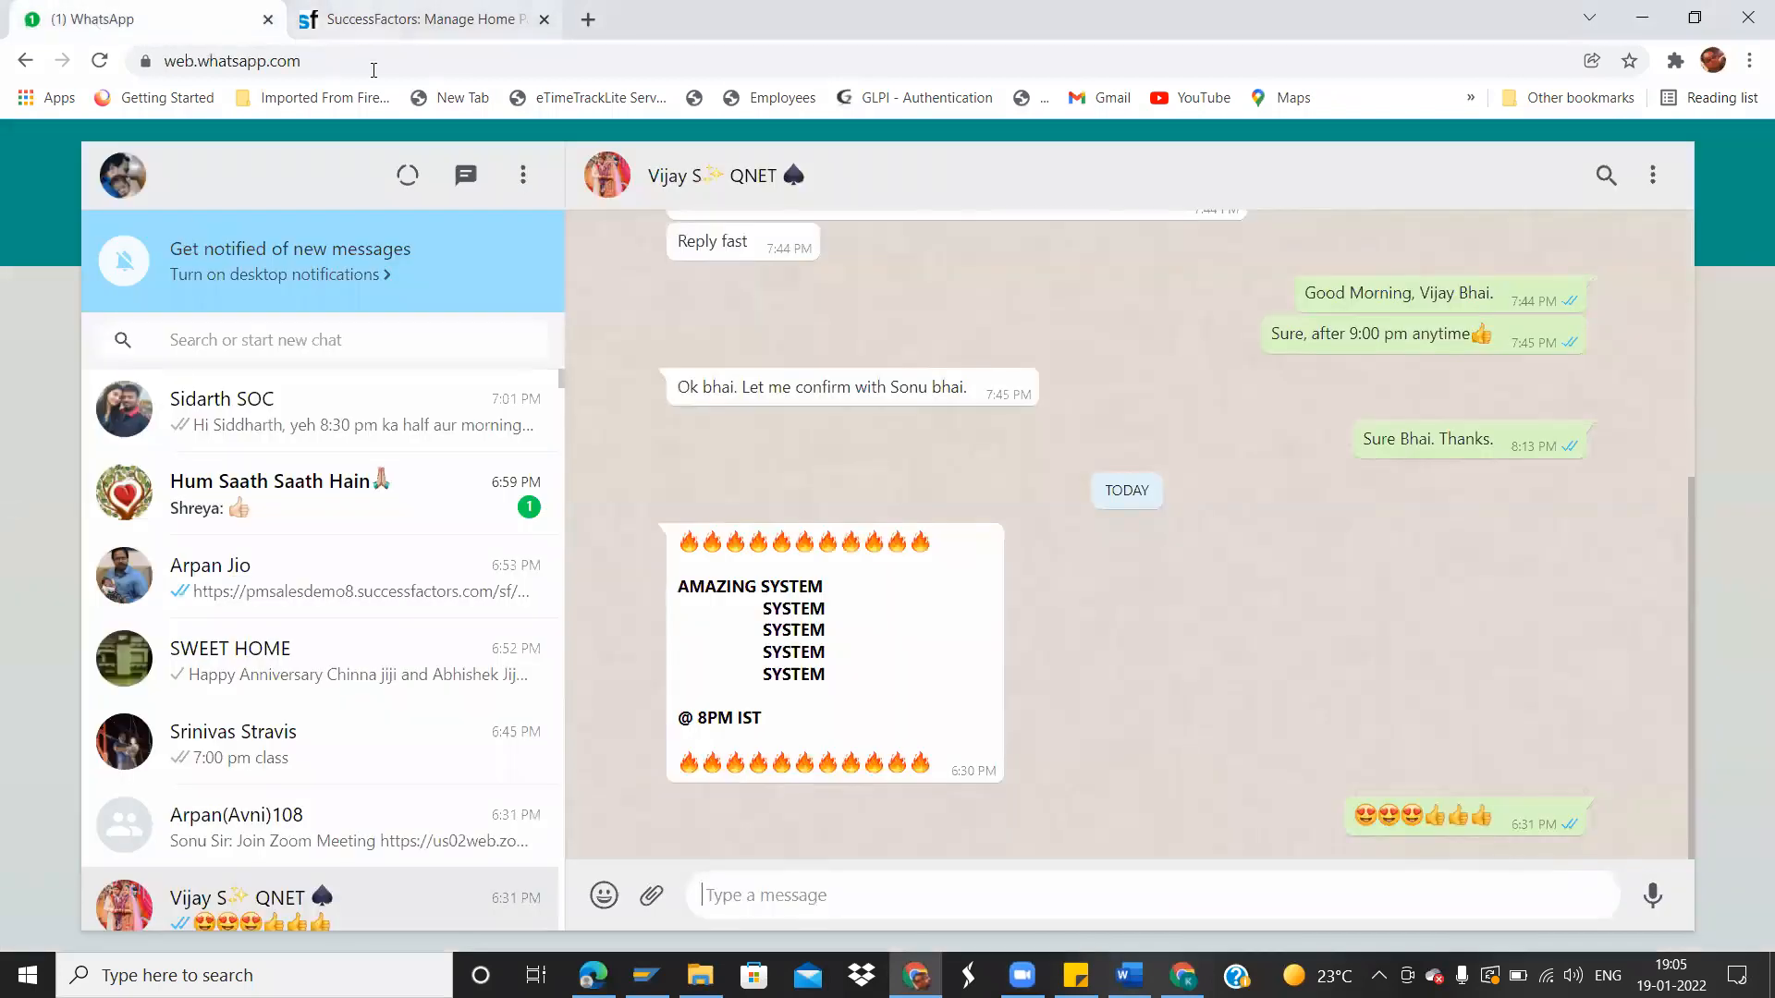
click(411, 23)
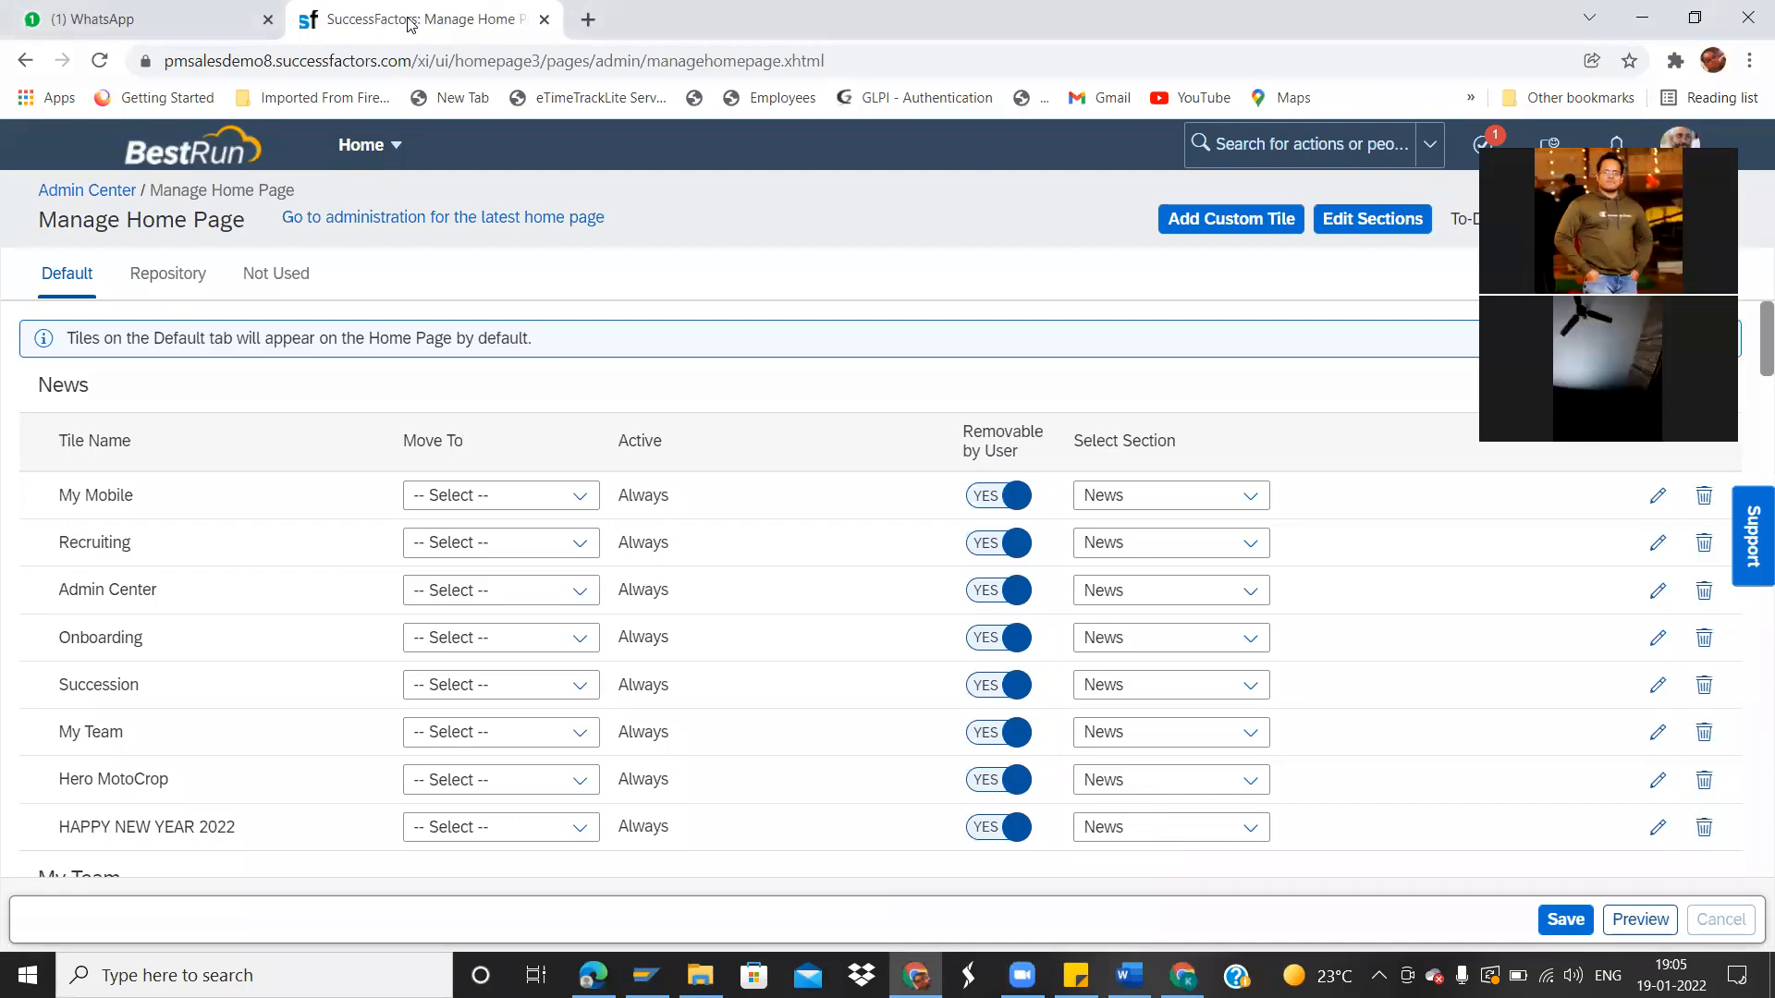
Duplicate the Manage Home Page browser tab, open the Home page in the copy, and return to the original tab.
right_click(409, 21)
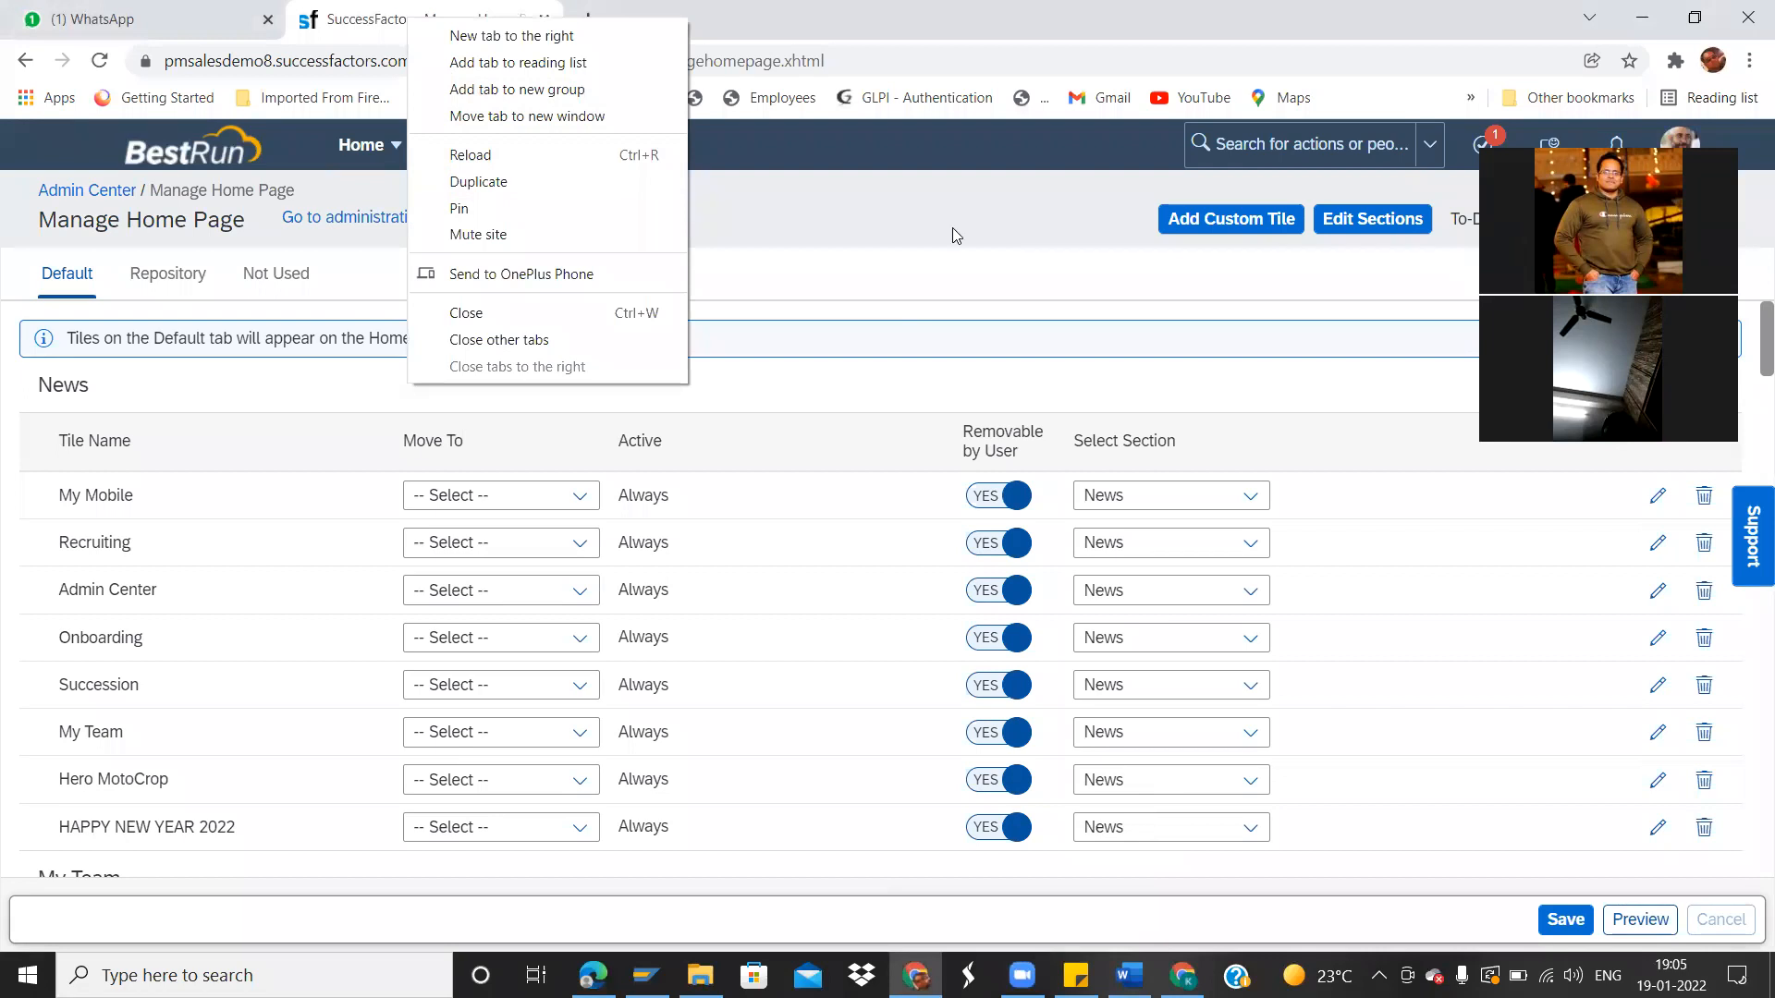
click(546, 183)
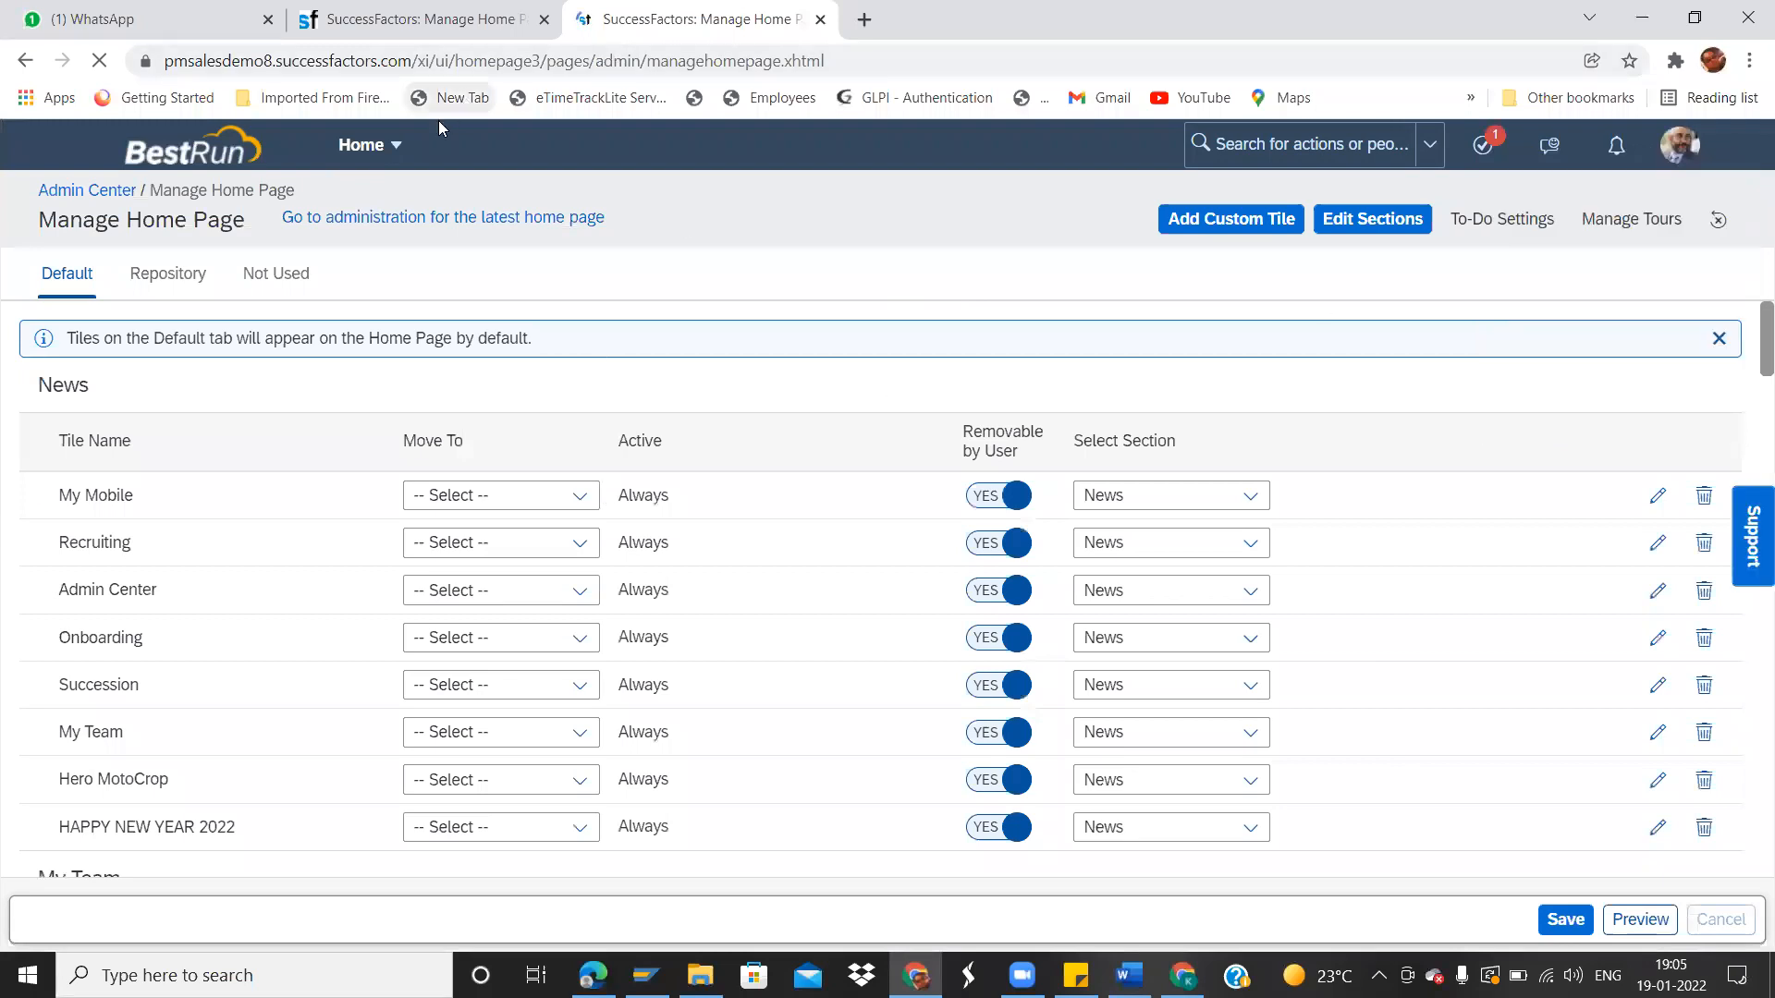
click(365, 145)
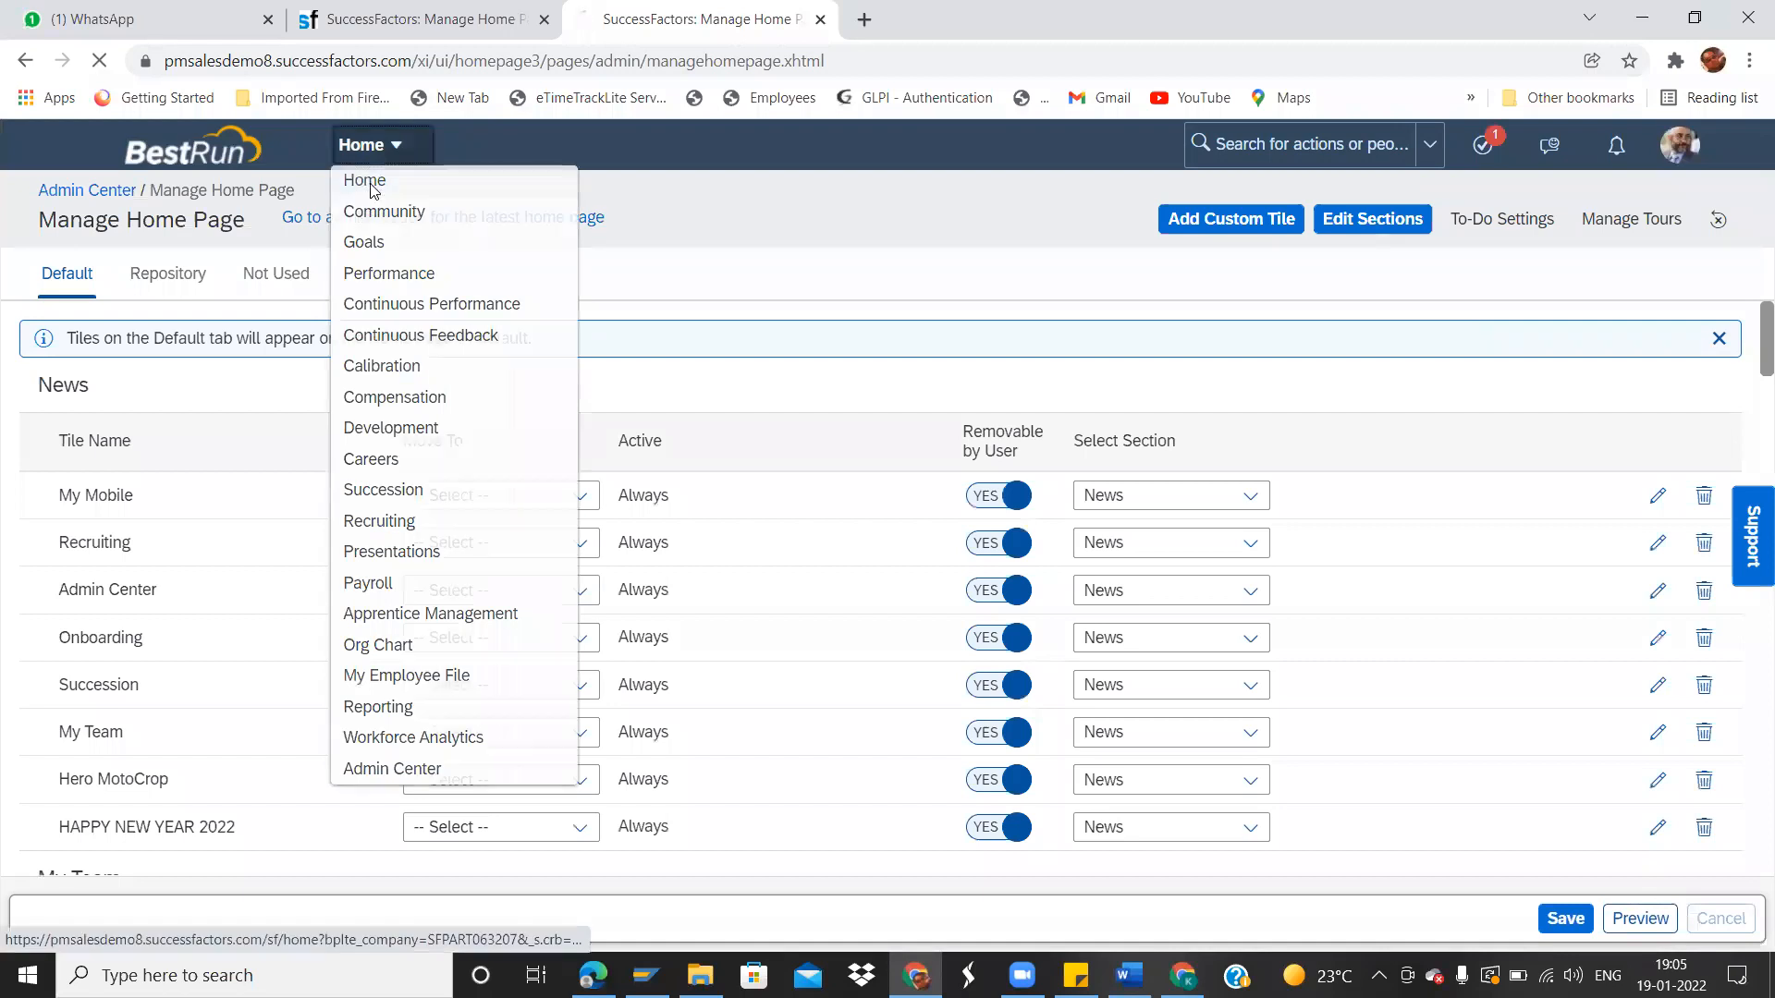
click(370, 183)
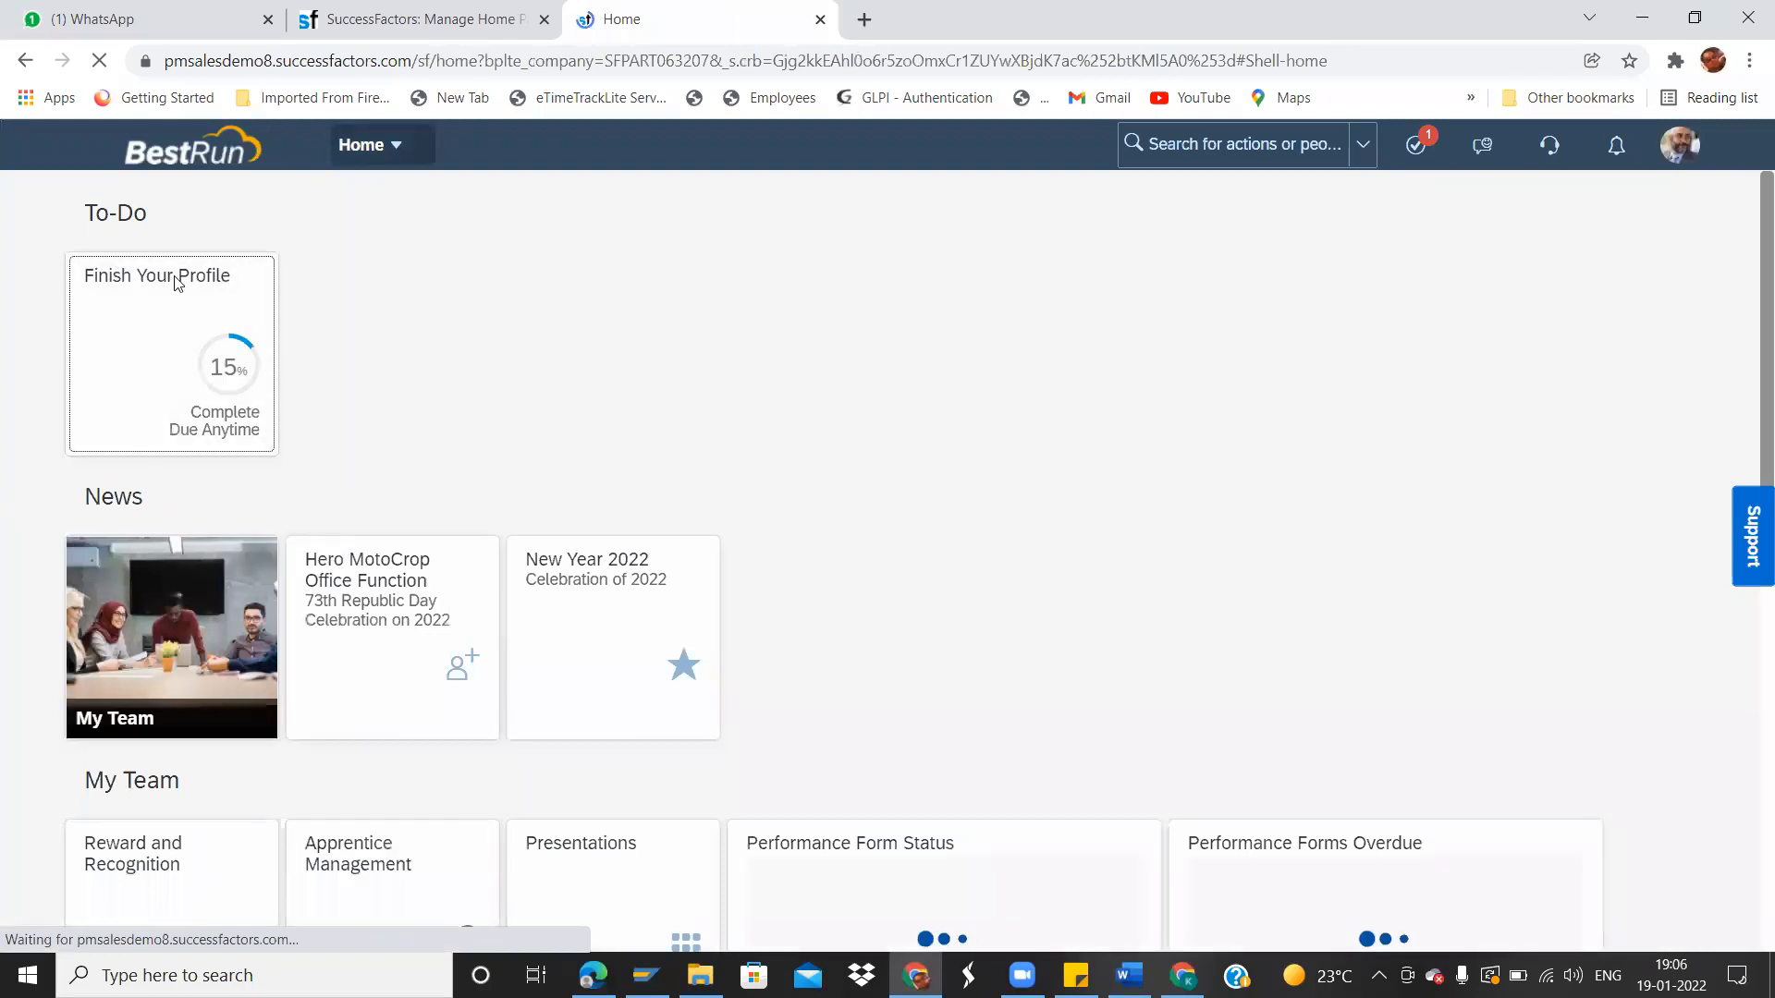
click(416, 13)
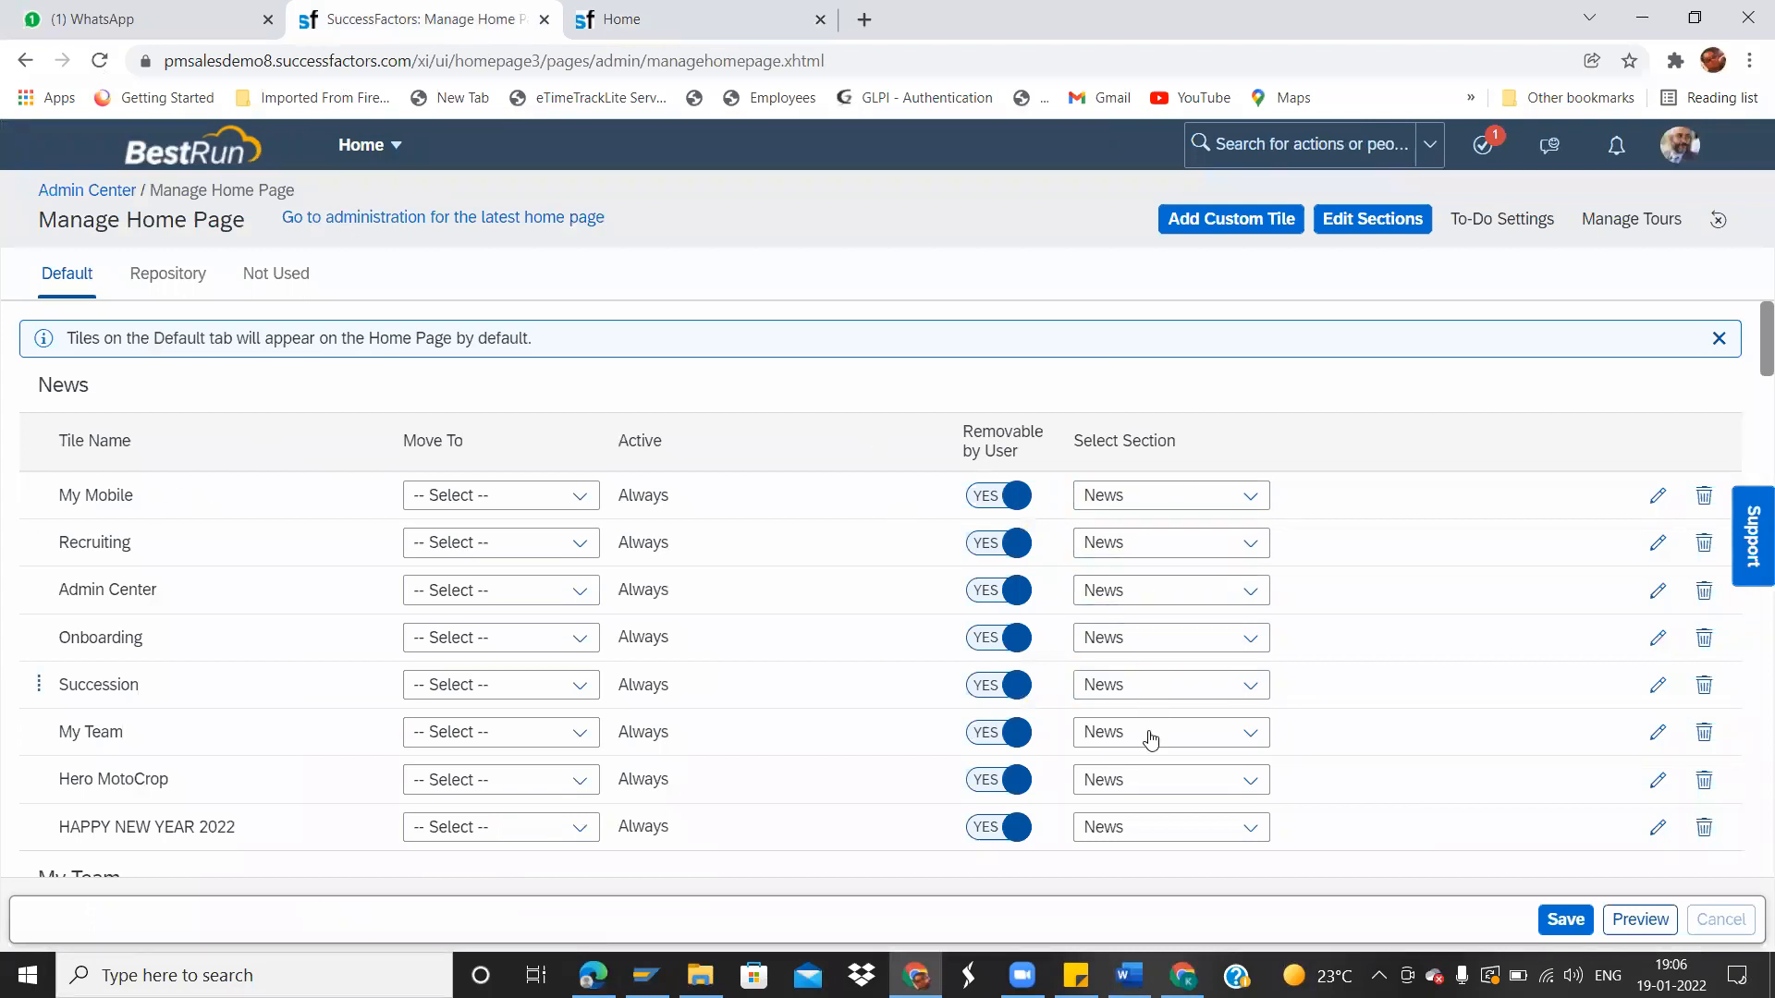
Switch to WhatsApp Web, read the new message in the 7pm batch group, and return to Manage Home Page.
drag(1750, 374, 1750, 205)
click(212, 22)
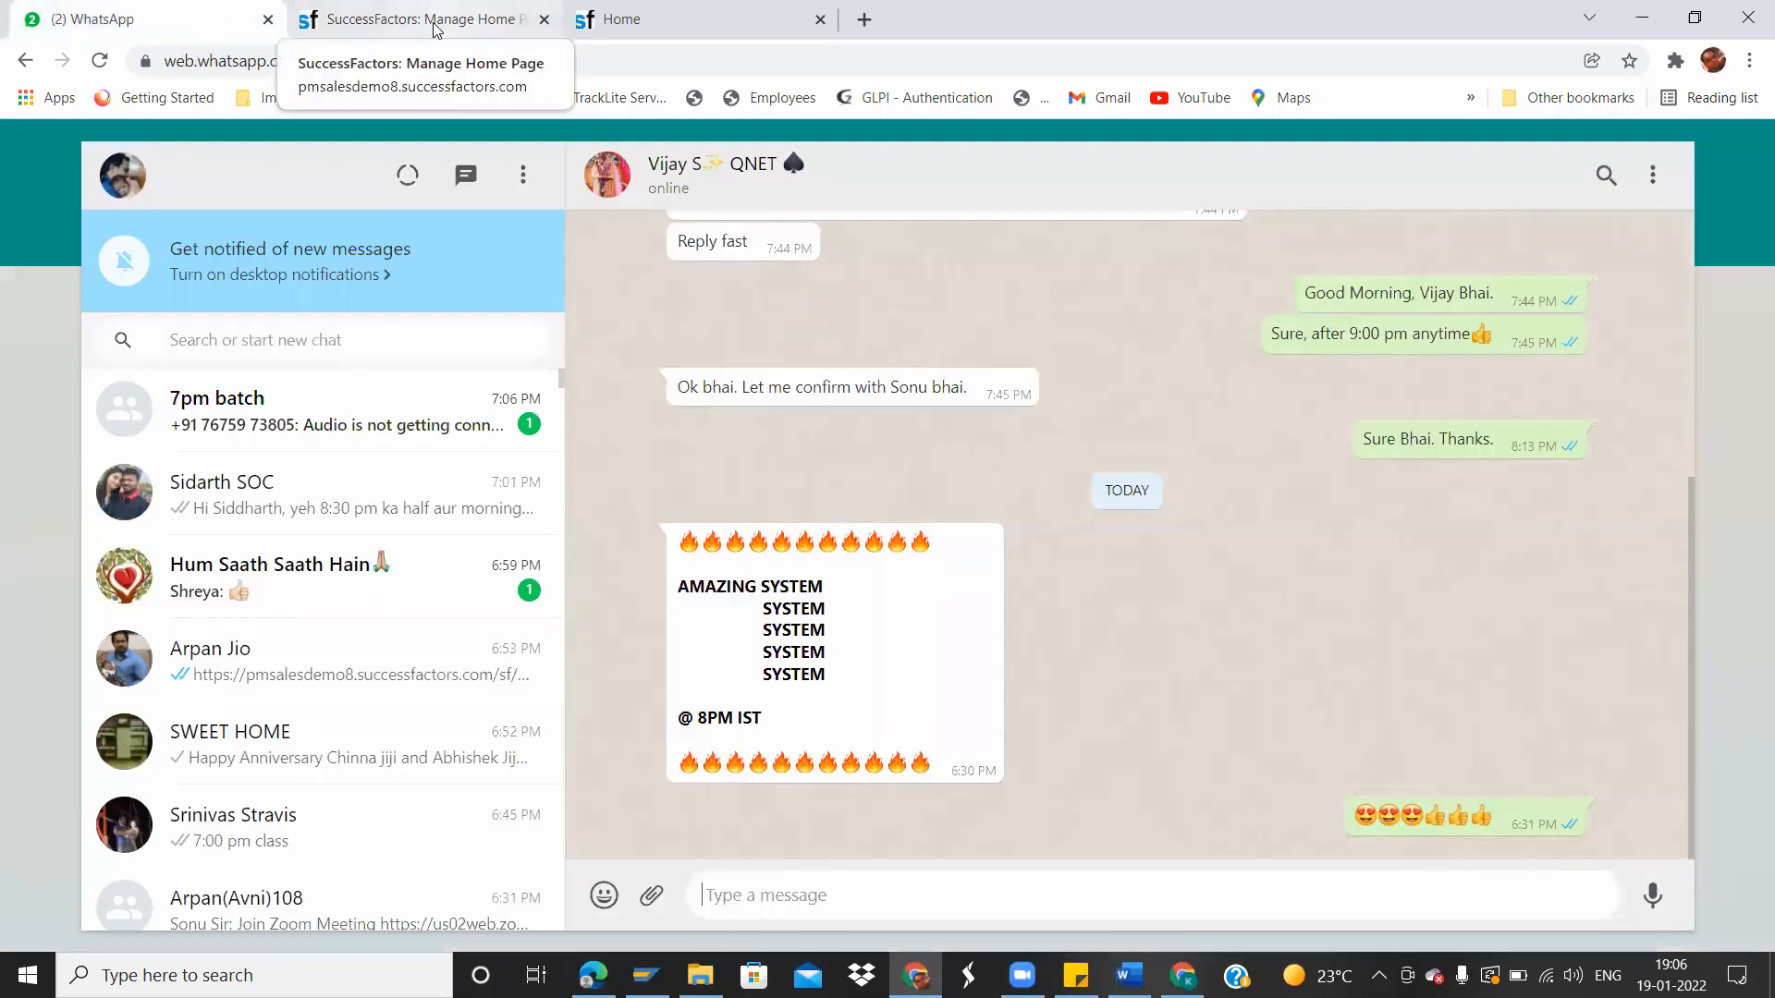
click(408, 392)
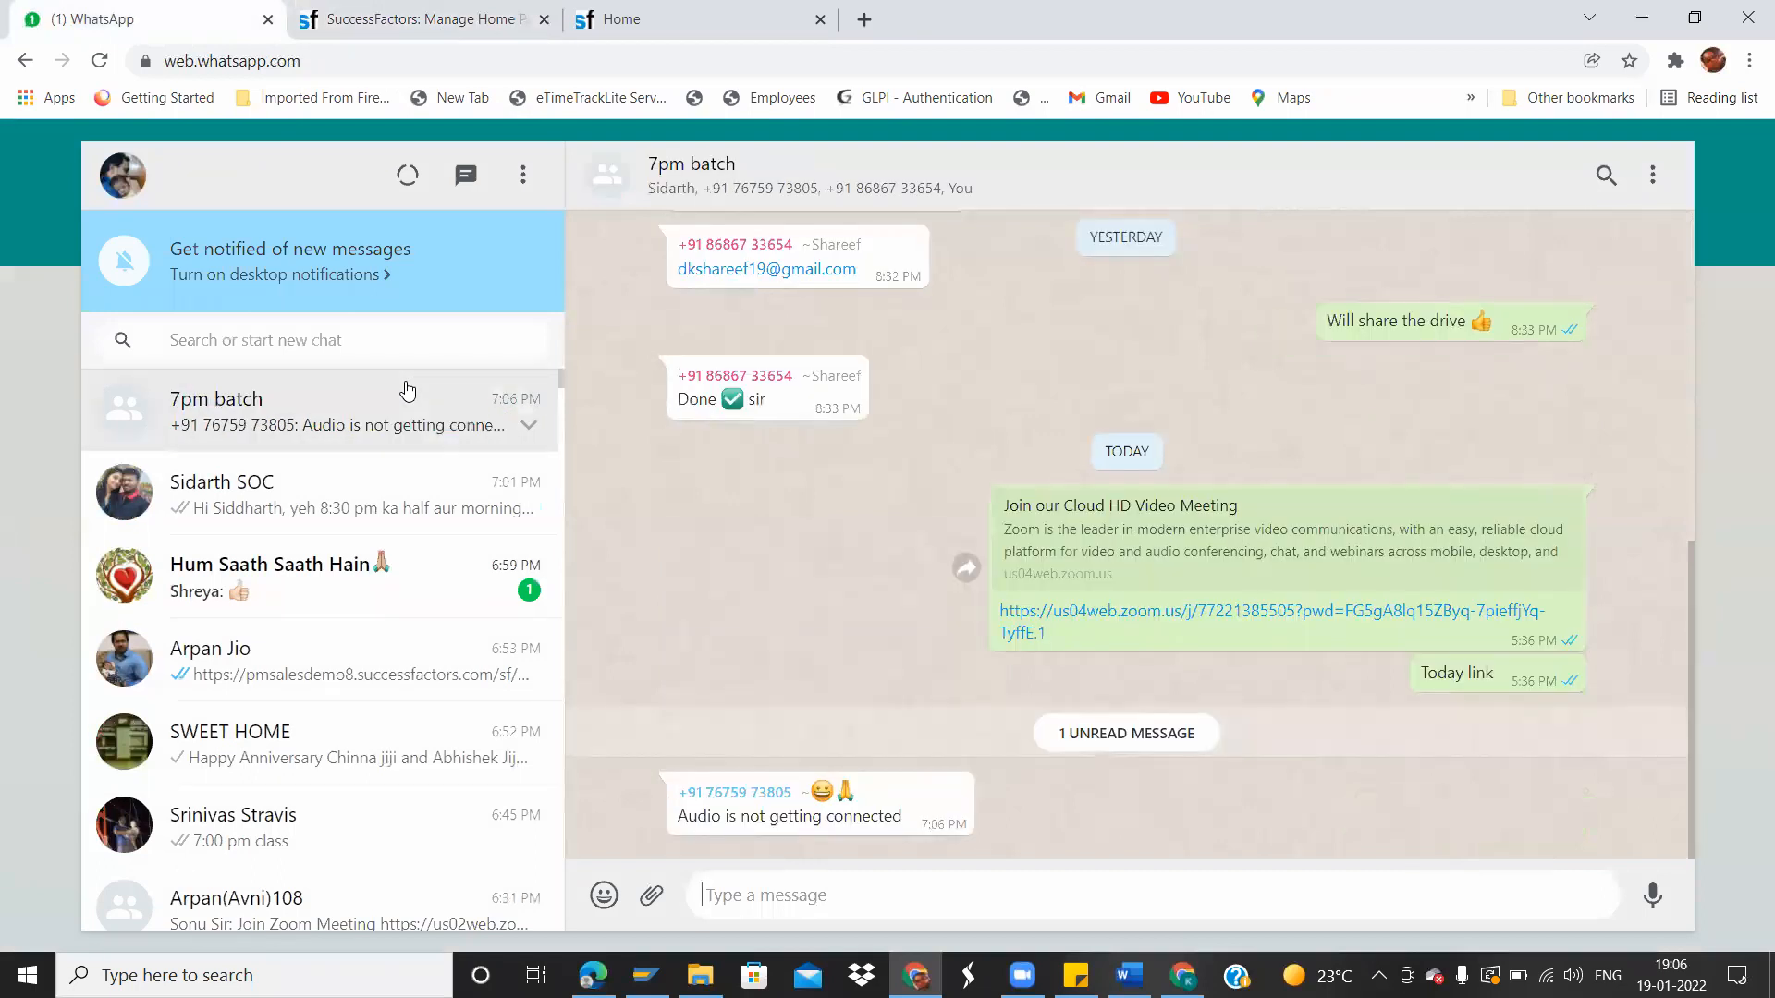
click(371, 13)
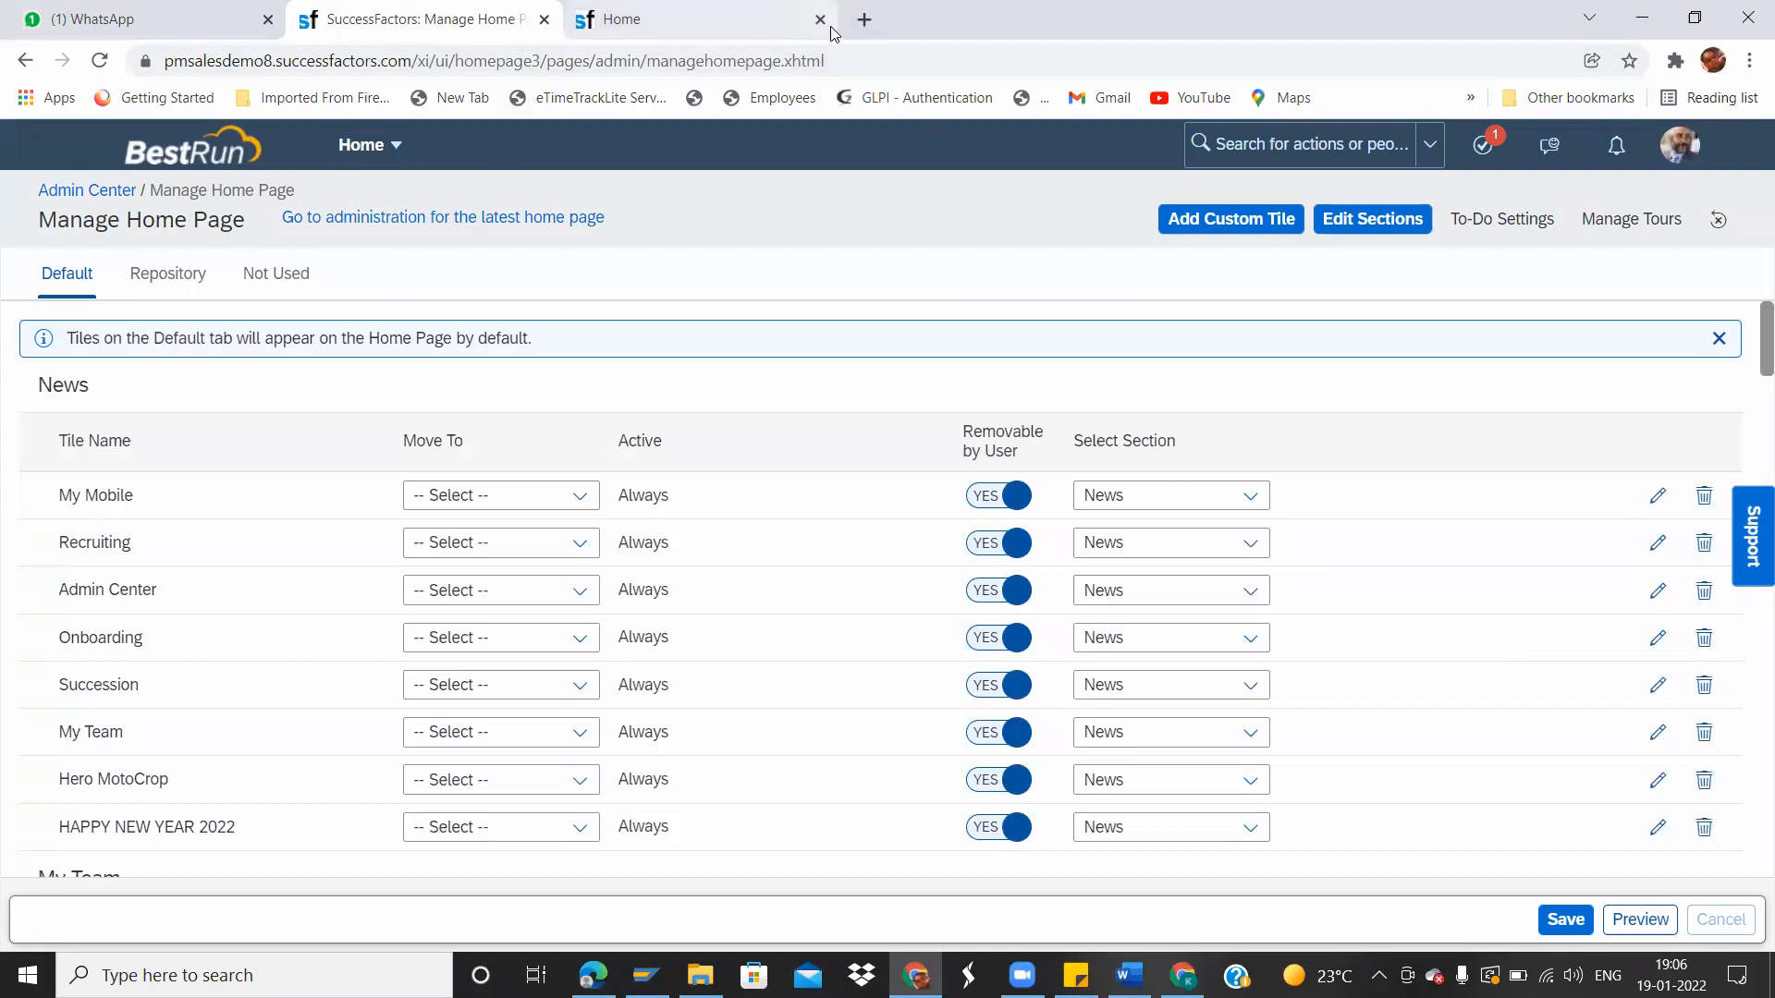
Compare the sections on the Home page with the News and My Team tile lists in Manage Home Page.
click(697, 11)
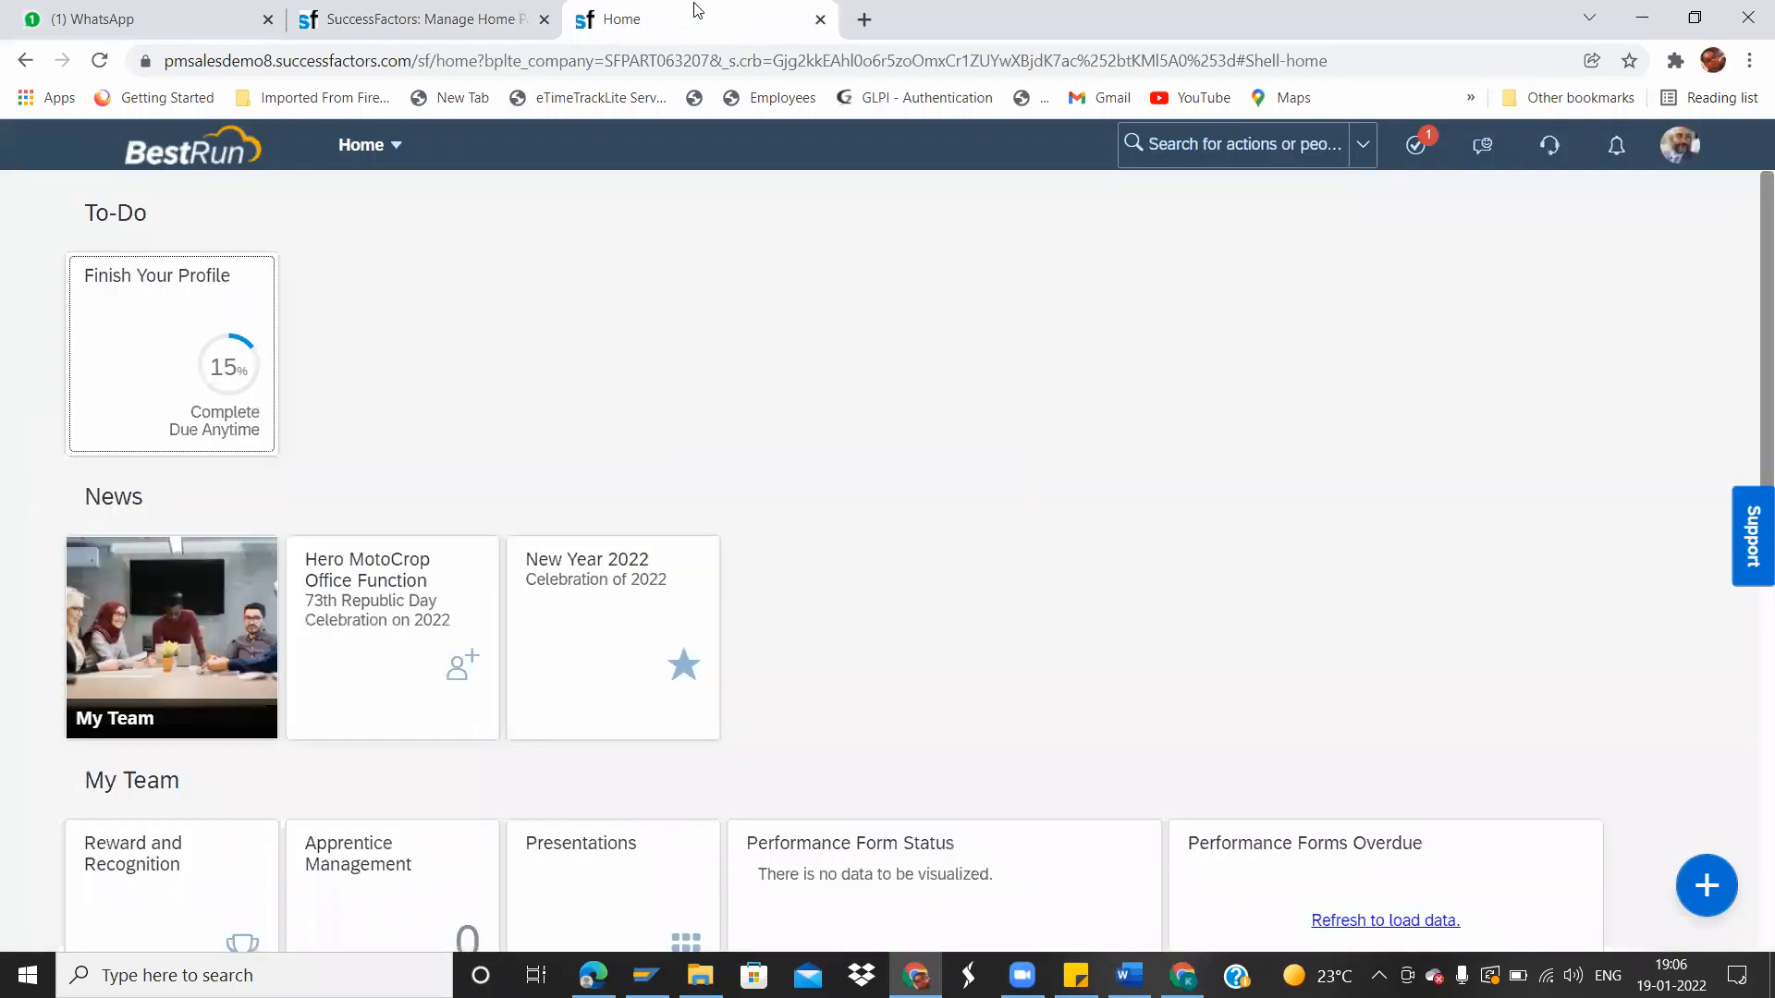
click(446, 16)
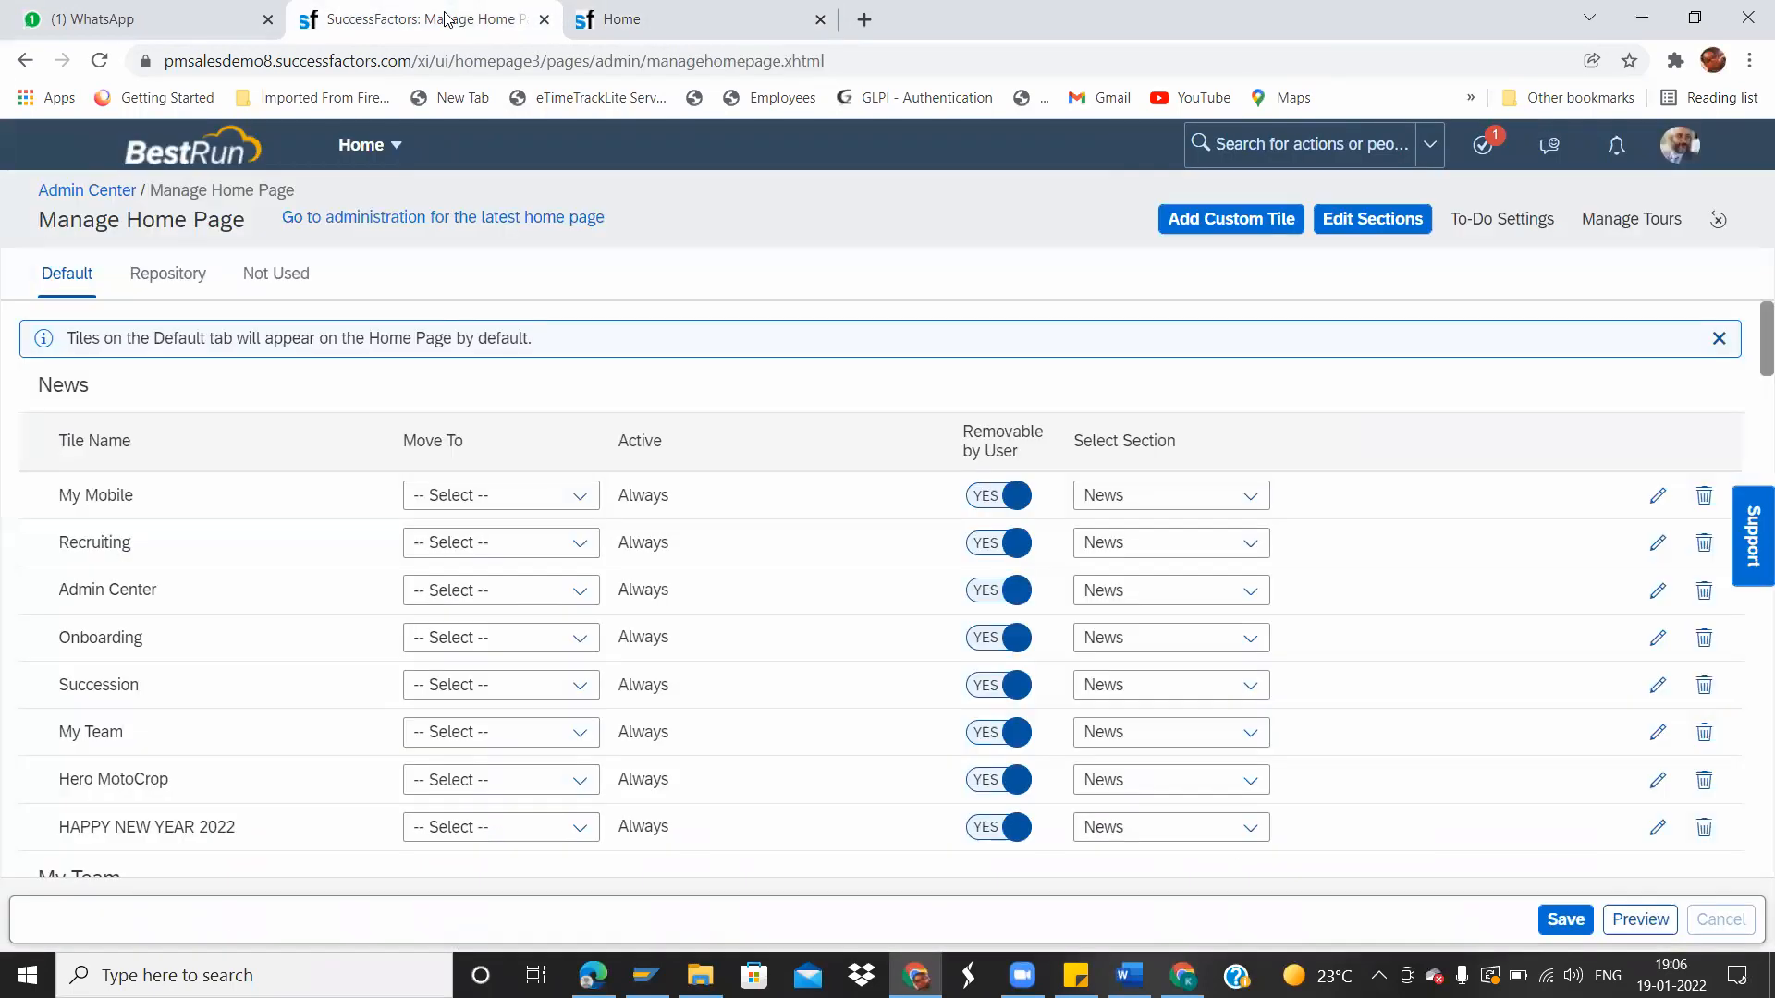
scroll(1750, 351, down, 3)
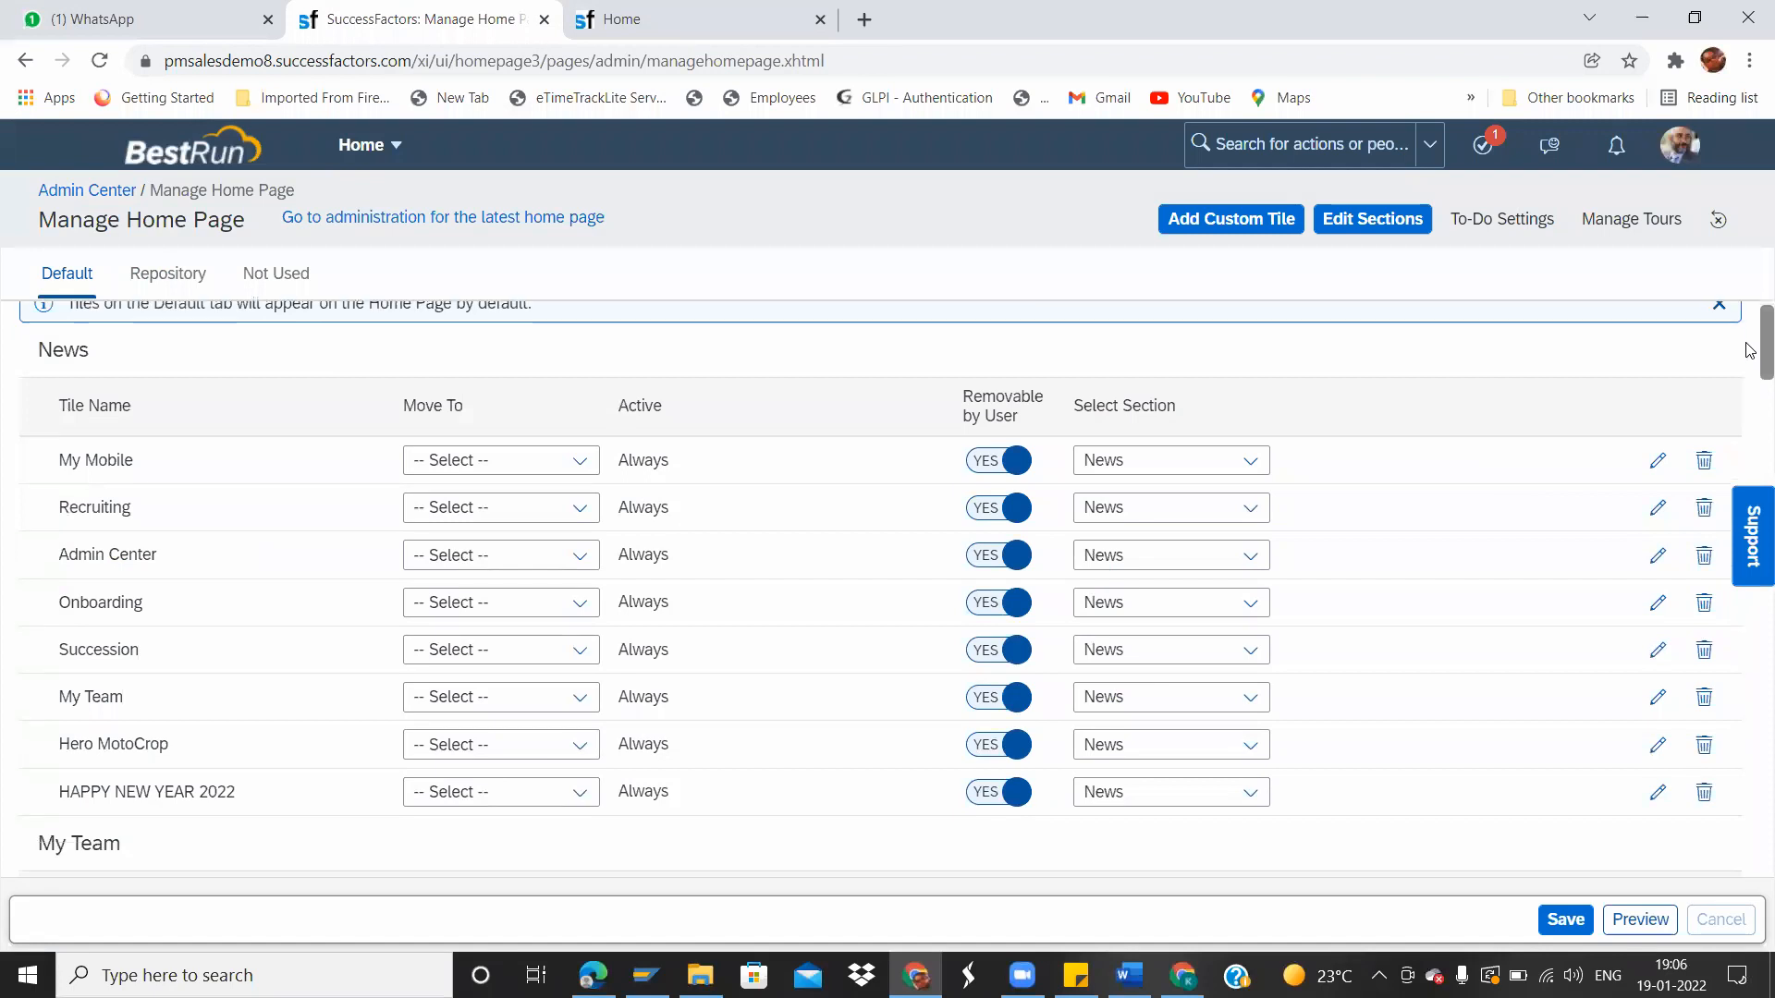
mouse_move(1746, 363)
mouse_down()
mouse_move(1747, 412)
mouse_move(1746, 381)
mouse_up()
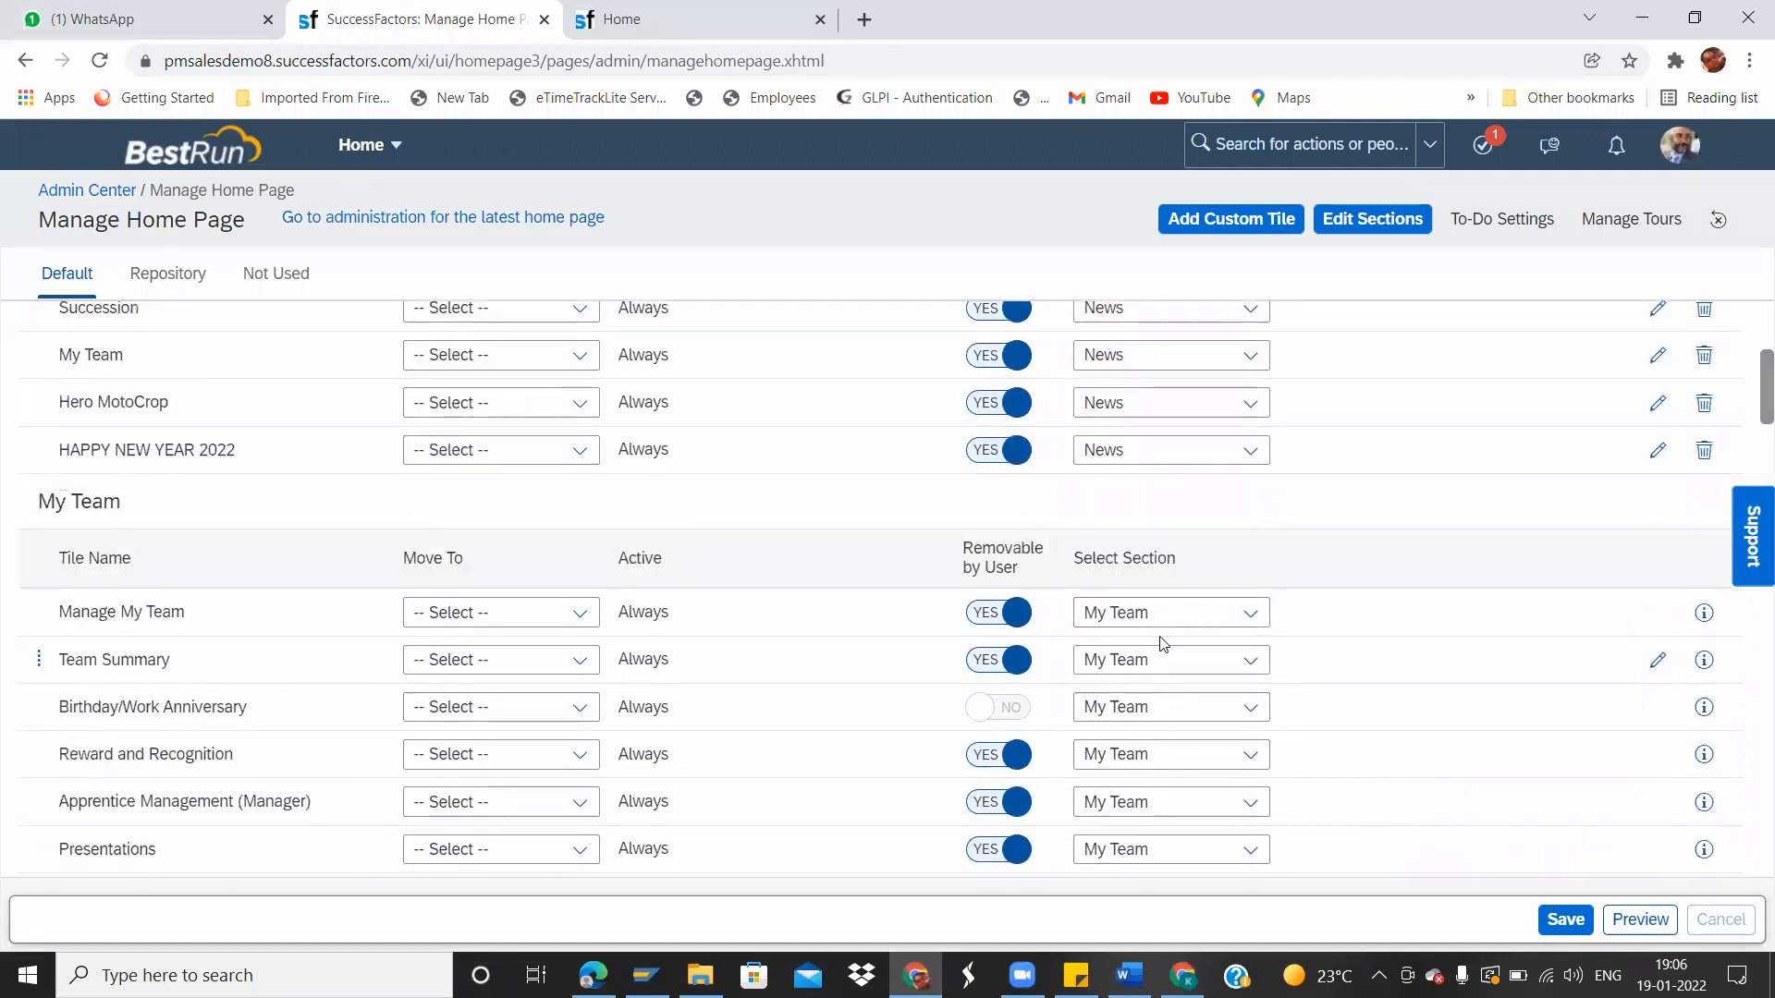
click(702, 19)
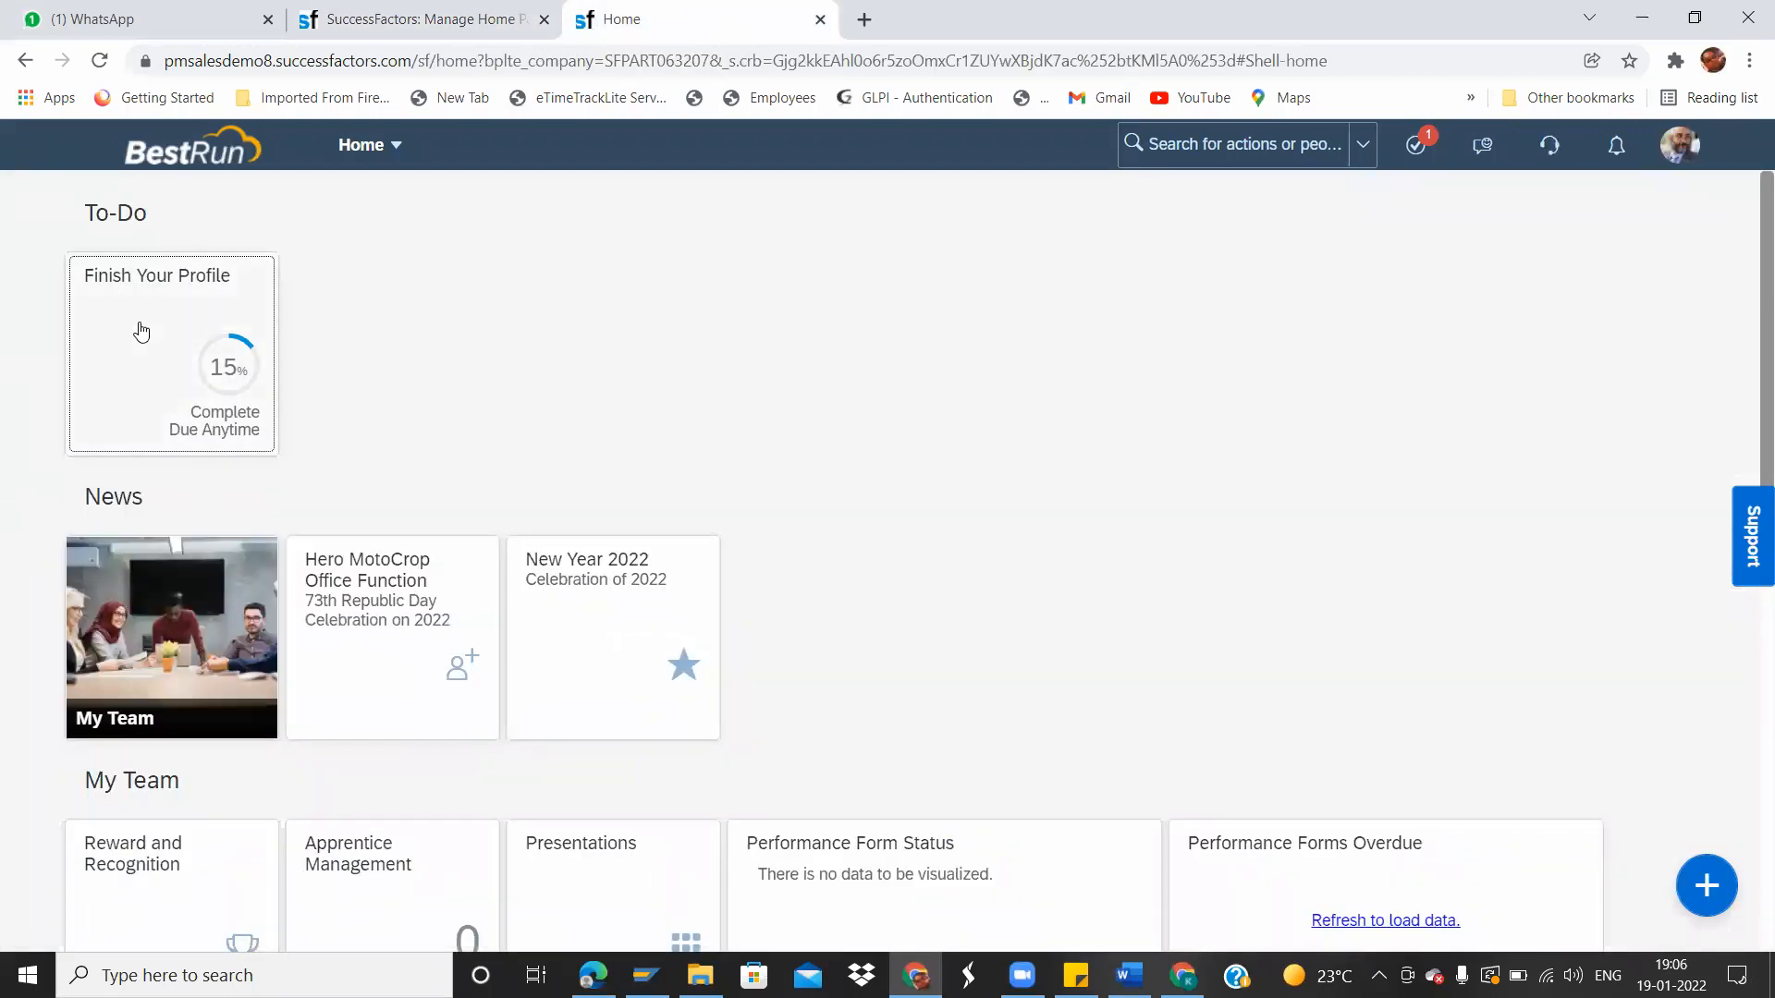
click(535, 6)
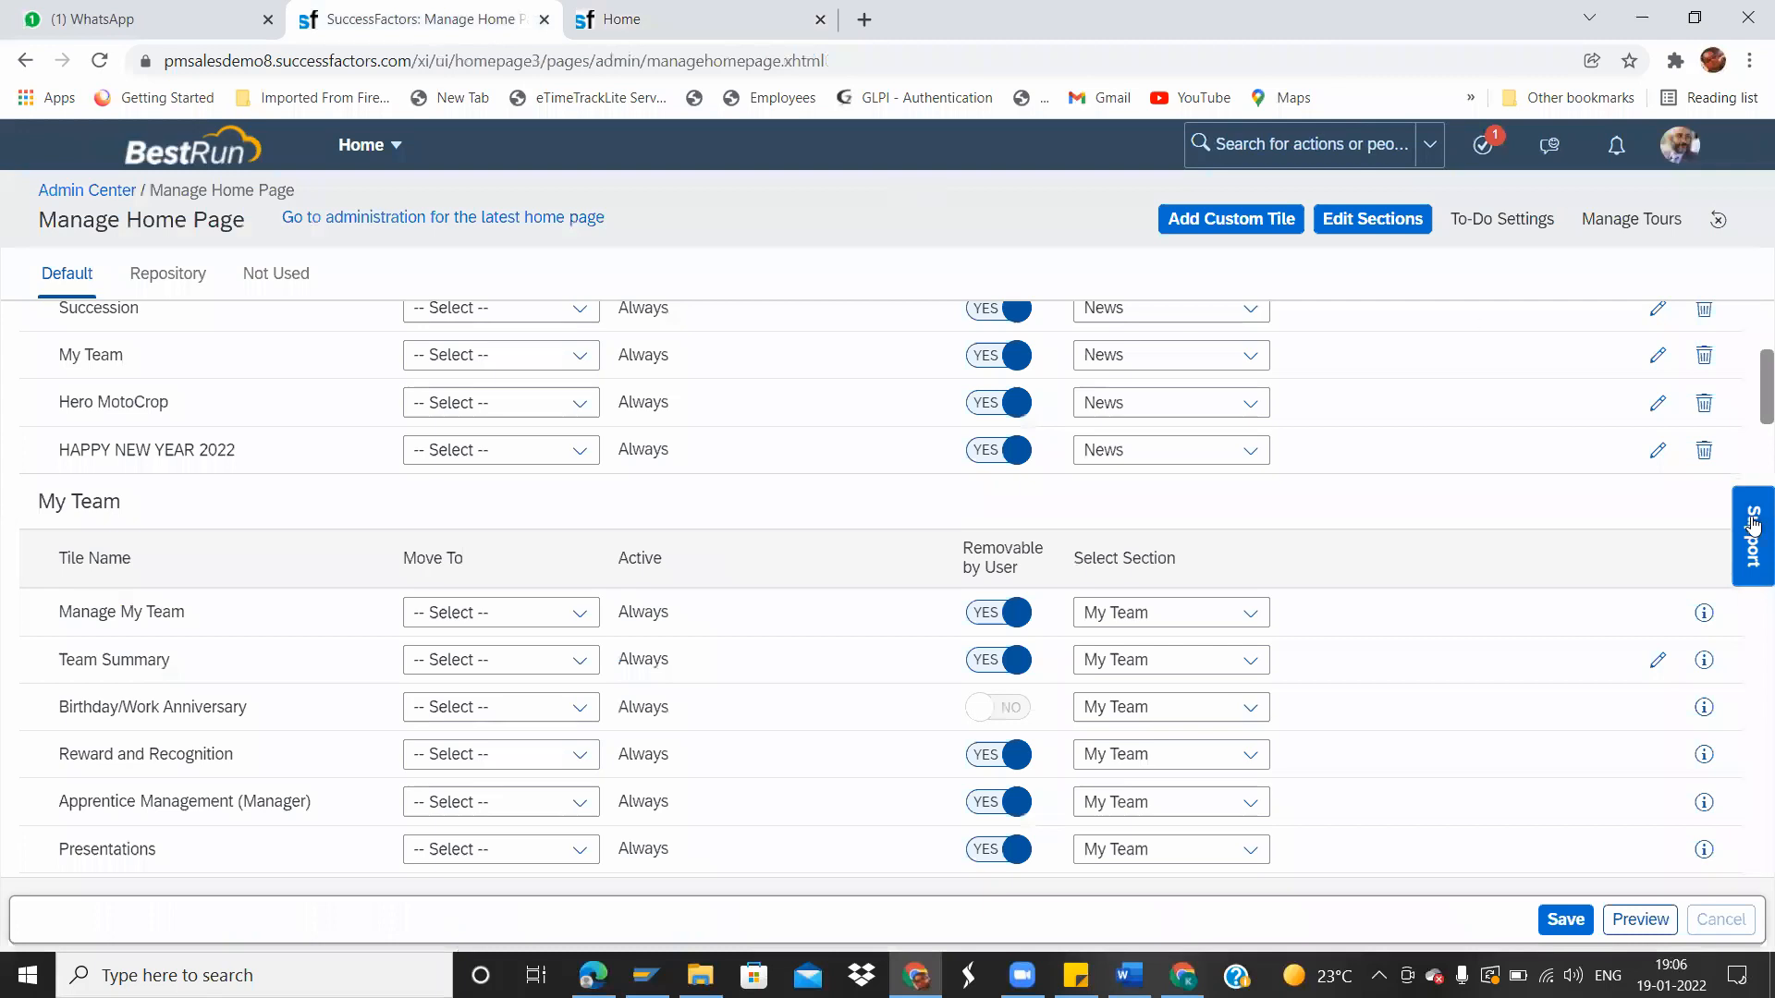
scroll(1750, 357, up, 5)
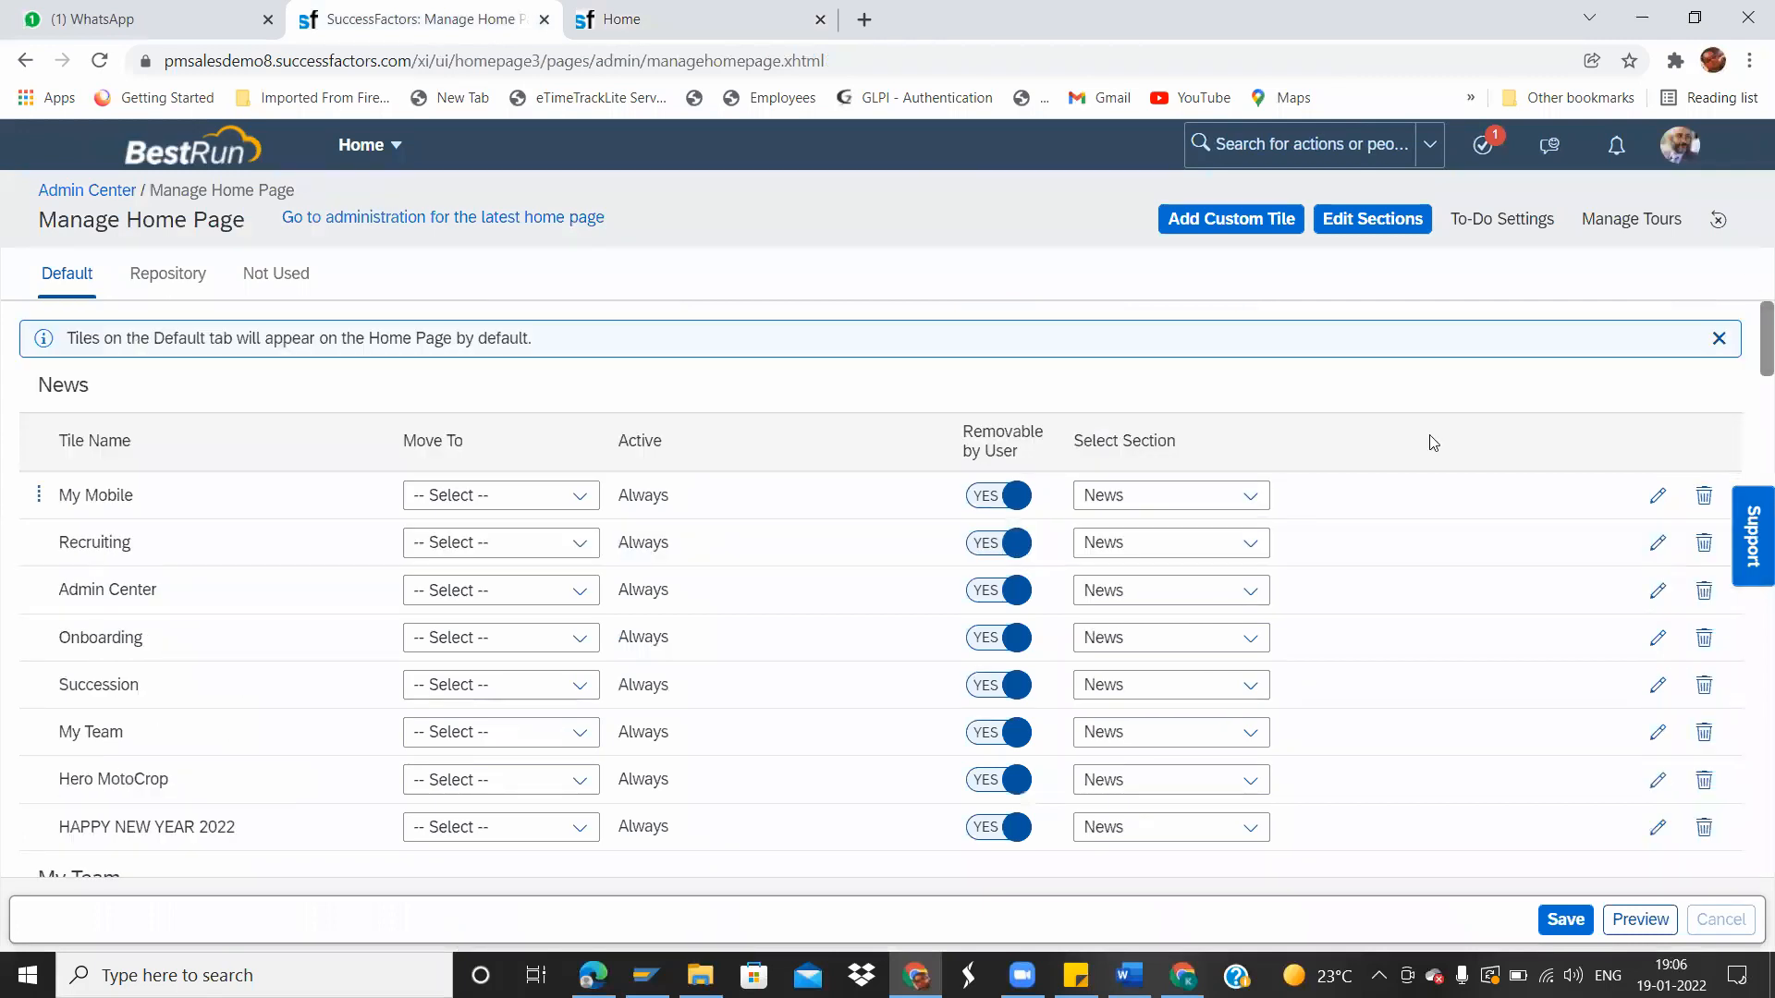
Examine the default tiles listed under My Team, My Info, My Specialty and My Data, including their edit and delete options.
scroll(1750, 357, down, 12)
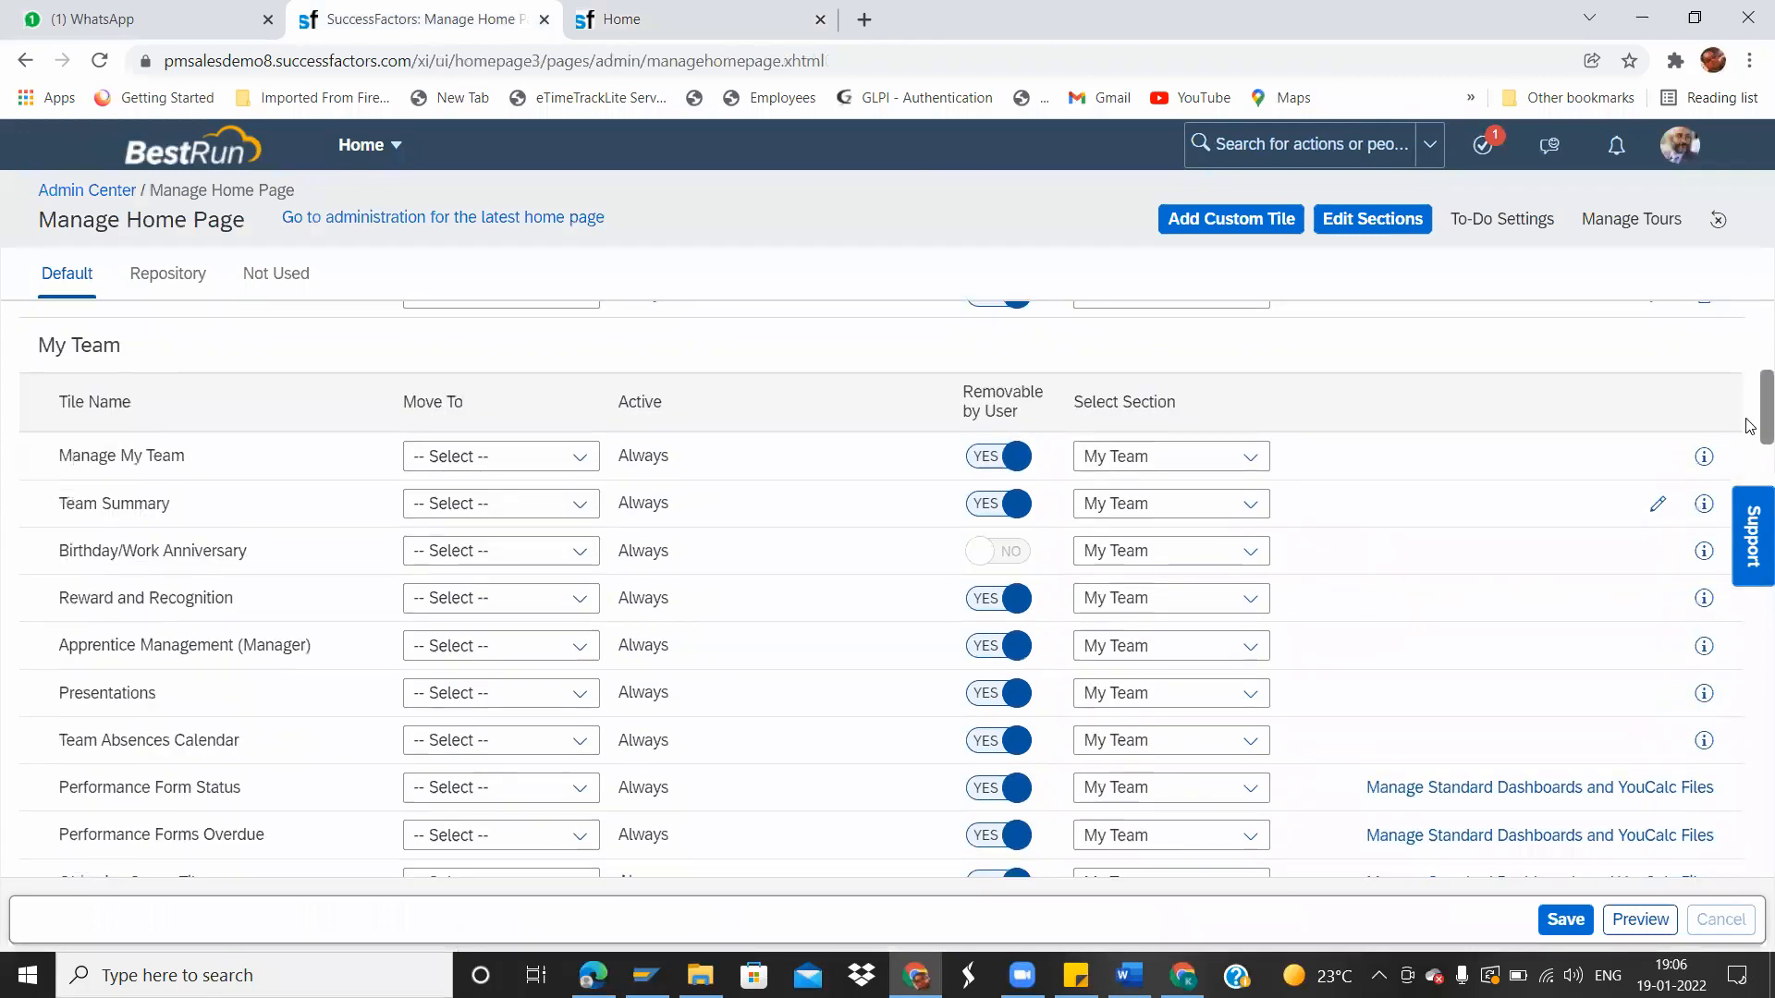
scroll(1750, 529, down, 3)
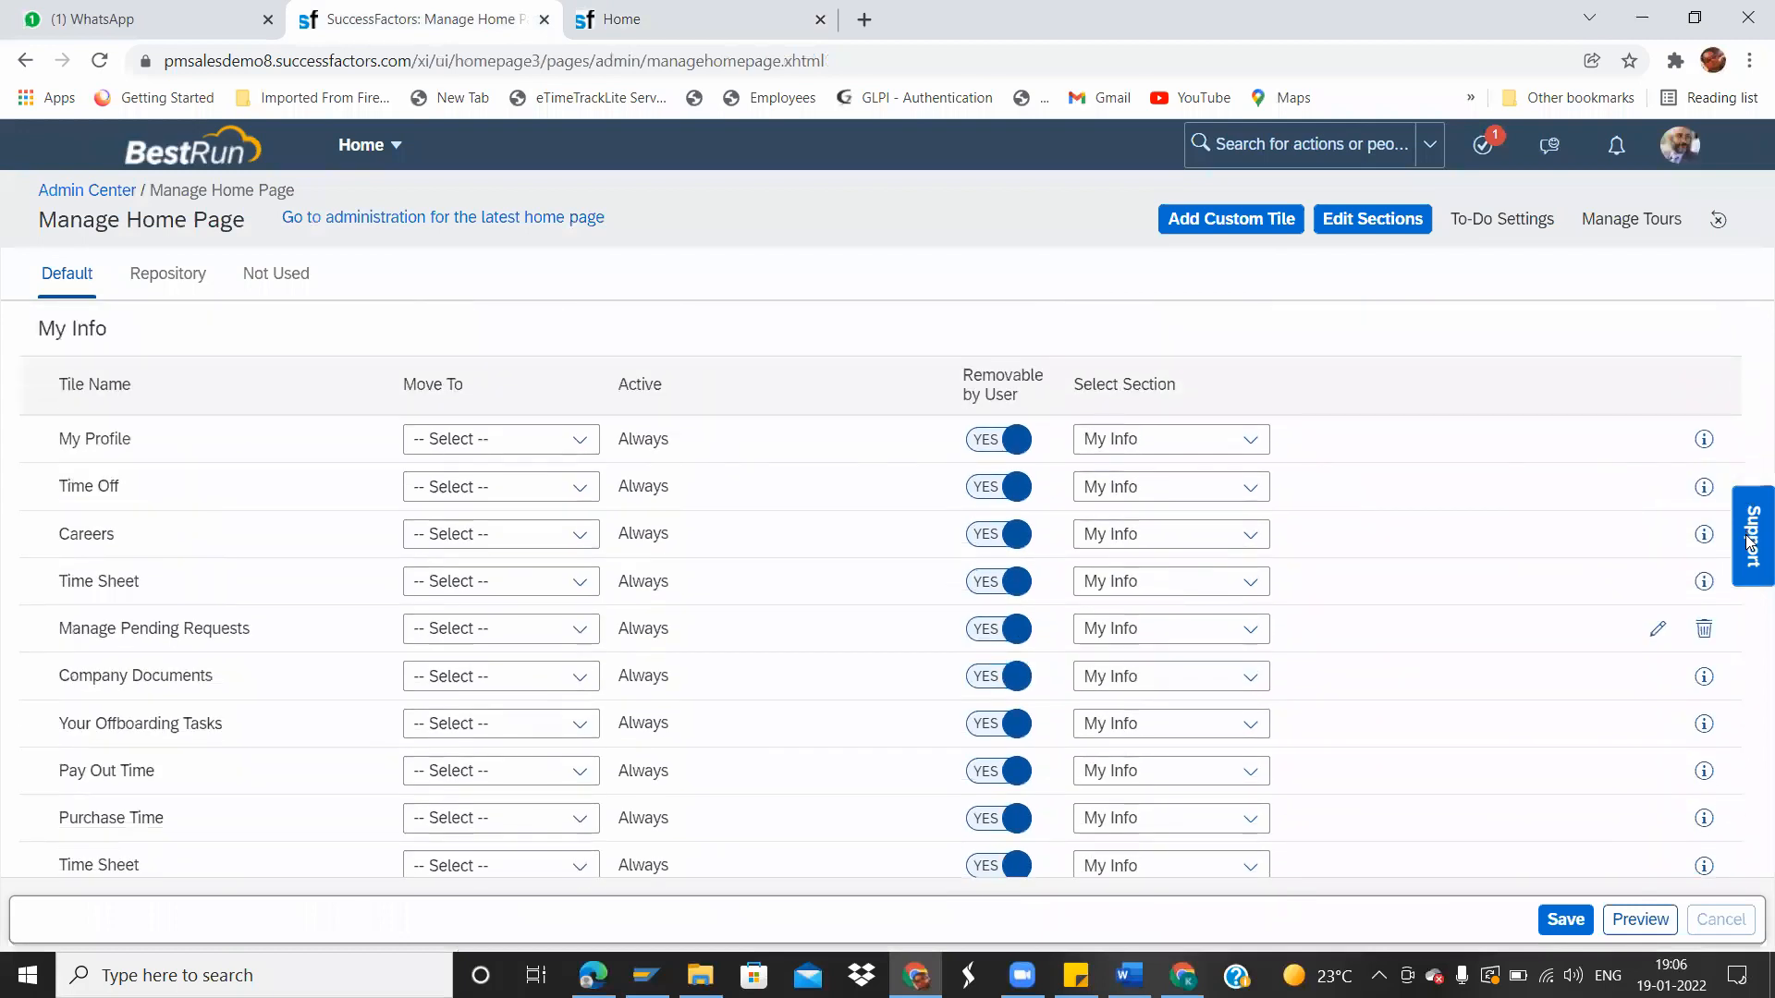
scroll(1750, 543, down, 6)
scroll(1750, 618, down, 5)
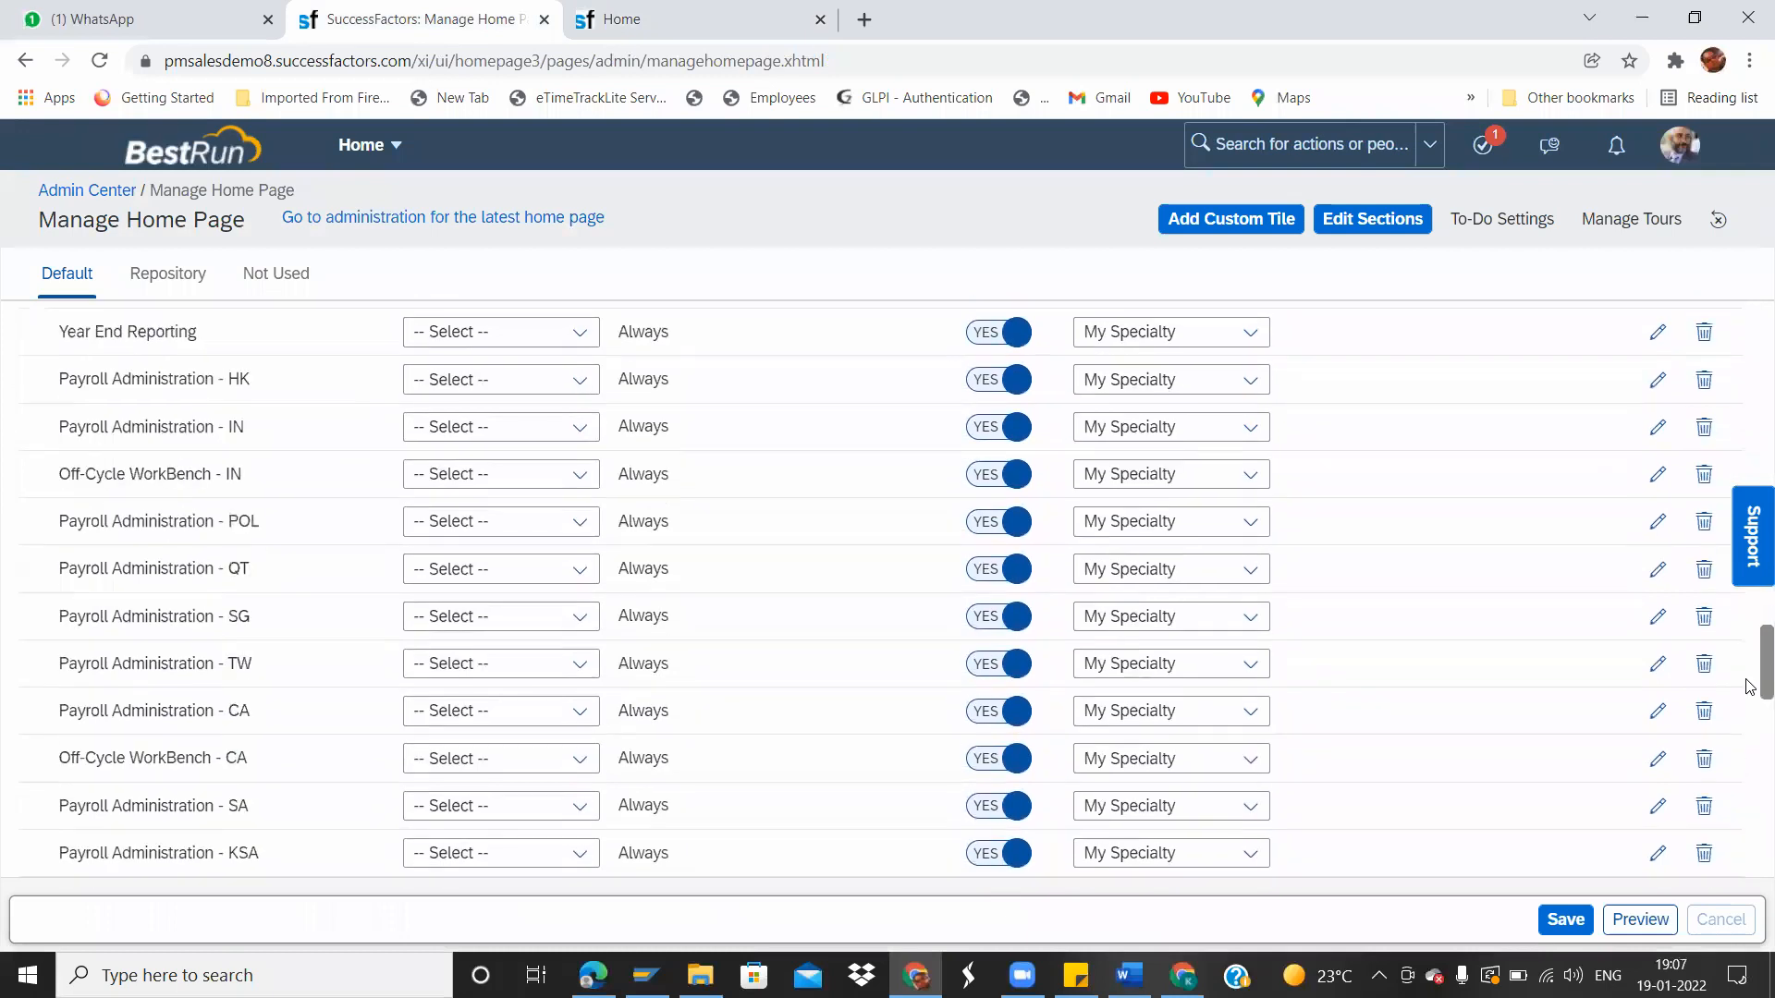
scroll(1750, 689, down, 1)
scroll(1750, 681, up, 1)
scroll(1750, 693, down, 3)
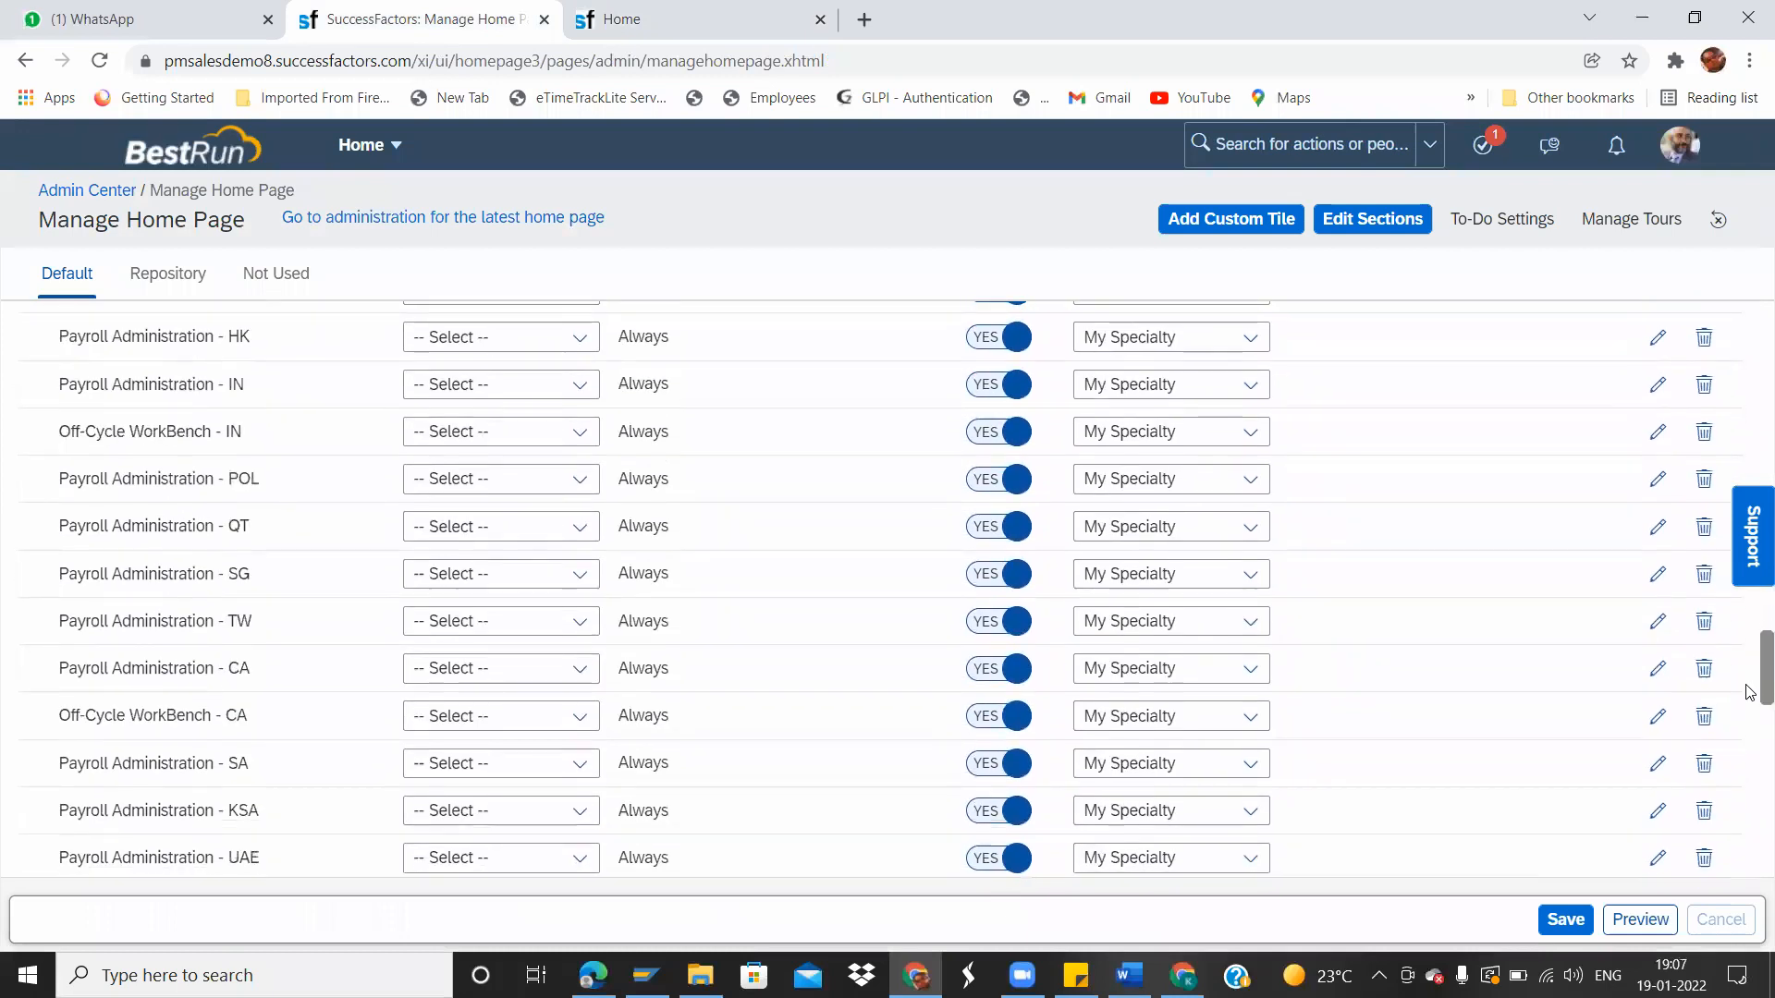
scroll(1750, 712, down, 1)
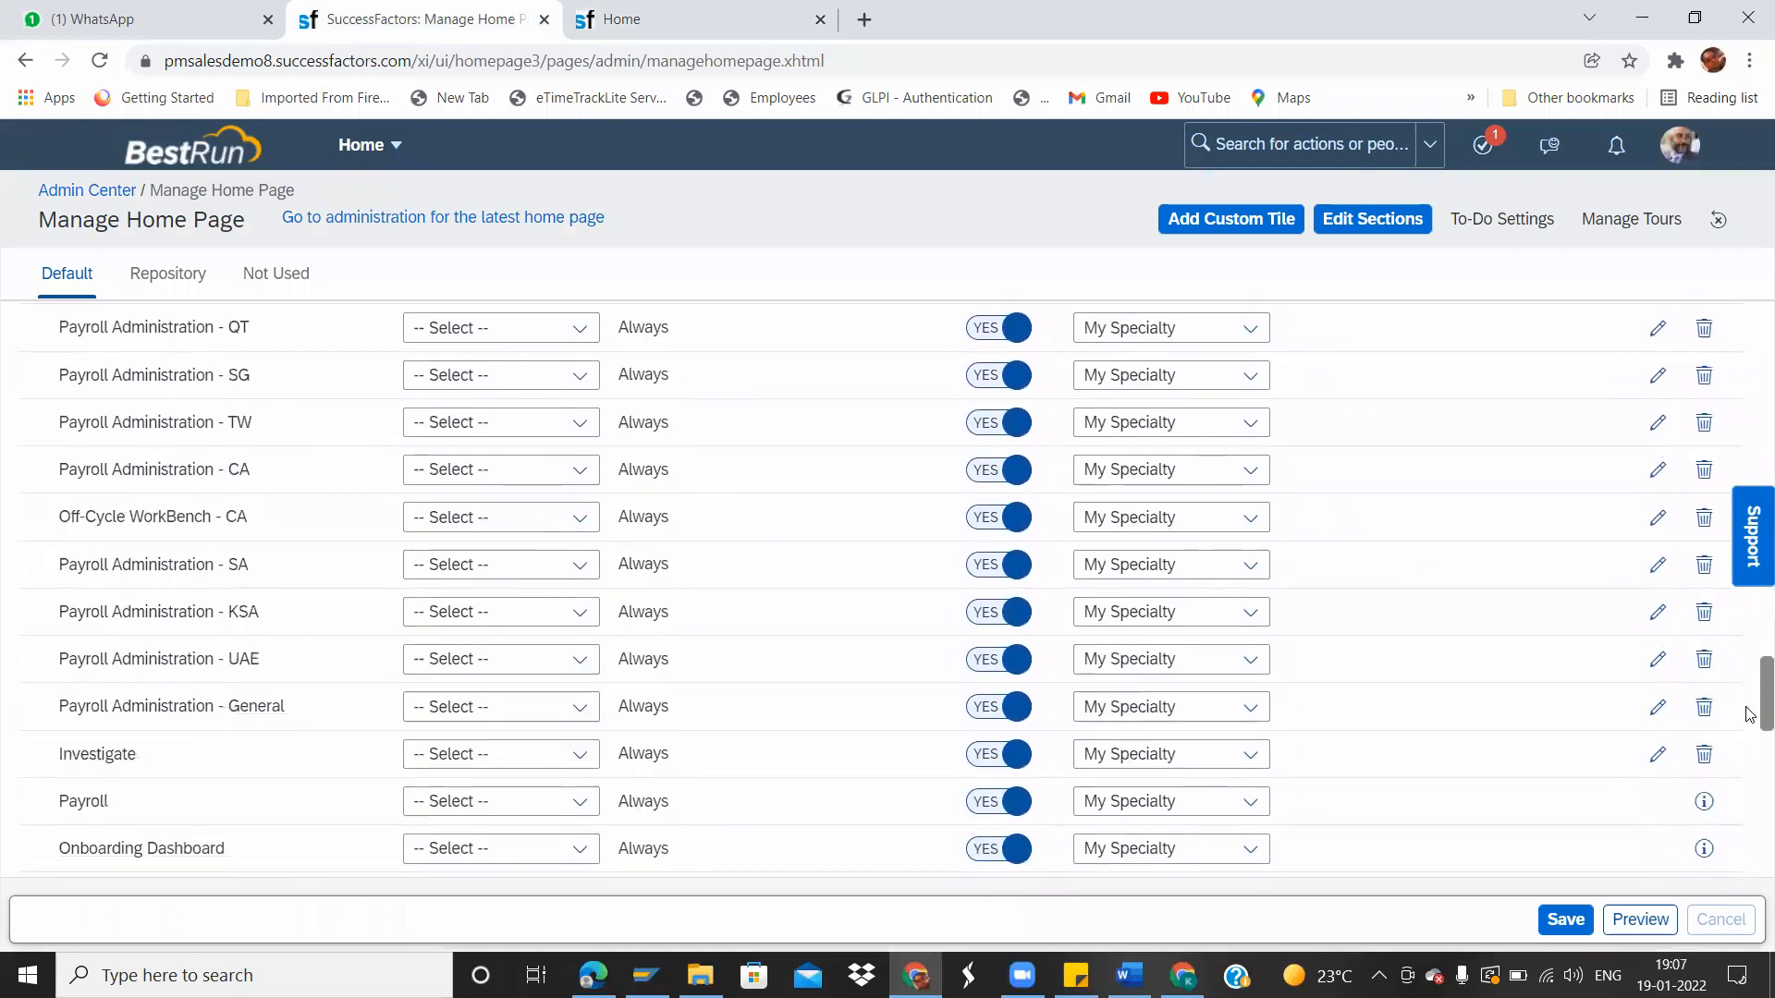
scroll(1750, 707, up, 4)
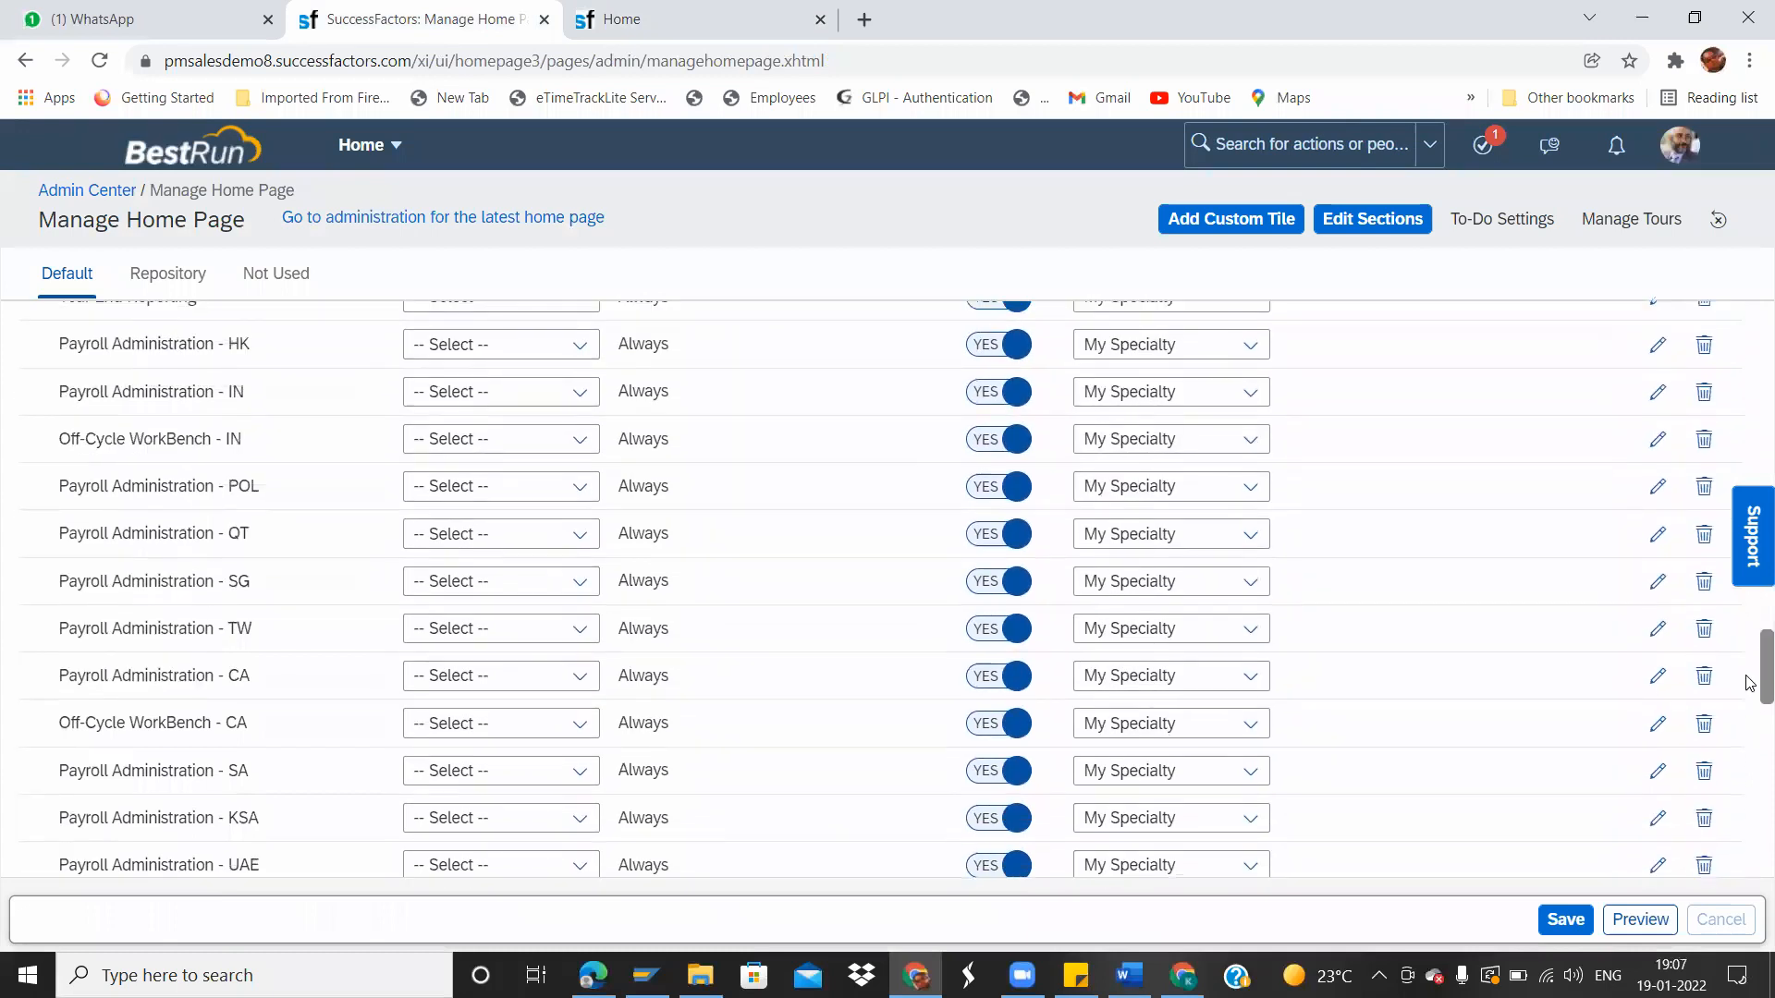
scroll(1750, 694, down, 7)
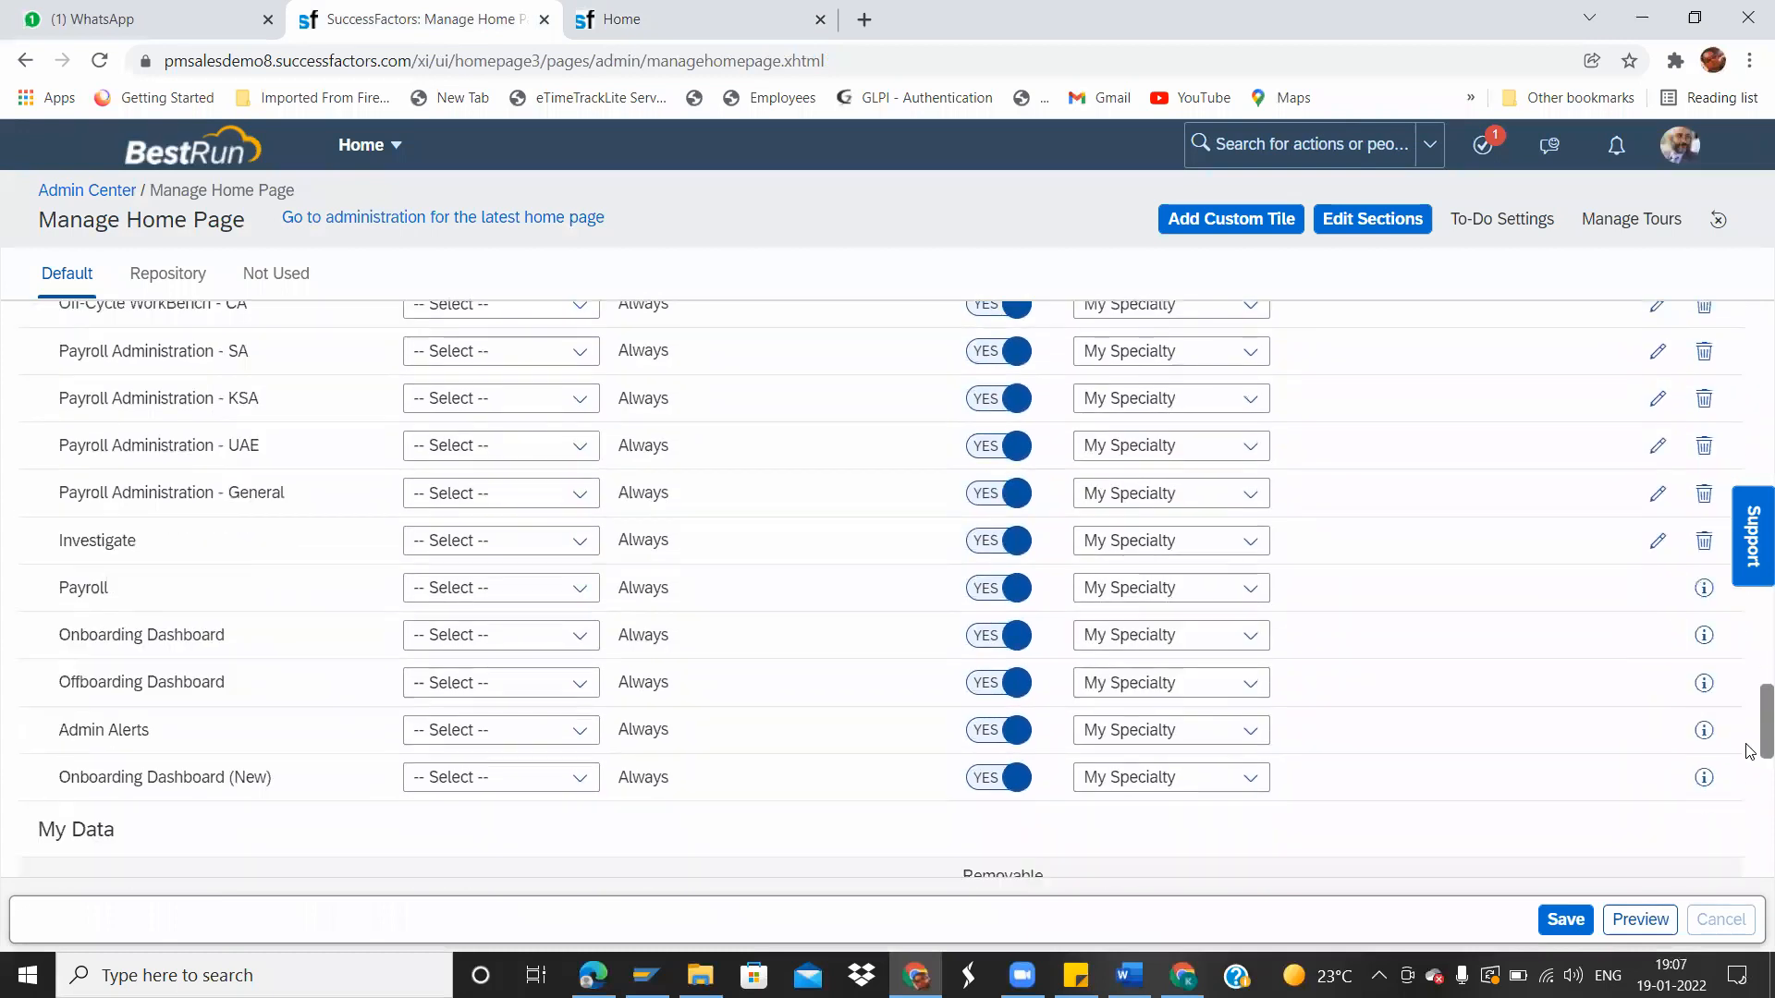
scroll(1743, 755, up, 12)
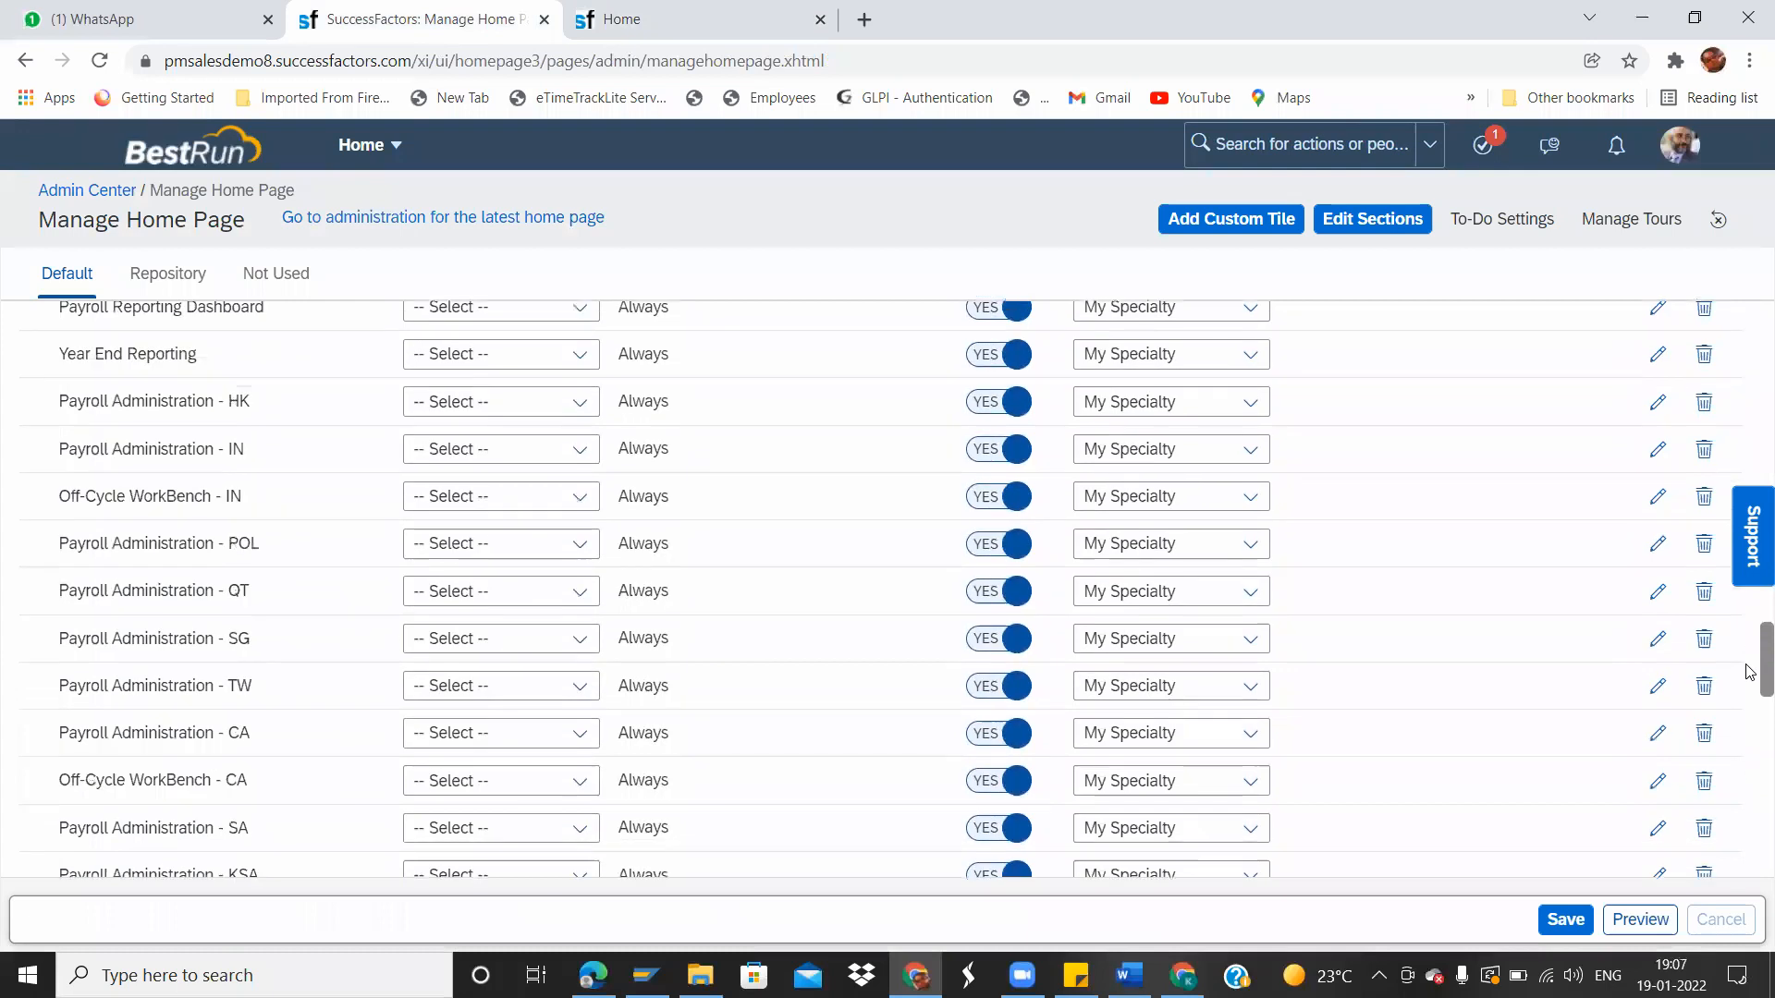
scroll(1749, 612, up, 3)
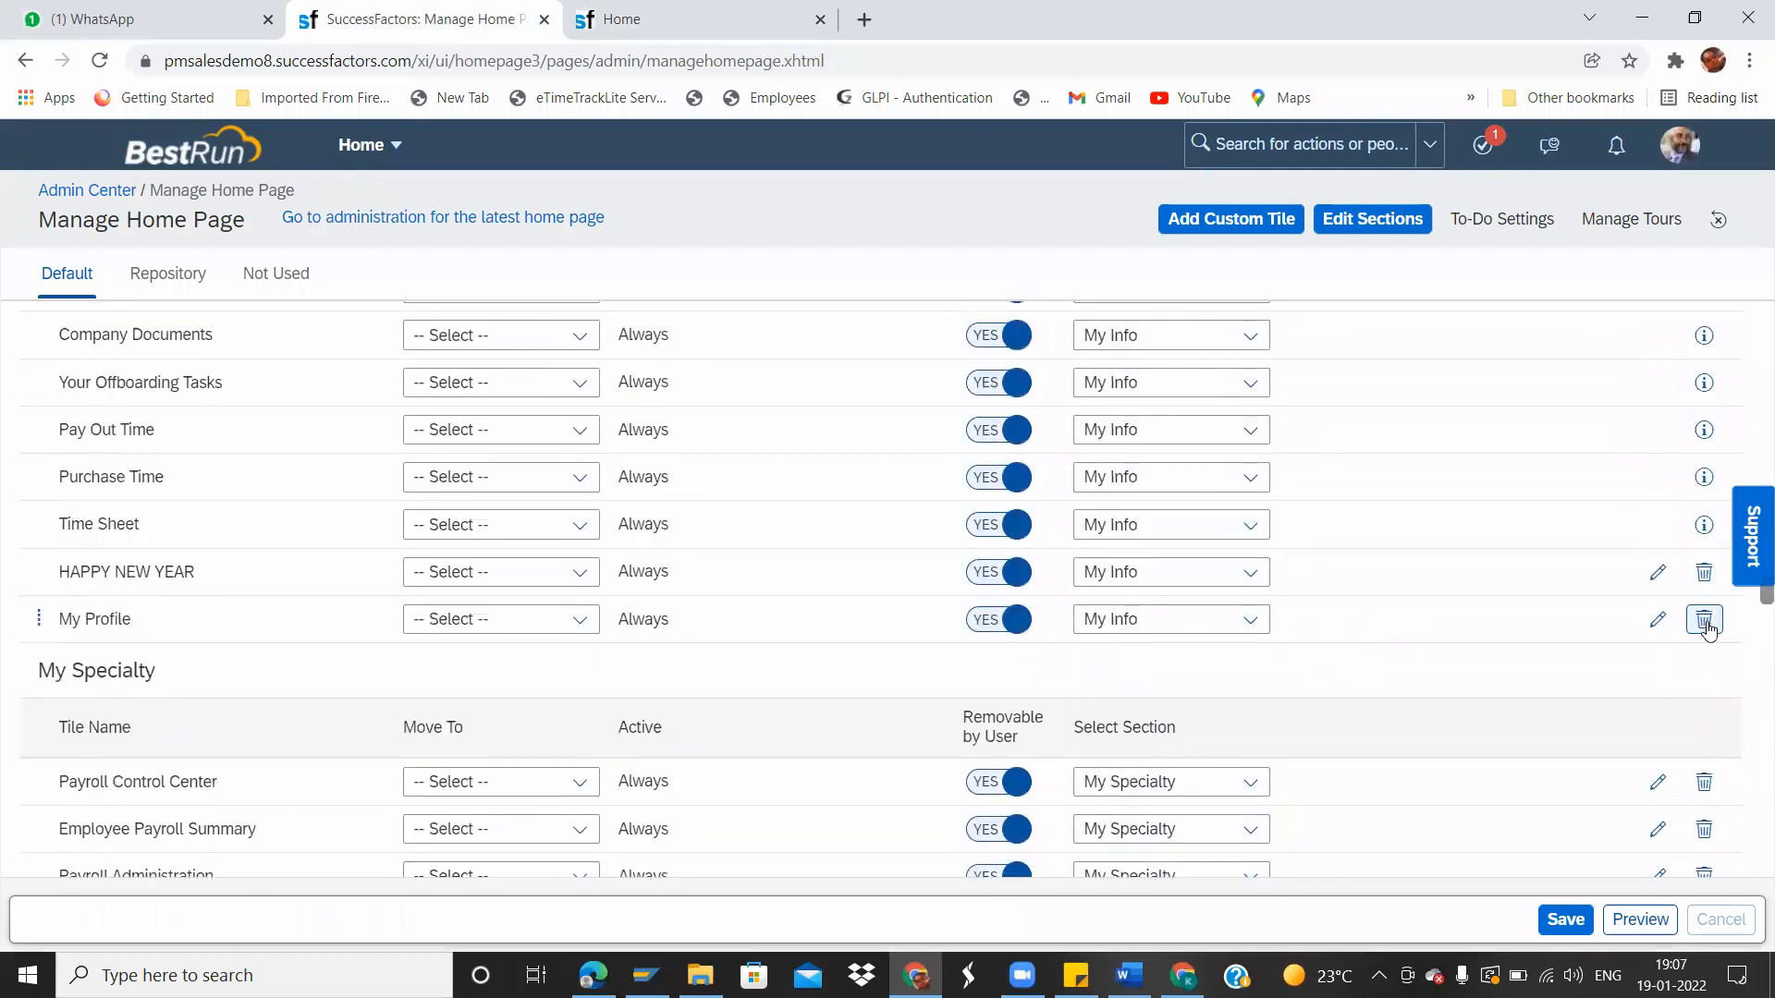
scroll(1750, 610, down, 5)
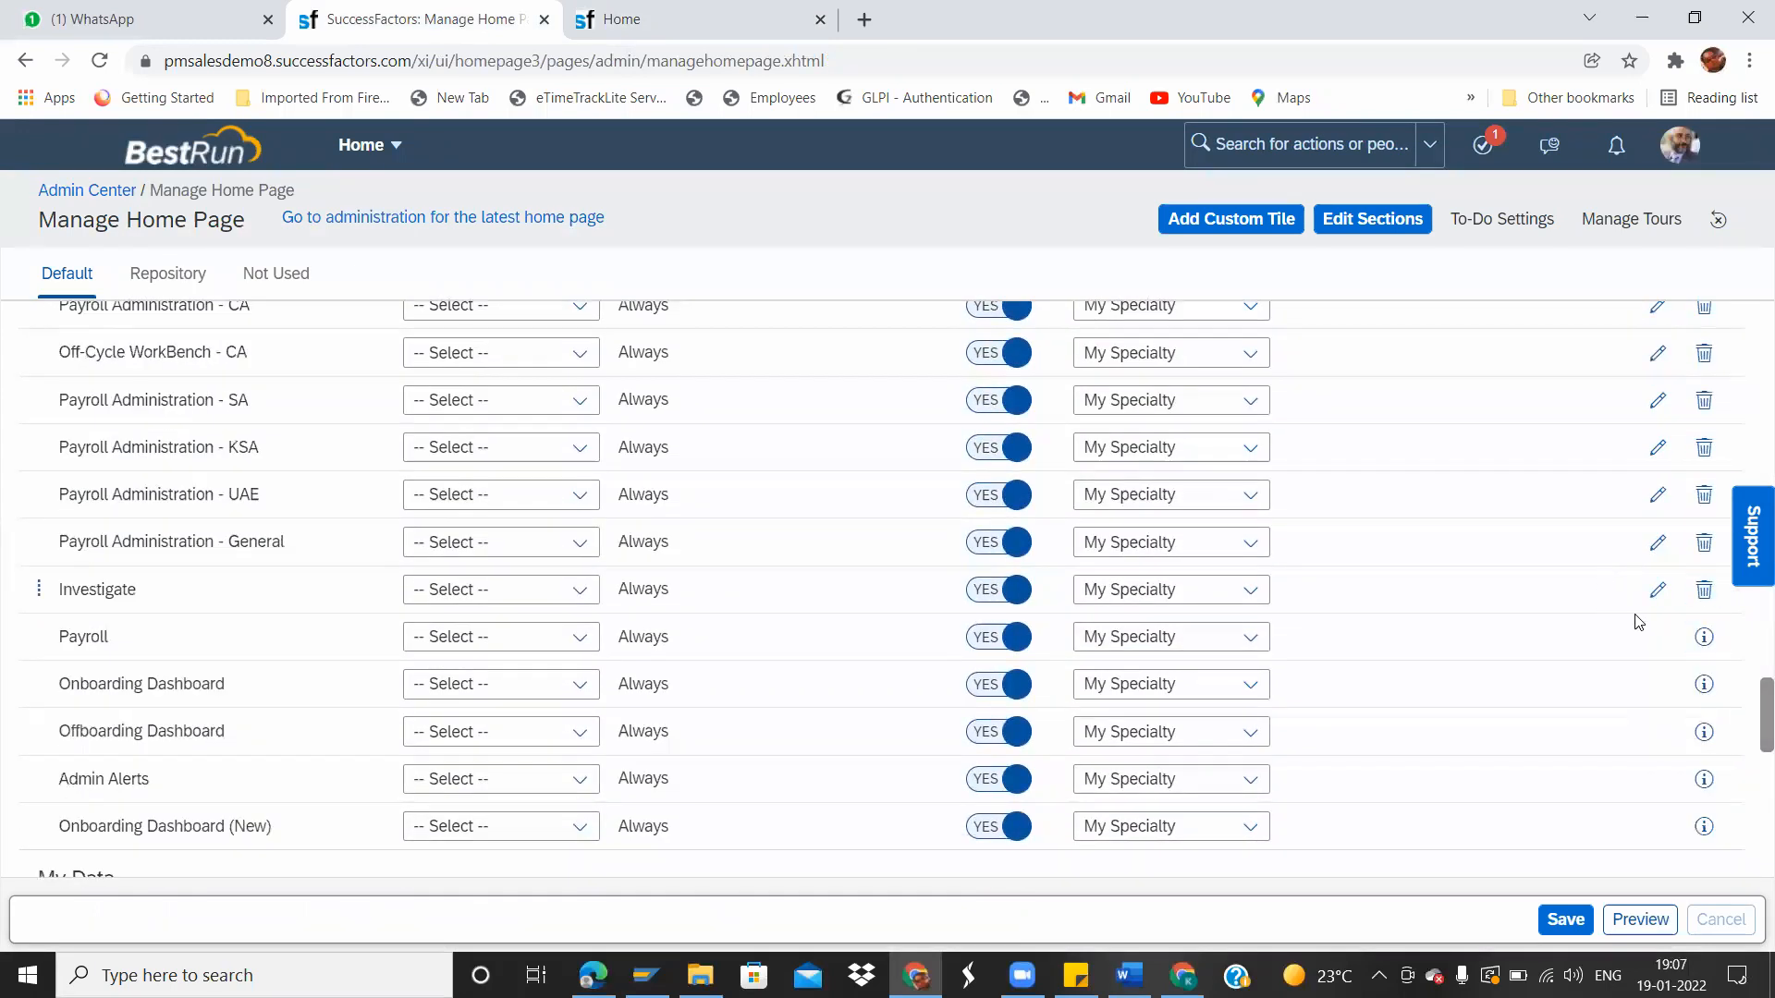
scroll(1749, 712, down, 2)
scroll(1750, 712, down, 8)
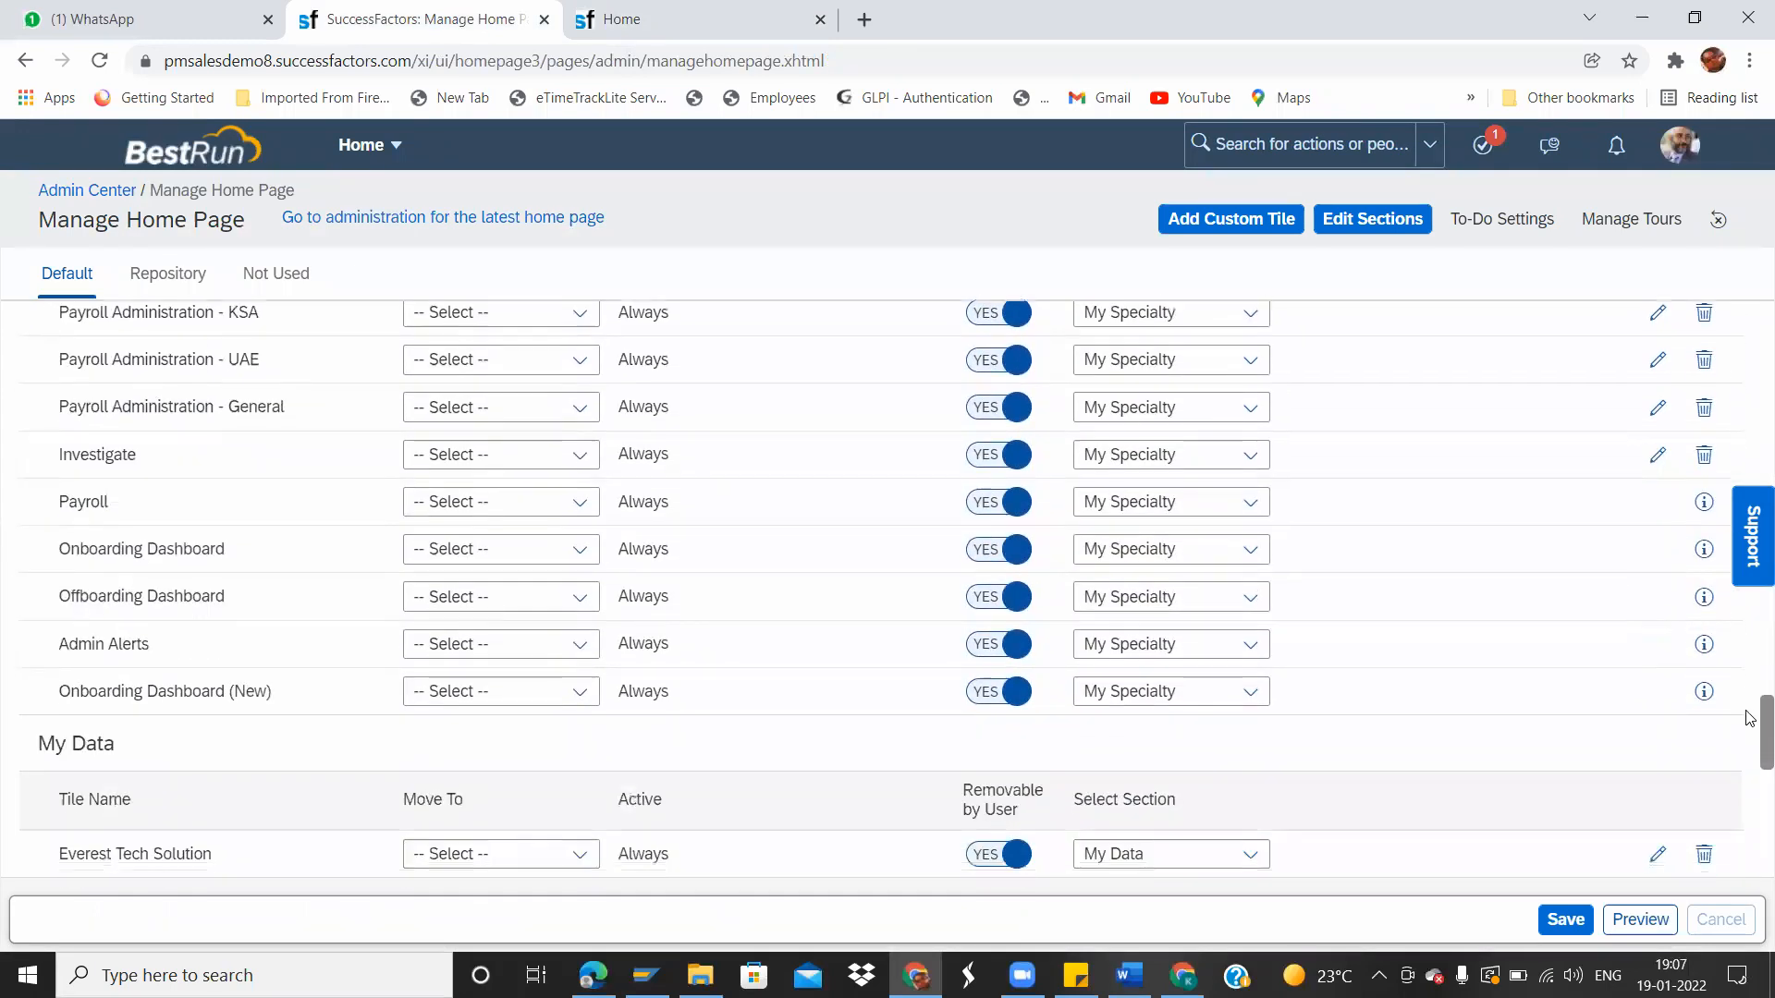
scroll(1750, 644, up, 15)
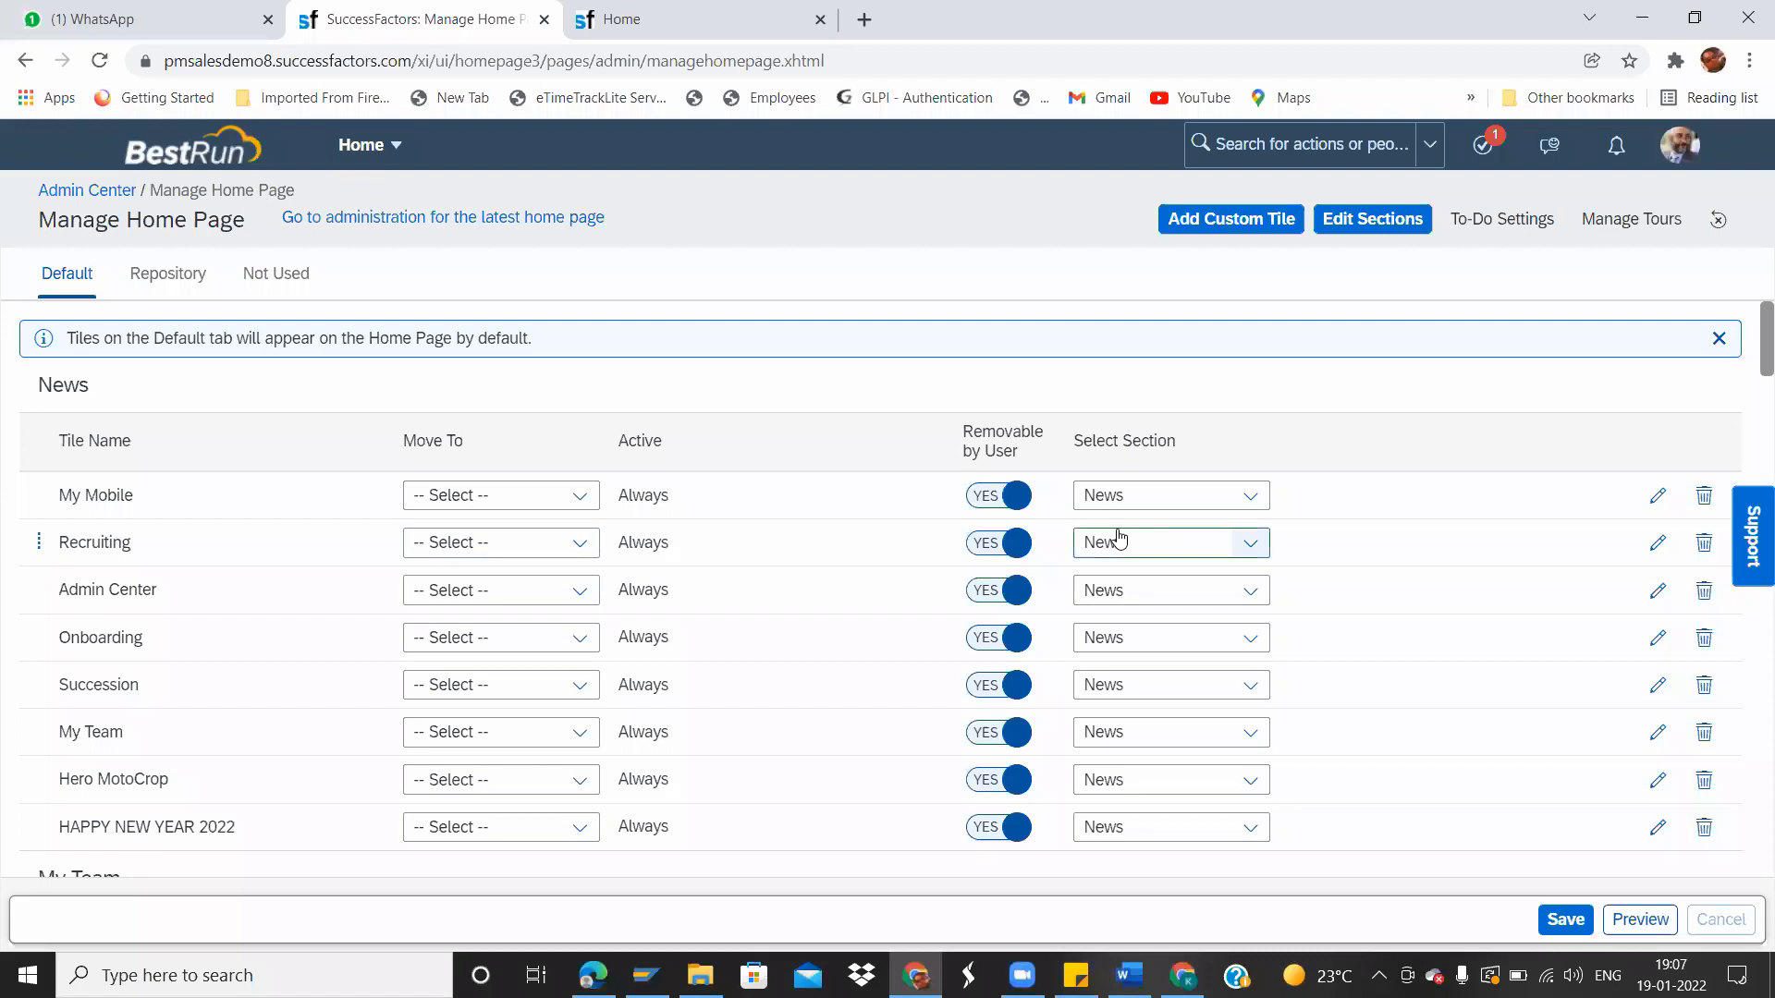
View the sections available for the My Mobile tile, then review the News and My Team tiles on the Home page.
click(1251, 495)
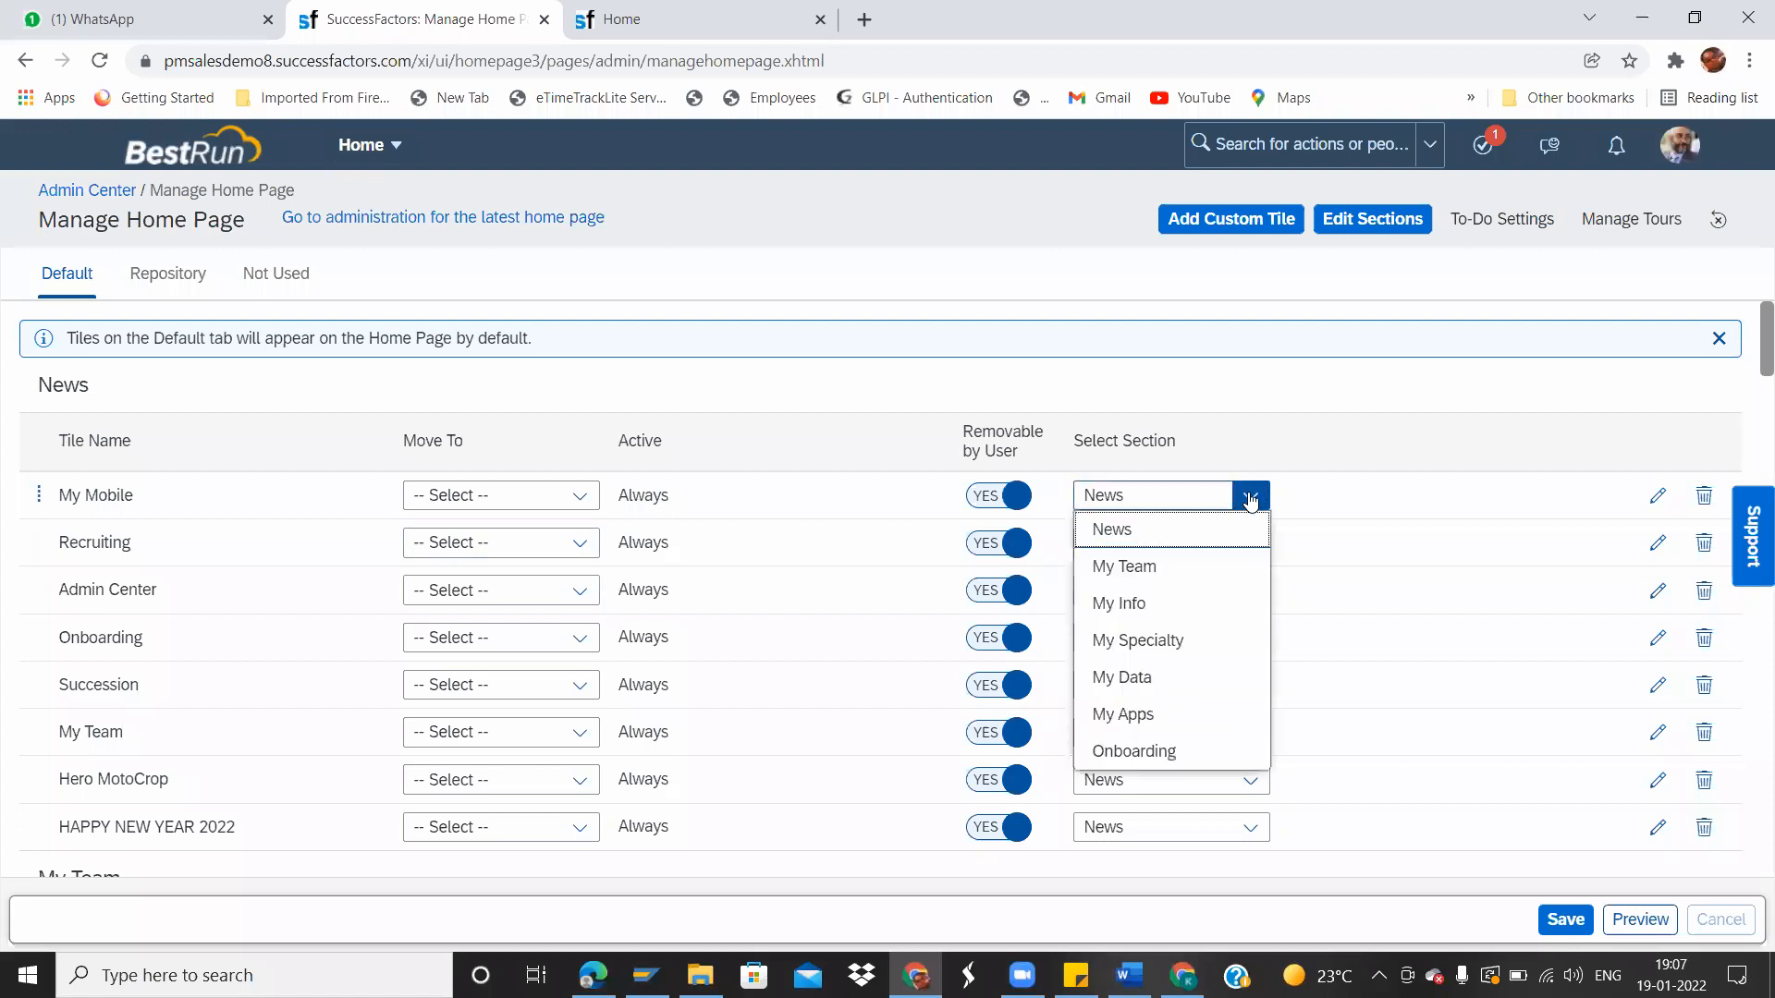
click(1230, 453)
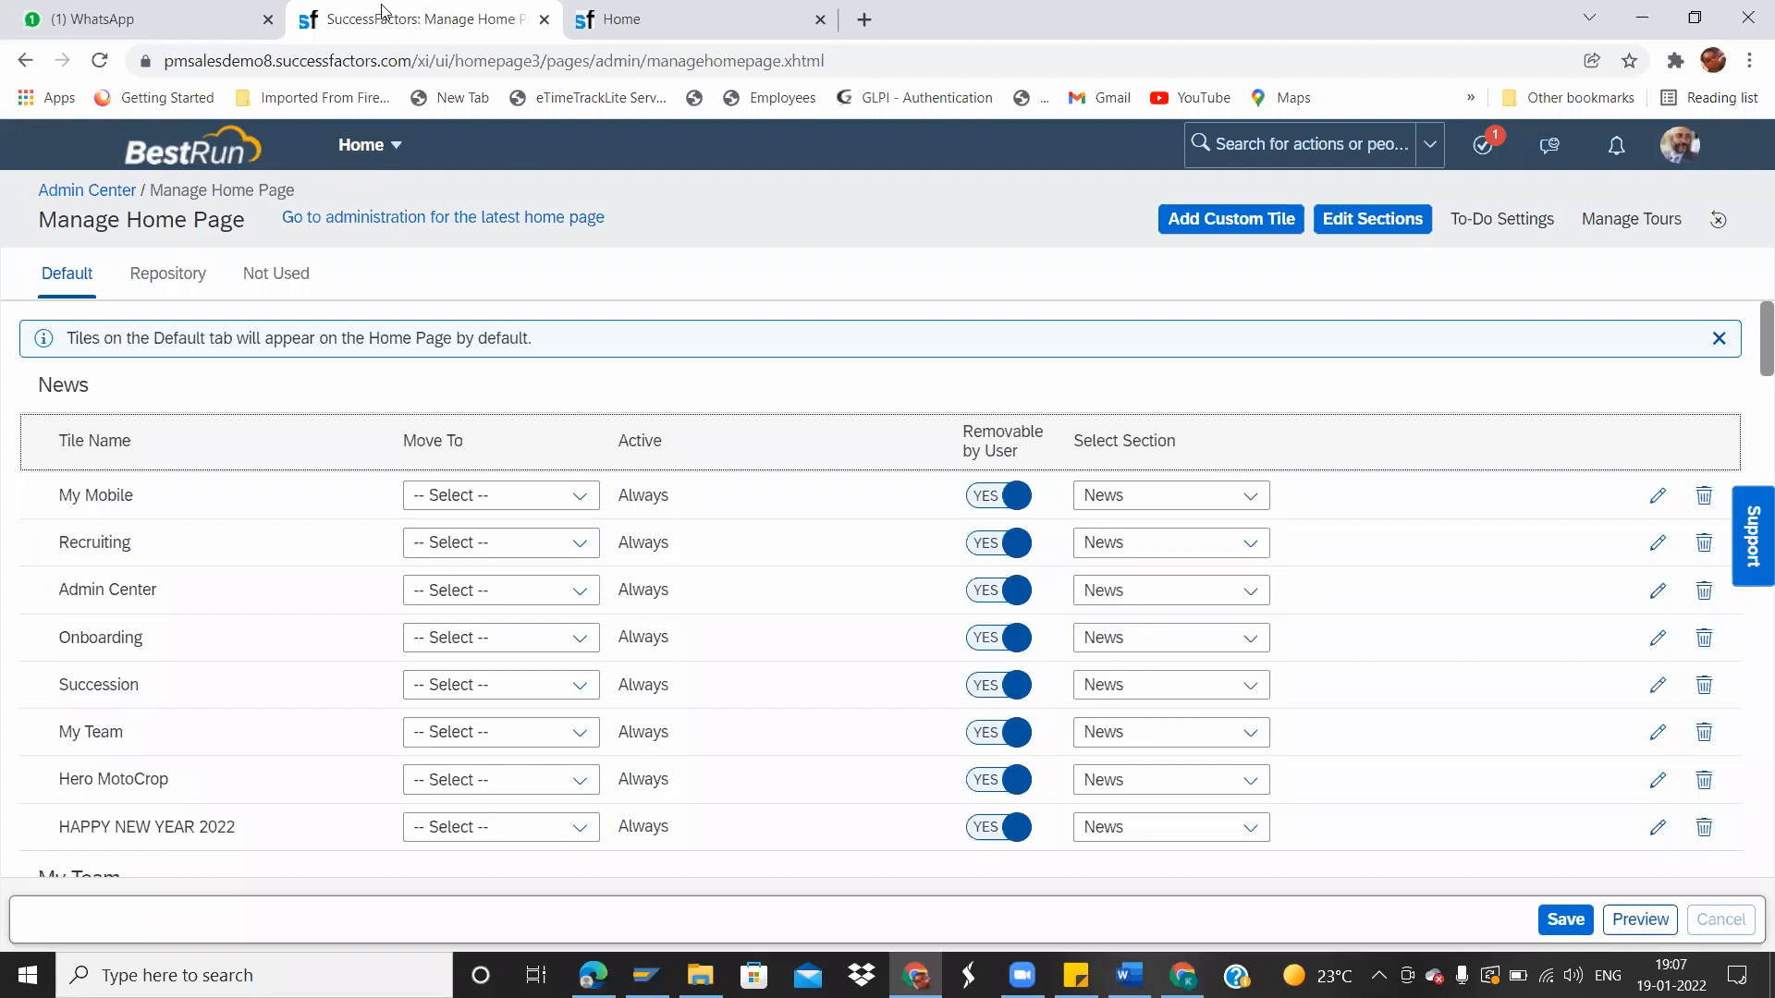
click(637, 18)
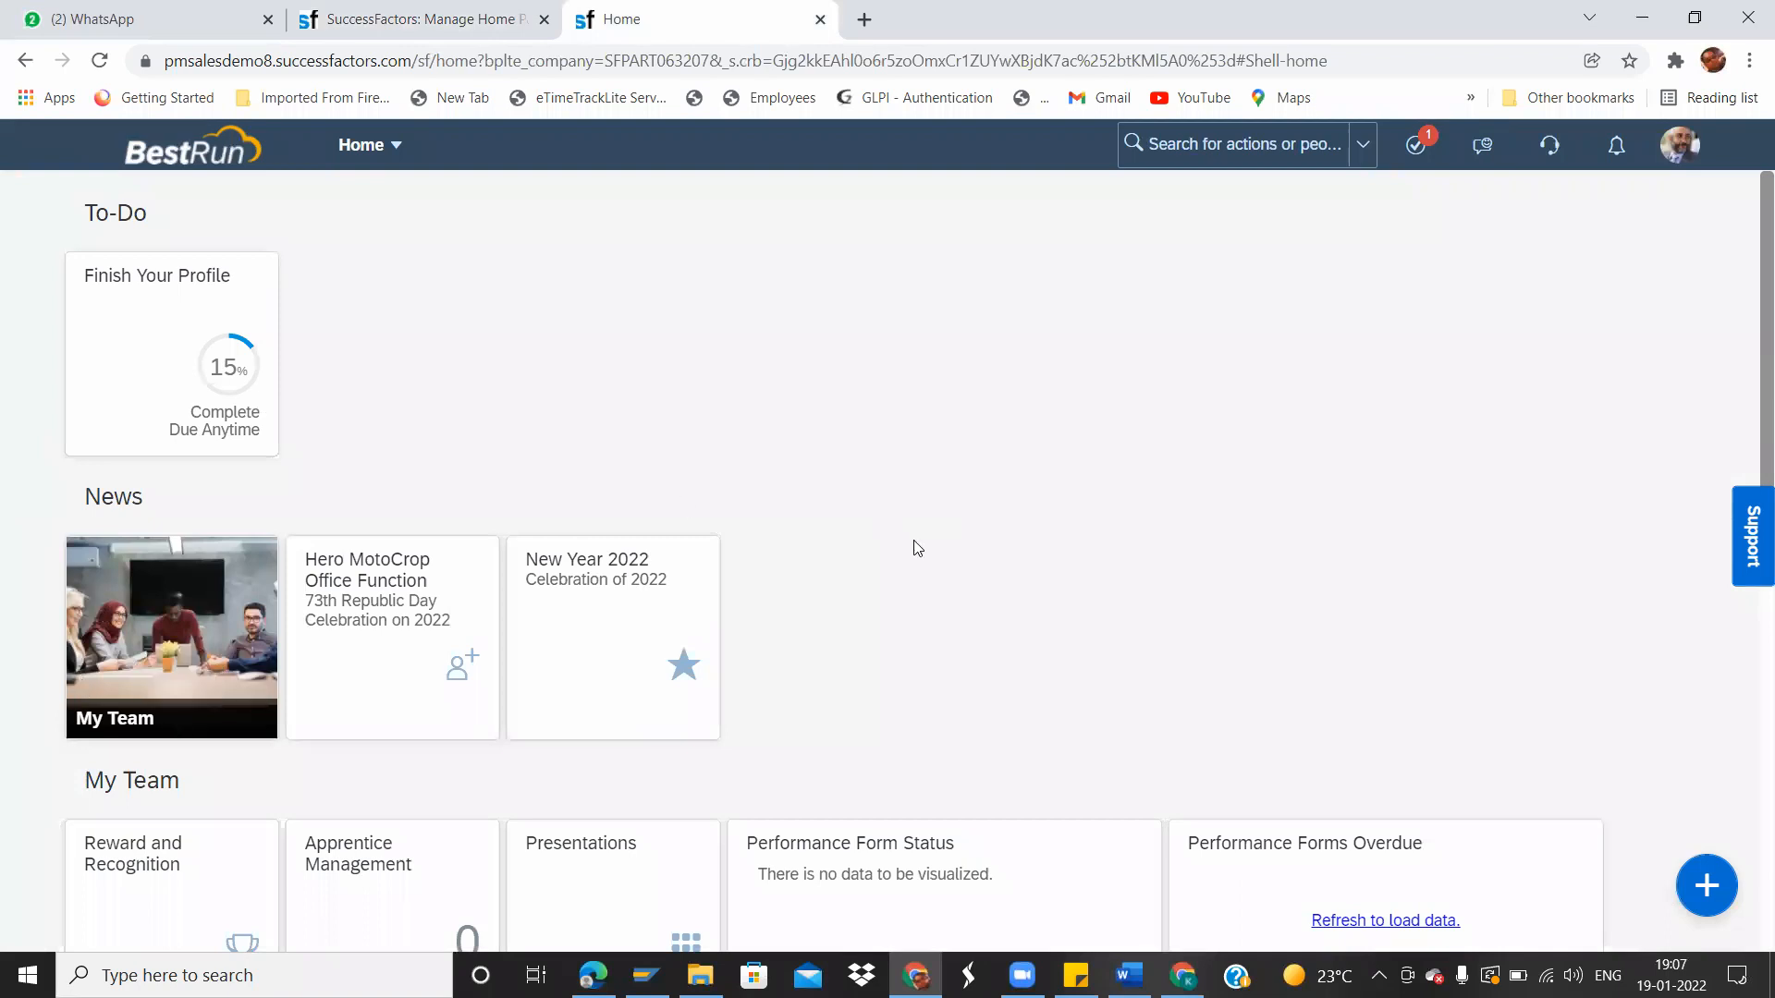
scroll(1750, 425, down, 3)
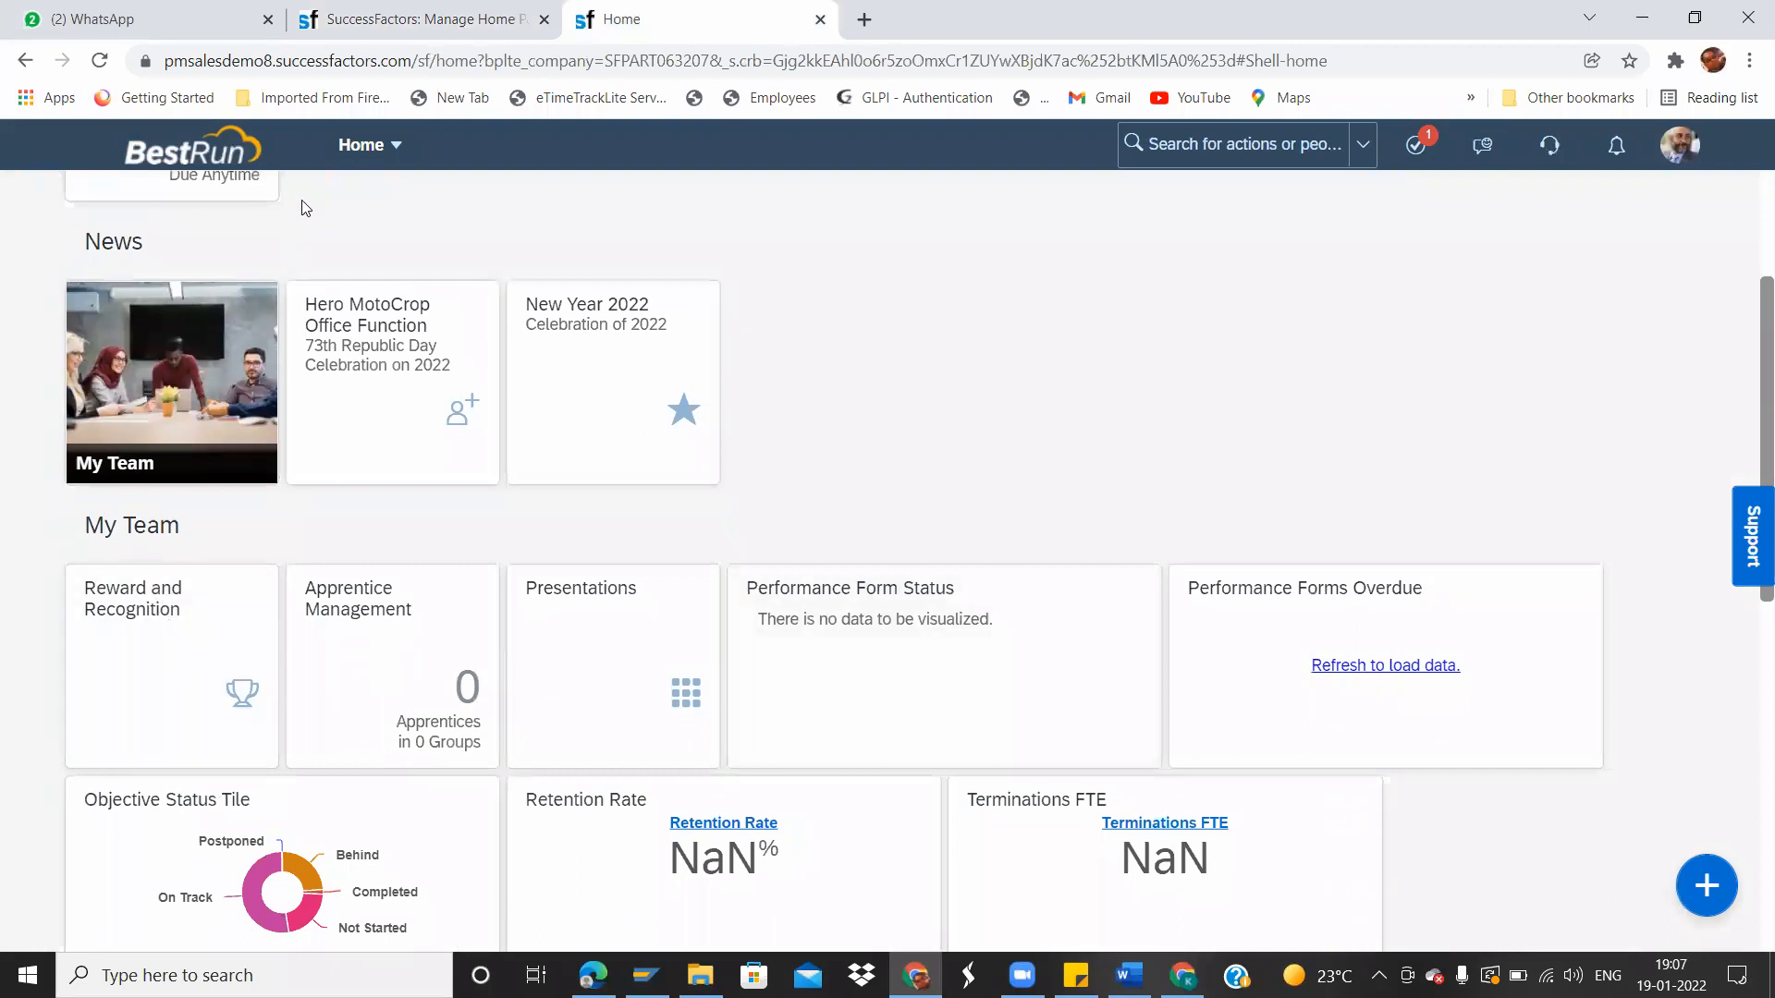
Check the 7pm batch group in WhatsApp Web again and go back to Manage Home Page.
click(155, 18)
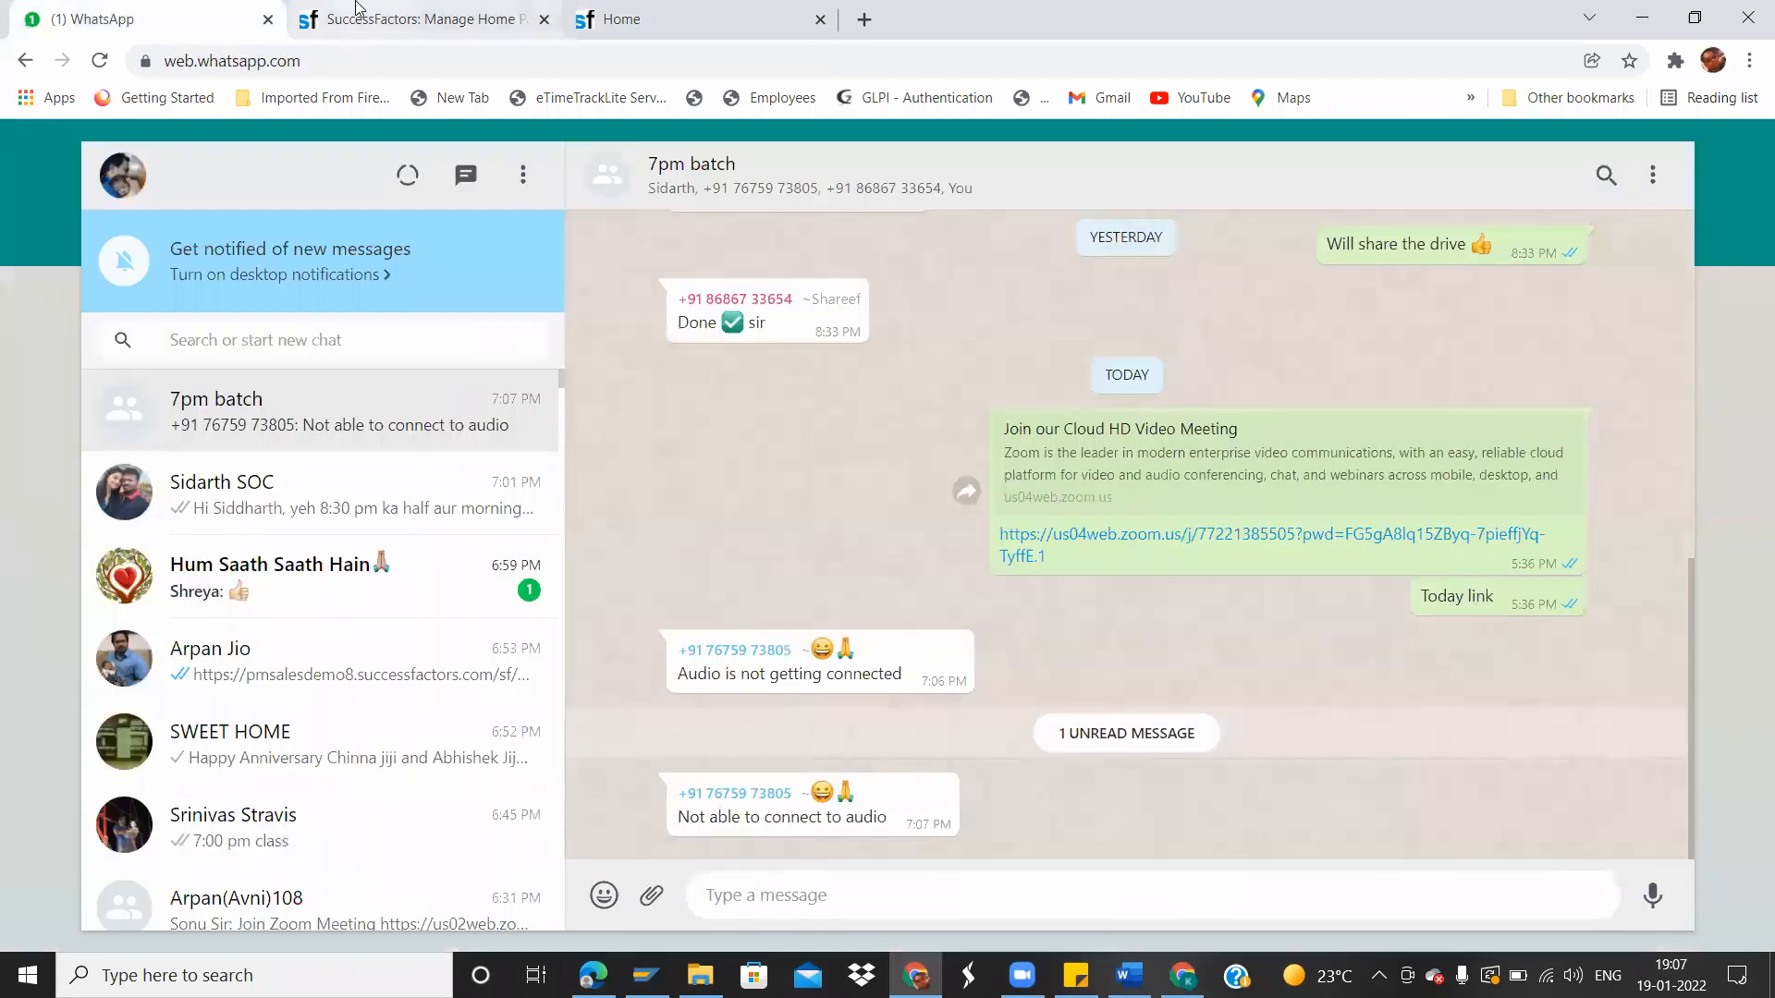
click(430, 13)
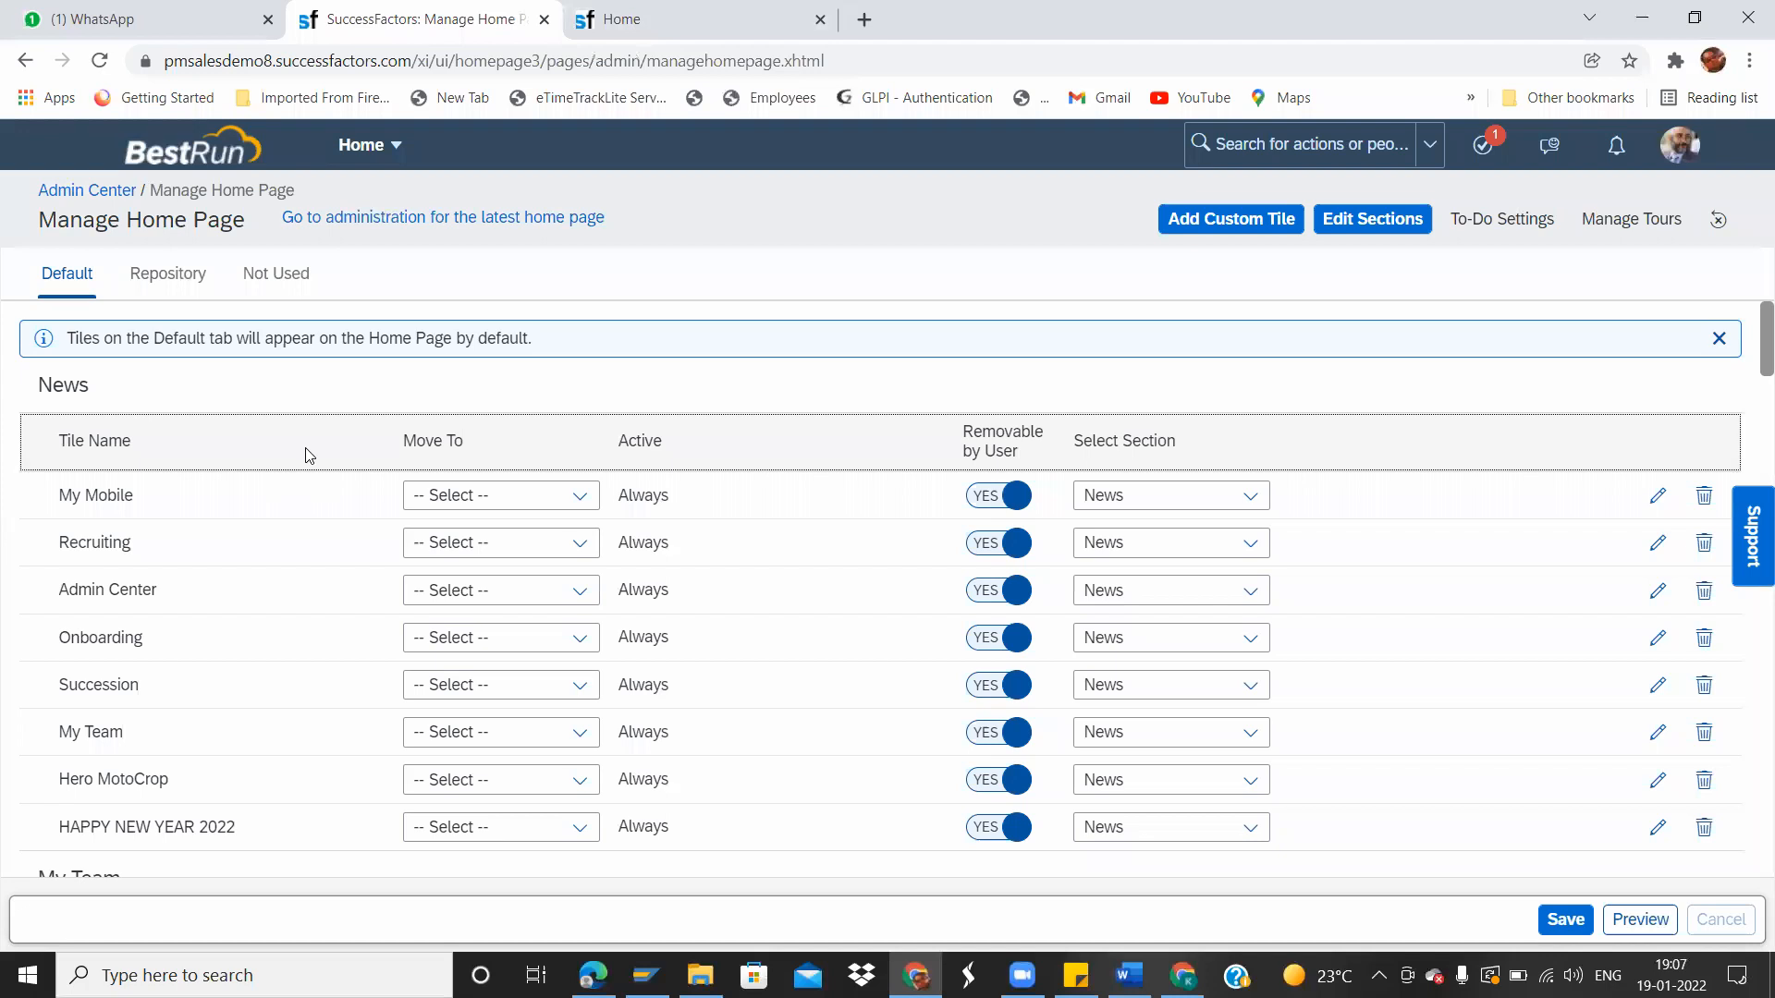
Move the My Team tile from the News section to the My Team section, check its place there, and save the changes.
scroll(1749, 351, down, 2)
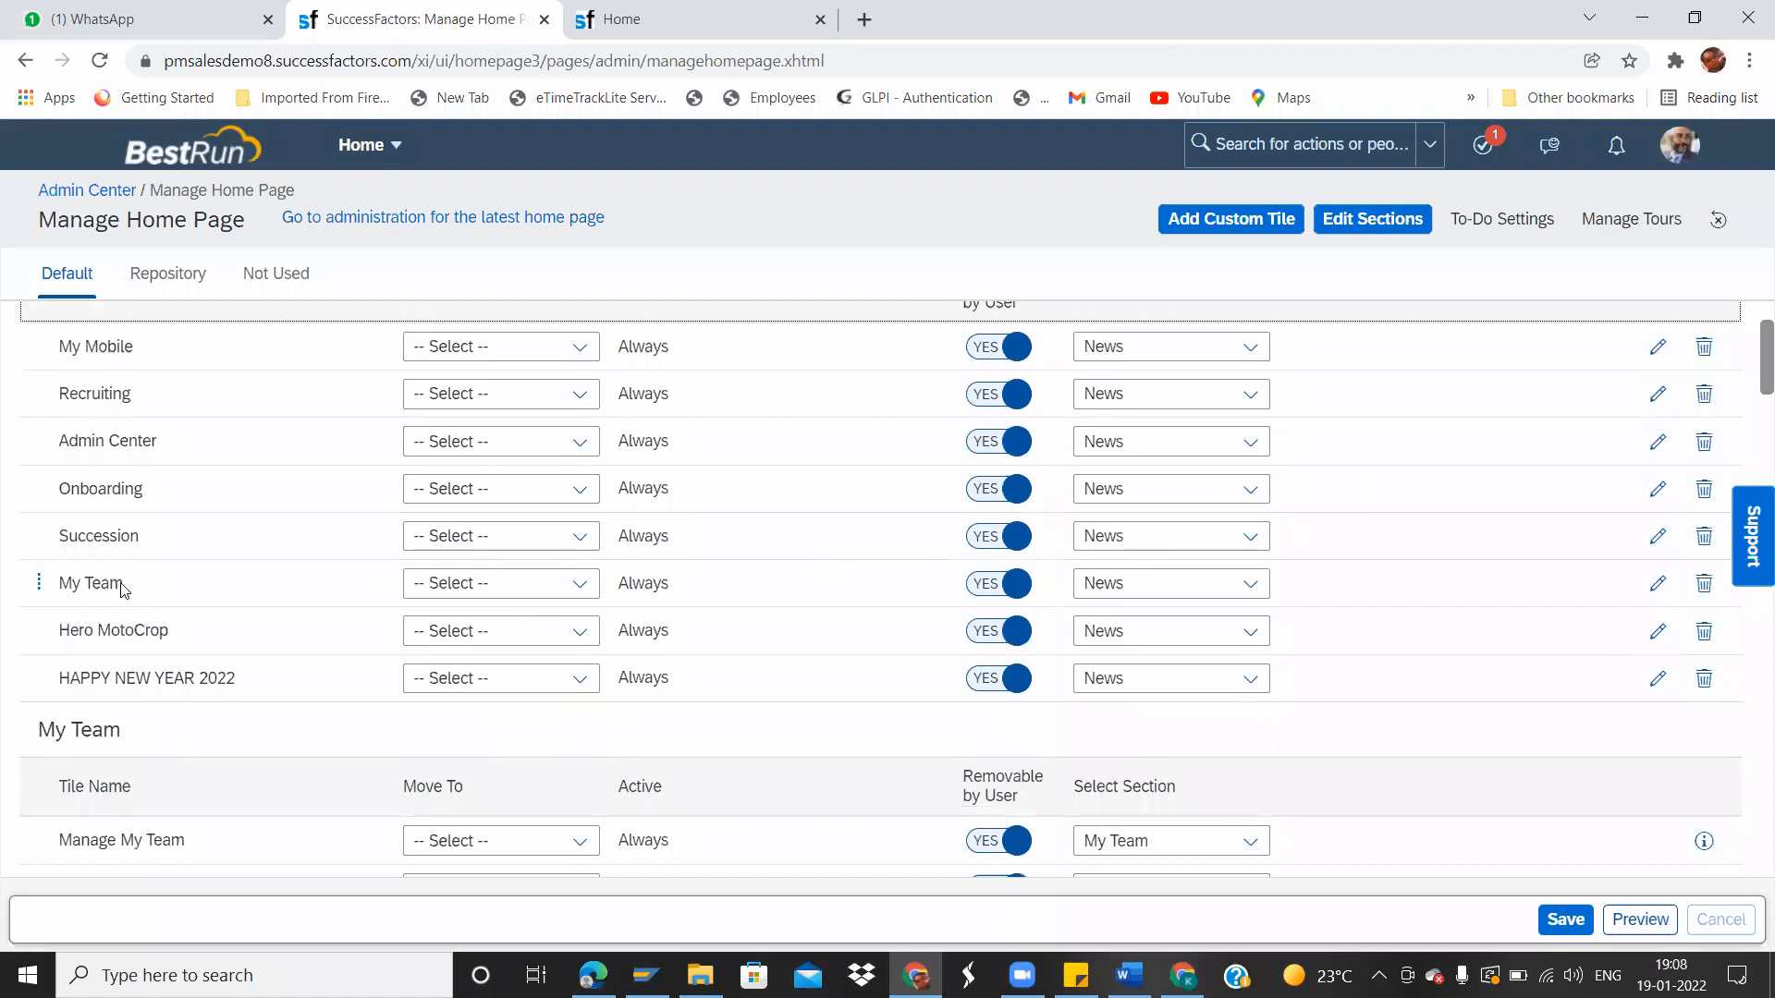
click(1248, 585)
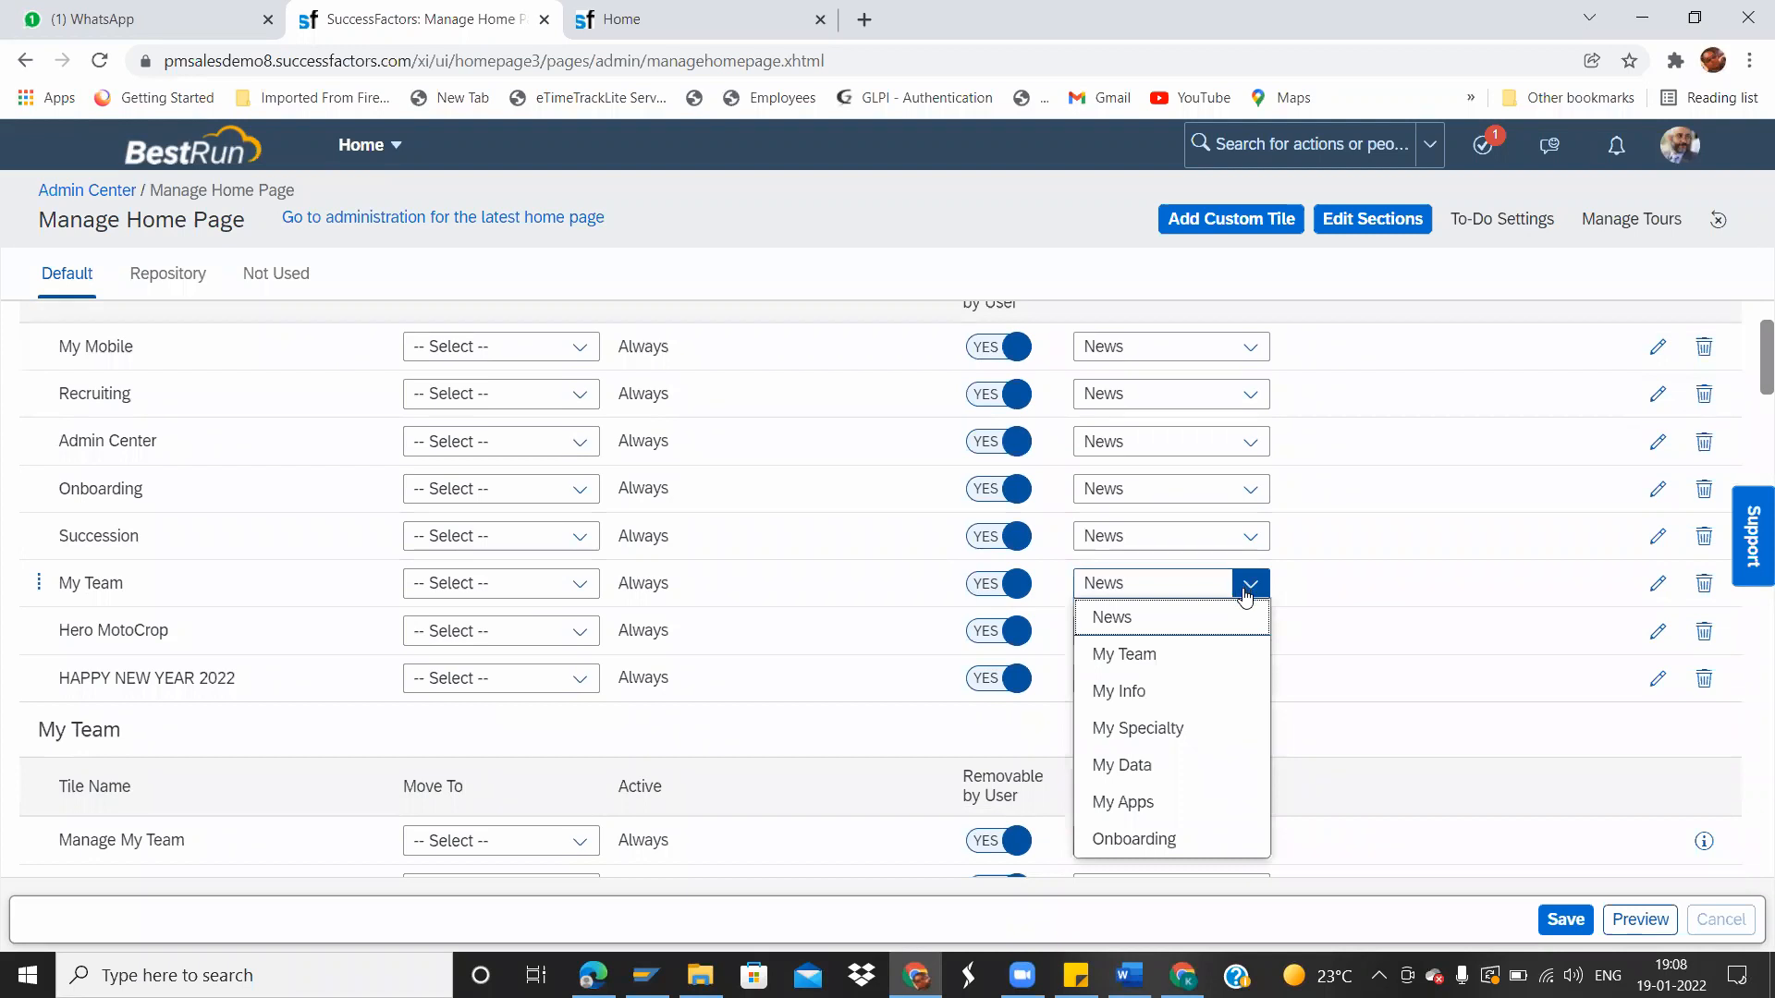
click(1152, 654)
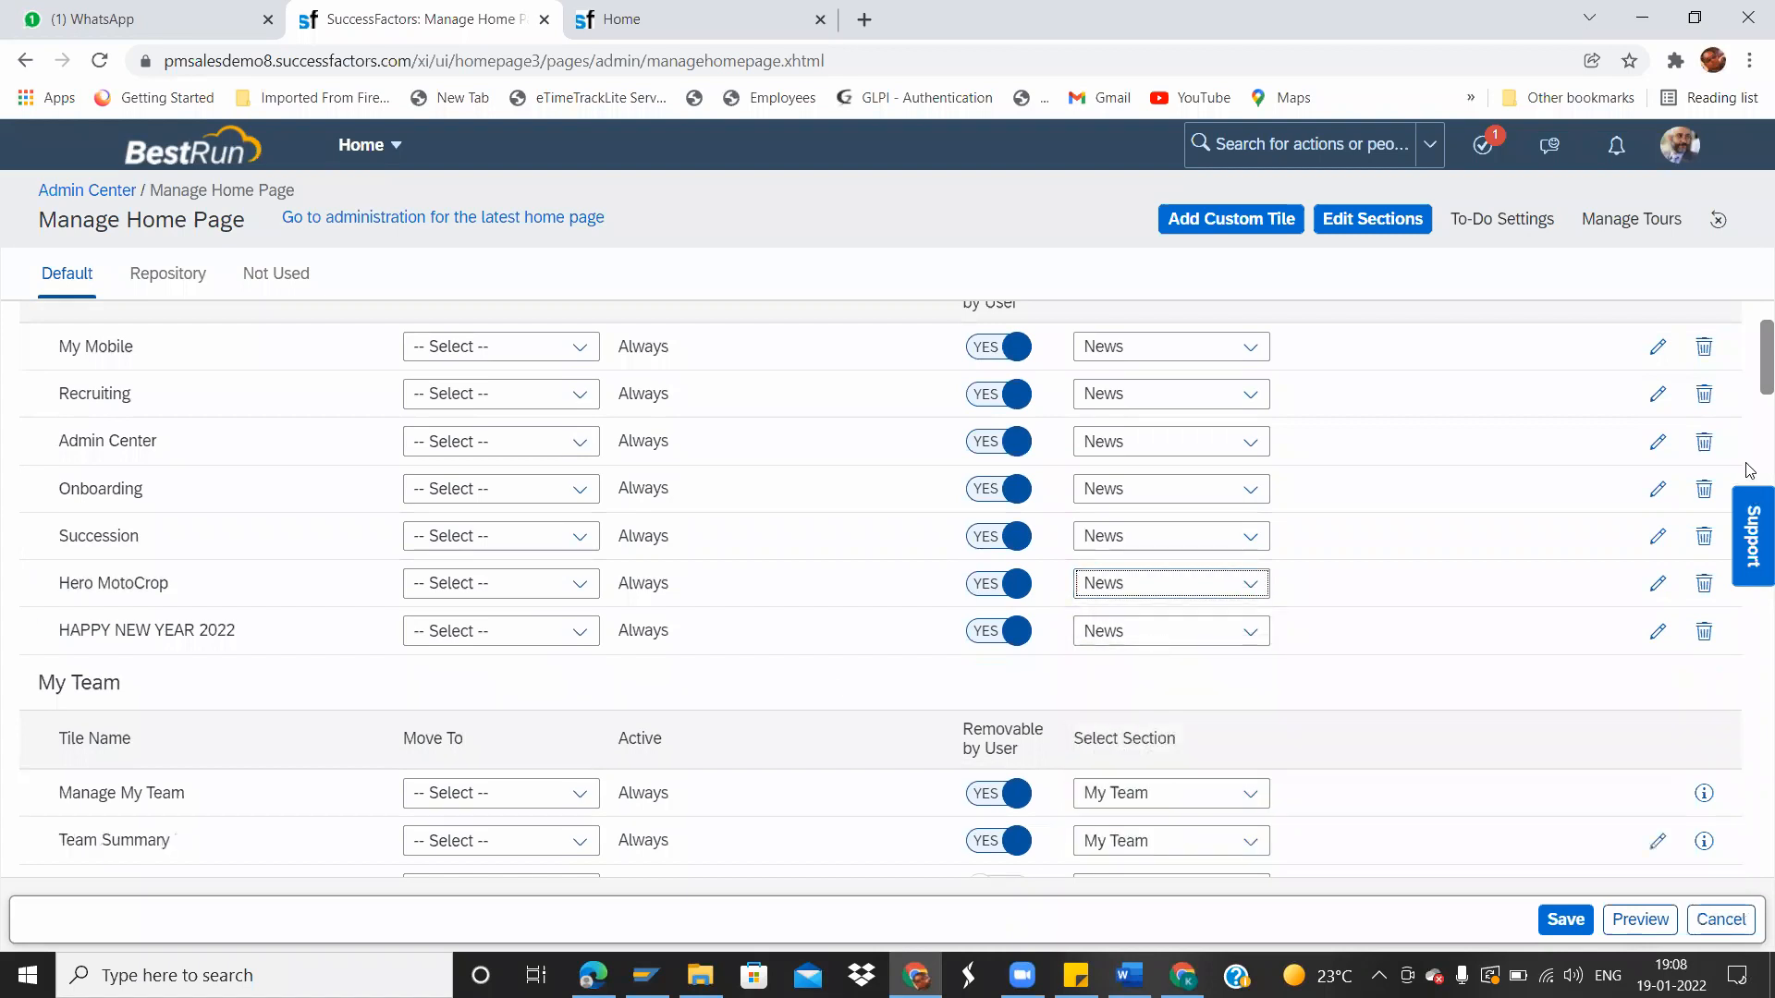
scroll(1749, 370, down, 5)
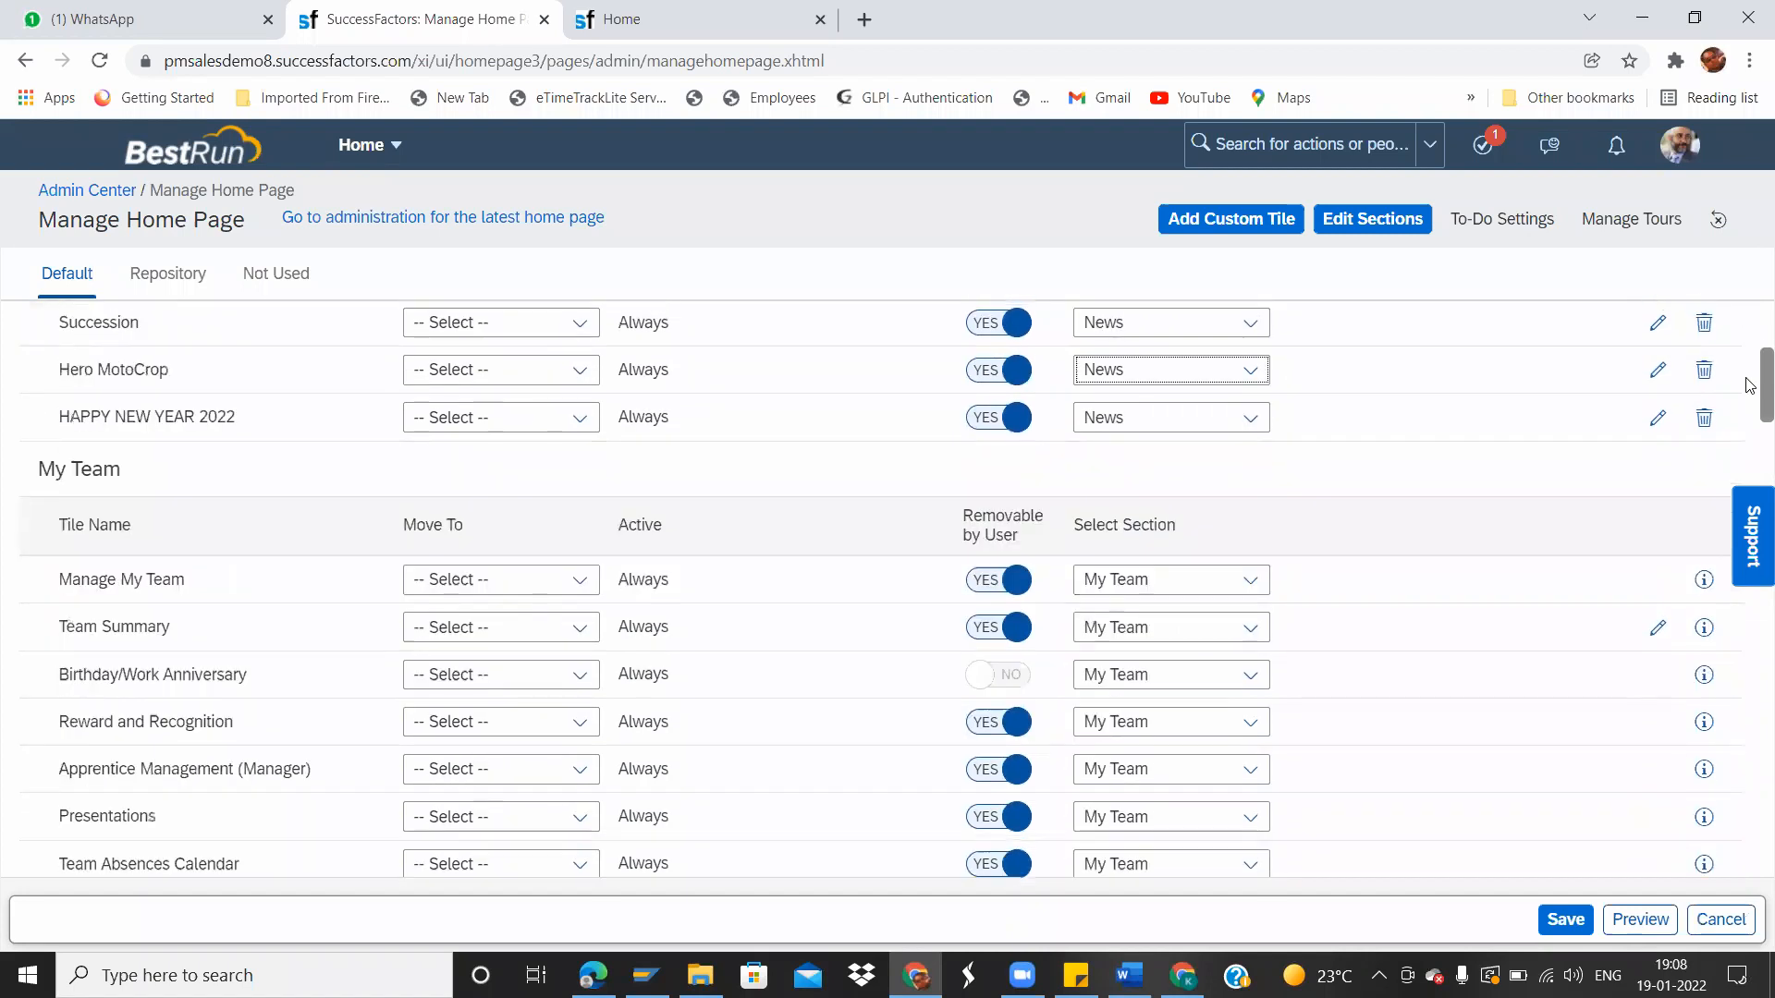
scroll(1749, 409, down, 6)
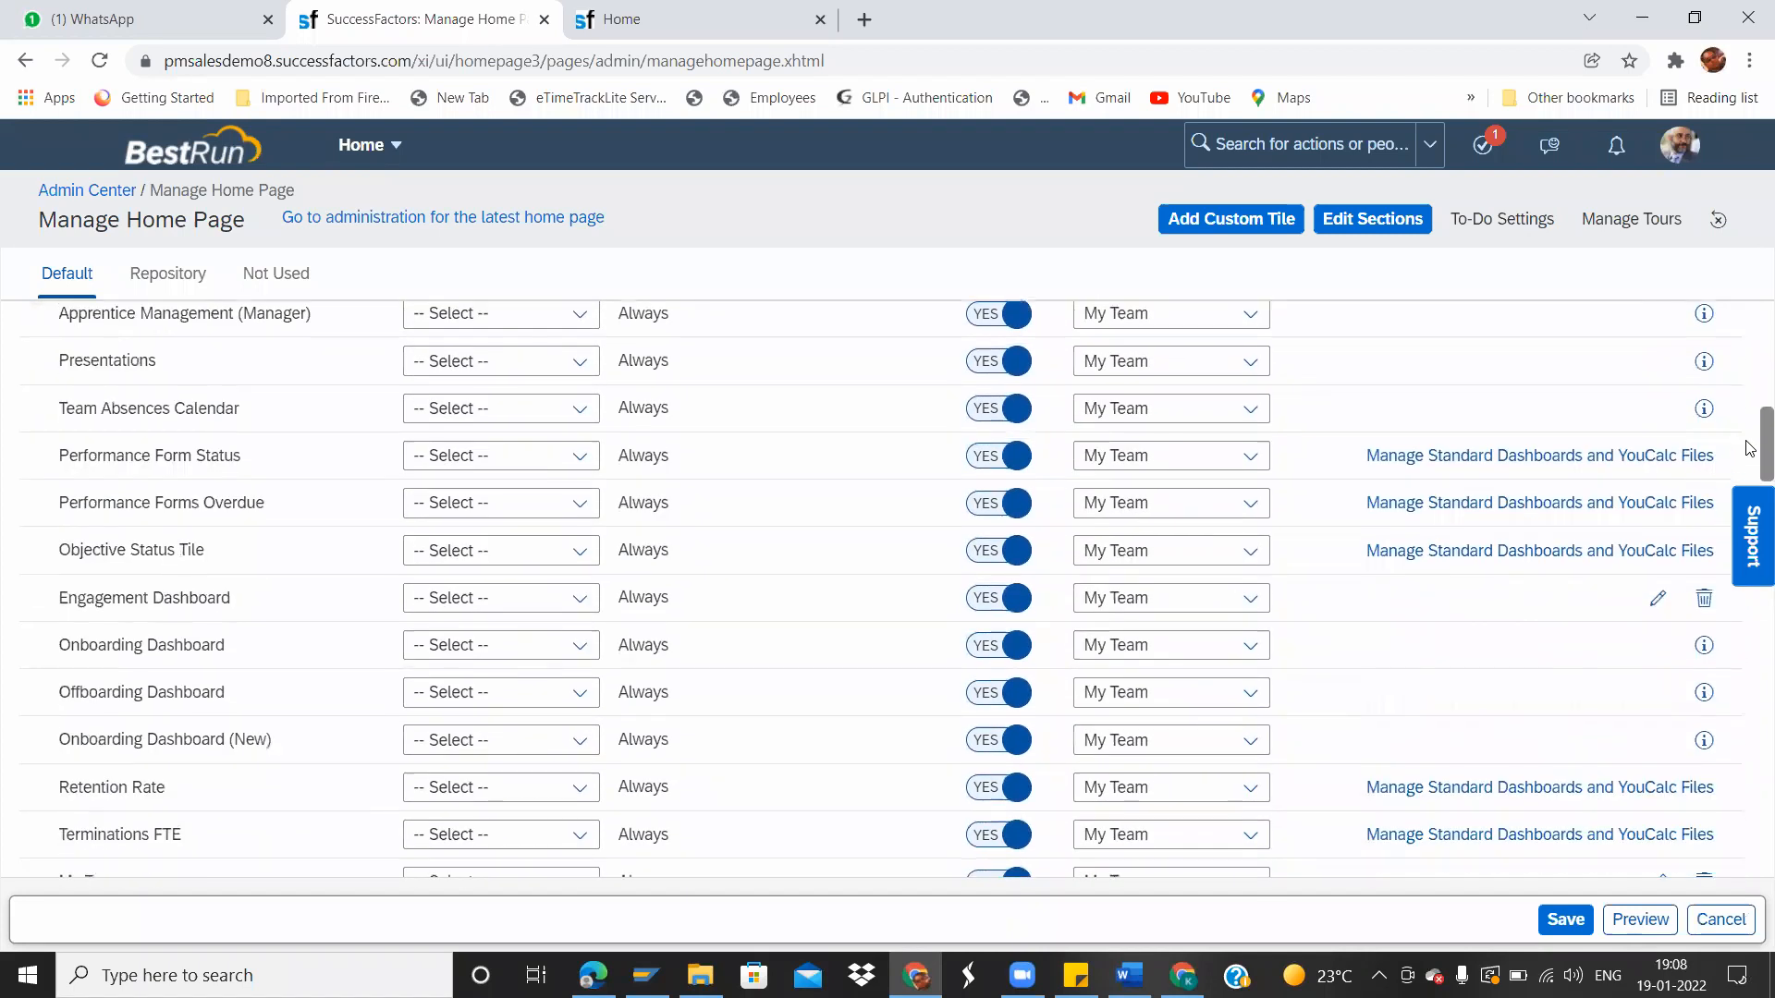
scroll(1749, 473, up, 1)
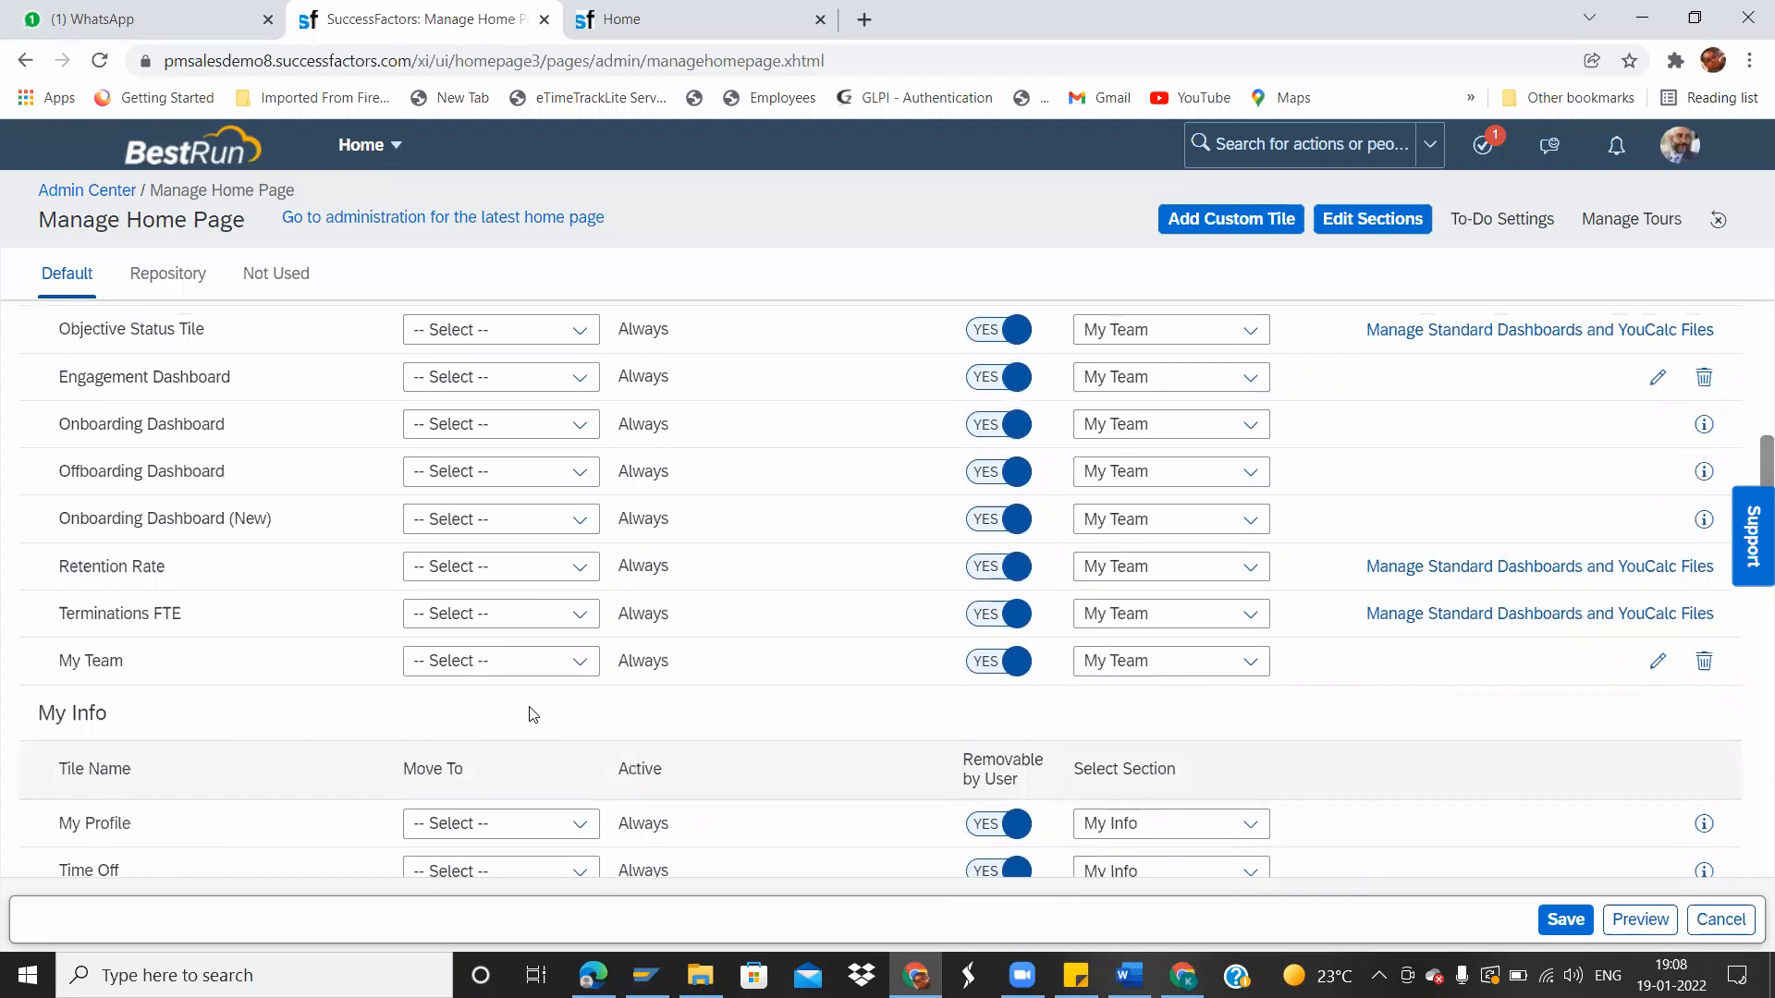
click(1565, 918)
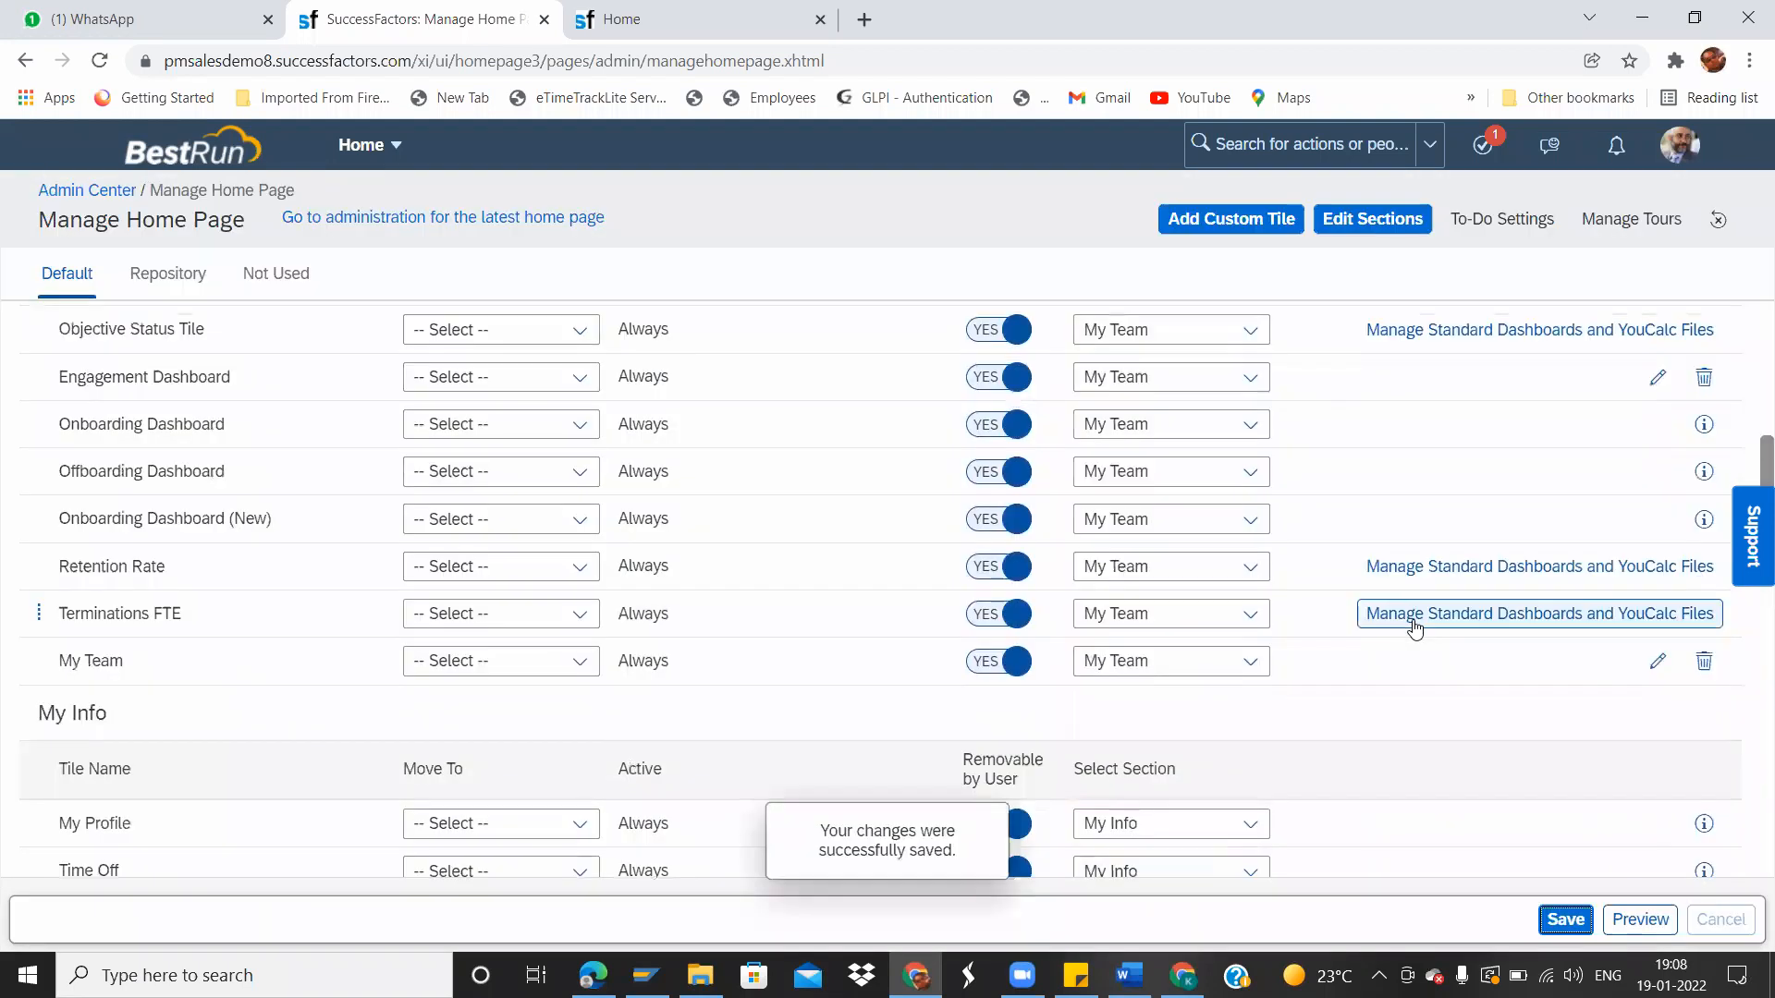
Reload the Home page and check the My Team tile's placement in the My Team section.
click(610, 19)
click(425, 61)
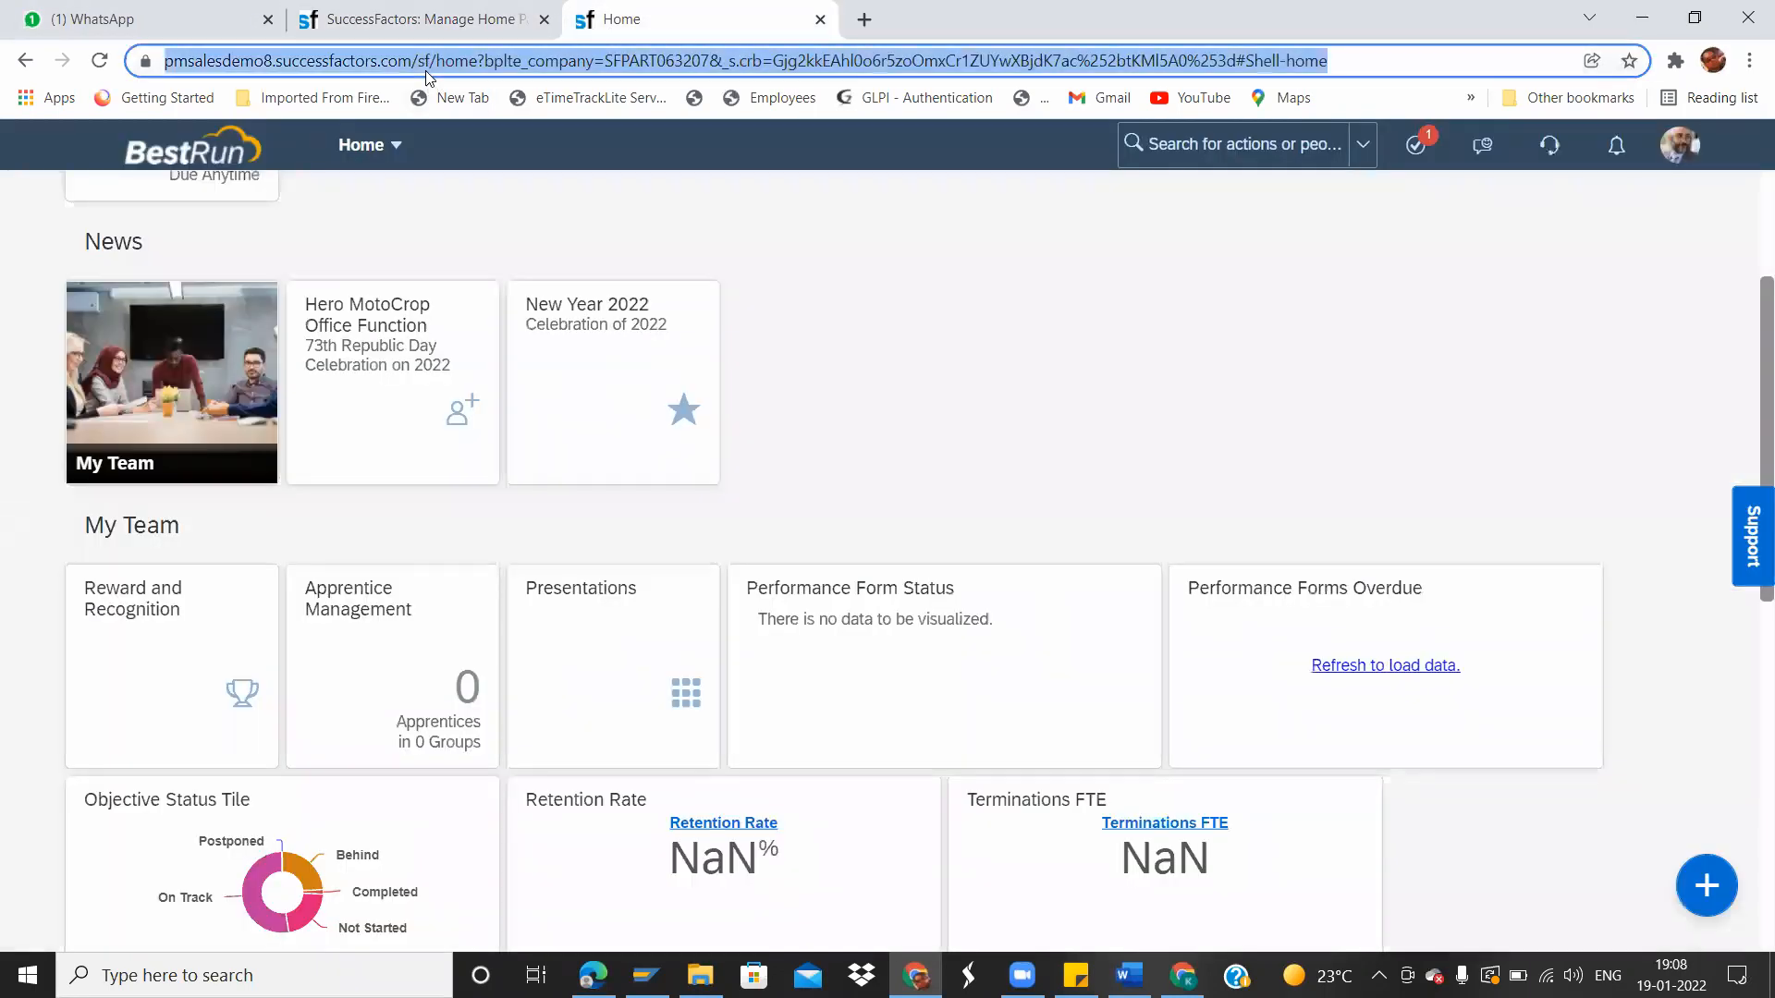
key(Return)
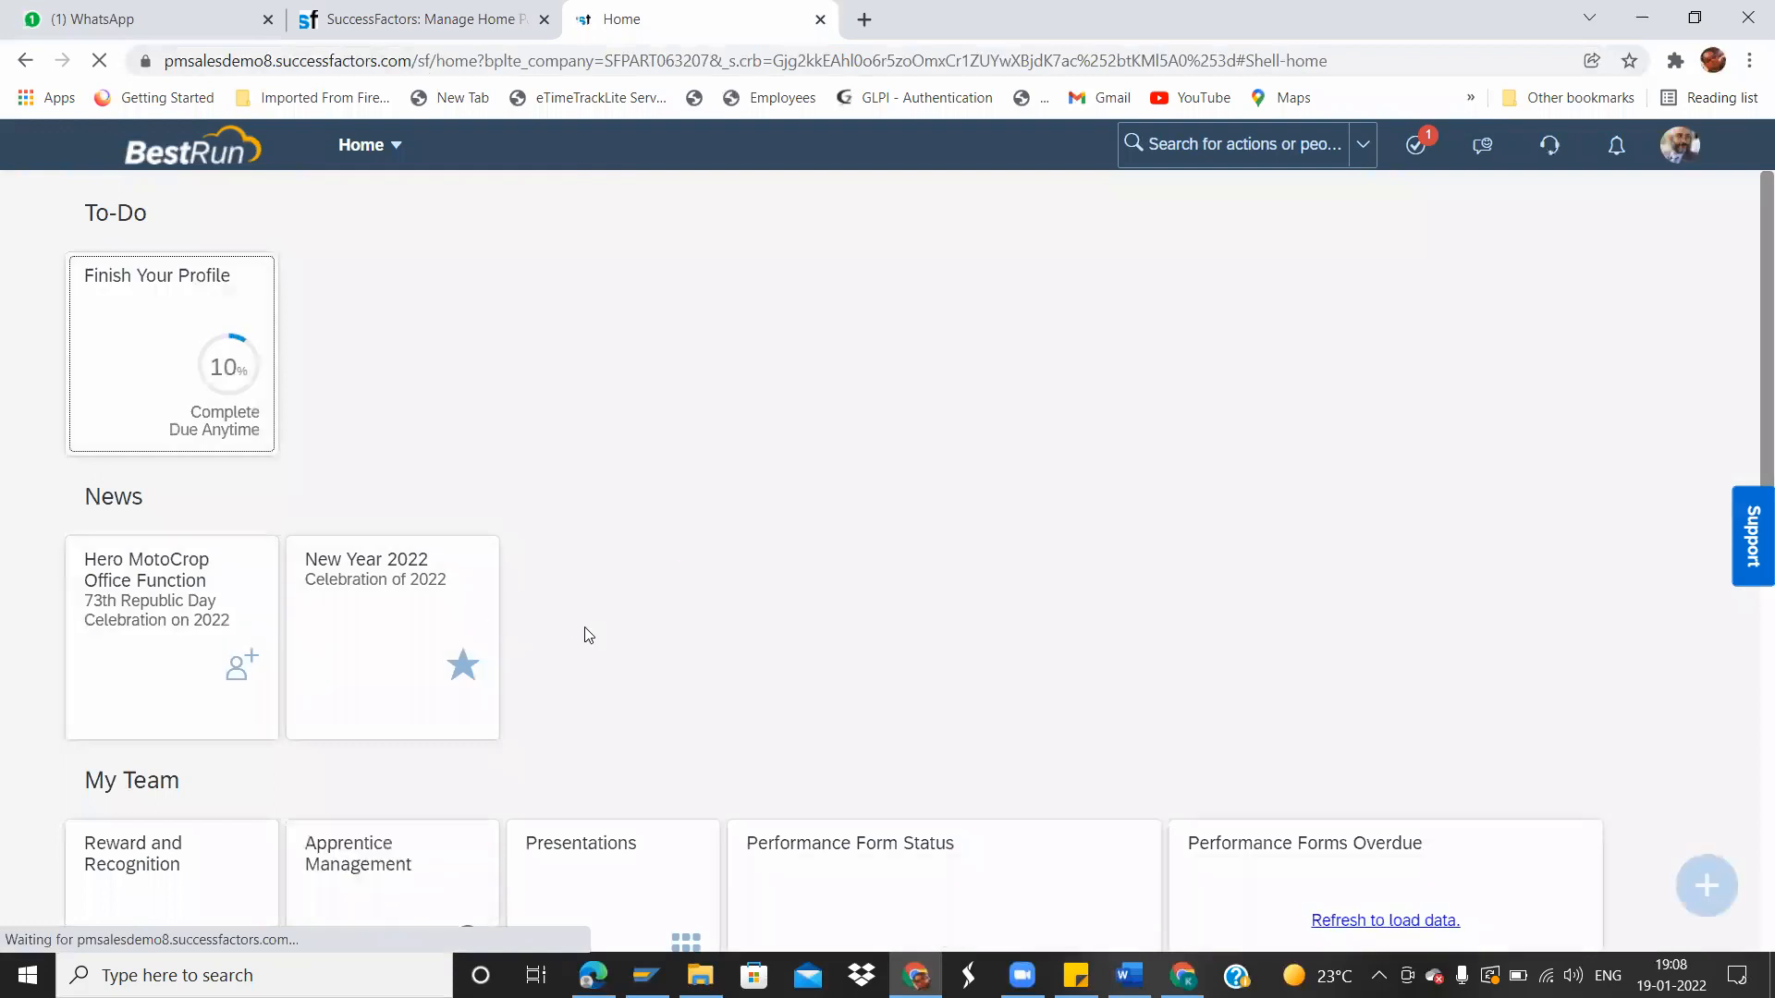
scroll(1748, 488, down, 1)
scroll(1748, 488, down, 6)
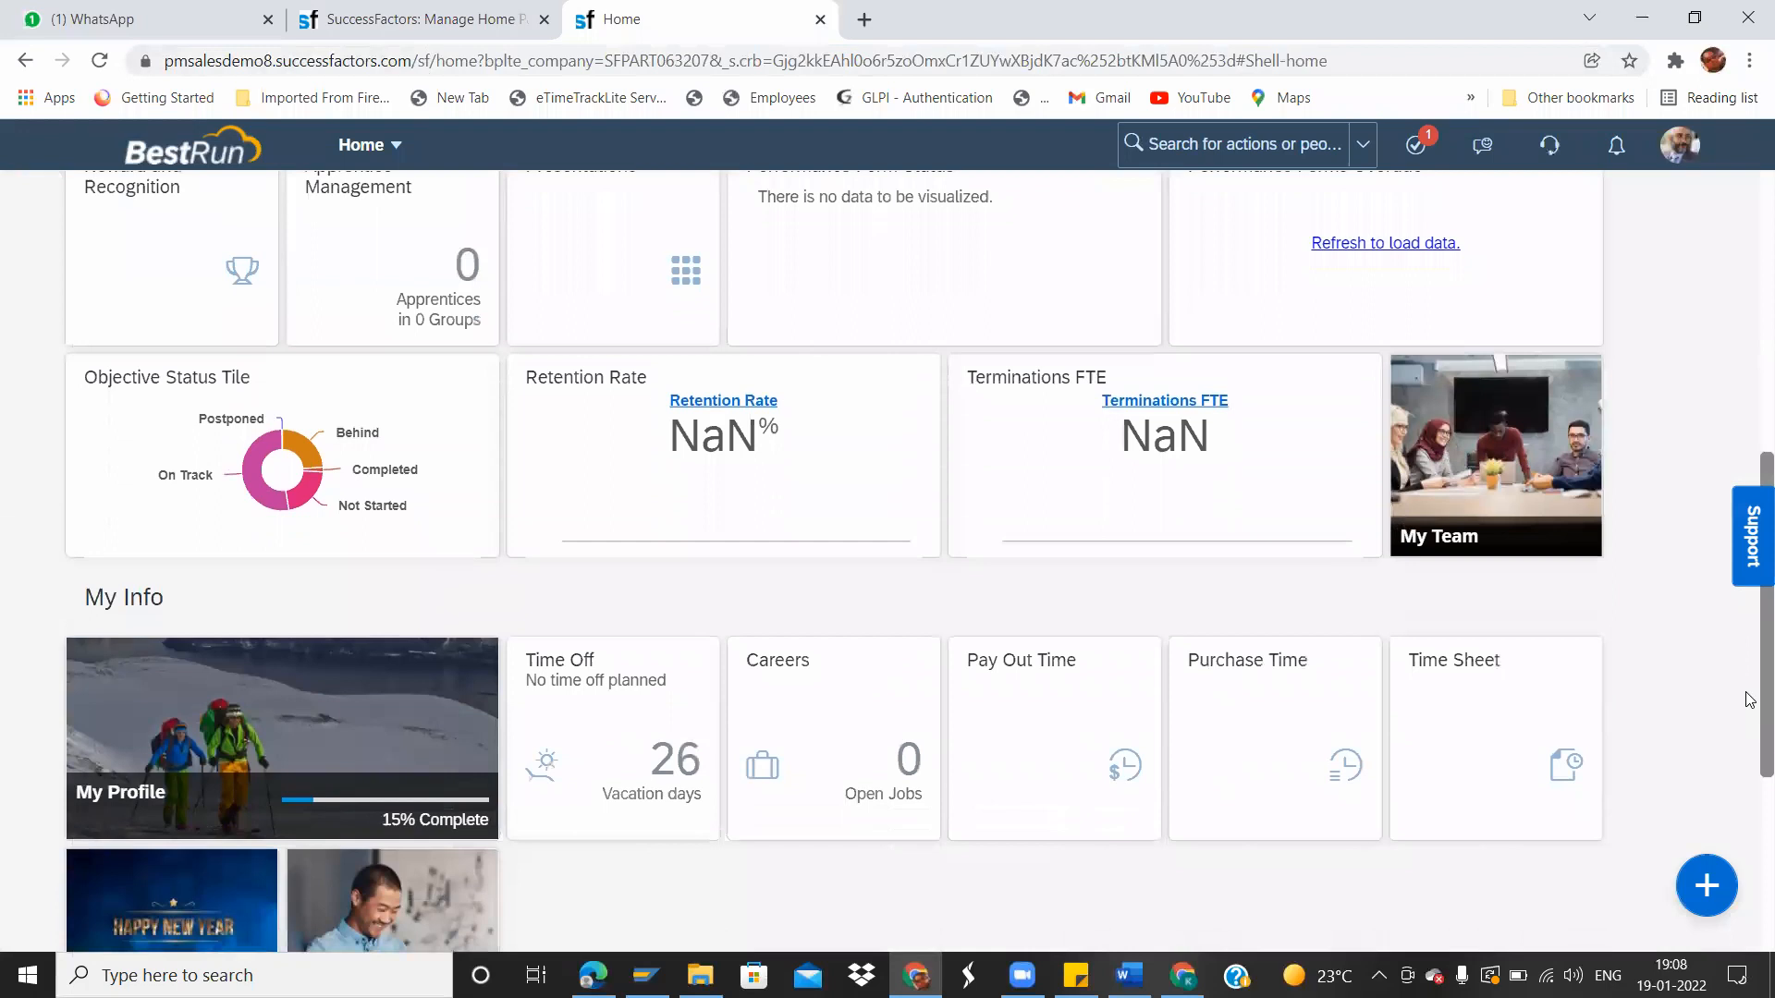
scroll(1748, 699, up, 2)
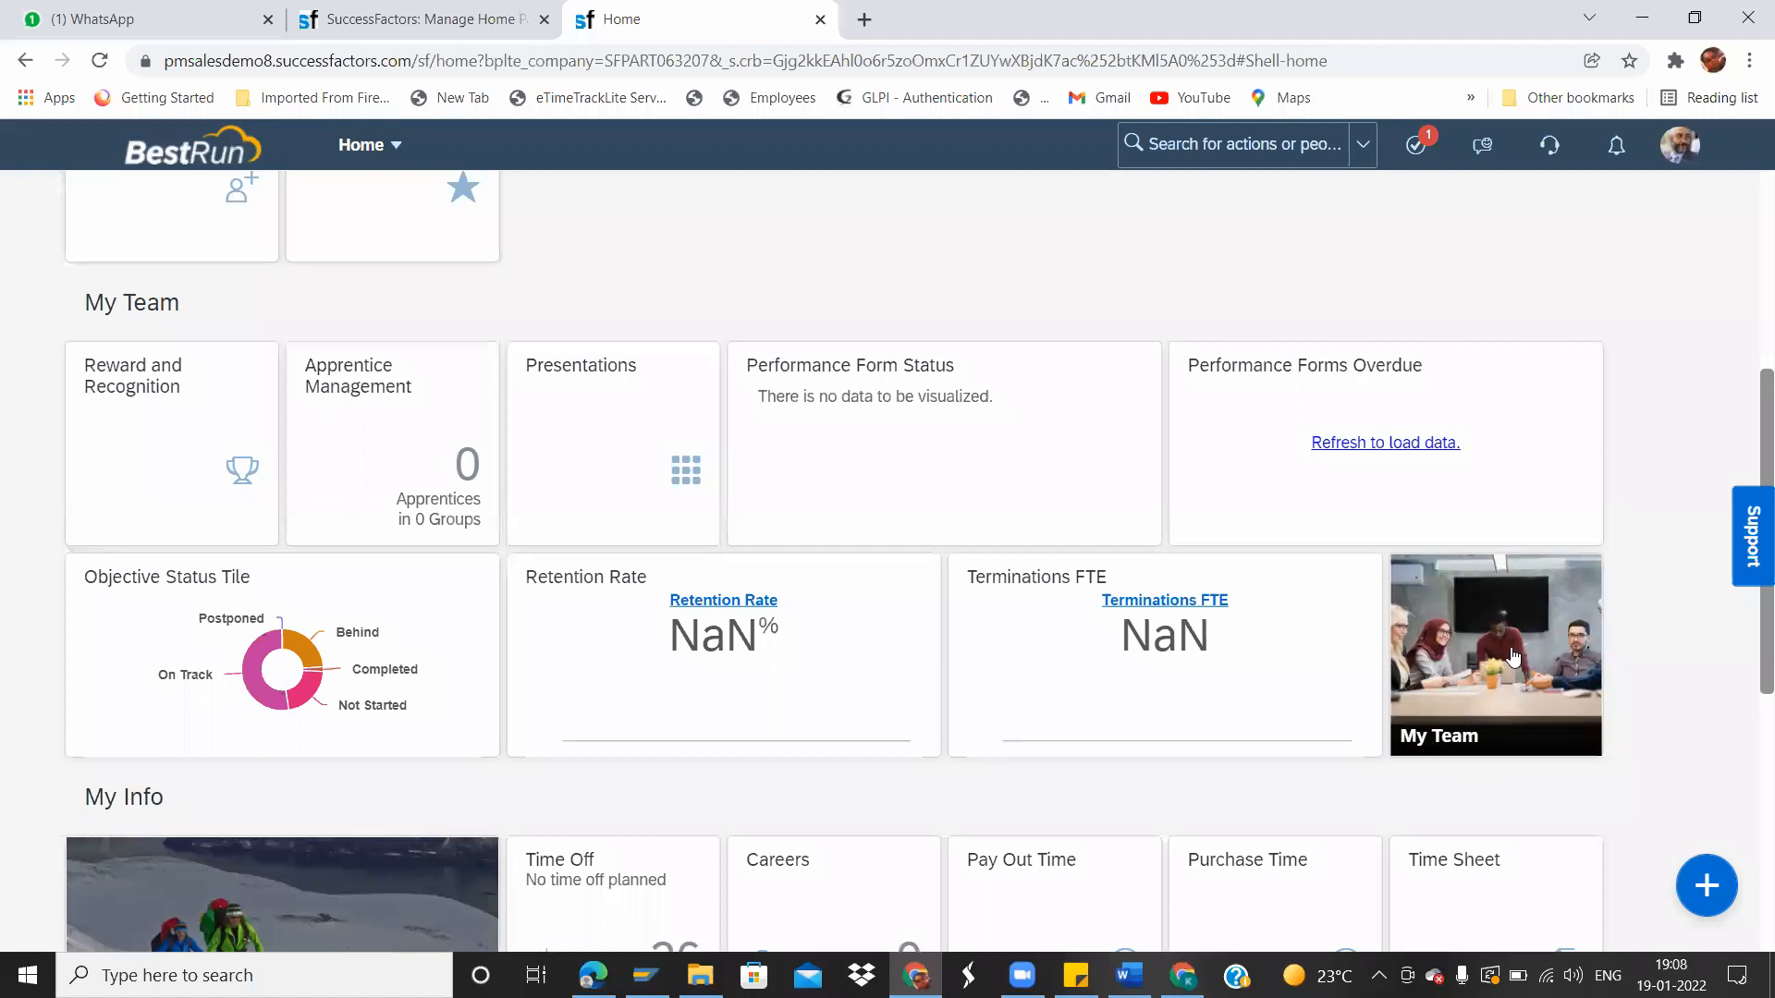
scroll(1748, 650, down, 1)
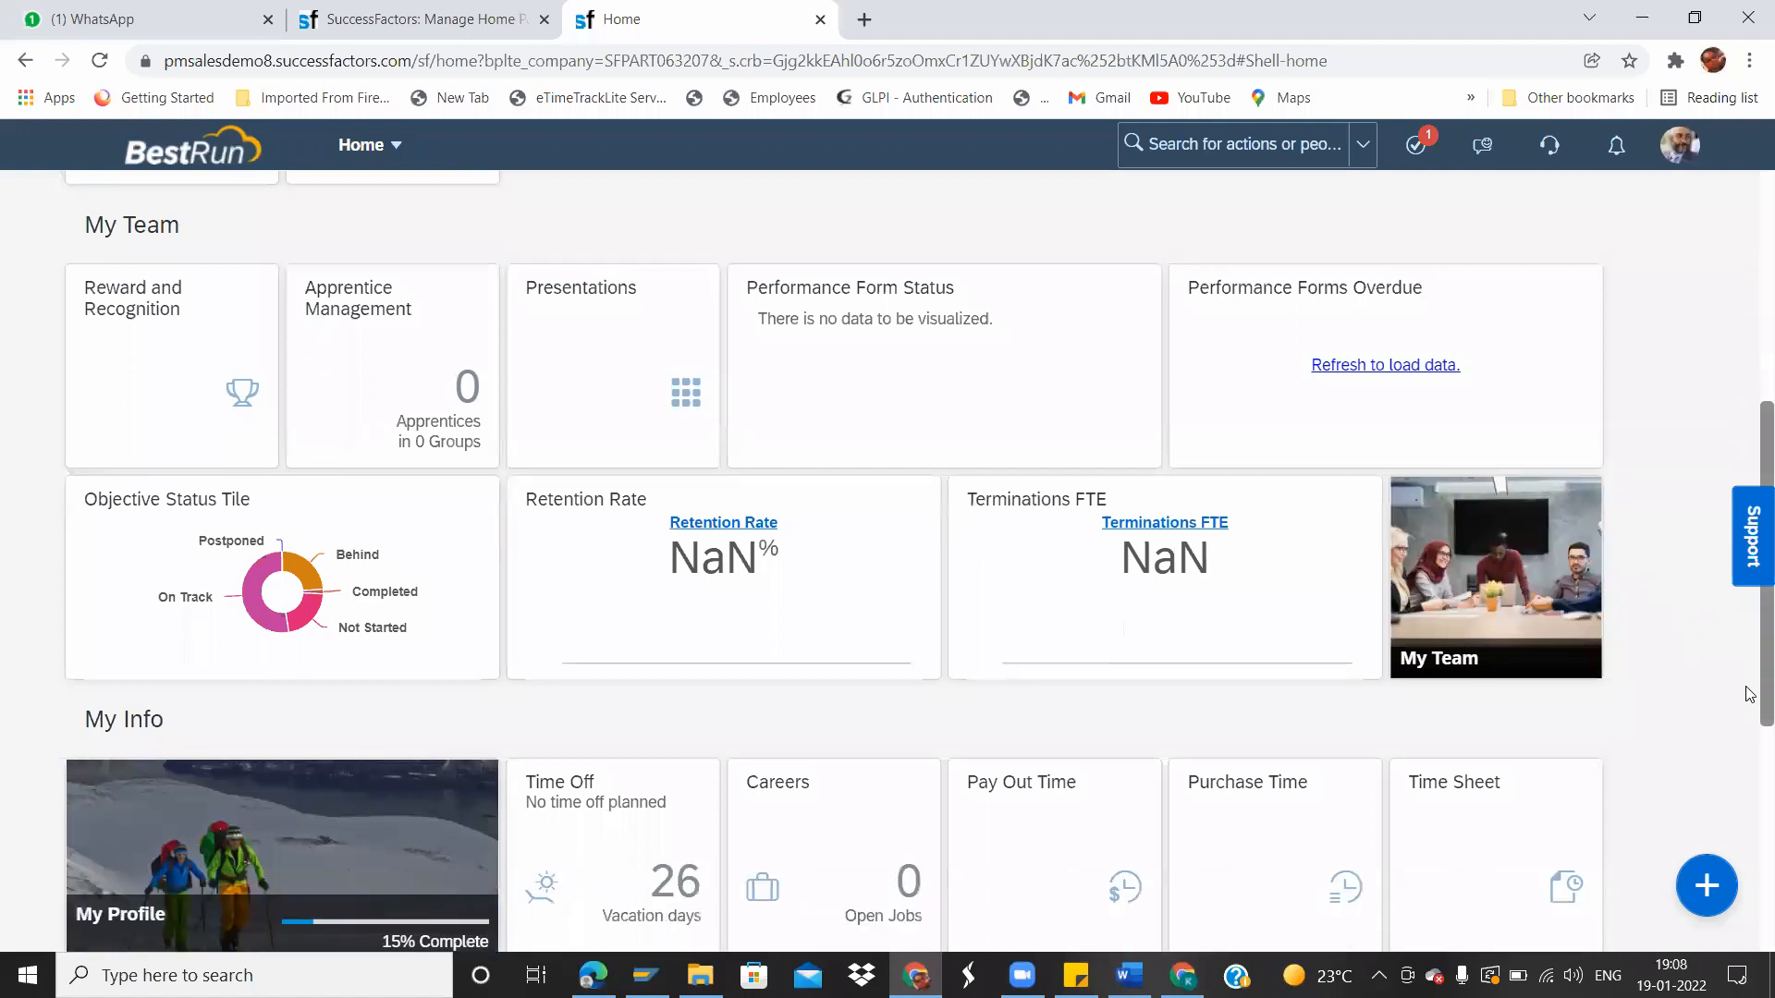
scroll(1748, 637, up, 2)
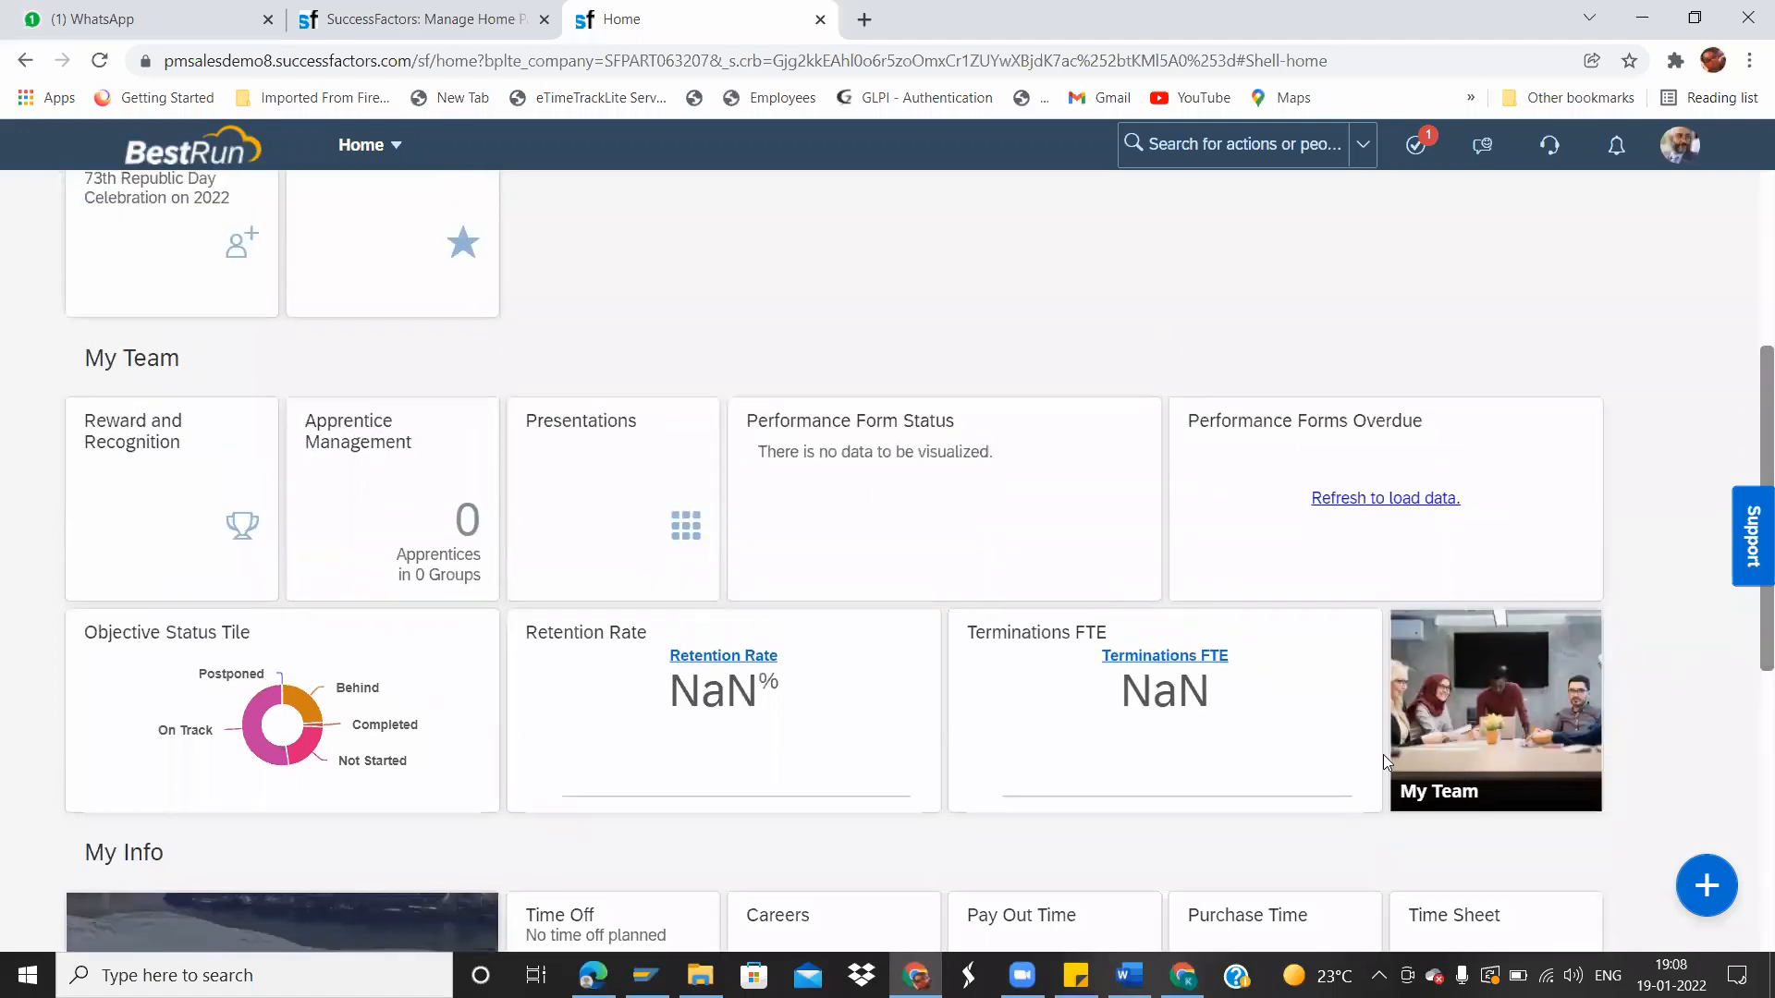
Go back to Manage Home Page and review the Removable by User setting of the News tiles.
click(440, 7)
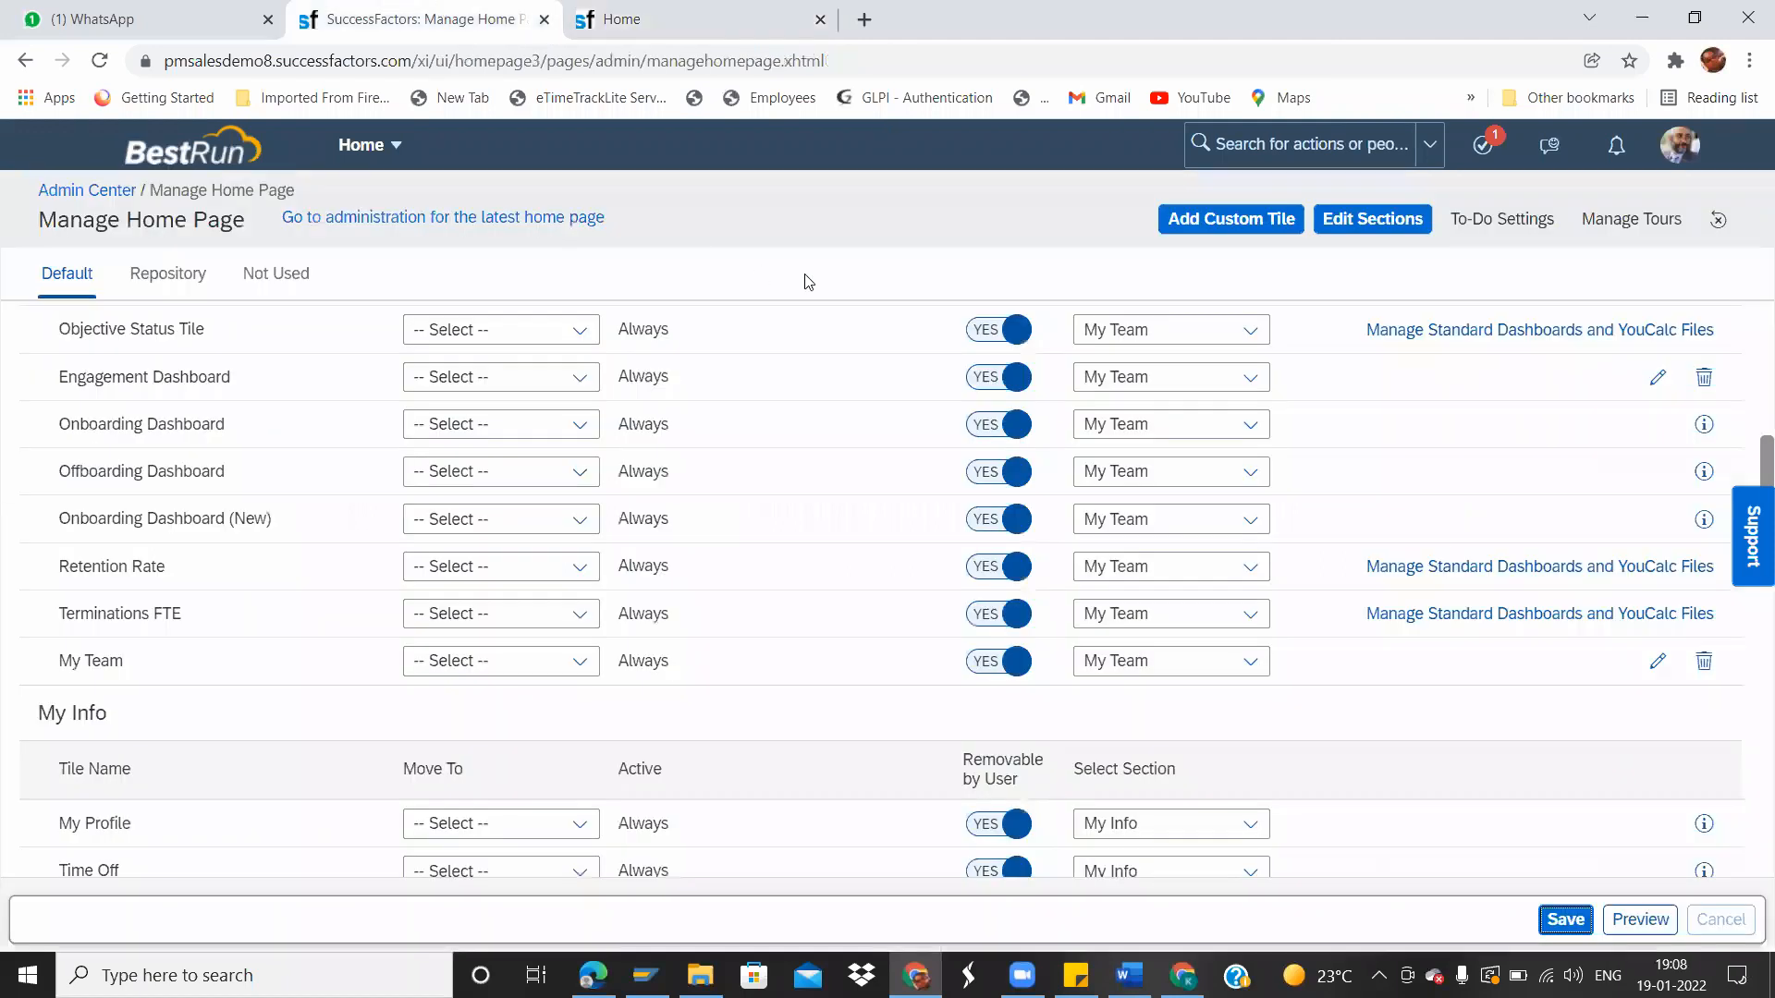
drag(1749, 467, 1749, 324)
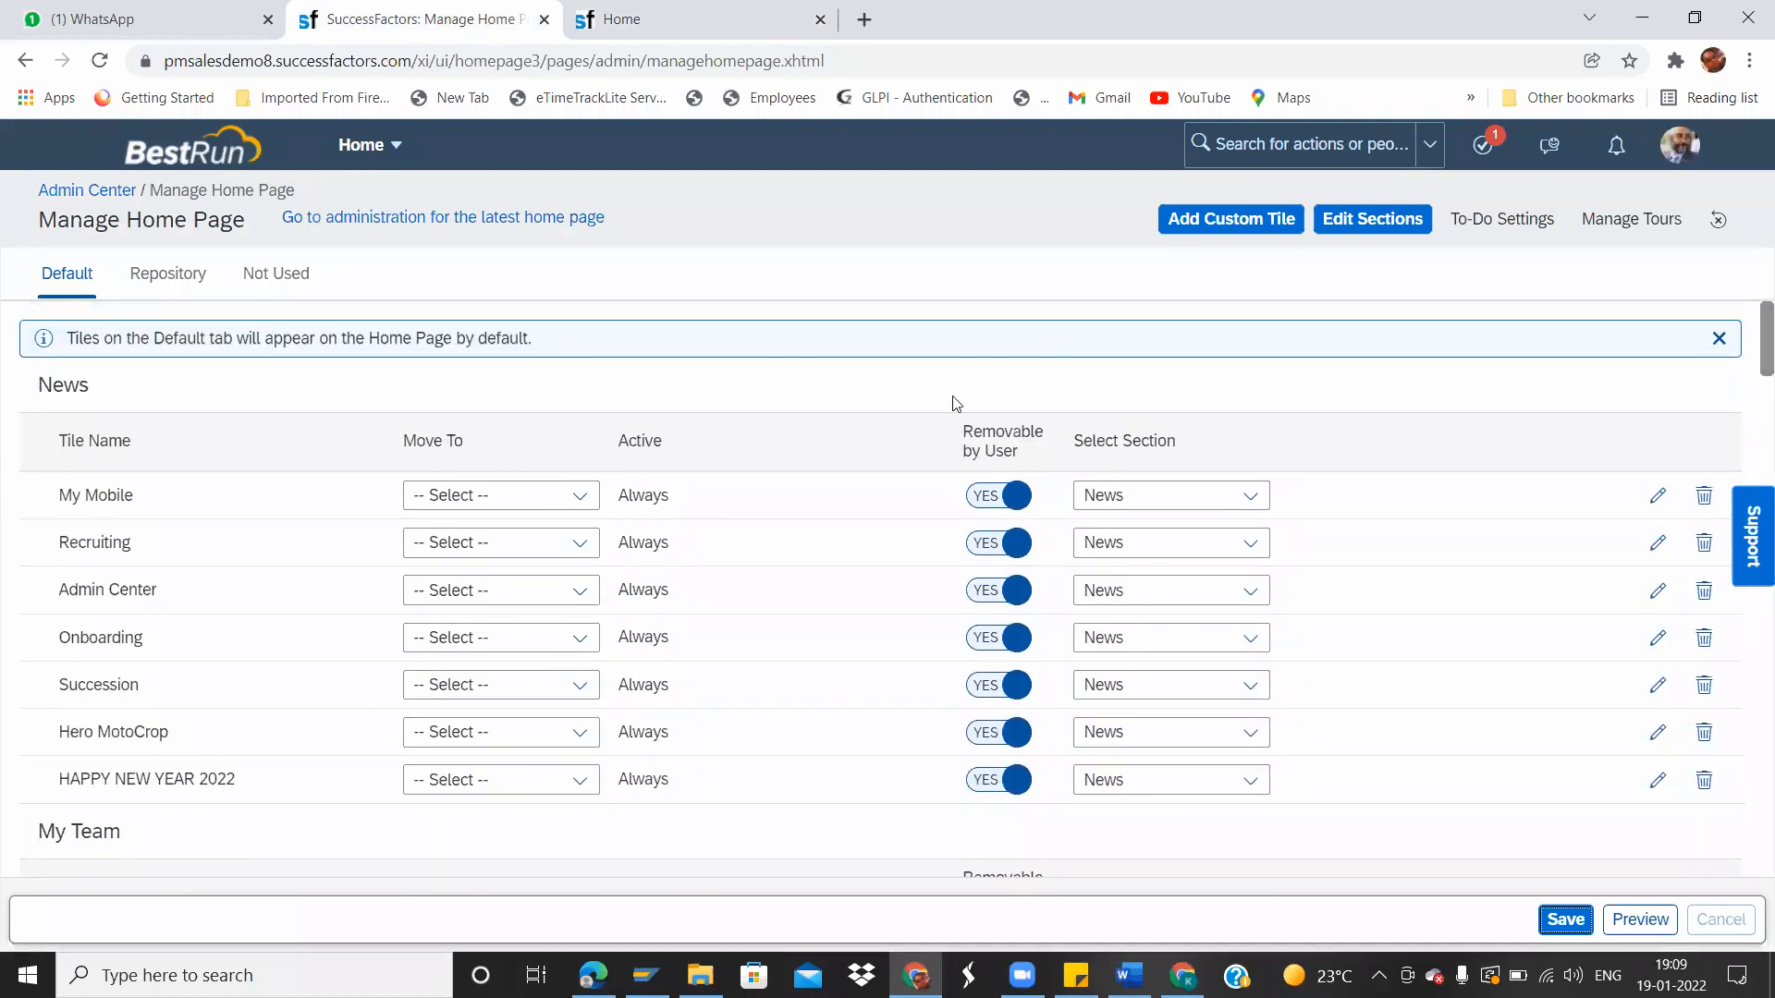
drag(957, 429, 1008, 452)
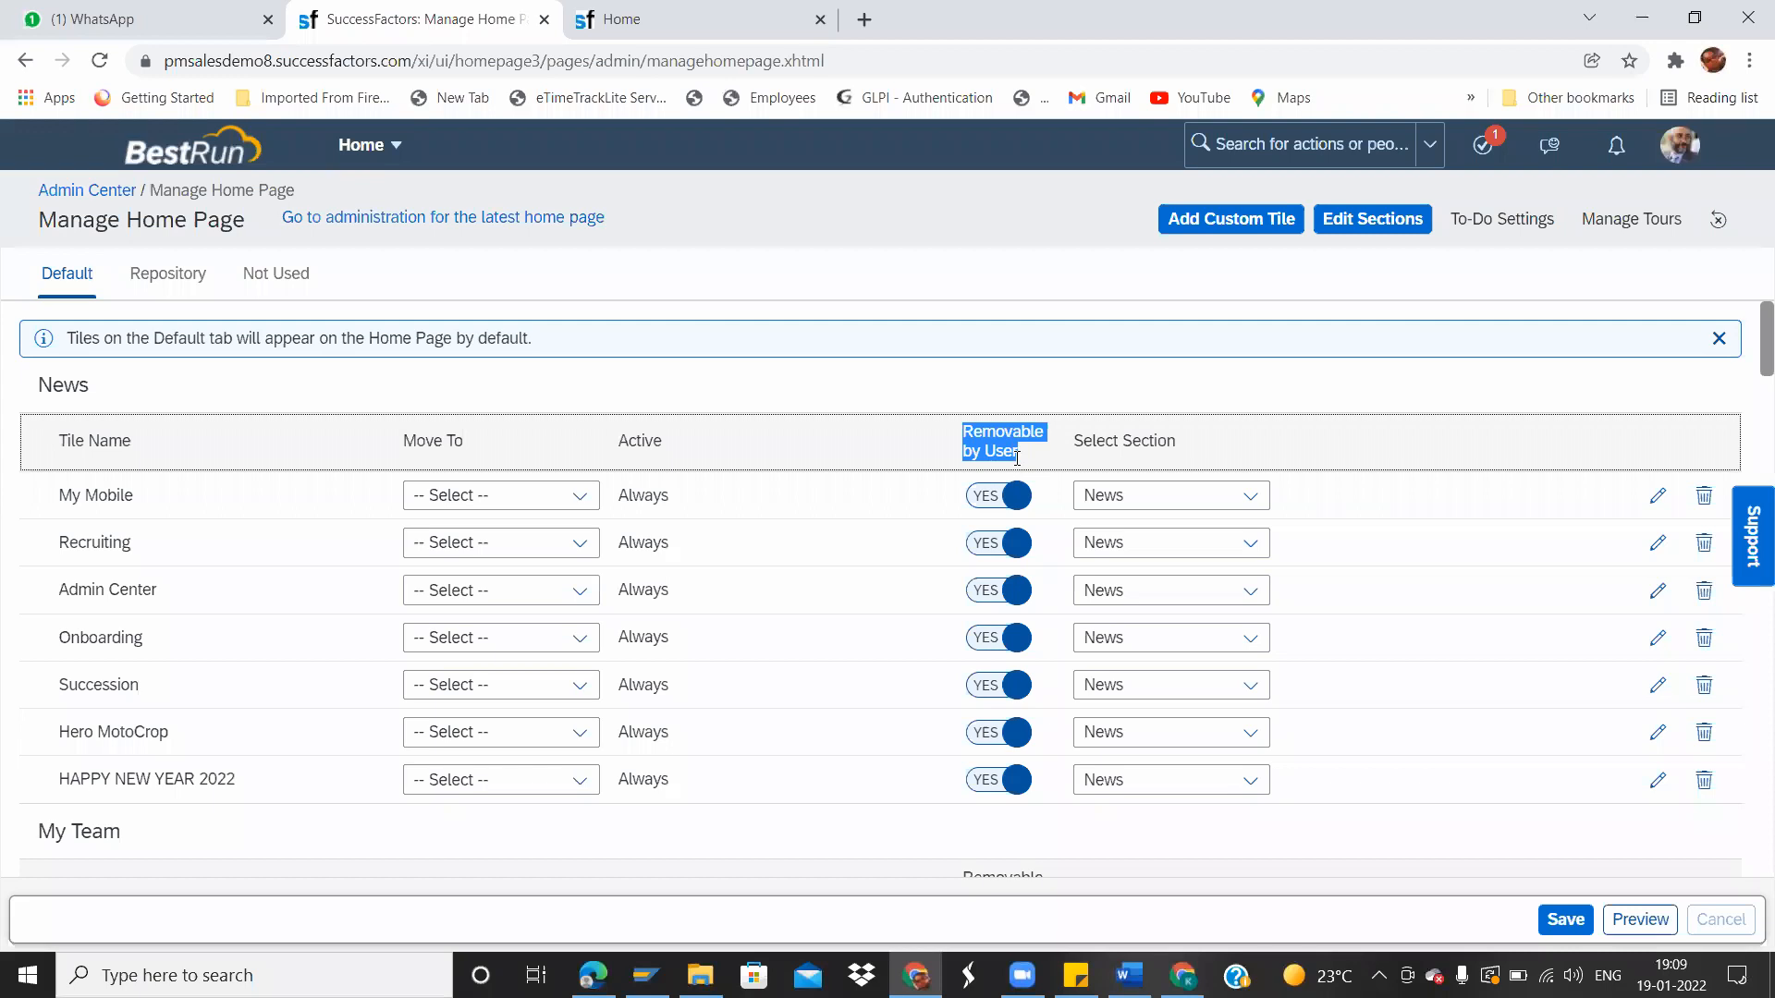
From the Home page, start a proxy session with Proxy Now, choosing the Doha manufacturing employee as the target user.
click(758, 11)
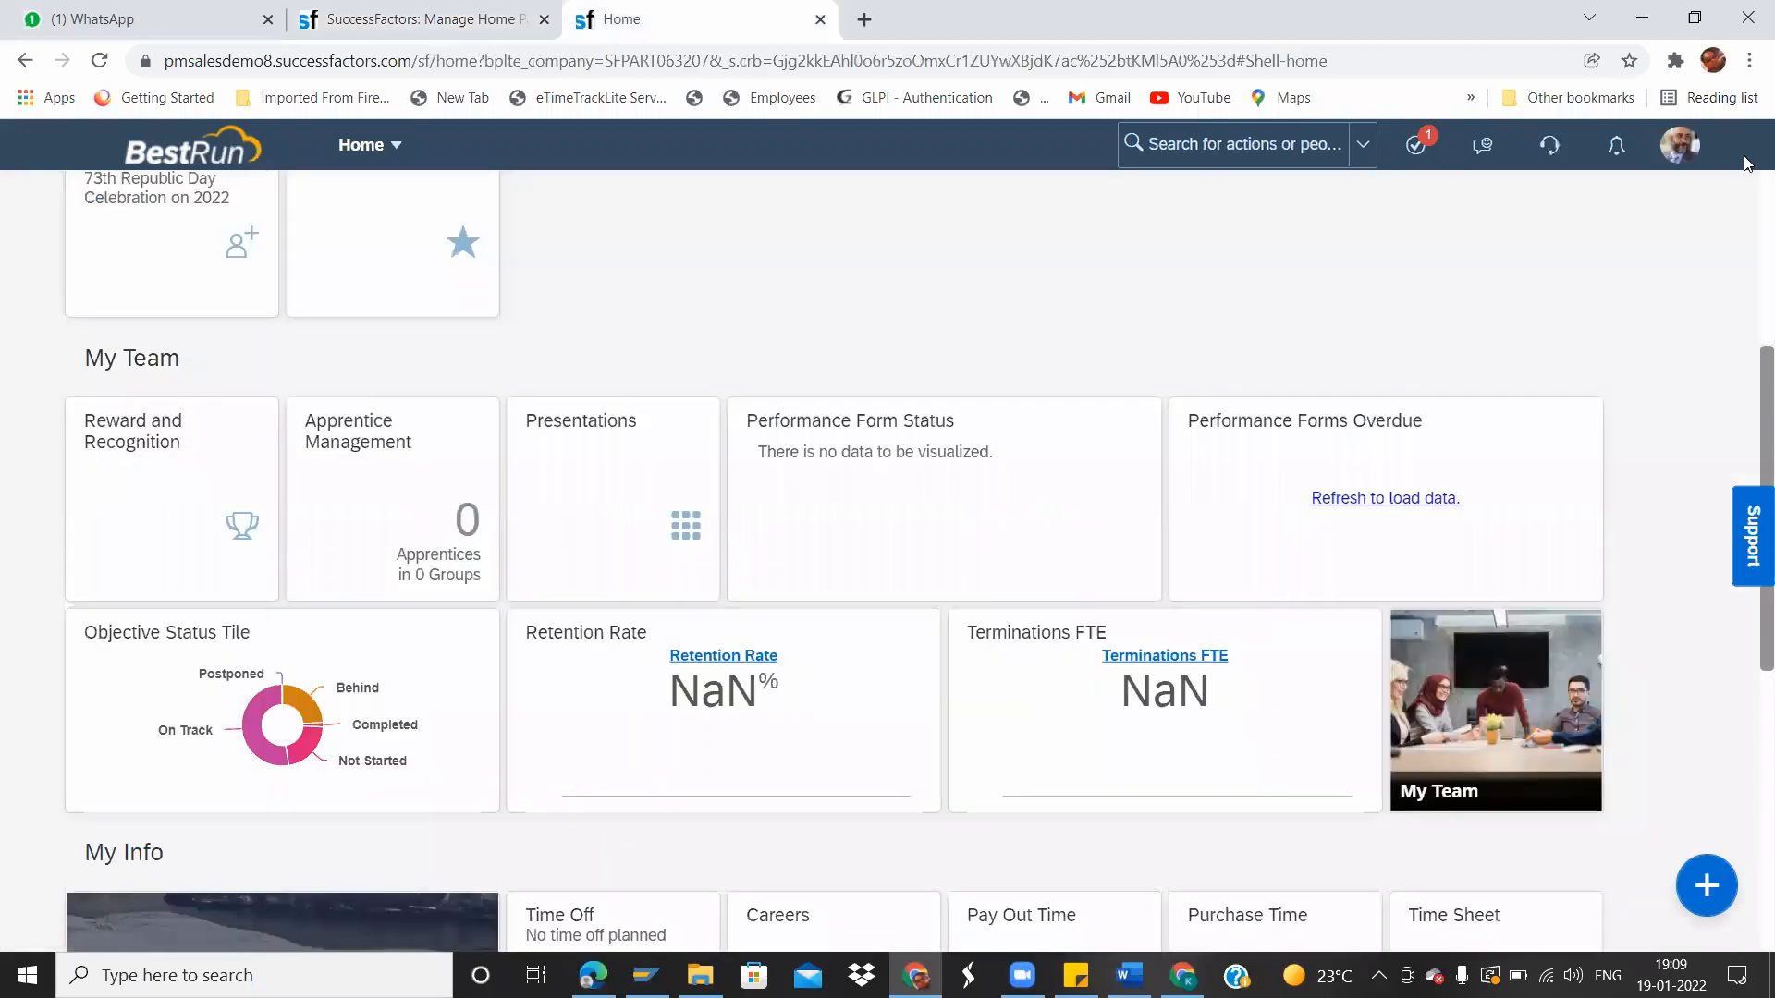
click(1676, 157)
click(1575, 257)
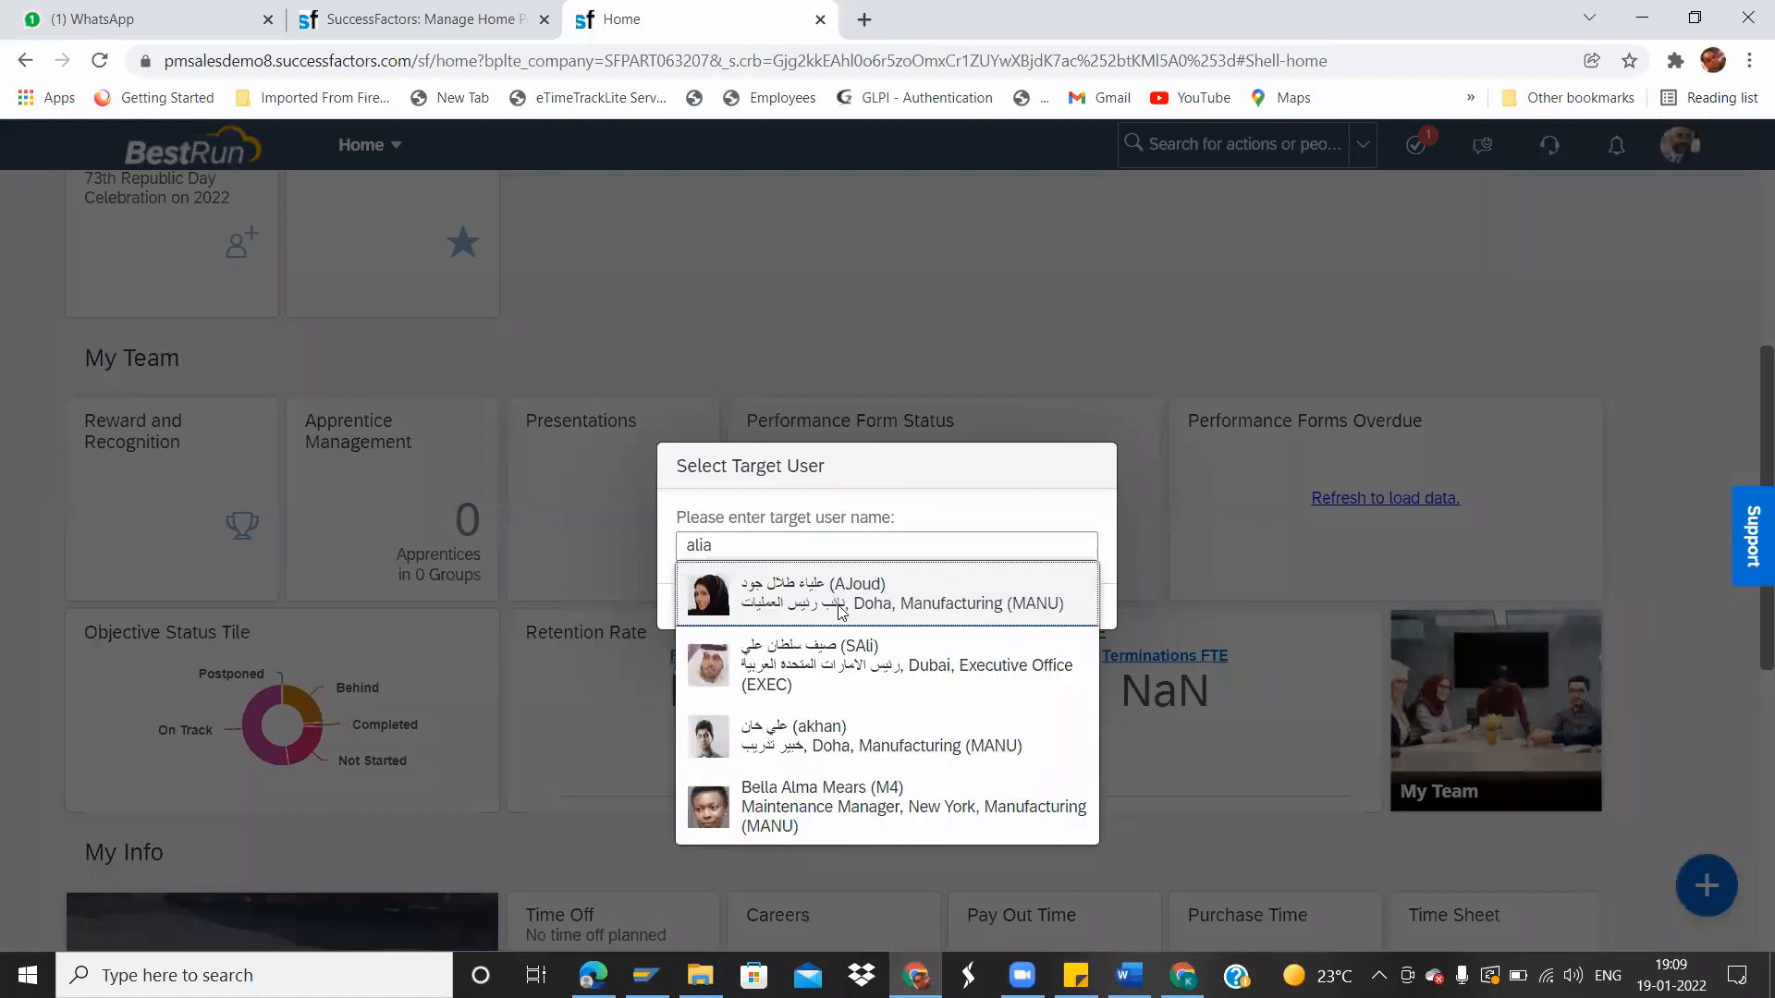
click(841, 605)
click(1046, 607)
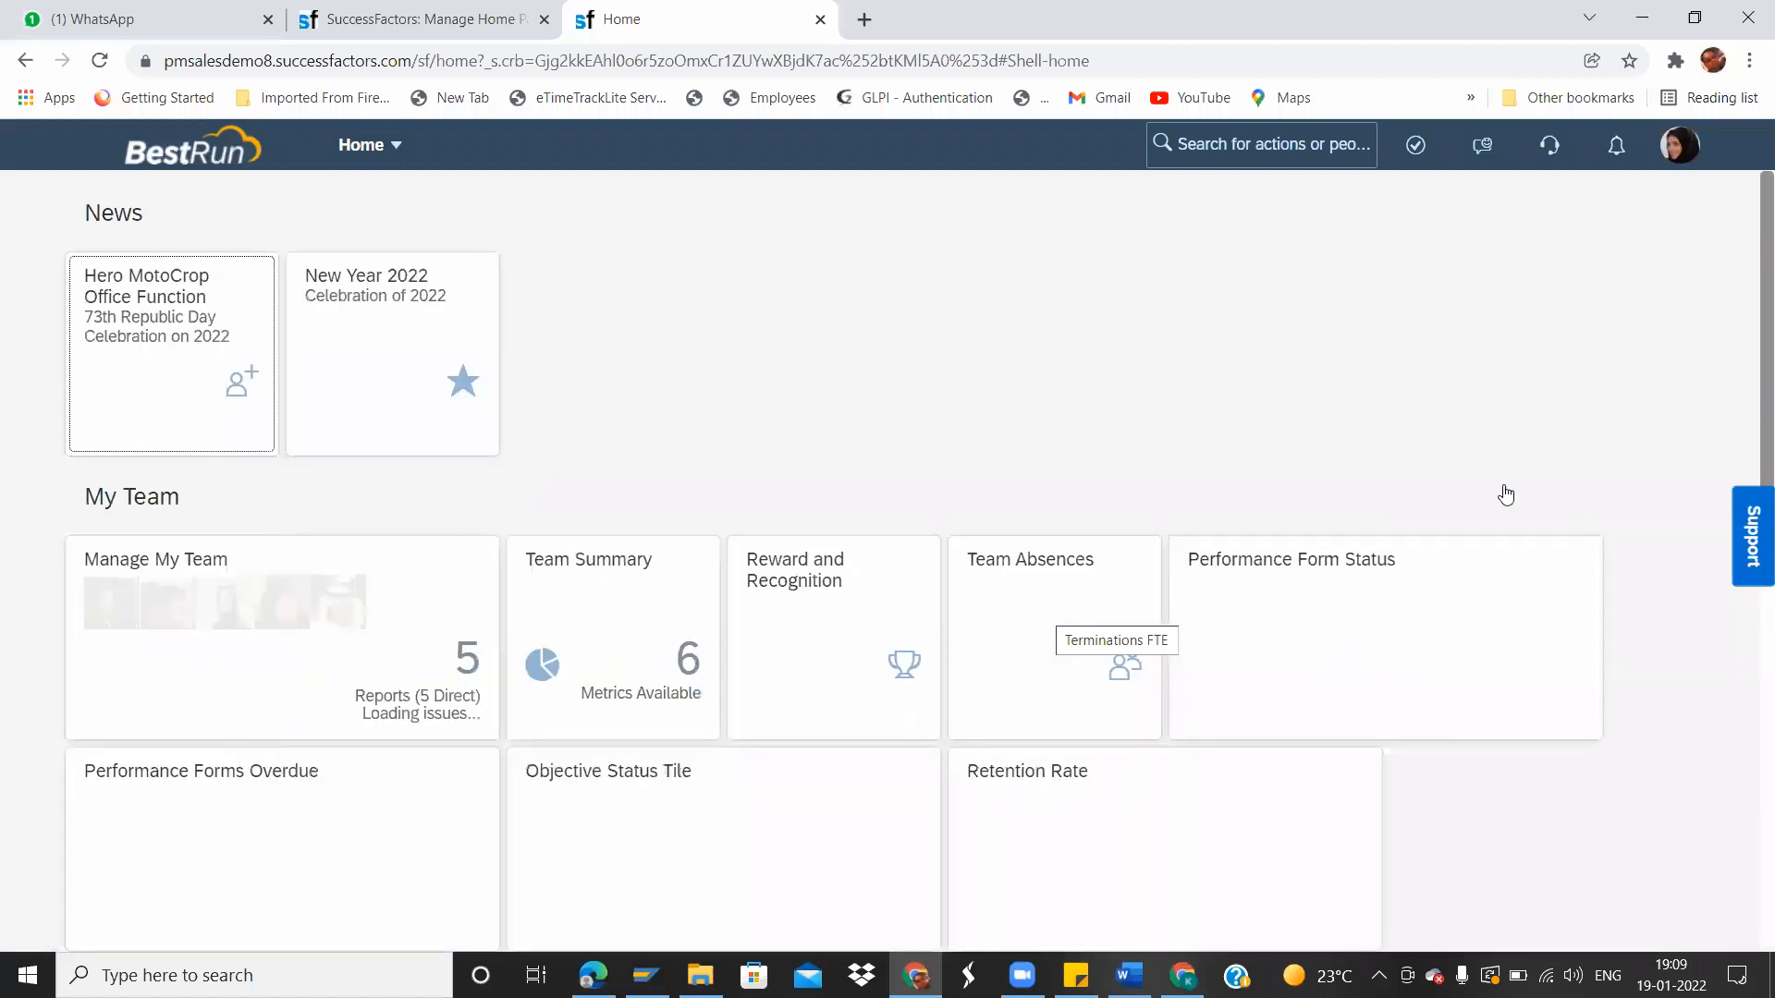
Review the proxied user's home page tiles from the News section down to My Info.
drag(1750, 359, 1749, 498)
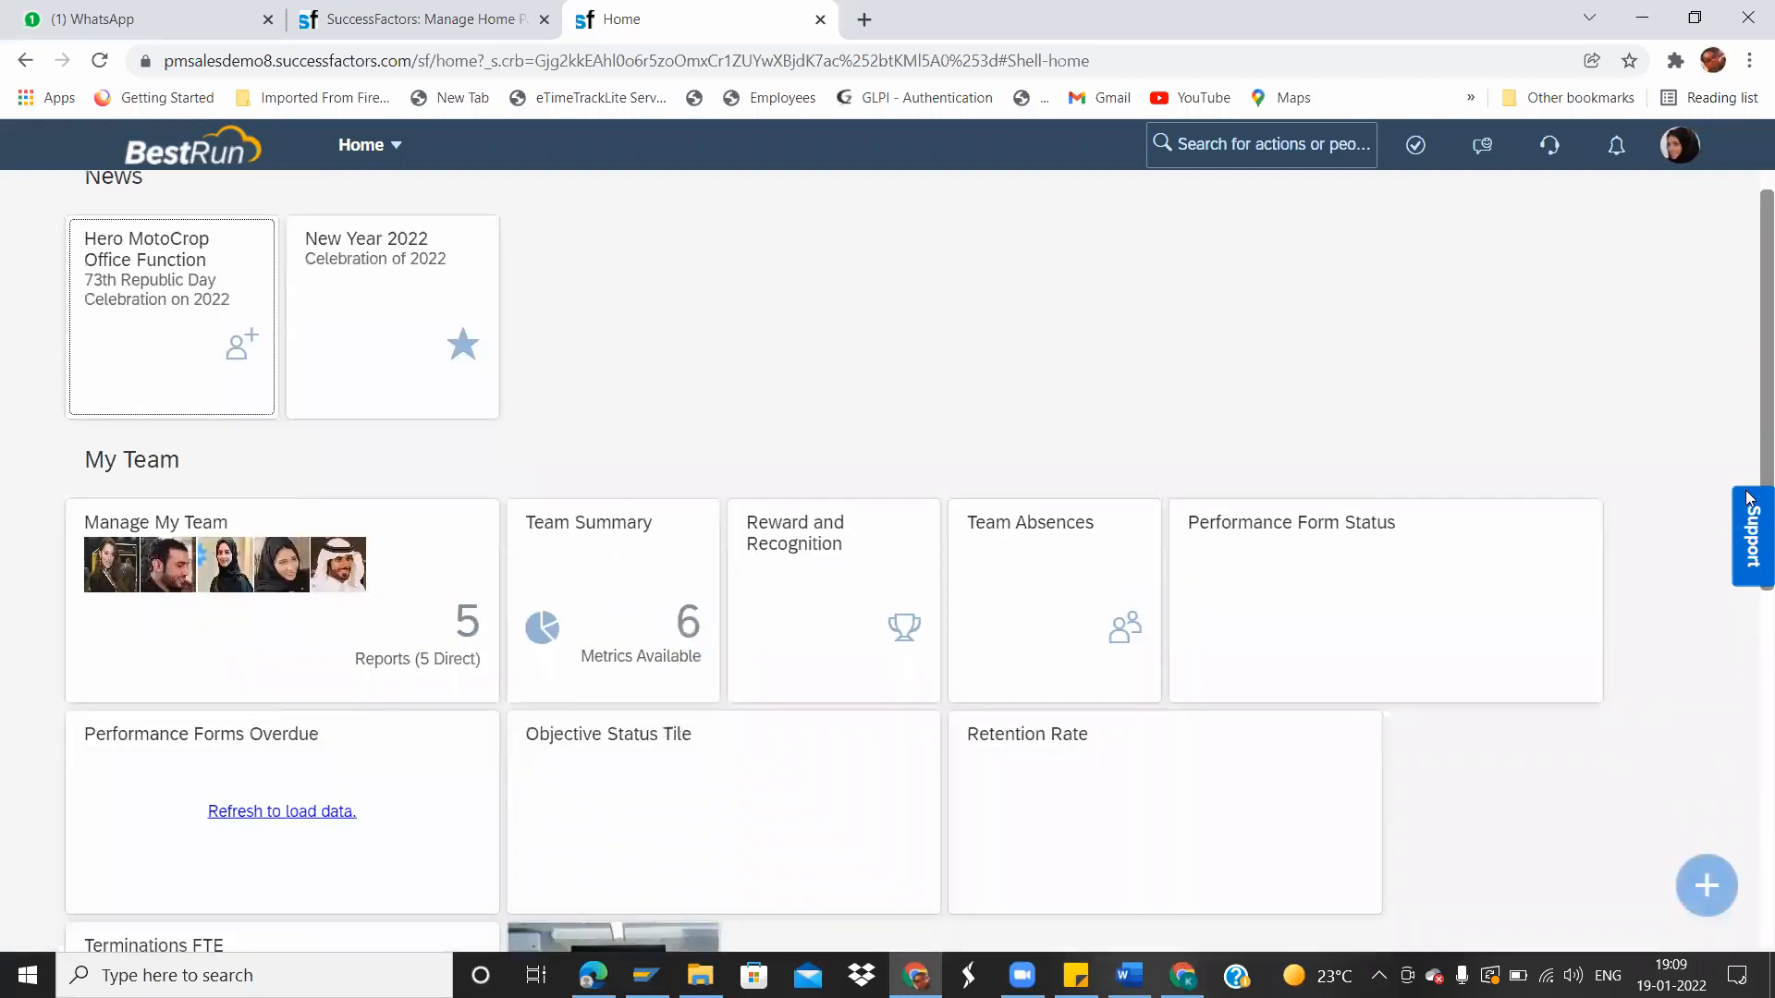
scroll(1749, 518, down, 2)
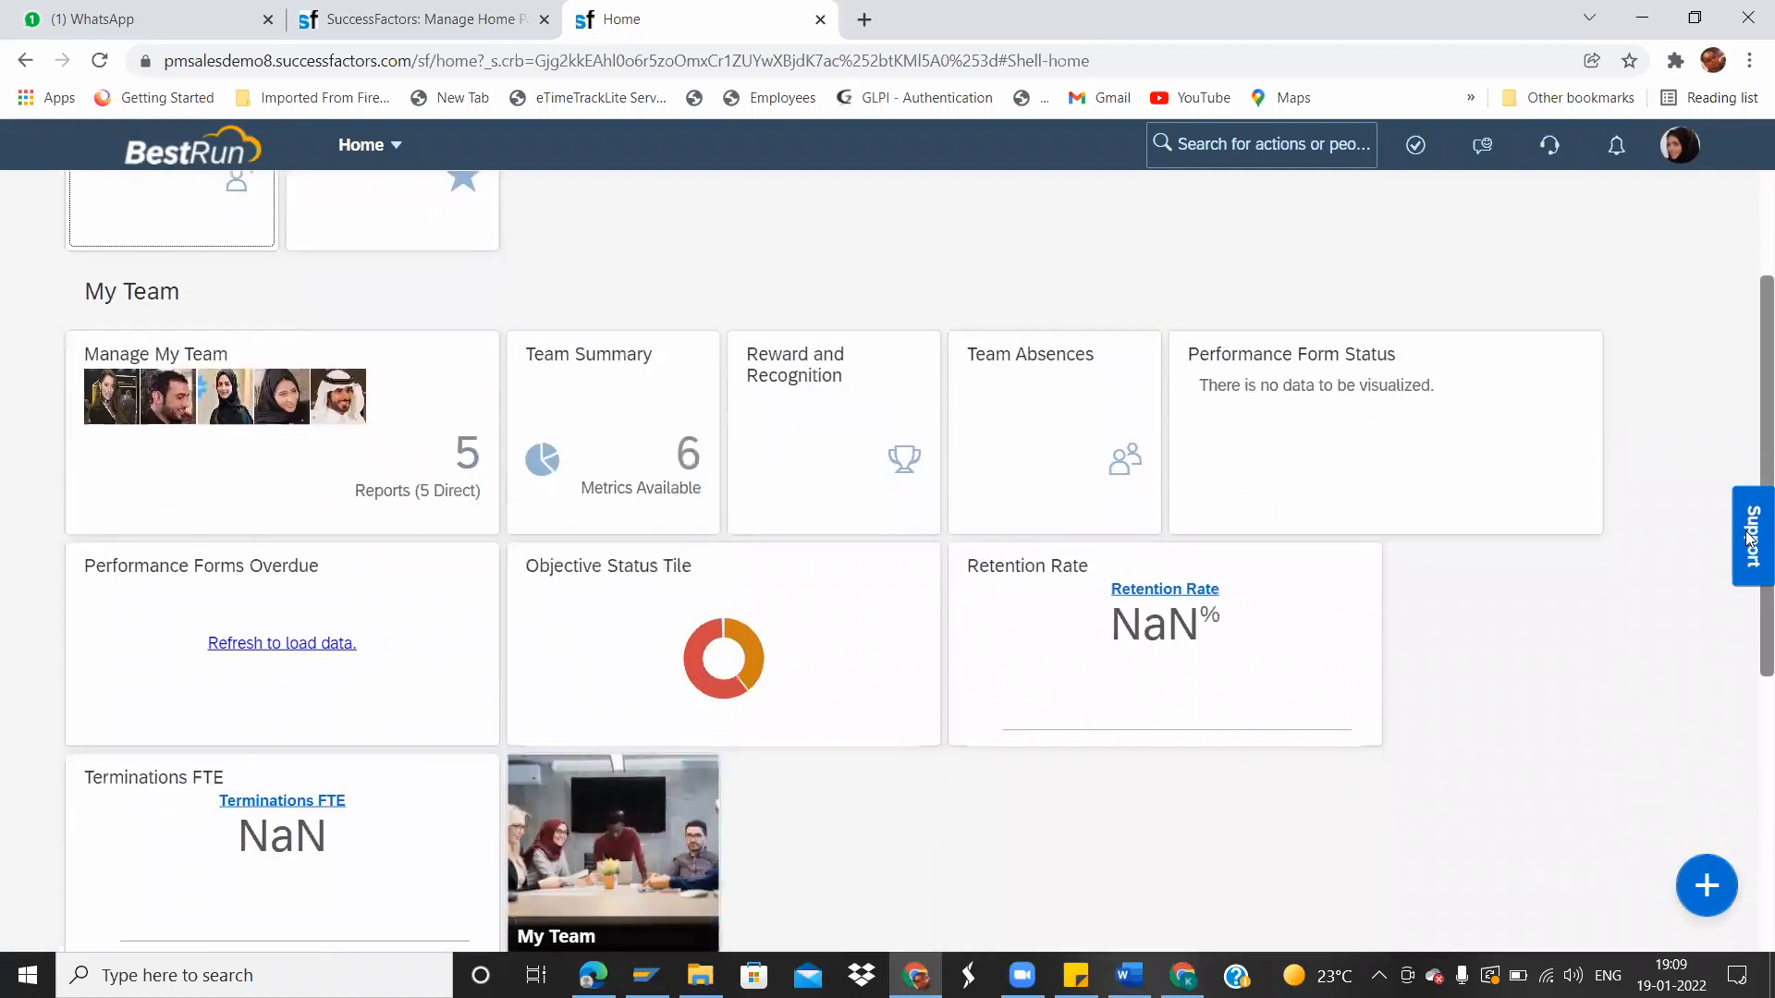
scroll(1749, 534, down, 6)
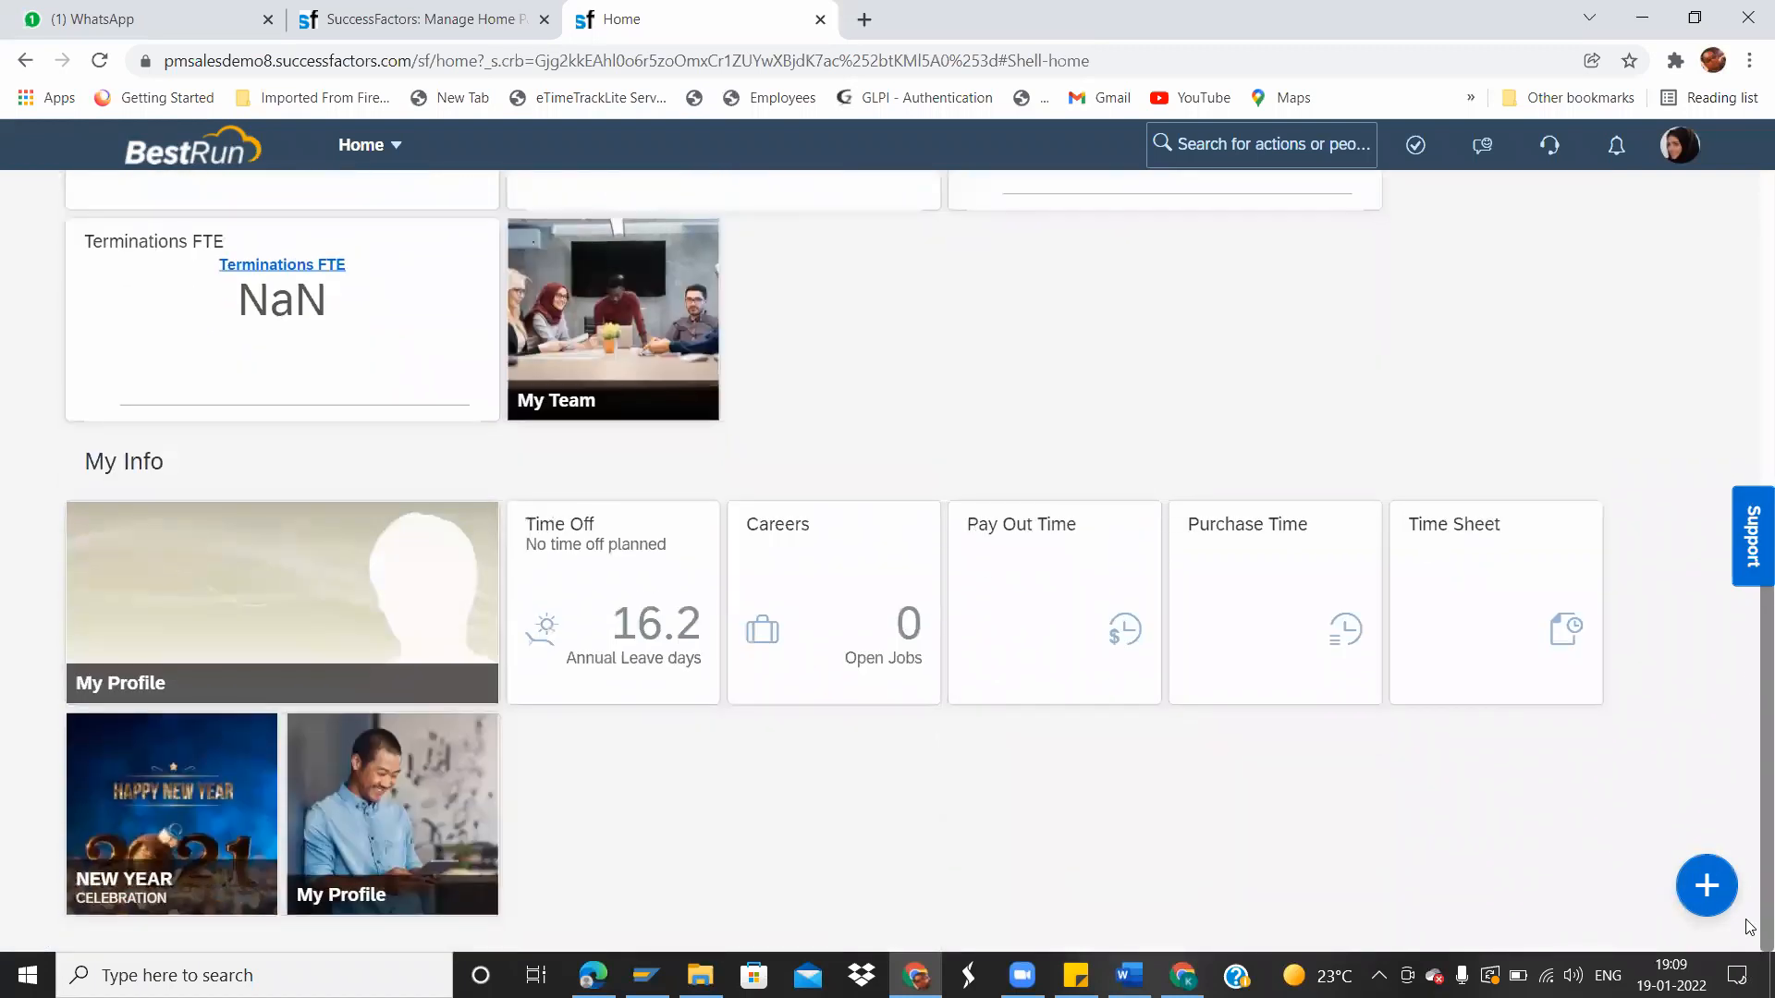
drag(1750, 915, 1738, 425)
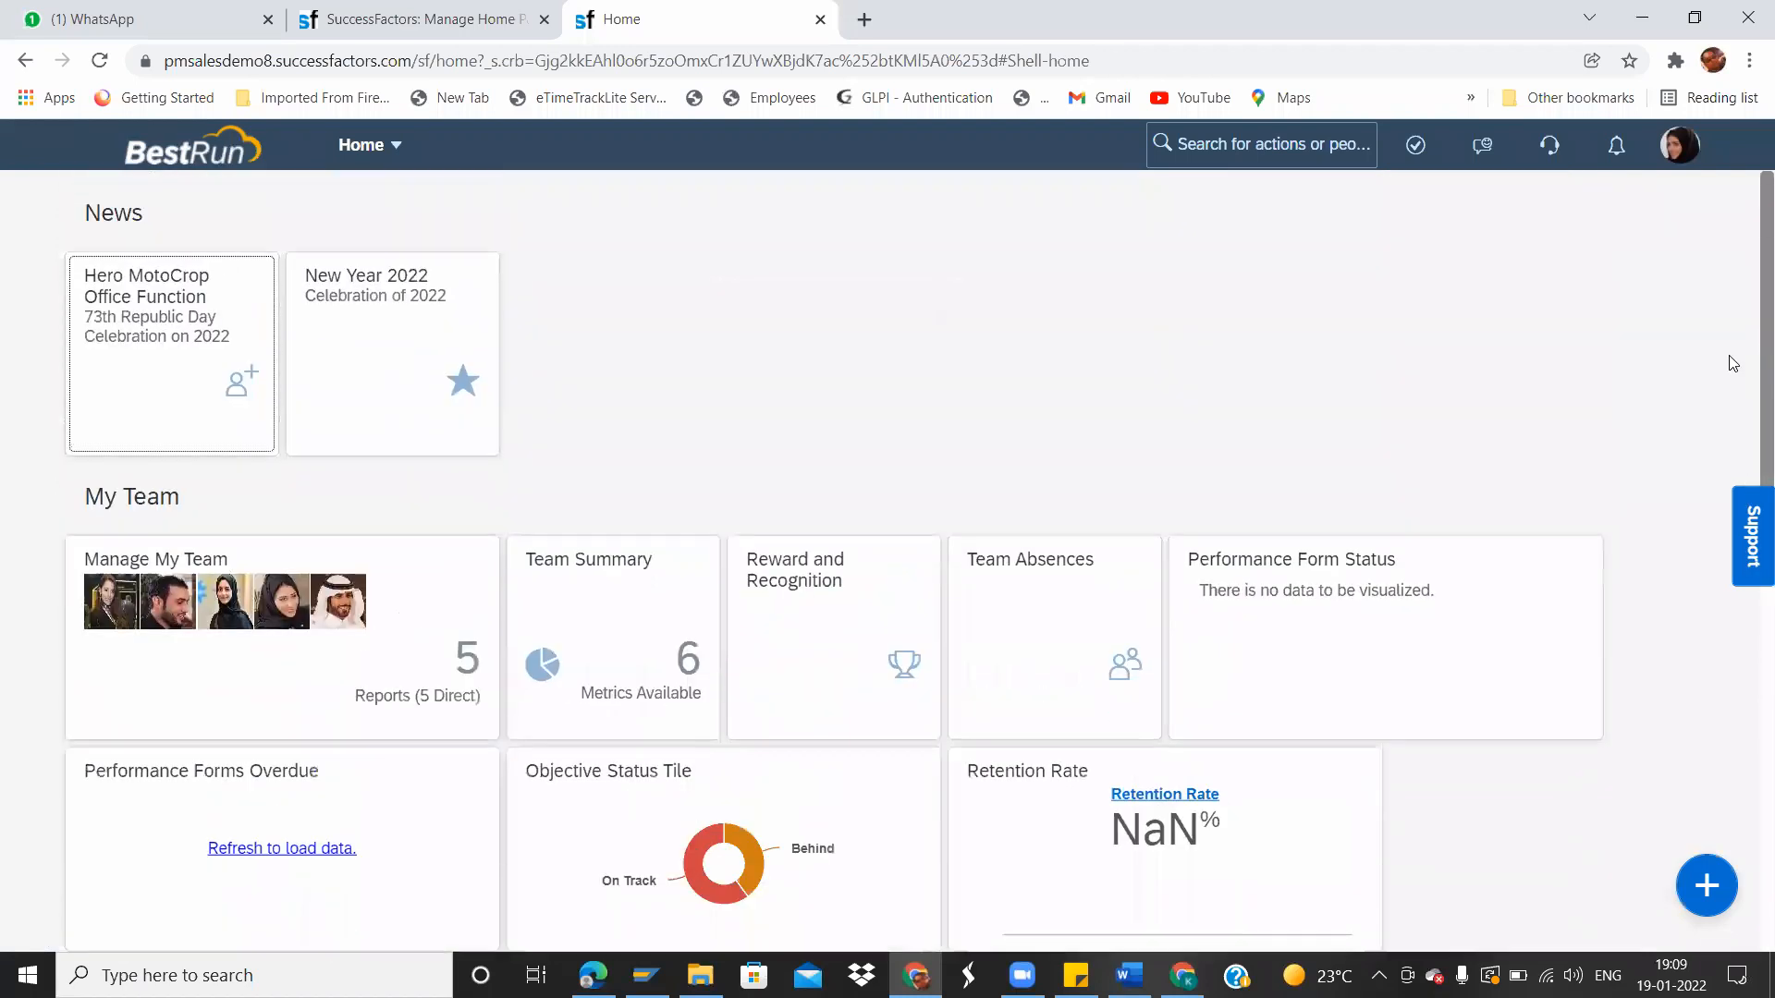
Open Personalize Homepage for the proxied user and look over the pinned tiles in the Tile Catalog.
click(1676, 137)
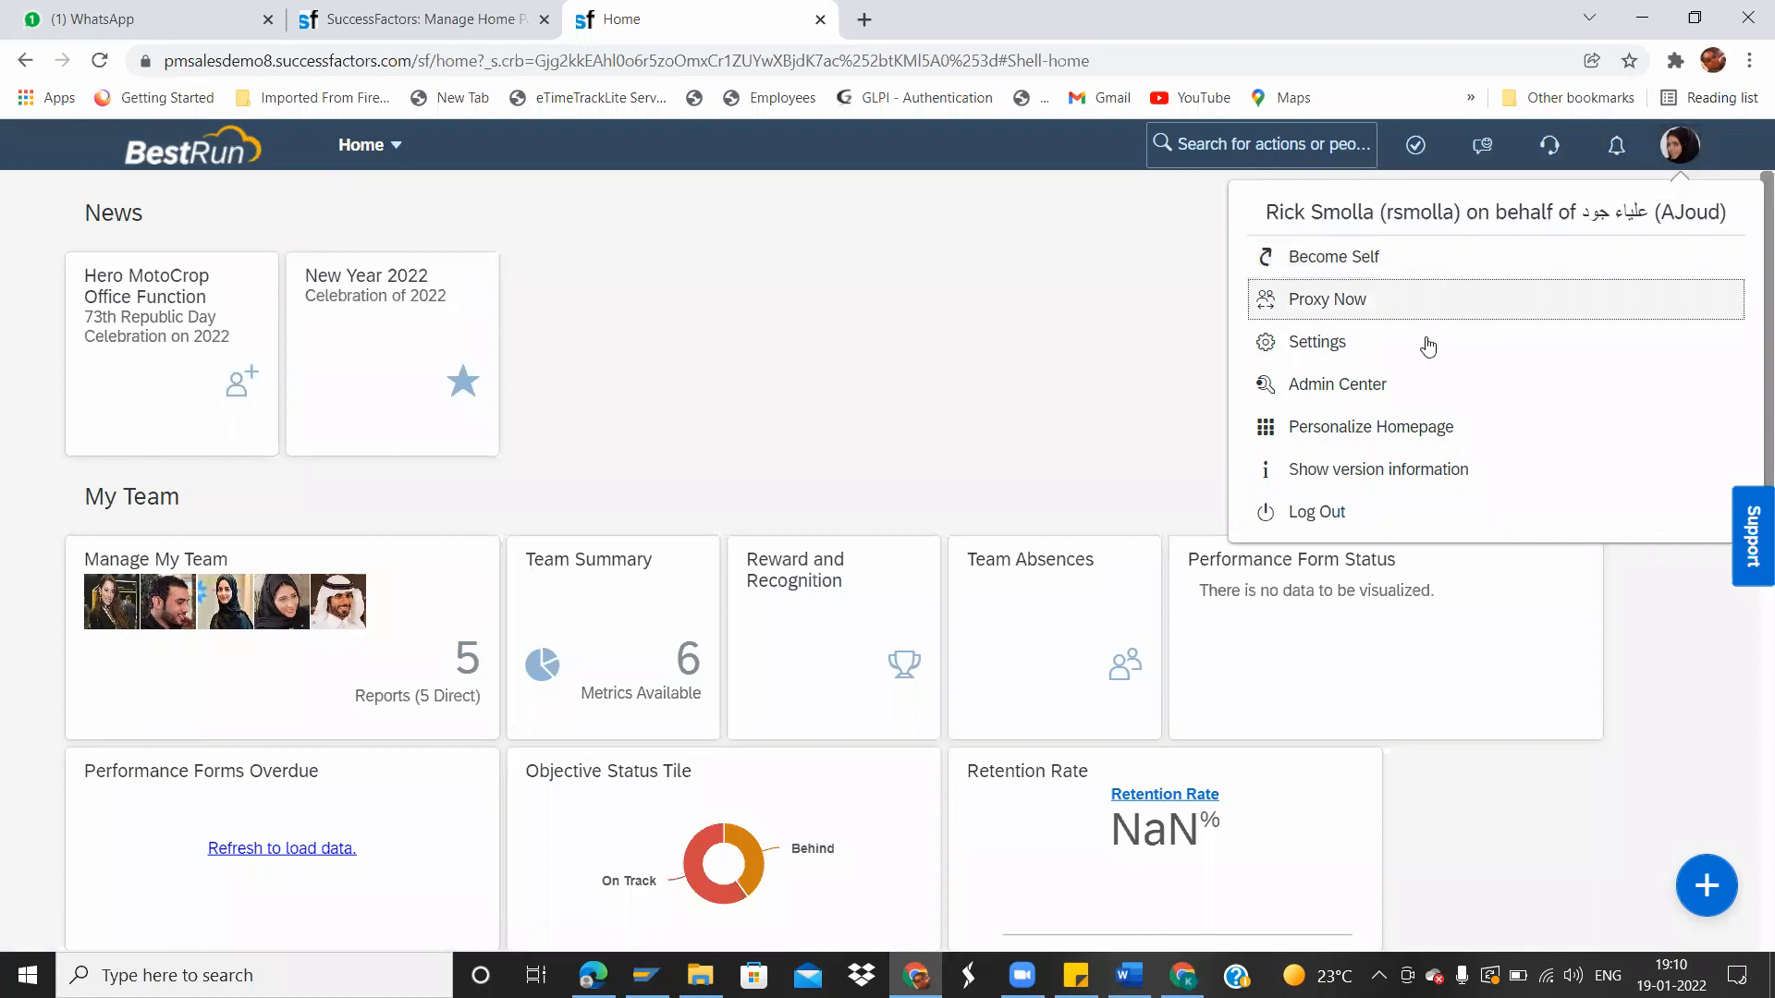
click(1372, 426)
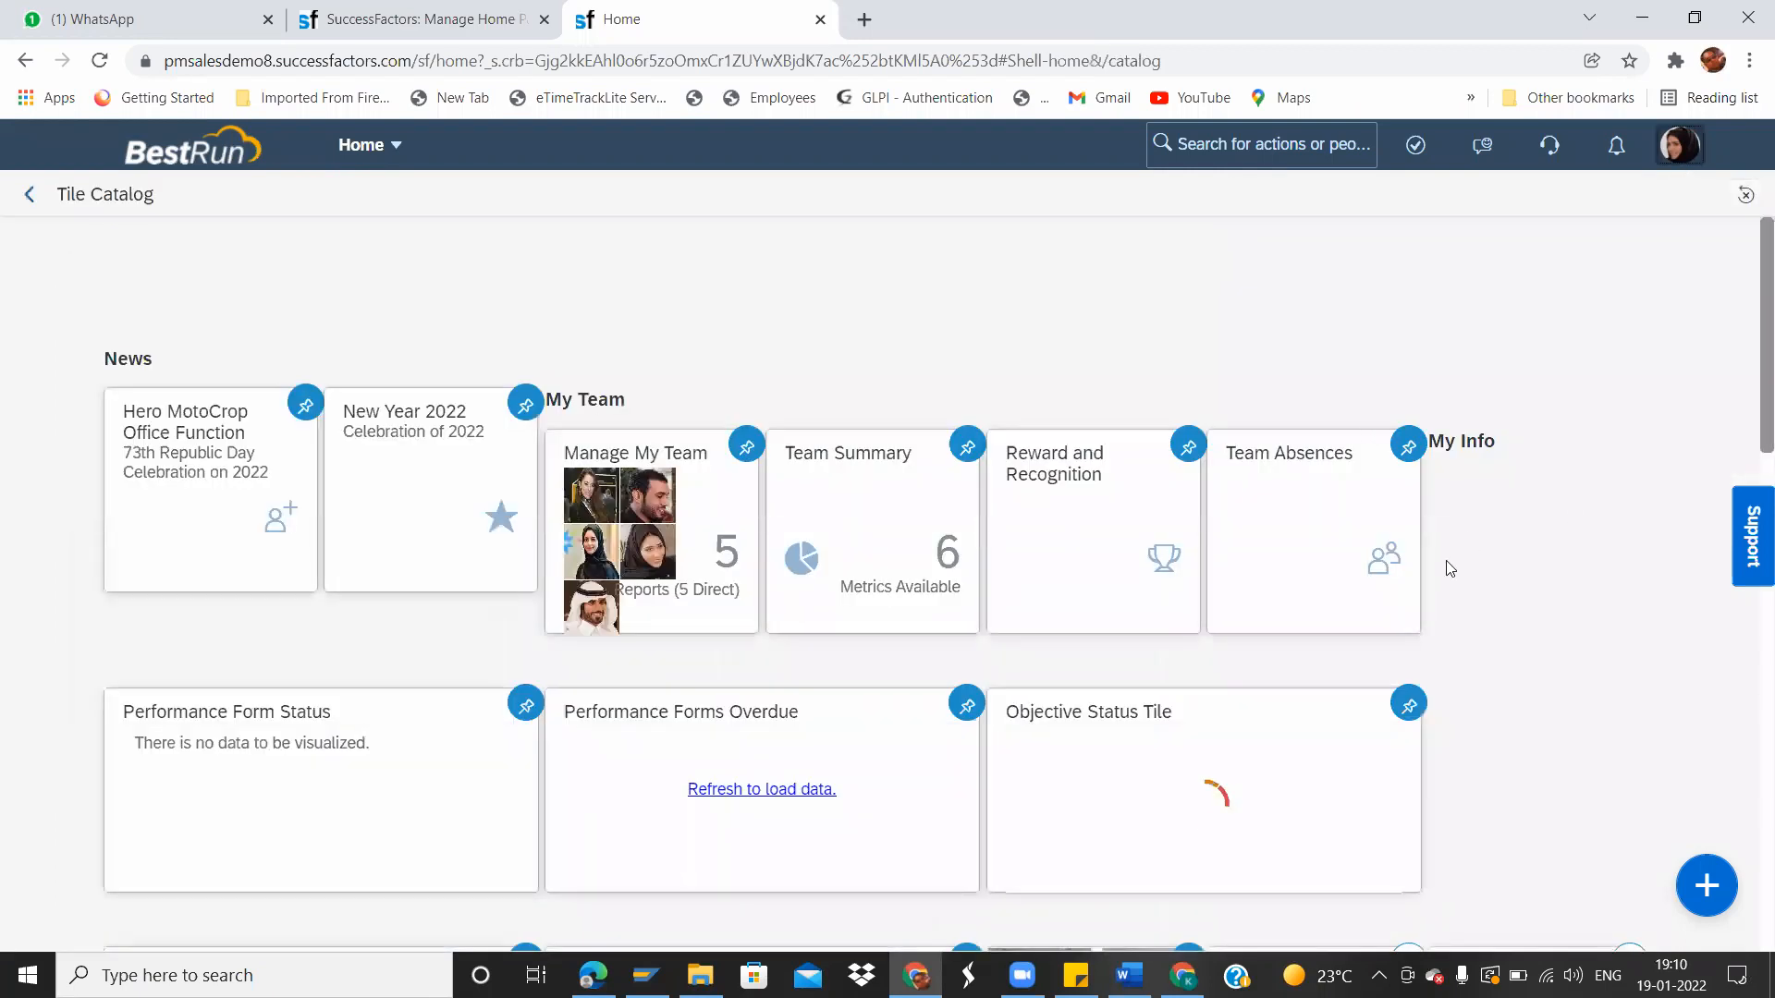
scroll(1749, 415, down, 2)
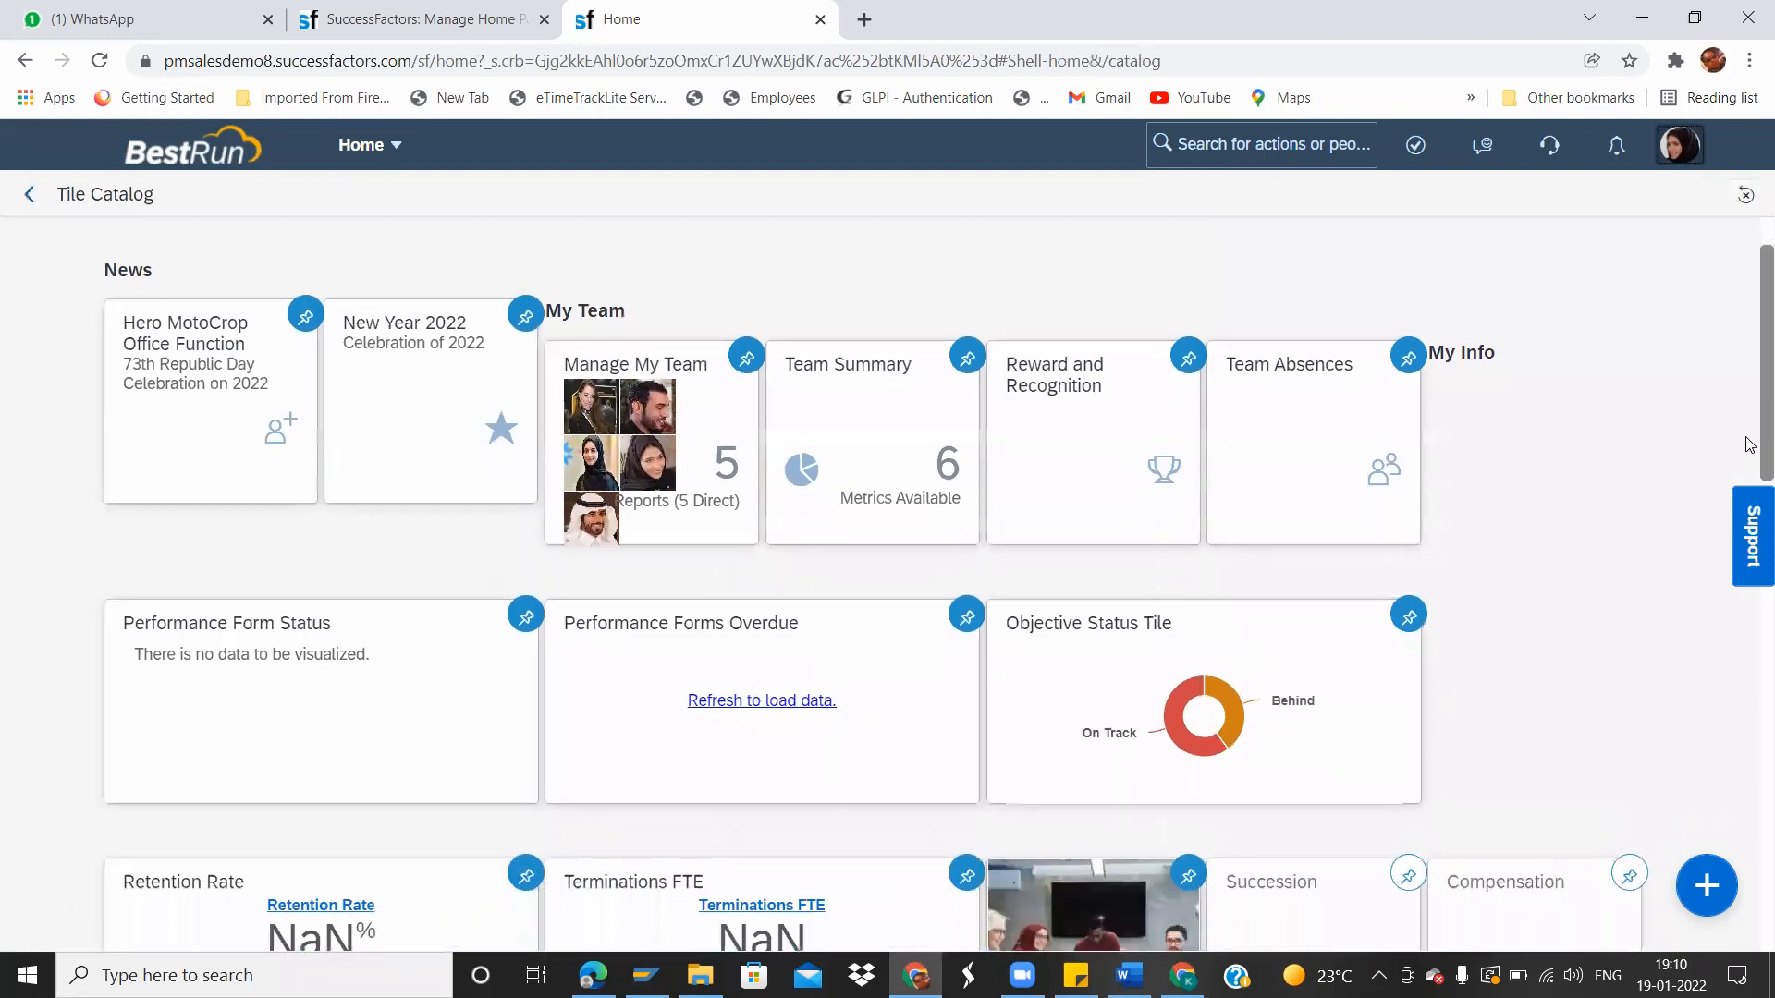
scroll(1750, 439, up, 1)
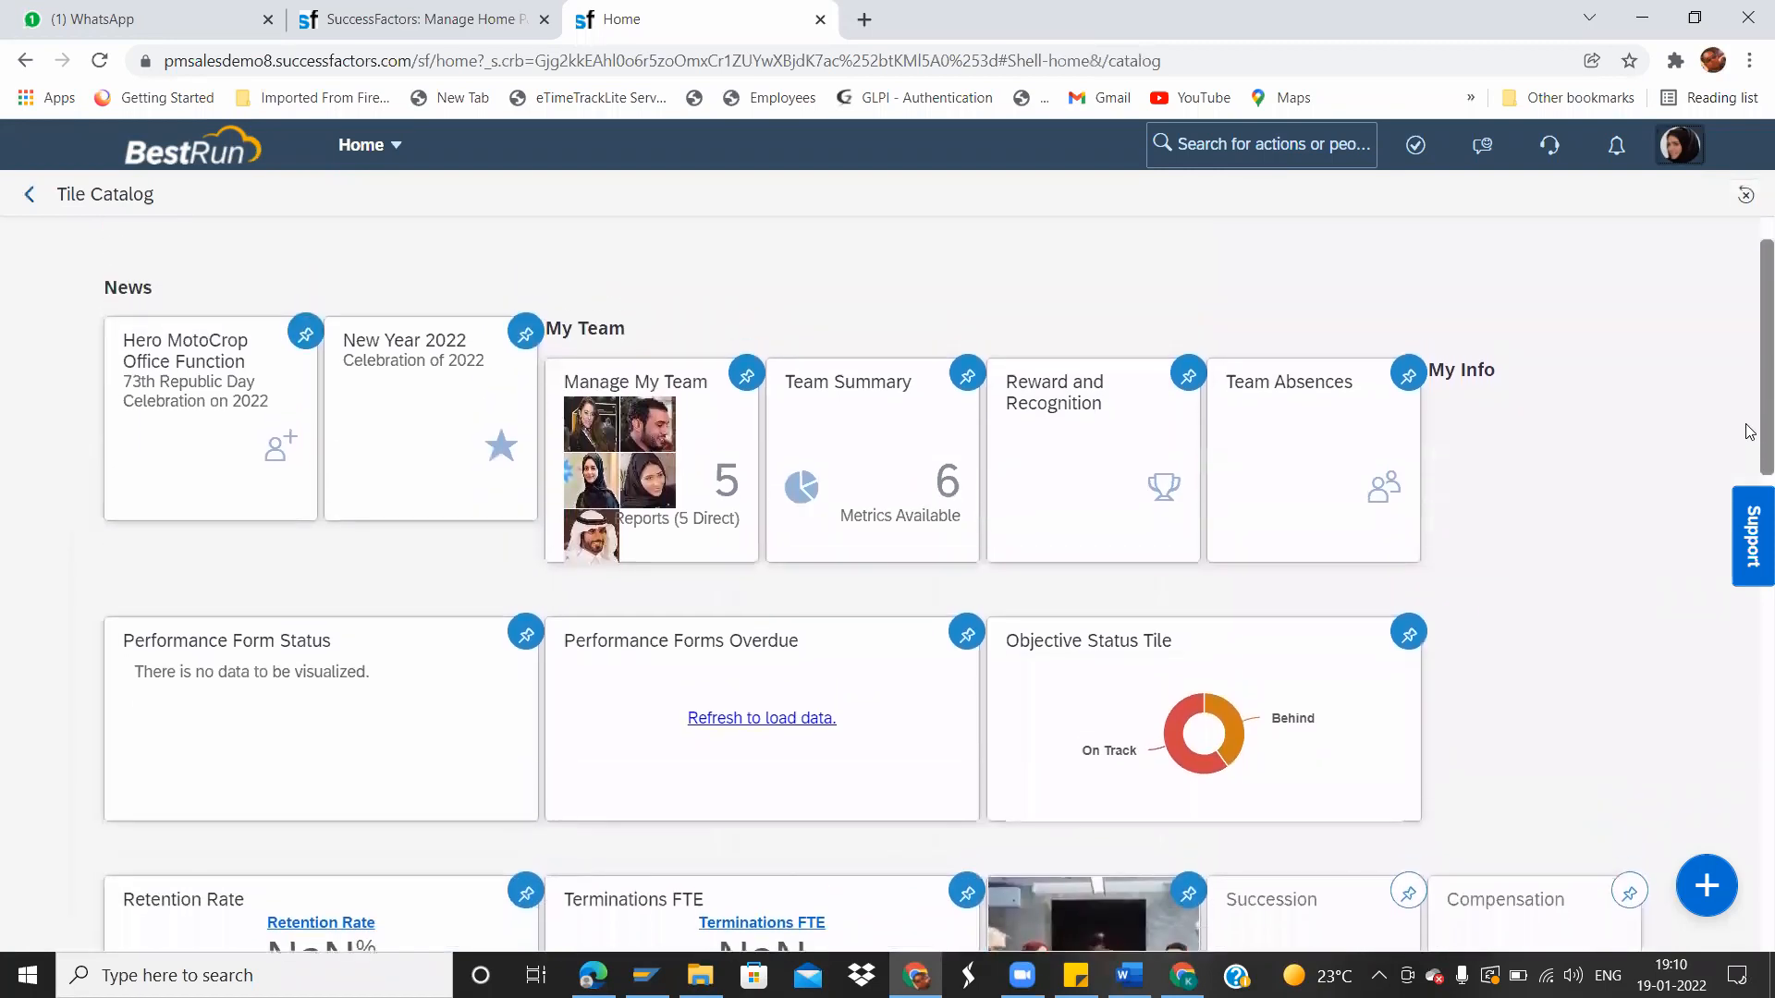
drag(1746, 432, 1671, 334)
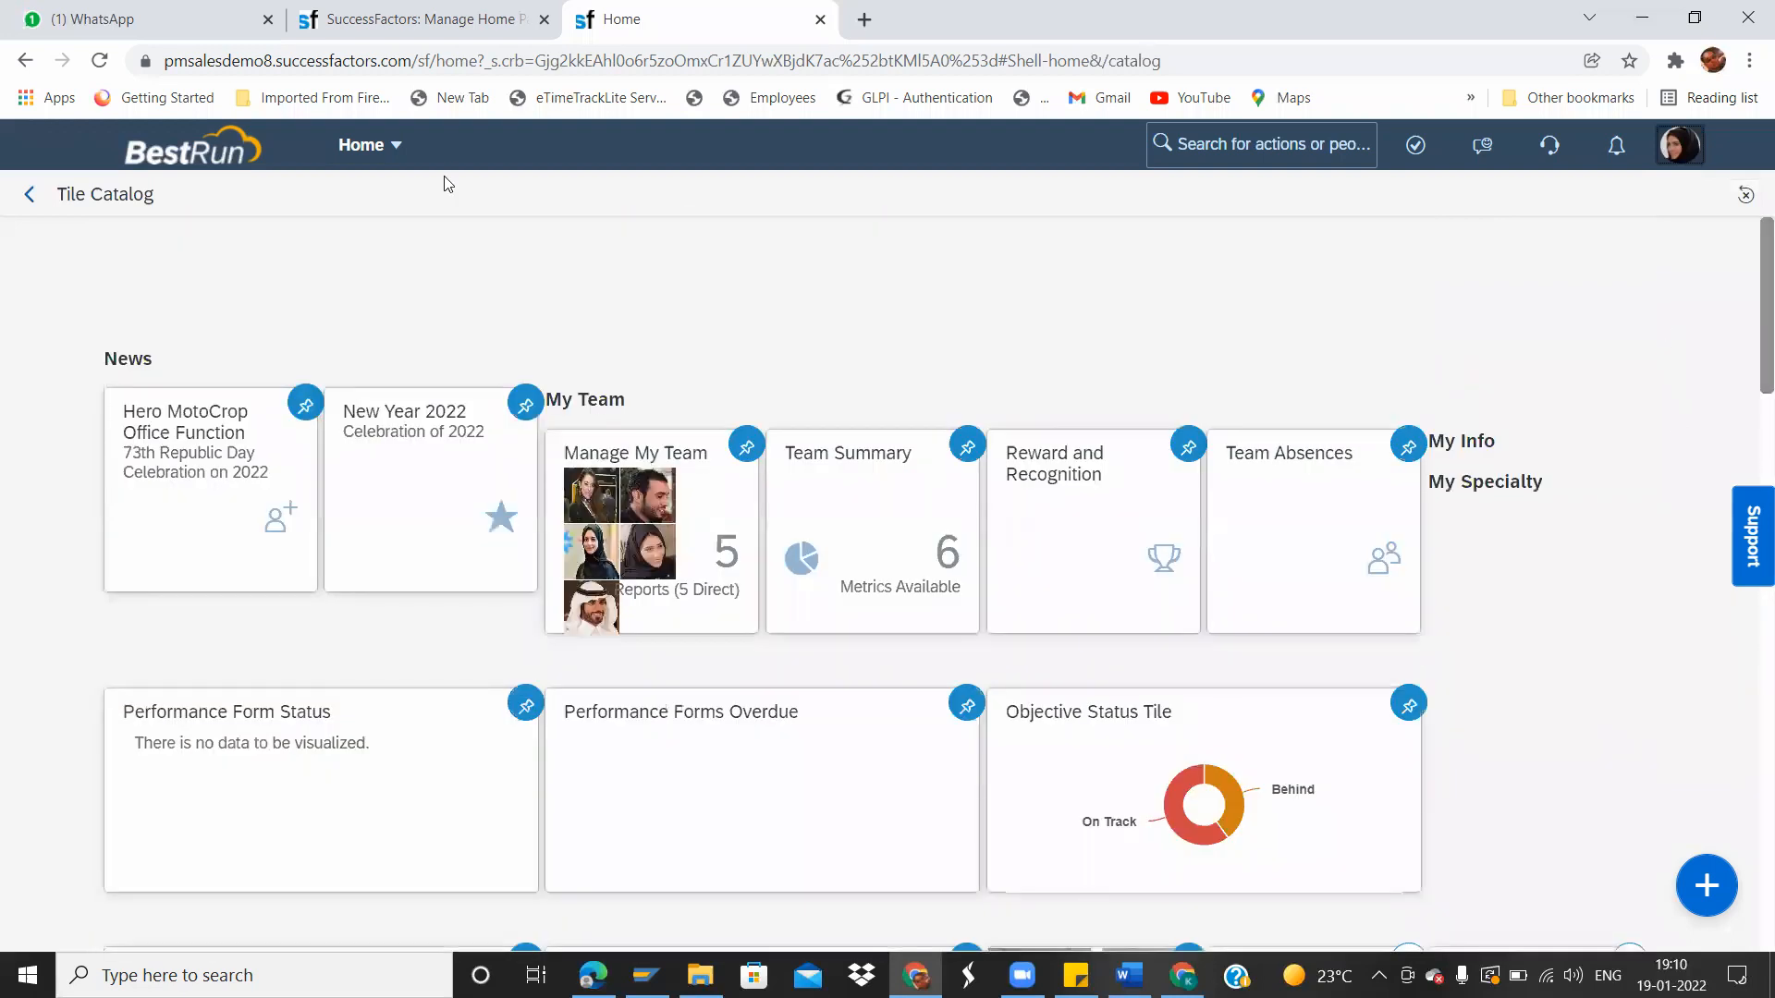
Return to the proxied user's Home page and review the My Team and My Info tiles.
click(365, 146)
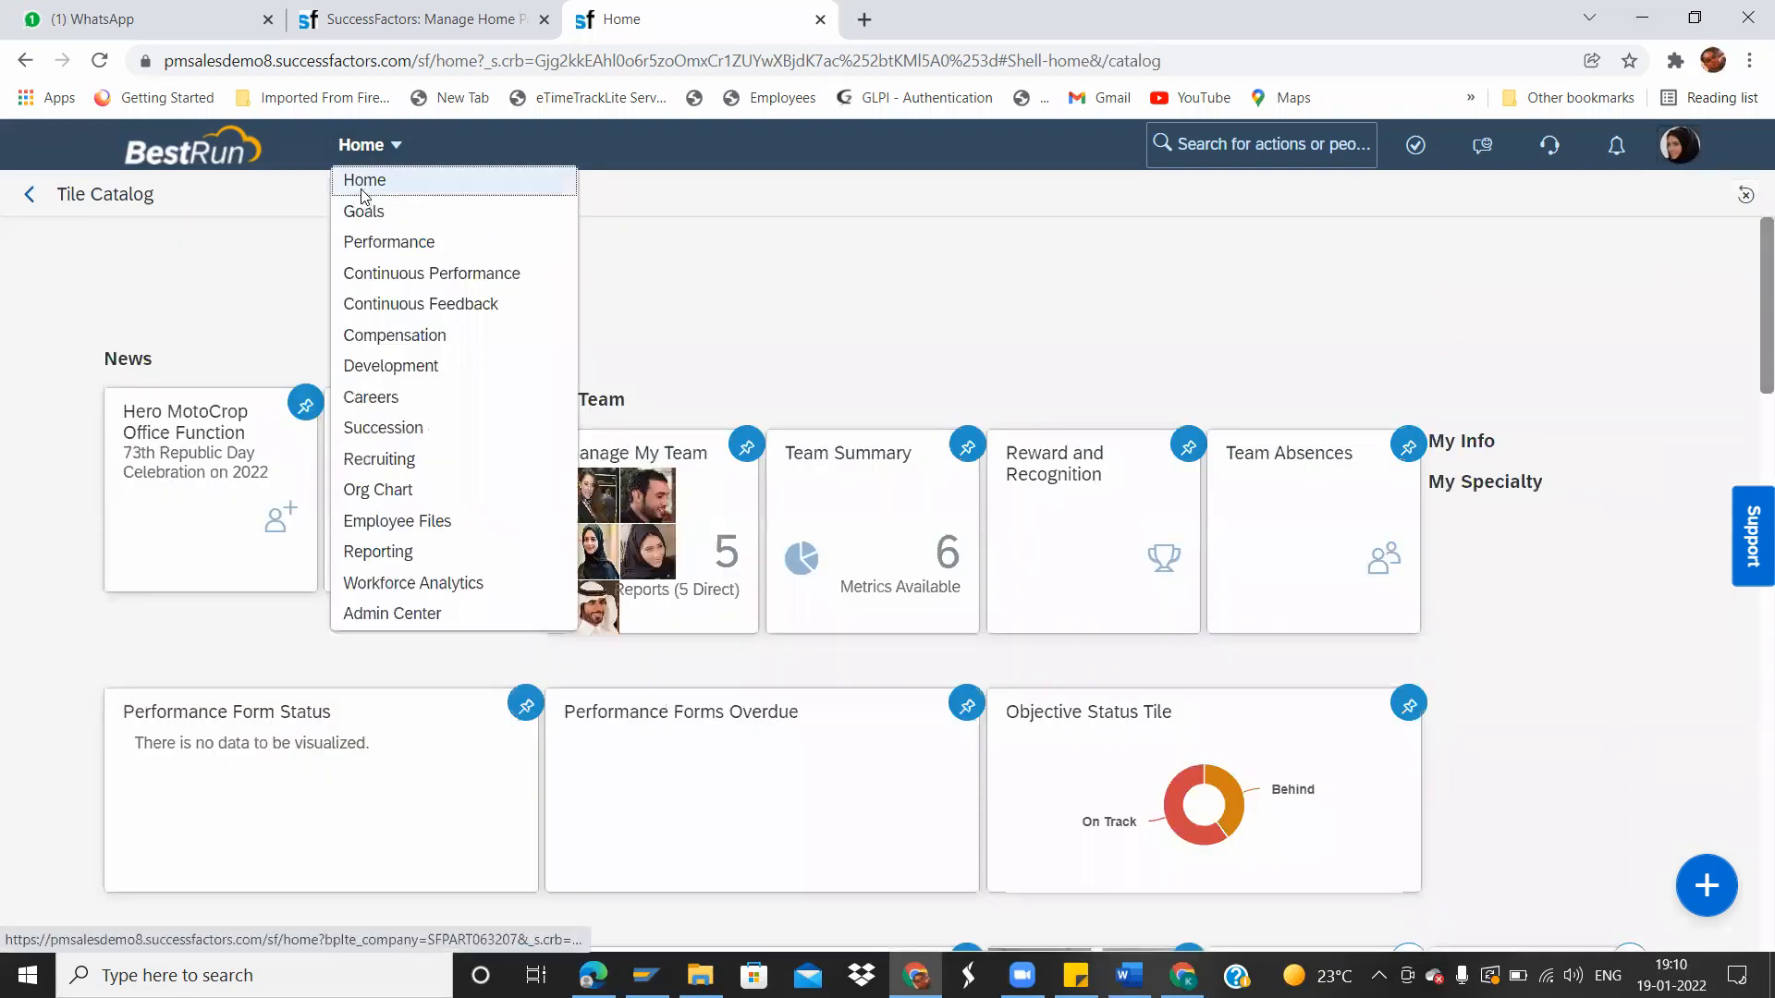
click(364, 195)
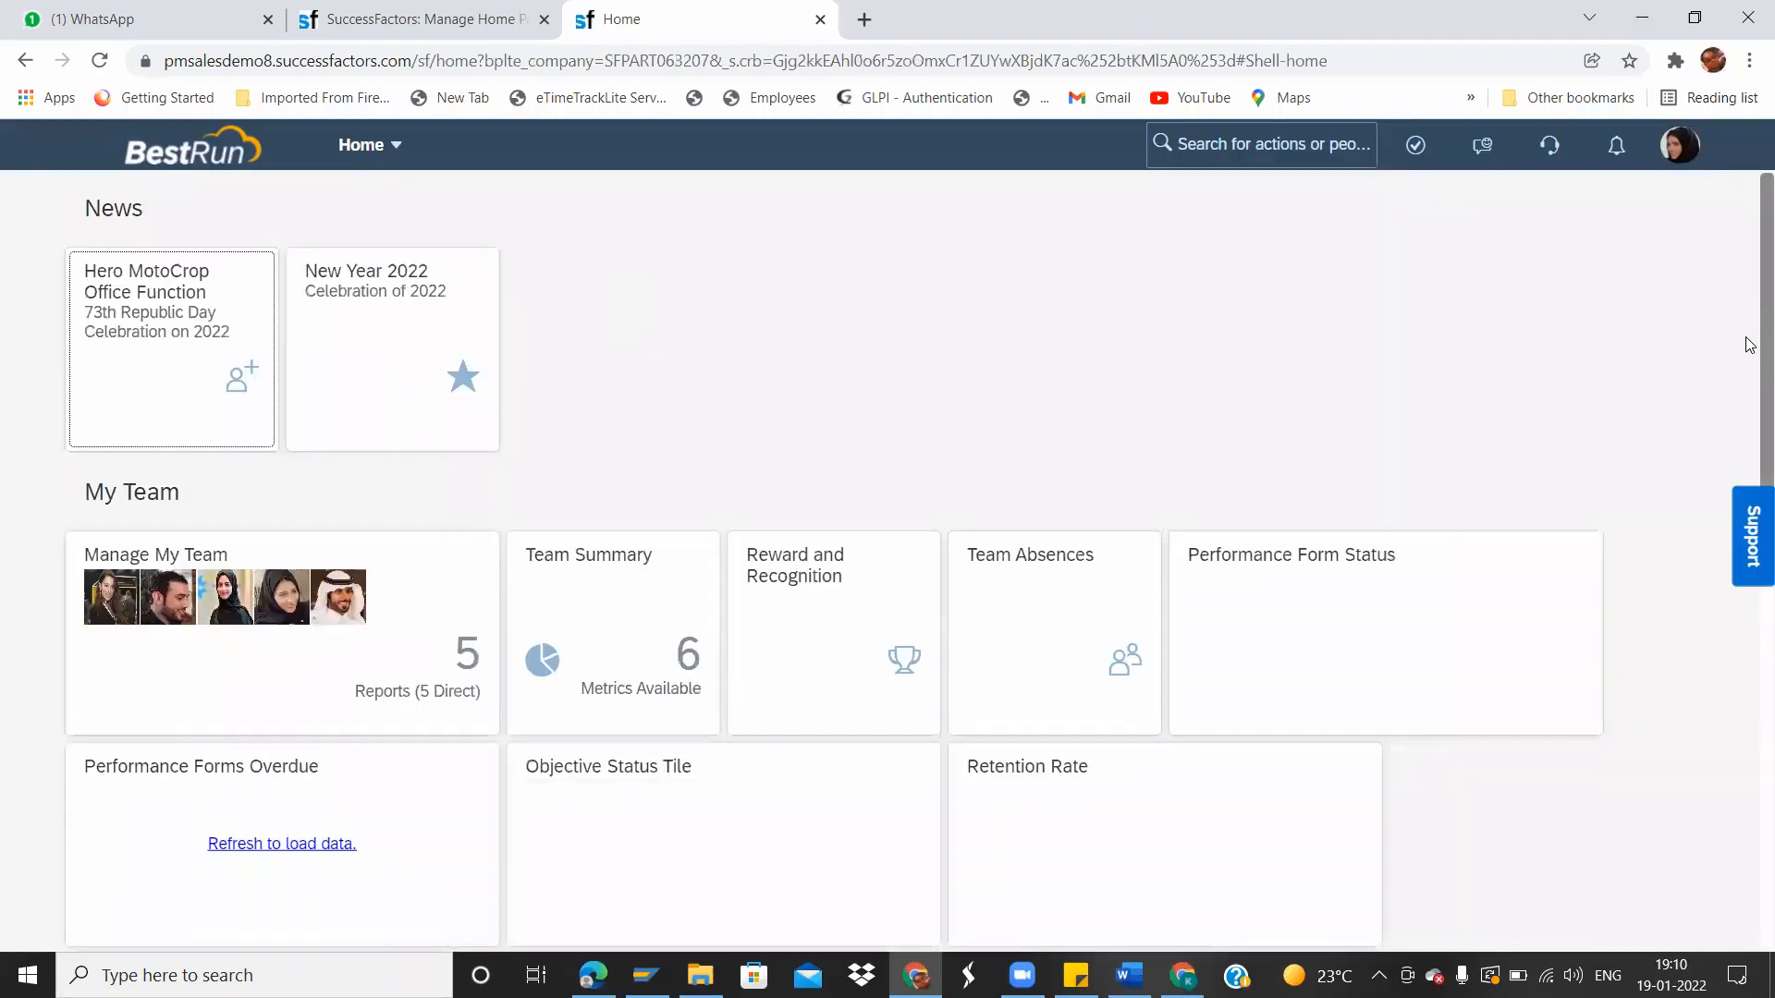
scroll(1748, 477, down, 3)
scroll(1748, 477, down, 5)
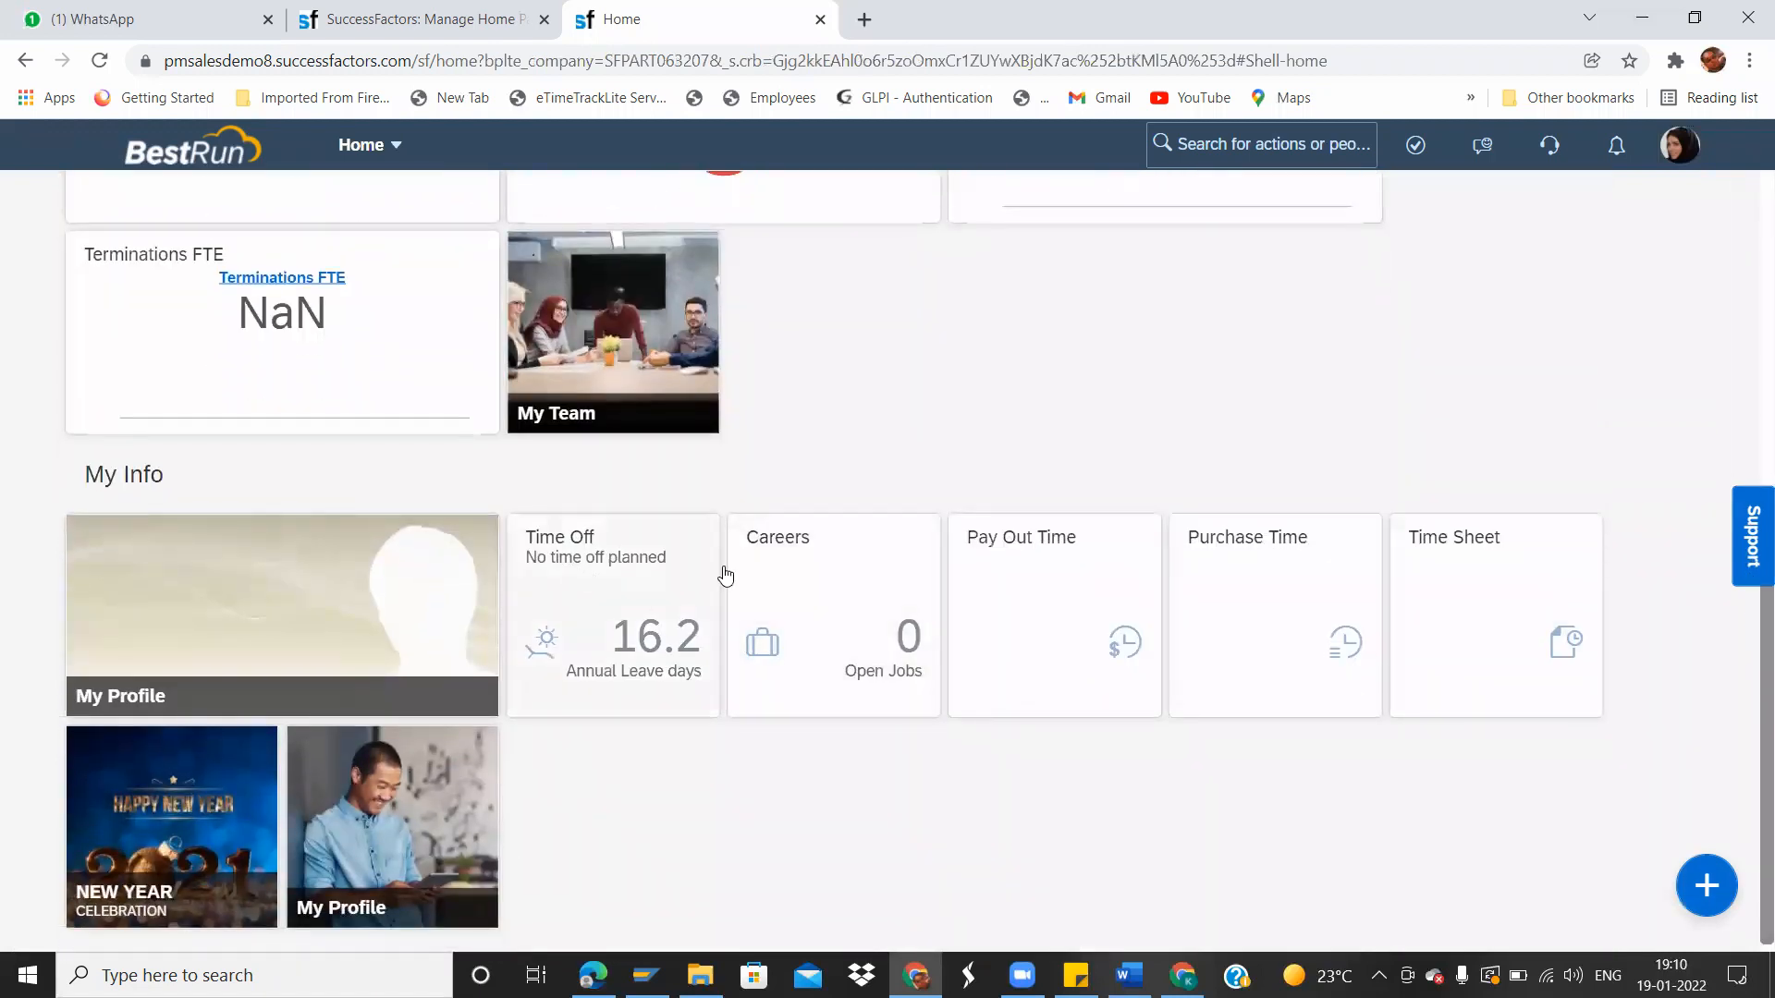
scroll(1748, 645, up, 8)
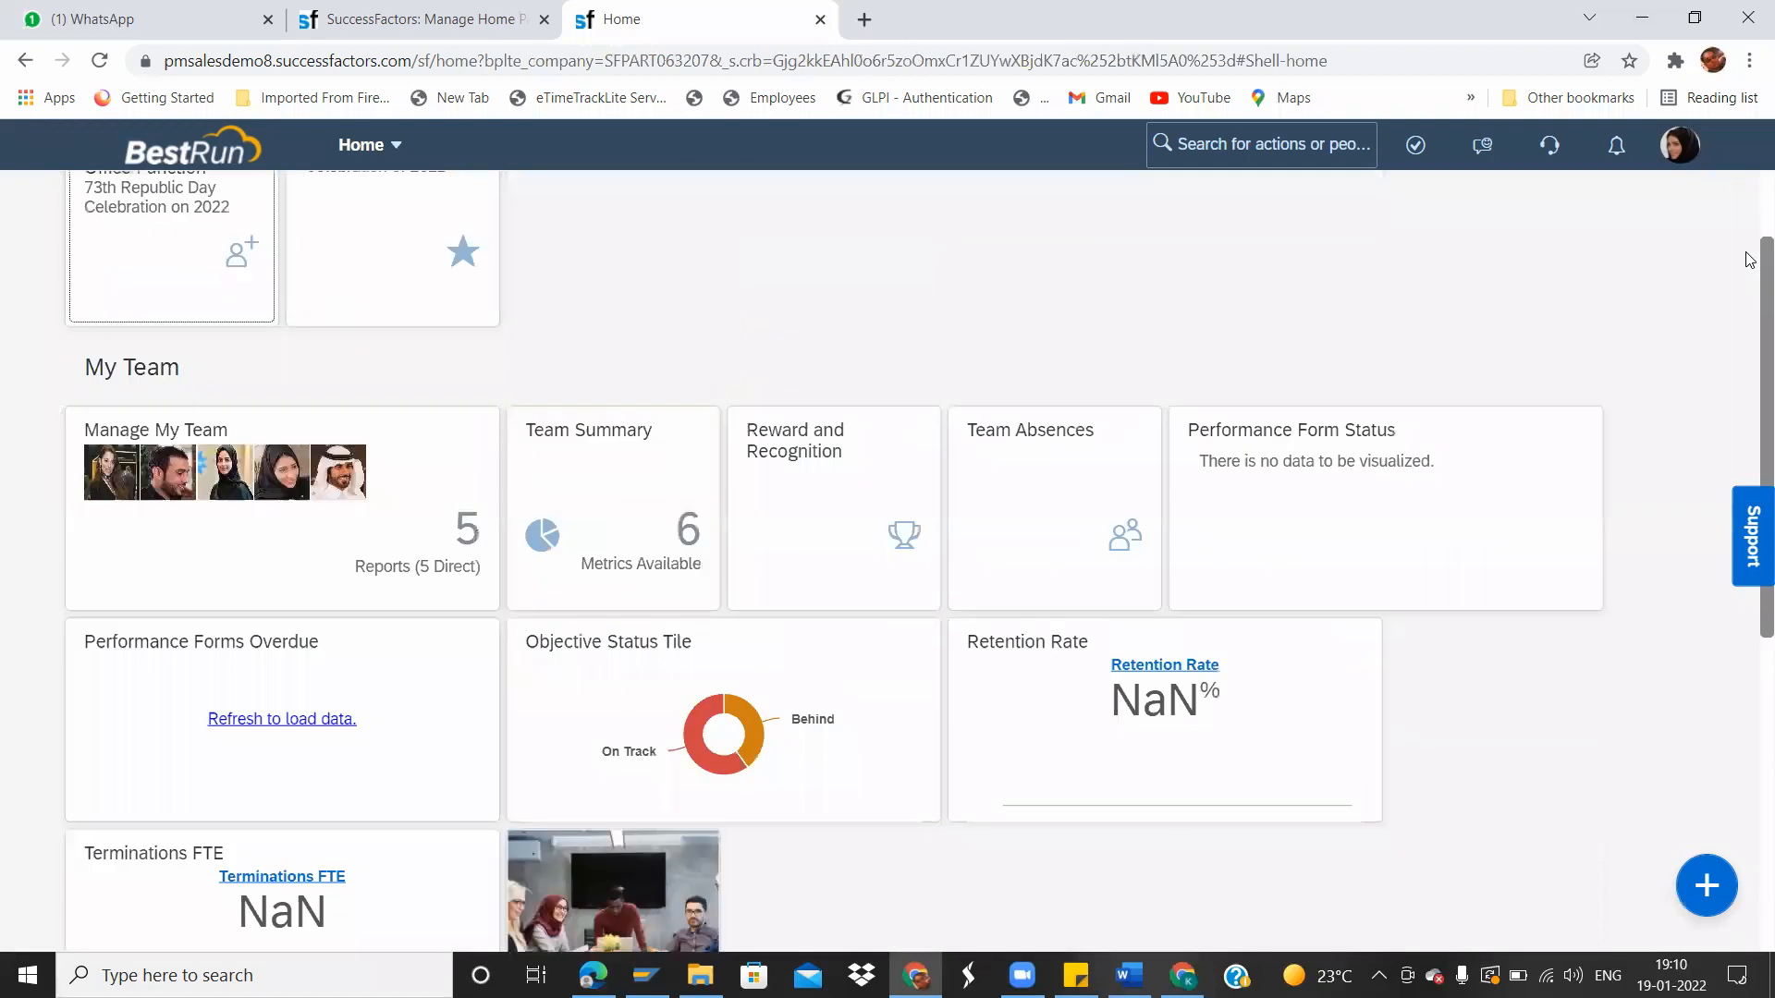
Reopen Personalize Homepage and unpin the Time Off tile from the My Info group.
click(1680, 146)
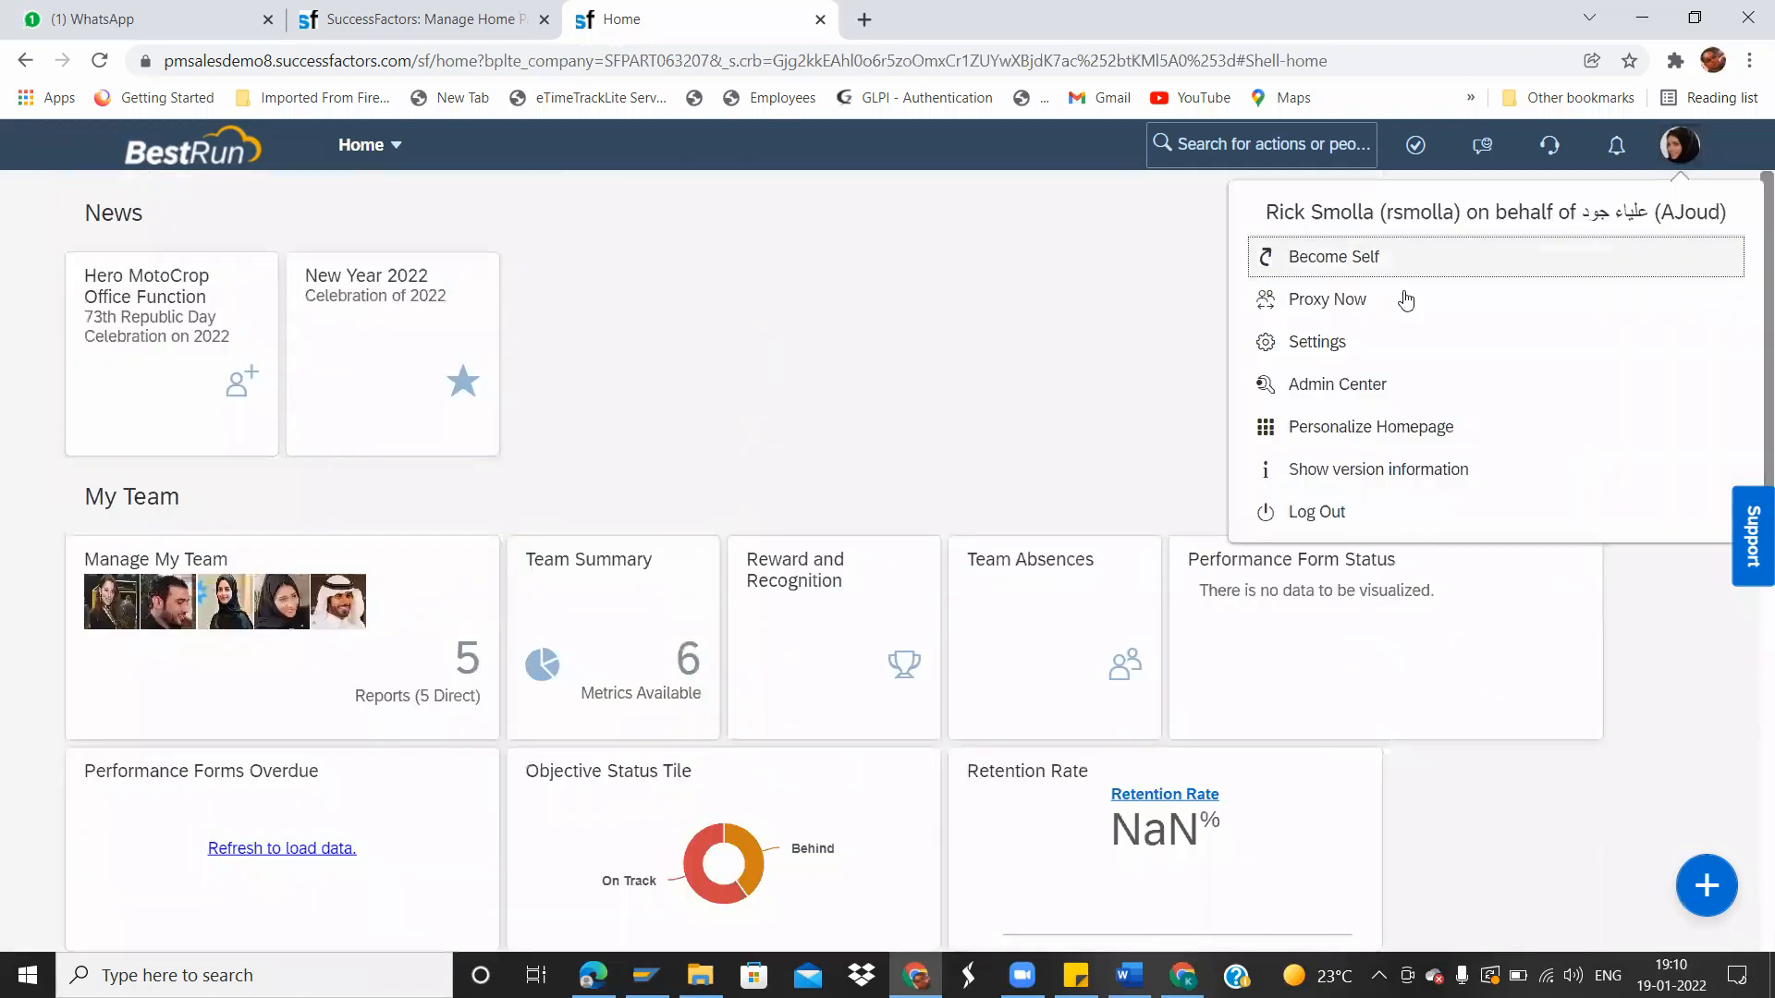
click(1372, 434)
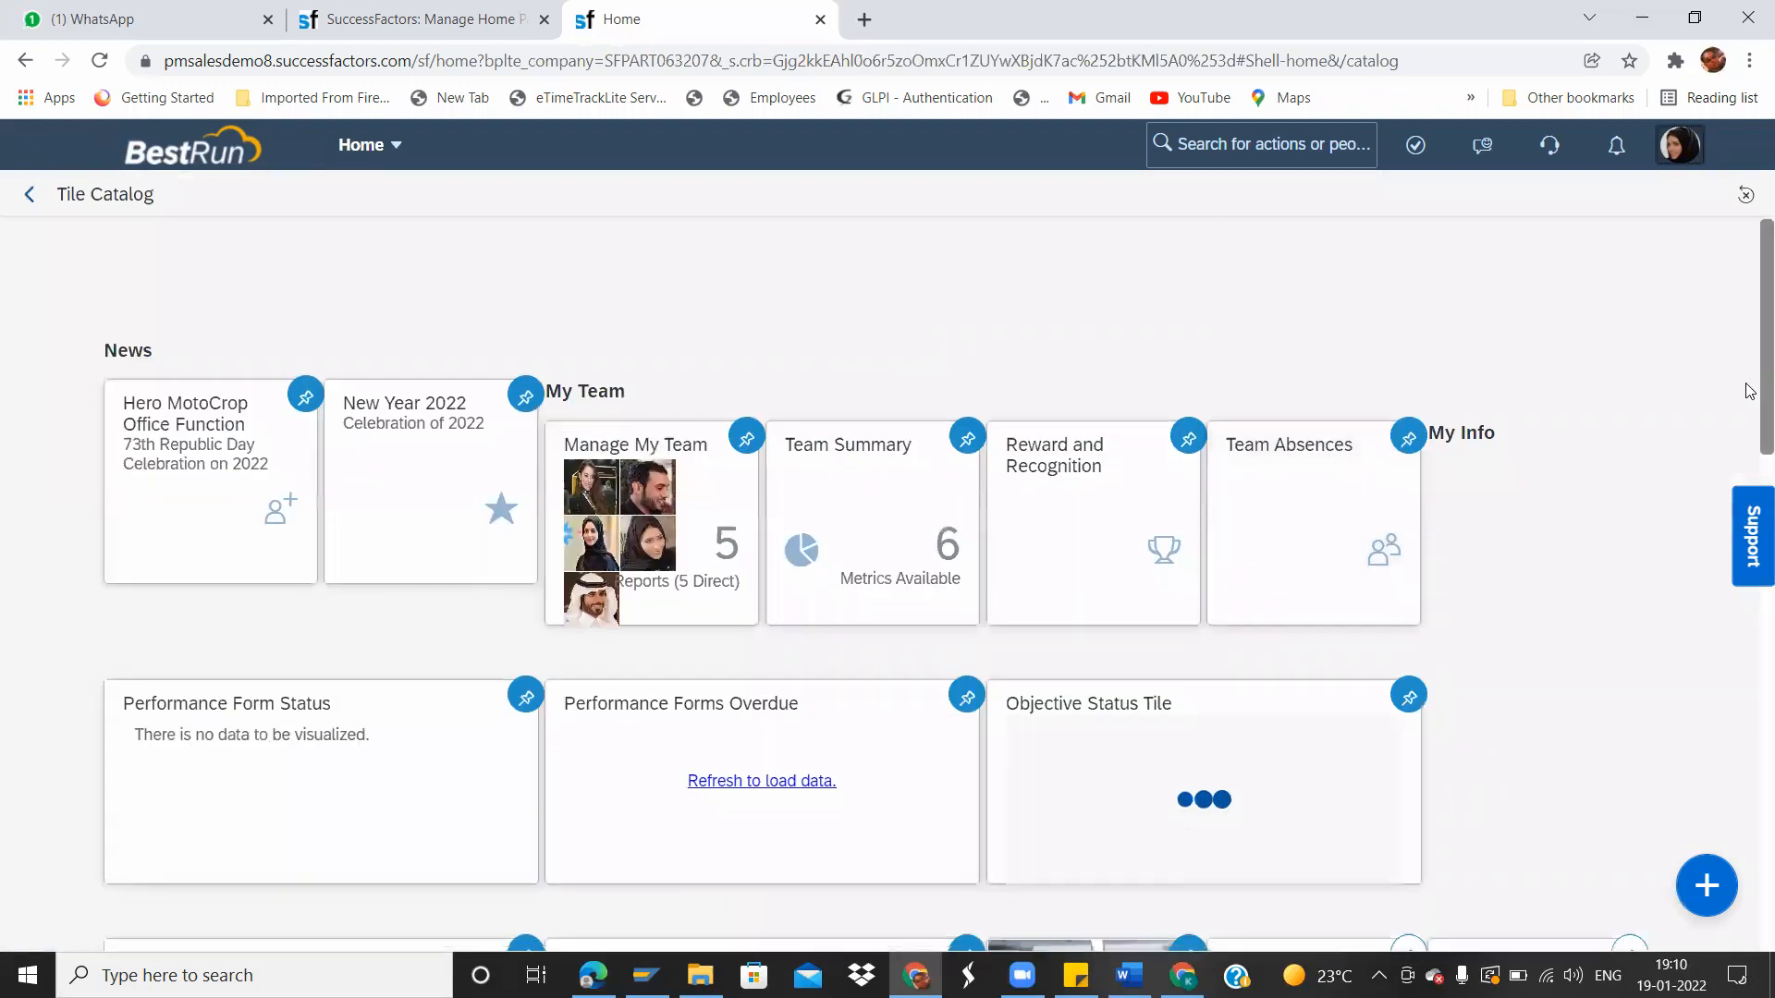
scroll(1729, 443, down, 5)
scroll(1749, 578, down, 10)
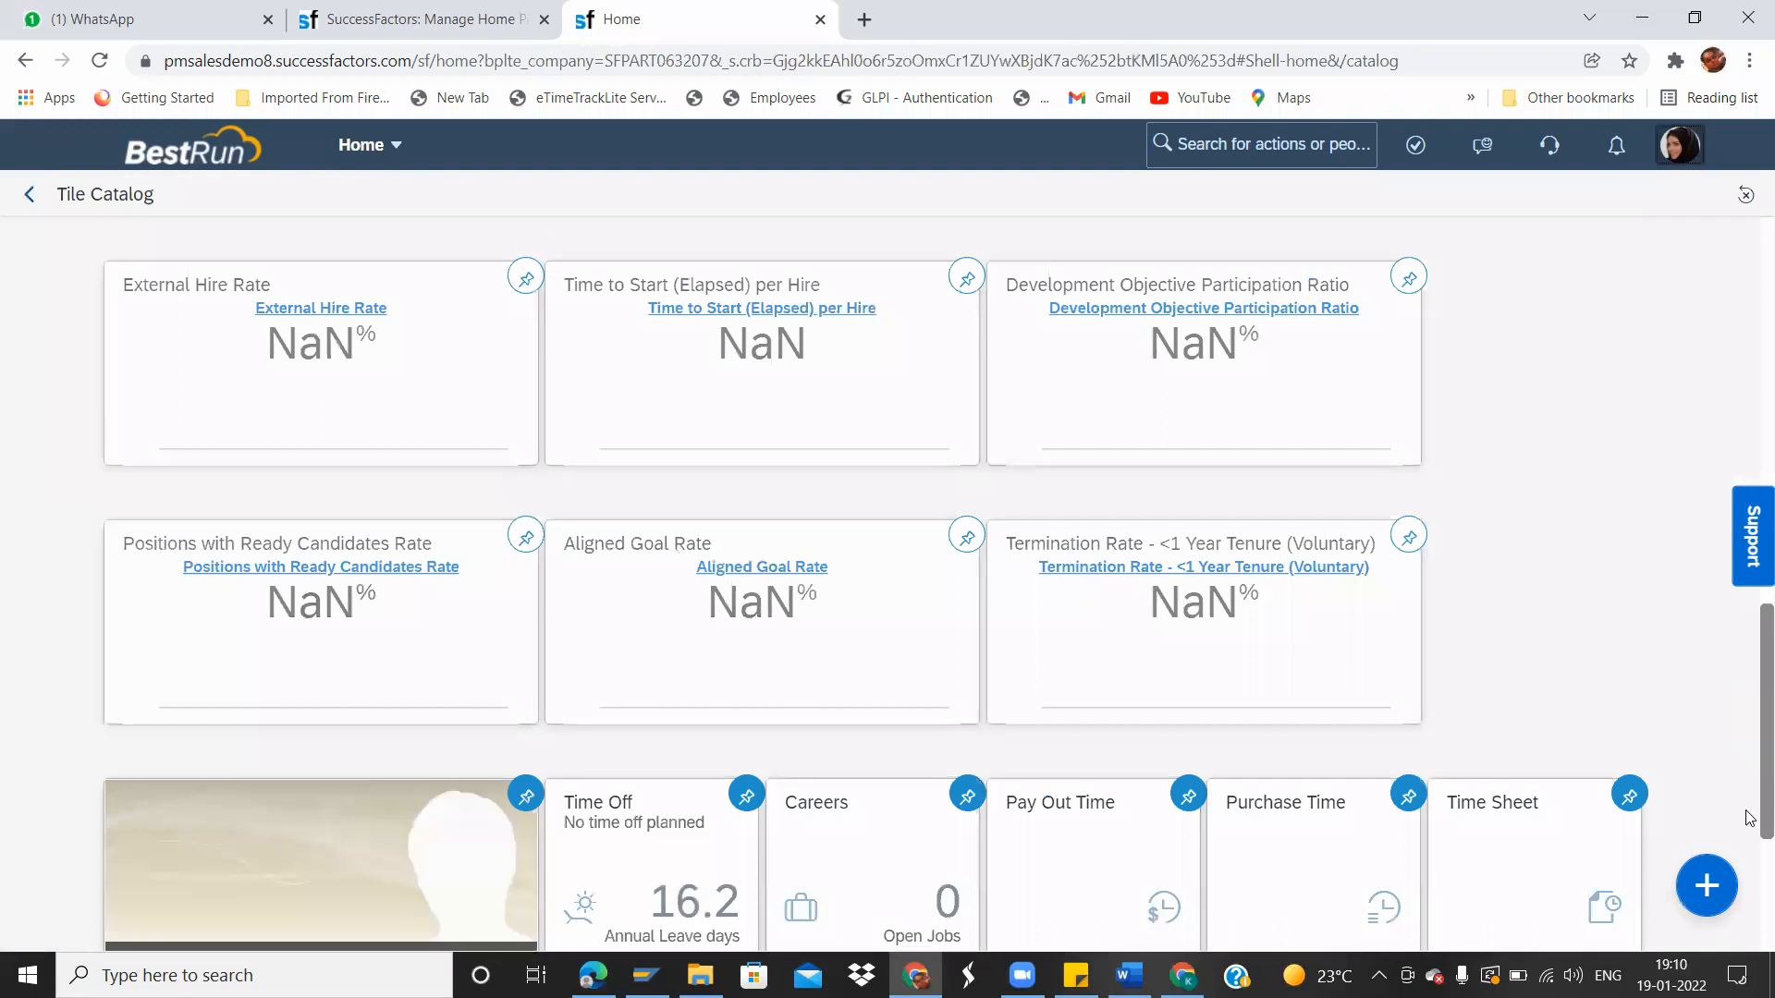
scroll(1749, 783, up, 15)
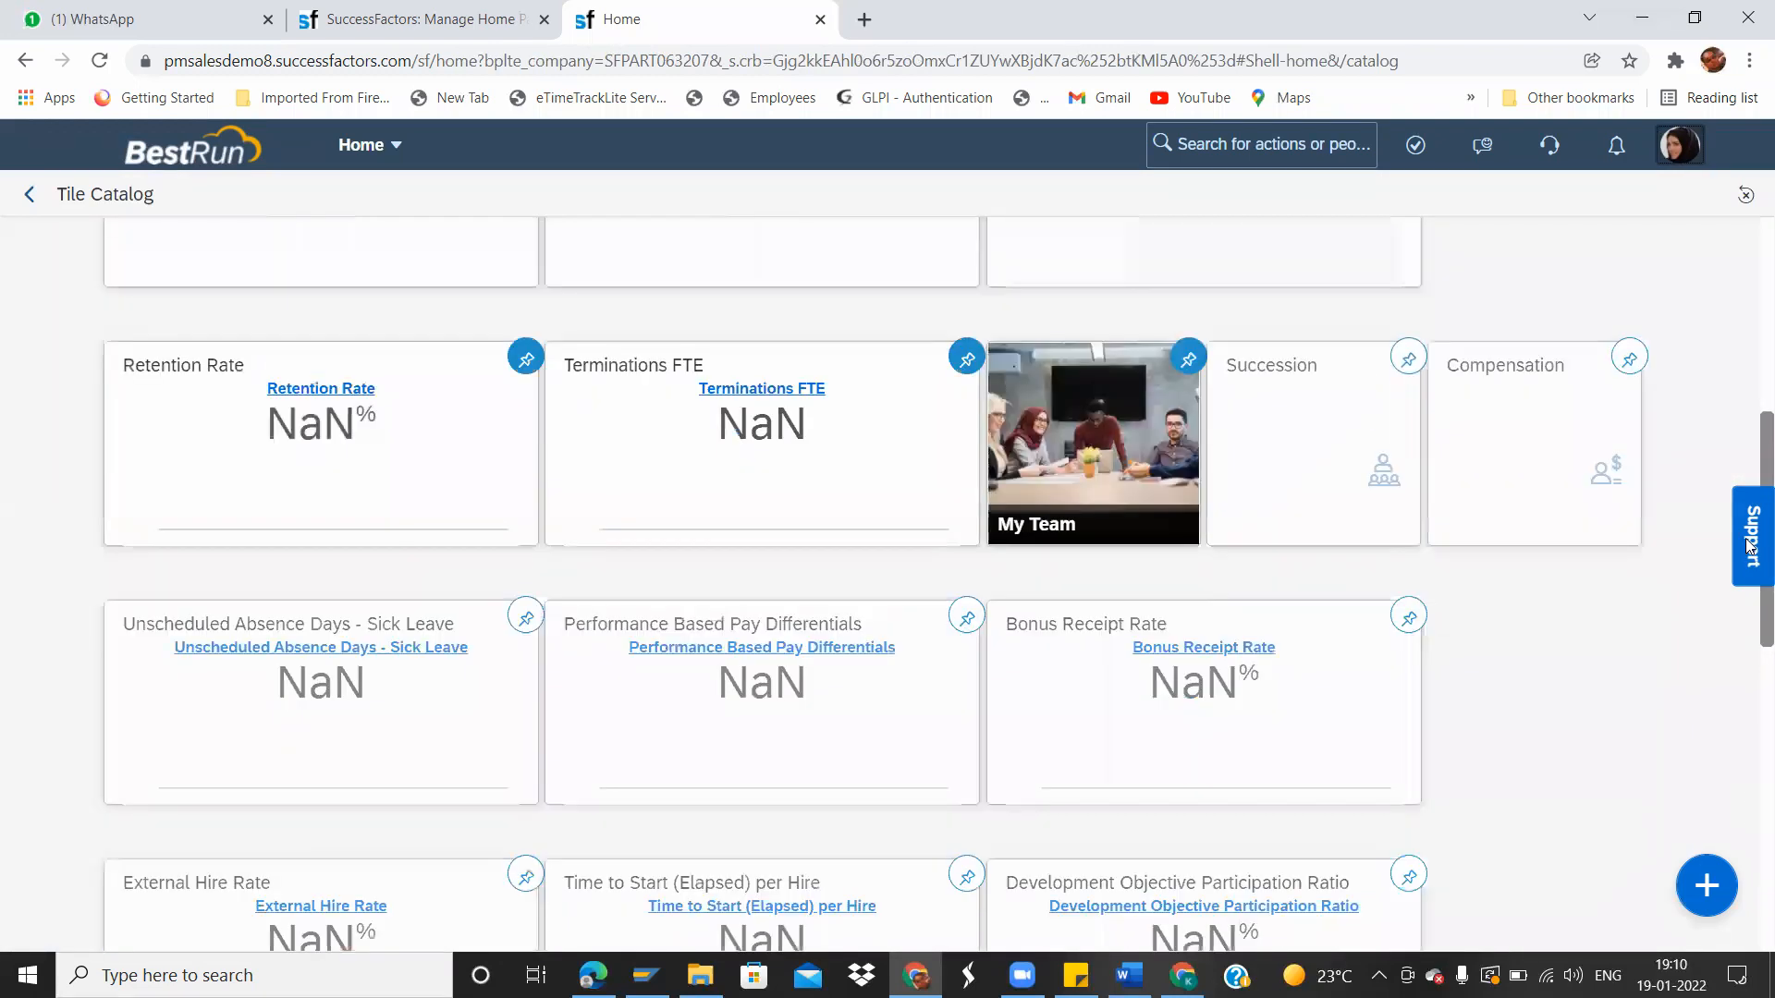
drag(1749, 271, 1749, 115)
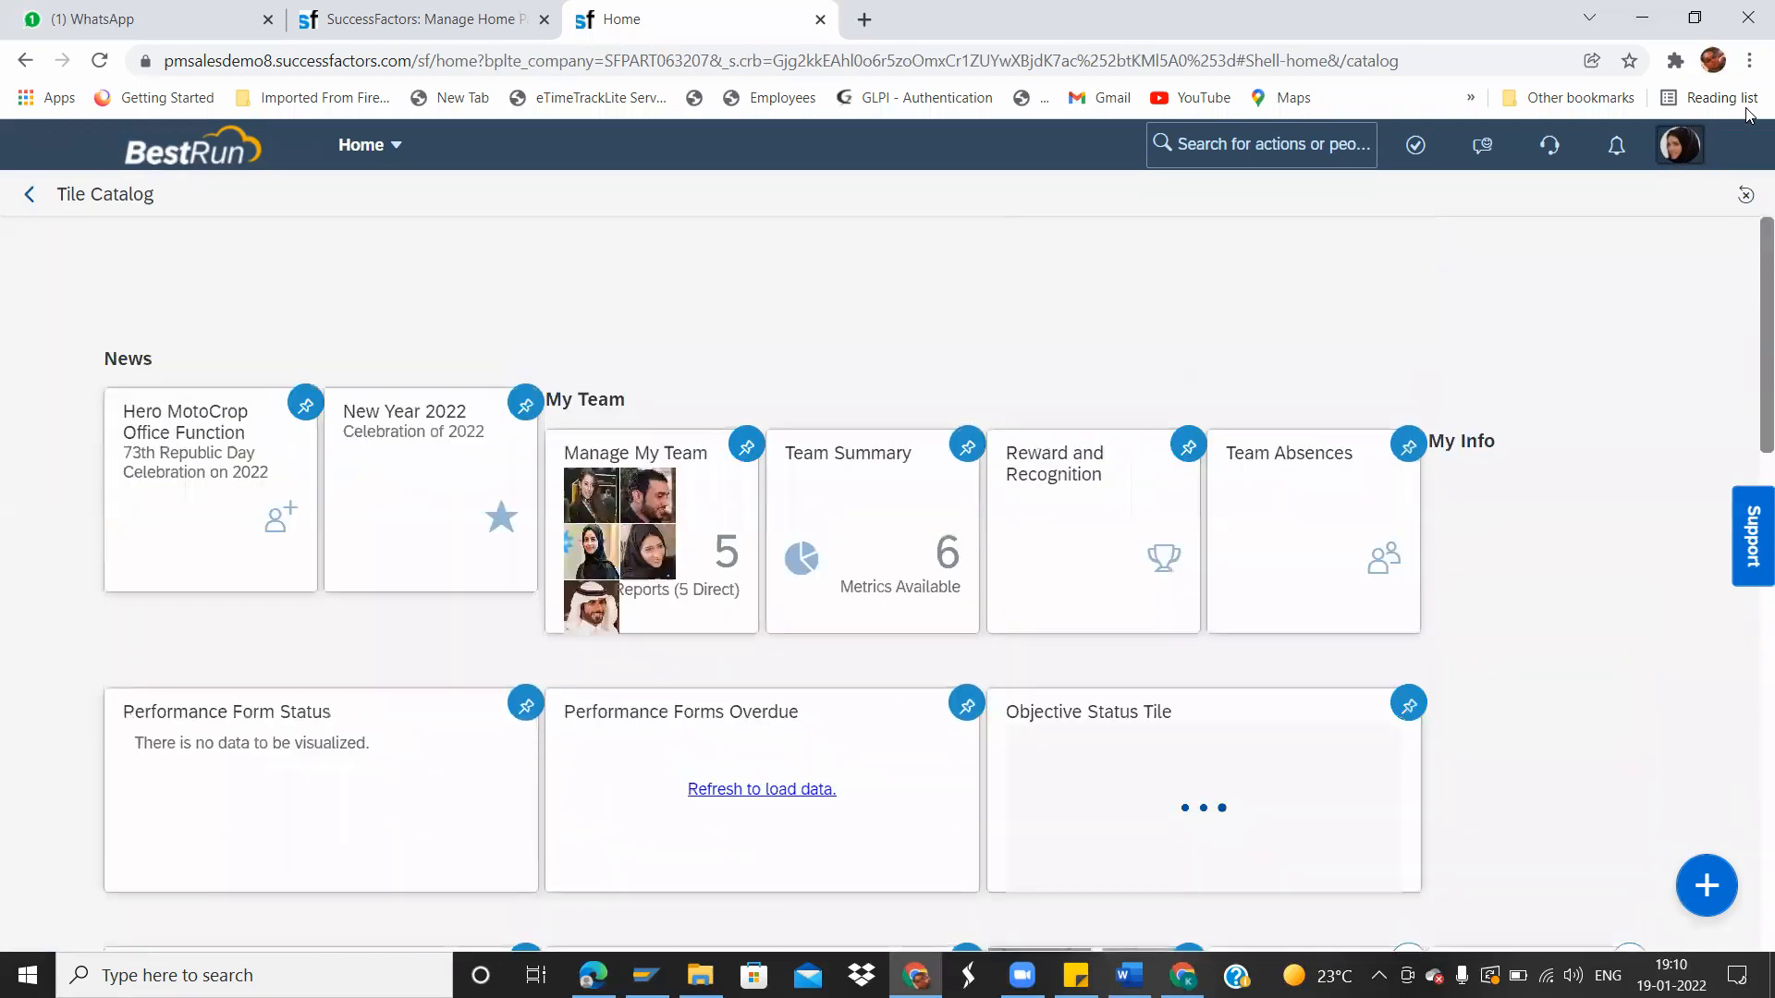
drag(1749, 377, 1749, 807)
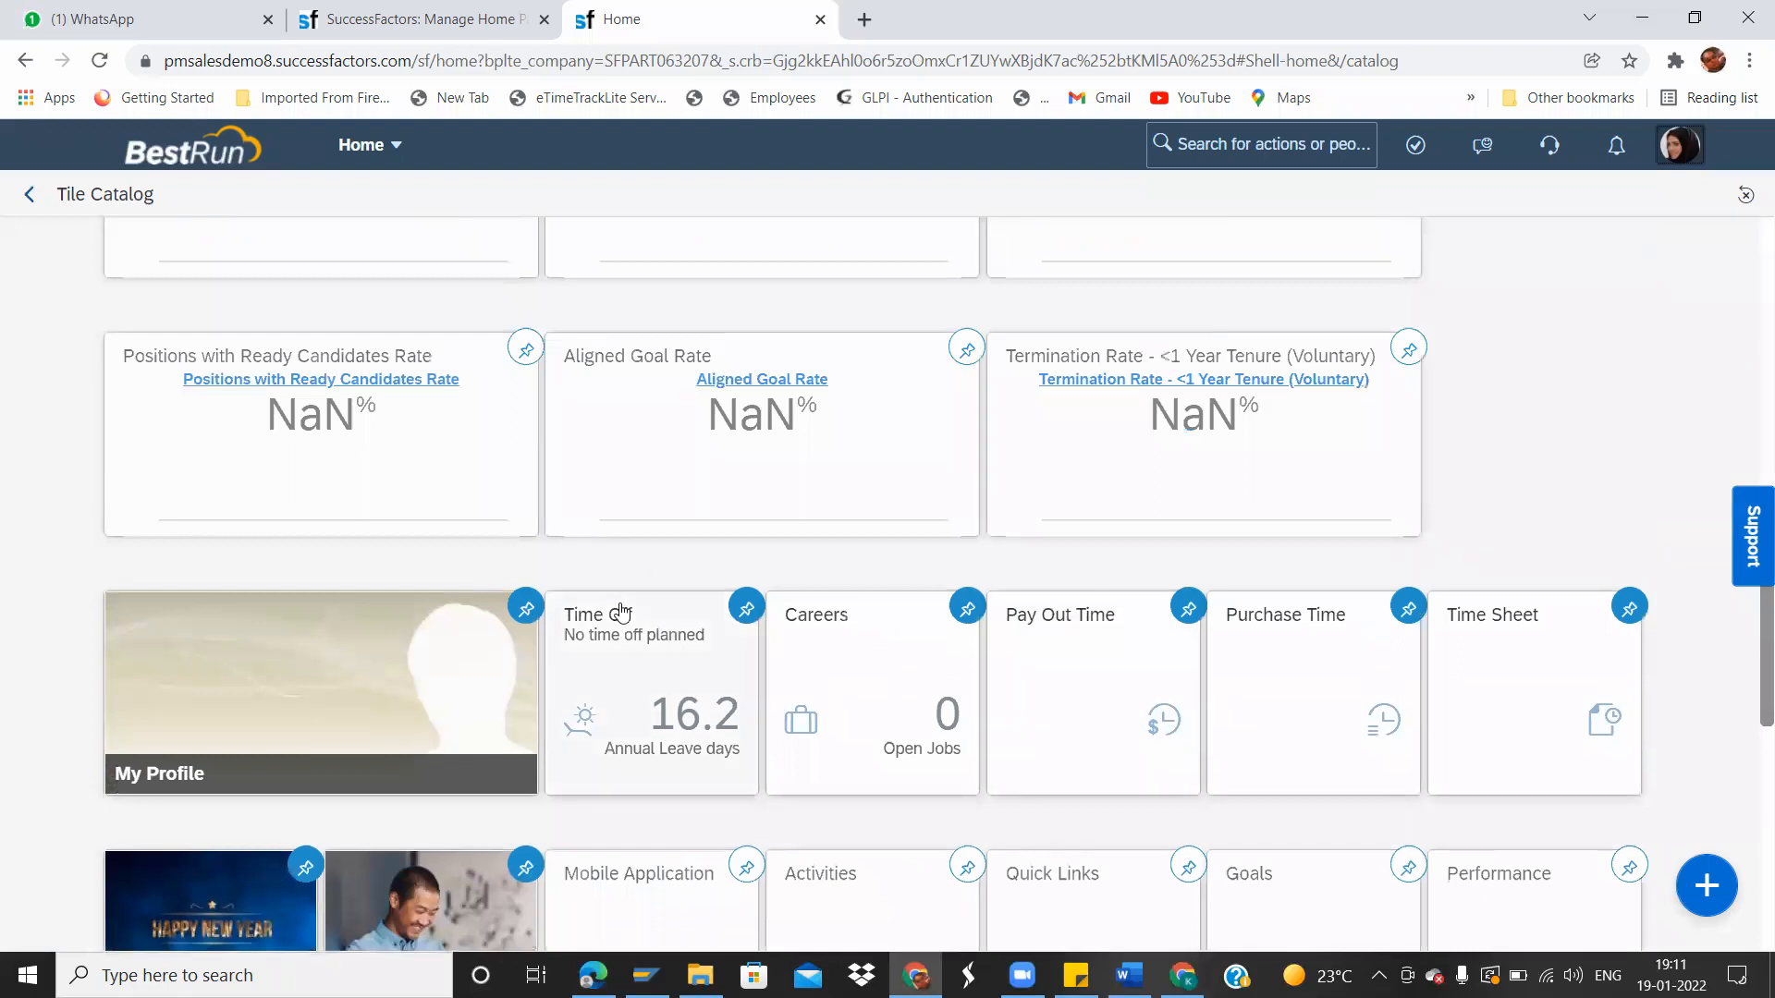
click(747, 610)
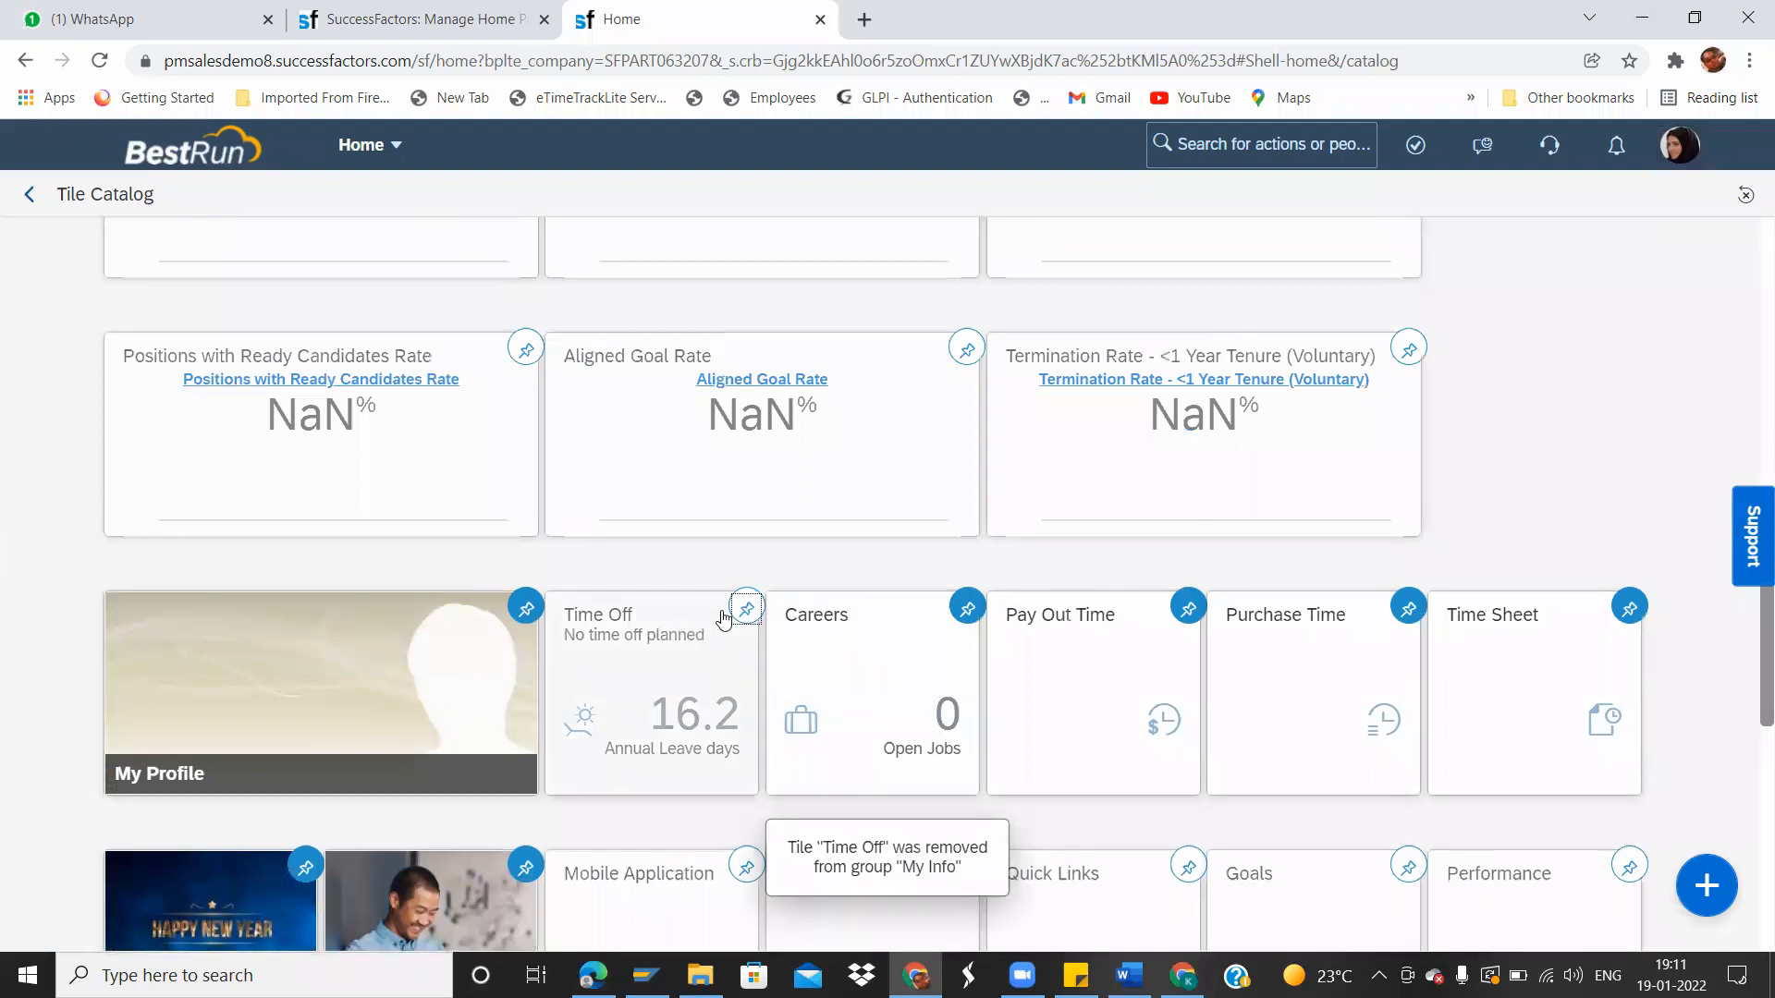
Return to the Home page and check the My Info section for the Time Off tile.
click(1679, 145)
click(368, 145)
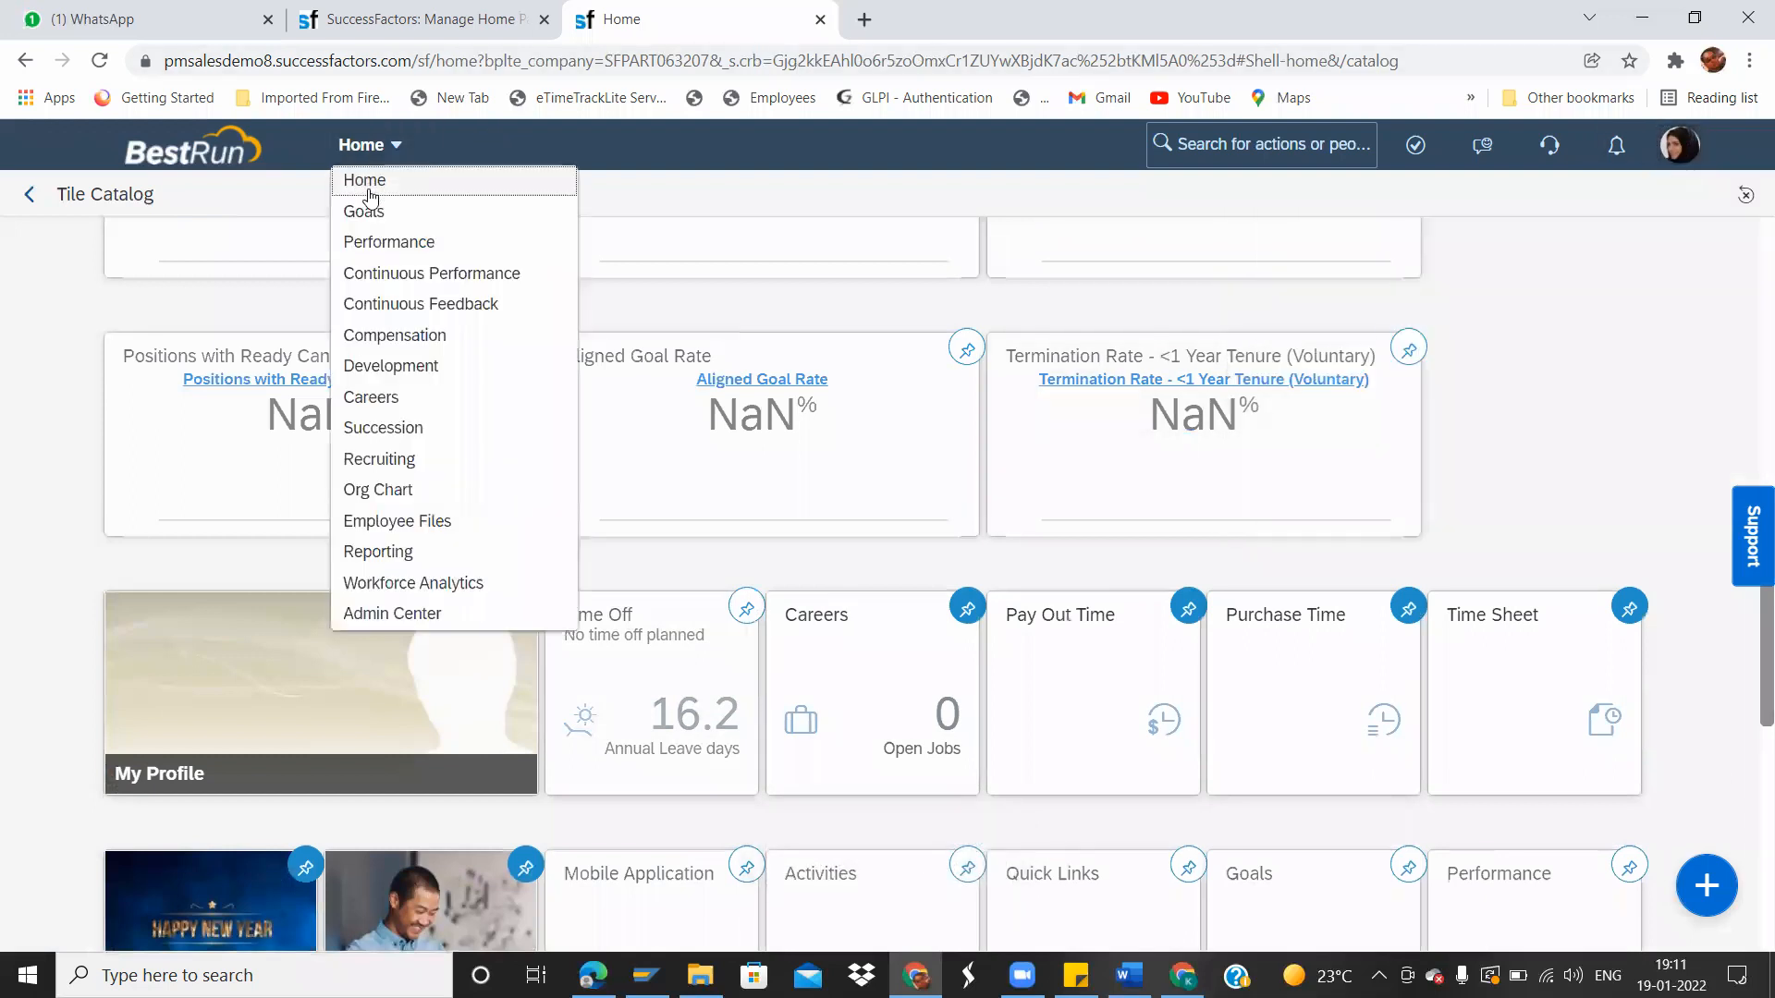
click(369, 196)
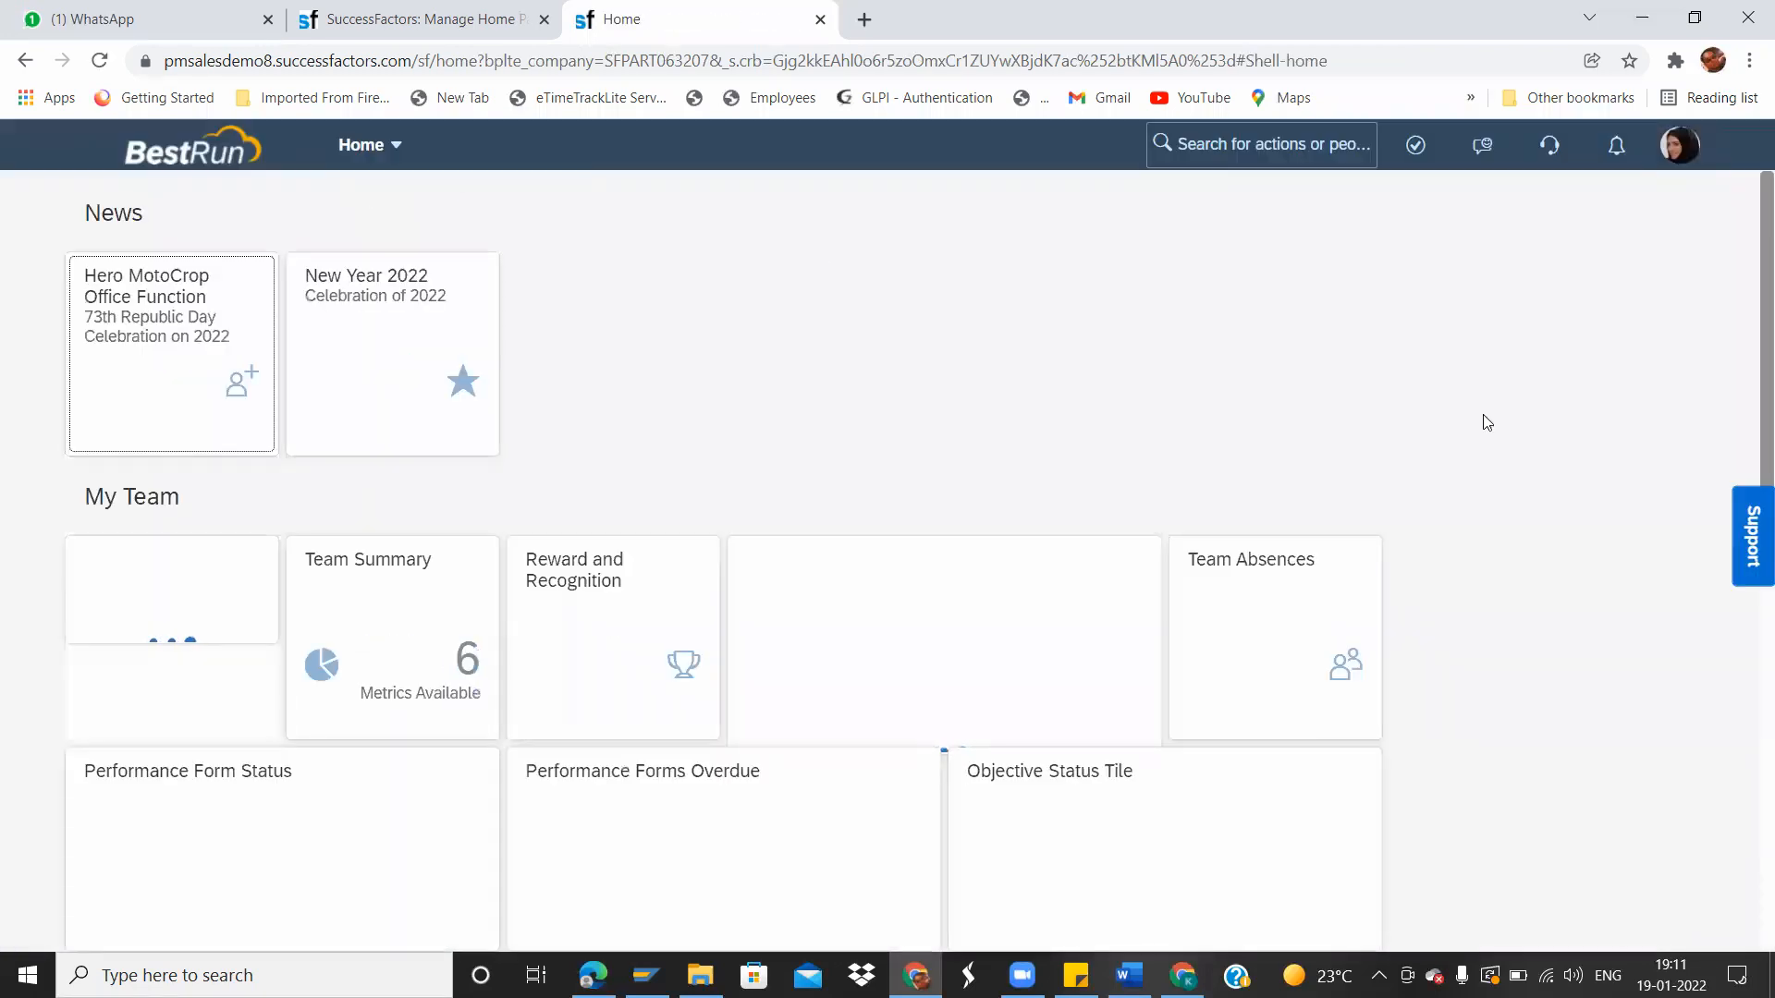
scroll(1747, 499, down, 4)
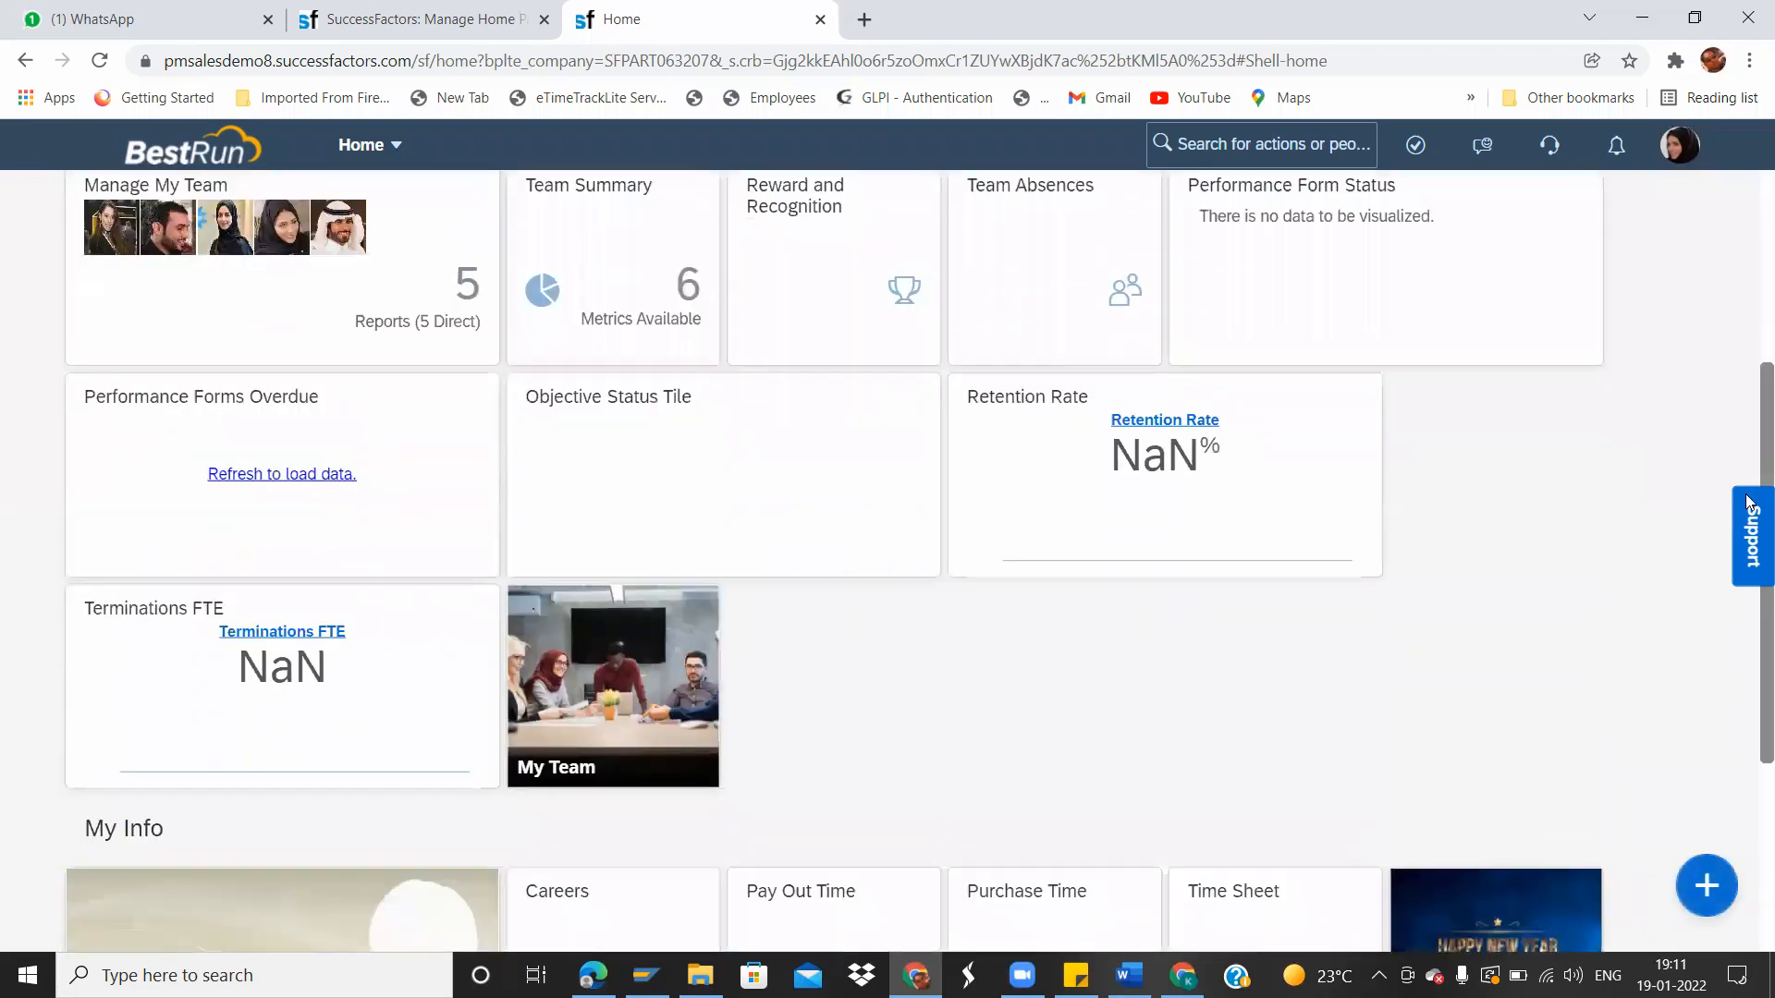
Reopen Personalize Homepage for the proxied user and pin the Time Off tile back to the My Info group.
scroll(1747, 502, down, 4)
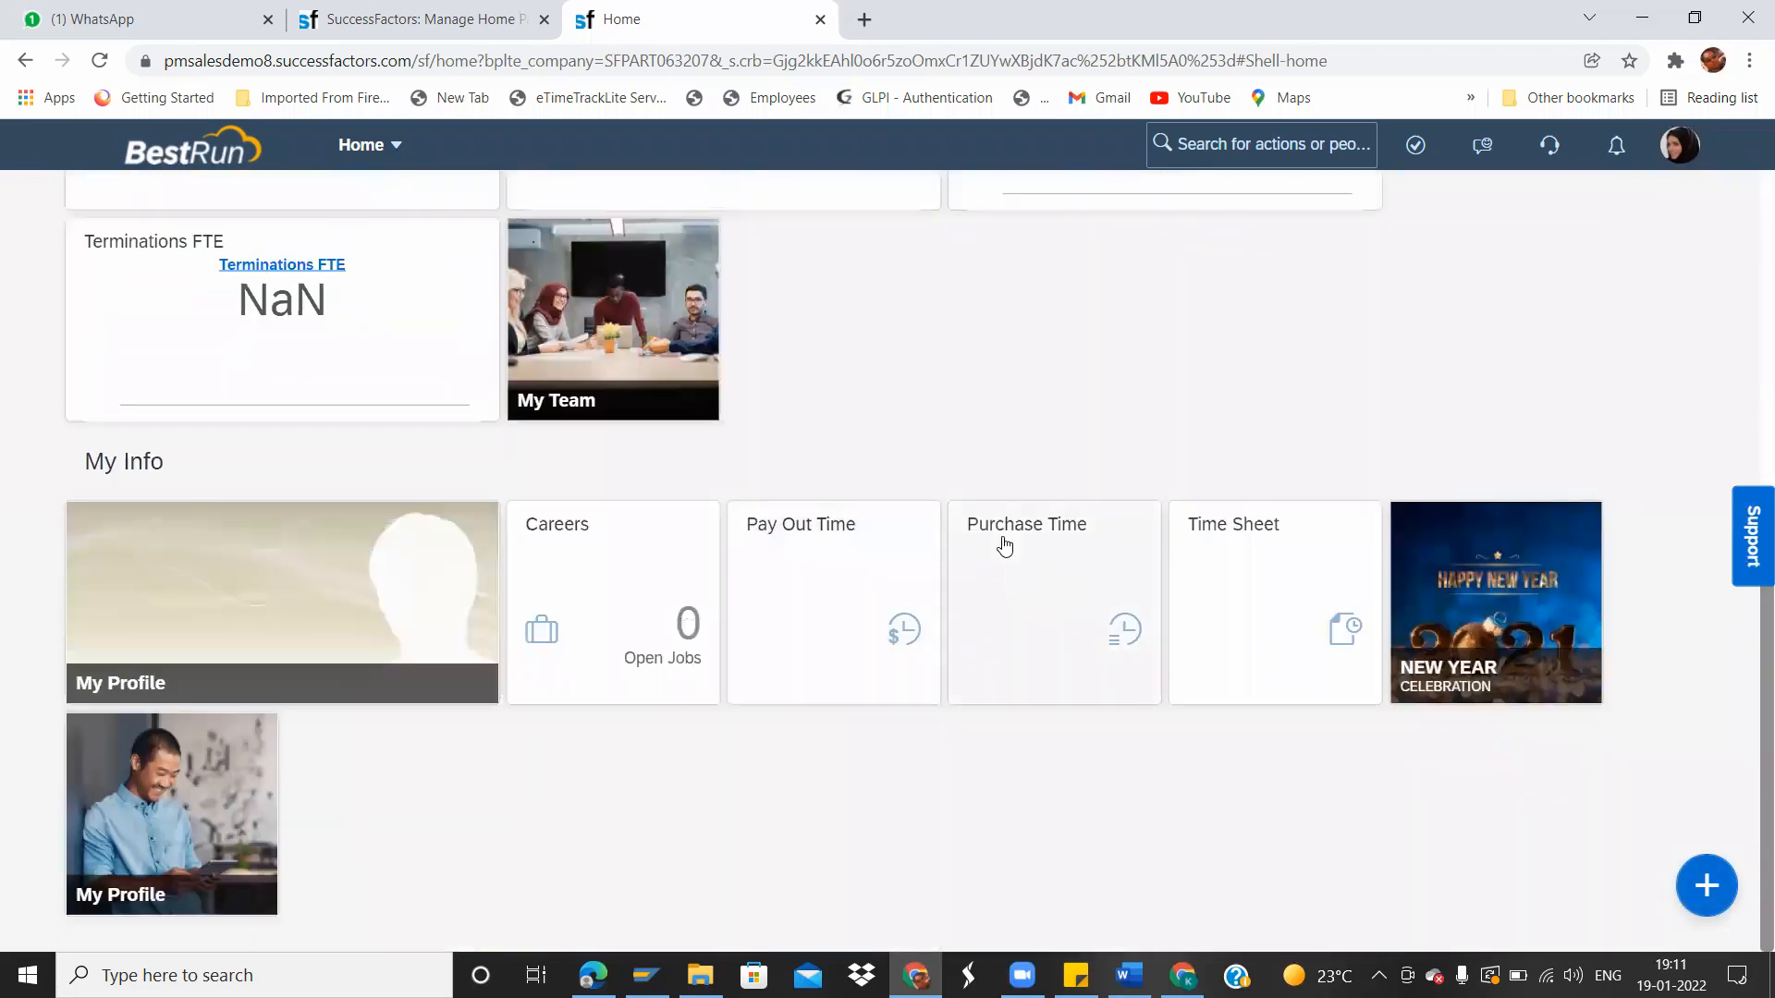
click(1674, 152)
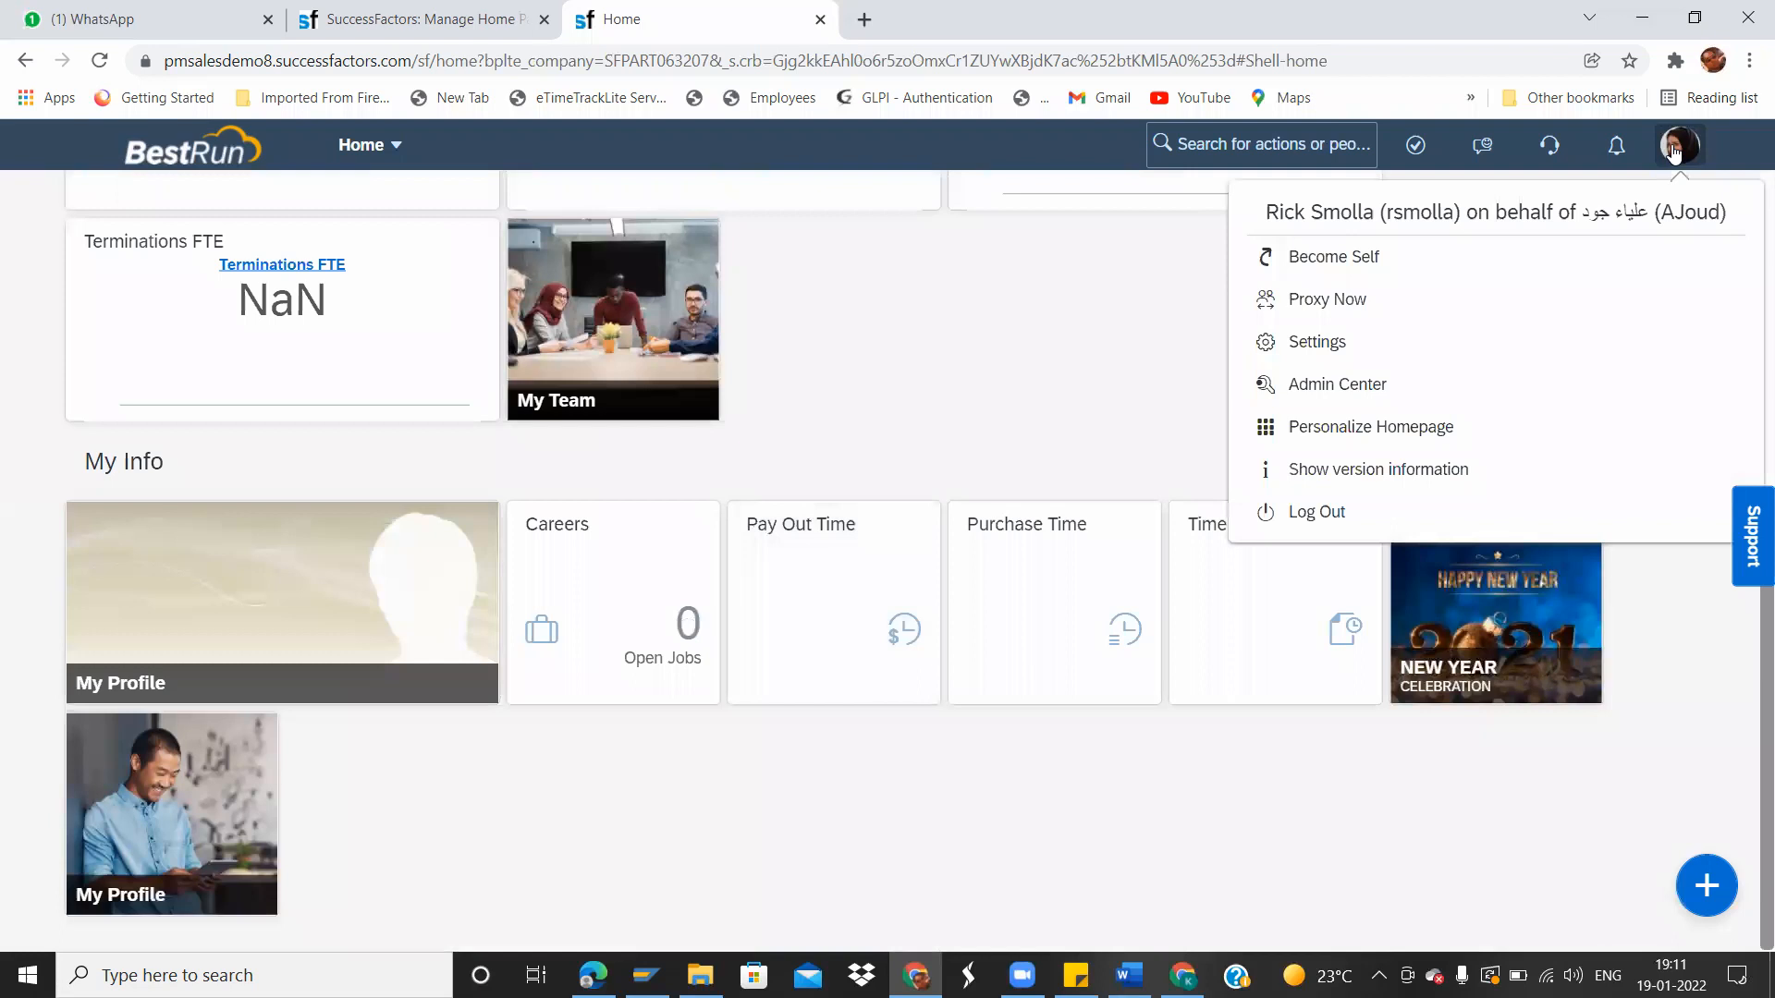
click(1356, 434)
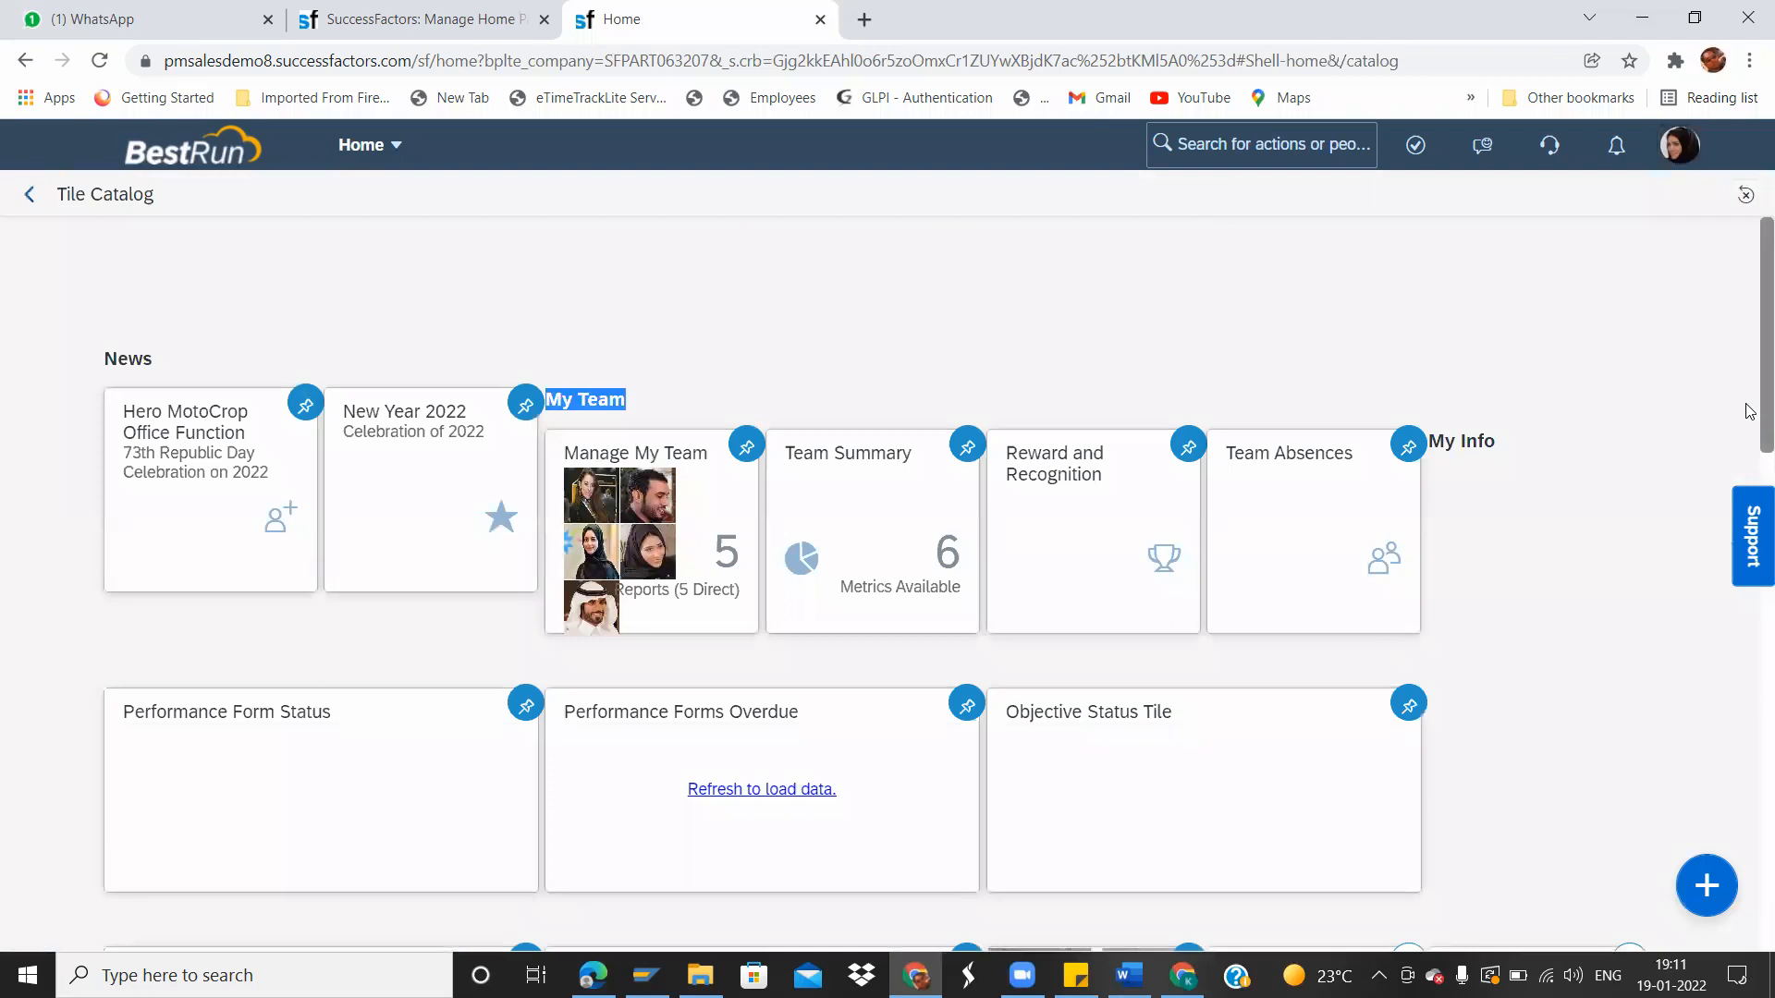
scroll(1750, 480, down, 5)
scroll(1750, 656, down, 8)
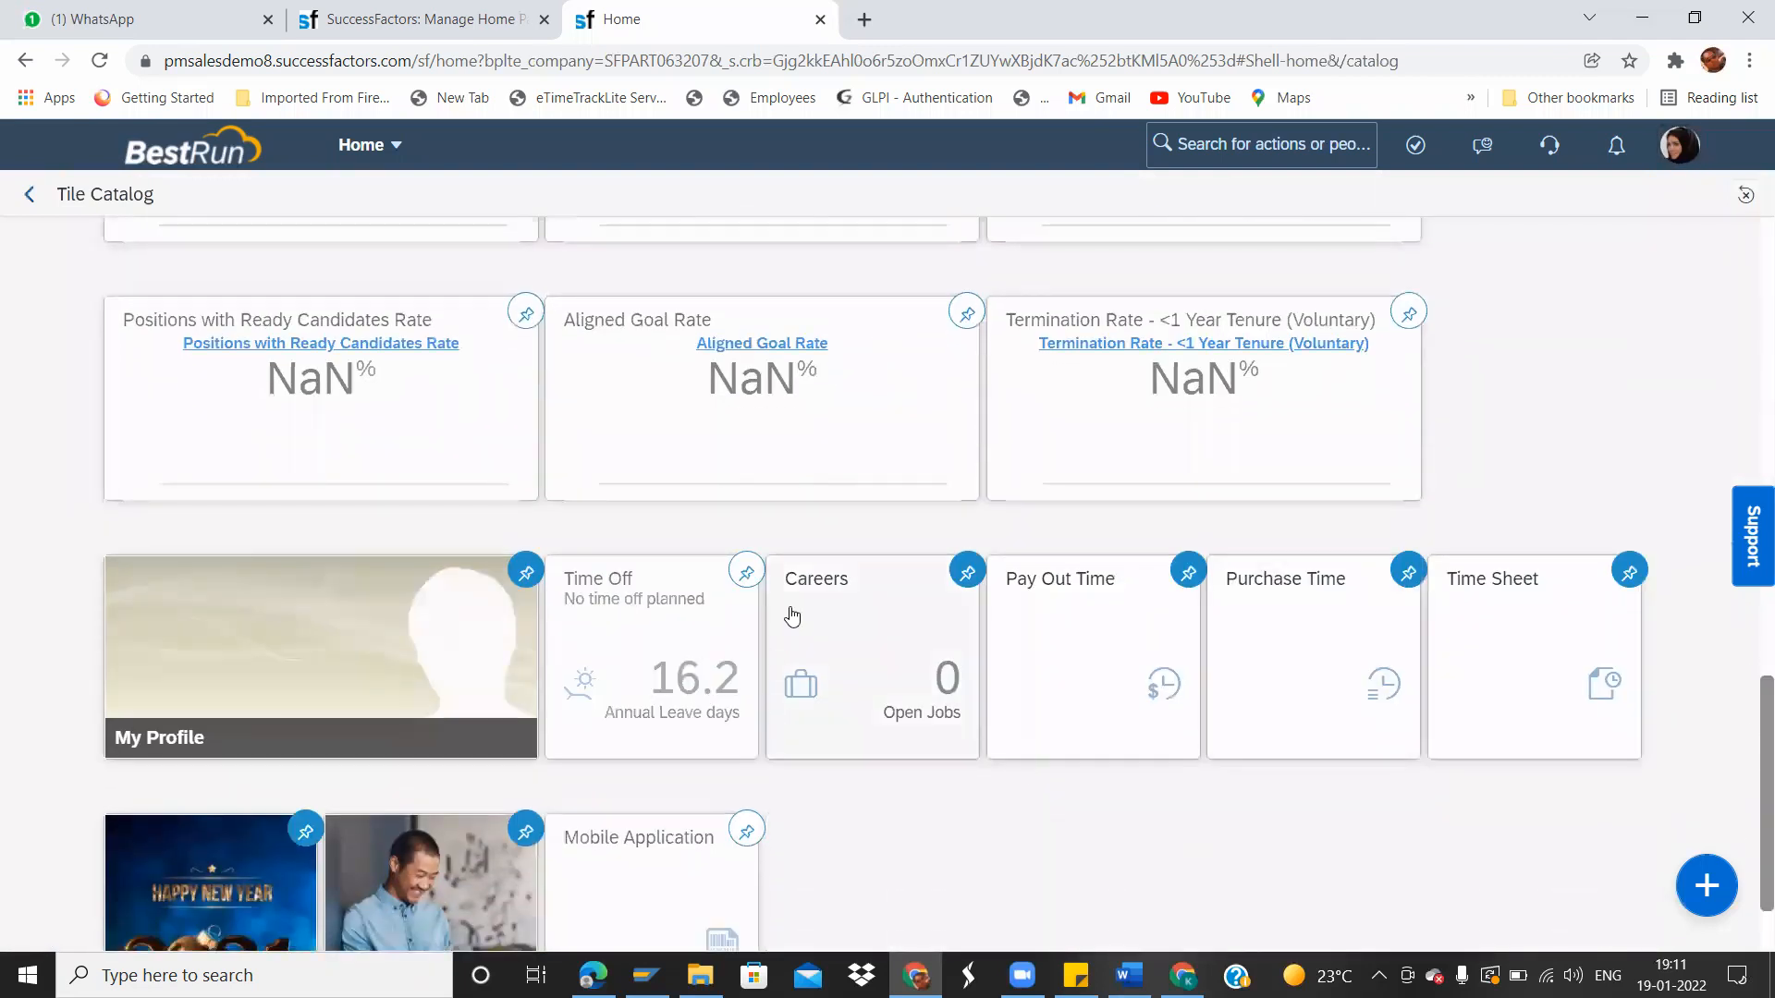
click(744, 577)
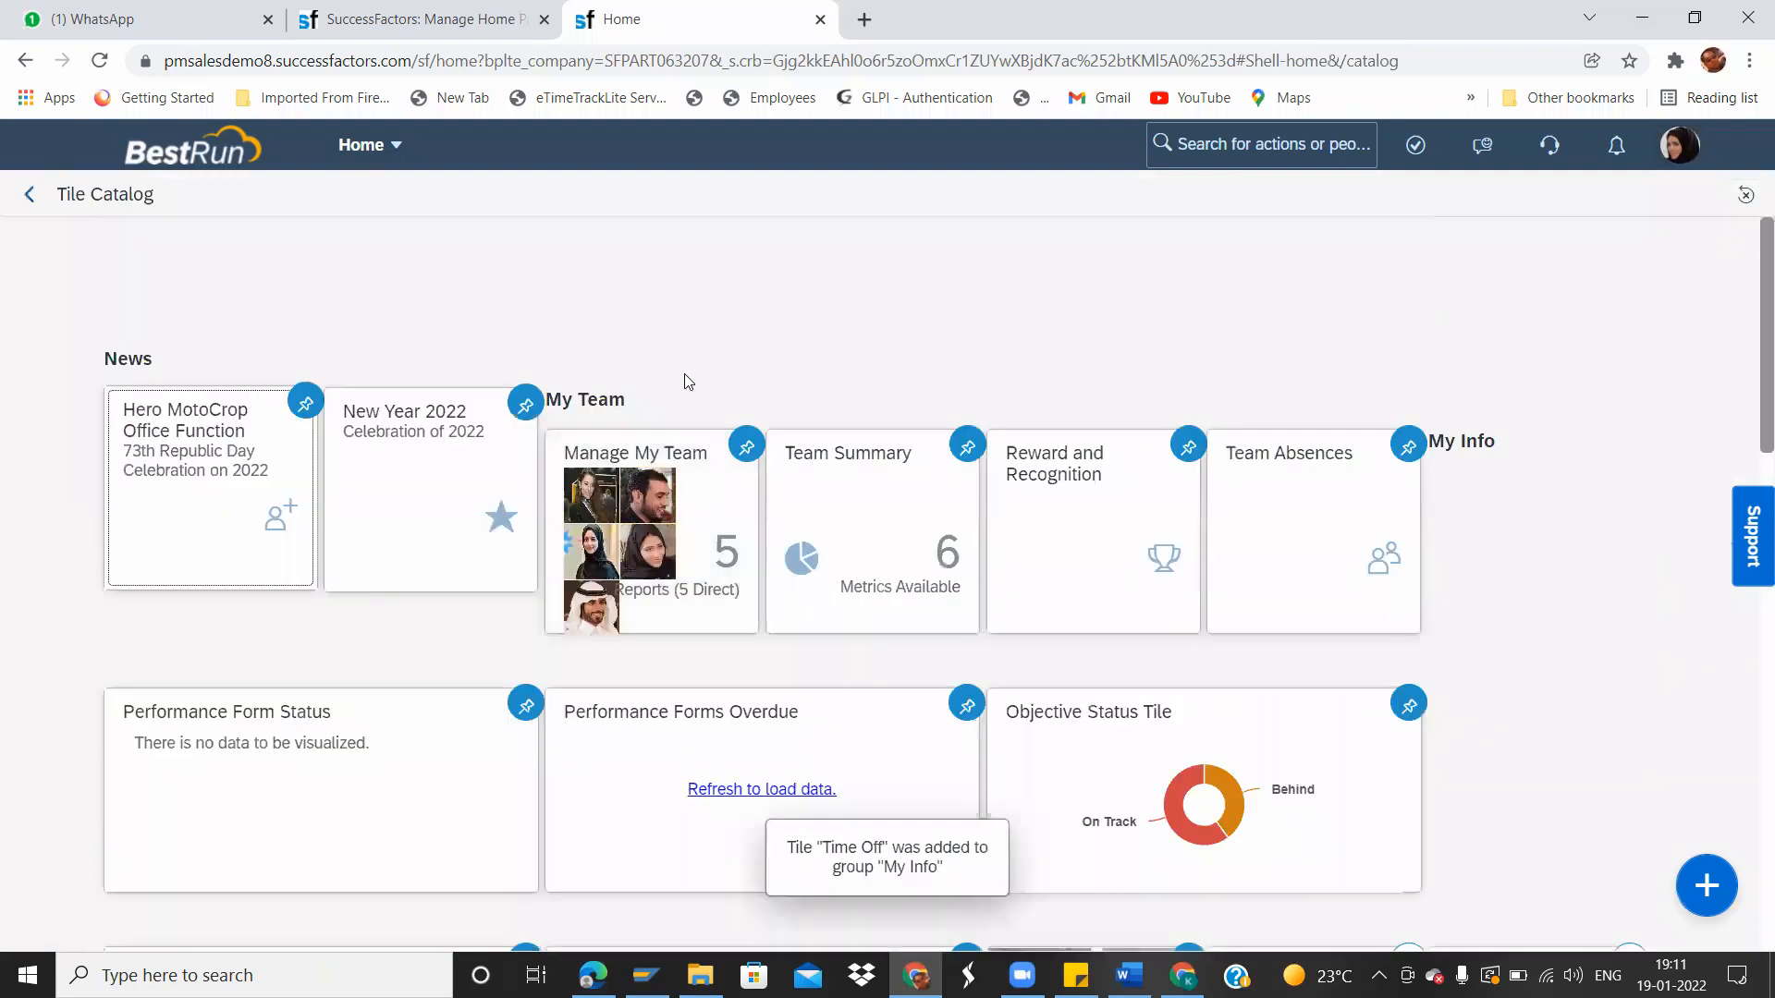
Go back to the Home page and look for the Time Off tile in the My Info section.
click(365, 145)
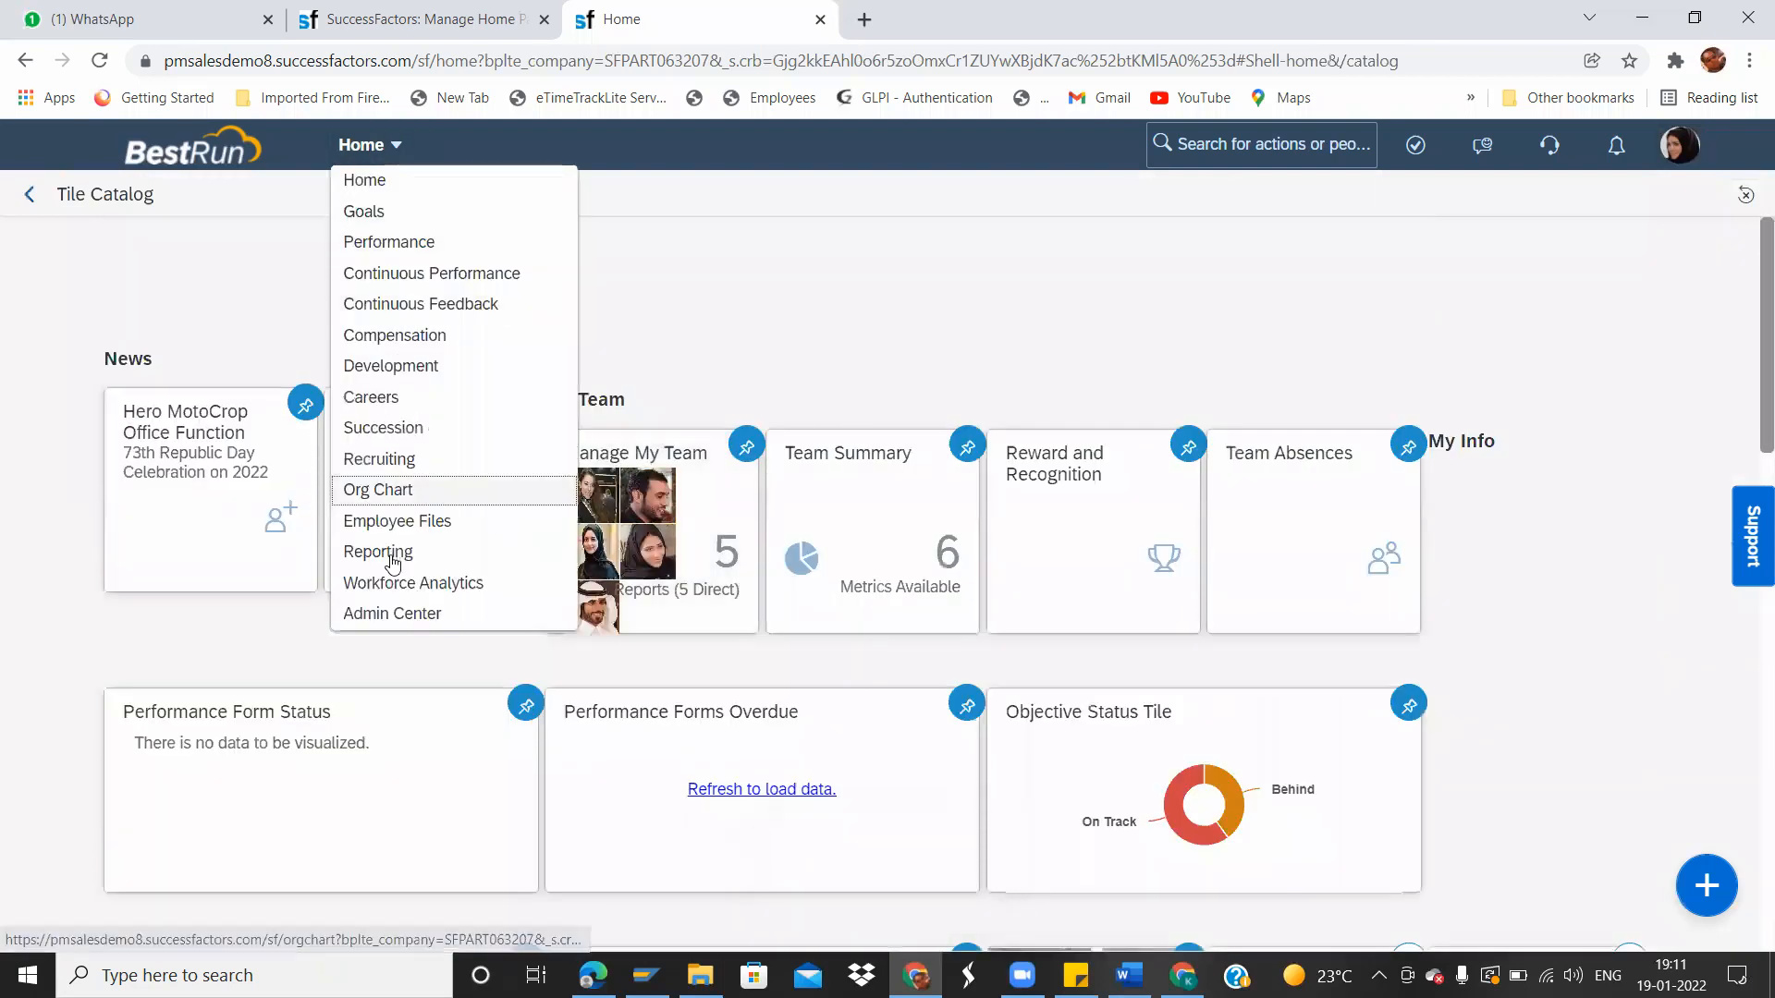
click(425, 181)
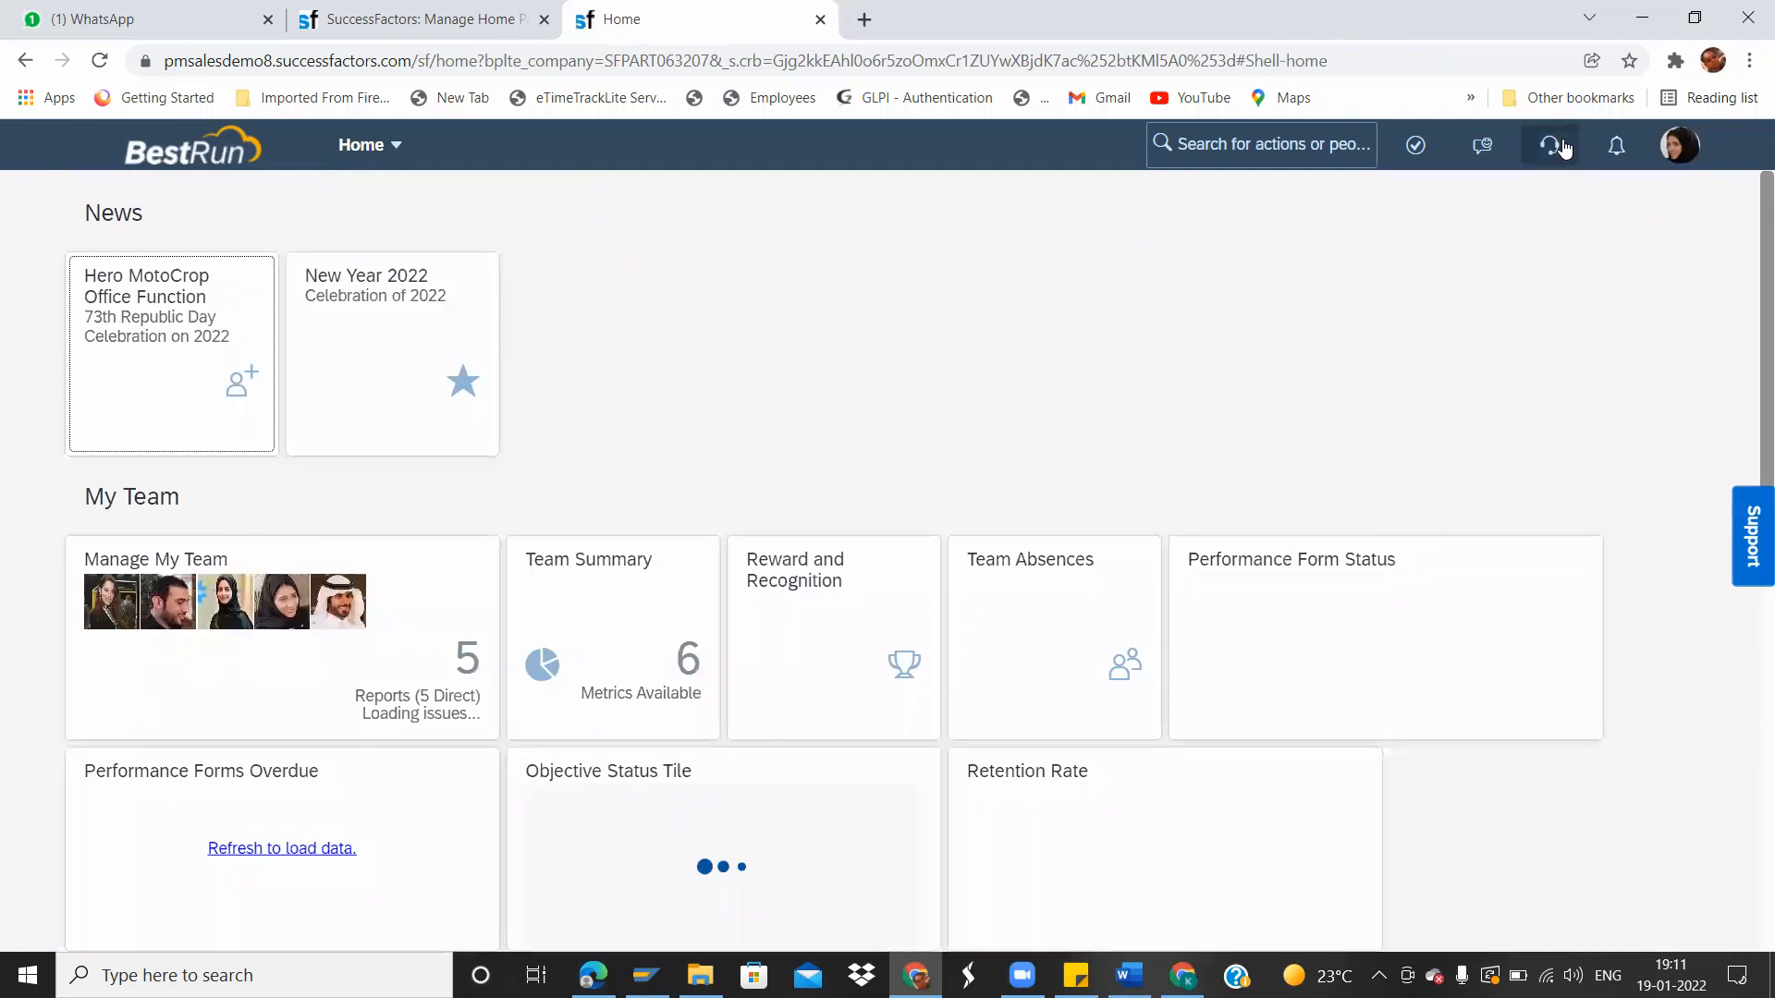
drag(1750, 307, 1750, 731)
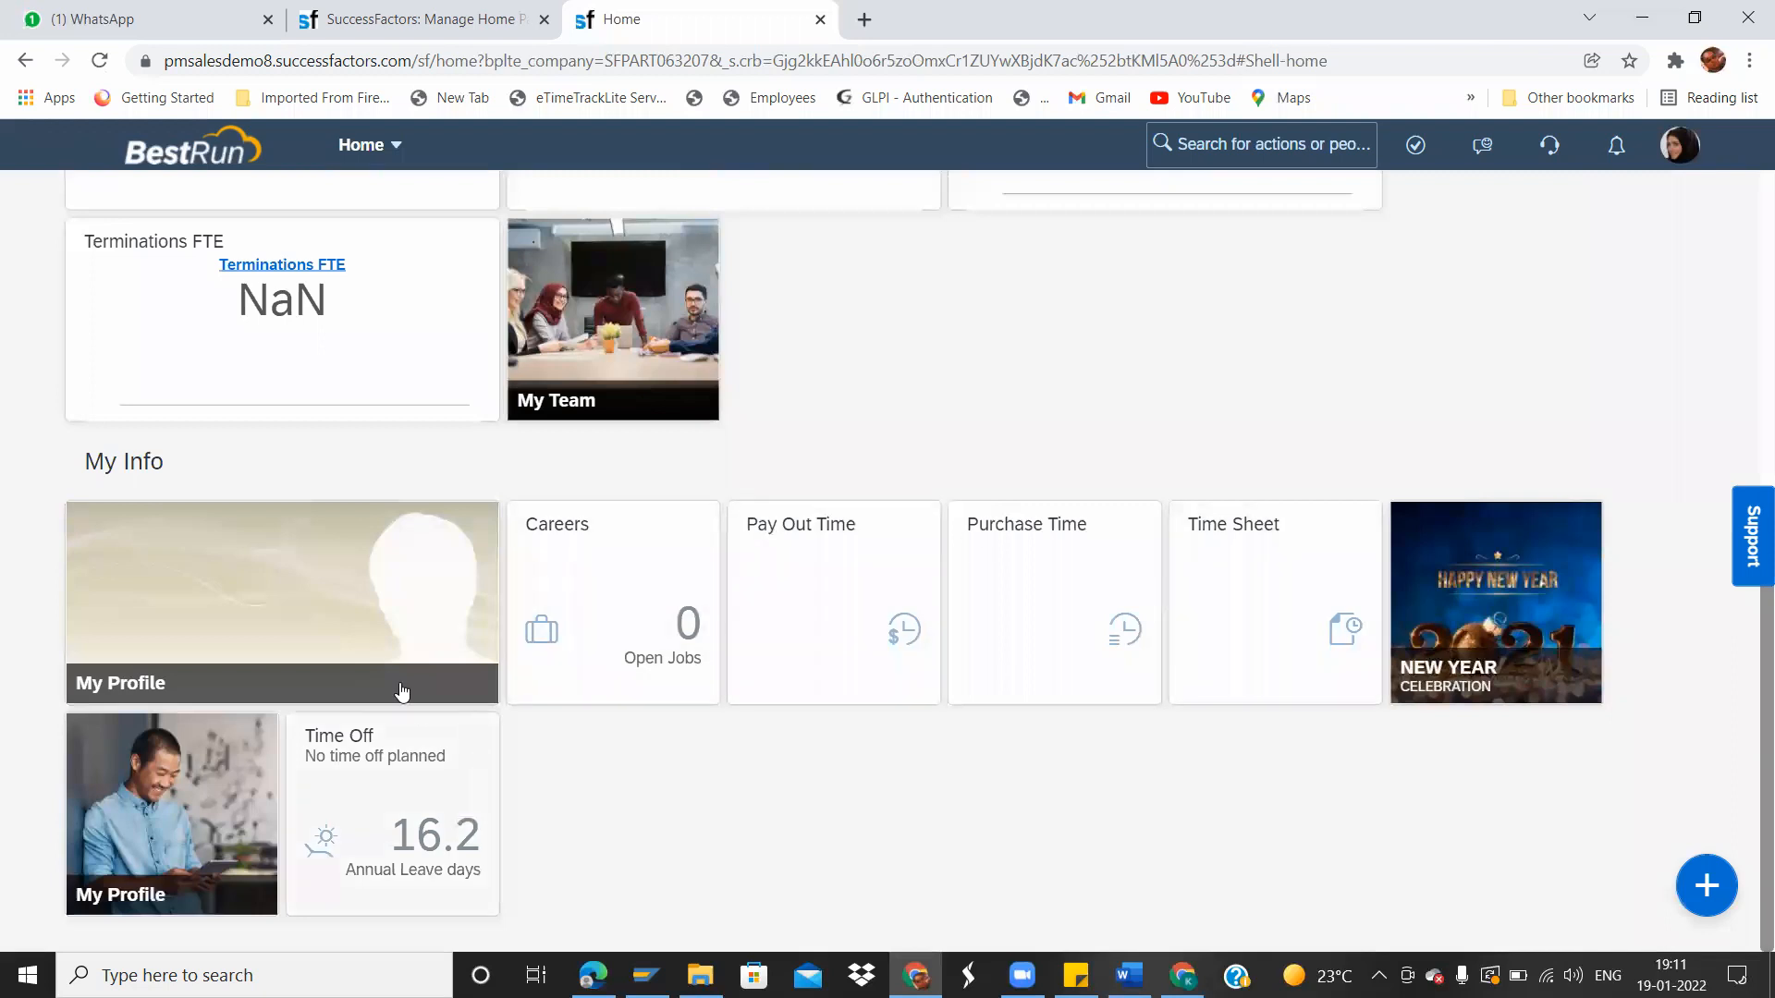
scroll(256, 749, up, 1)
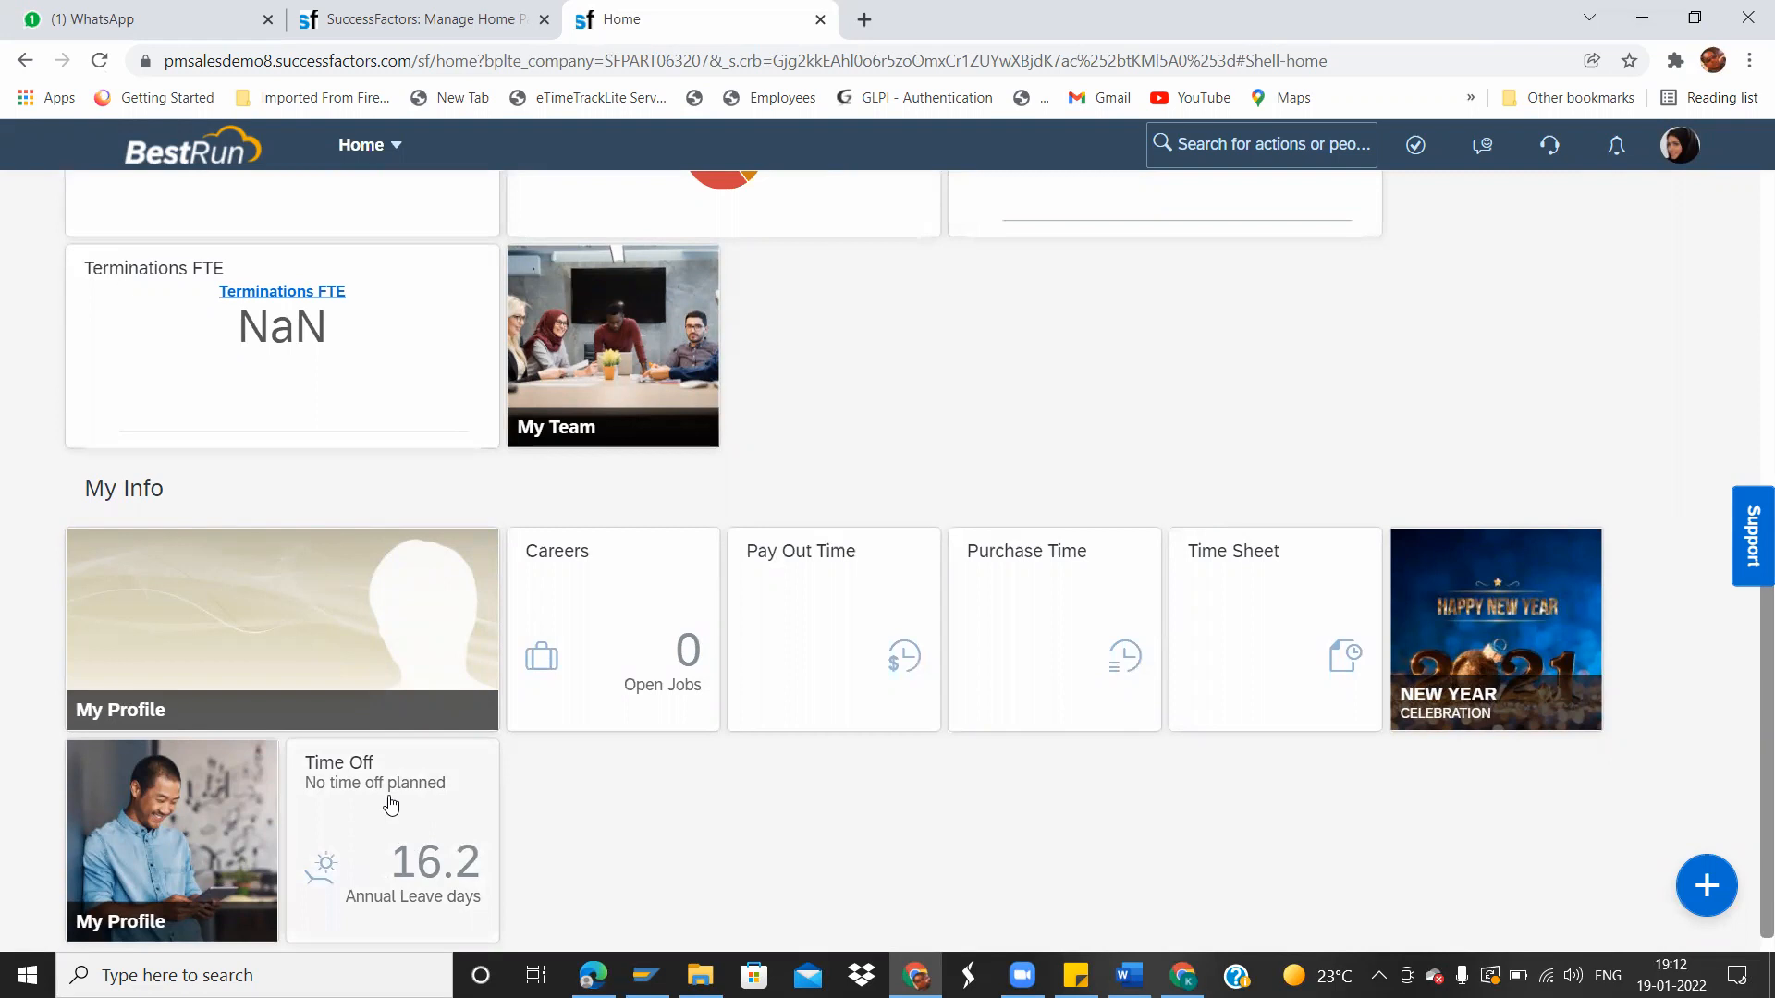
In Manage Home Page, try to set Removable by User to No for the Time Off tile under My Info and save.
click(392, 22)
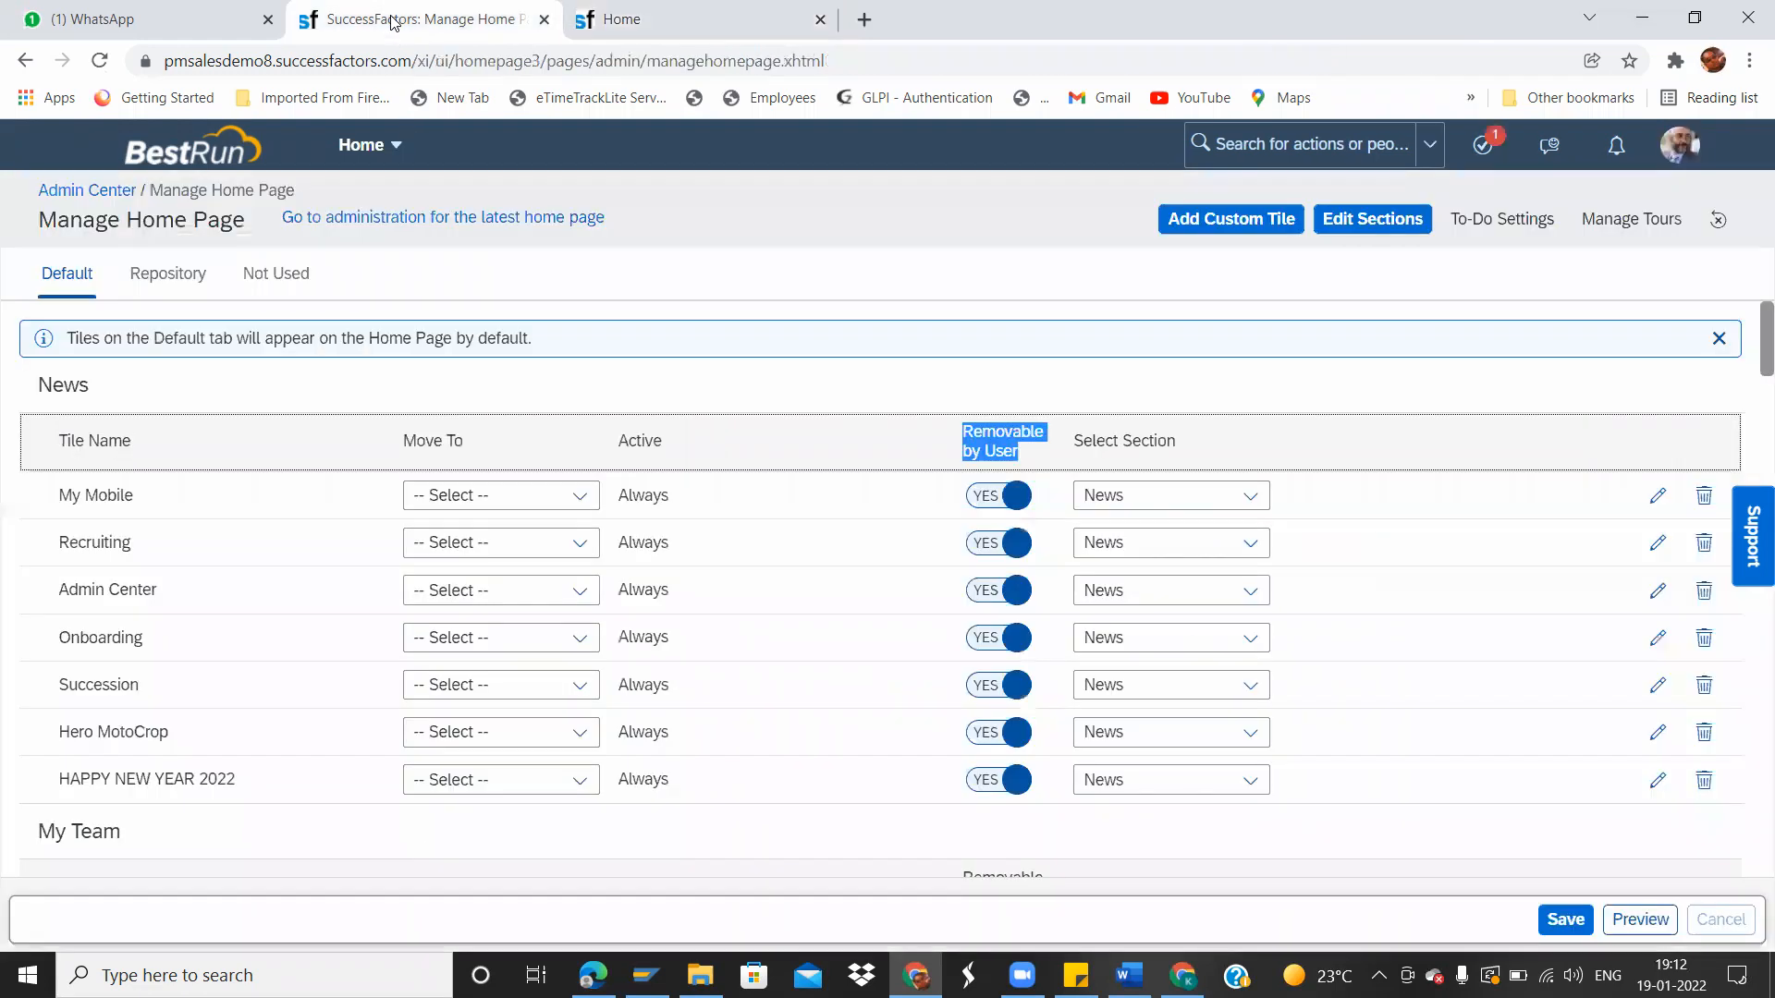
click(942, 414)
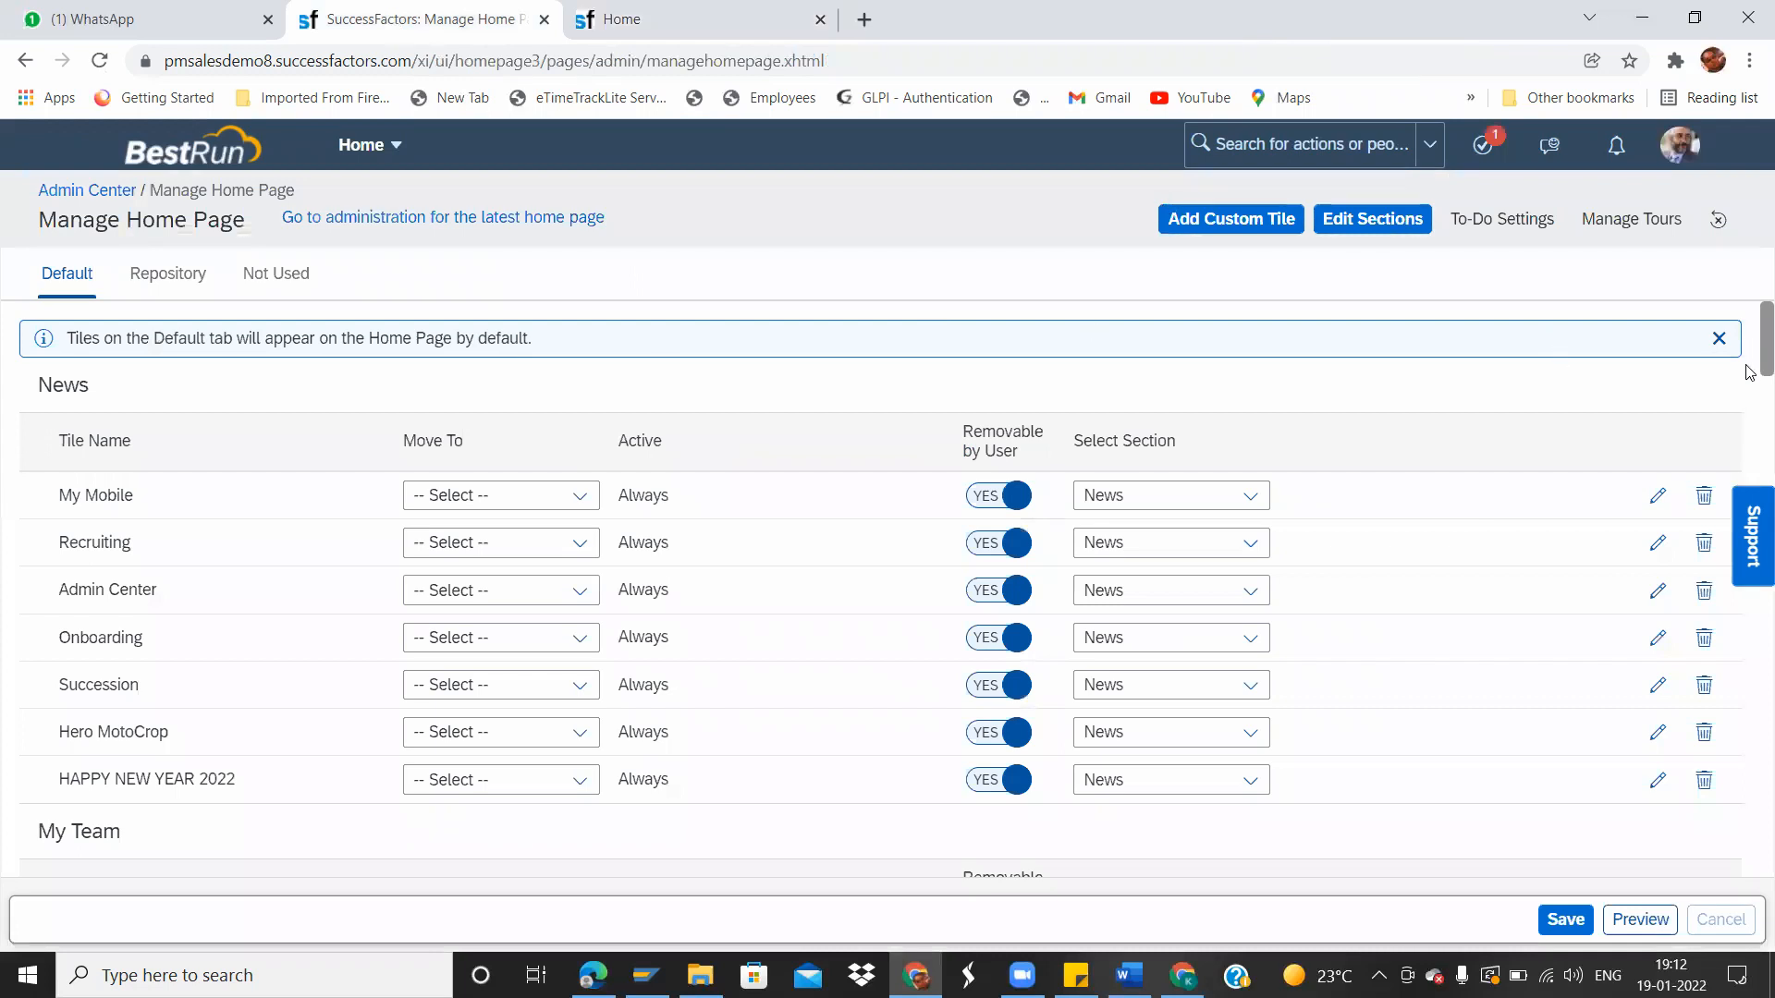
scroll(1749, 379, down, 3)
scroll(1749, 389, down, 4)
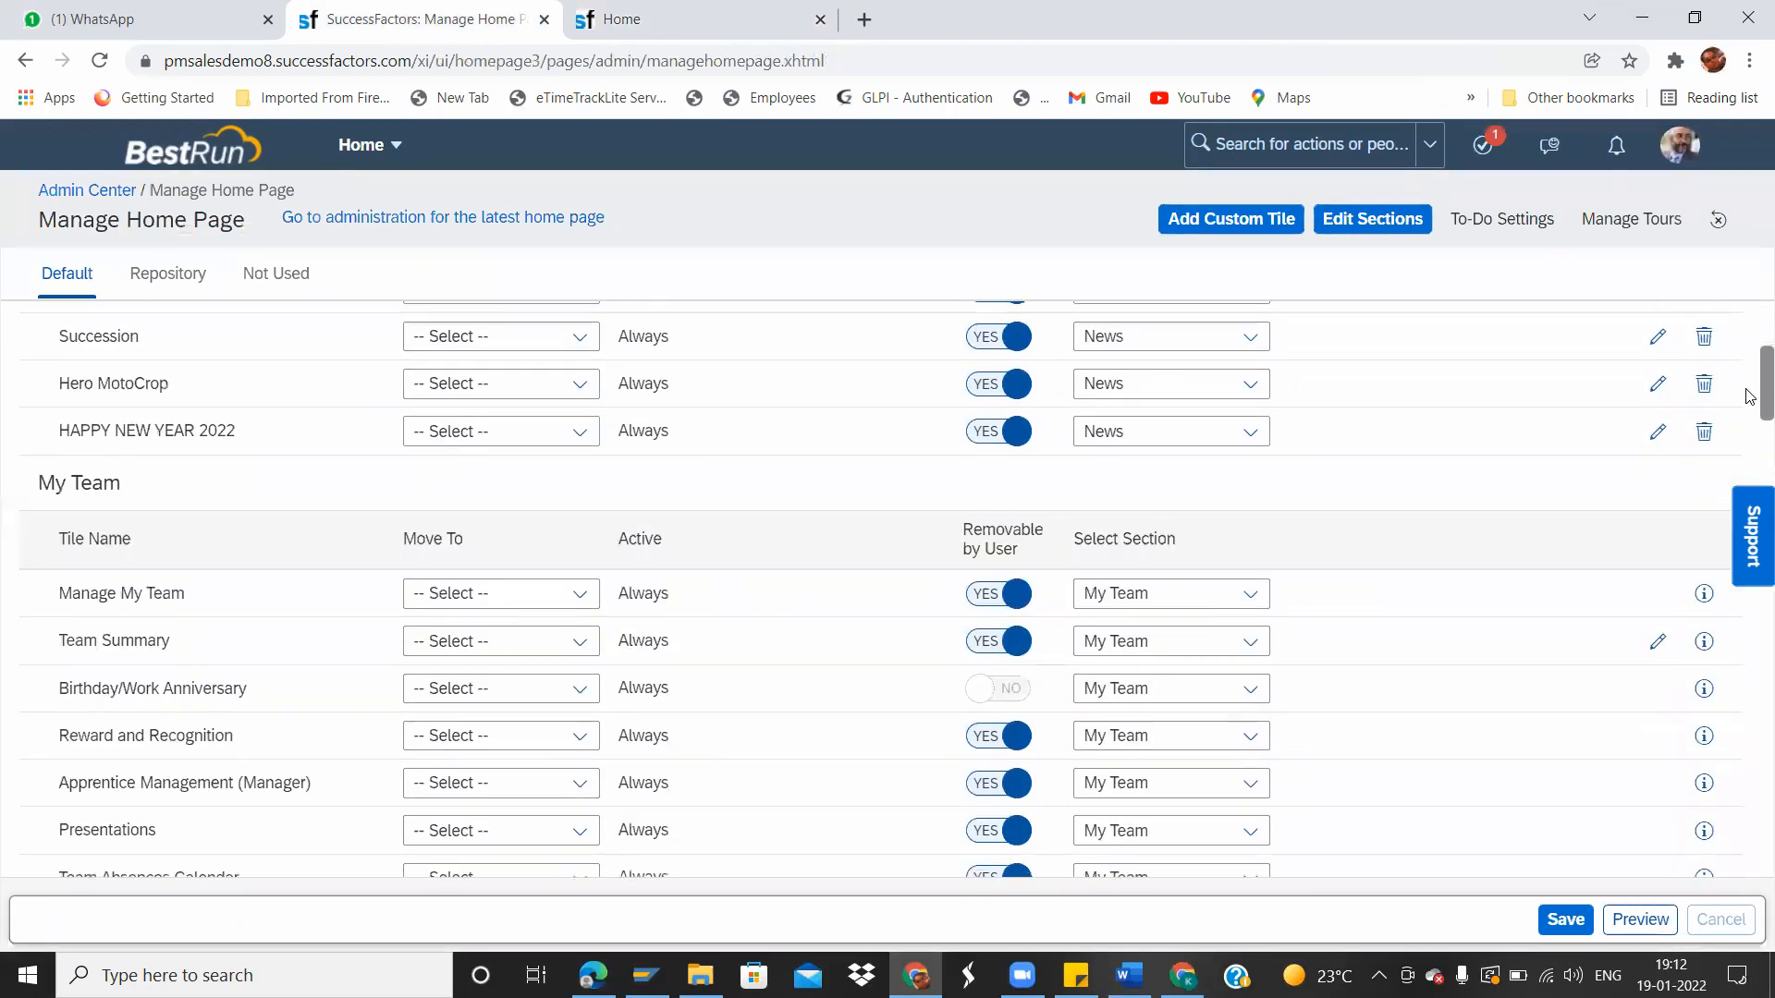
scroll(1749, 434, down, 7)
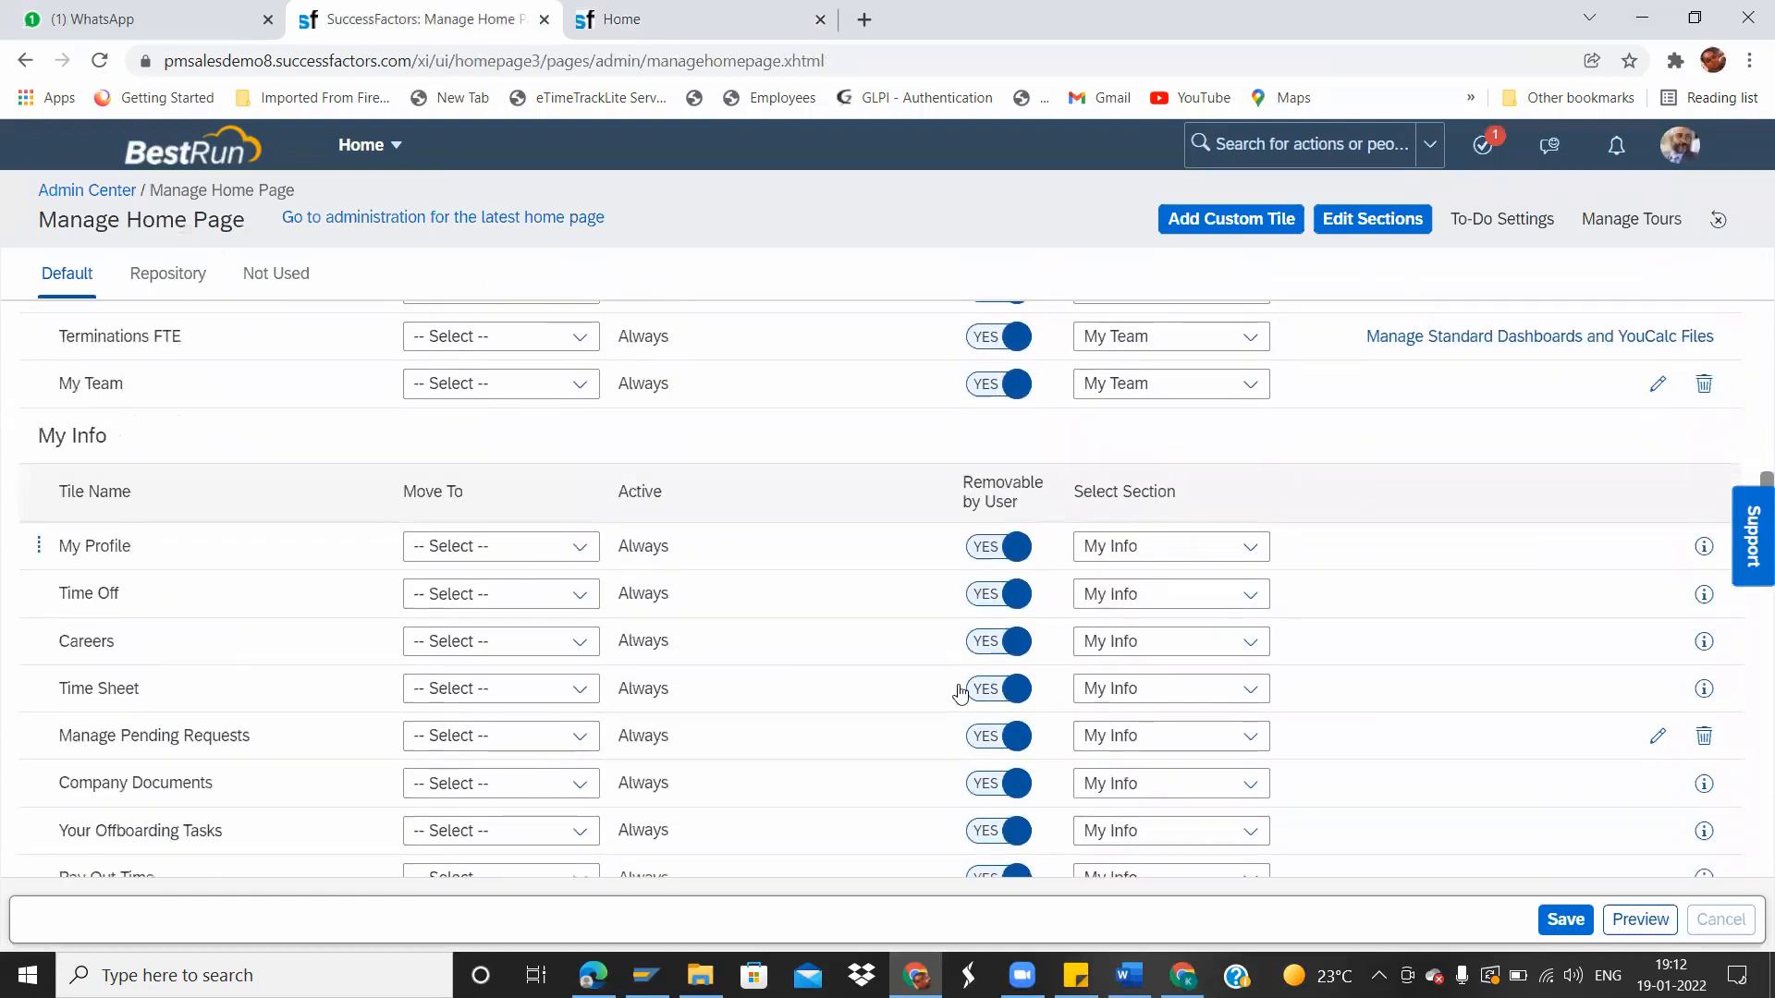
click(152, 604)
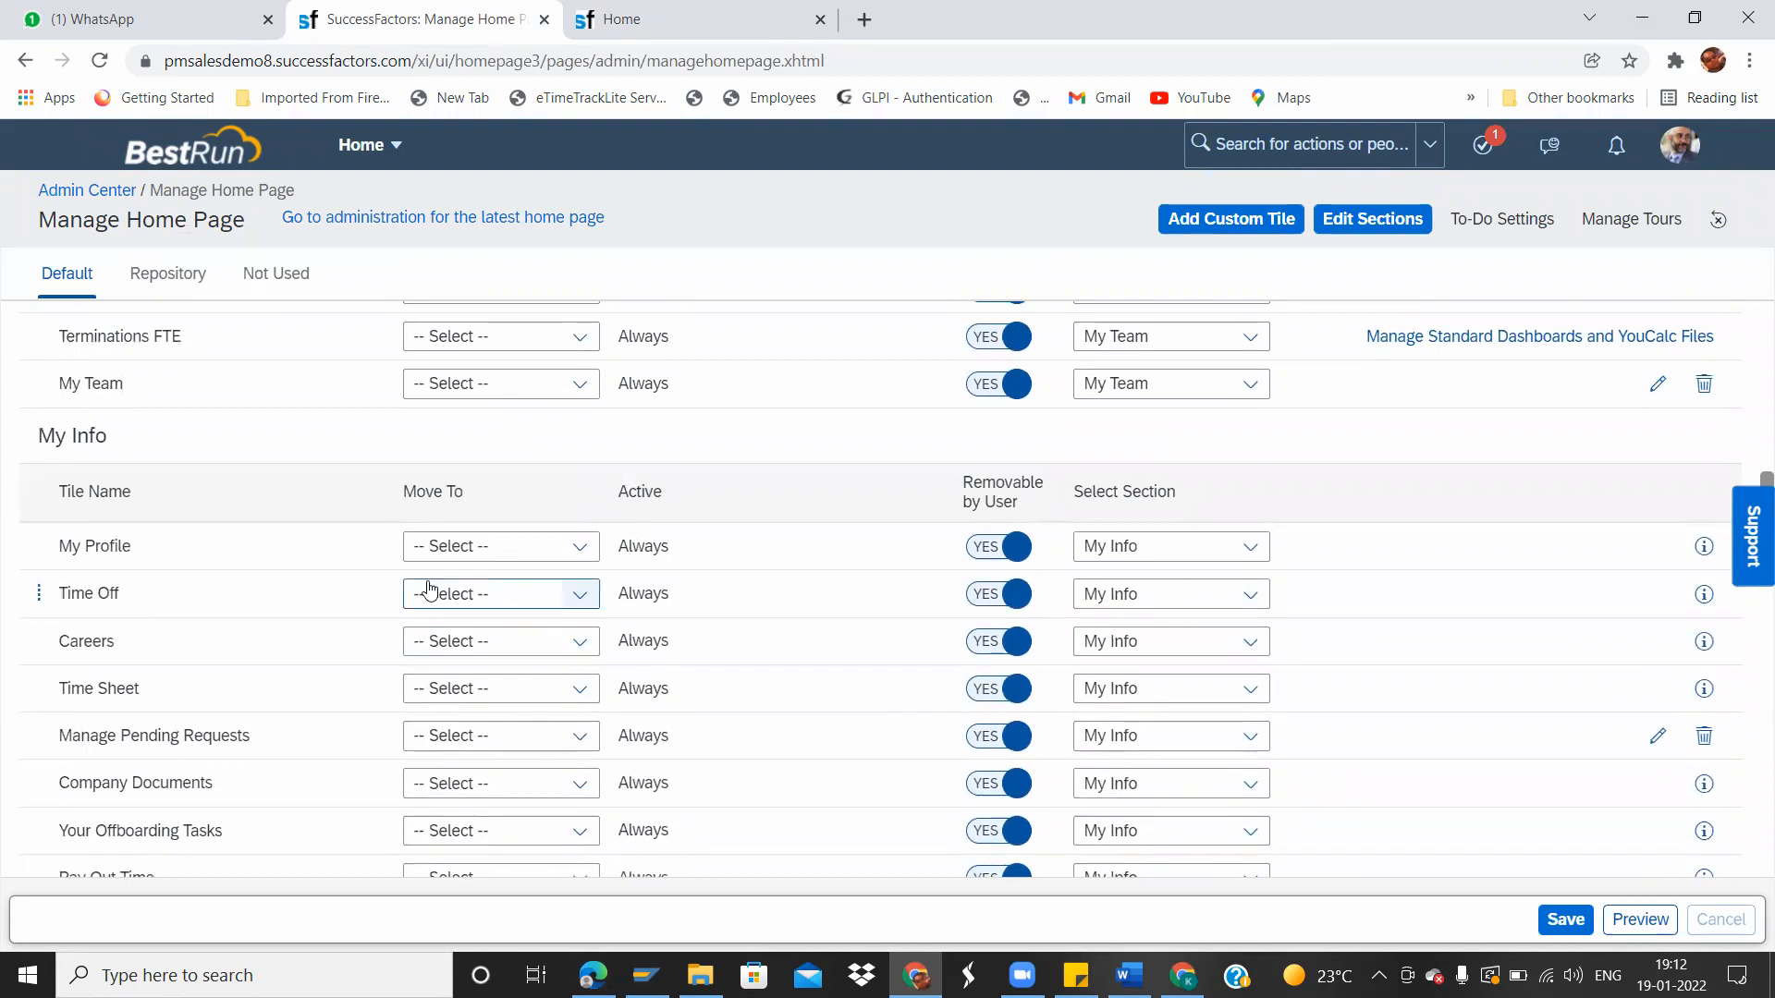
click(983, 596)
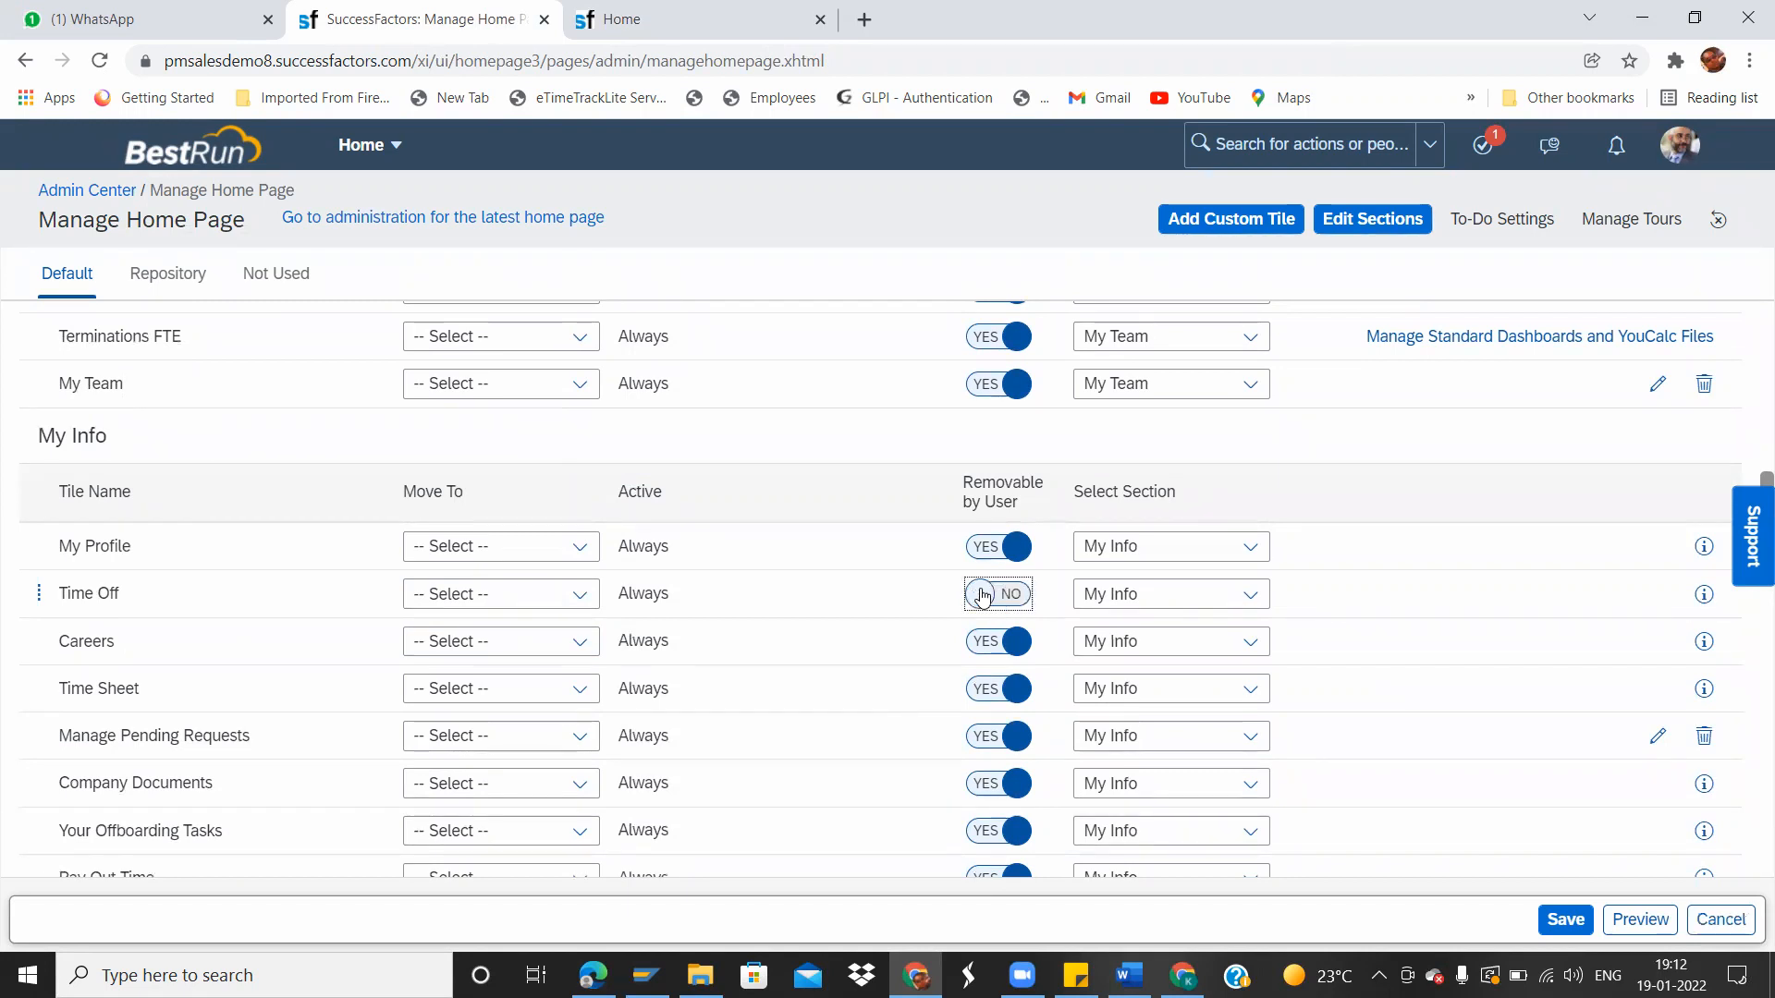
click(1561, 928)
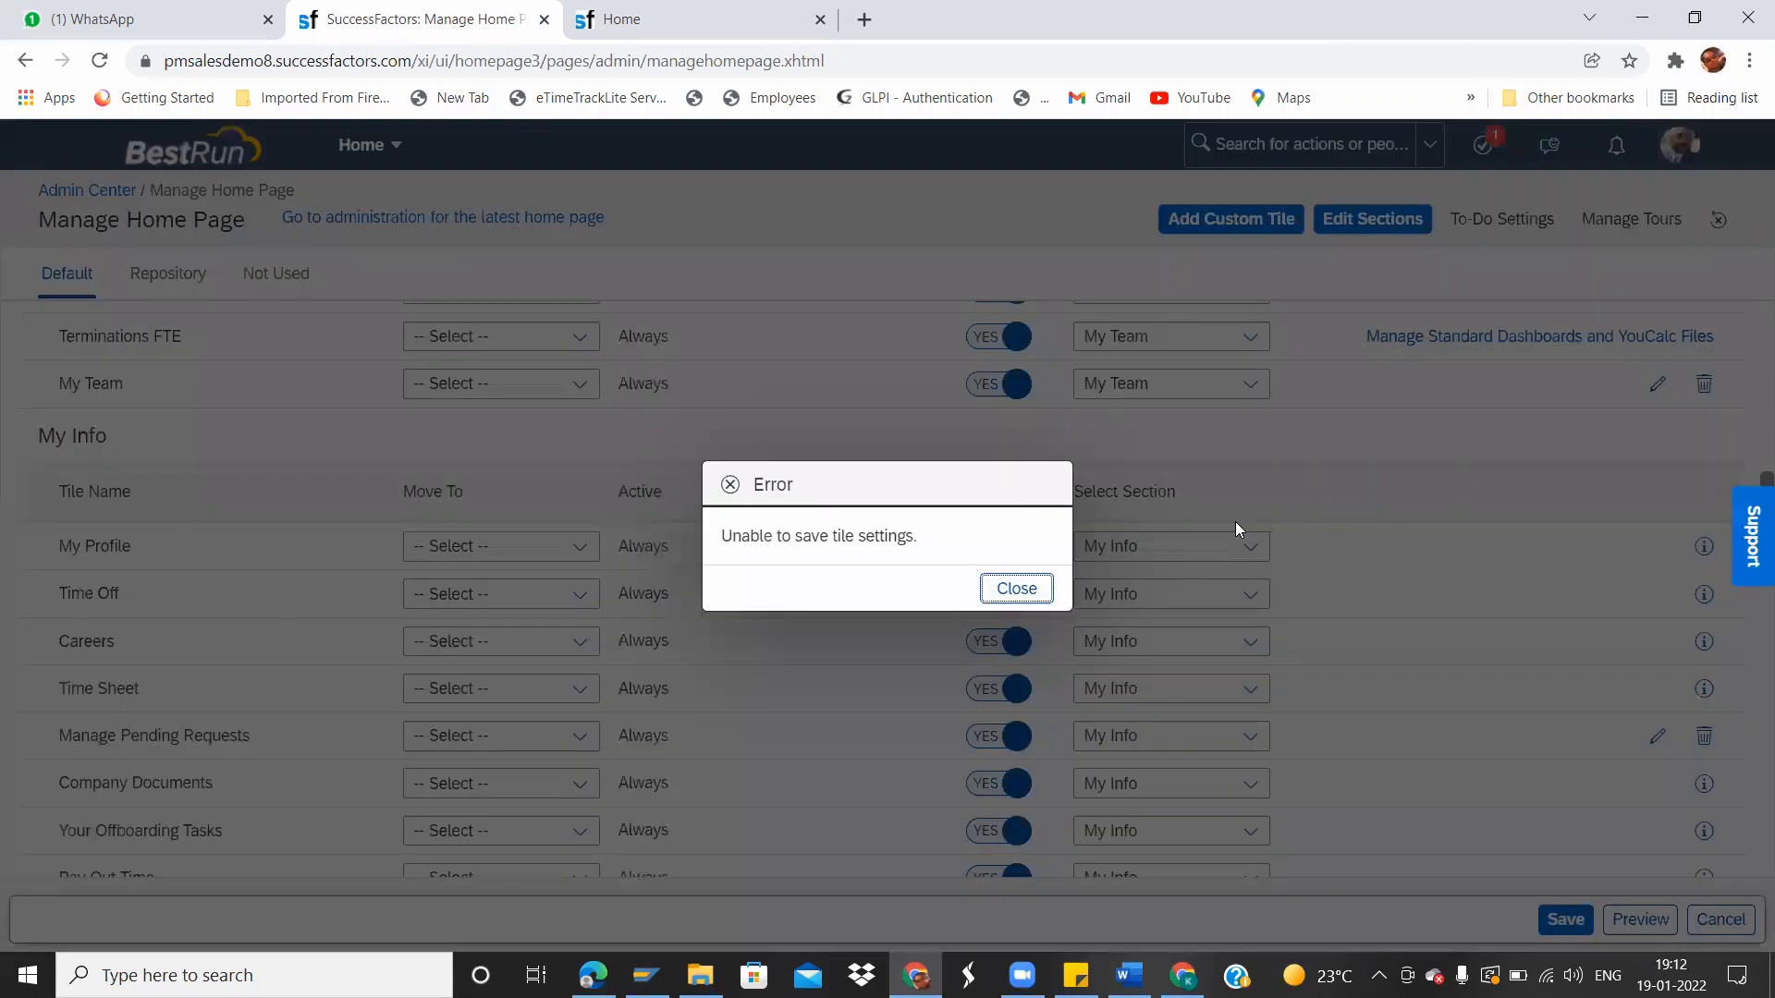
click(1020, 591)
drag(992, 601, 1004, 601)
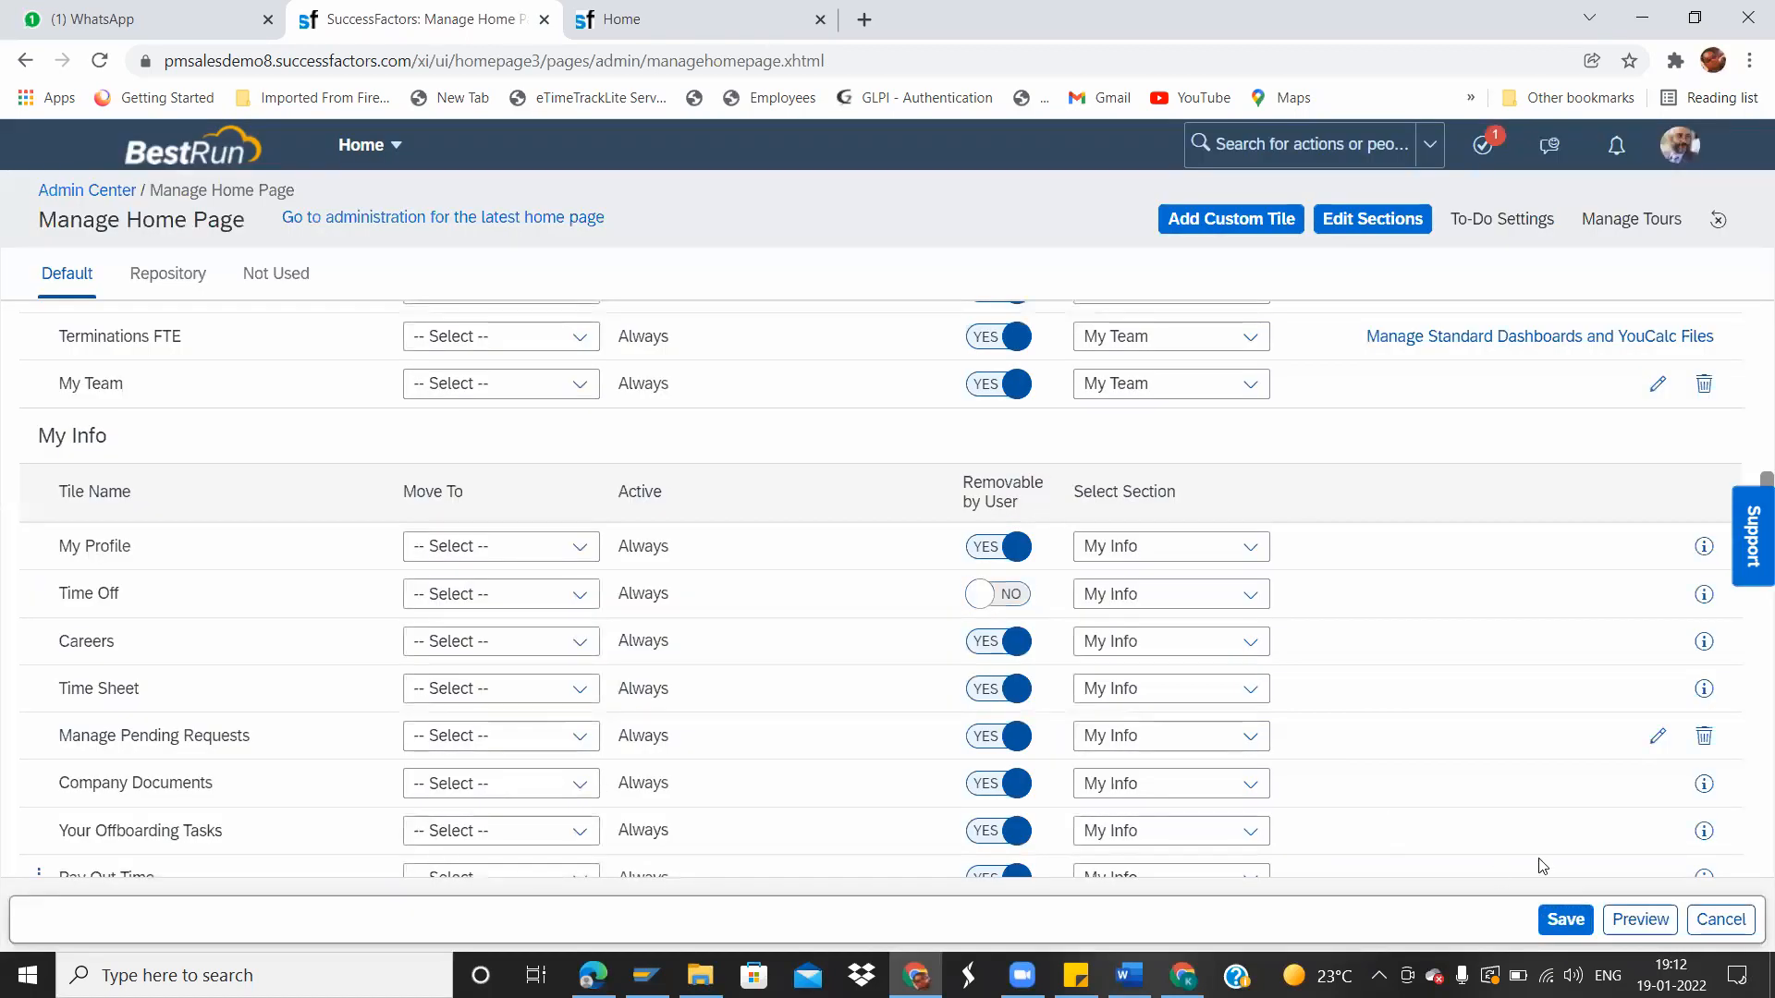
click(1568, 928)
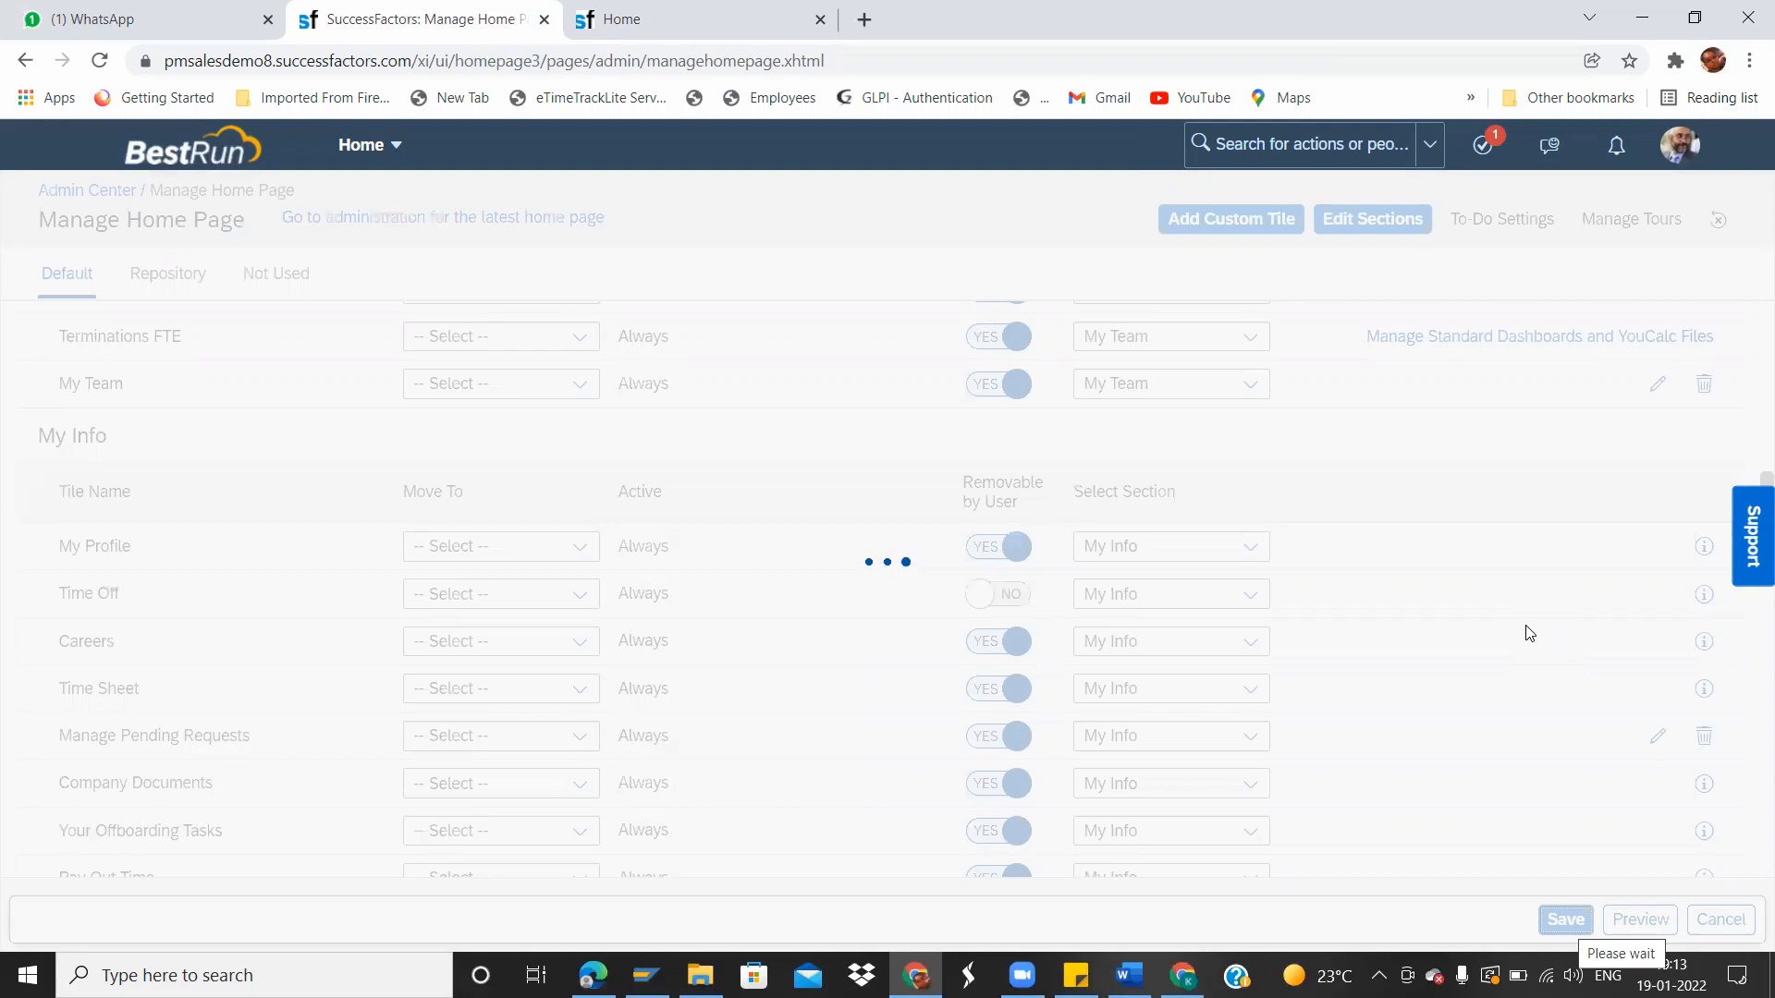
Try to reload the Manage Home Page admin page while still proxied.
click(749, 63)
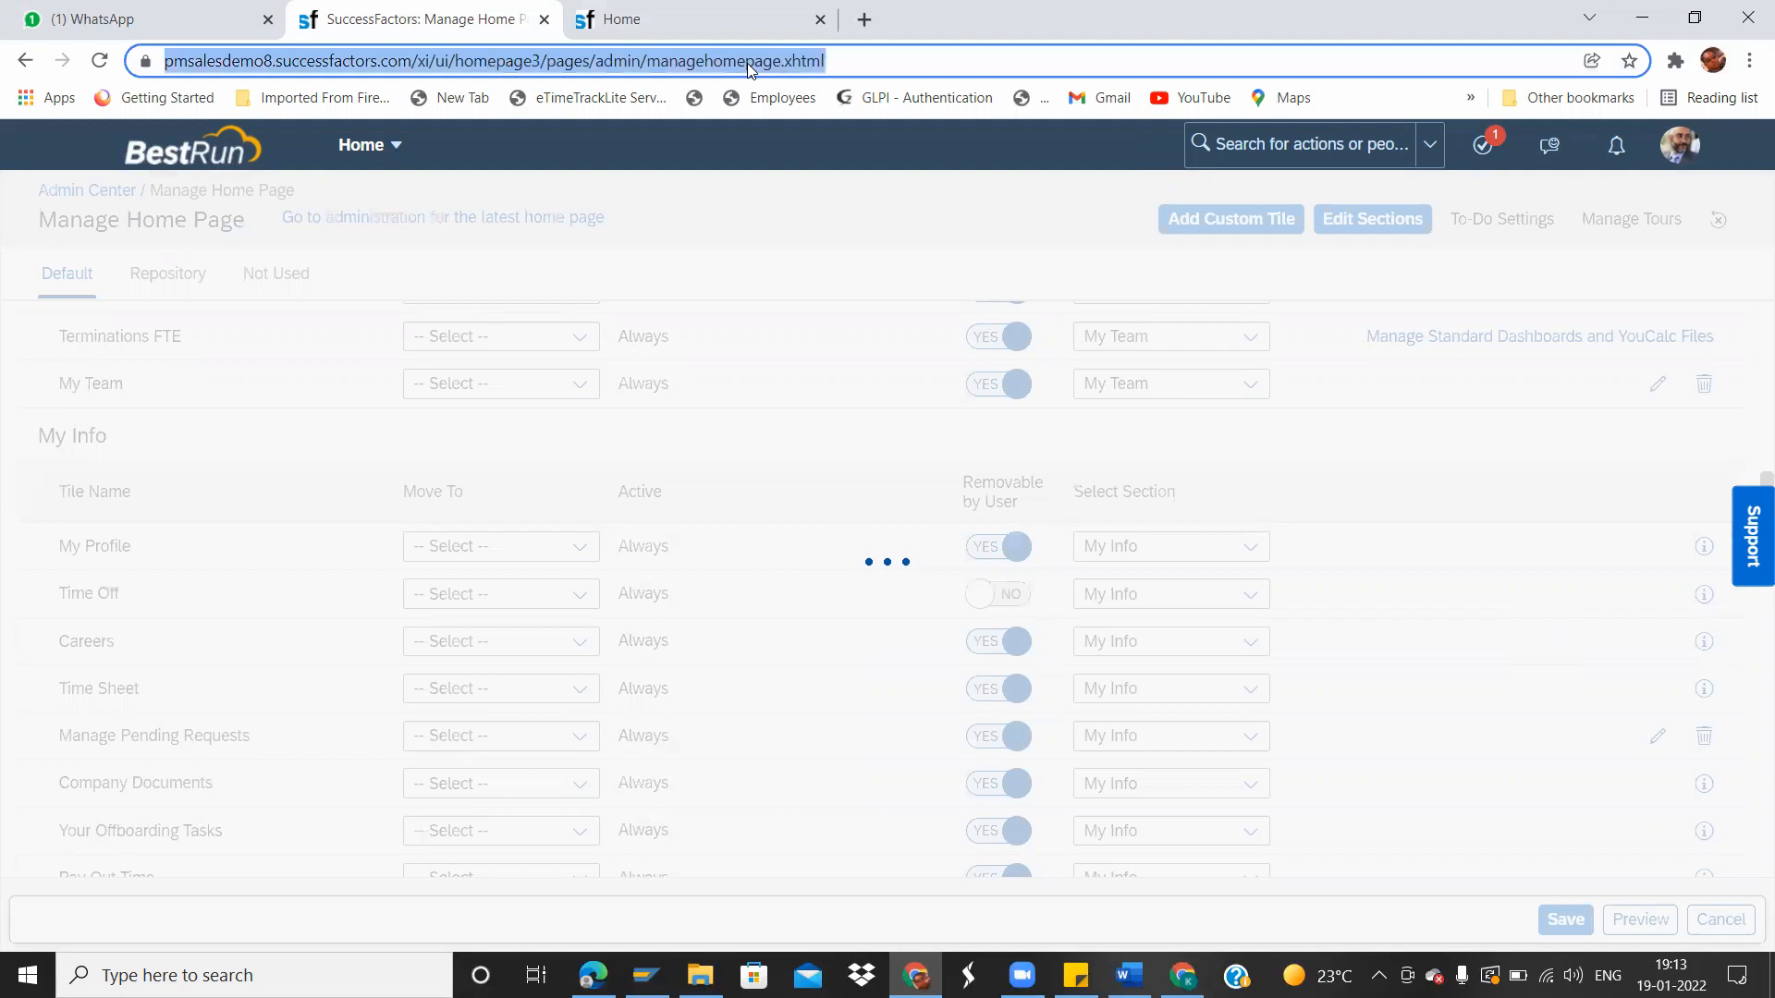
key(Return)
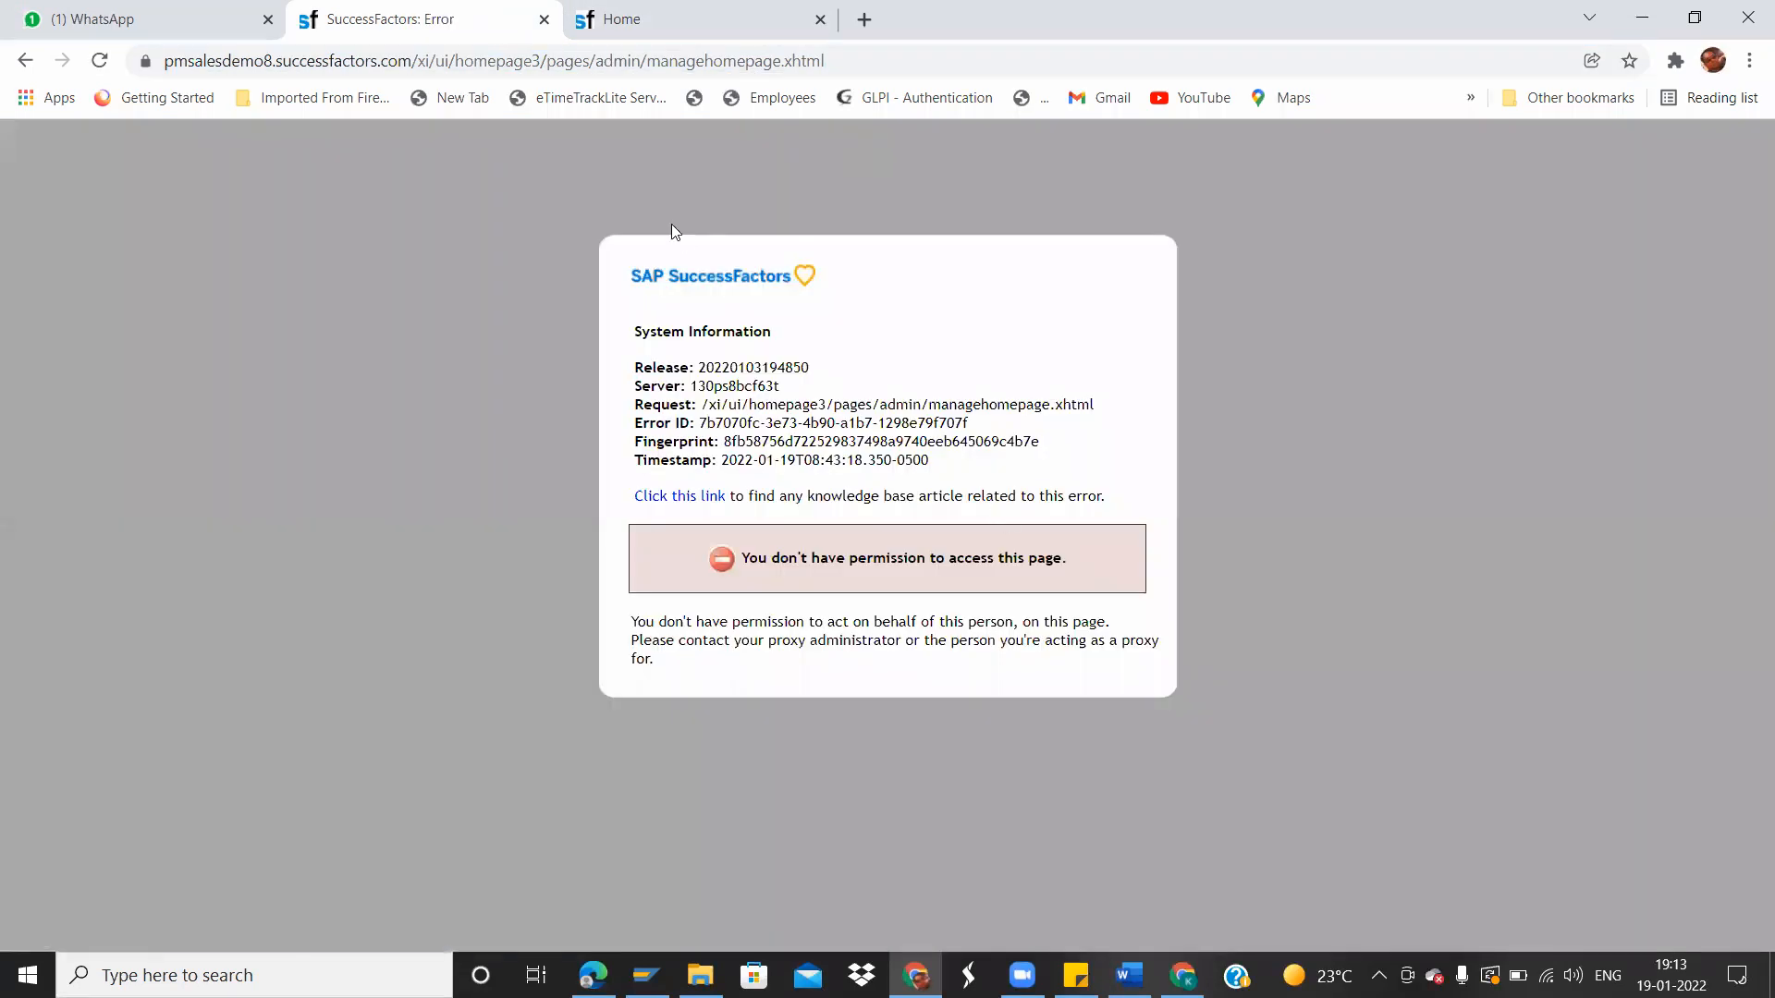
click(484, 62)
key(Return)
End the proxy session with Become Self on the Home page and reload the Manage Home Page admin page.
click(640, 22)
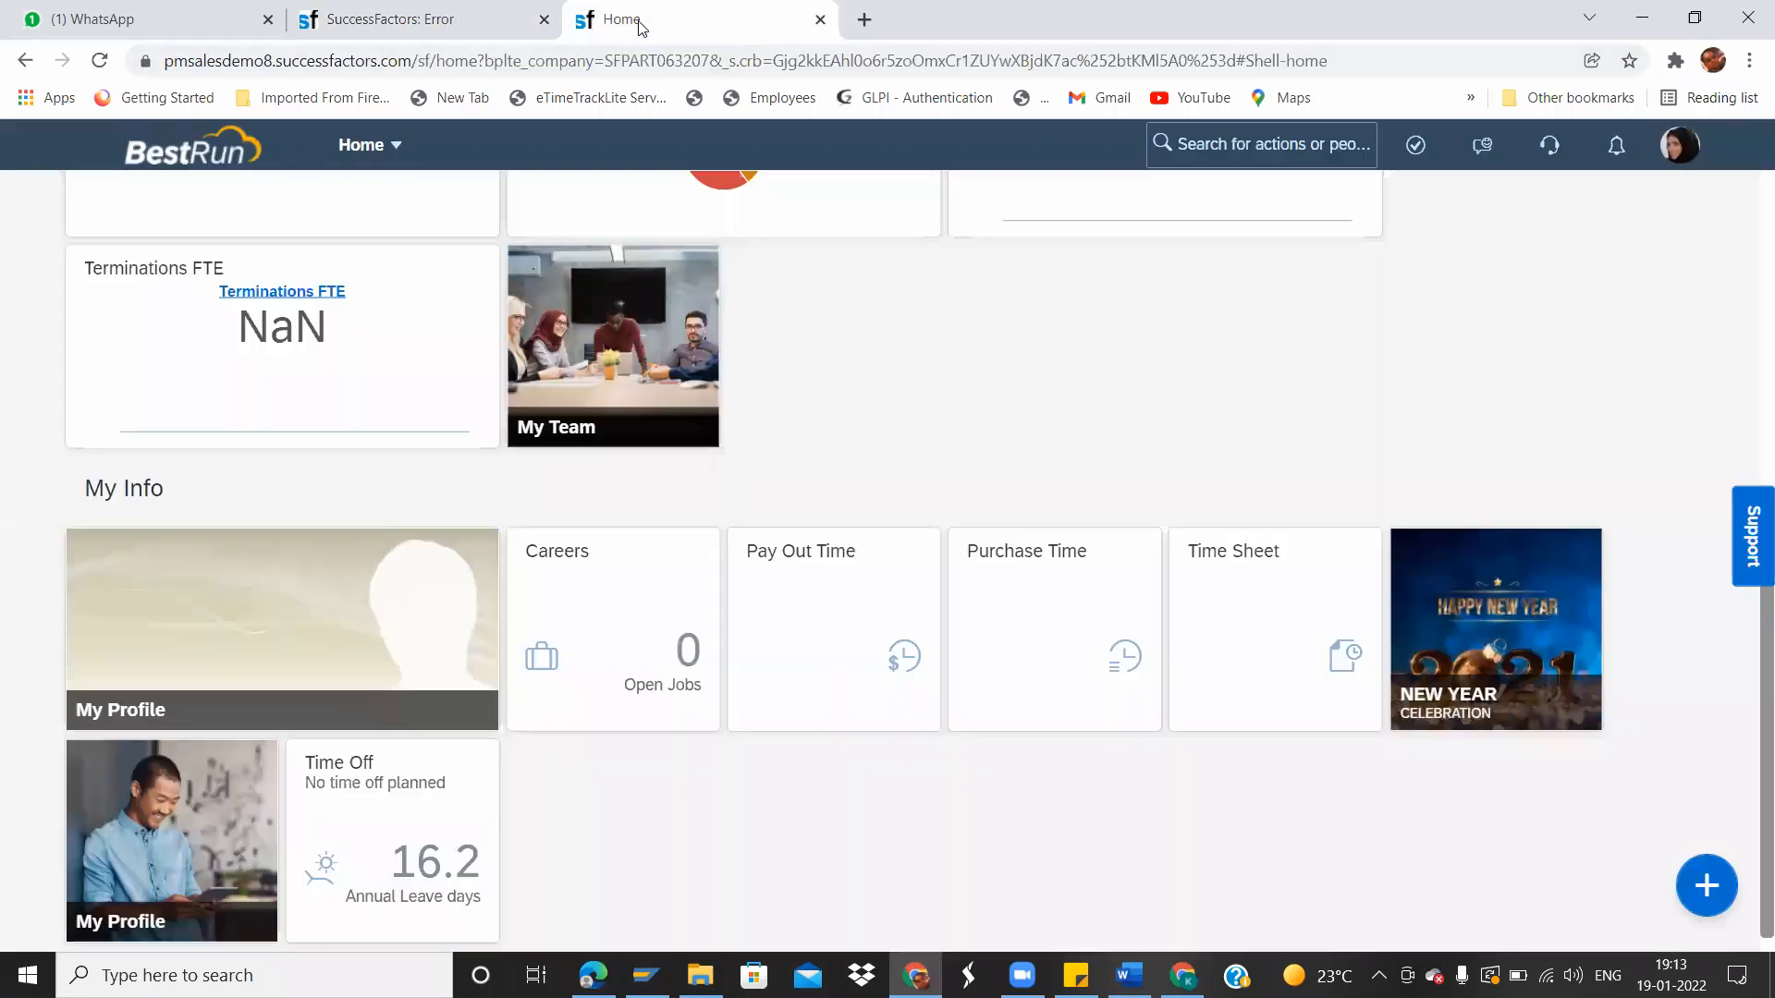
click(1683, 145)
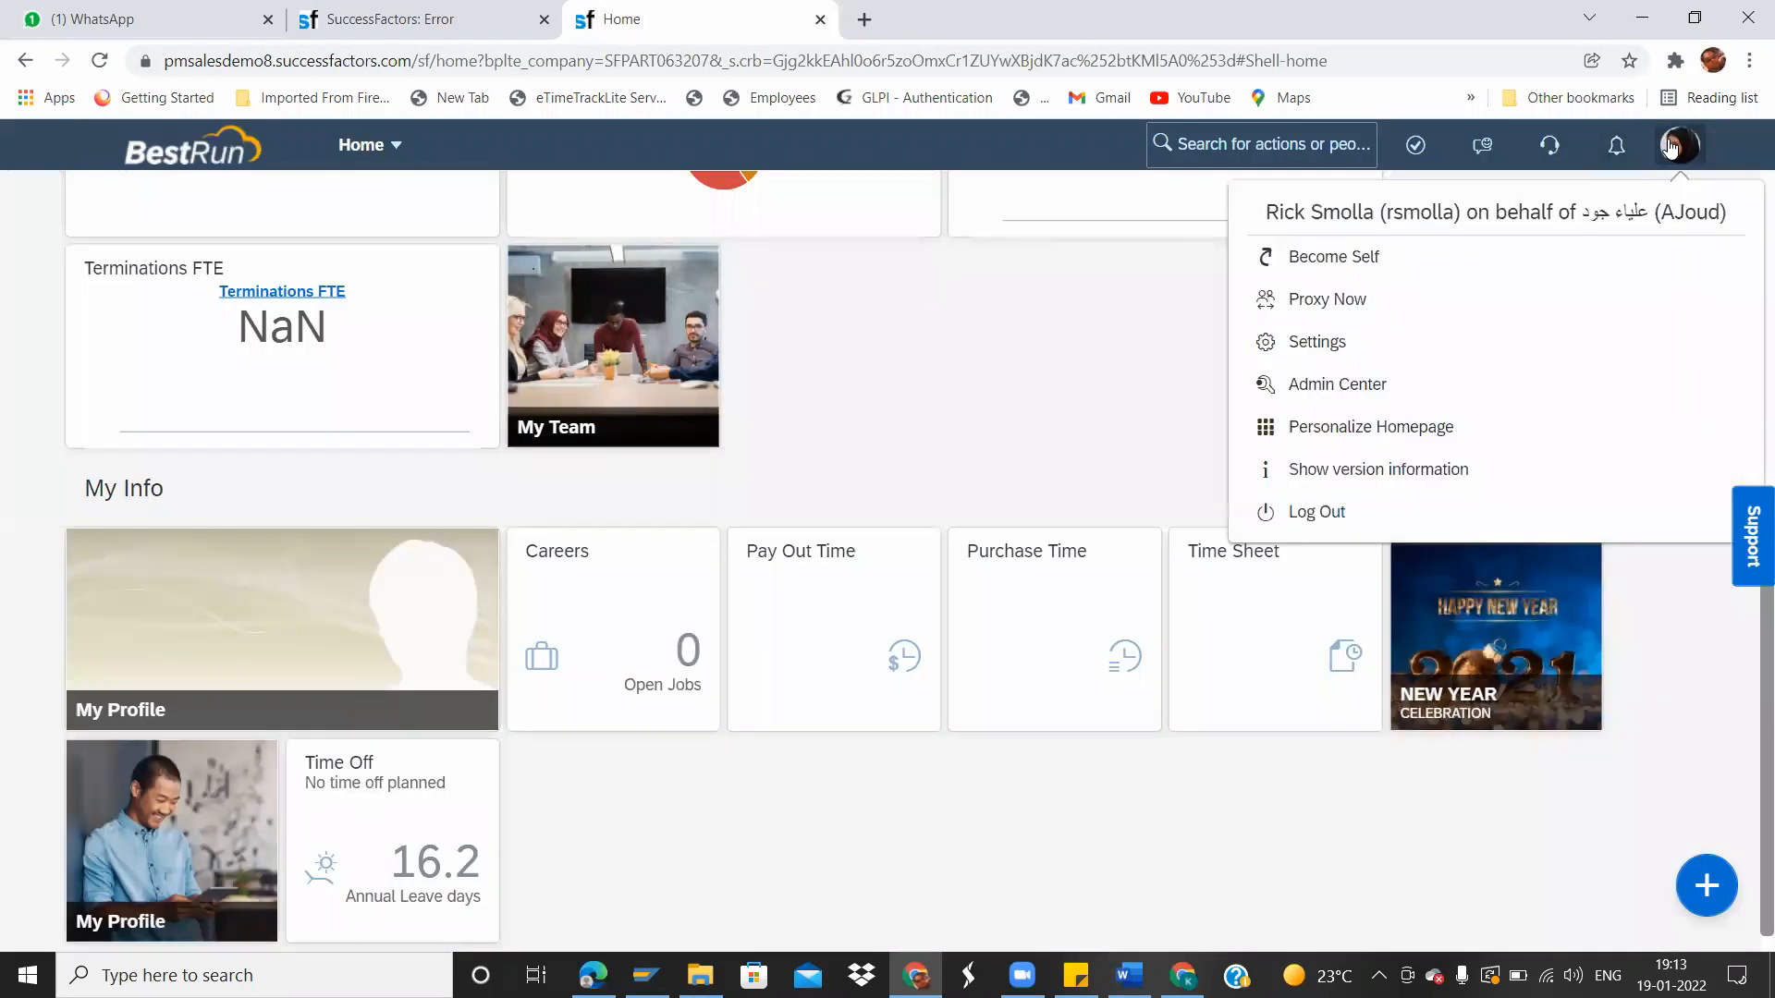
click(1332, 263)
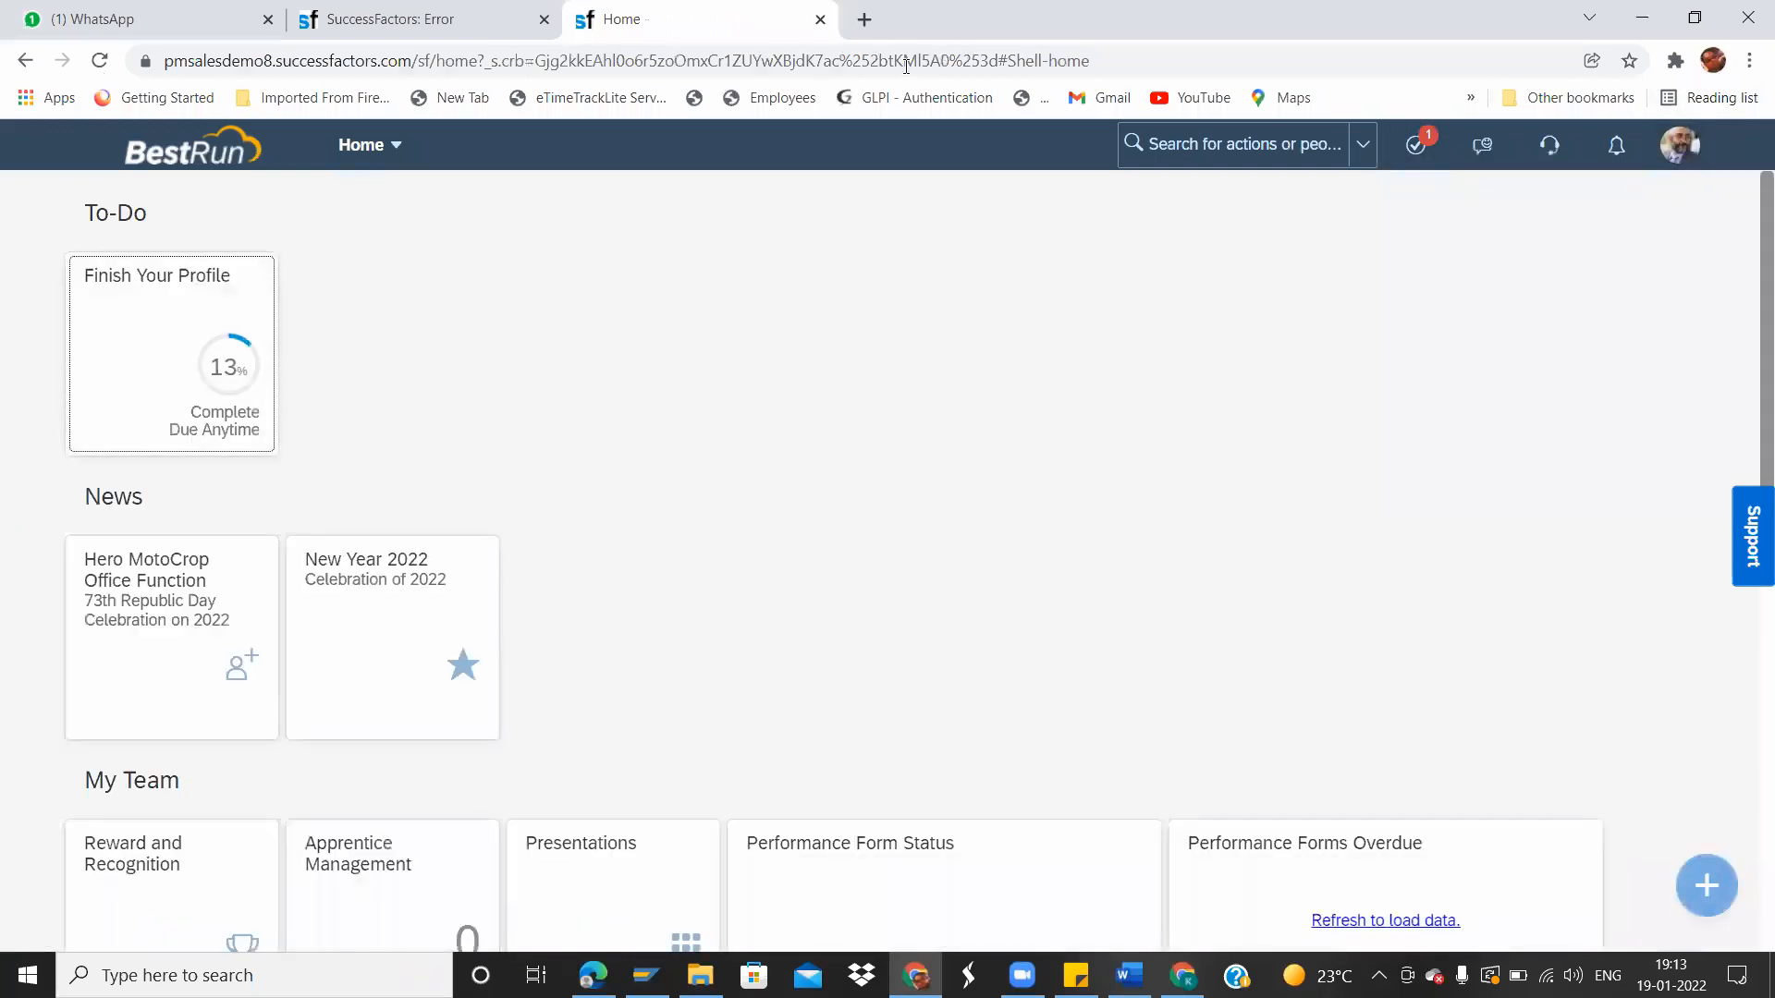
click(453, 13)
click(592, 65)
key(Return)
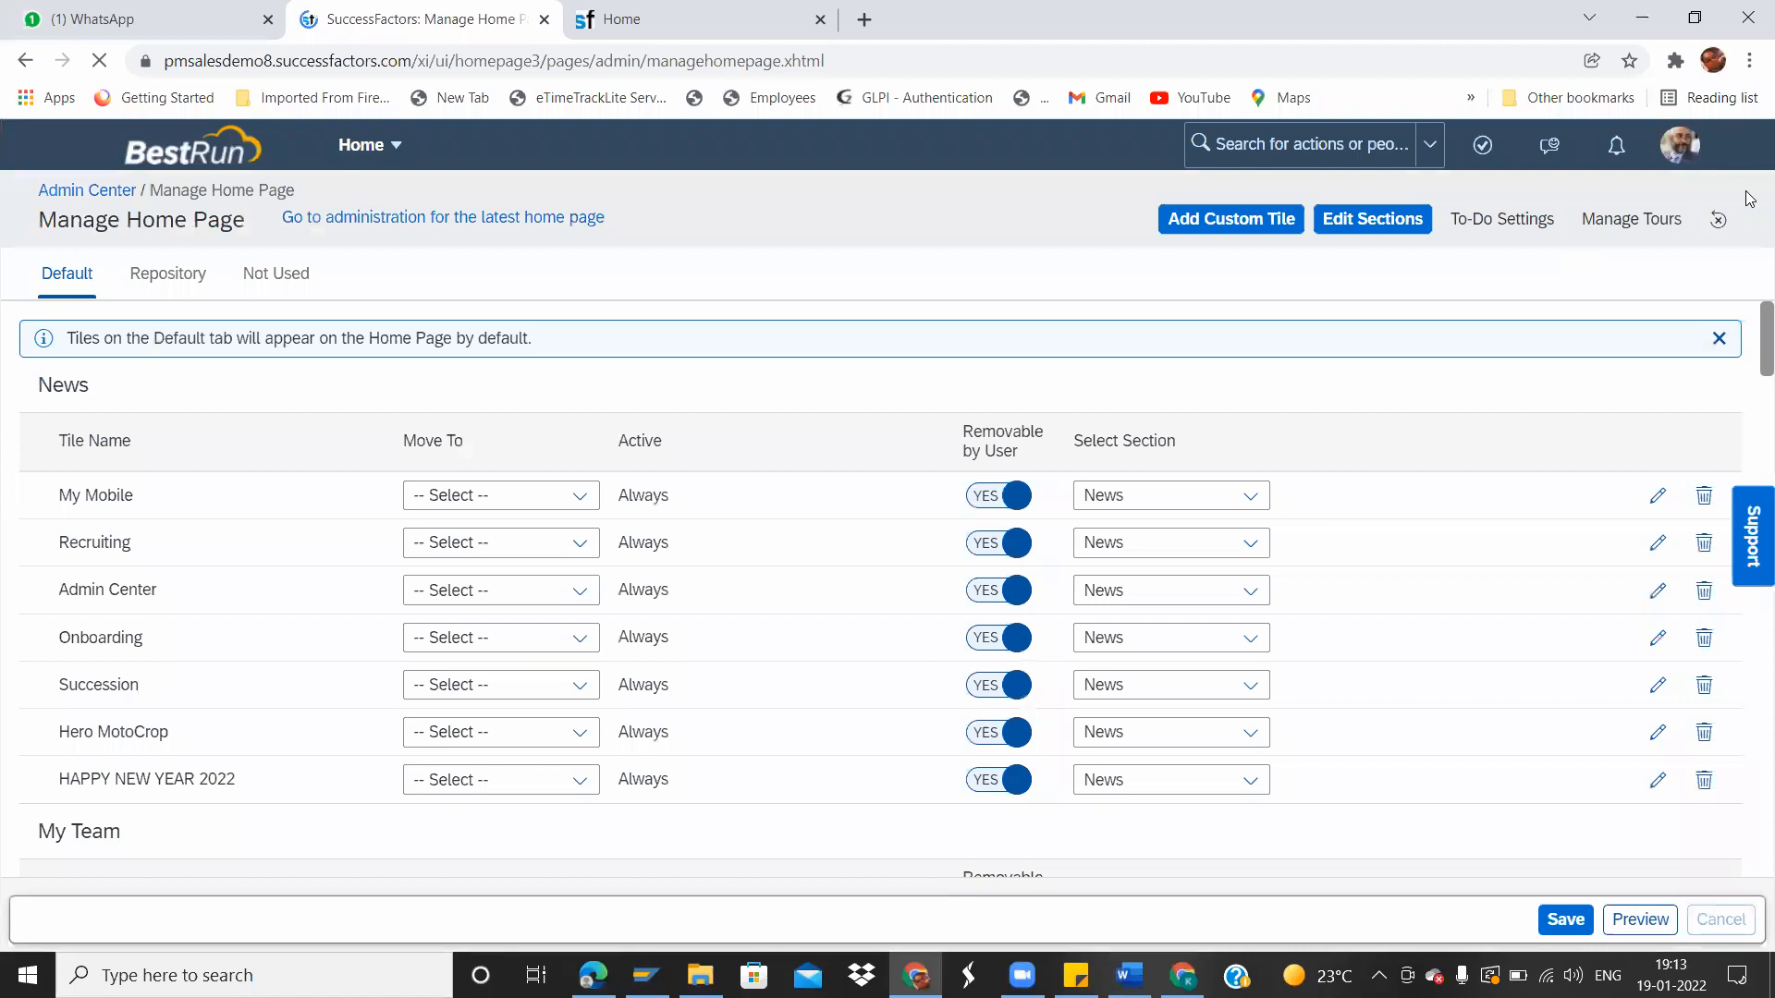
Set Removable by User to No for the Time Off tile in the My Info section and save the tile settings.
drag(1751, 338, 1750, 604)
mouse_move(1750, 711)
mouse_down()
mouse_move(1750, 802)
mouse_move(1750, 742)
mouse_up()
scroll(1750, 751, down, 10)
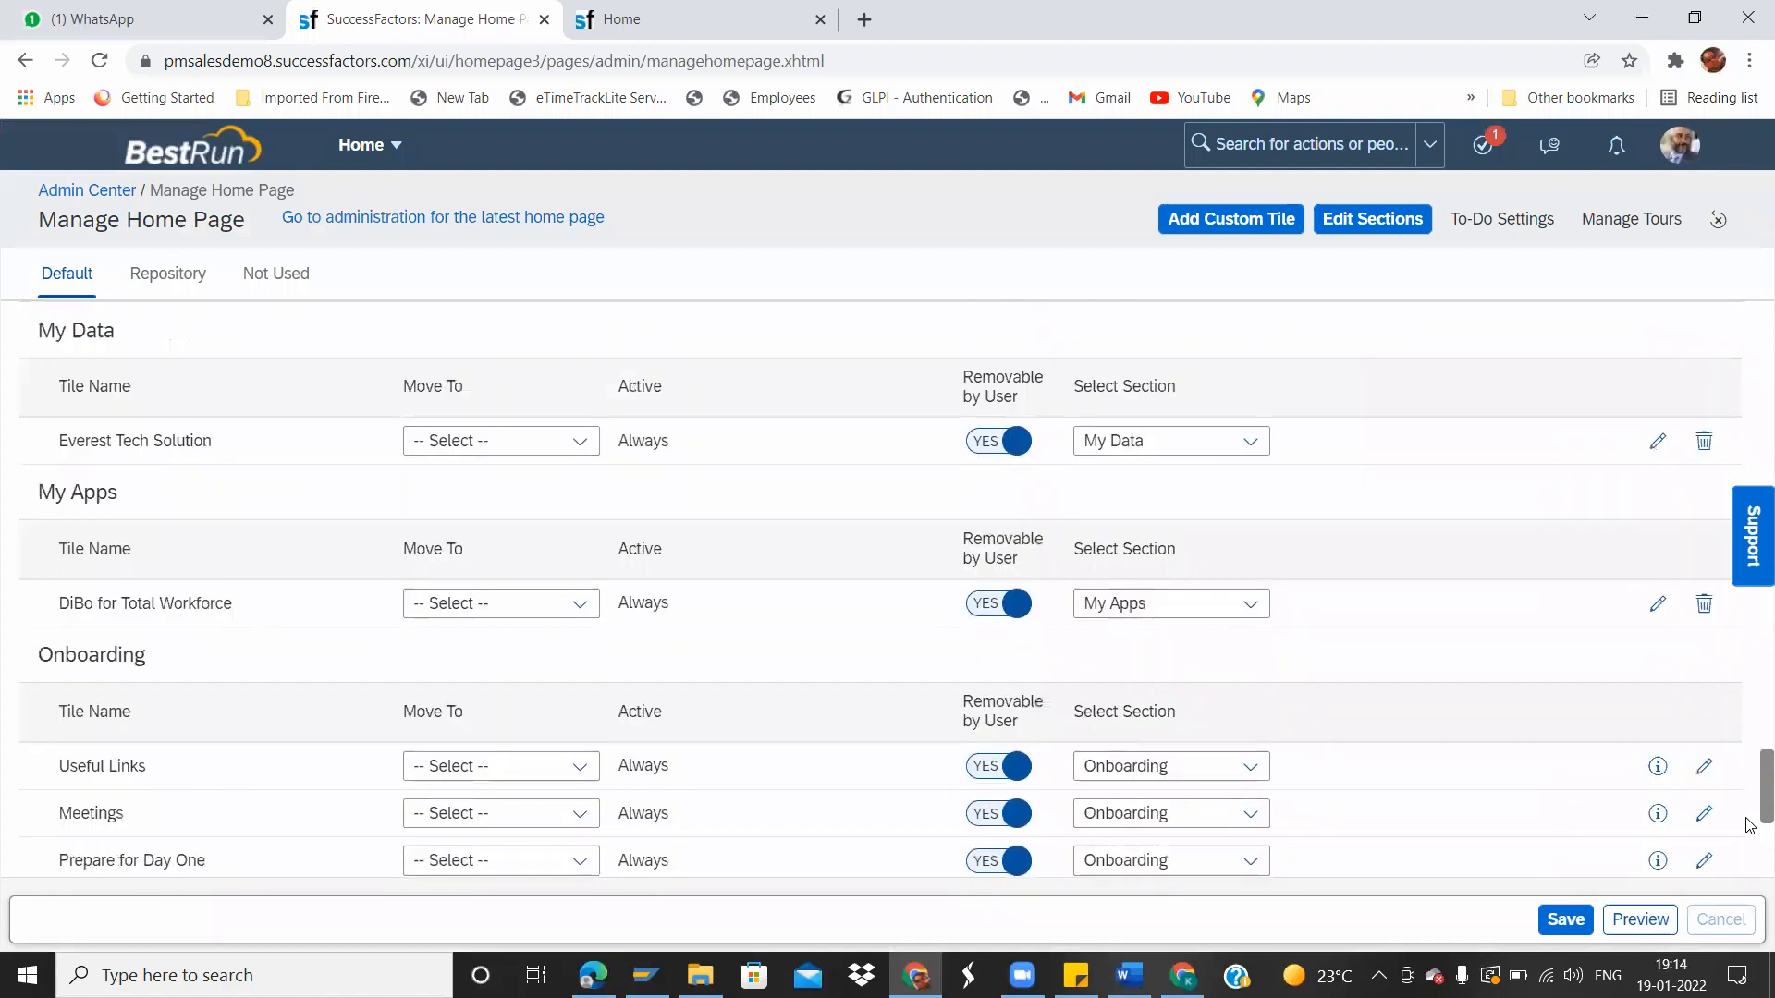
drag(1750, 774, 1749, 531)
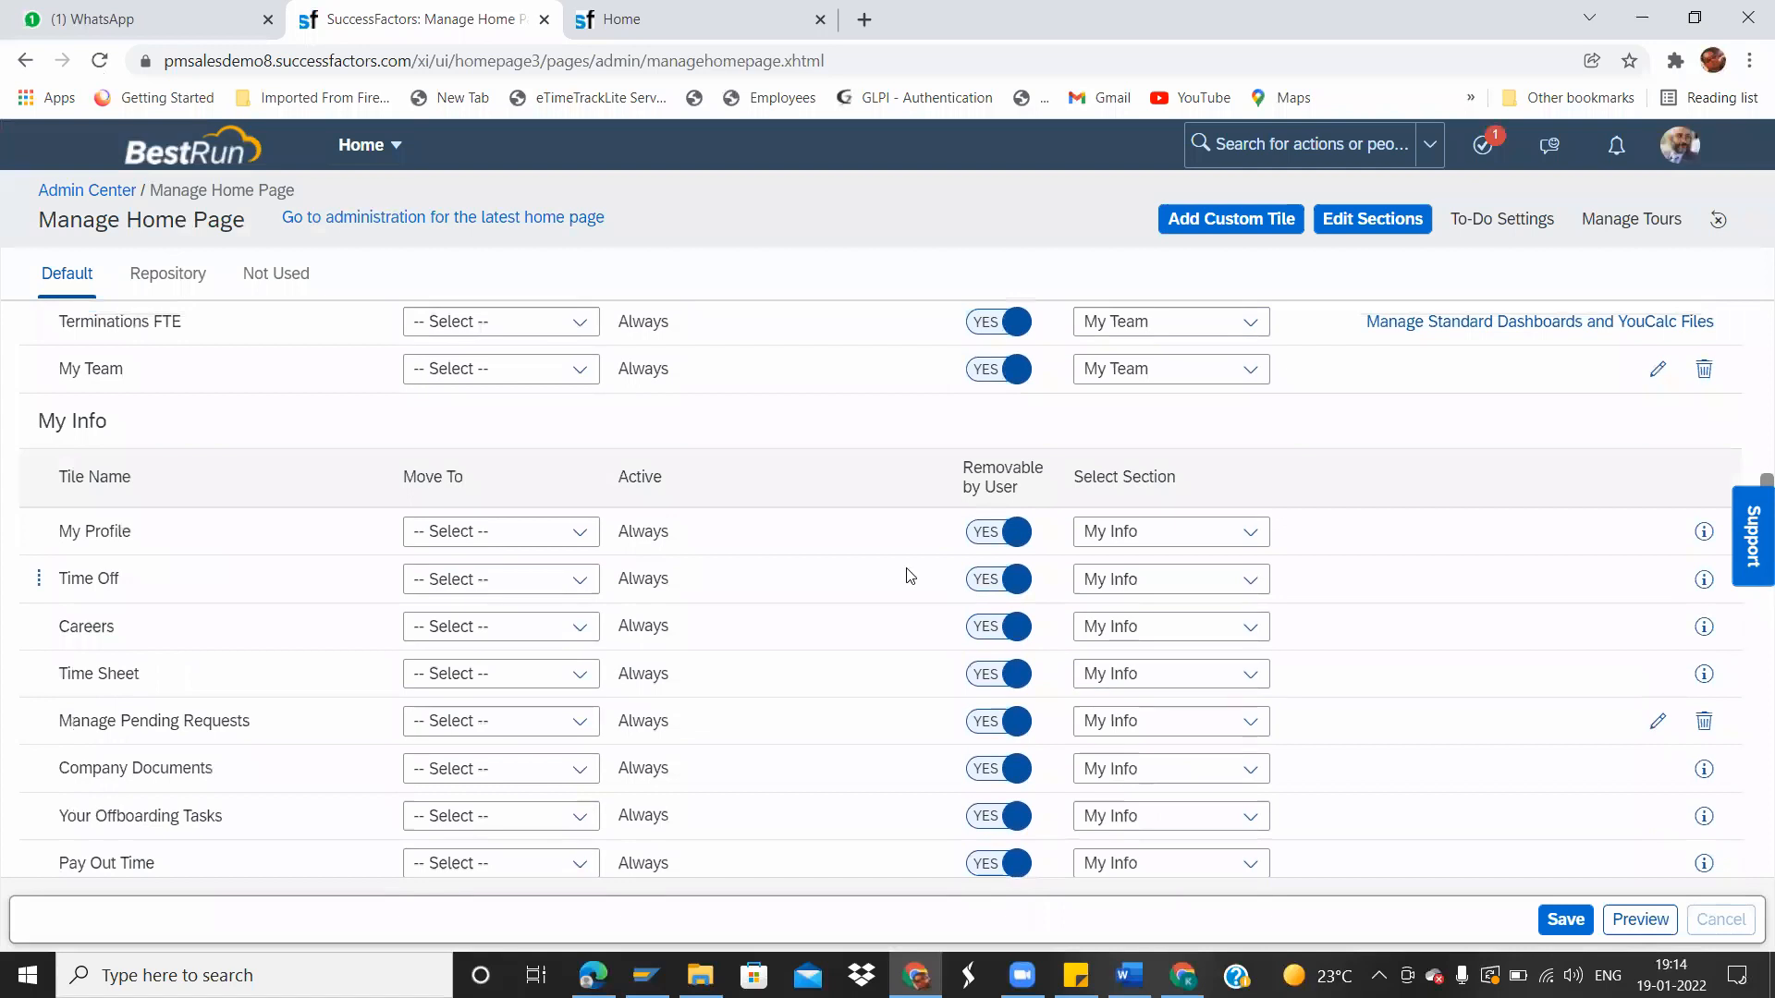
click(985, 579)
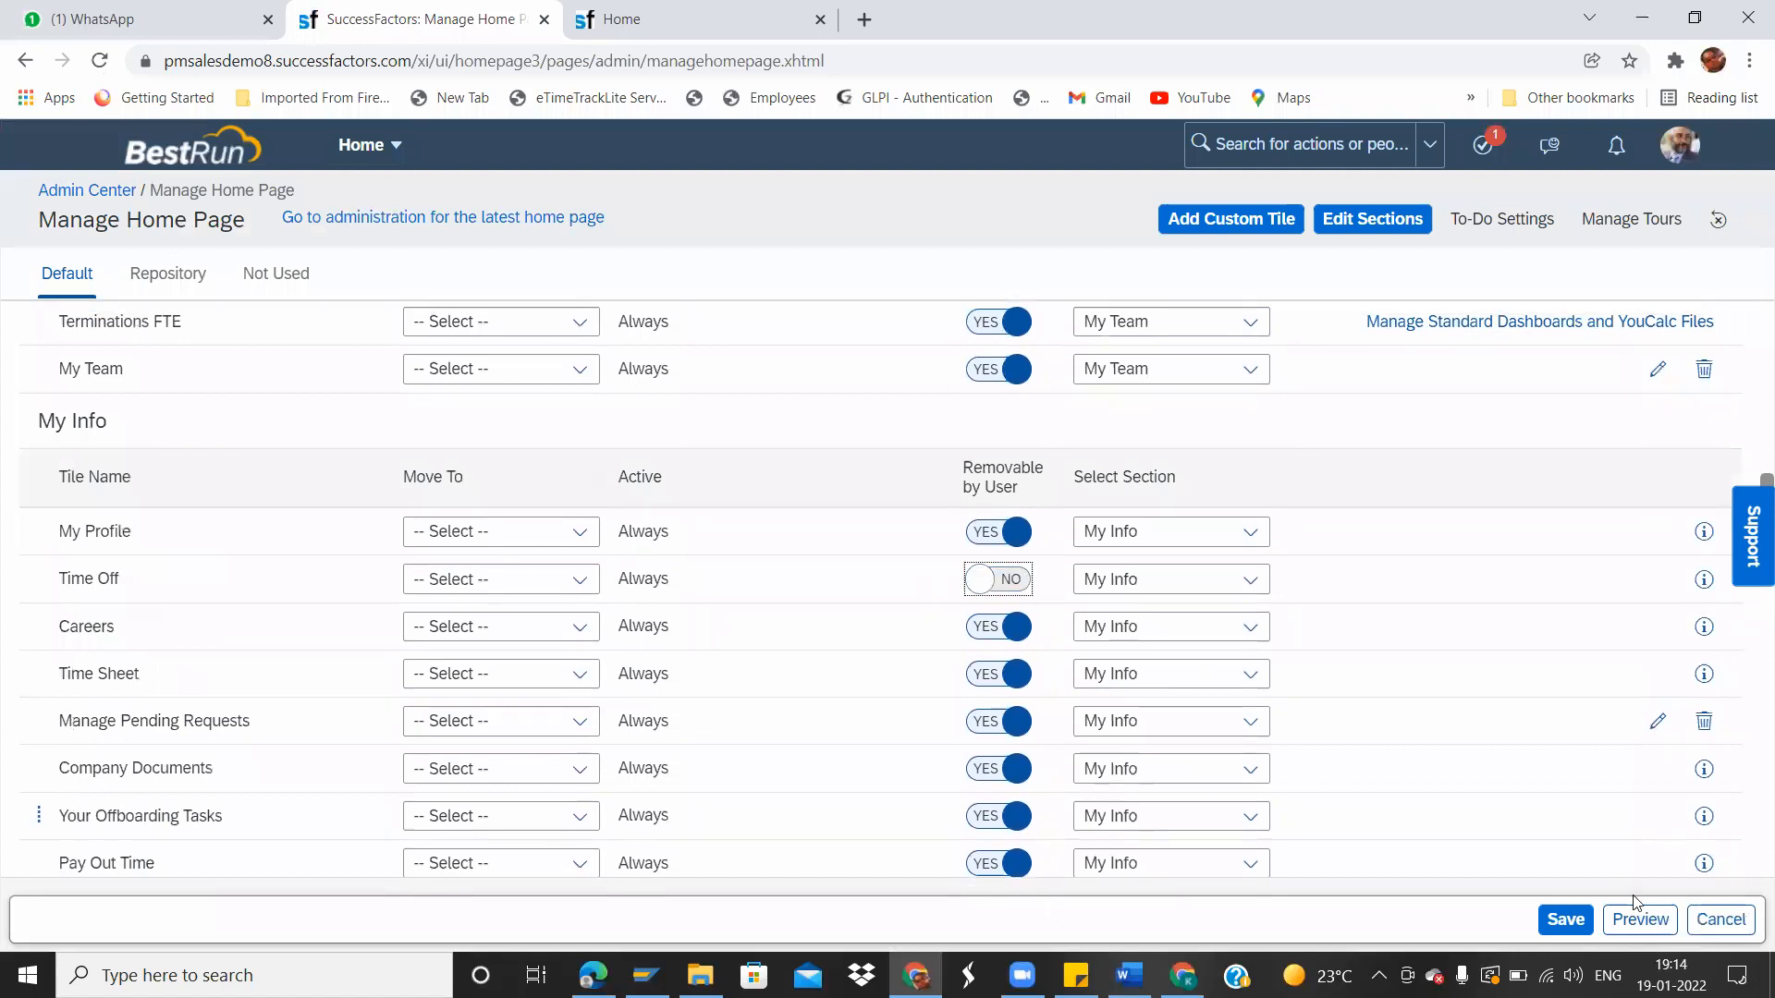
click(1565, 919)
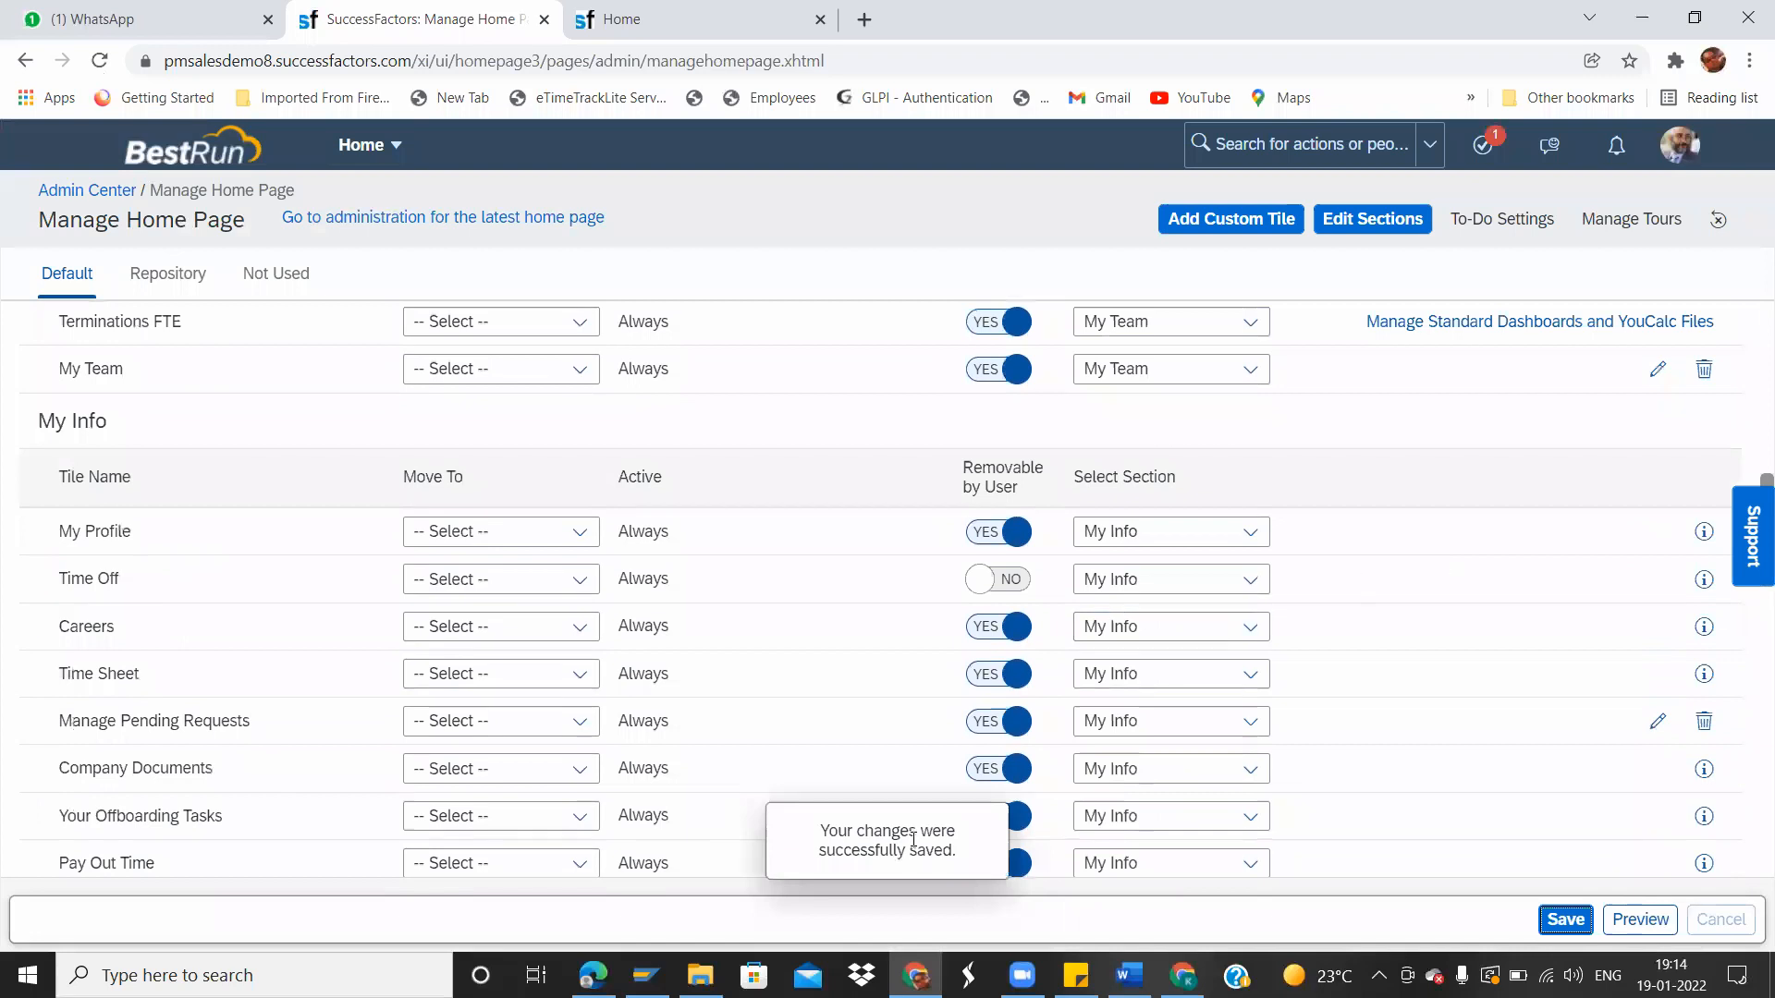
From the Home page, proxy as the same target employee again and review the tiles in the My Info section.
click(662, 11)
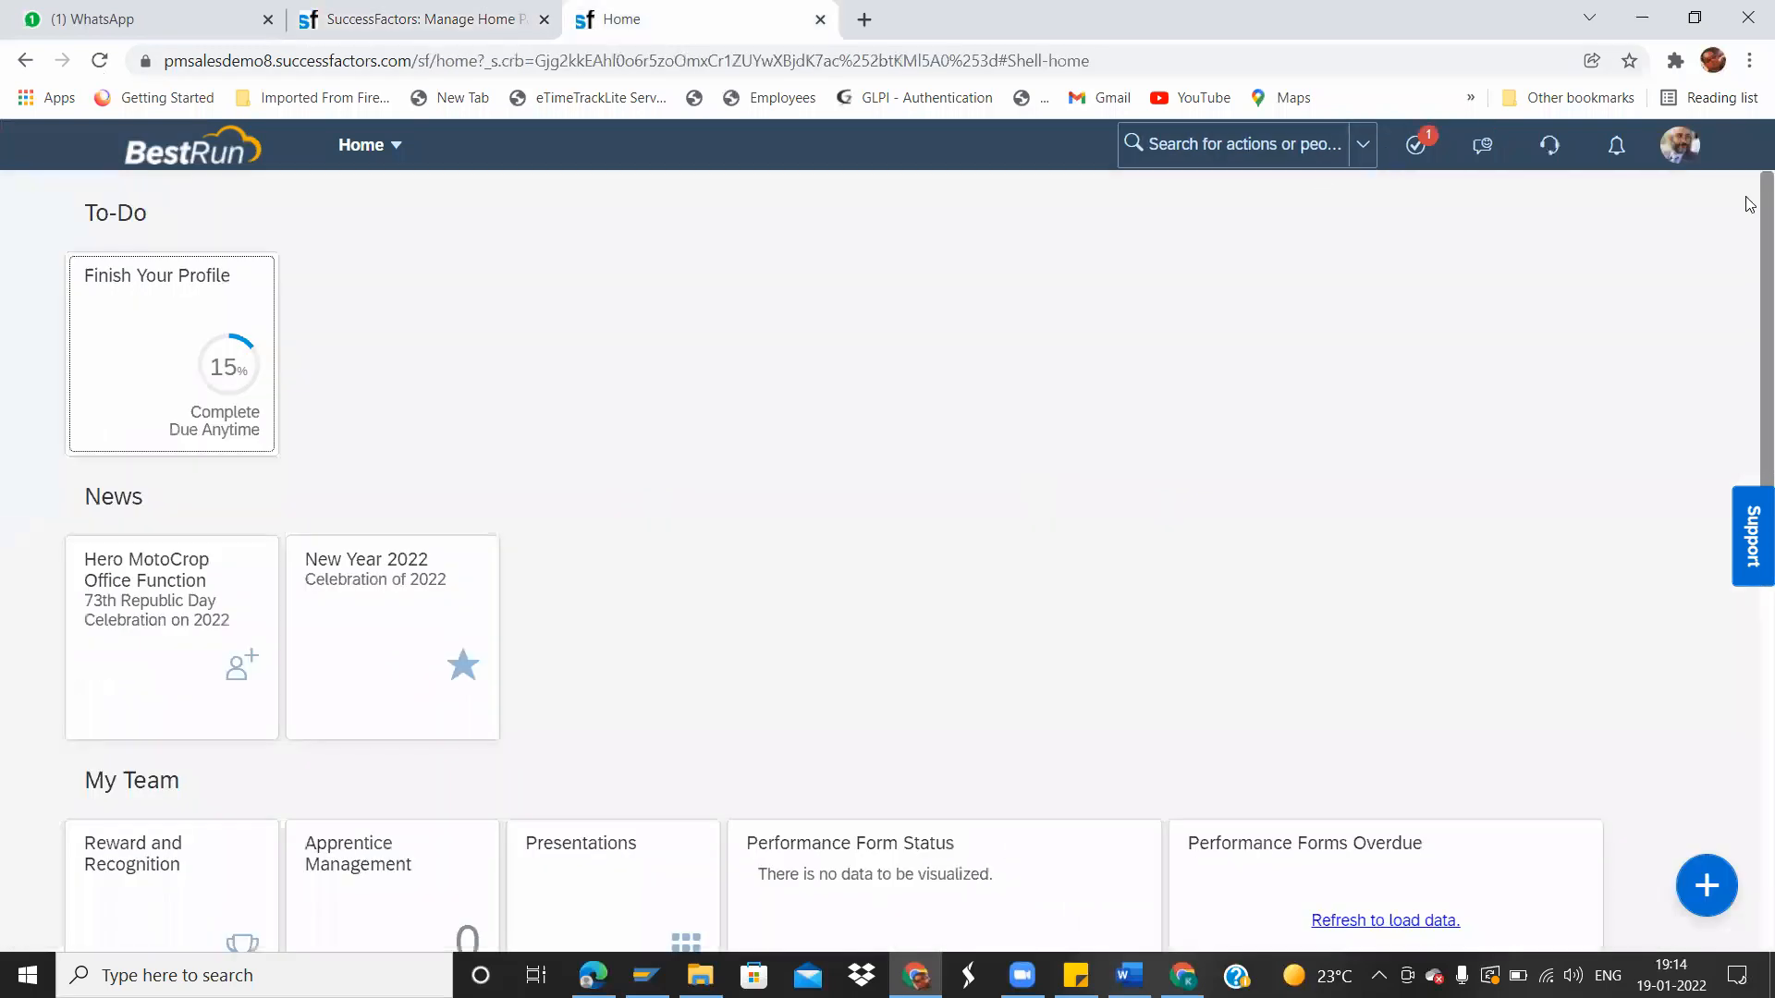
click(1680, 145)
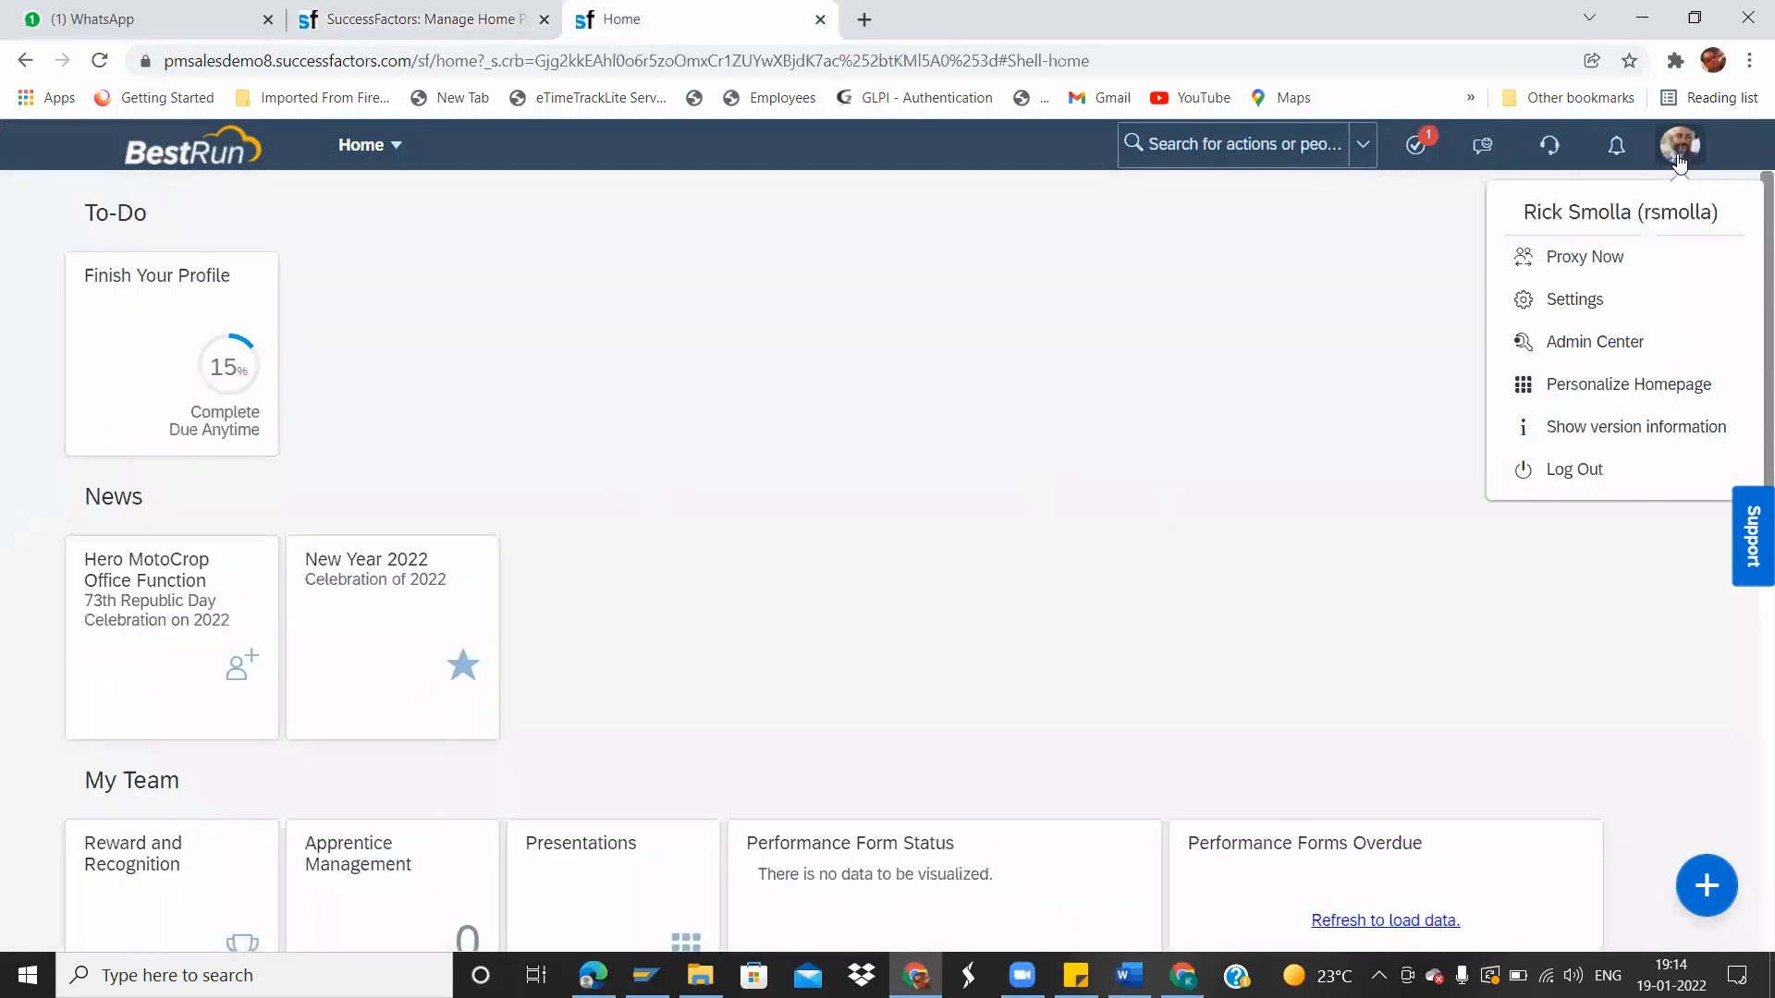
click(1584, 261)
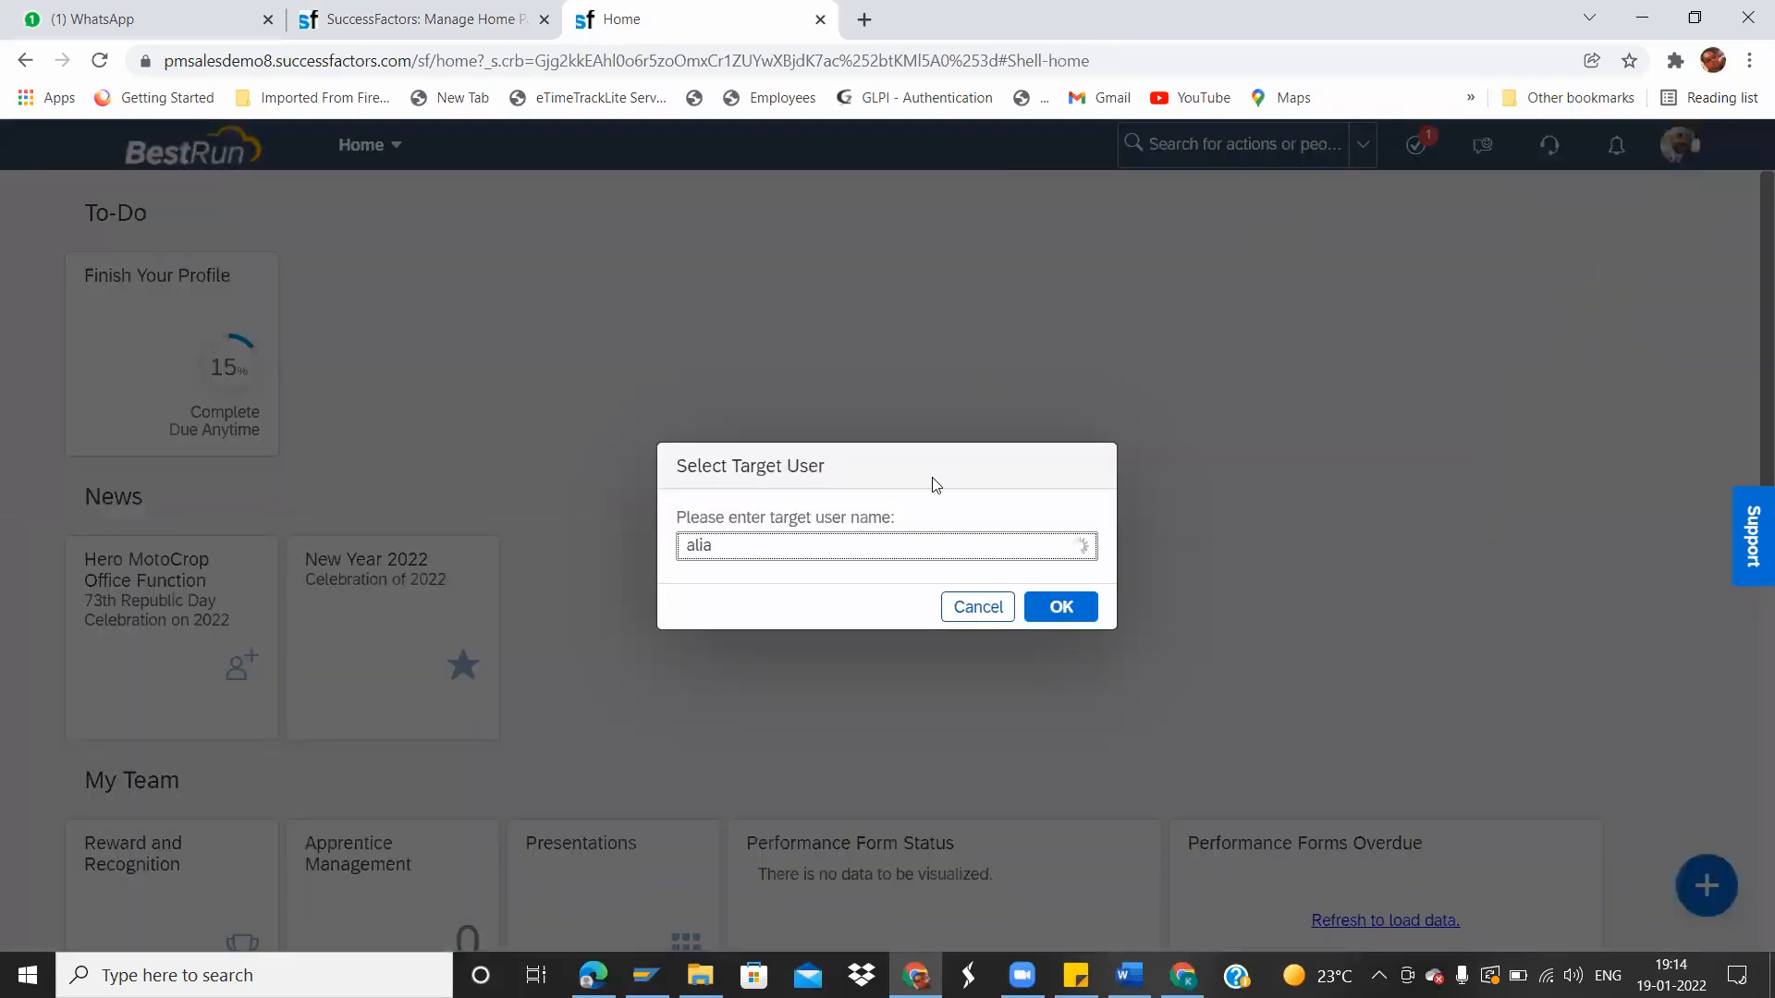
click(837, 586)
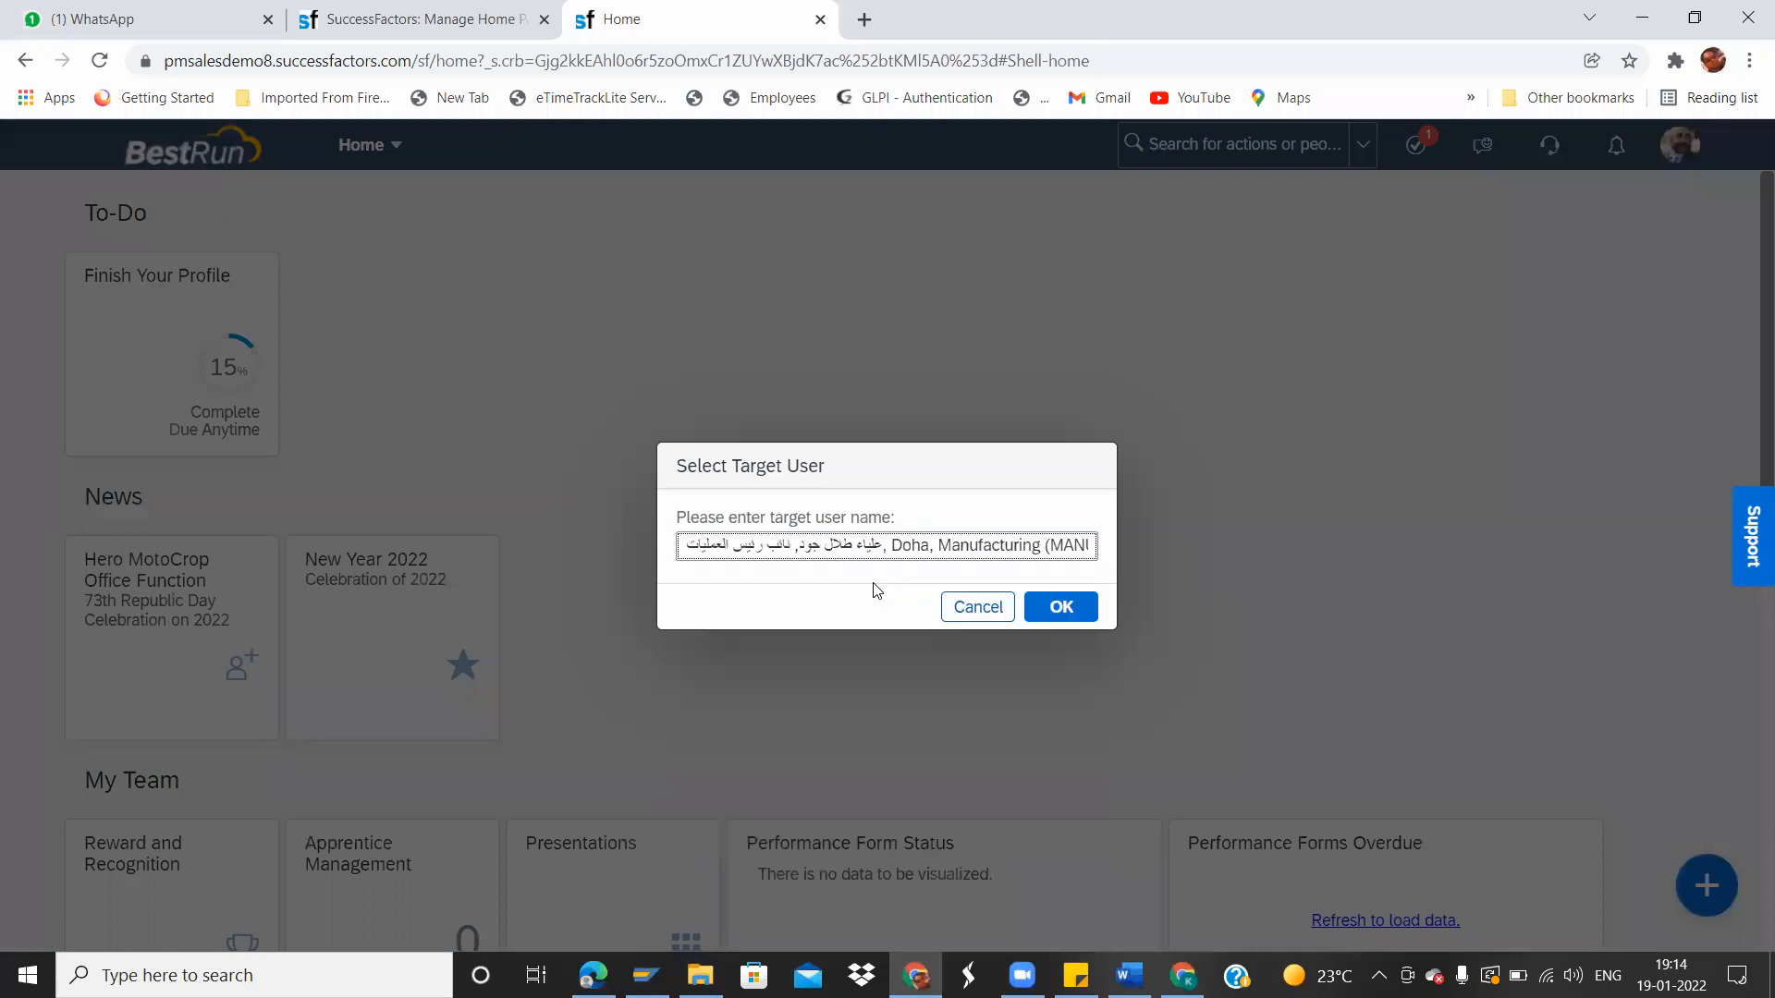
click(1056, 613)
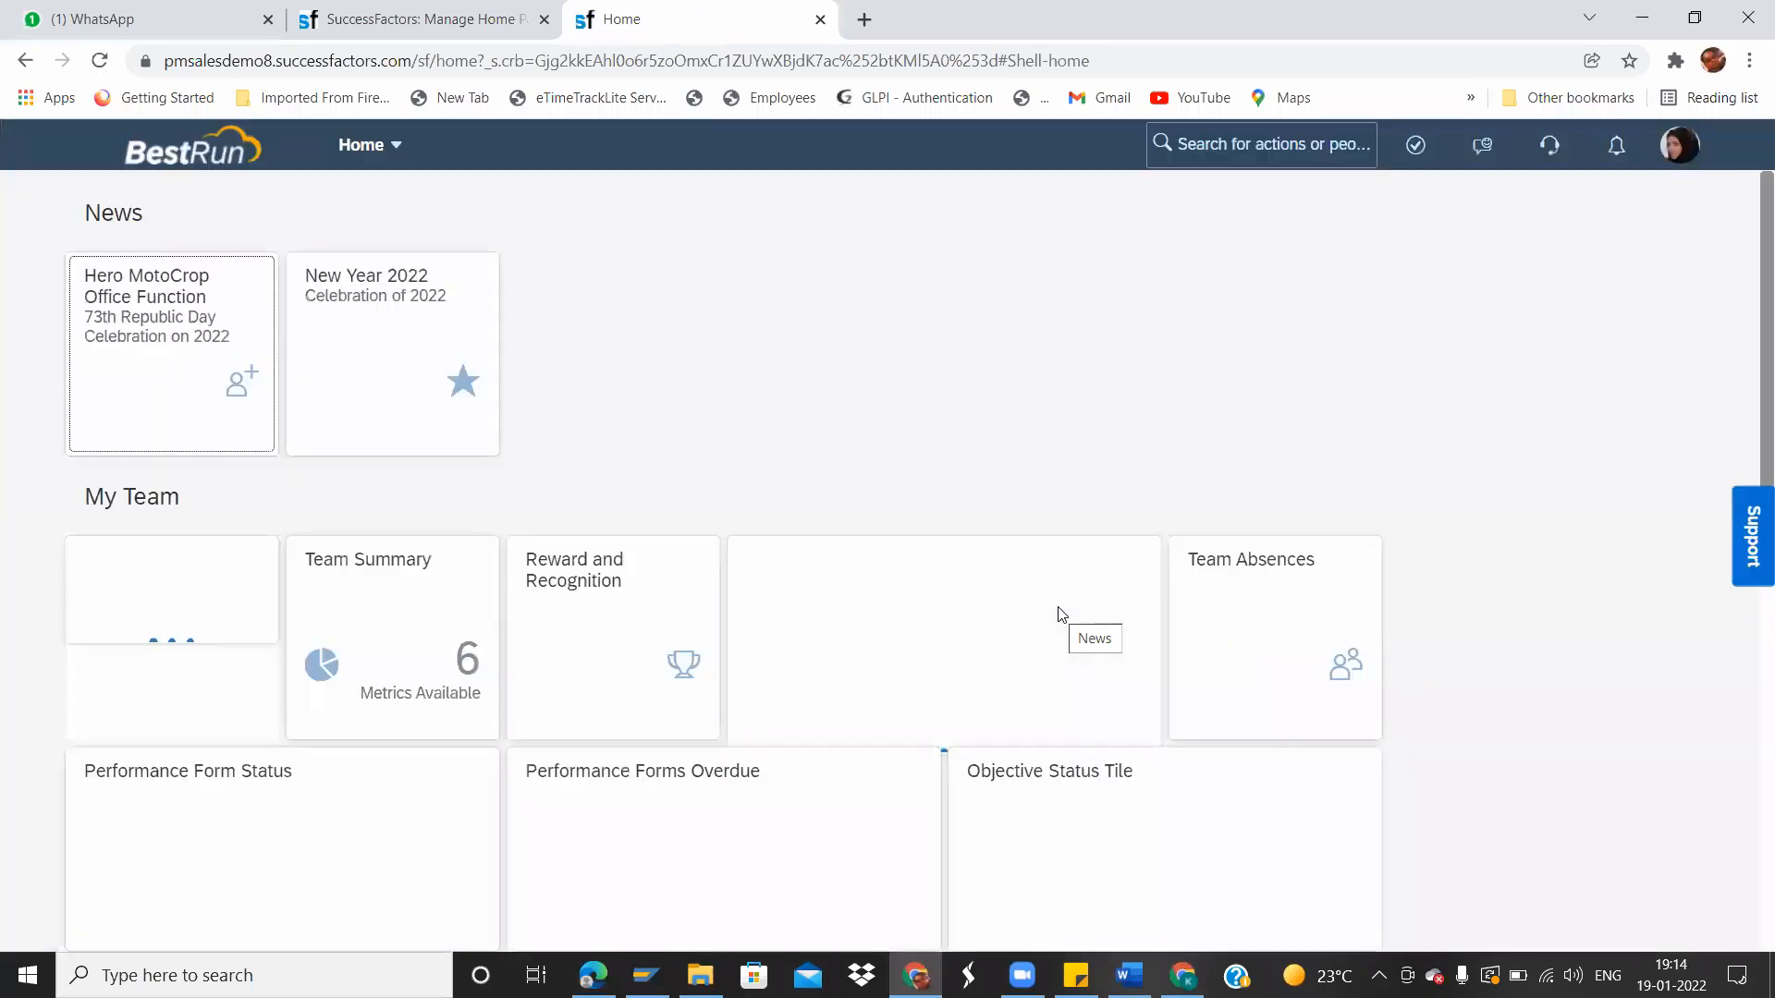
scroll(1750, 461, down, 2)
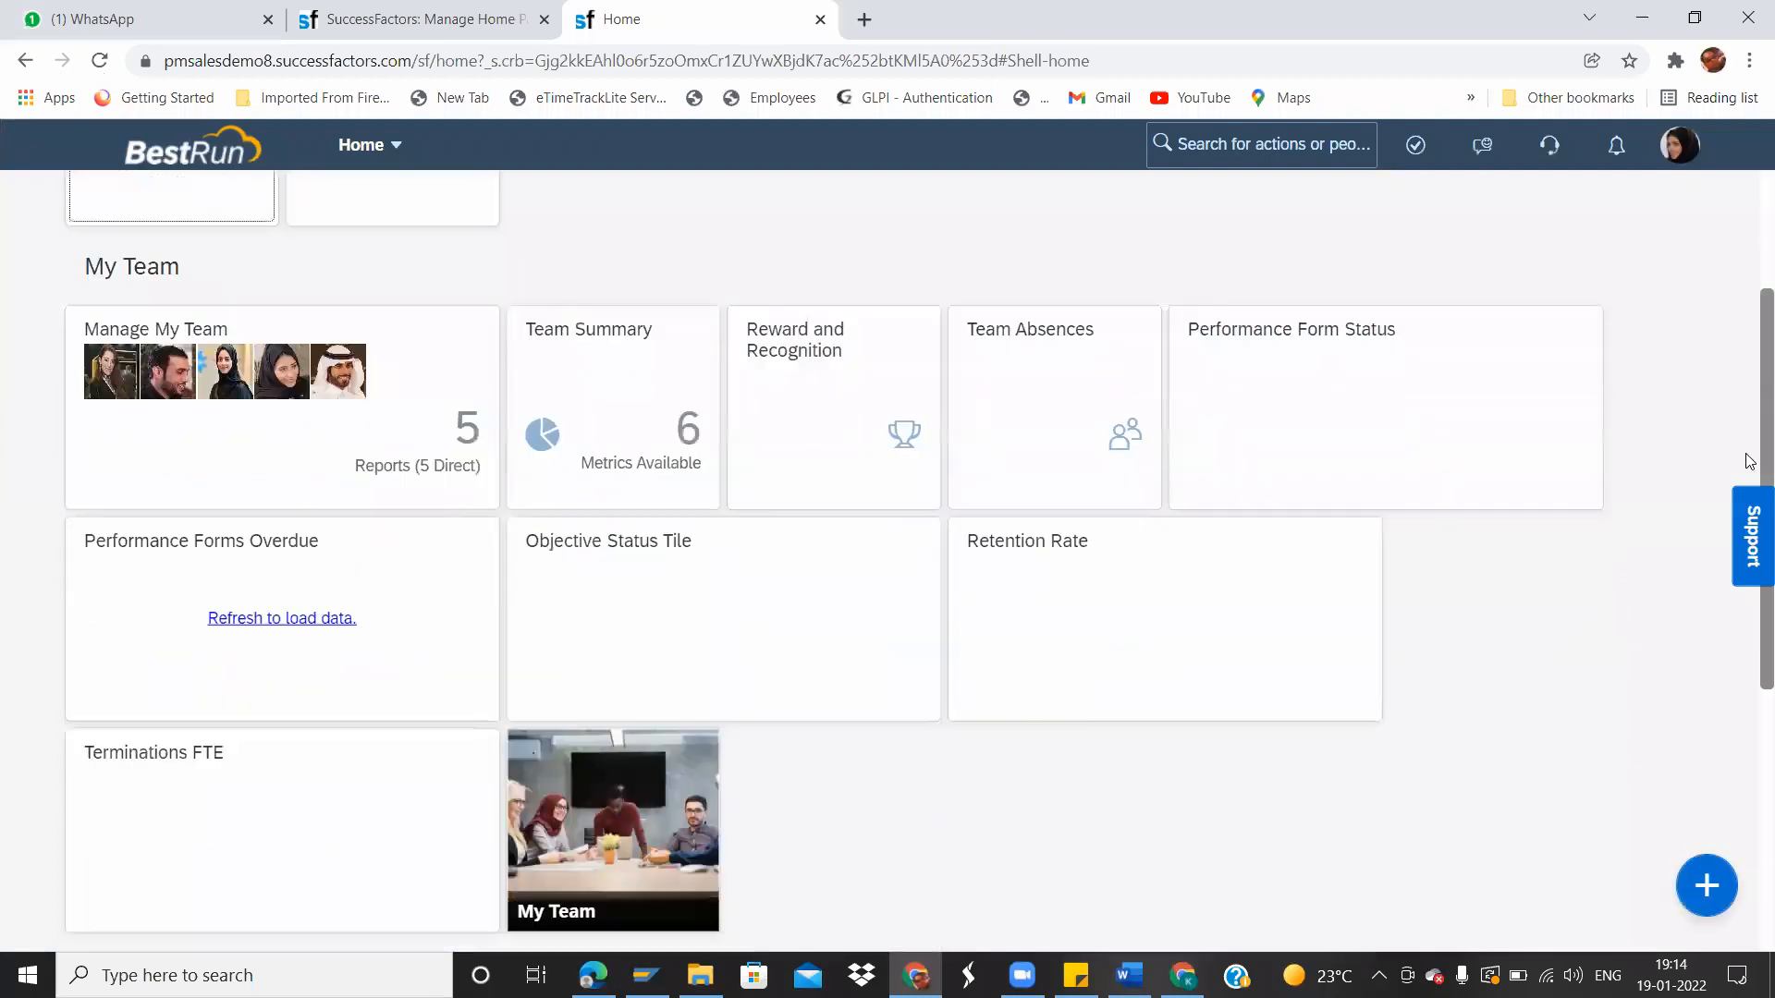
scroll(1750, 460, down, 5)
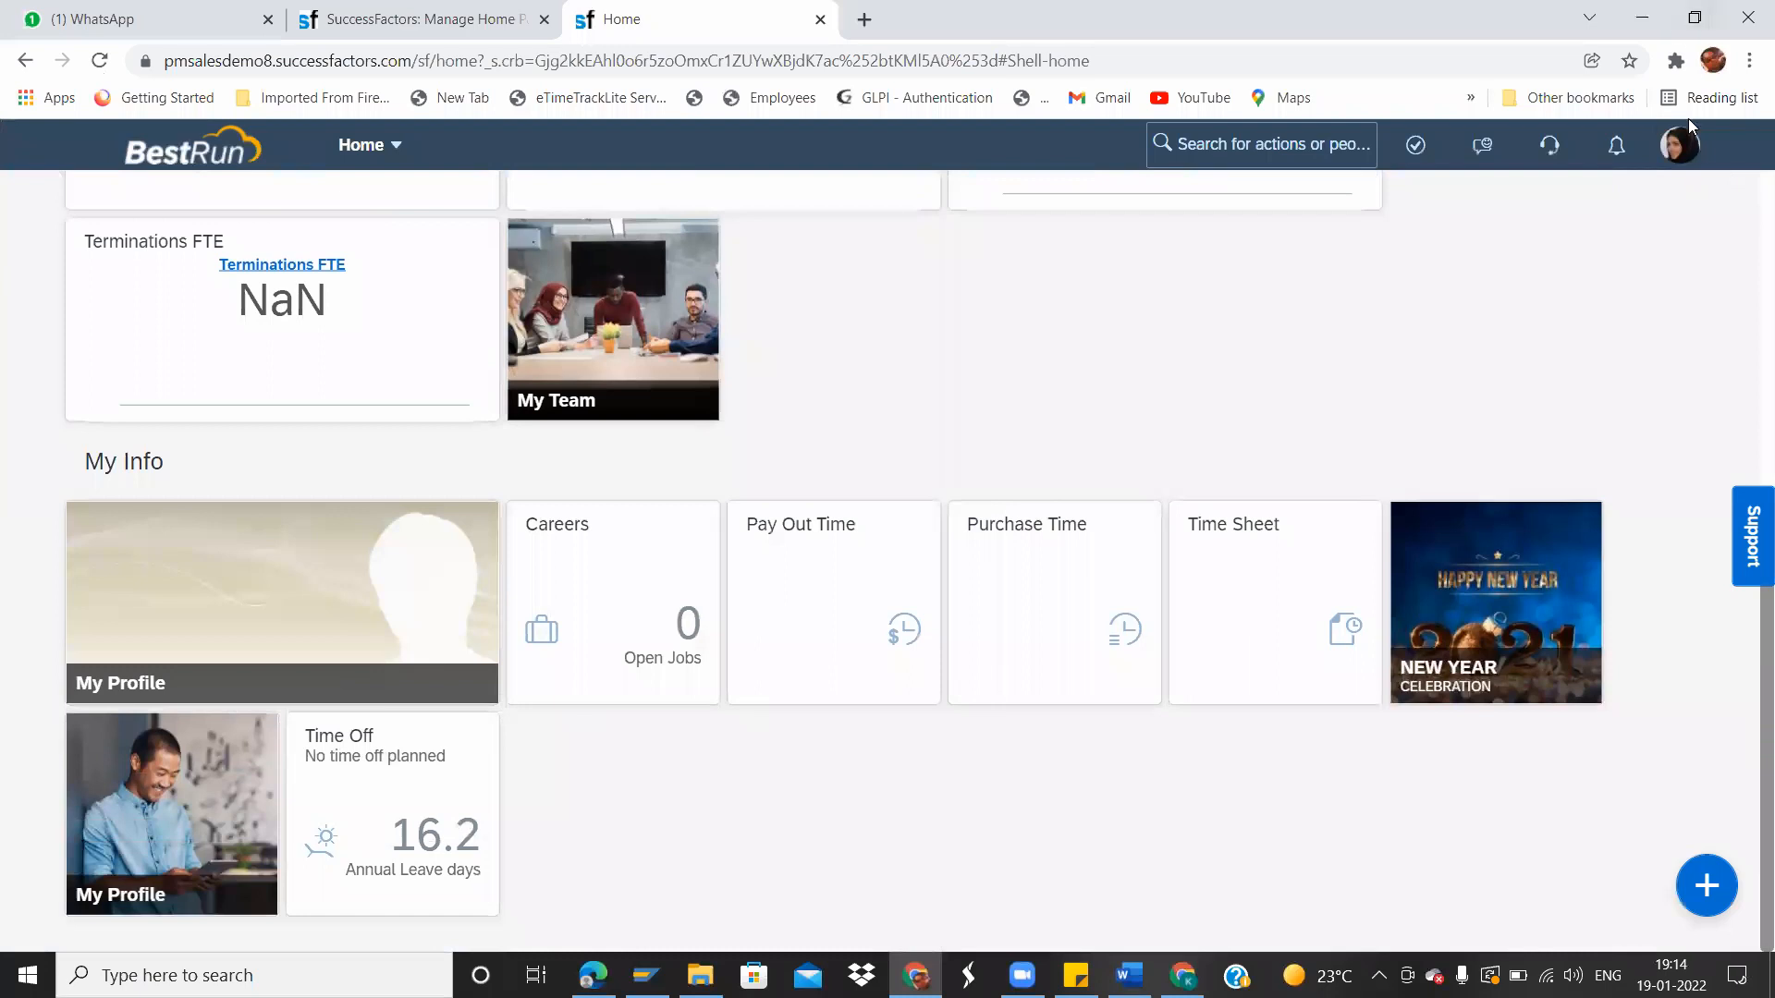
Open the Tile Catalog as the proxied employee and look for Time Off among the pinned and available tiles.
click(1680, 145)
click(1304, 437)
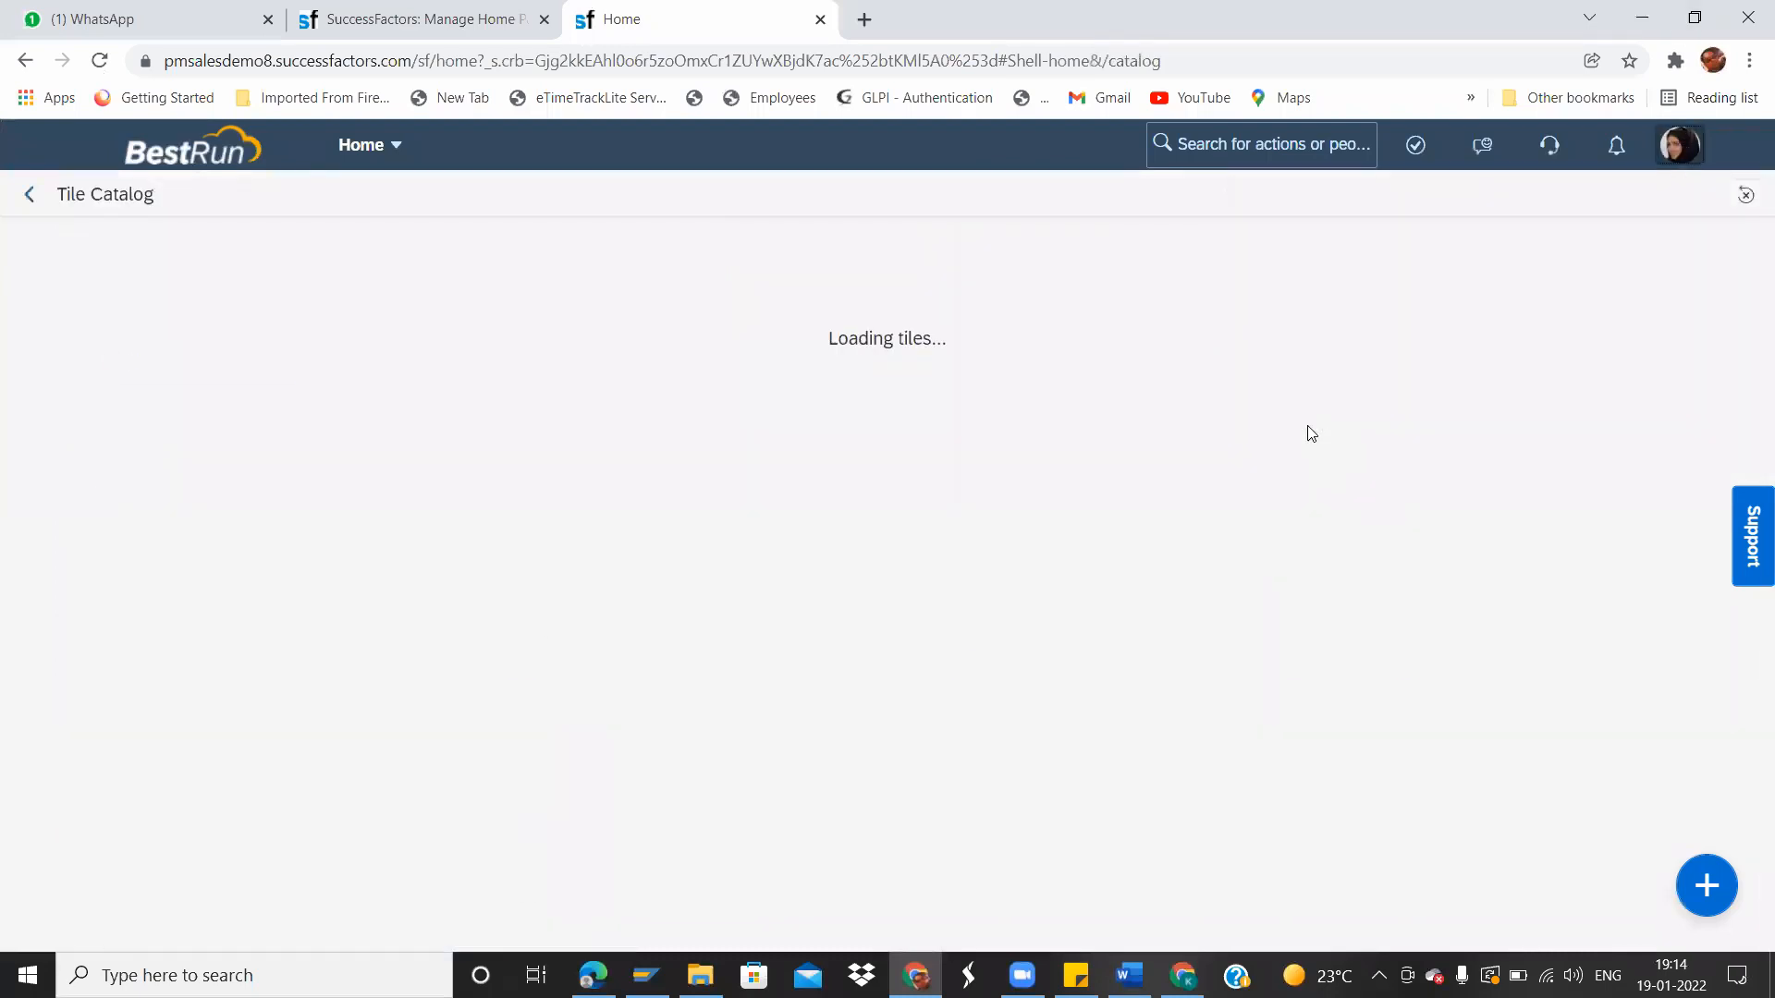
scroll(1750, 414, down, 3)
drag(1749, 413, 1750, 825)
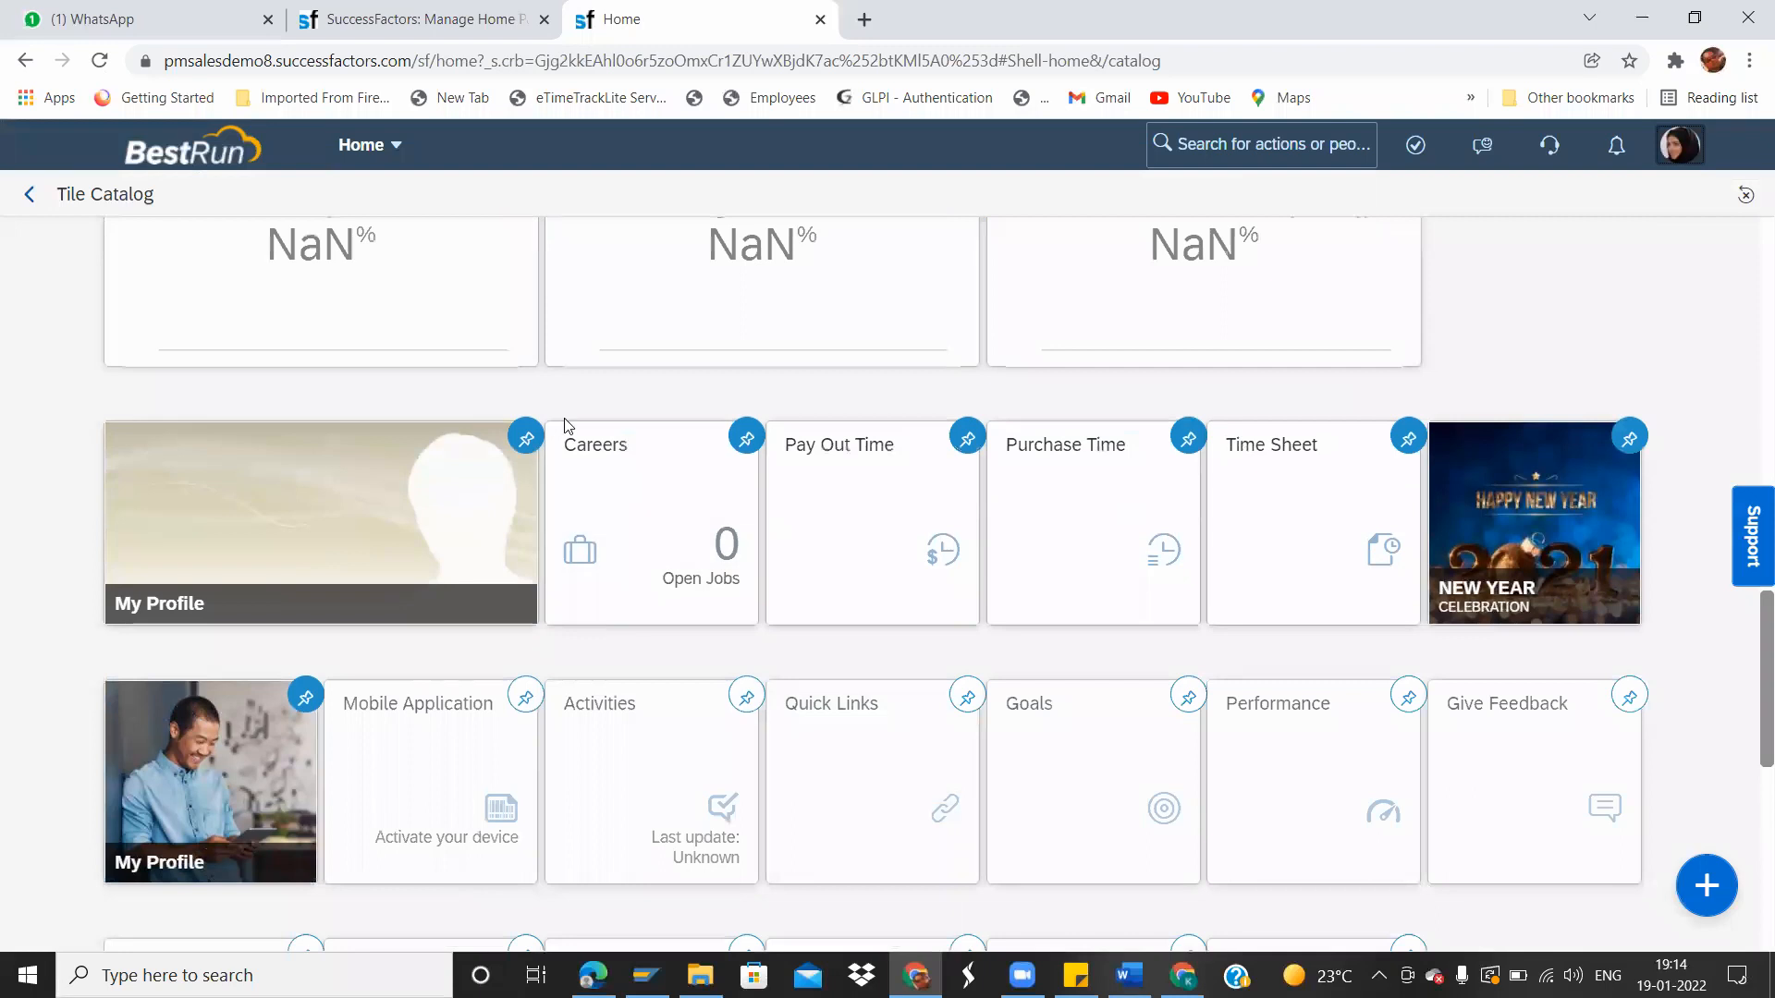
drag(1750, 765, 1750, 702)
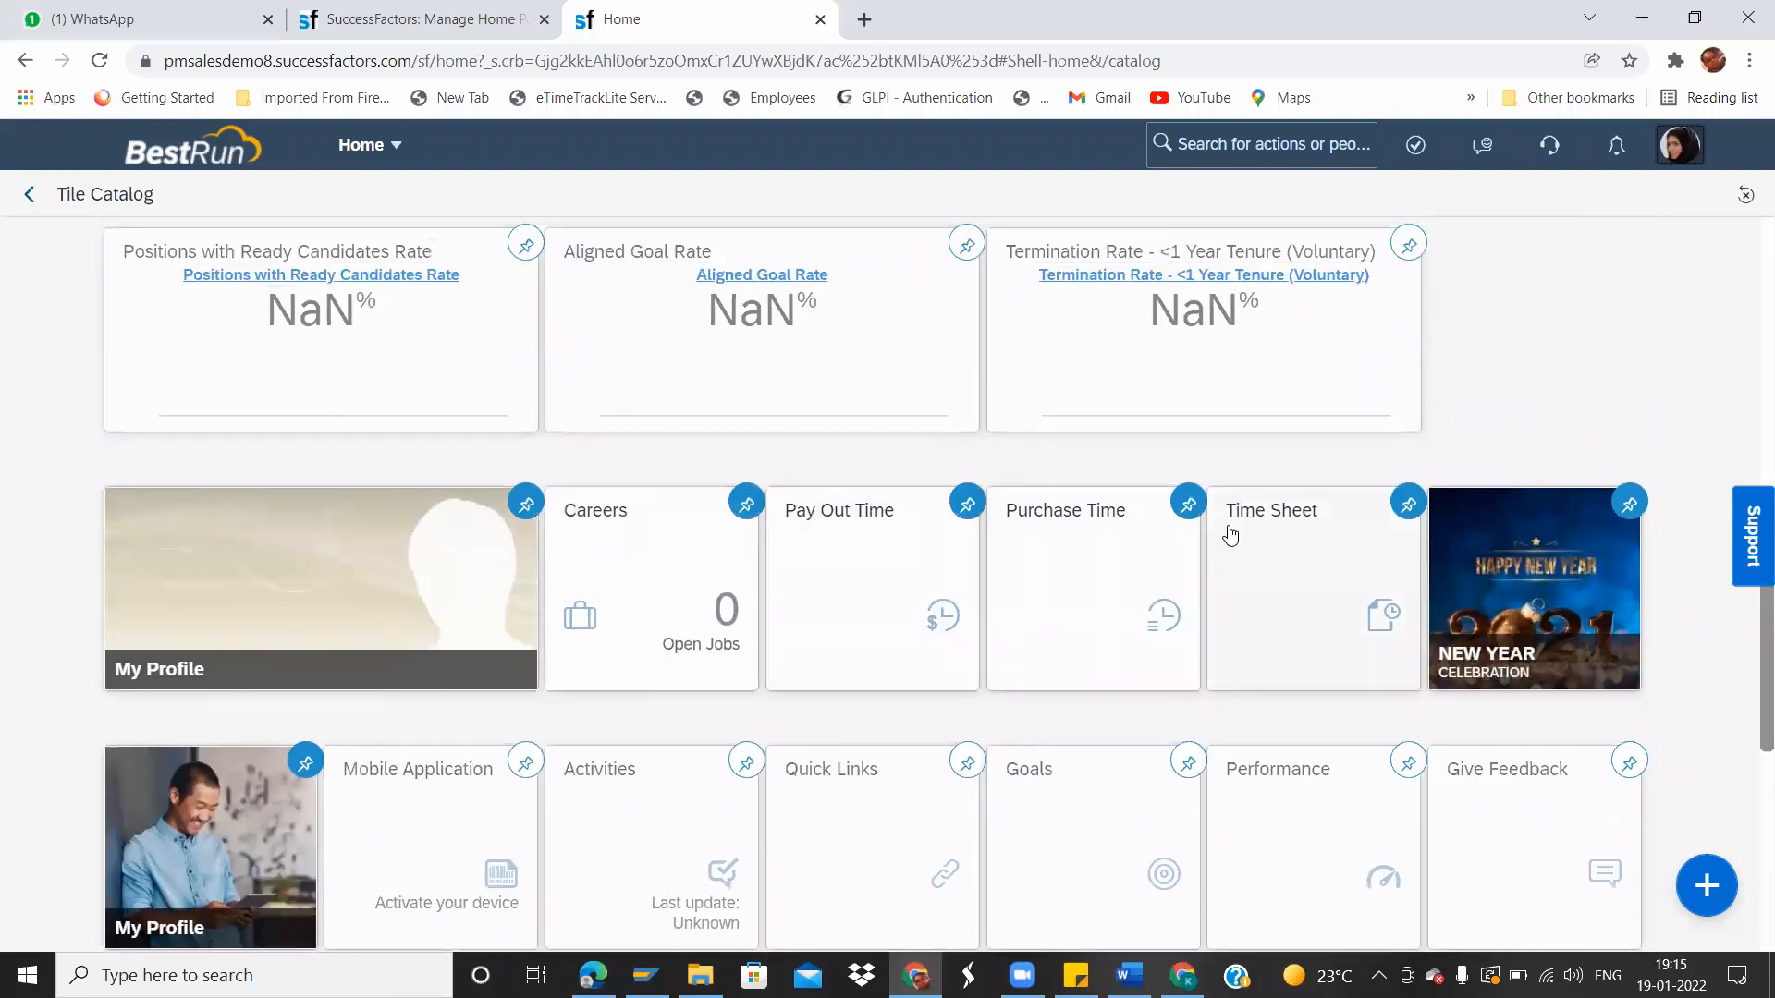
click(1407, 514)
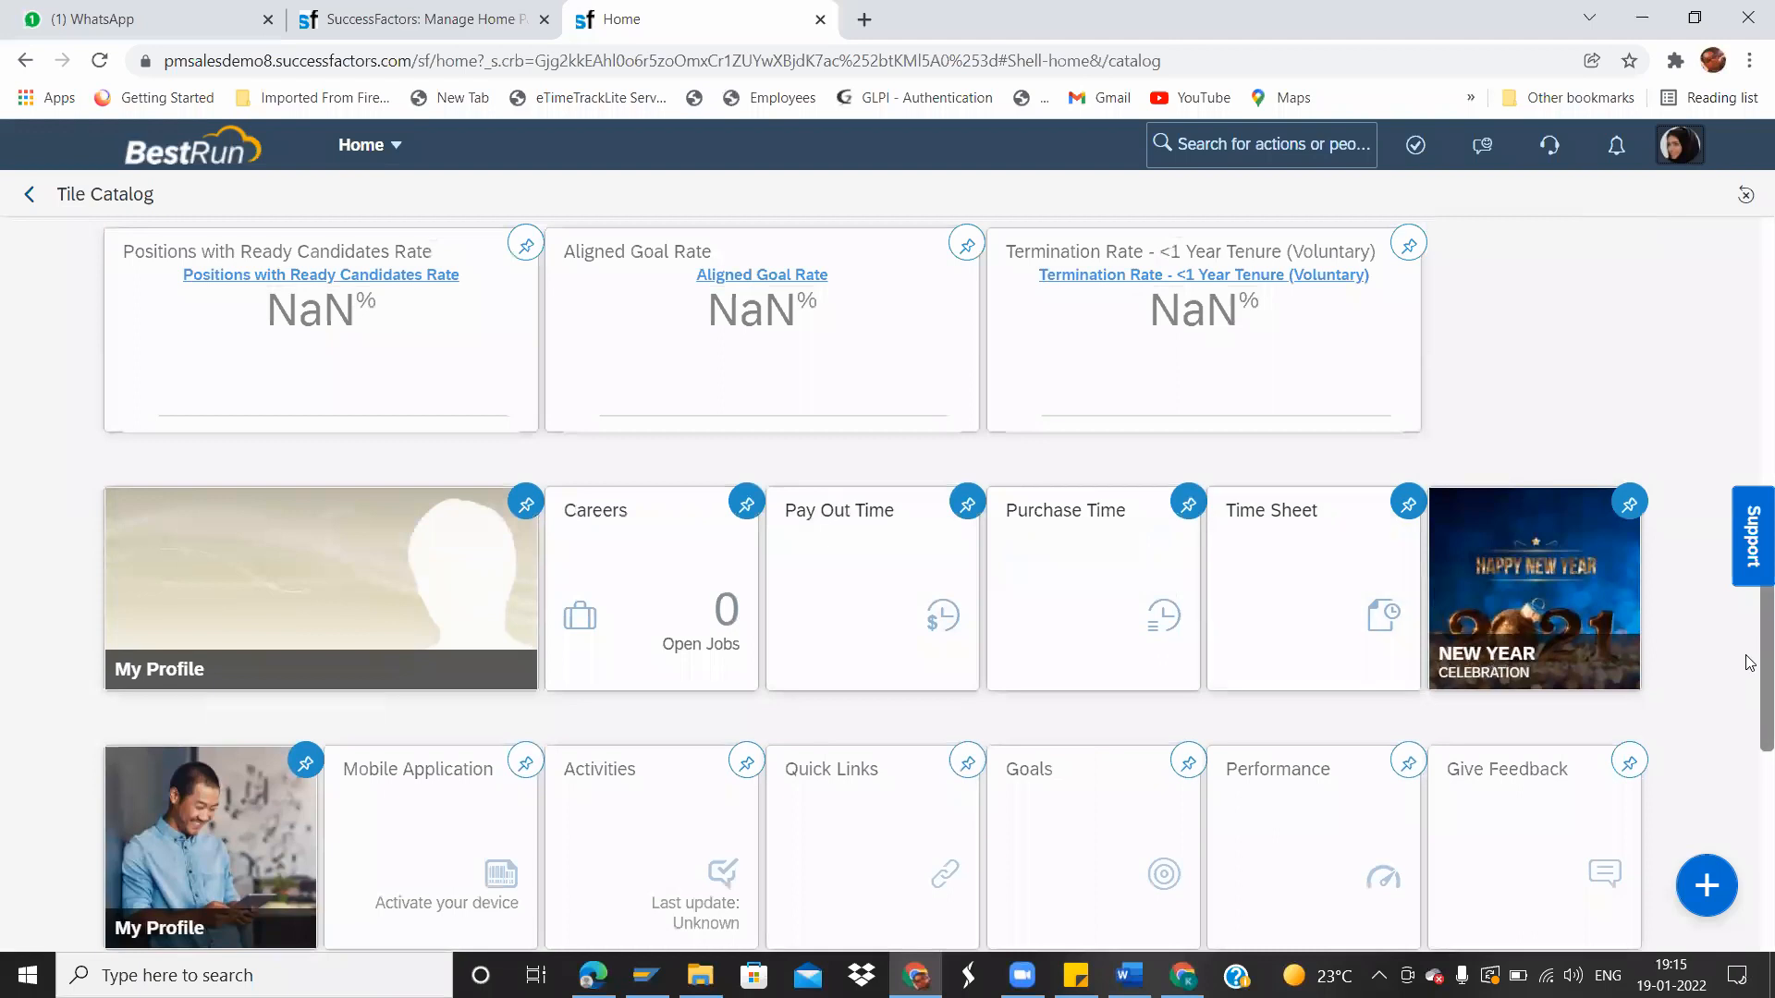
scroll(1748, 663, up, 15)
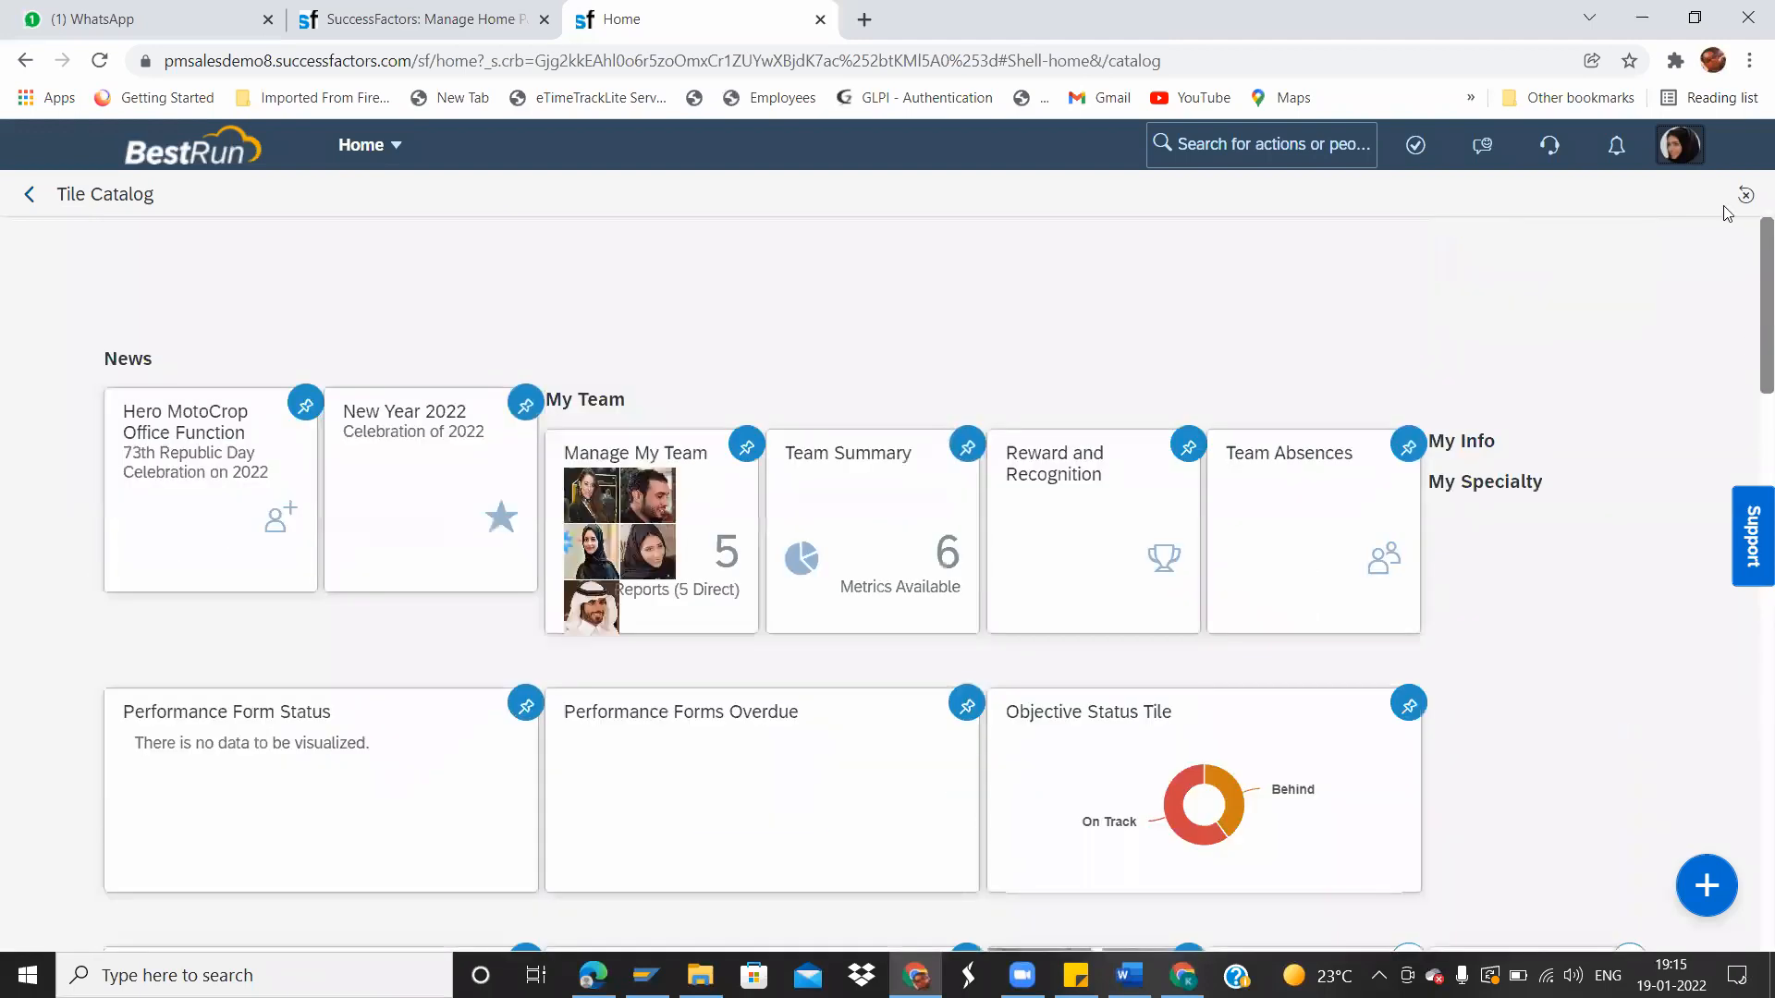
Return the proxied session to the Home page and check the Time Off tile's Removable by User setting in Manage Home Page.
click(389, 148)
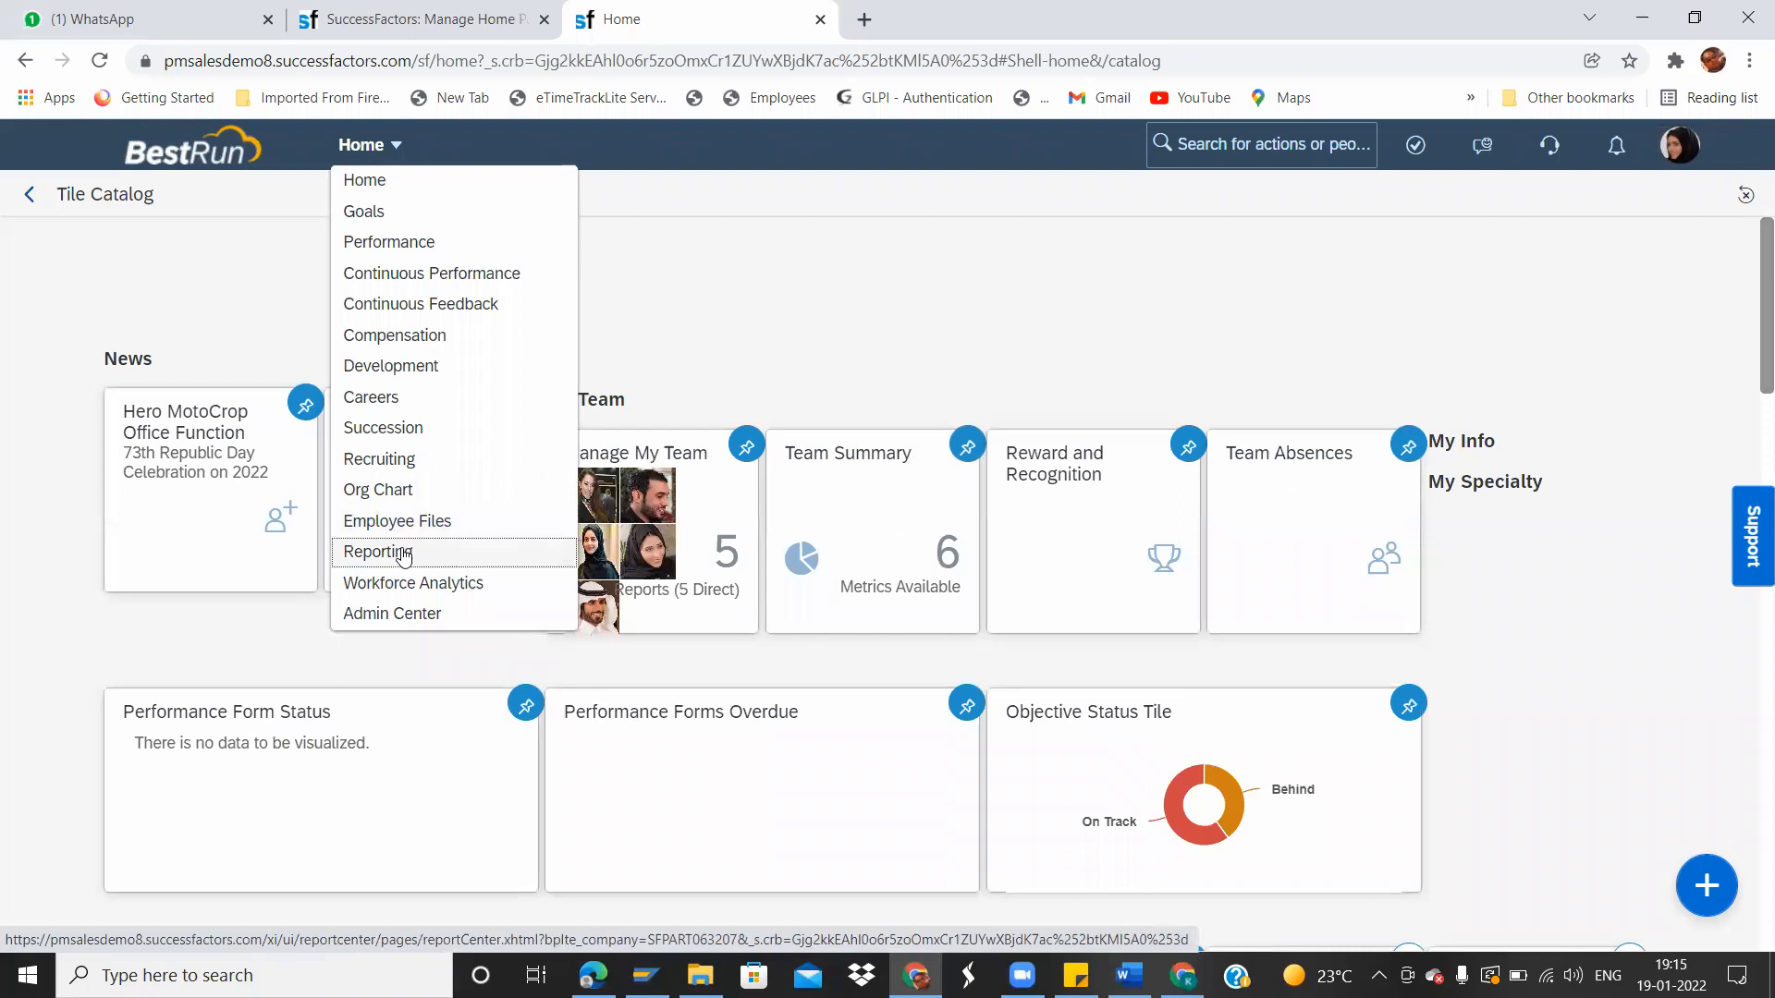
click(368, 180)
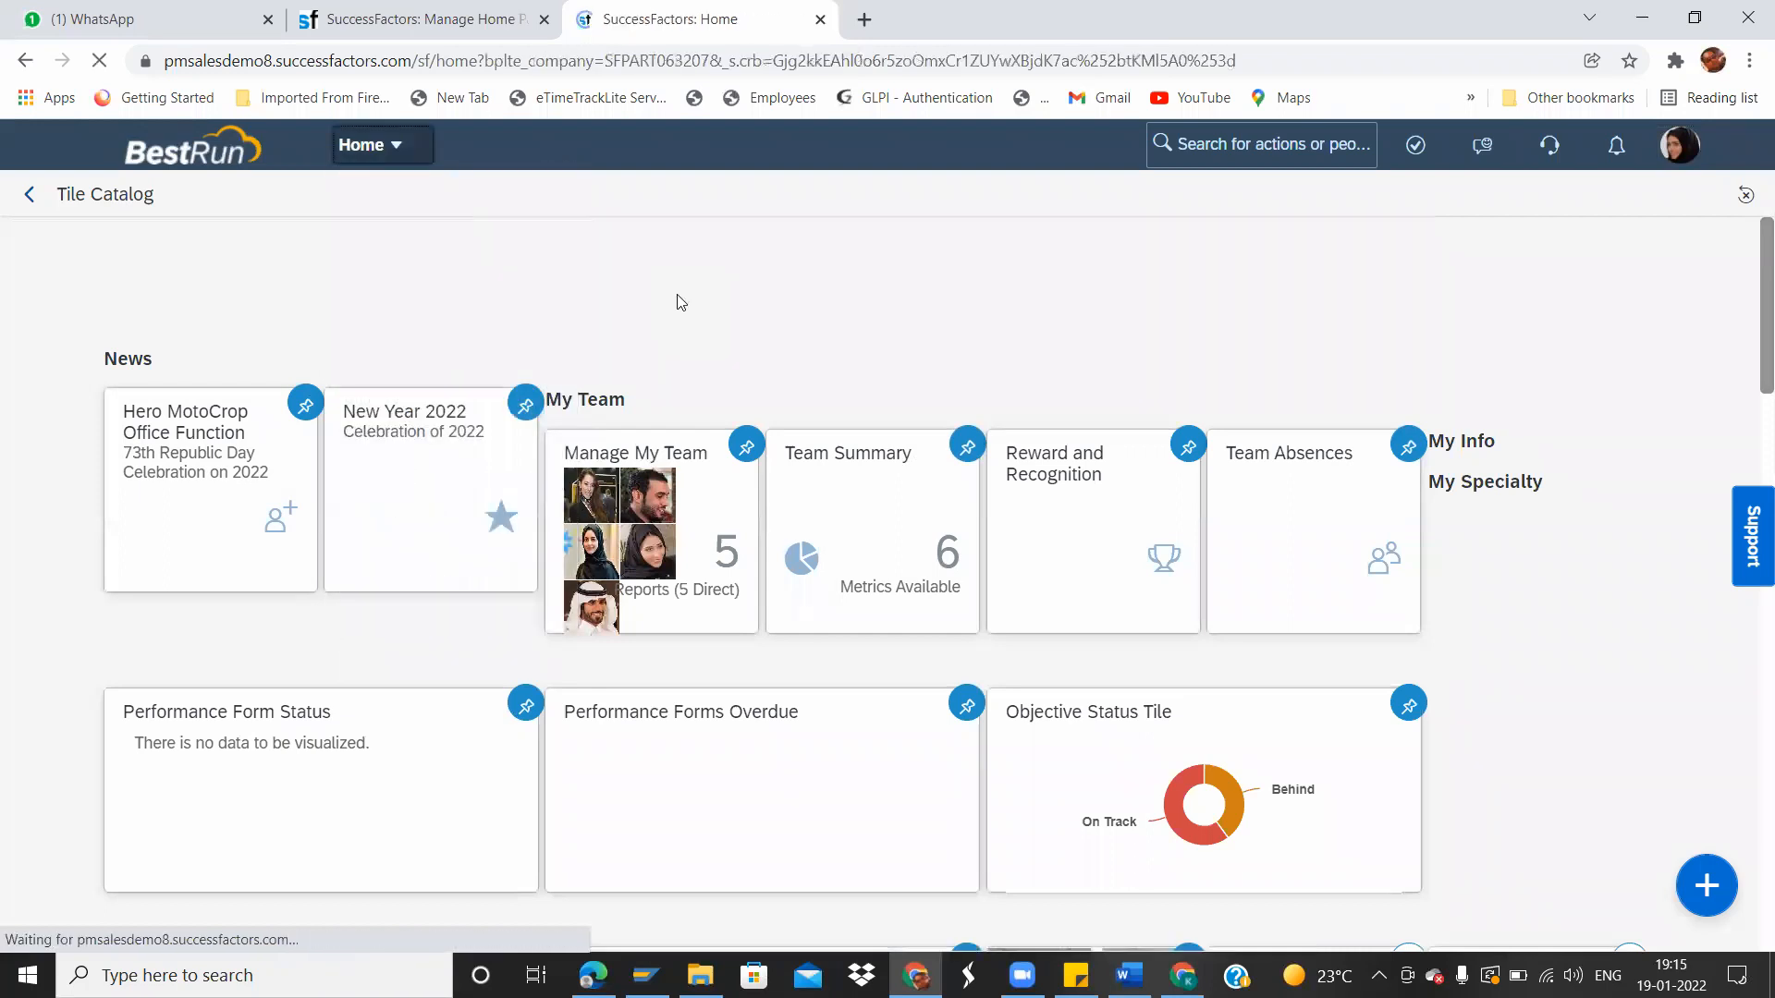
click(361, 35)
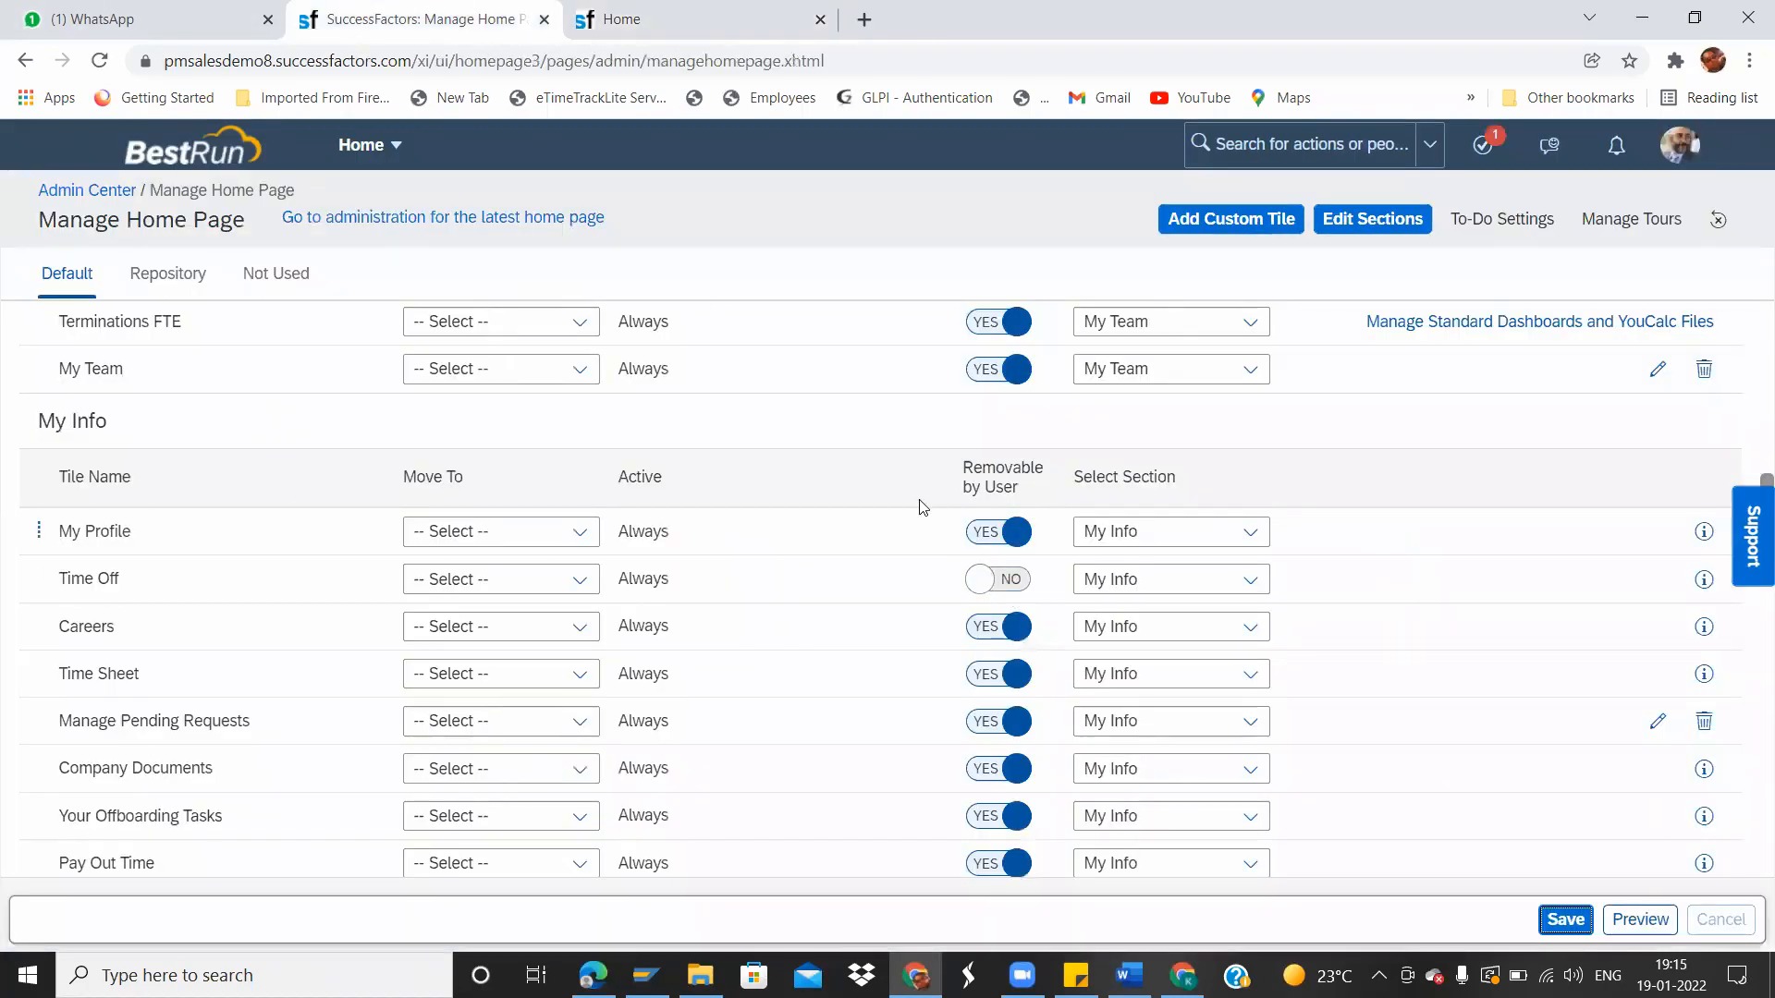
click(693, 11)
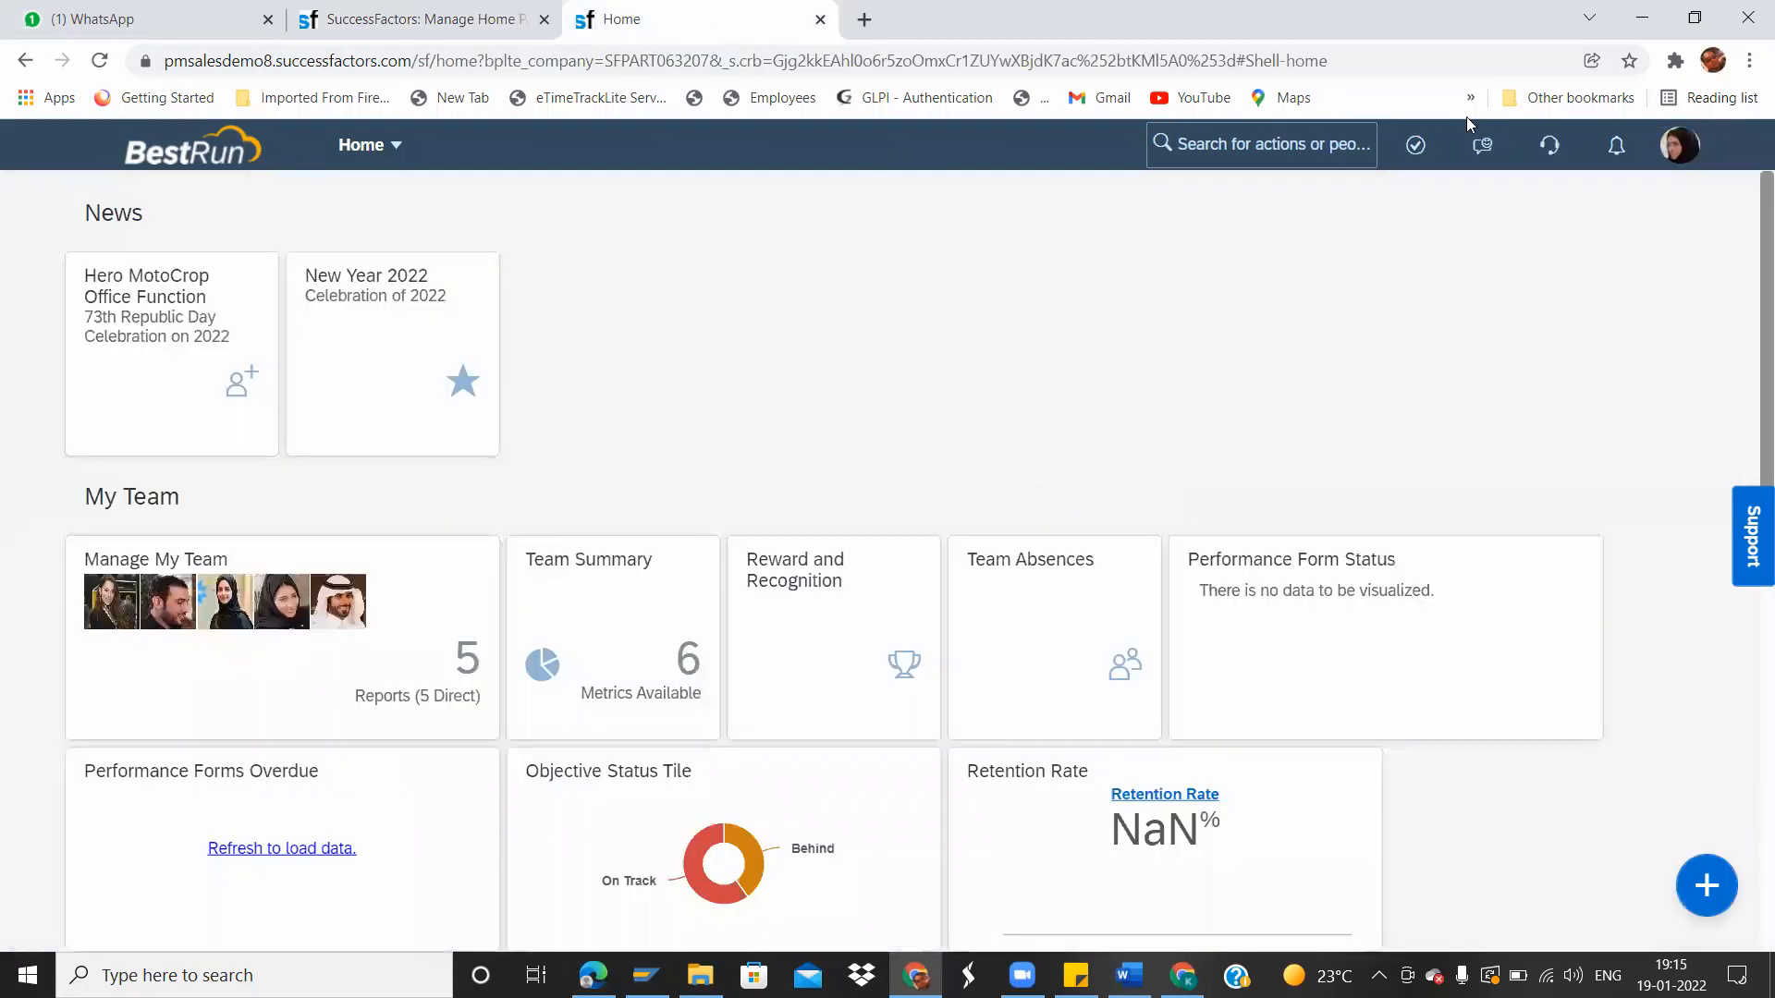
End the employee proxy session with Become Self and go back to the Manage Home Page admin page.
click(1669, 152)
click(1394, 254)
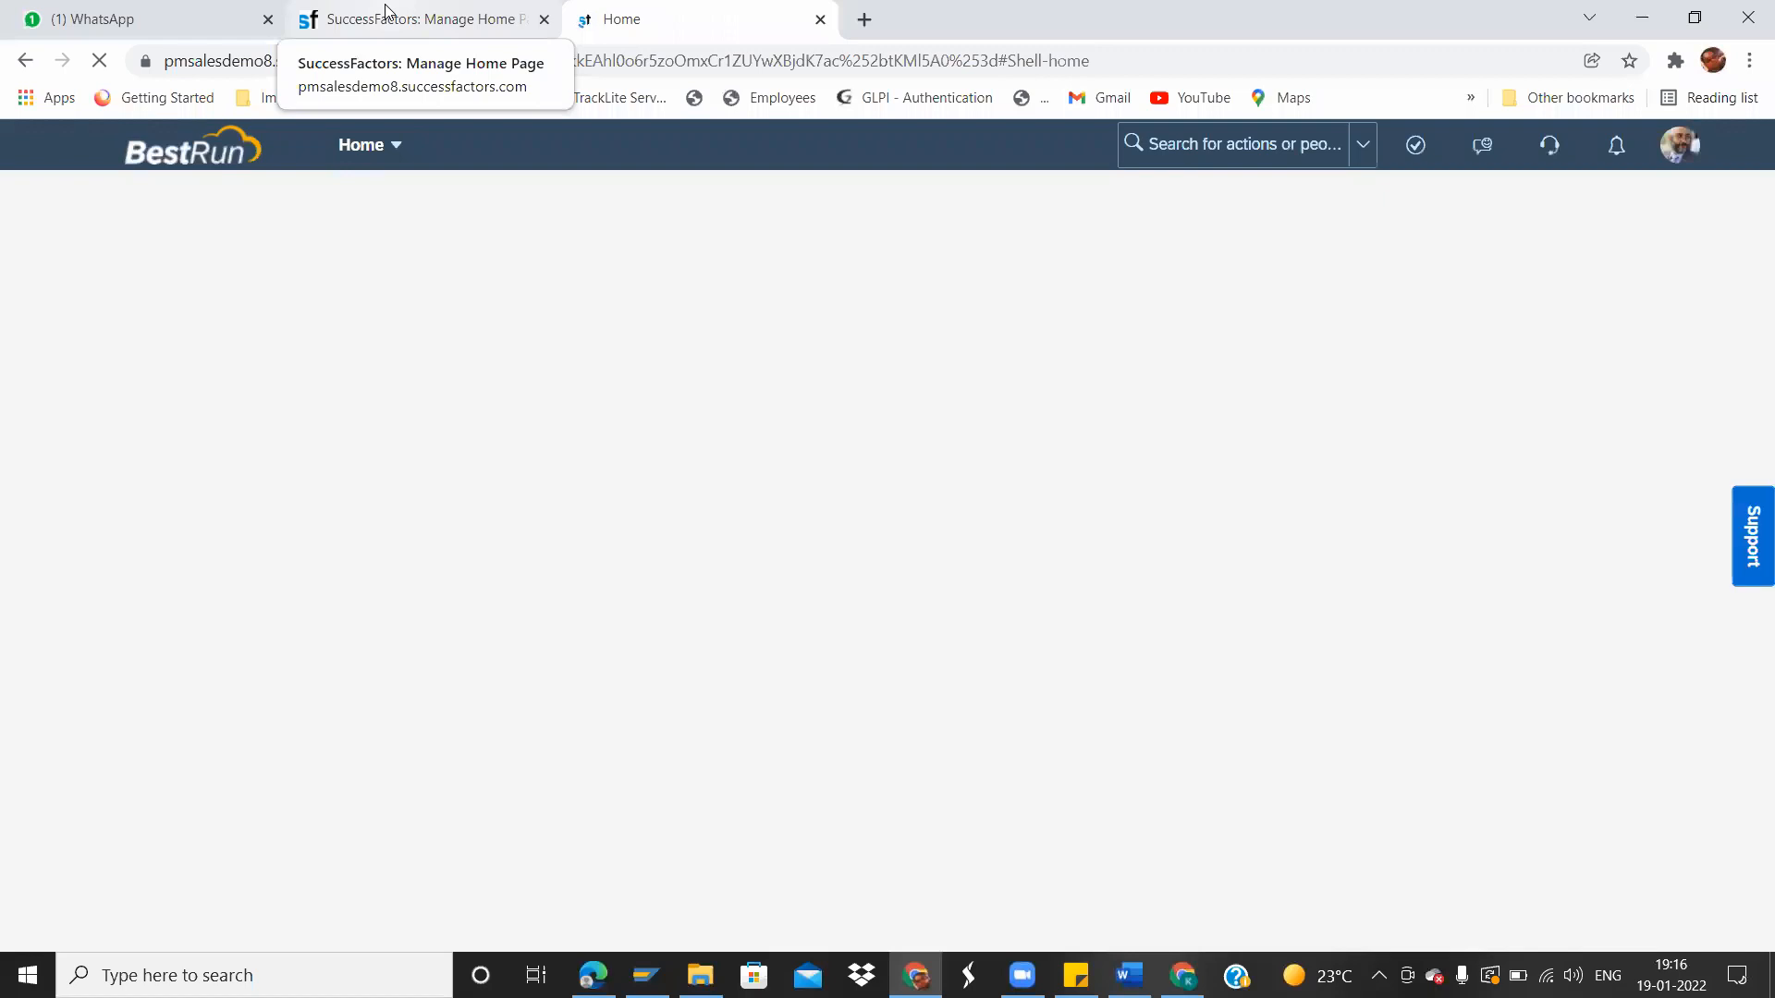
click(386, 11)
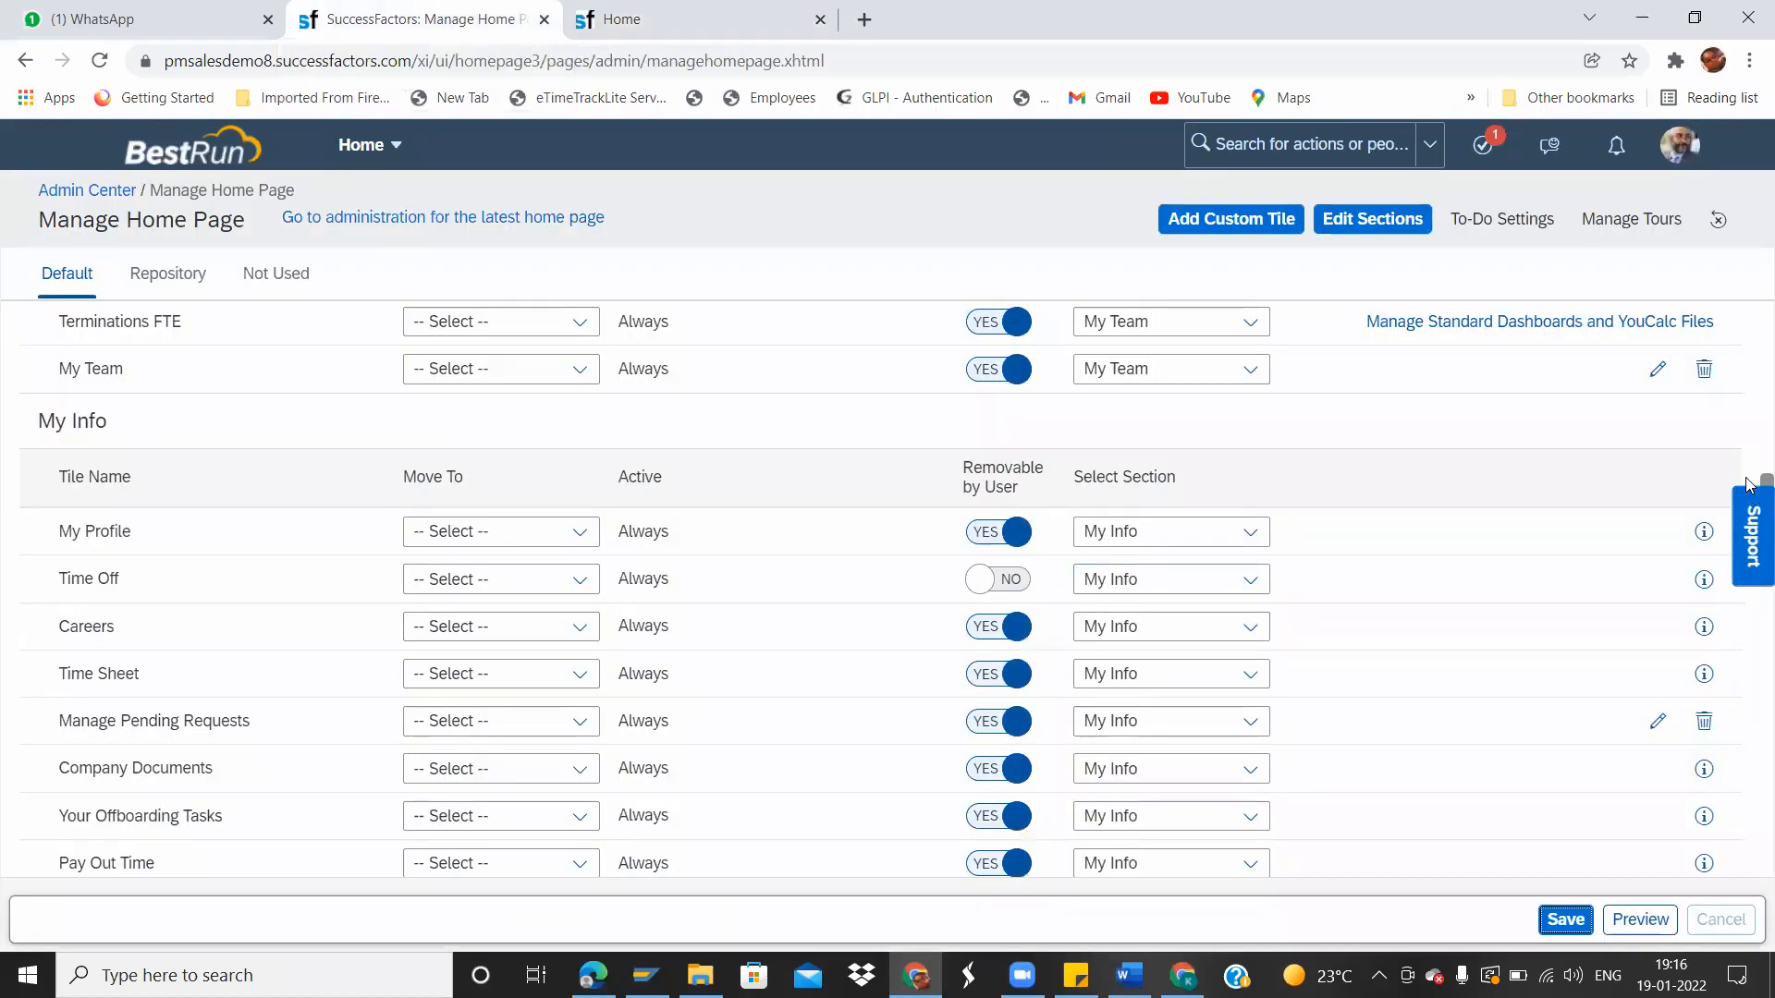
Compare the tile lists under Default, Repository and Not Used on the Manage Home Page admin page.
drag(1754, 492, 1750, 230)
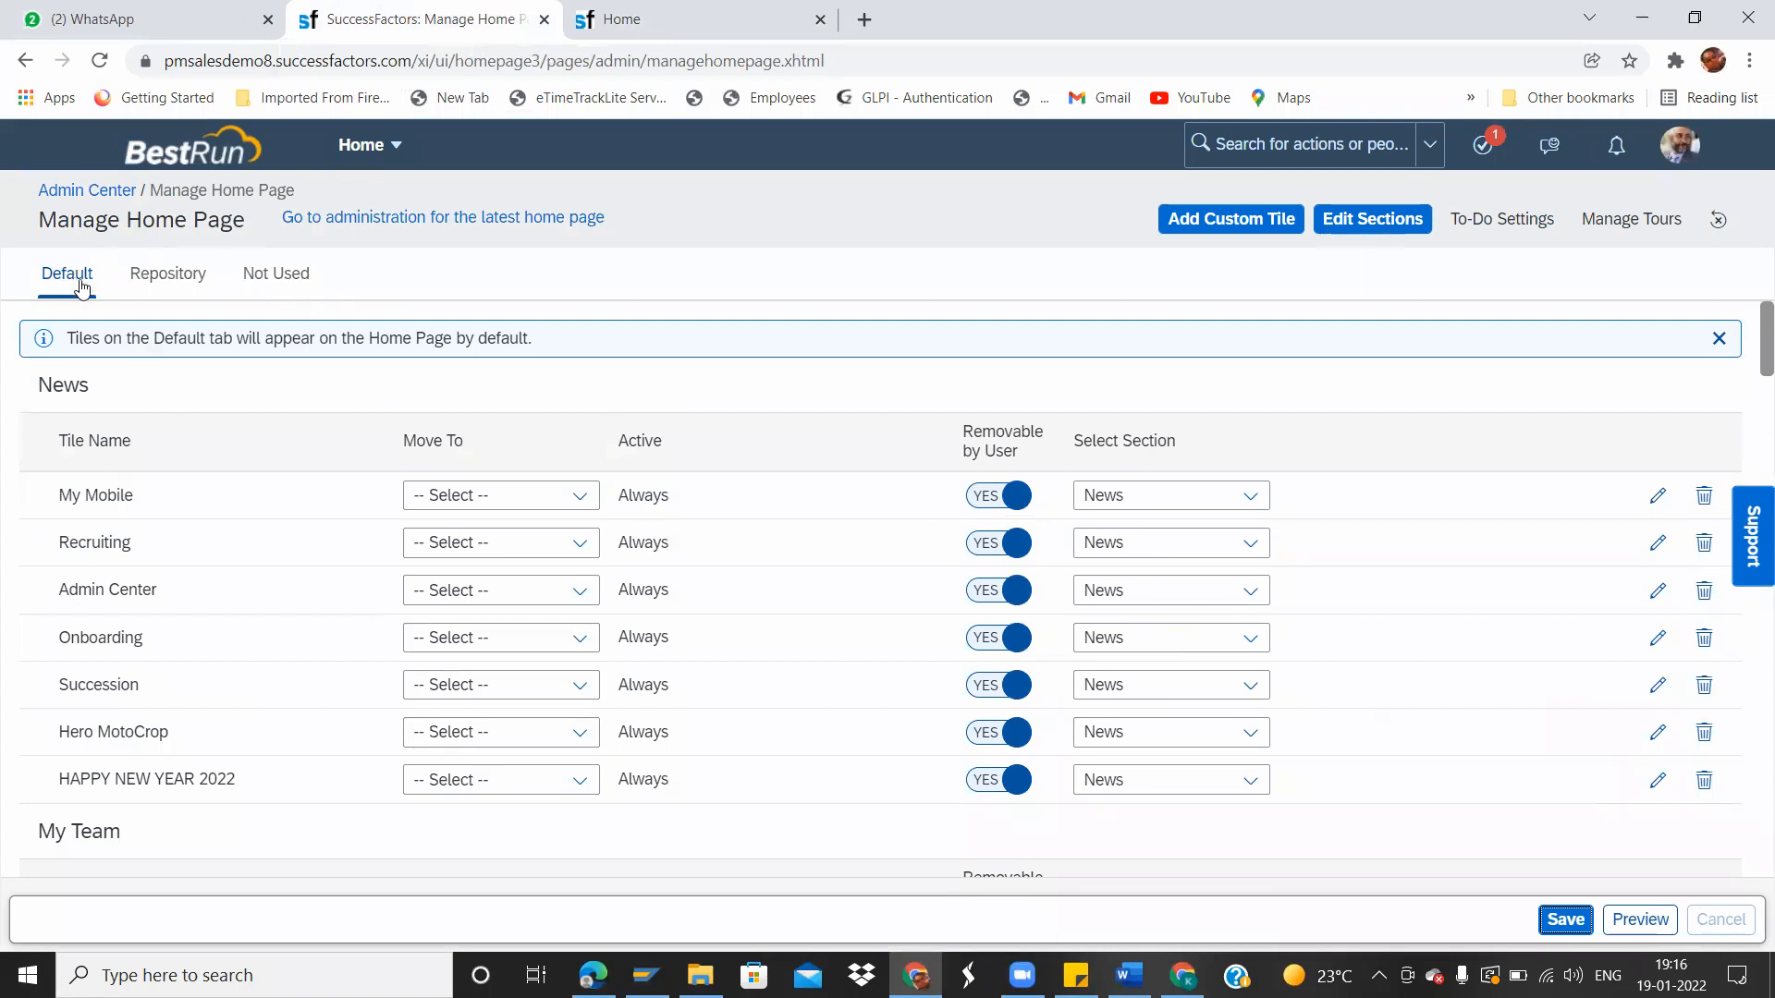
click(170, 275)
click(276, 274)
click(69, 275)
click(1239, 54)
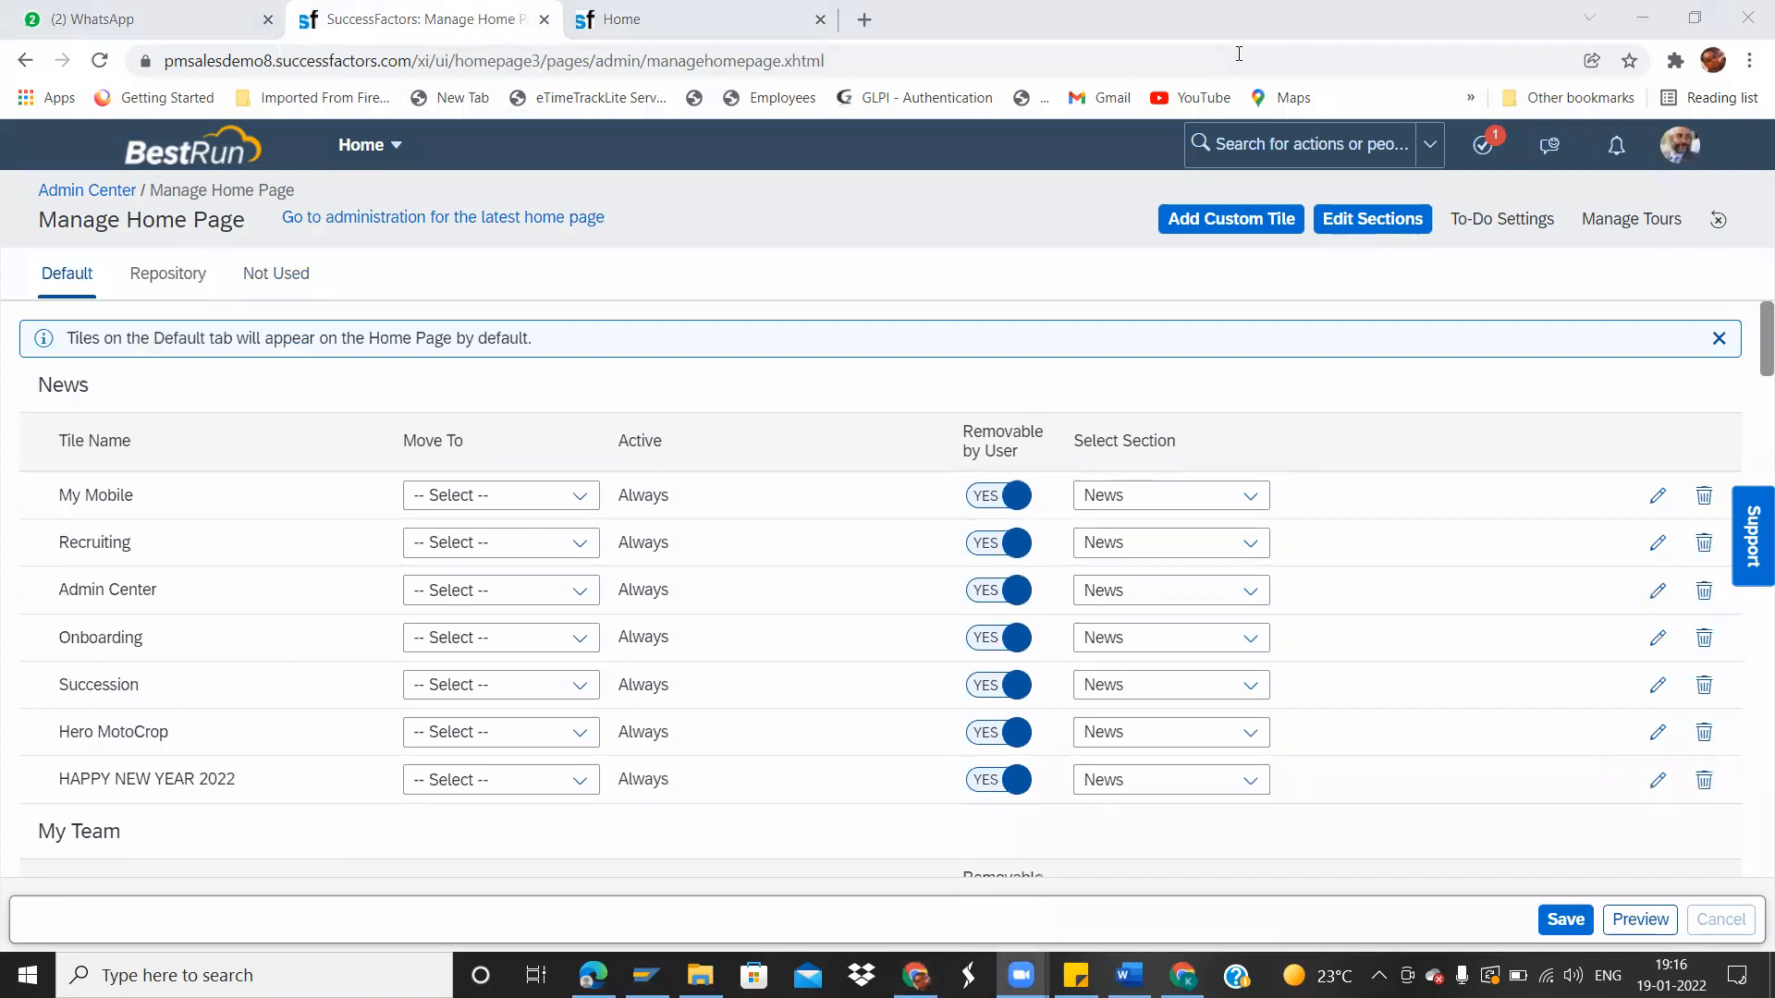
click(1142, 268)
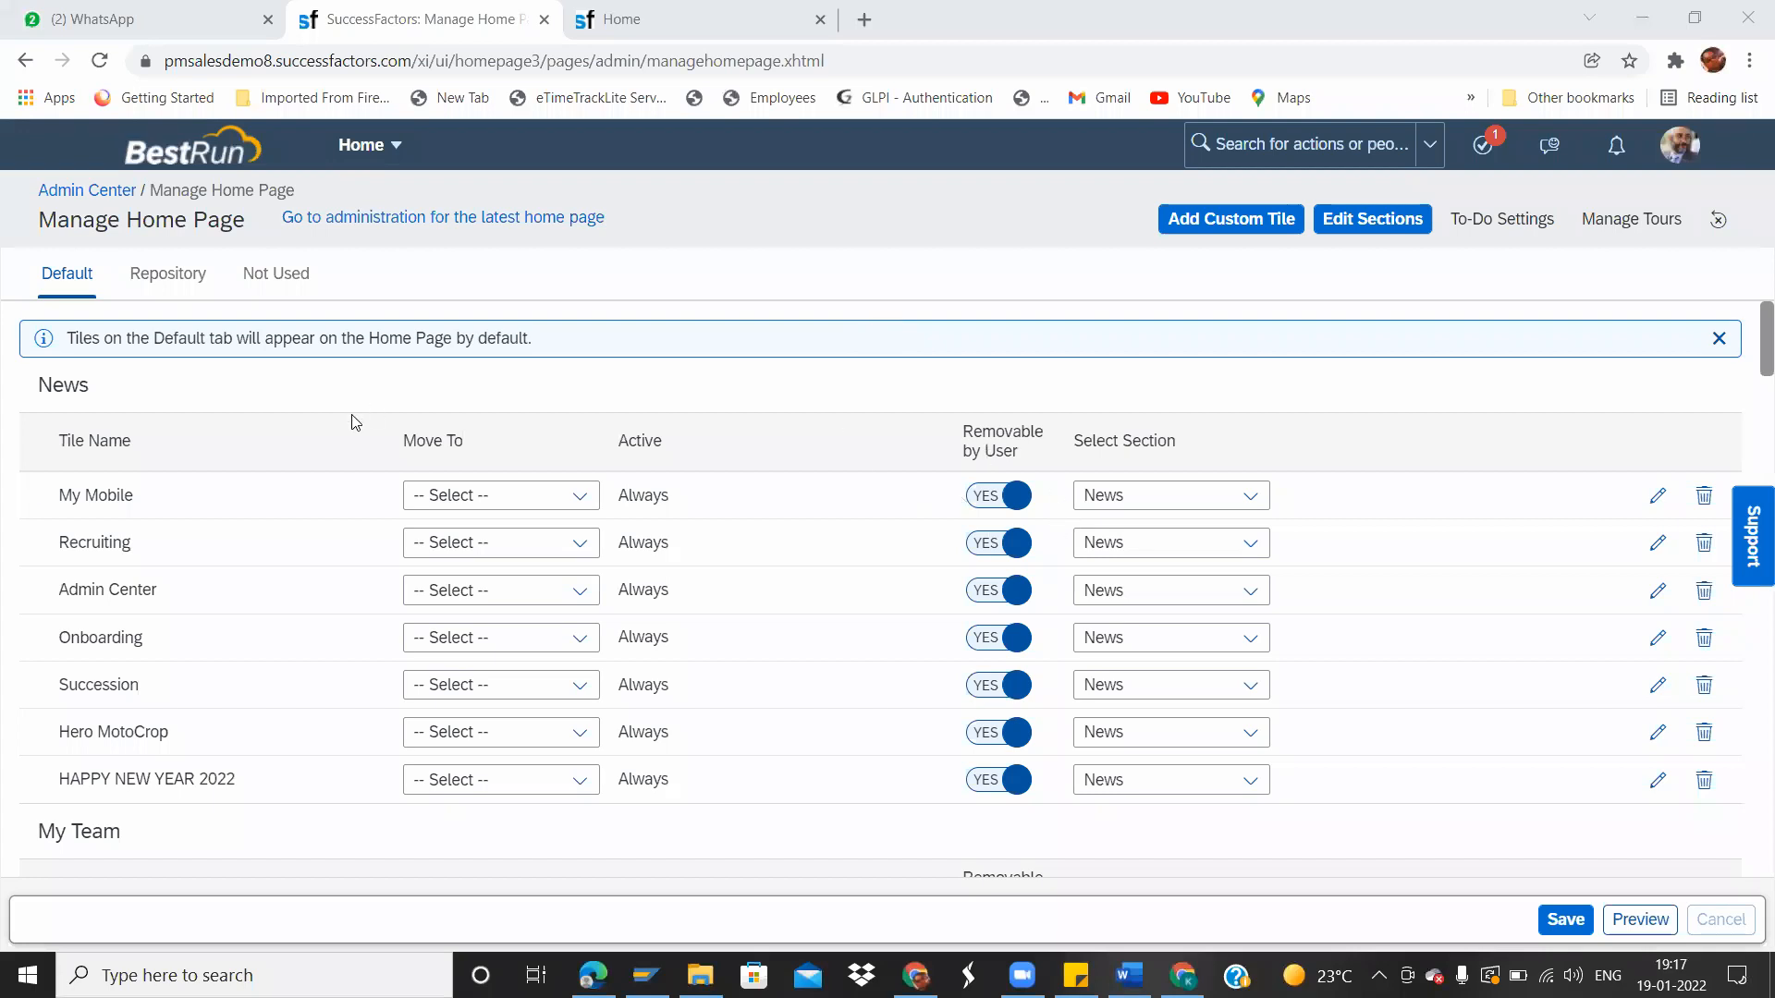
click(150, 275)
click(262, 277)
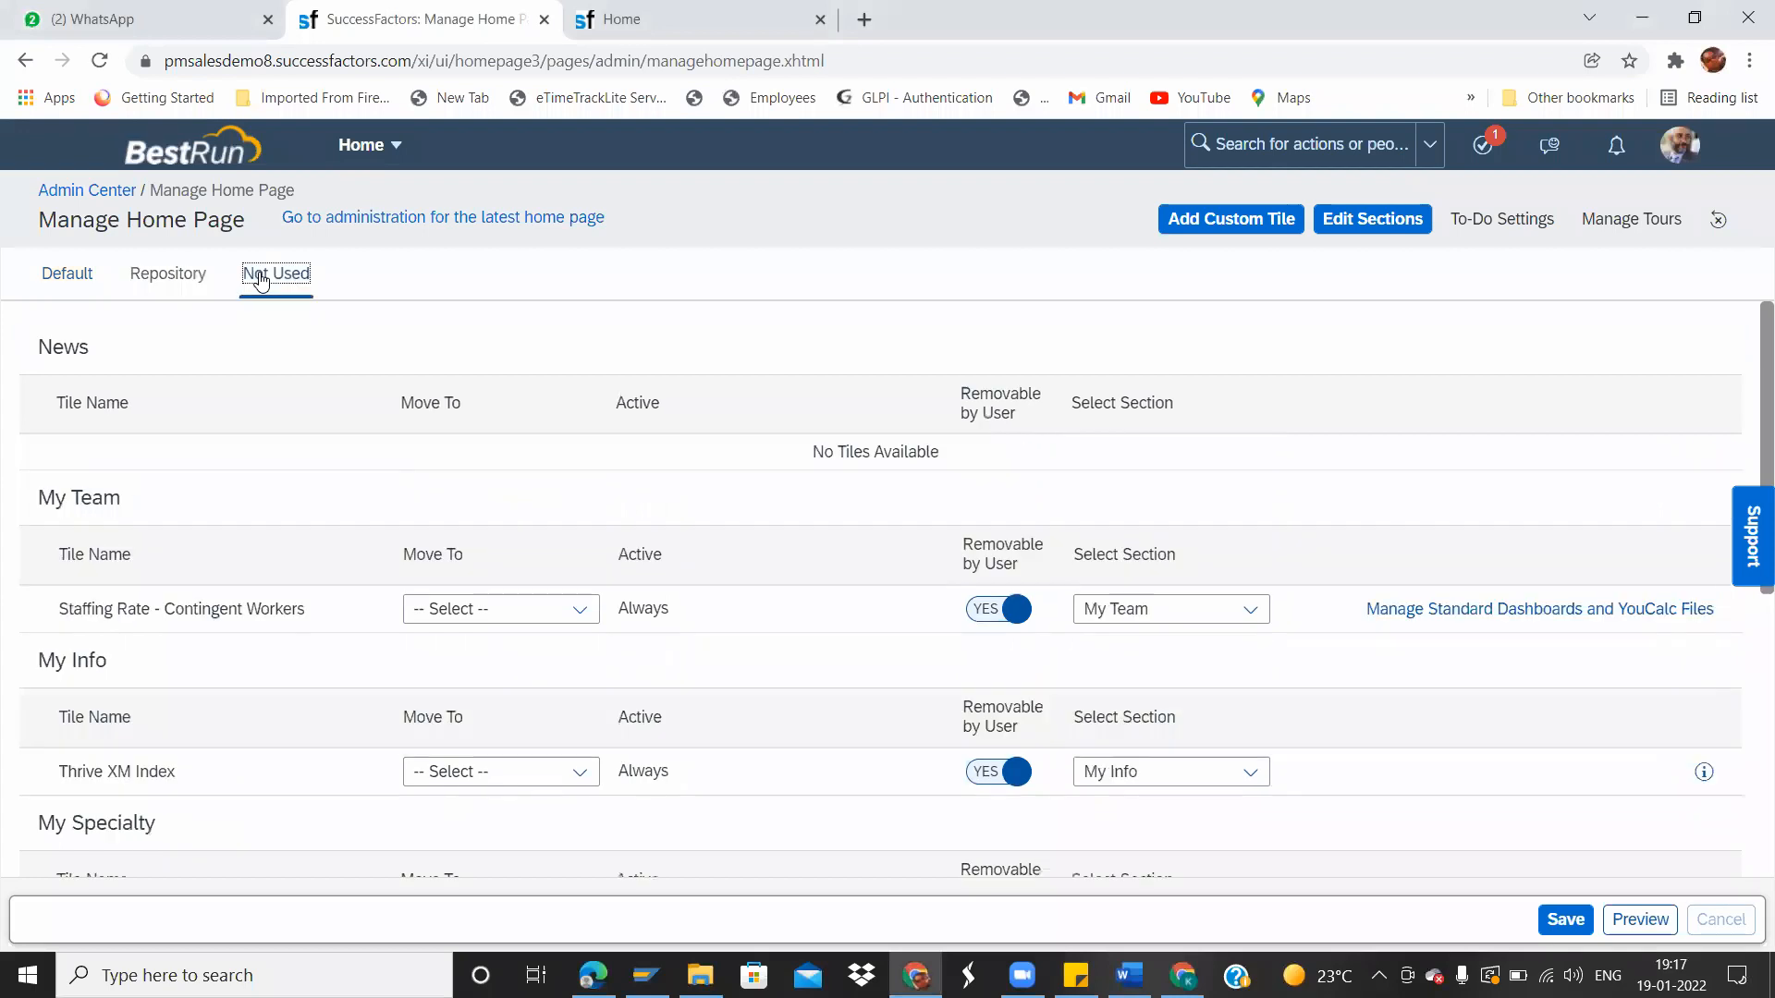
click(144, 274)
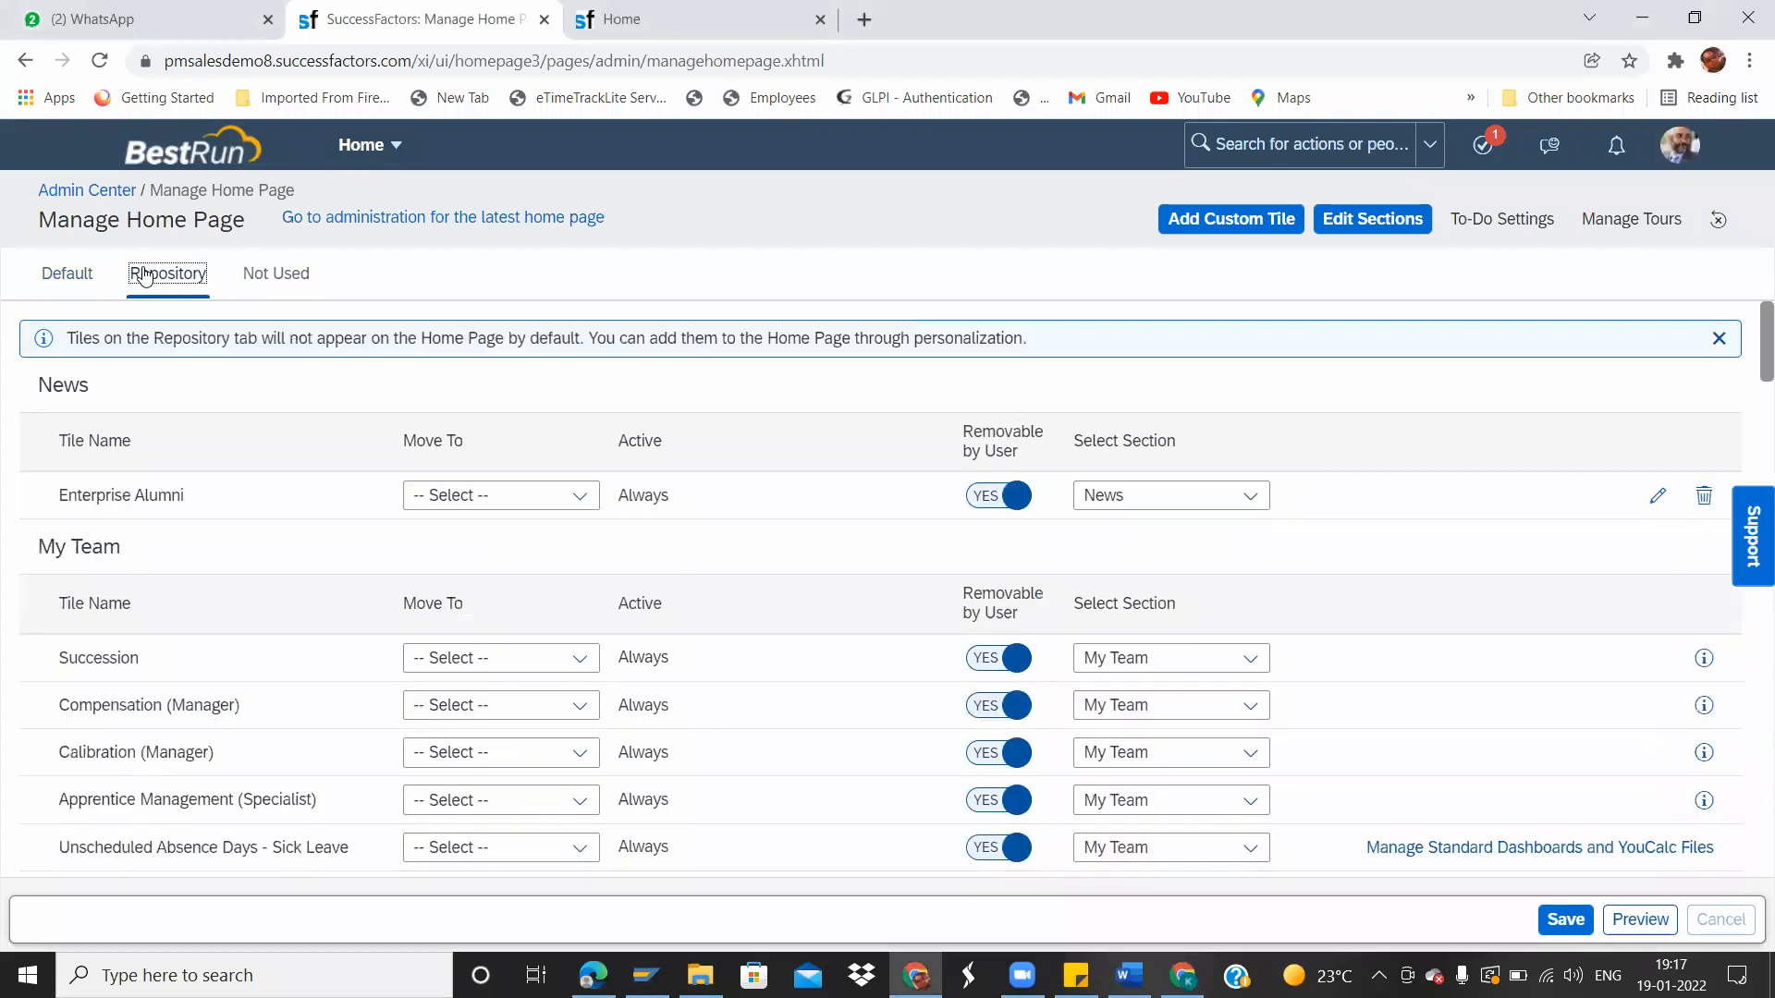
click(68, 274)
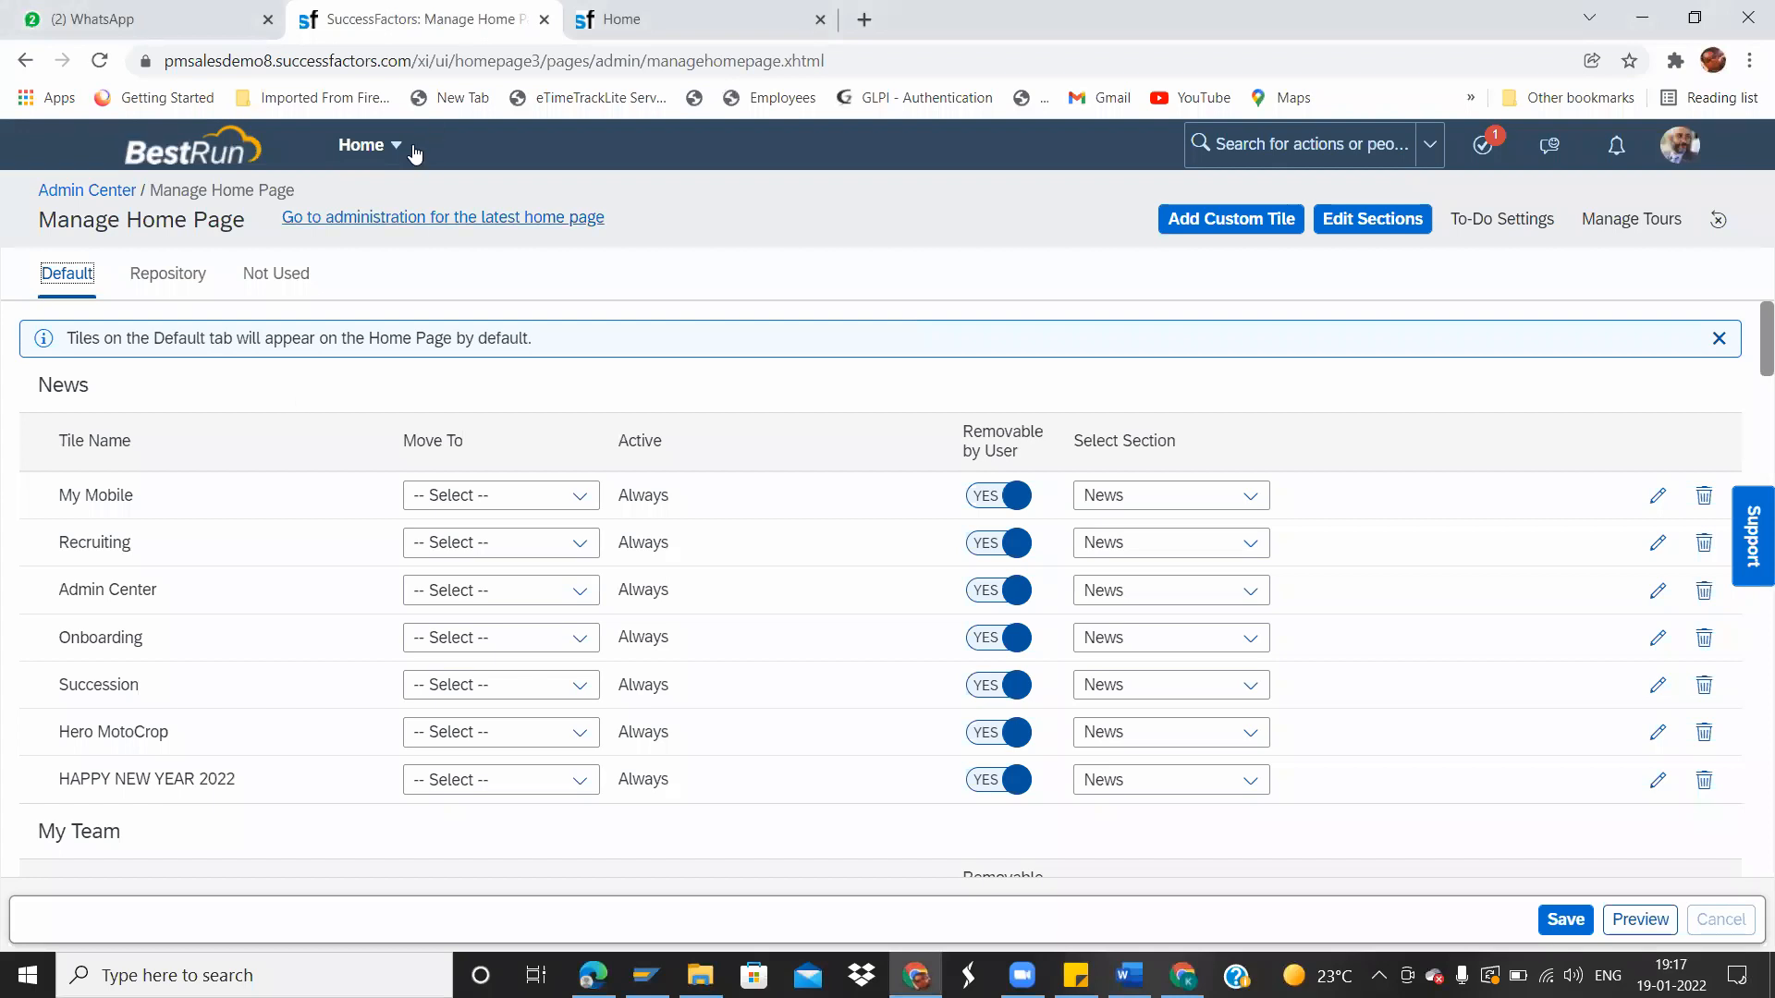
Review the administrator's own Home page tiles from the To-Do section through to My Info.
click(785, 19)
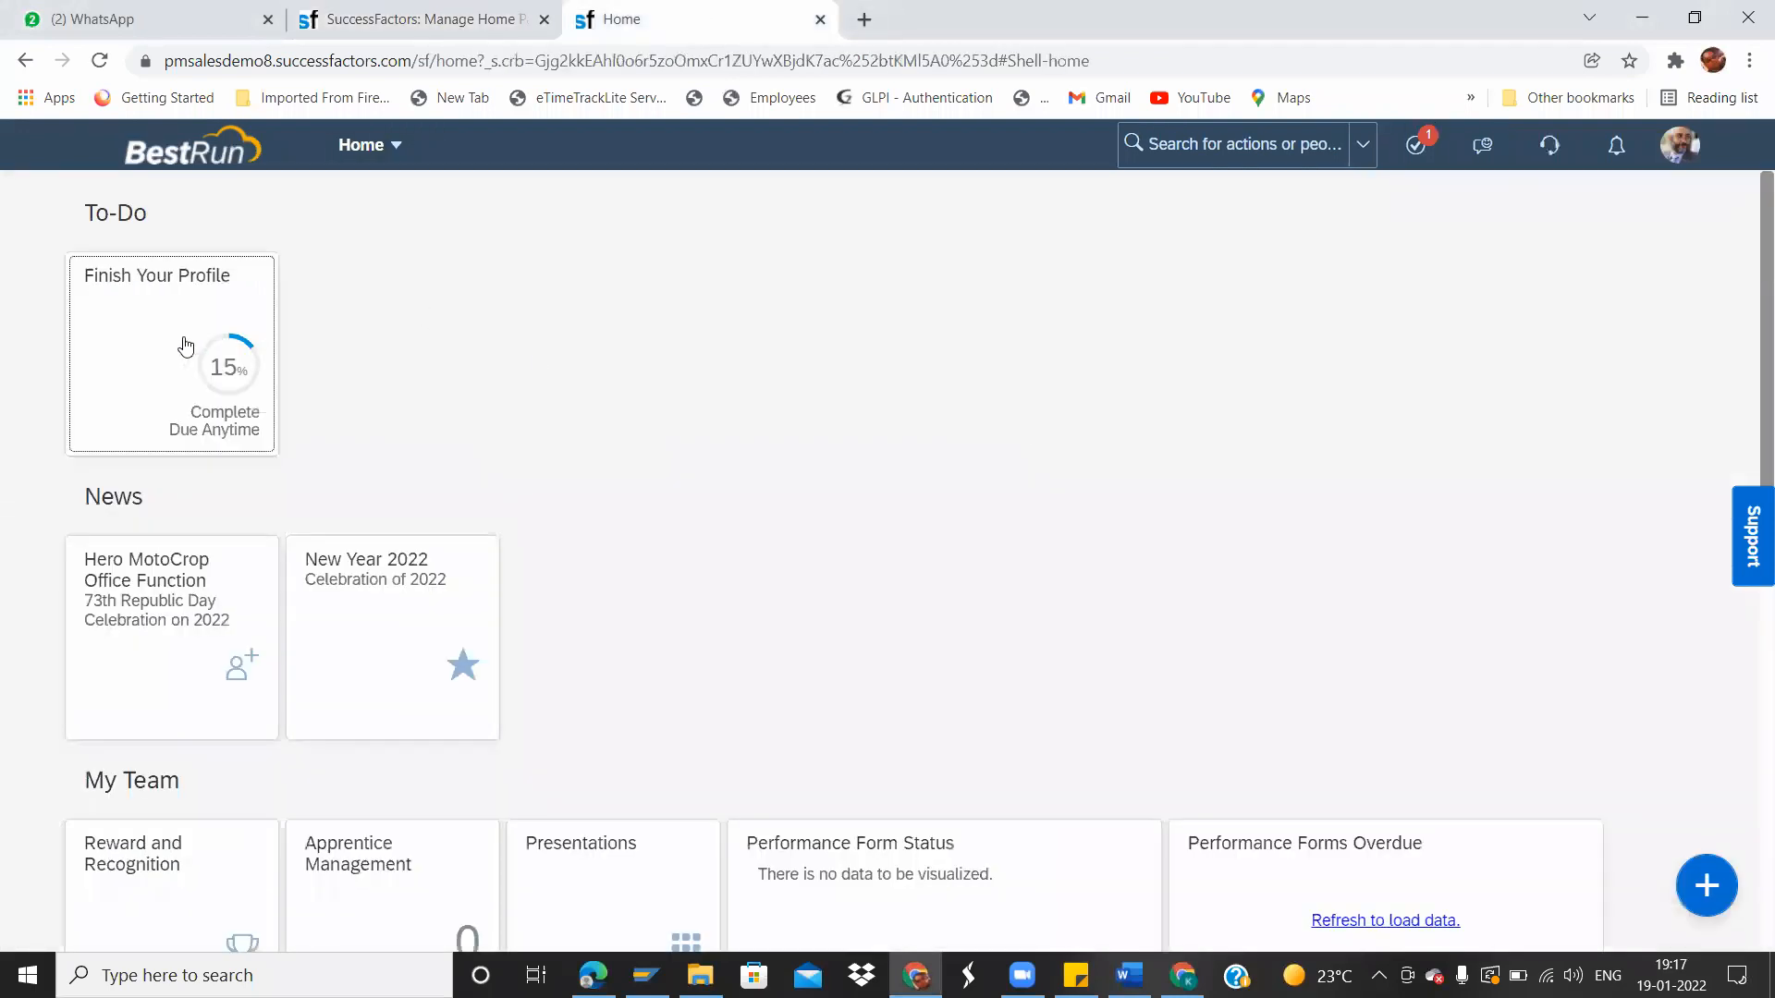
scroll(1749, 402, down, 8)
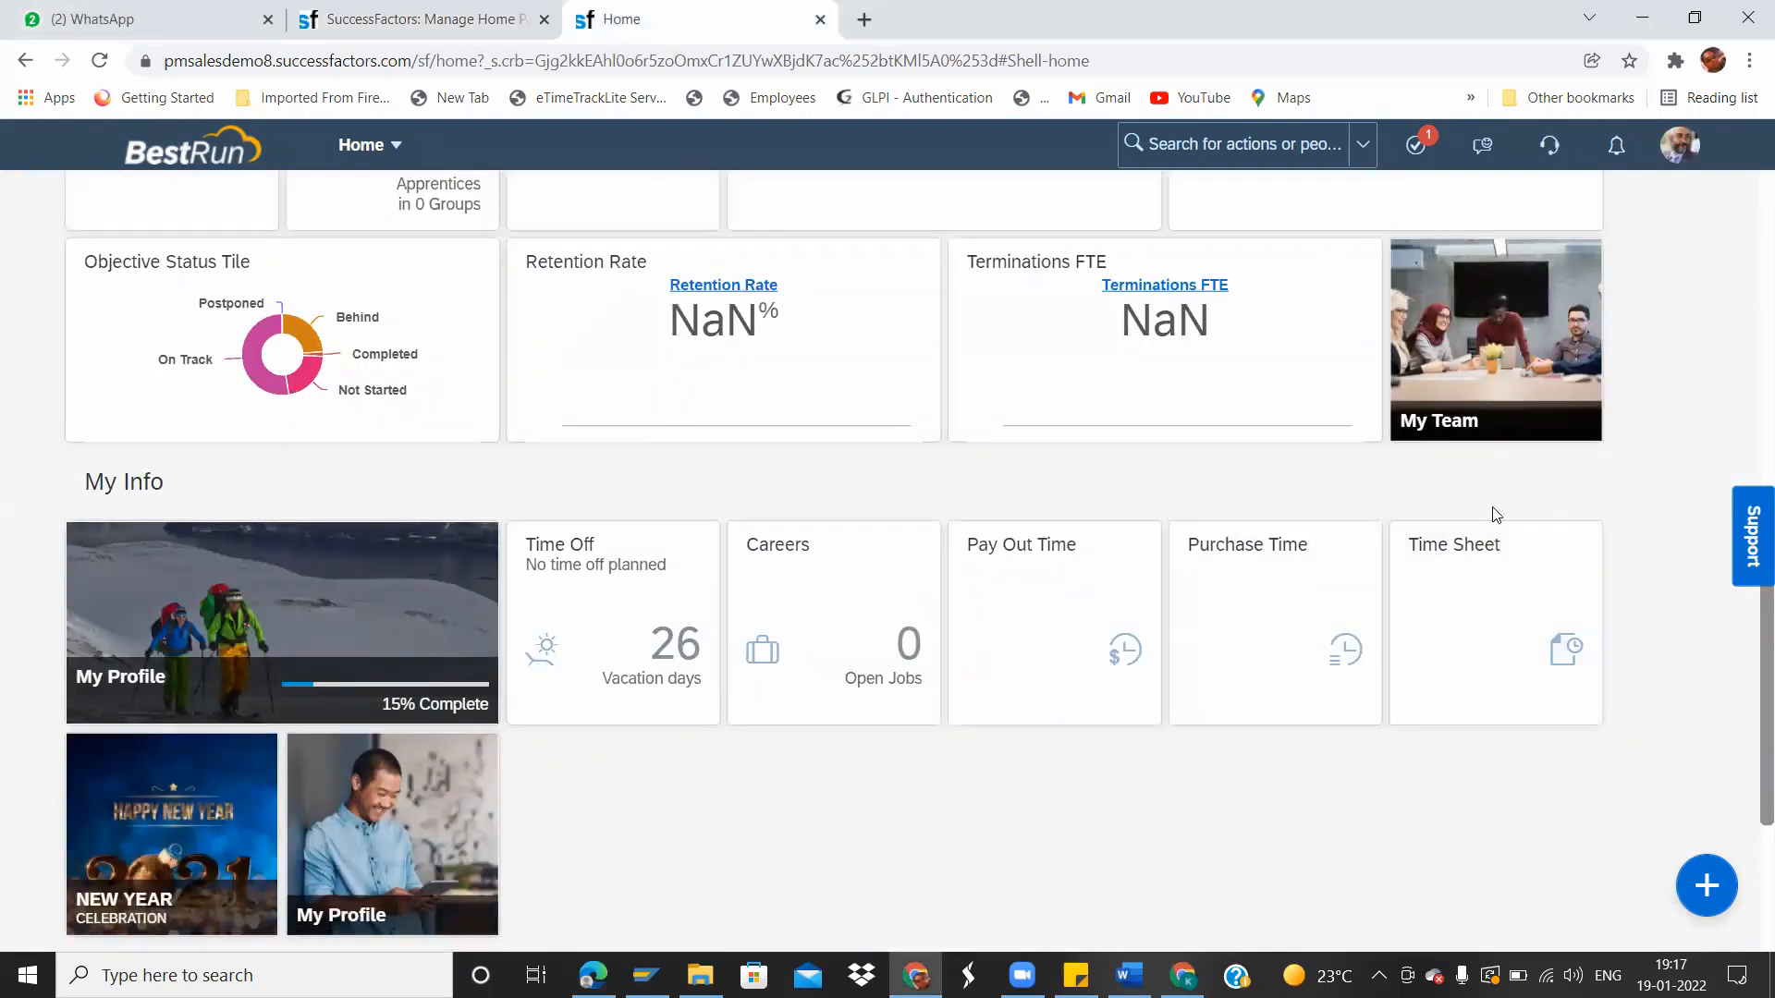
drag(1767, 655, 1746, 340)
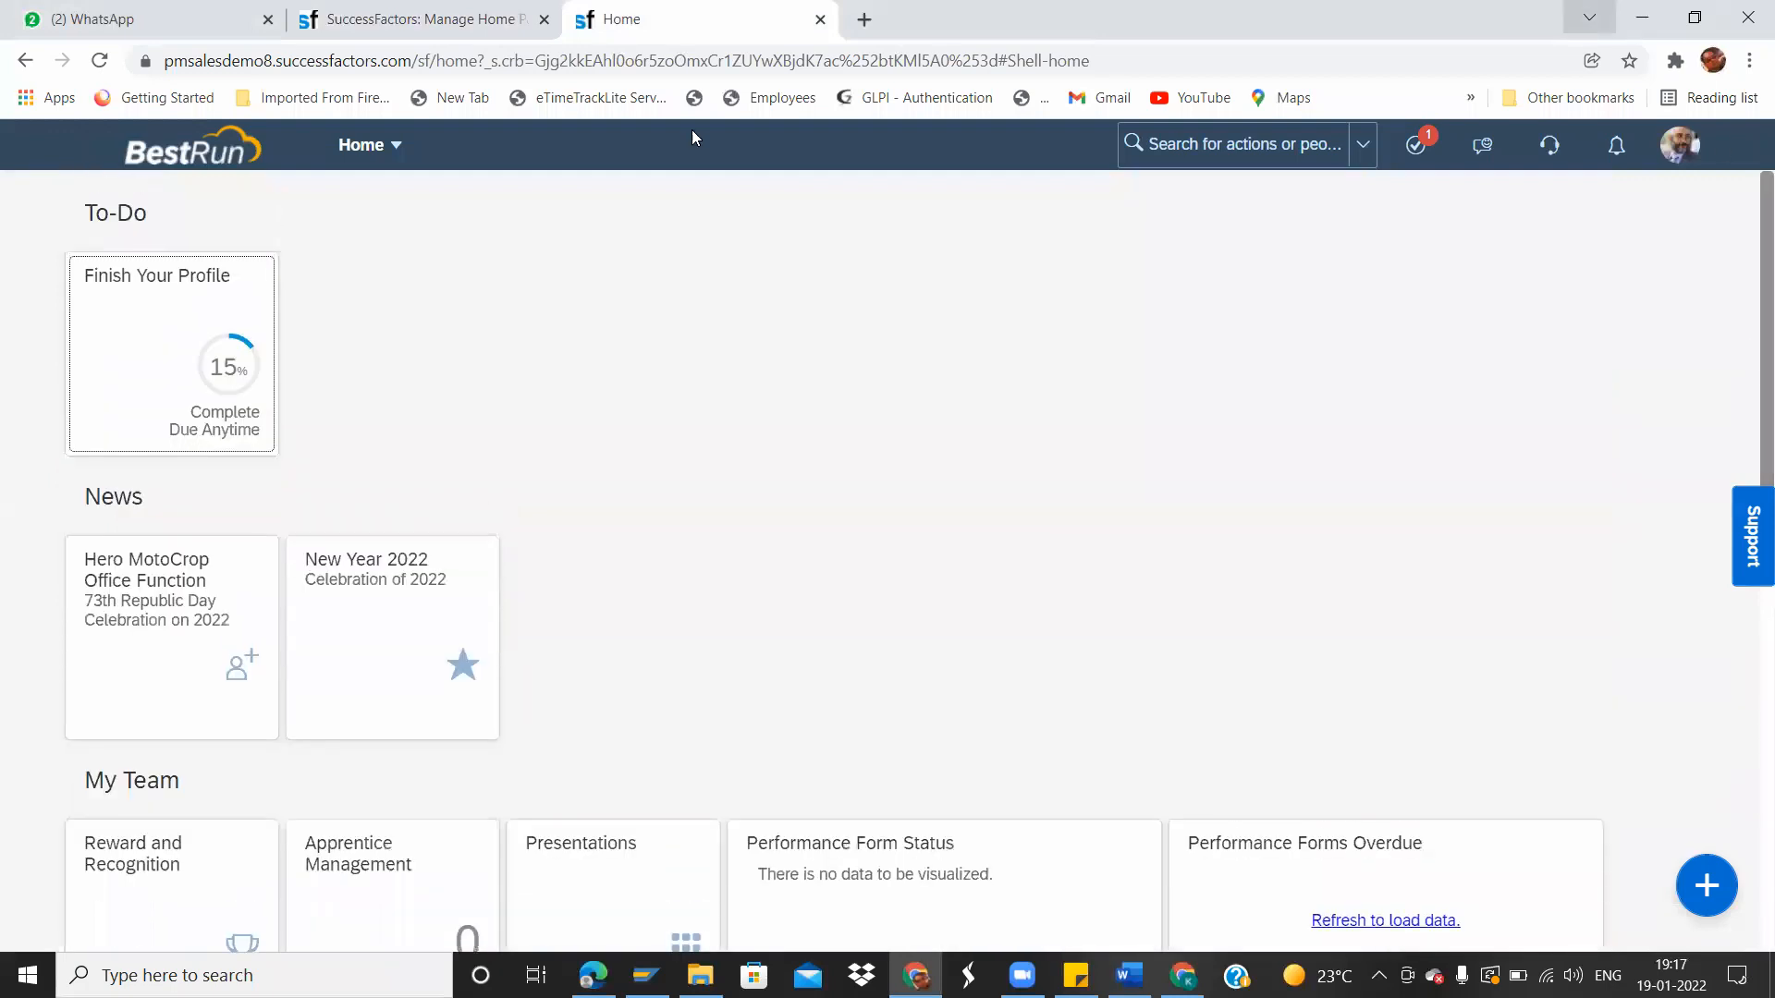
Open the Payroll Administration - SG custom tile for editing from the default tiles and examine its Assignments settings.
click(436, 28)
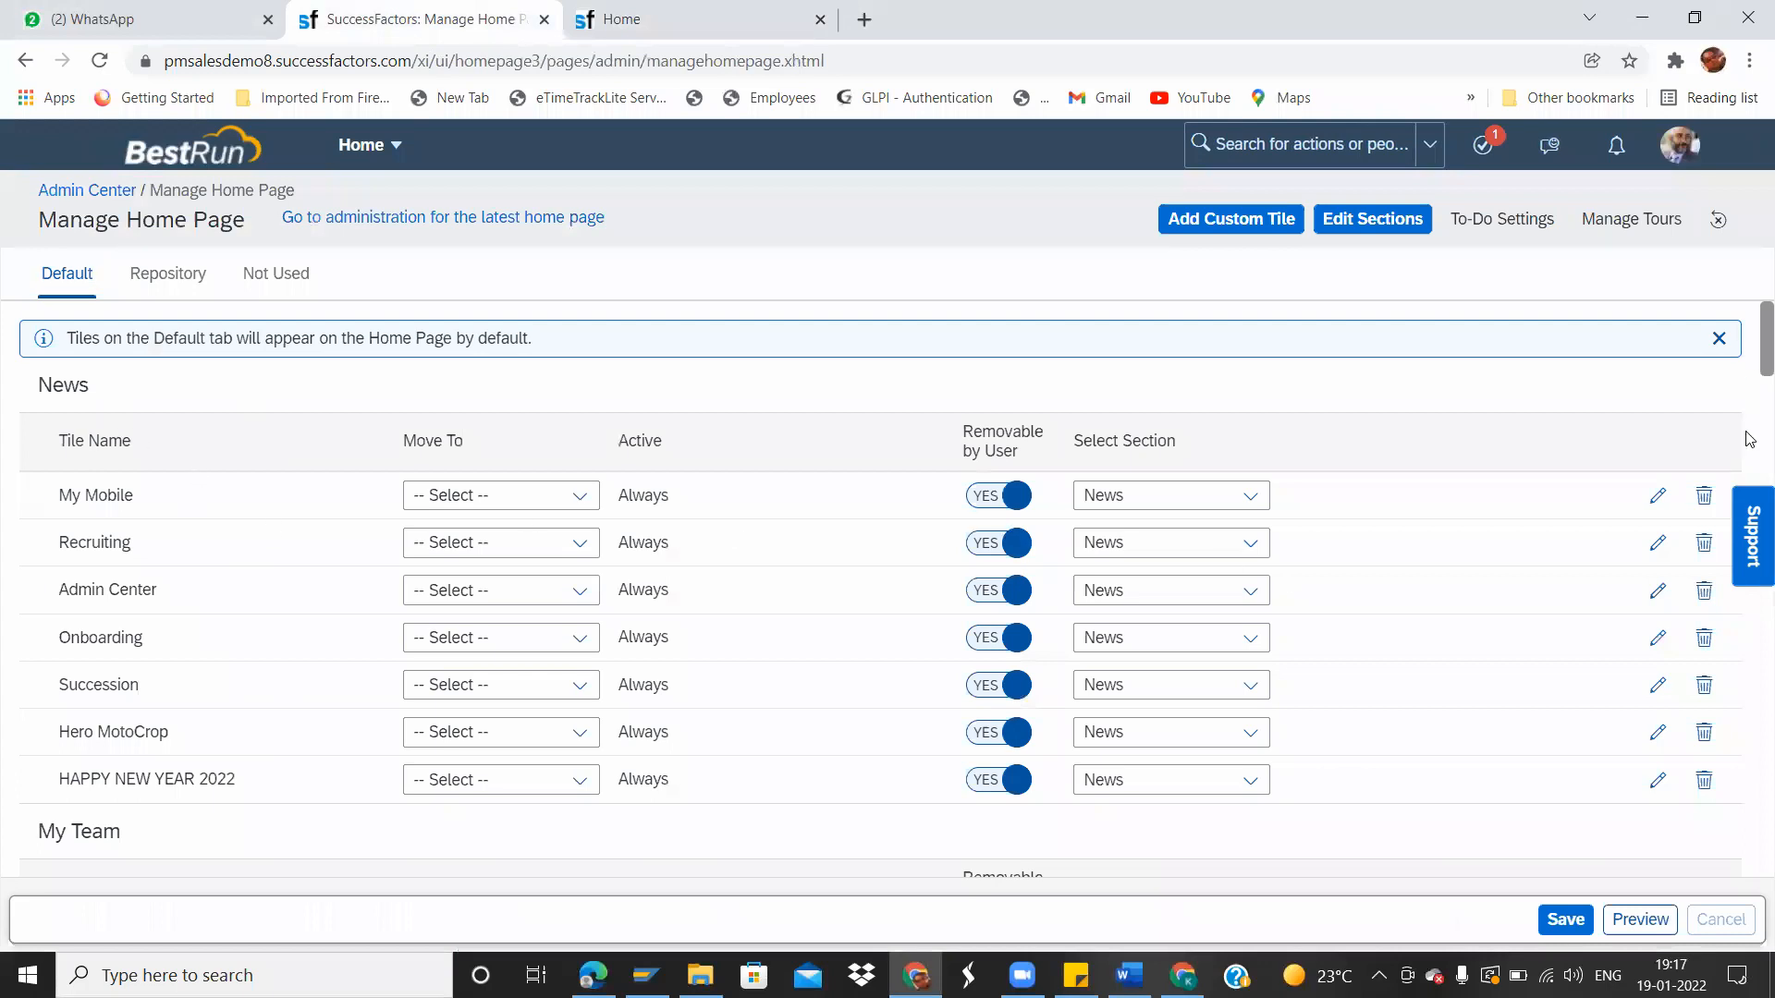
key(ctrl+a)
scroll(1750, 373, down, 7)
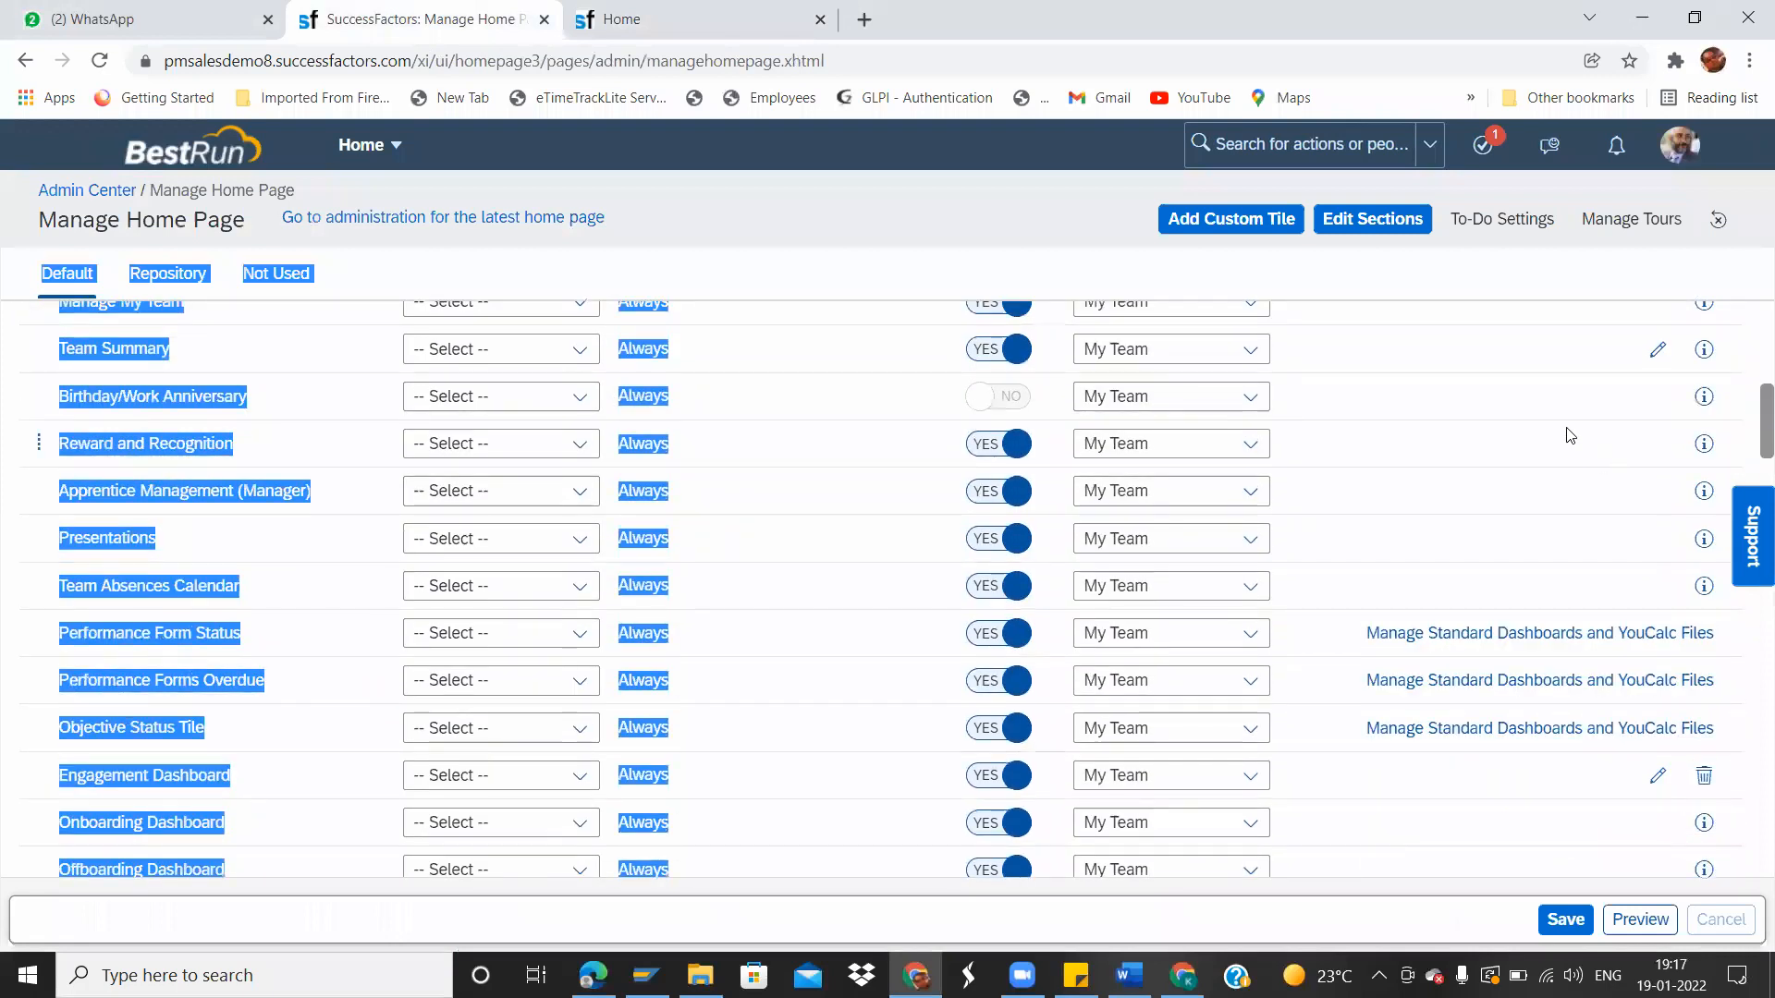
click(720, 278)
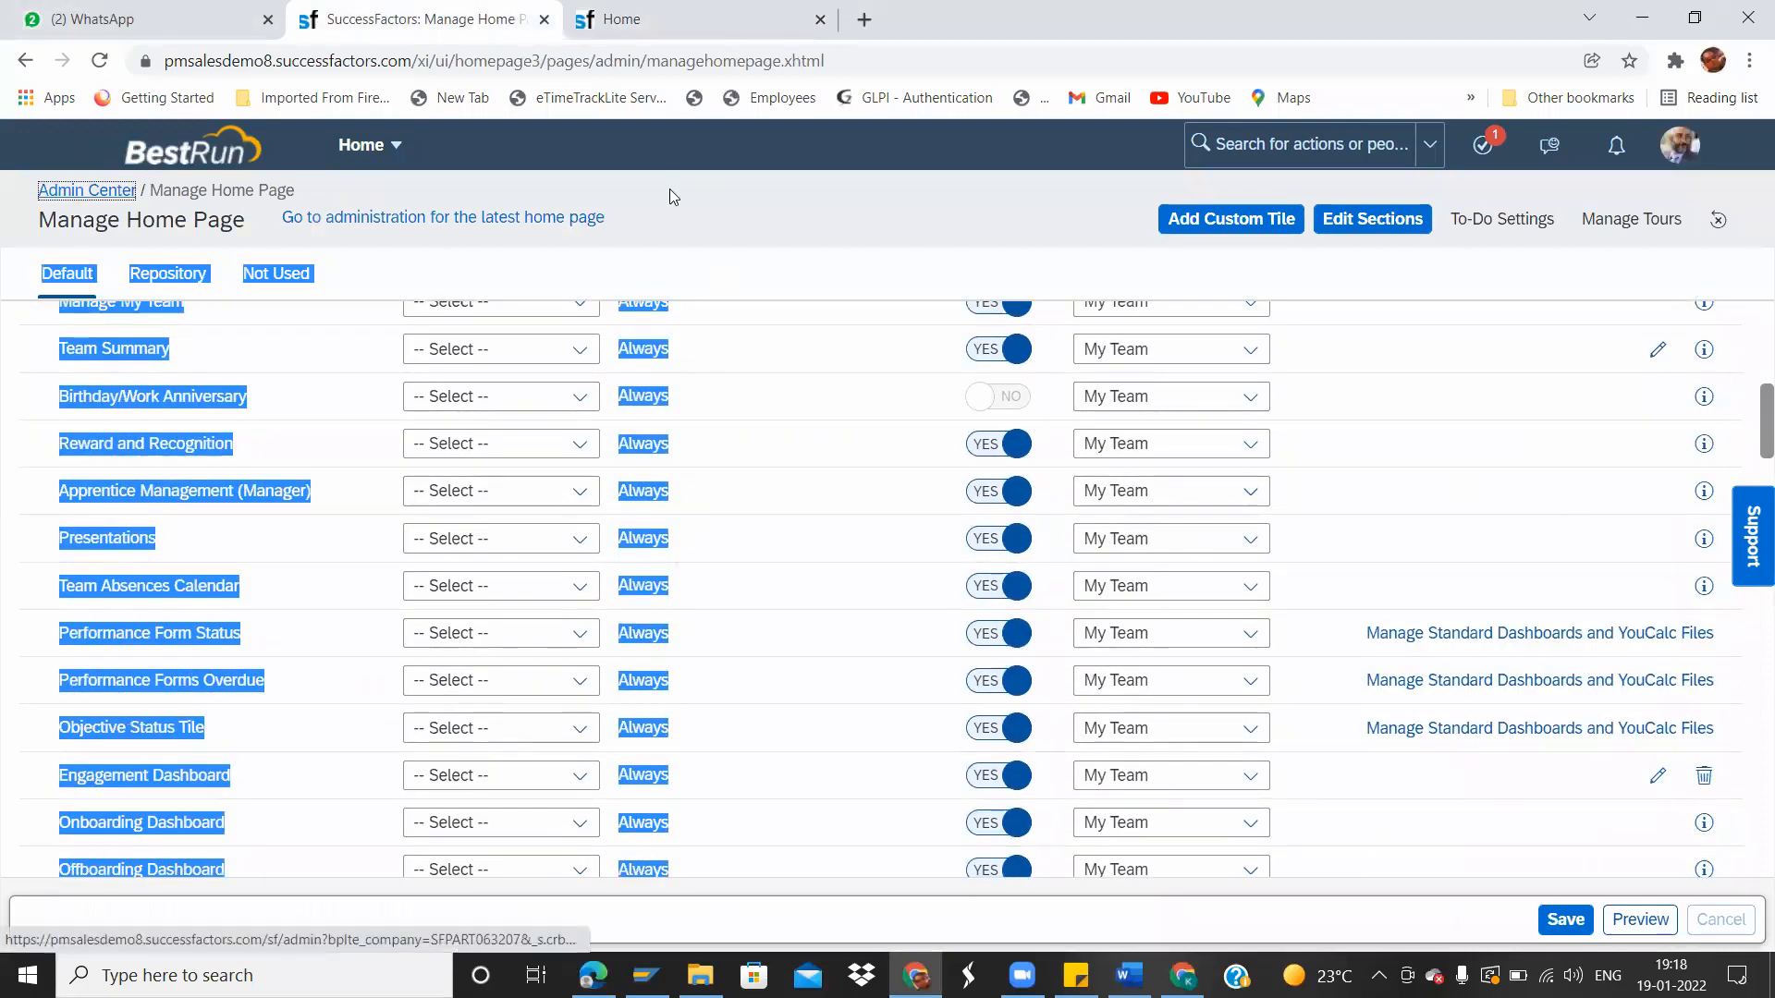
click(727, 218)
drag(1750, 429, 1747, 658)
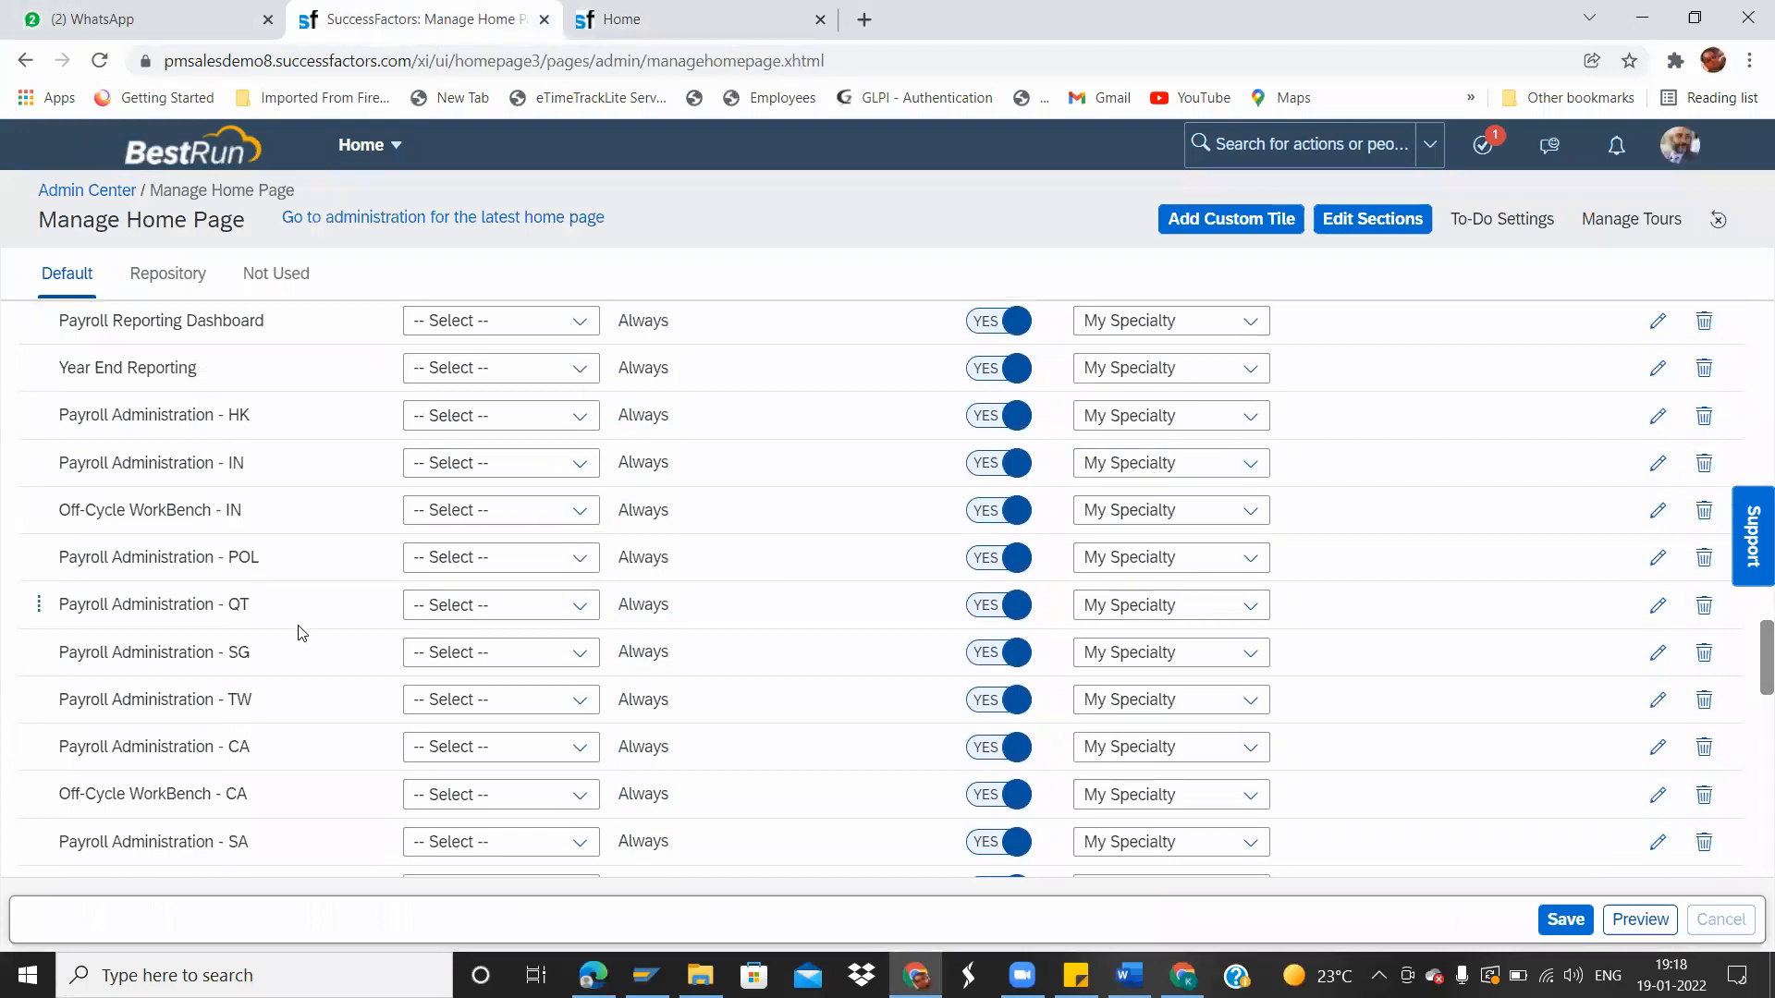
click(1669, 657)
click(1660, 654)
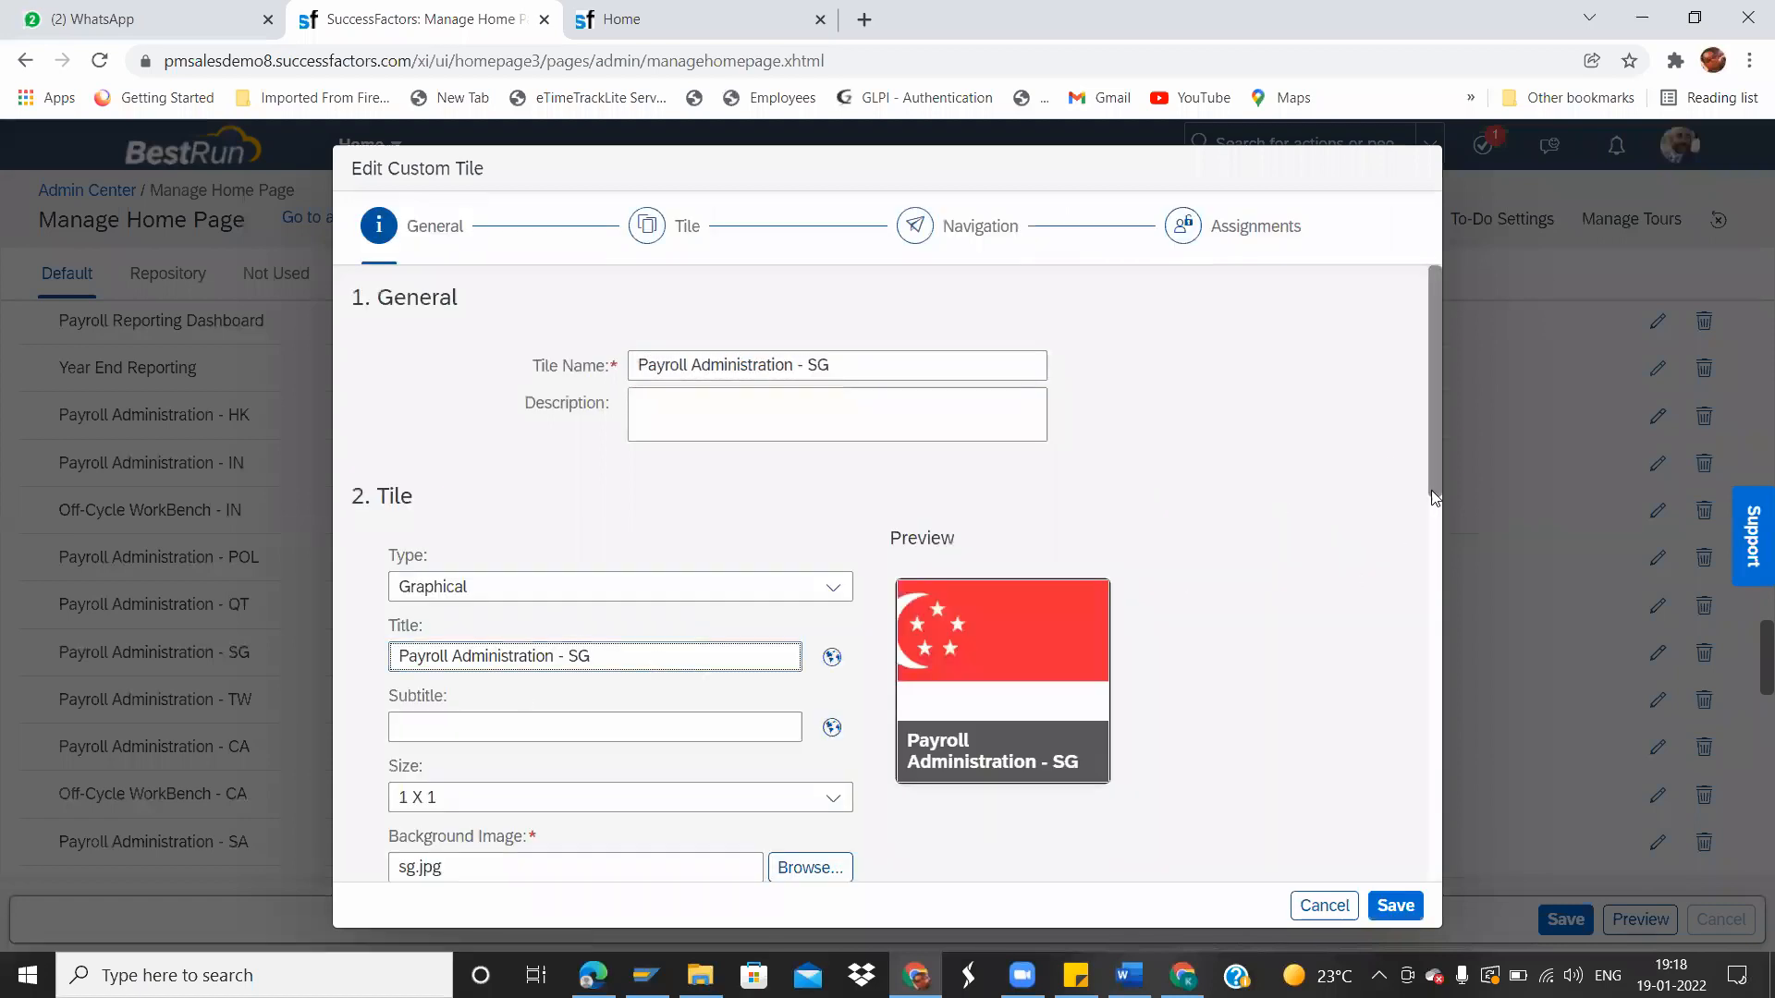
drag(1437, 507, 1431, 809)
scroll(1427, 803, down, 2)
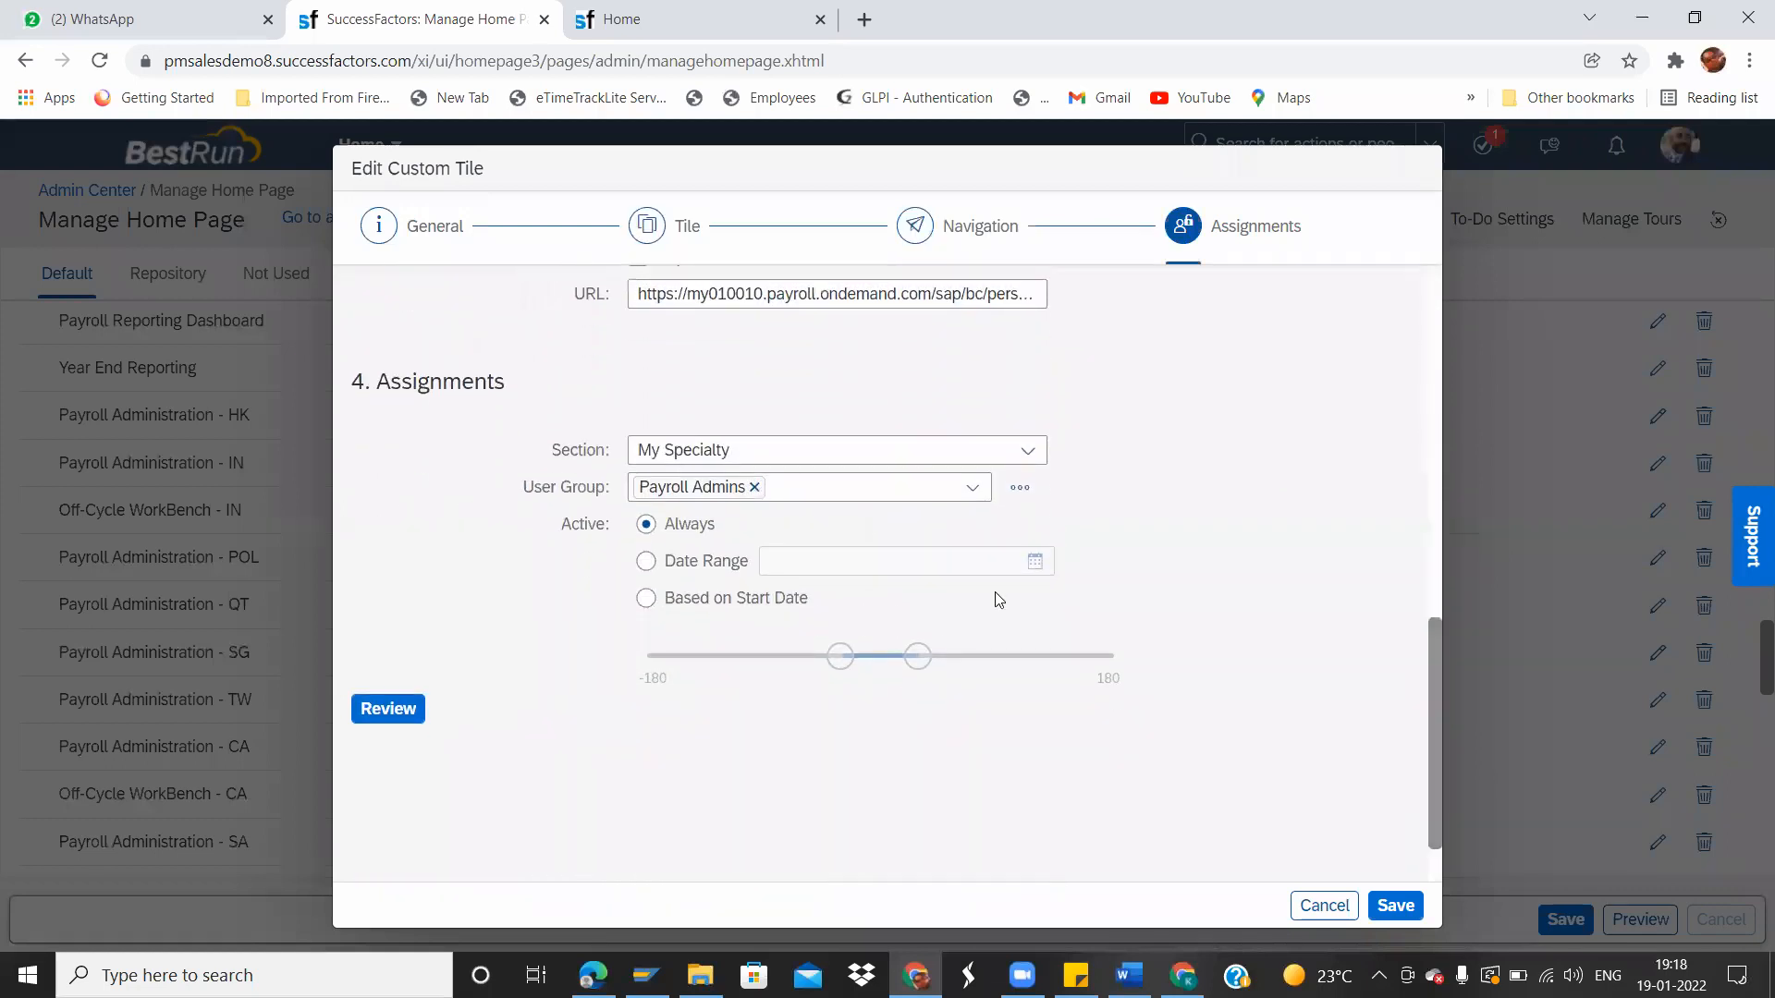
Inspect the User Group assignment and group management options of the Payroll Administration - SG tile, then close it without saving.
click(705, 490)
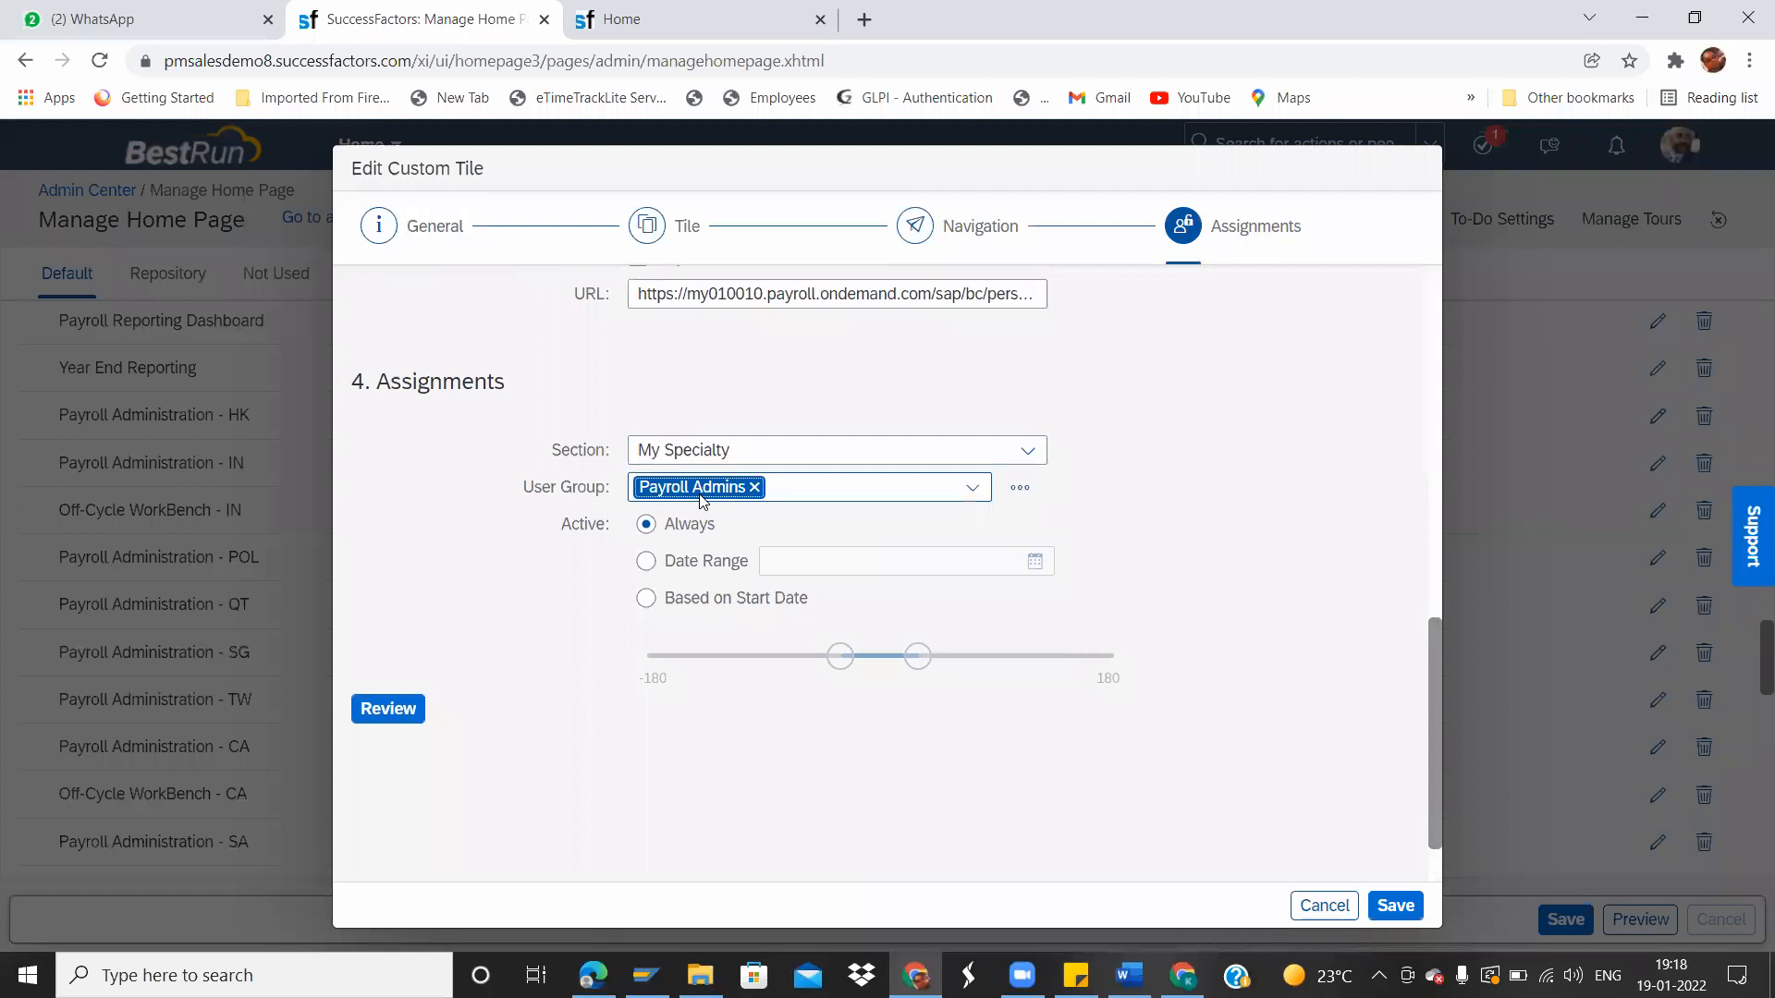
click(1017, 488)
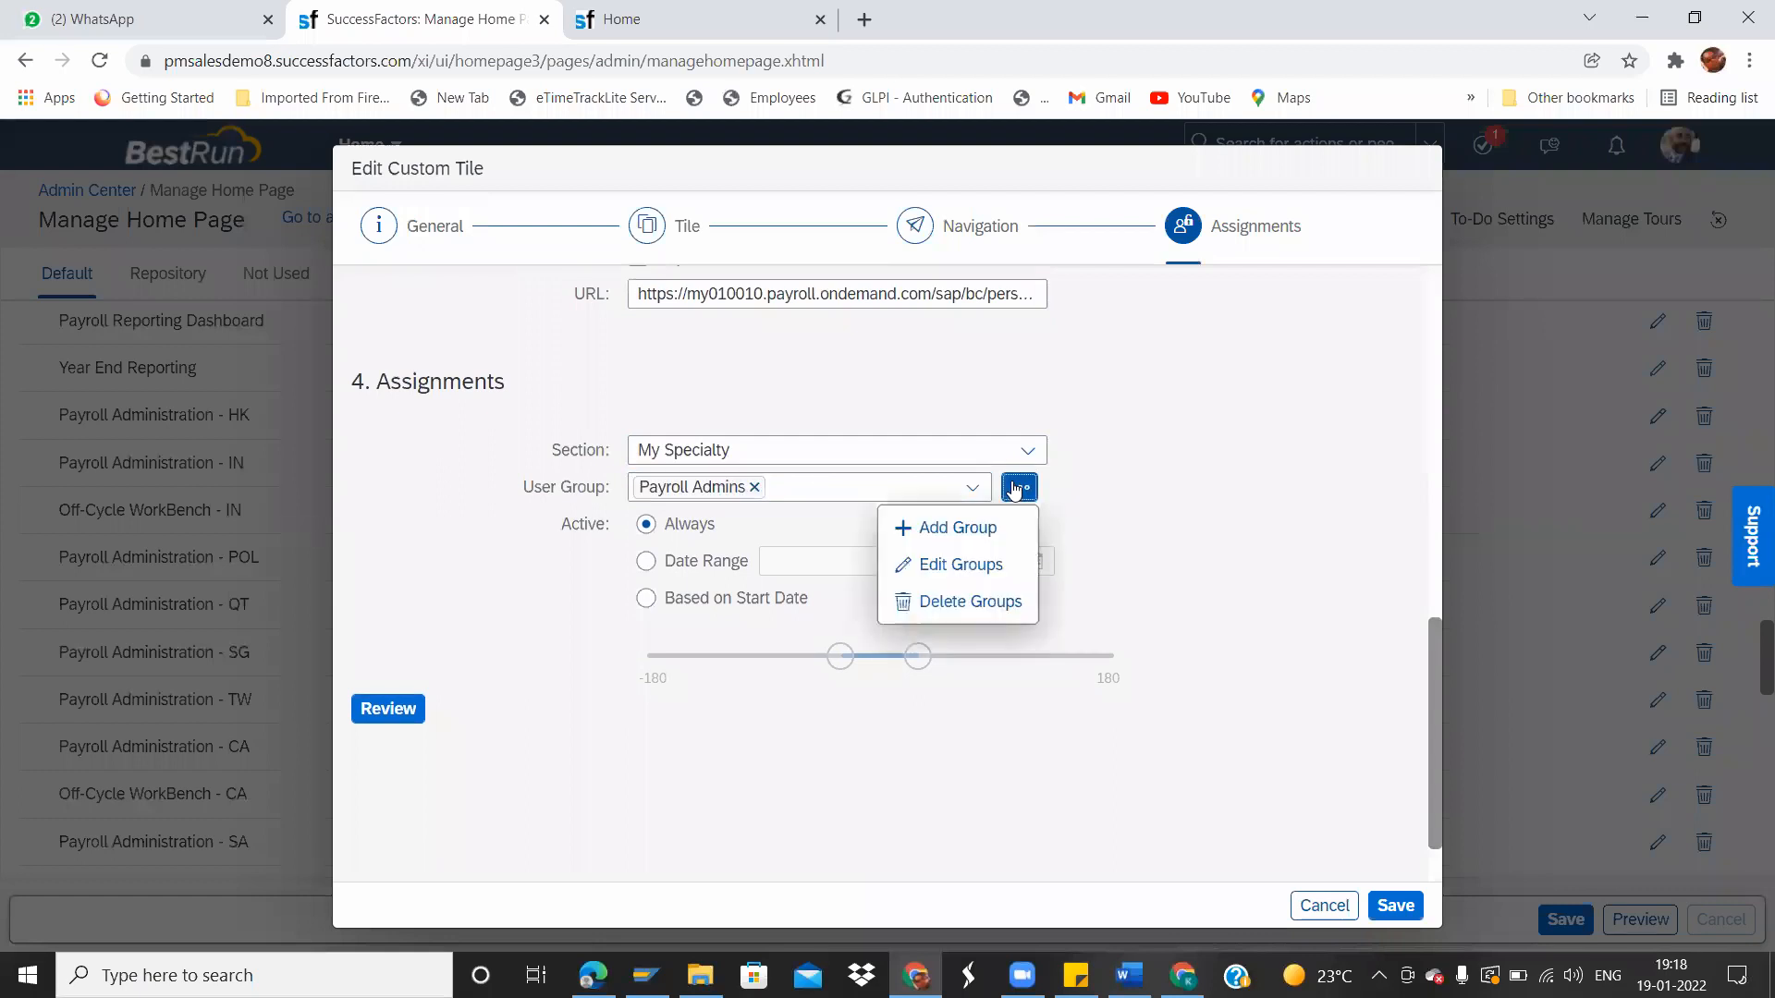
click(824, 488)
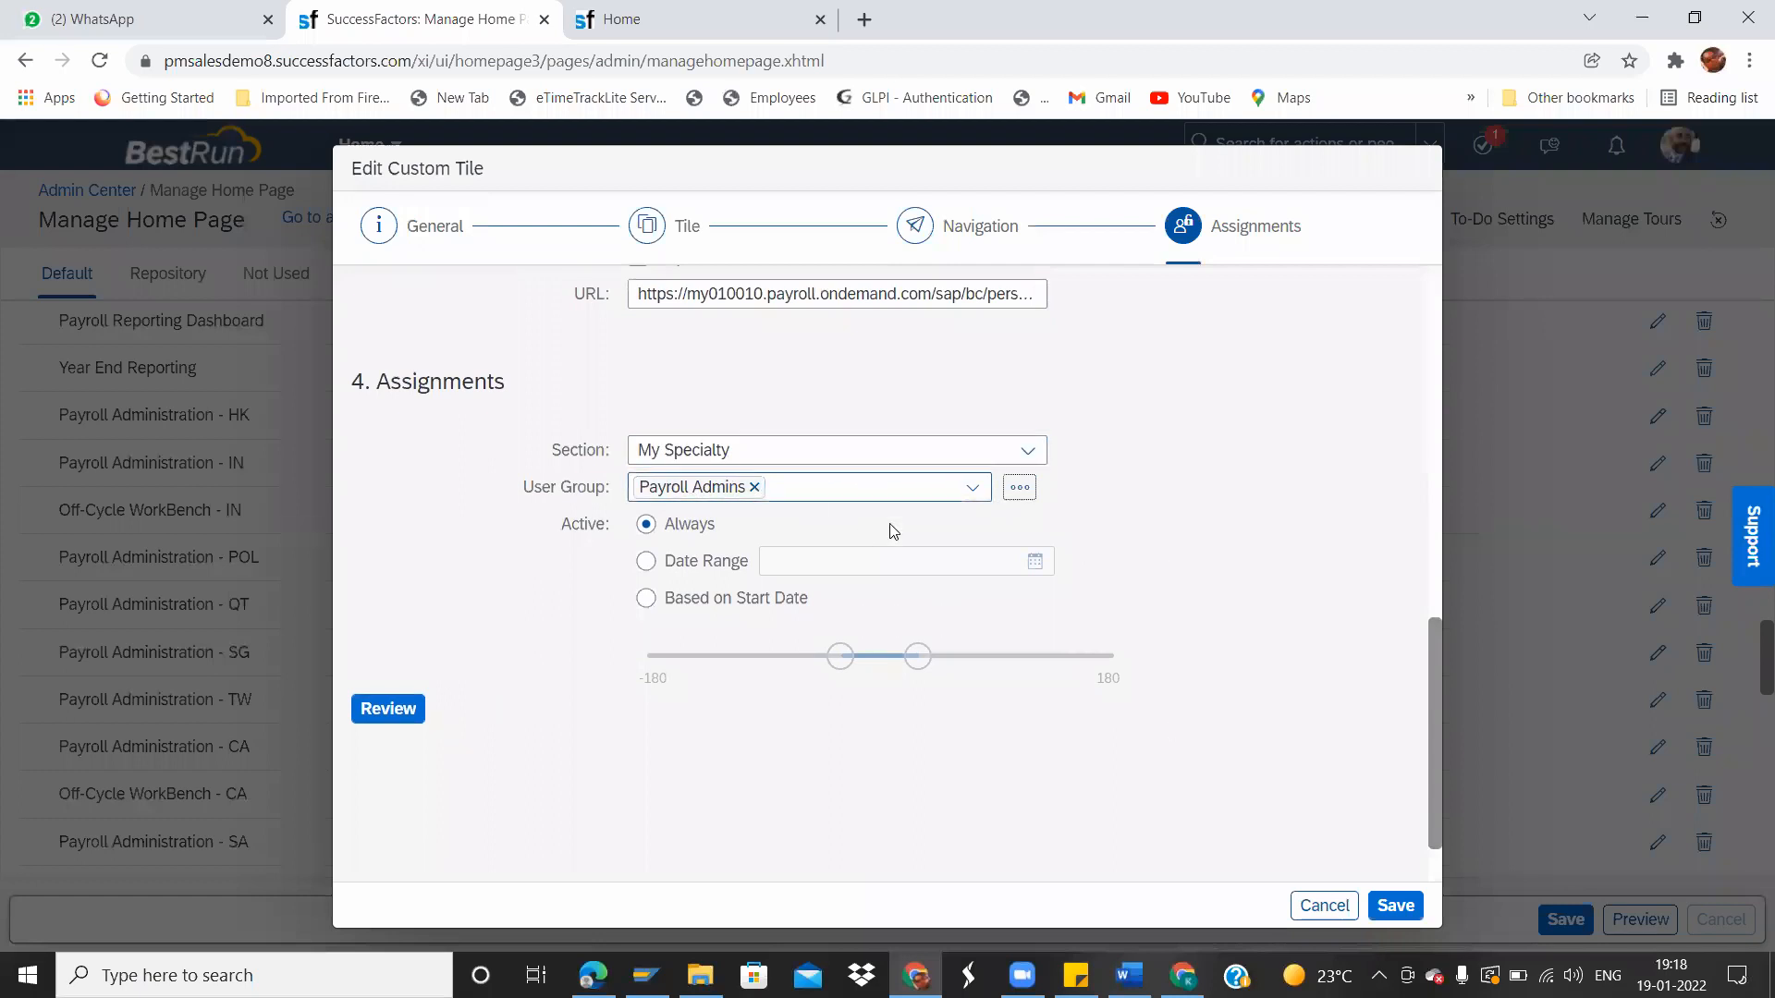
click(808, 489)
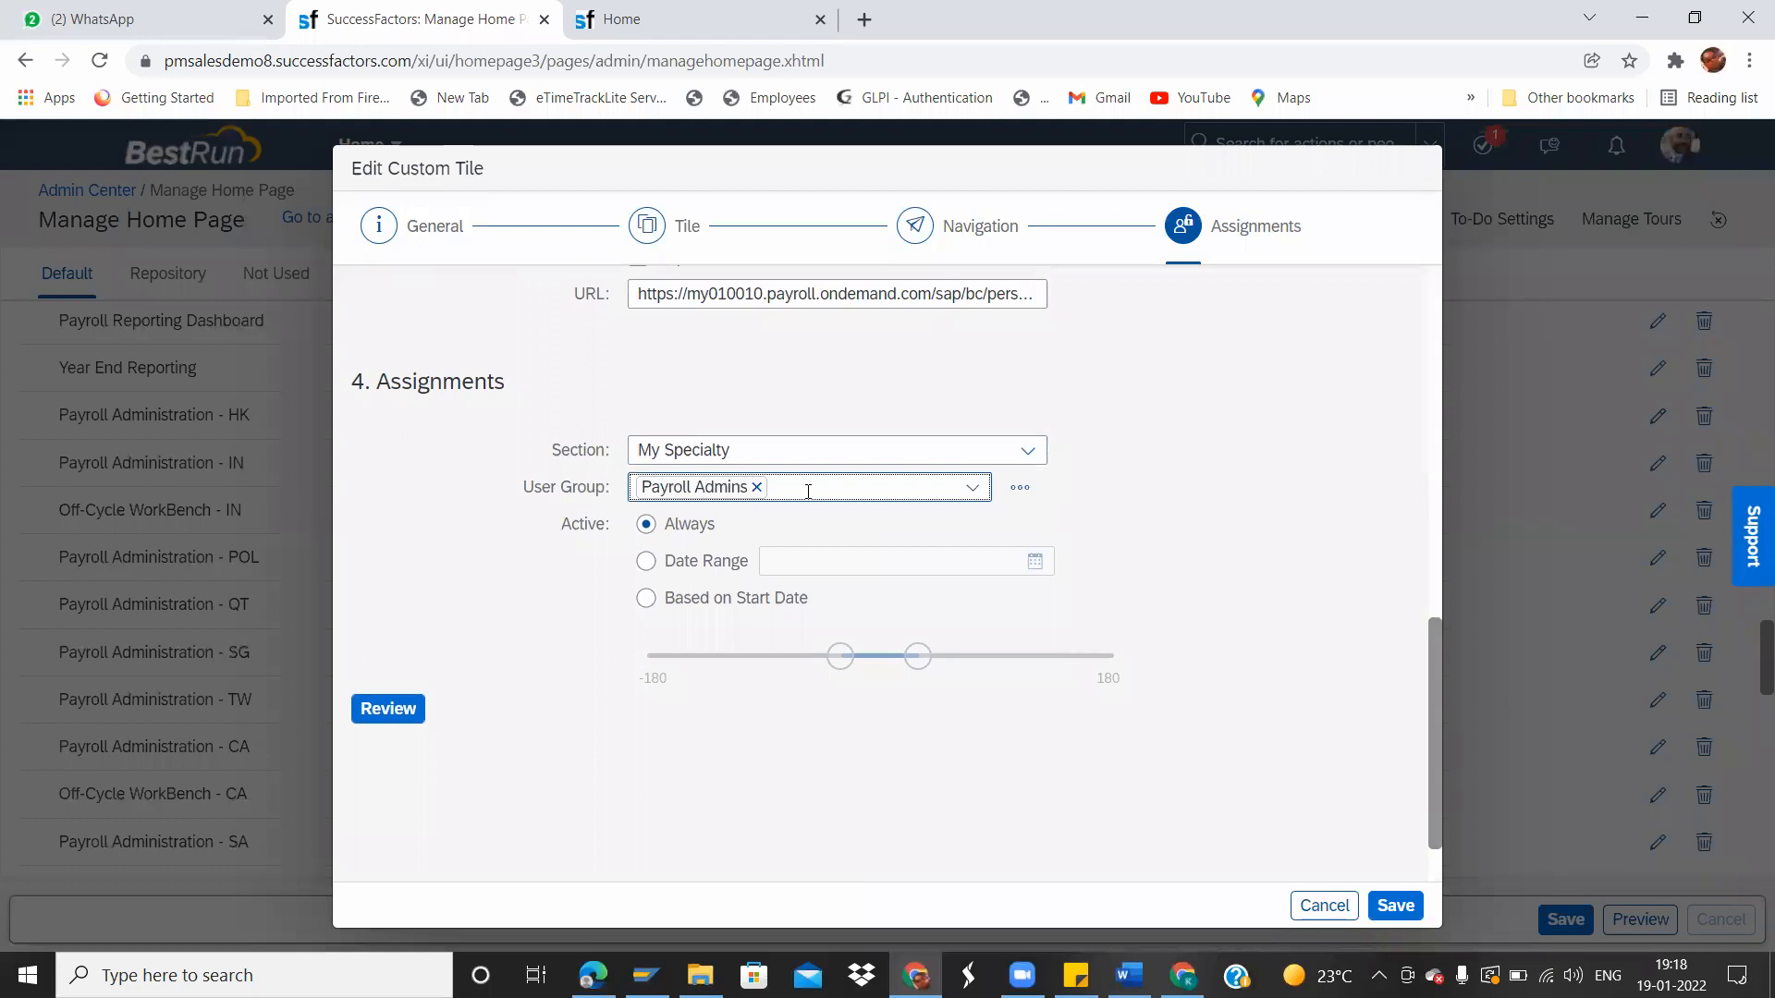
click(679, 480)
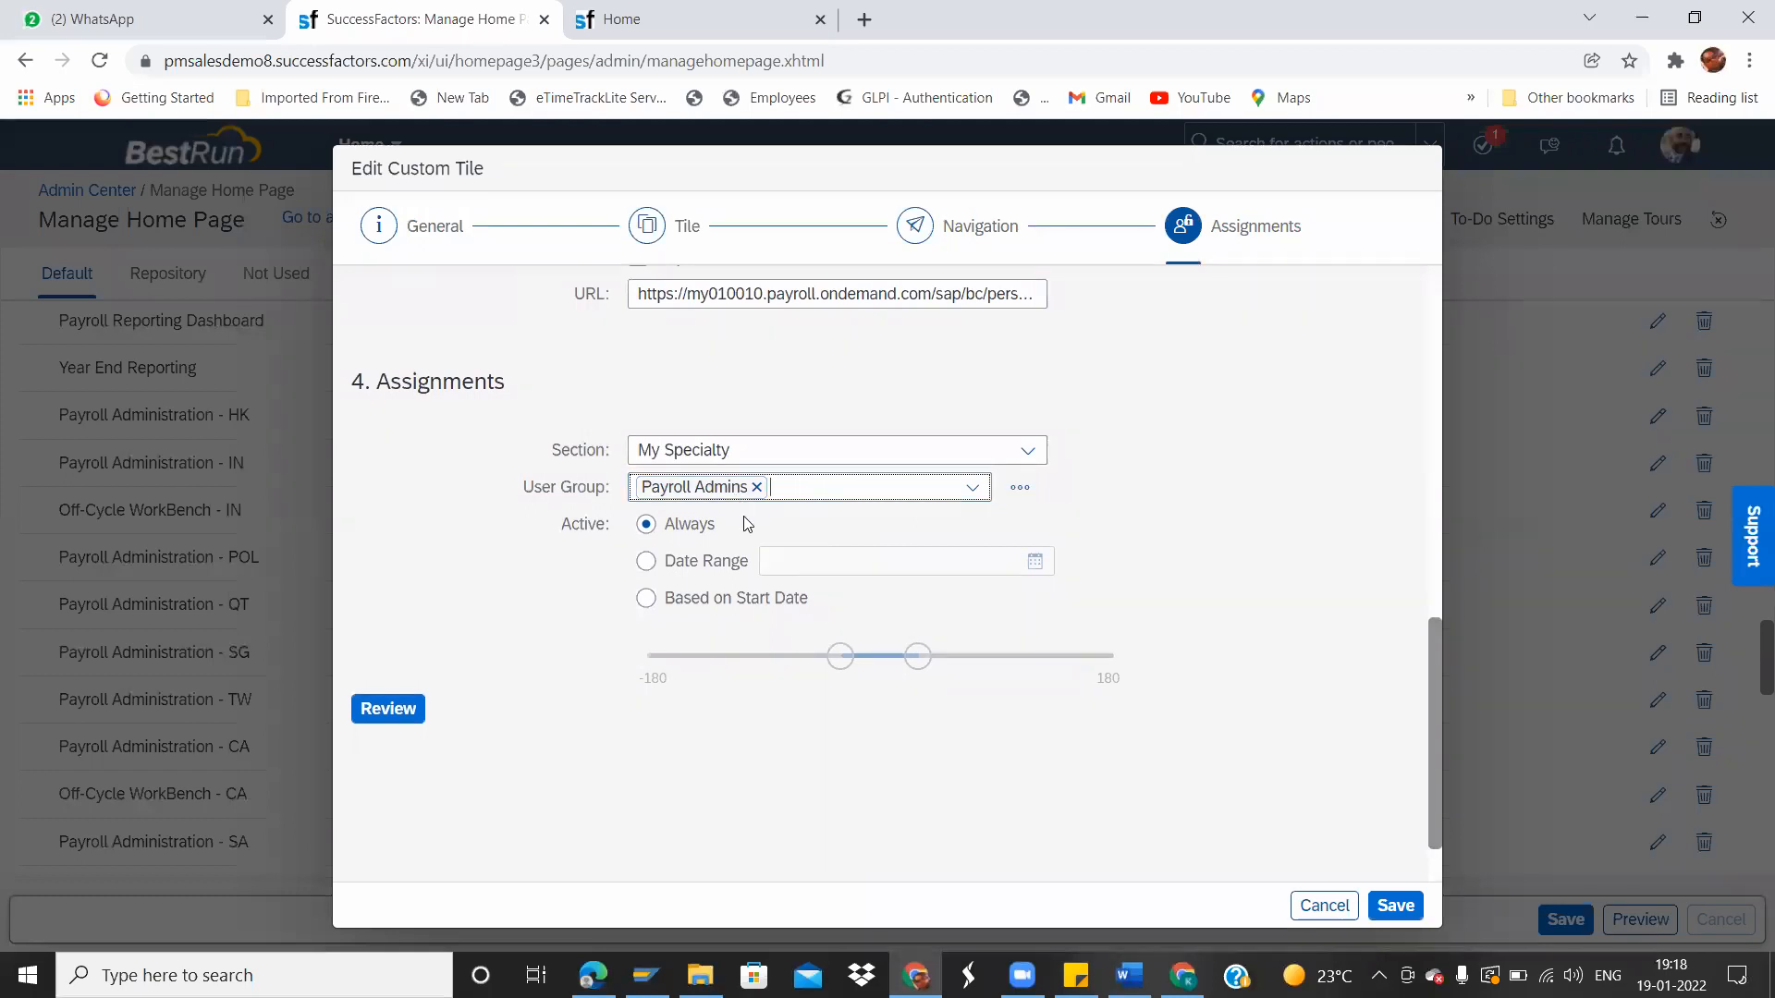
click(1321, 904)
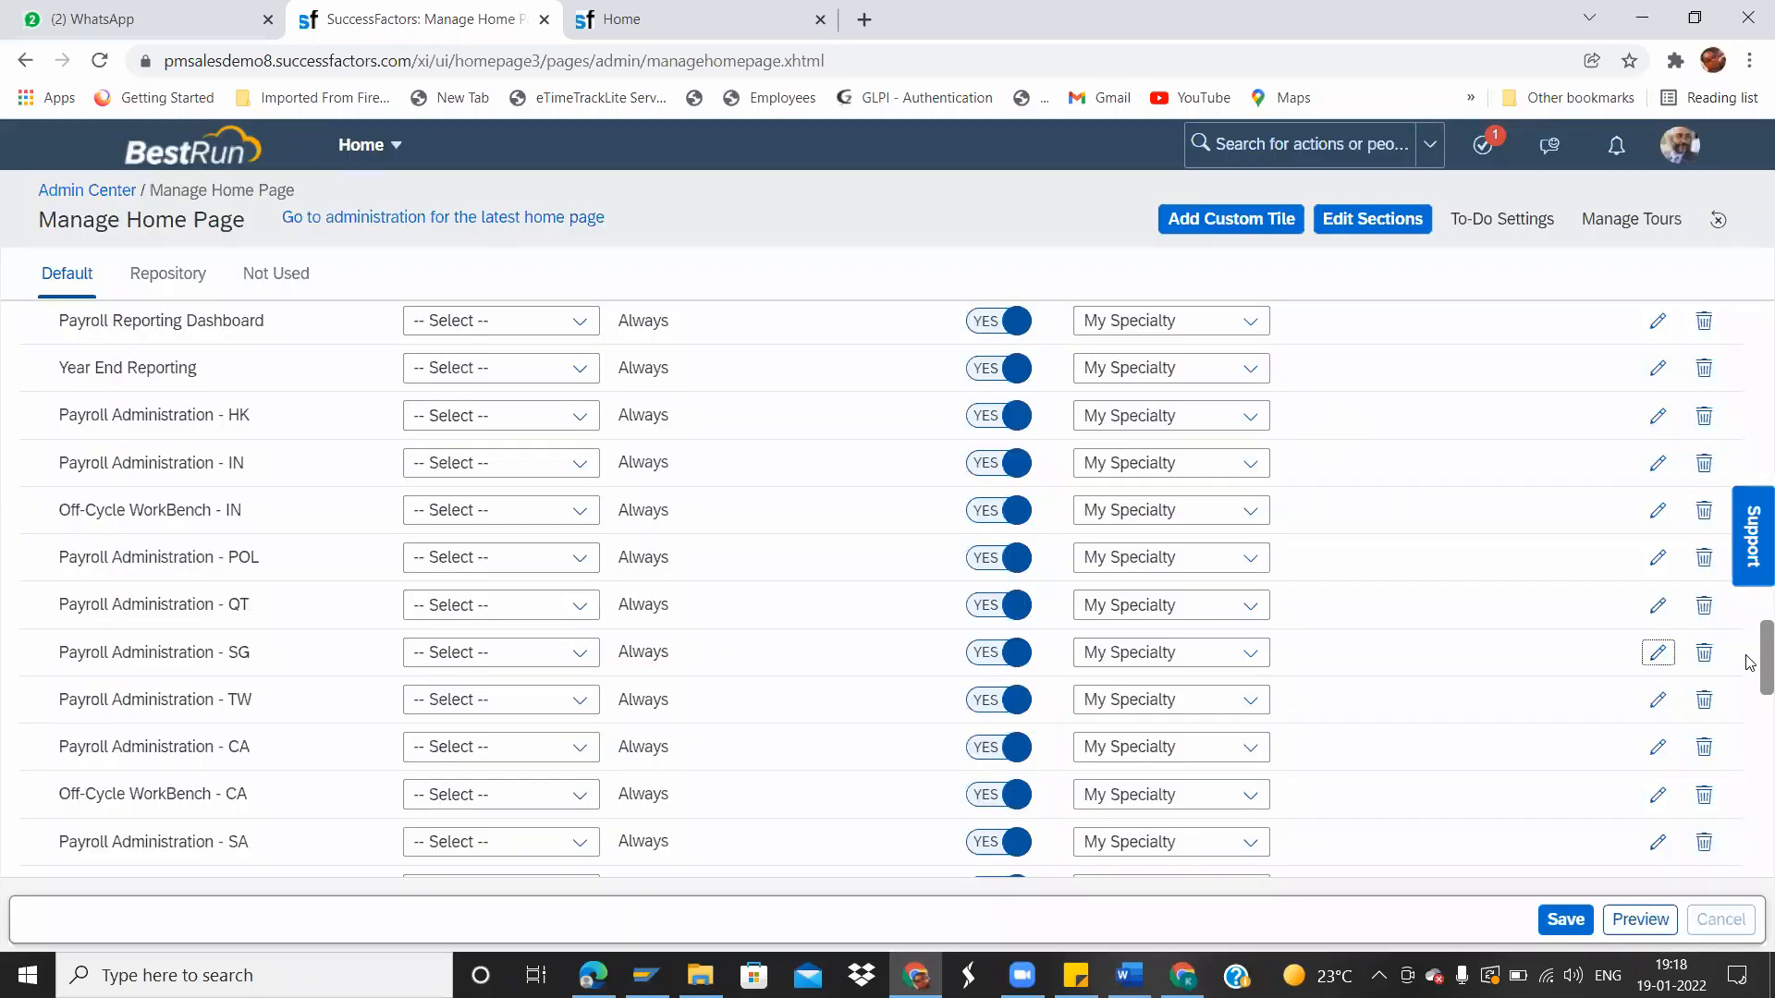
Review the remaining default tiles through the end of the Onboarding section and glance at the Home page.
scroll(1750, 702, down, 4)
scroll(1750, 718, down, 5)
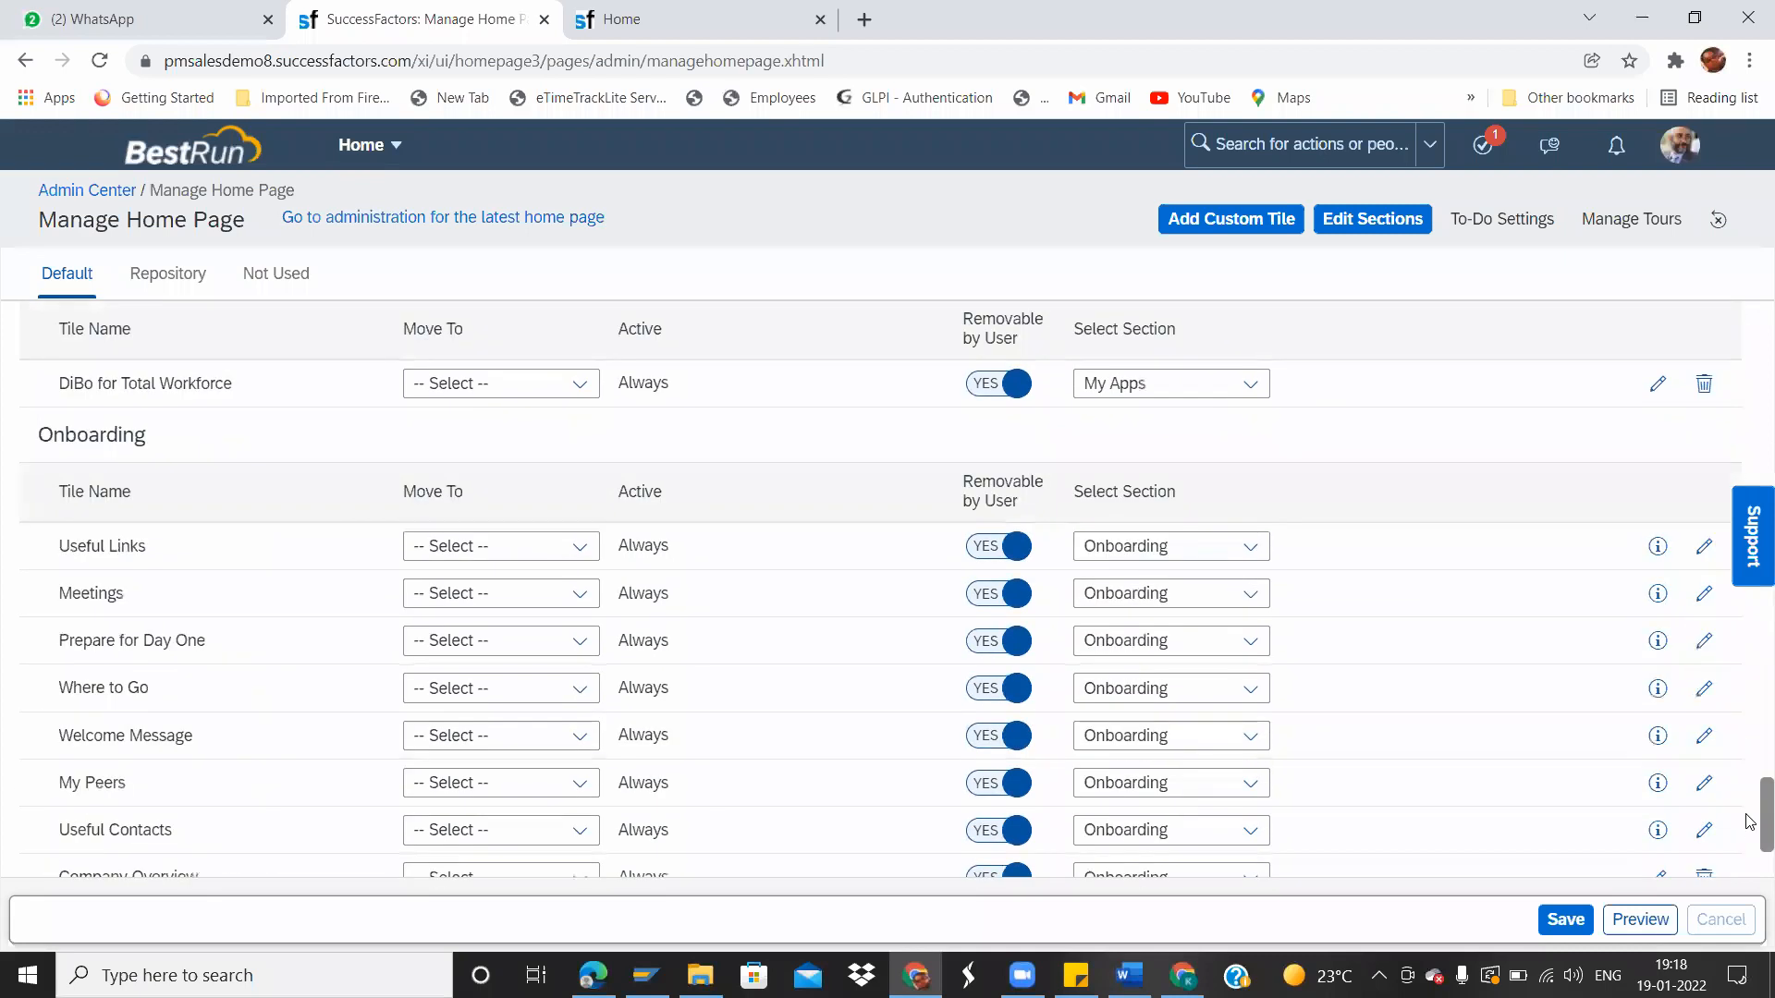
mouse_move(1750, 819)
mouse_down()
mouse_move(1749, 431)
mouse_move(1759, 832)
mouse_up()
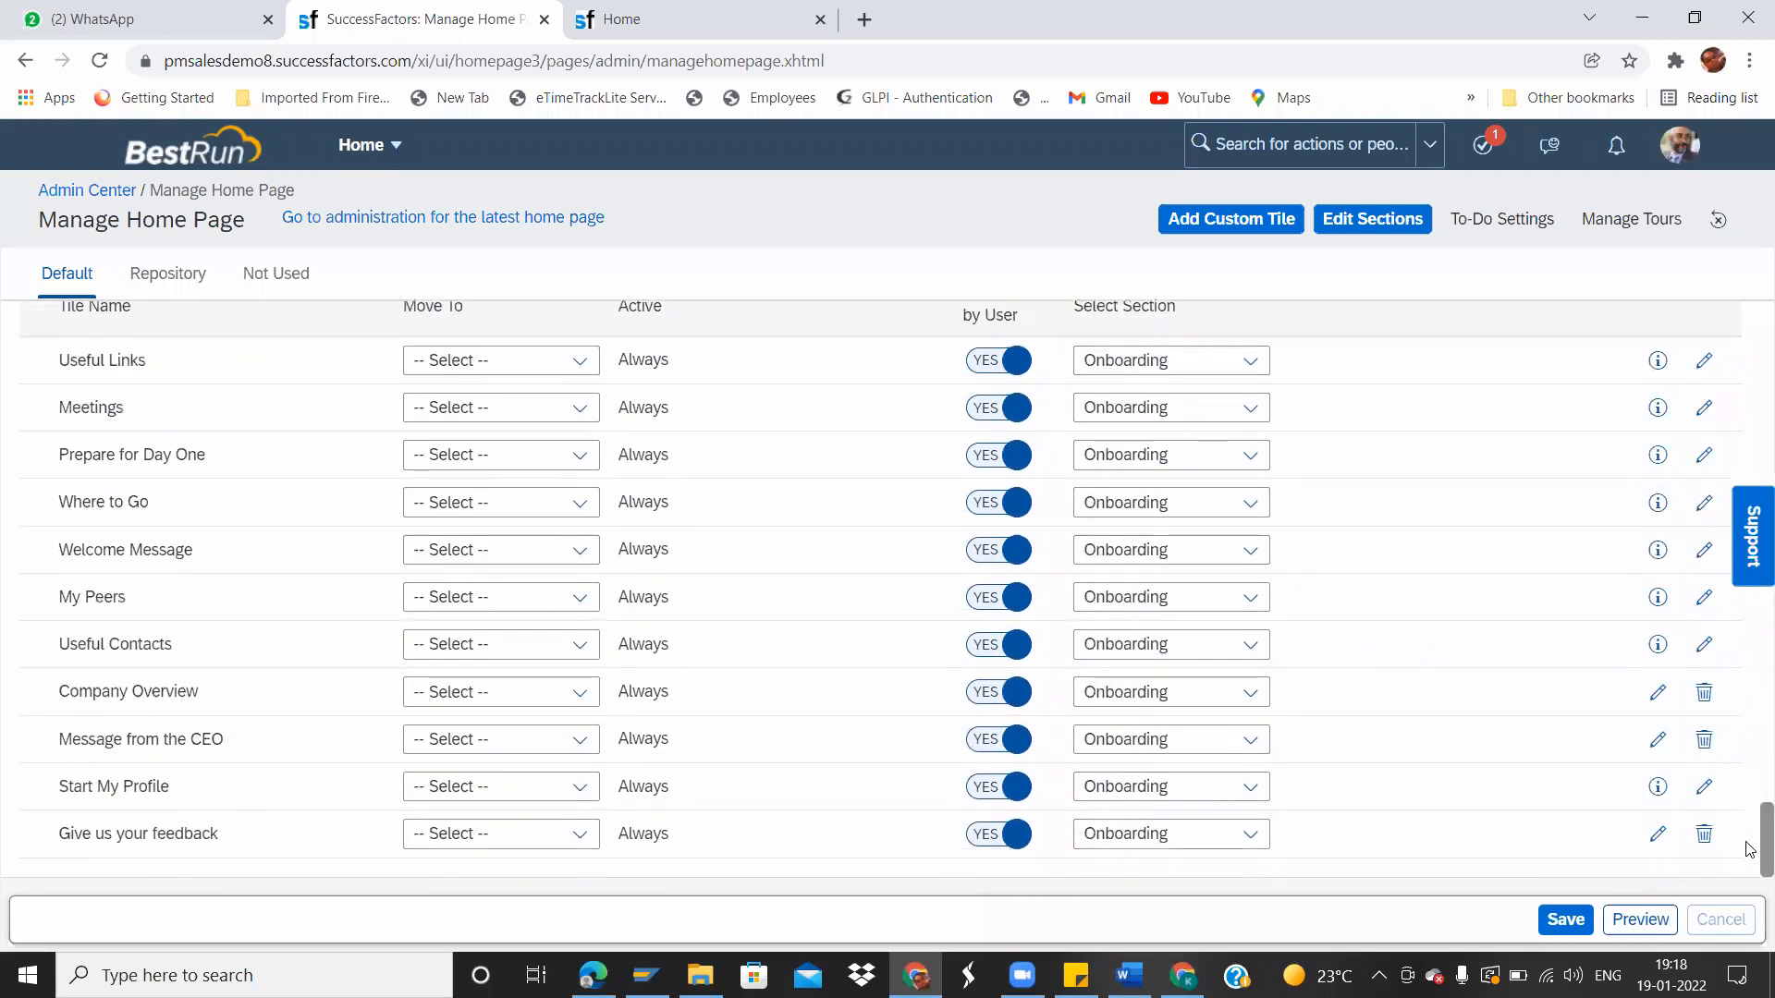
click(660, 30)
click(405, 11)
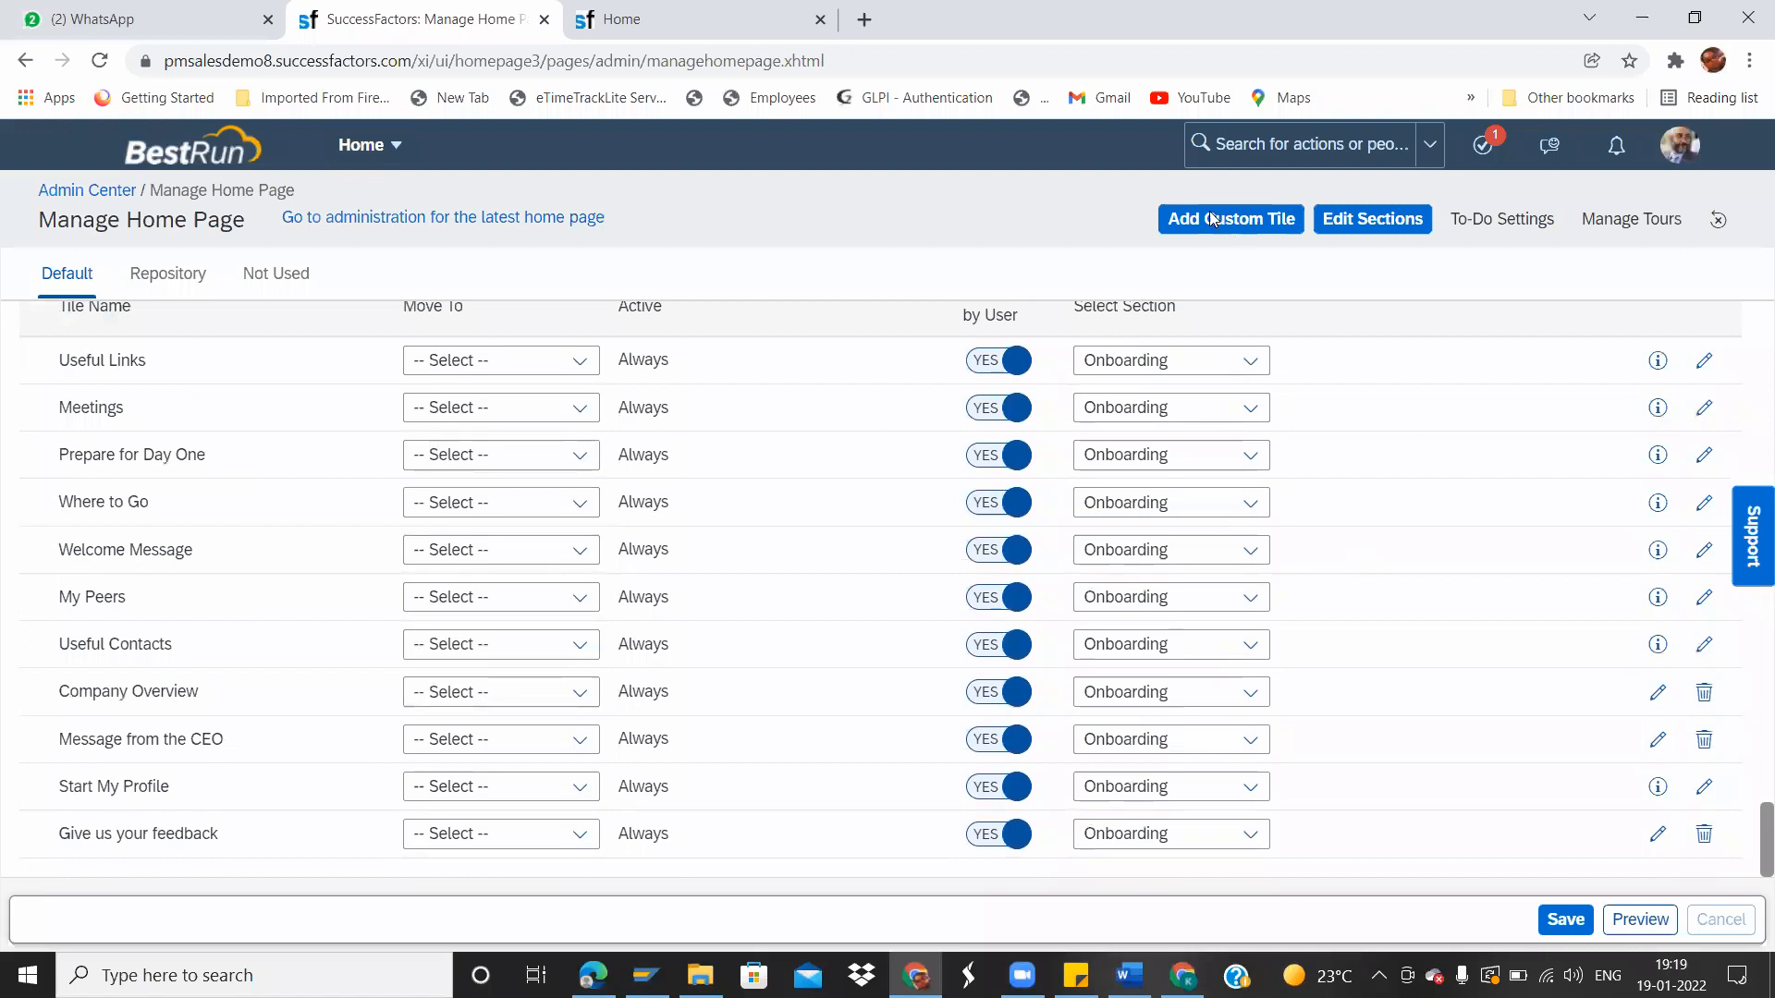
Compare the default News tiles with the Home page and inspect where the My Mobile tile can be moved, without changing it.
drag(1750, 827, 1752, 277)
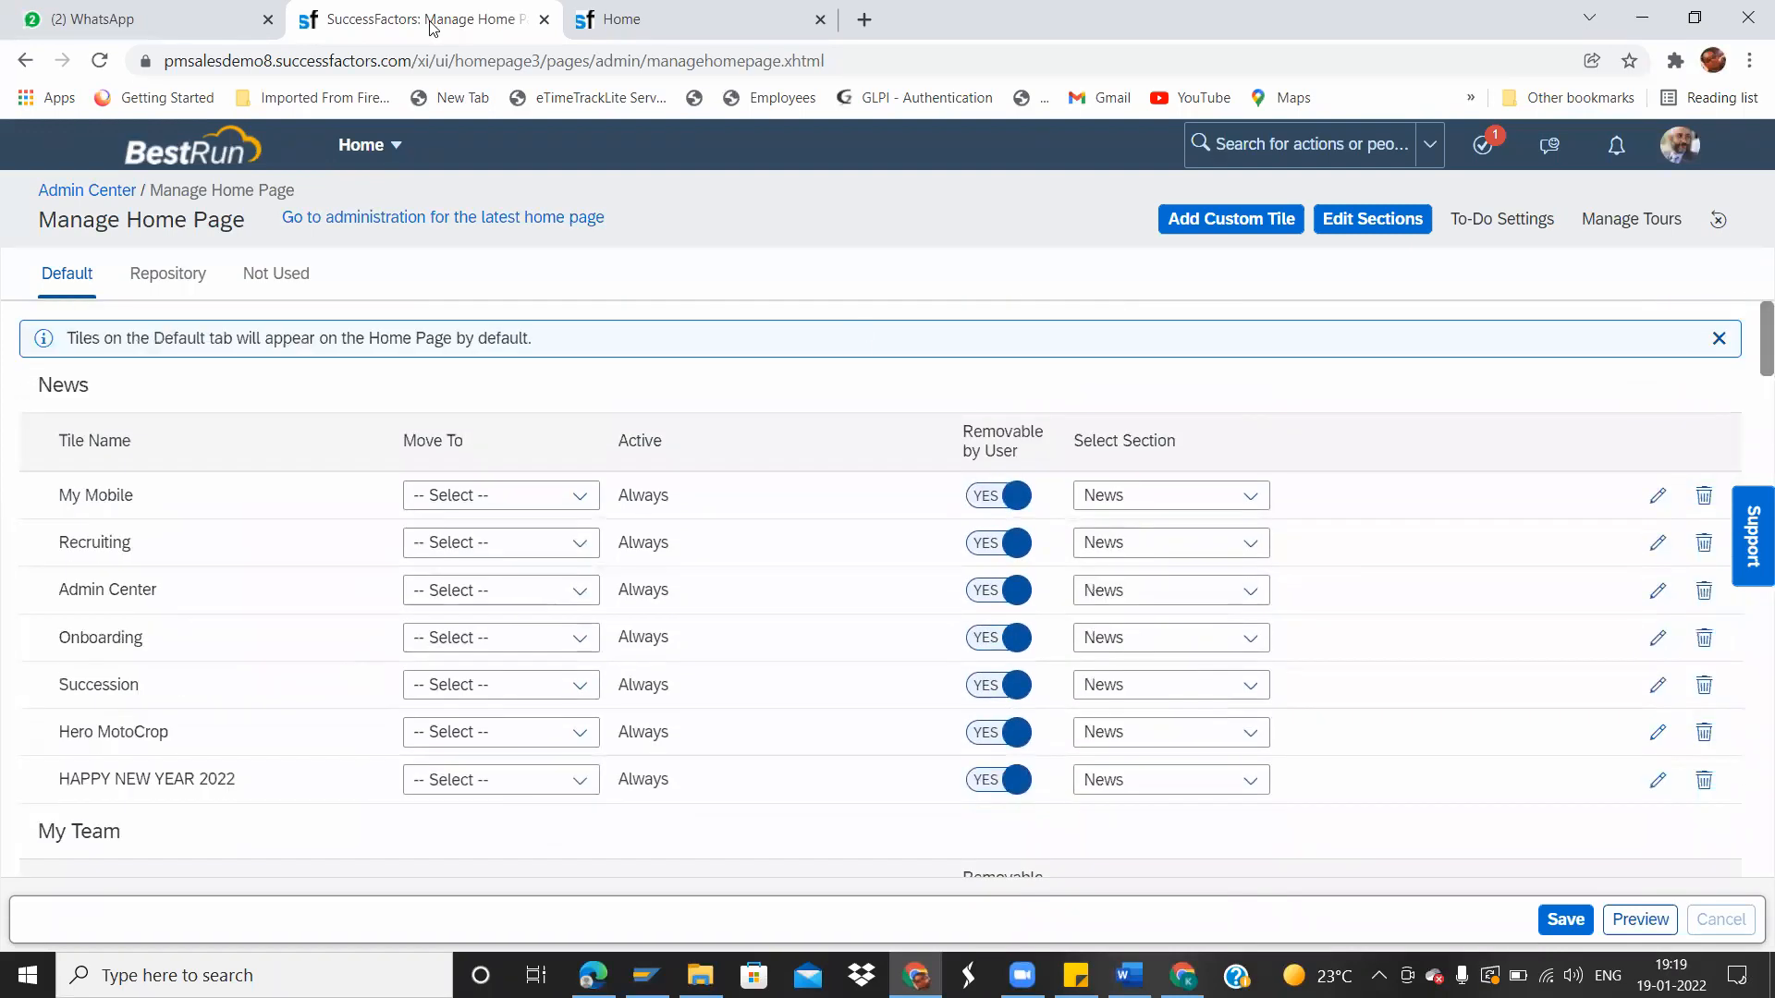
click(638, 20)
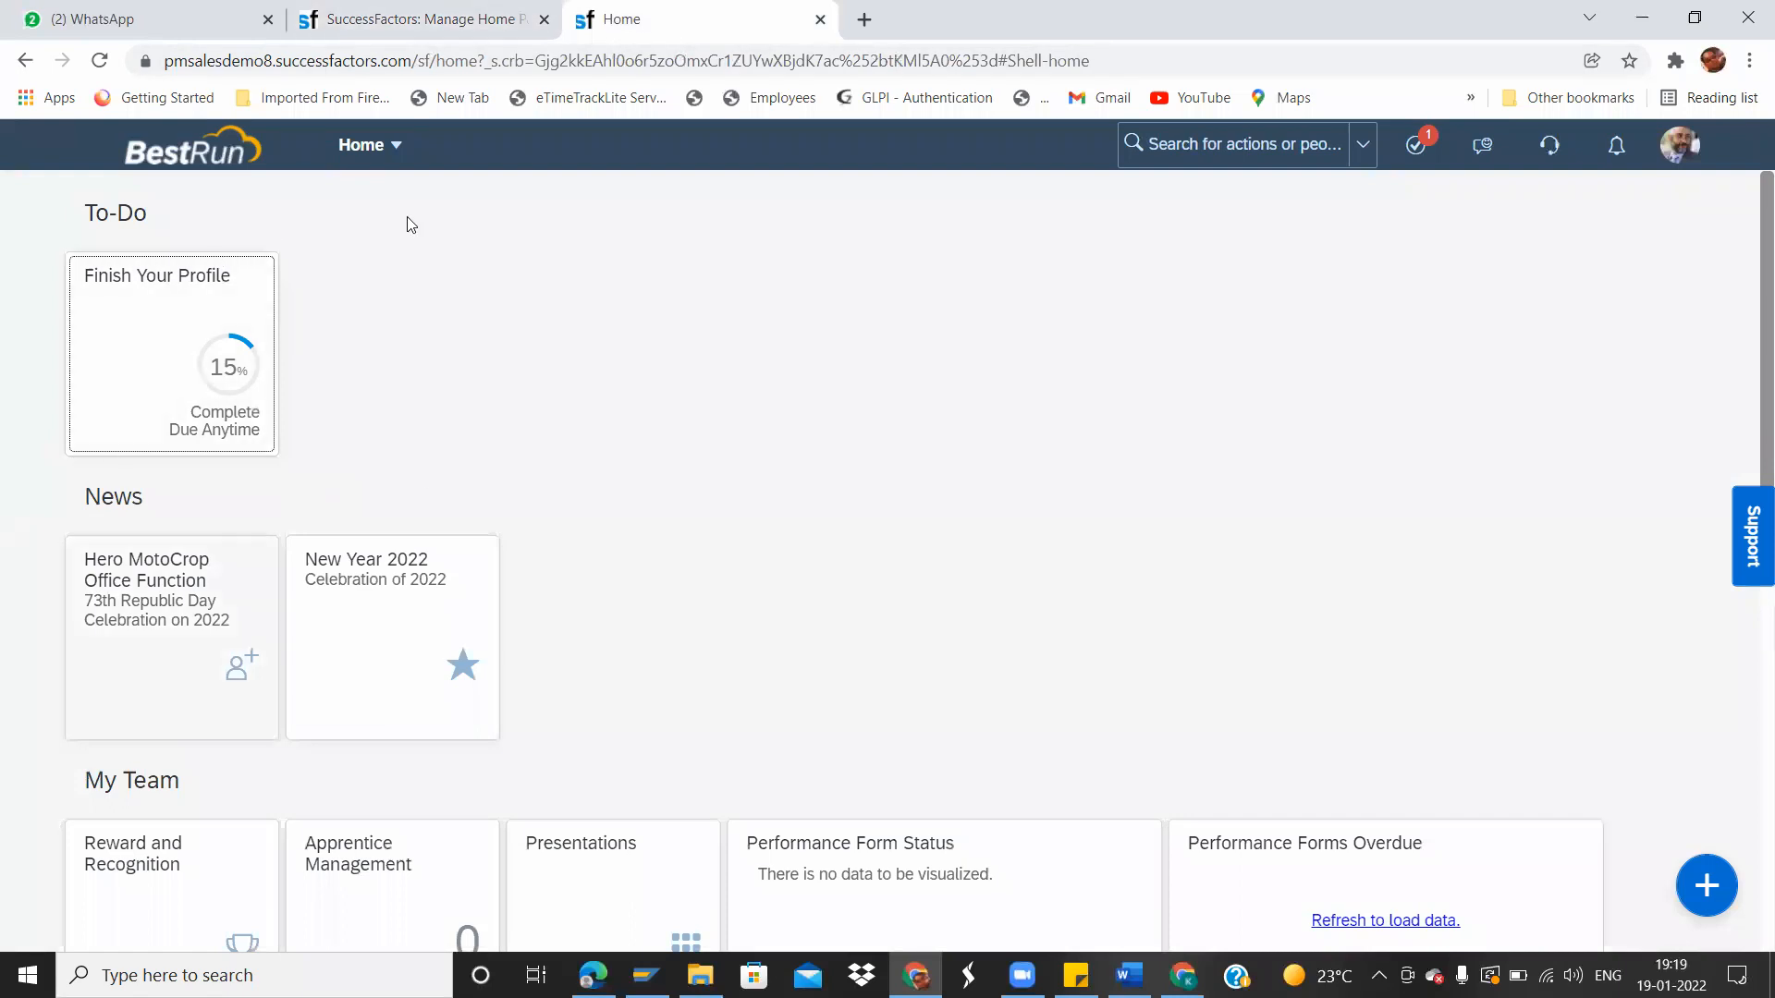
click(392, 11)
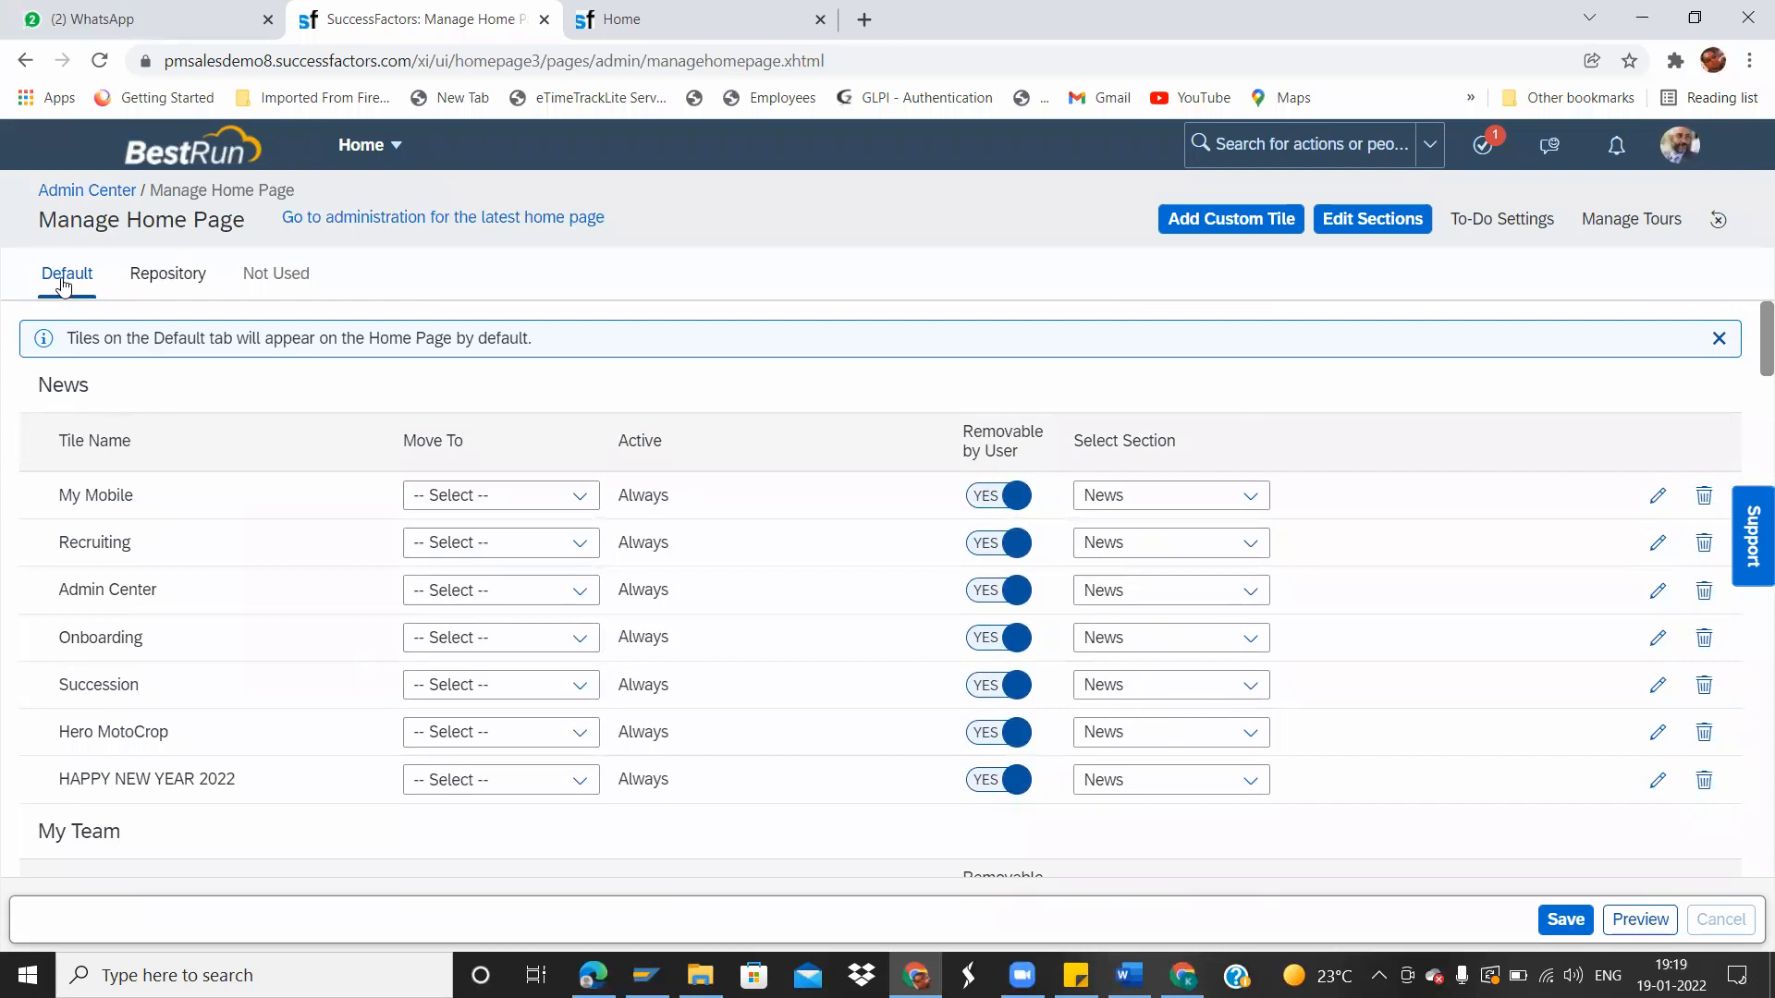
click(582, 496)
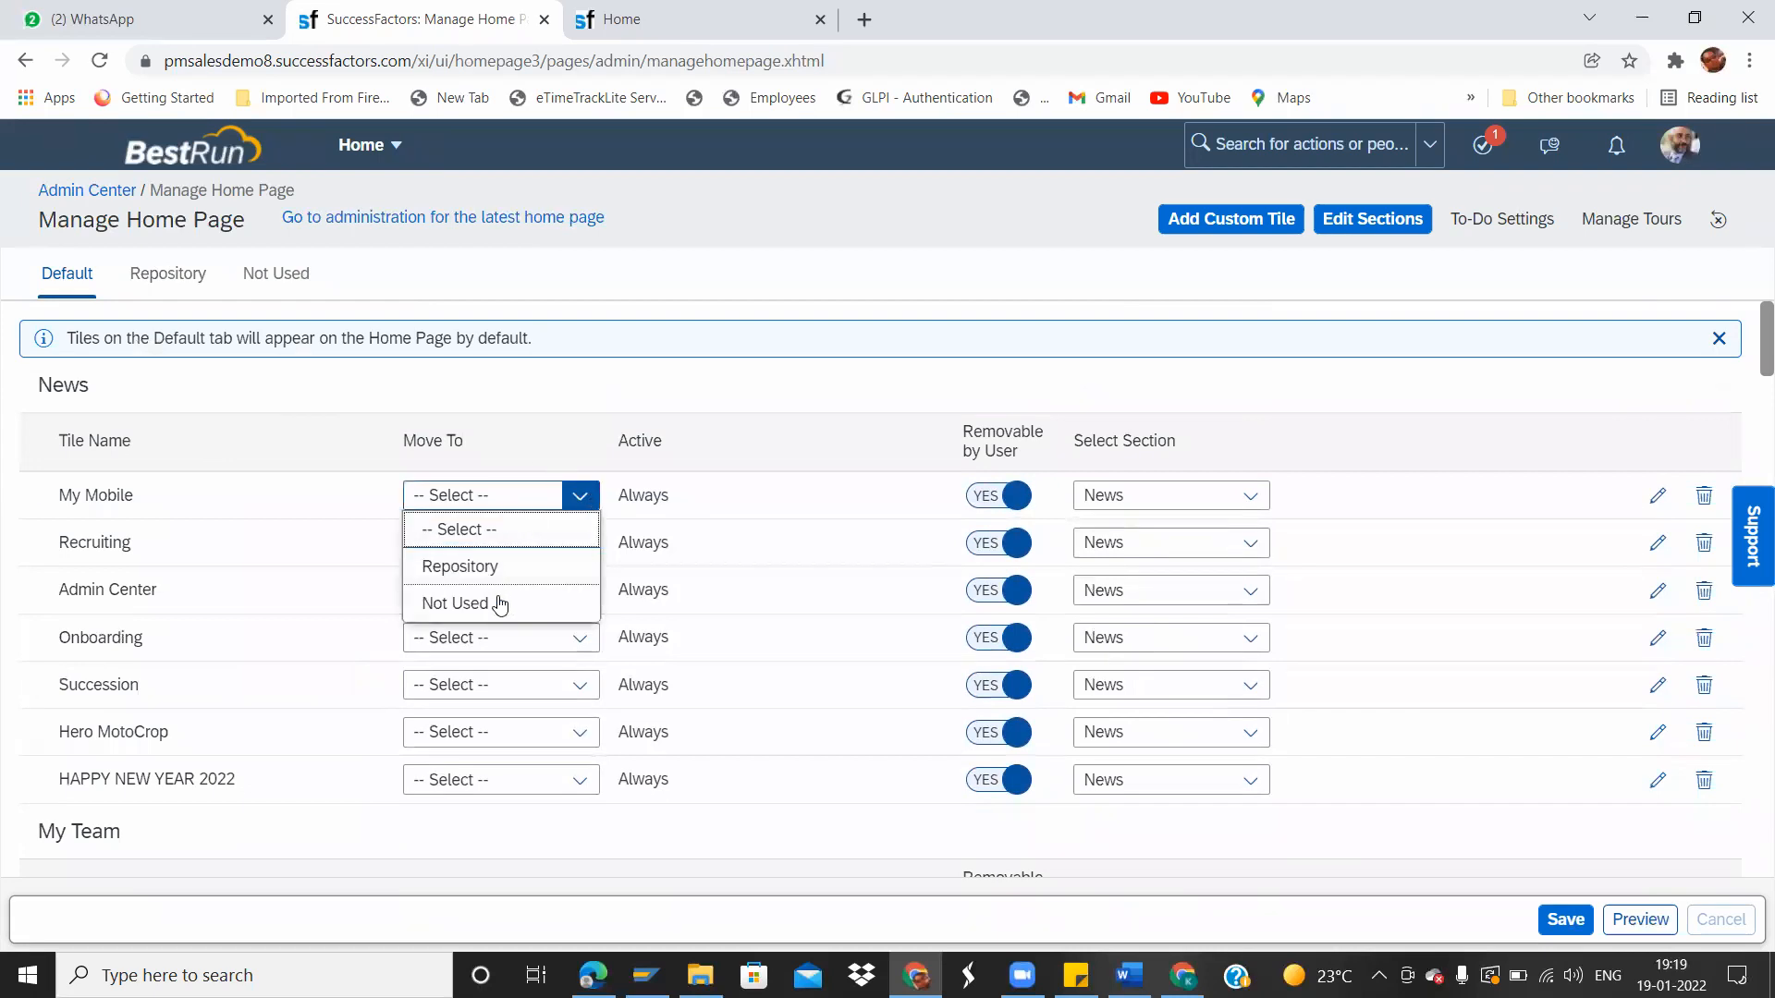
click(585, 369)
click(613, 19)
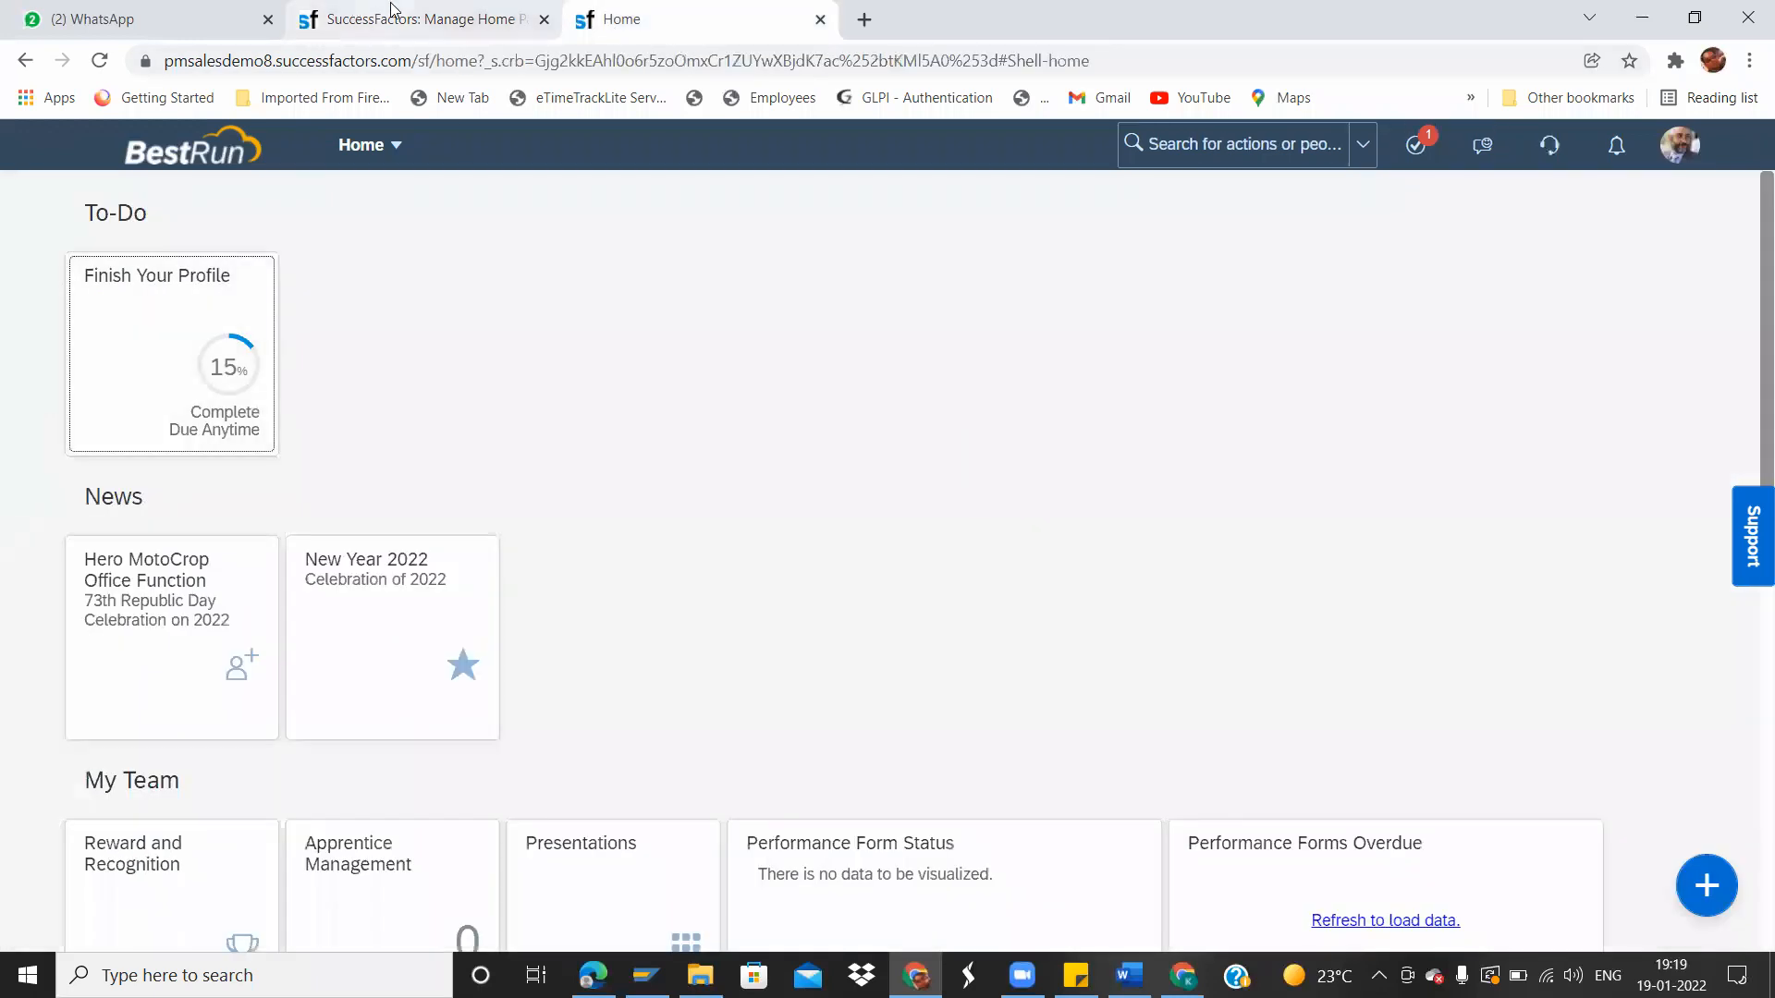
click(407, 19)
click(725, 14)
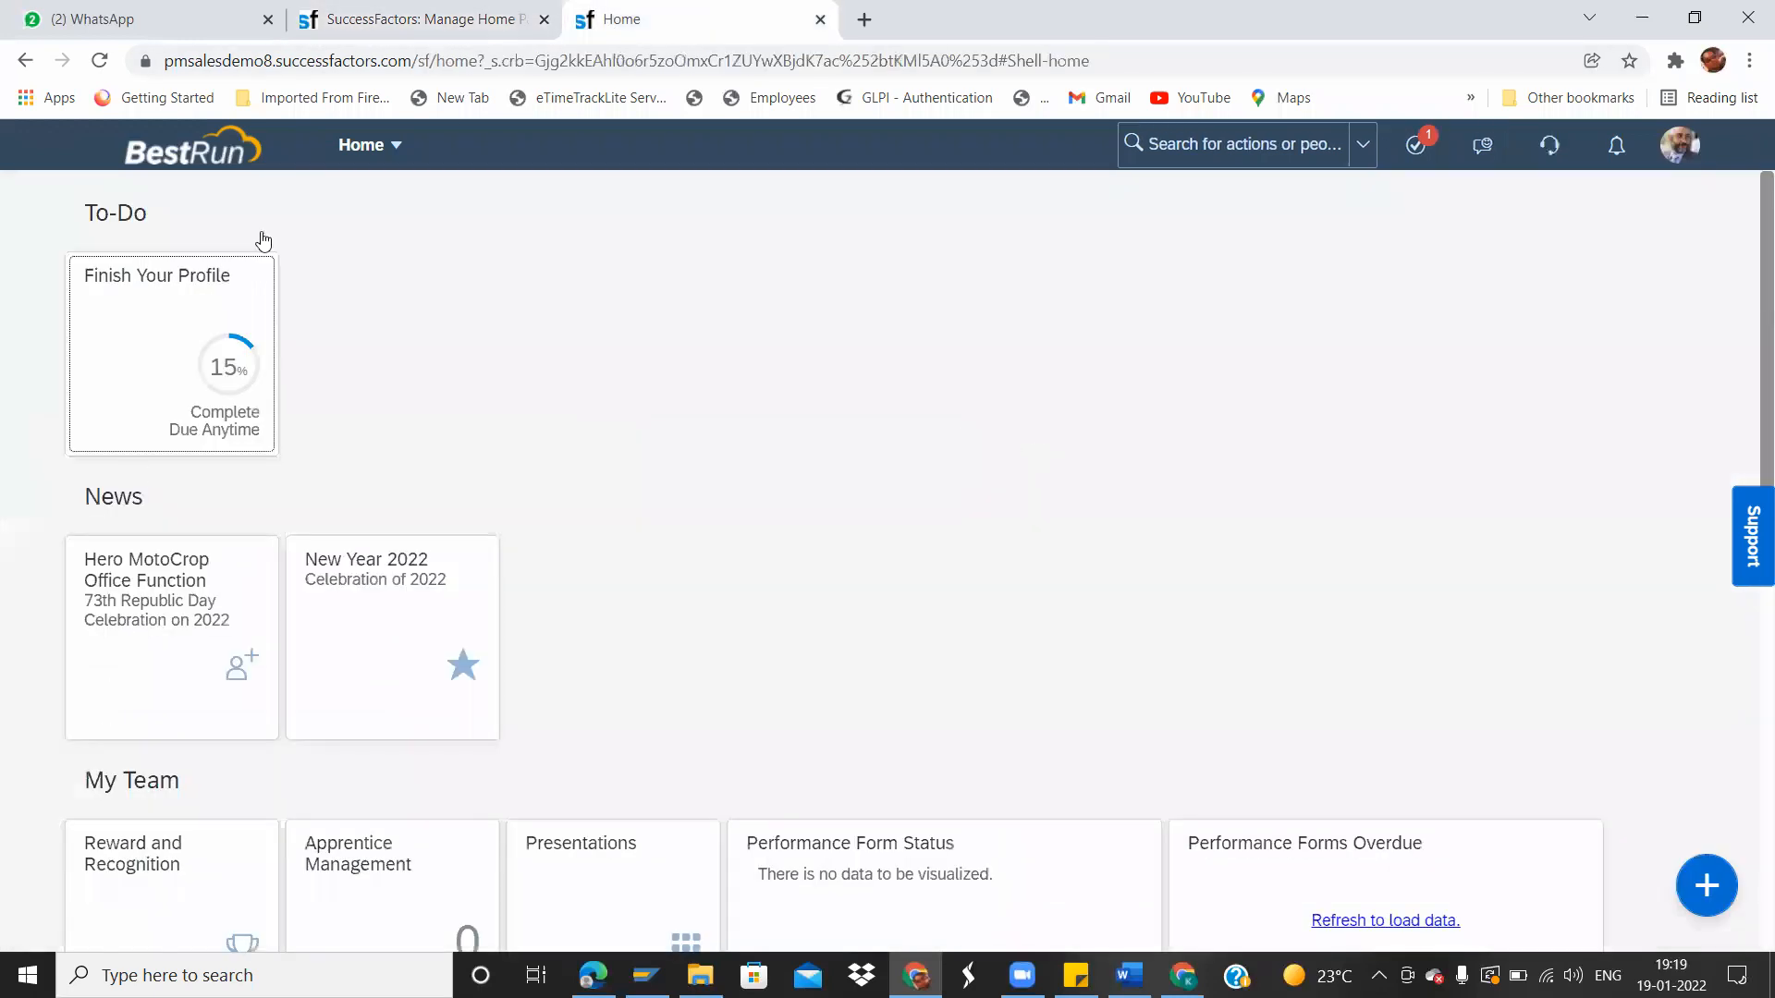
click(408, 11)
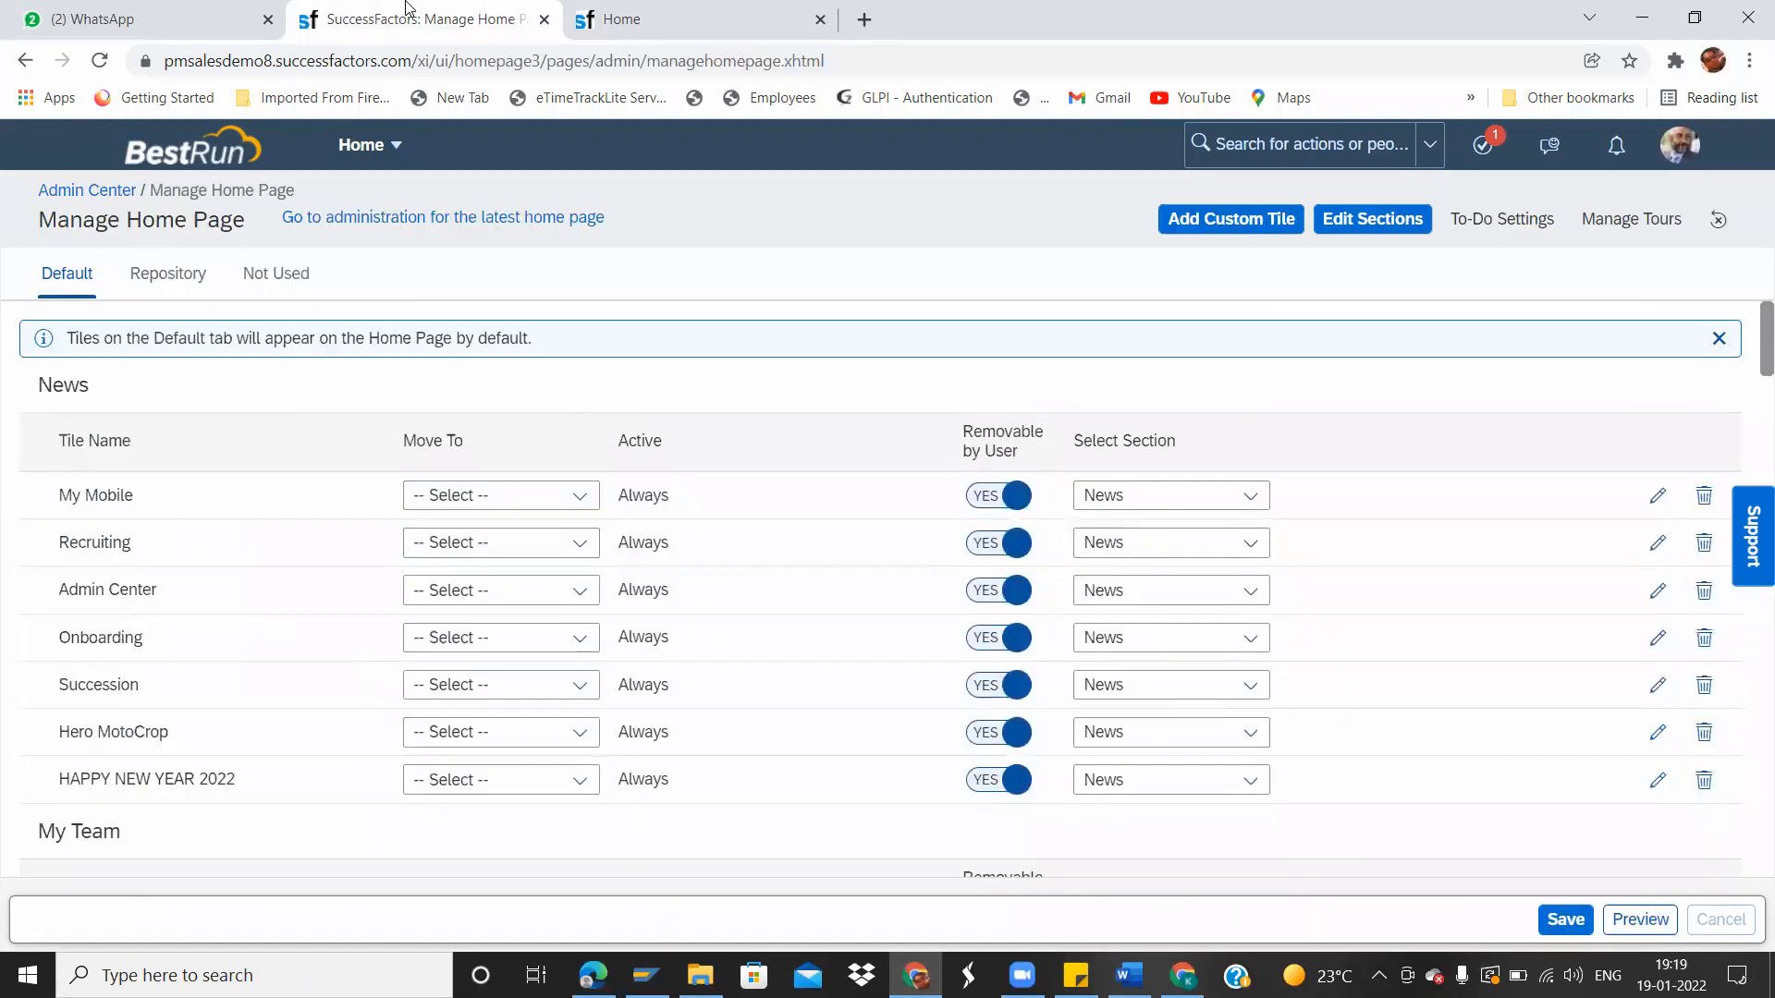
Open the Repository tile list and examine the Enterprise Alumni tile's Move To options without choosing a destination.
click(184, 275)
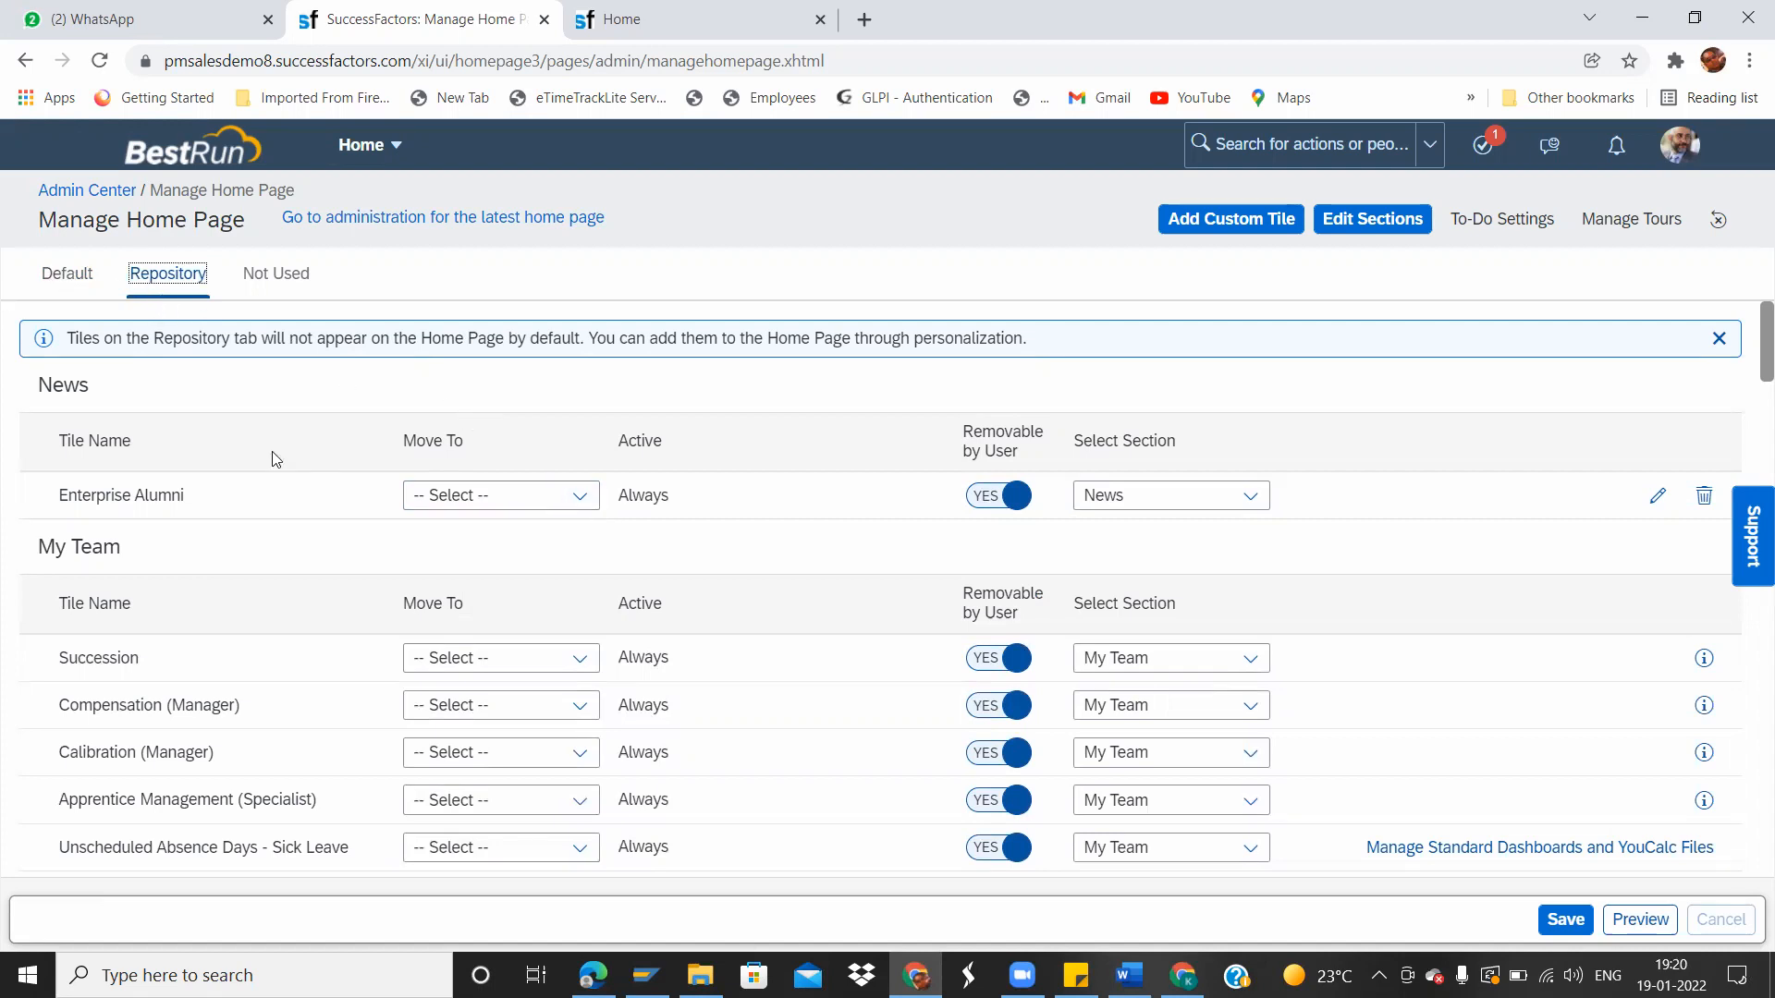
drag(186, 504, 60, 498)
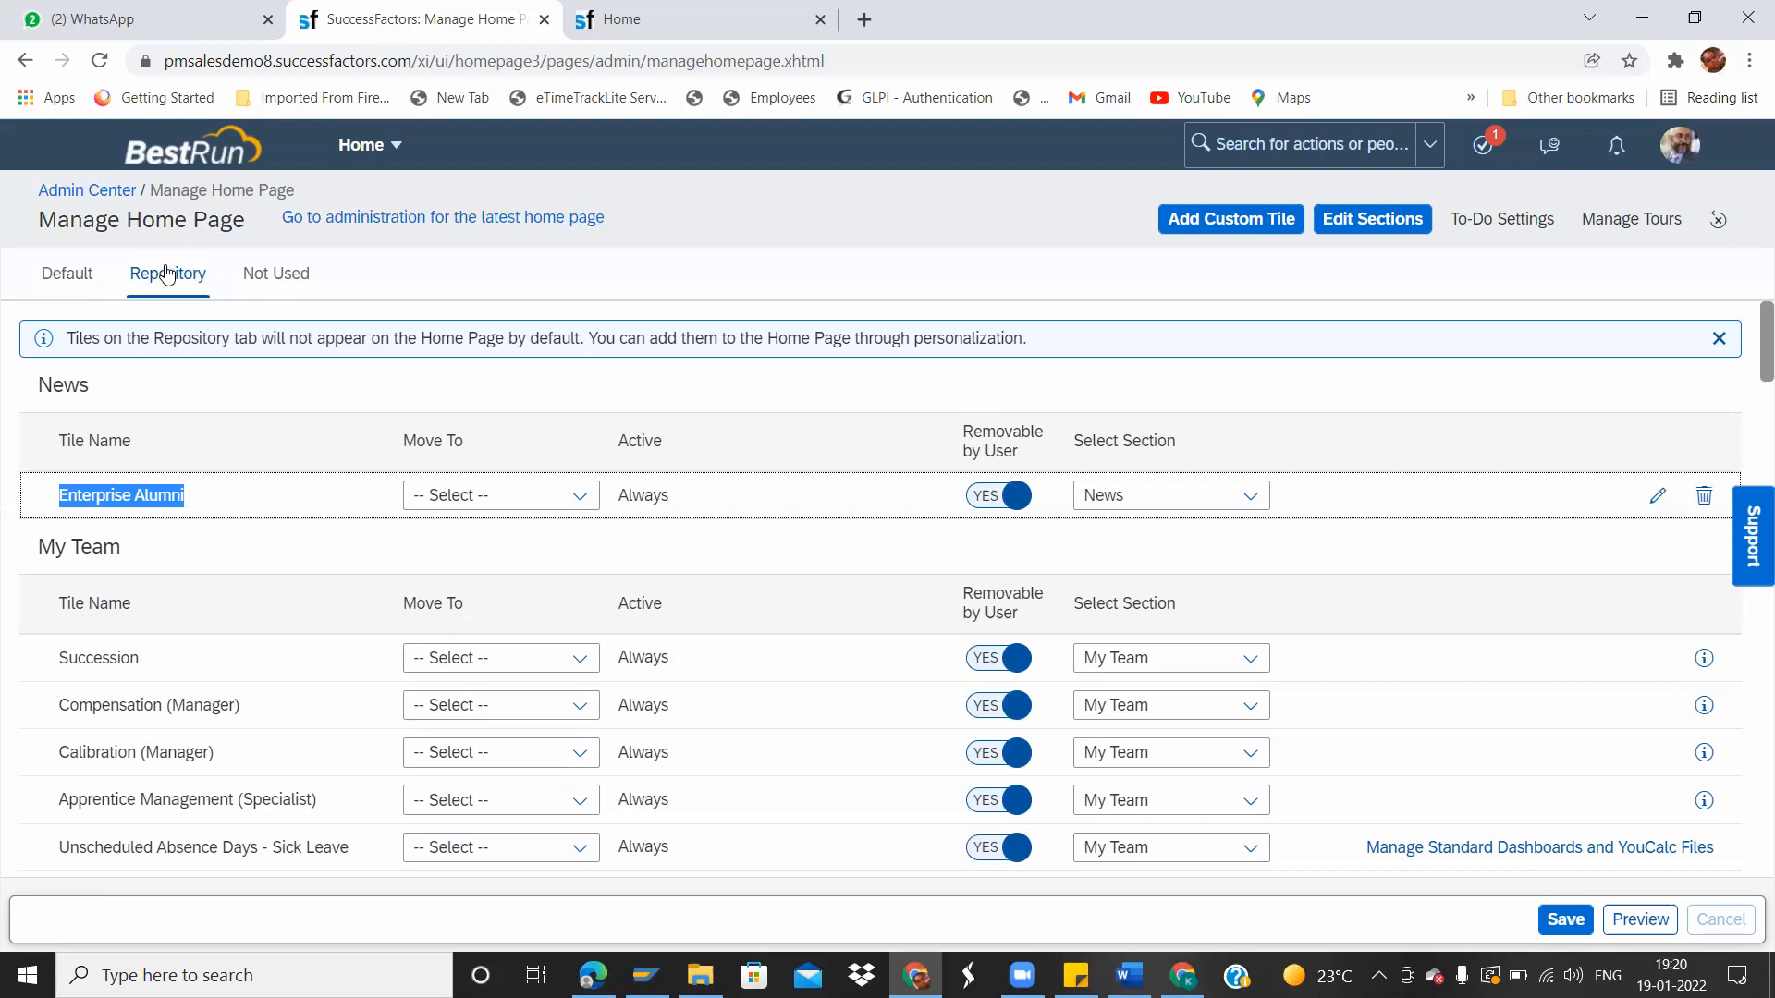
click(576, 500)
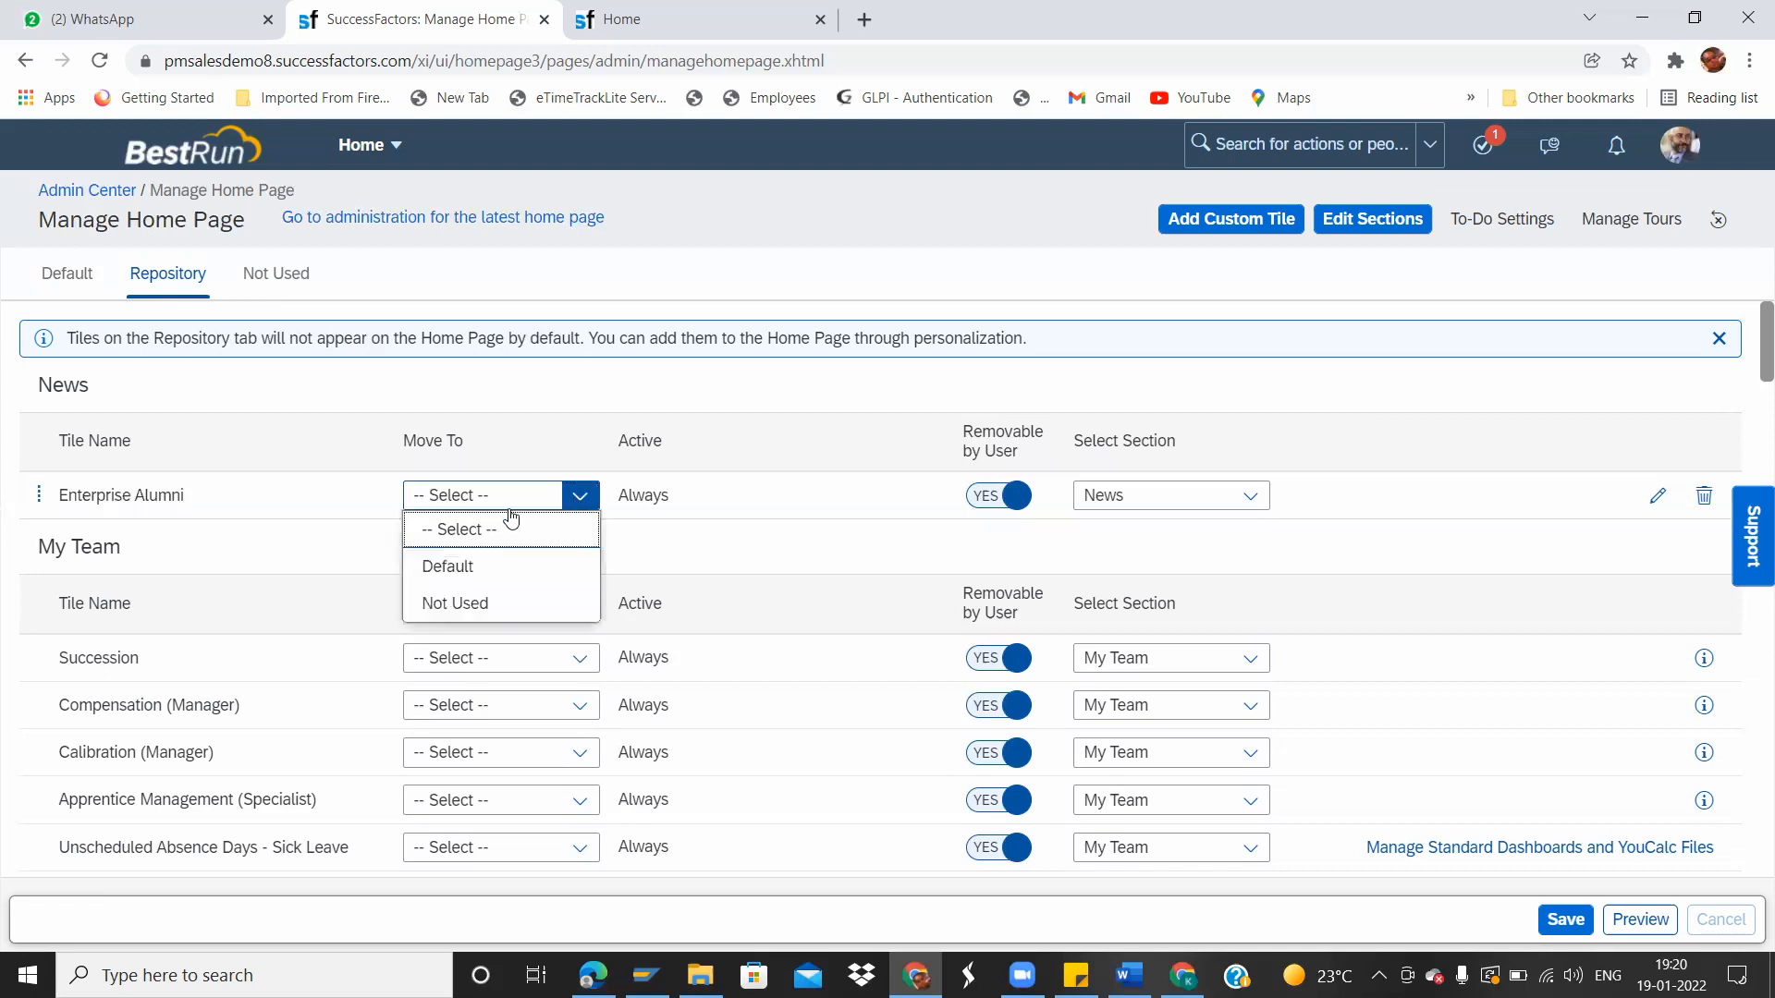
click(436, 400)
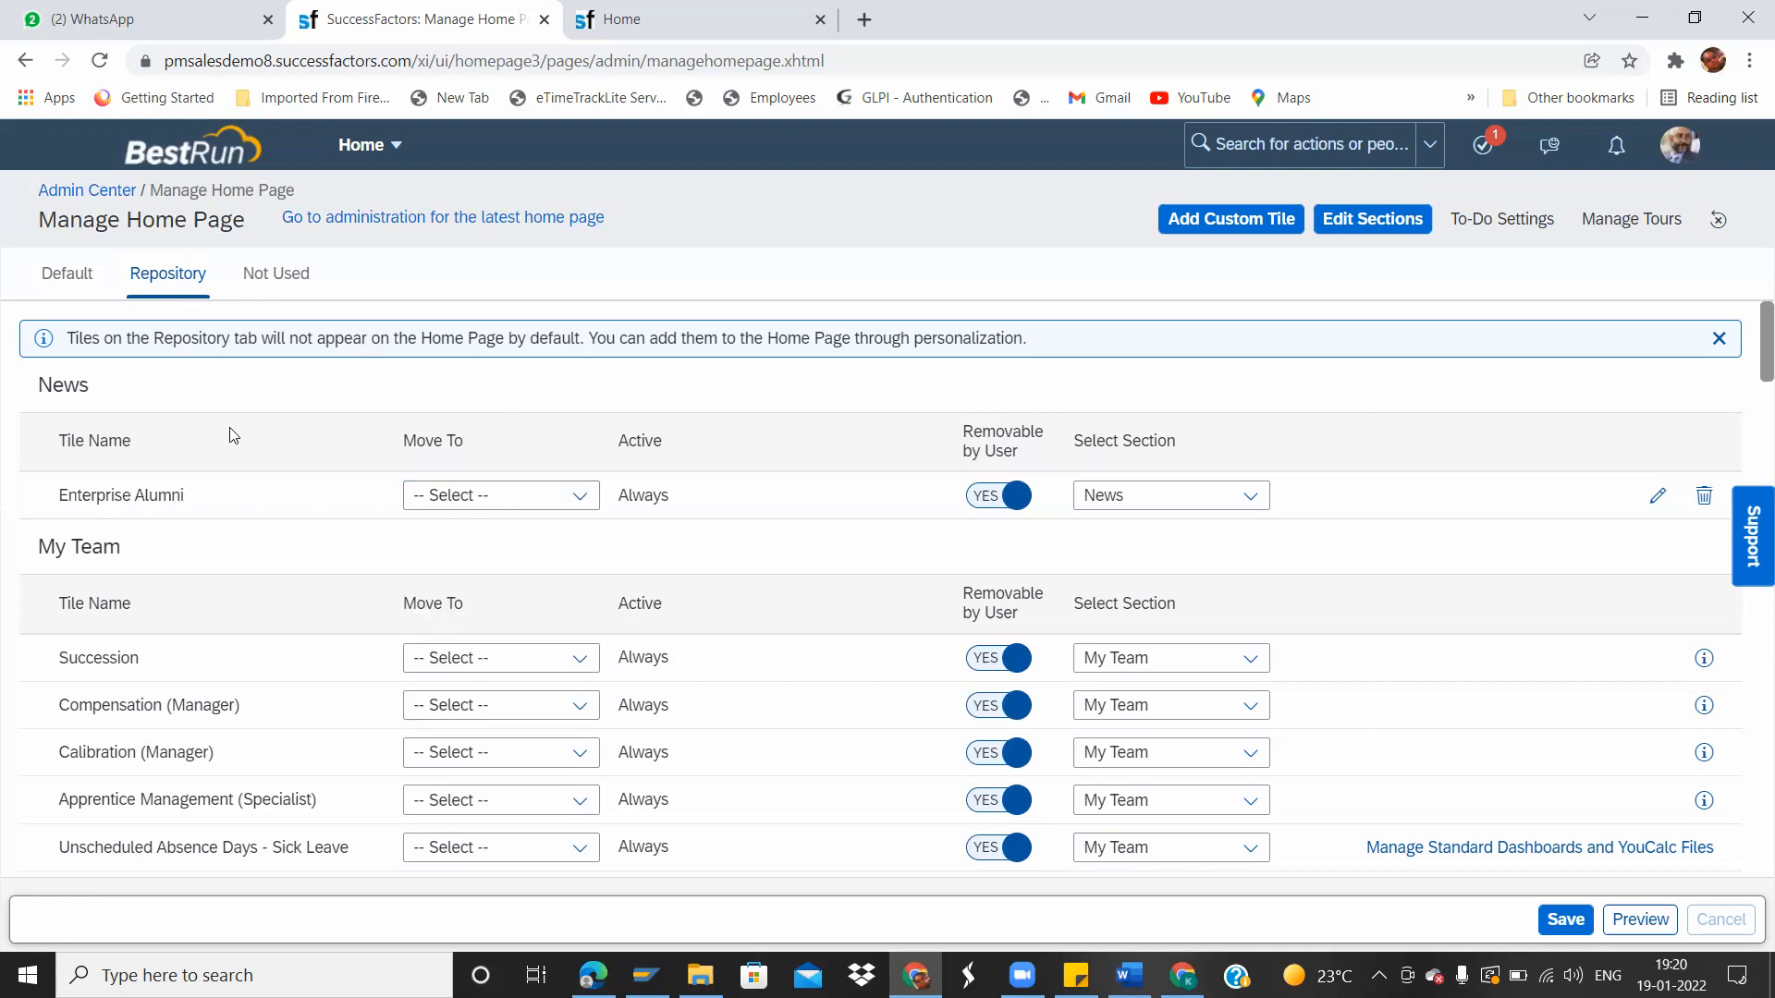
click(580, 497)
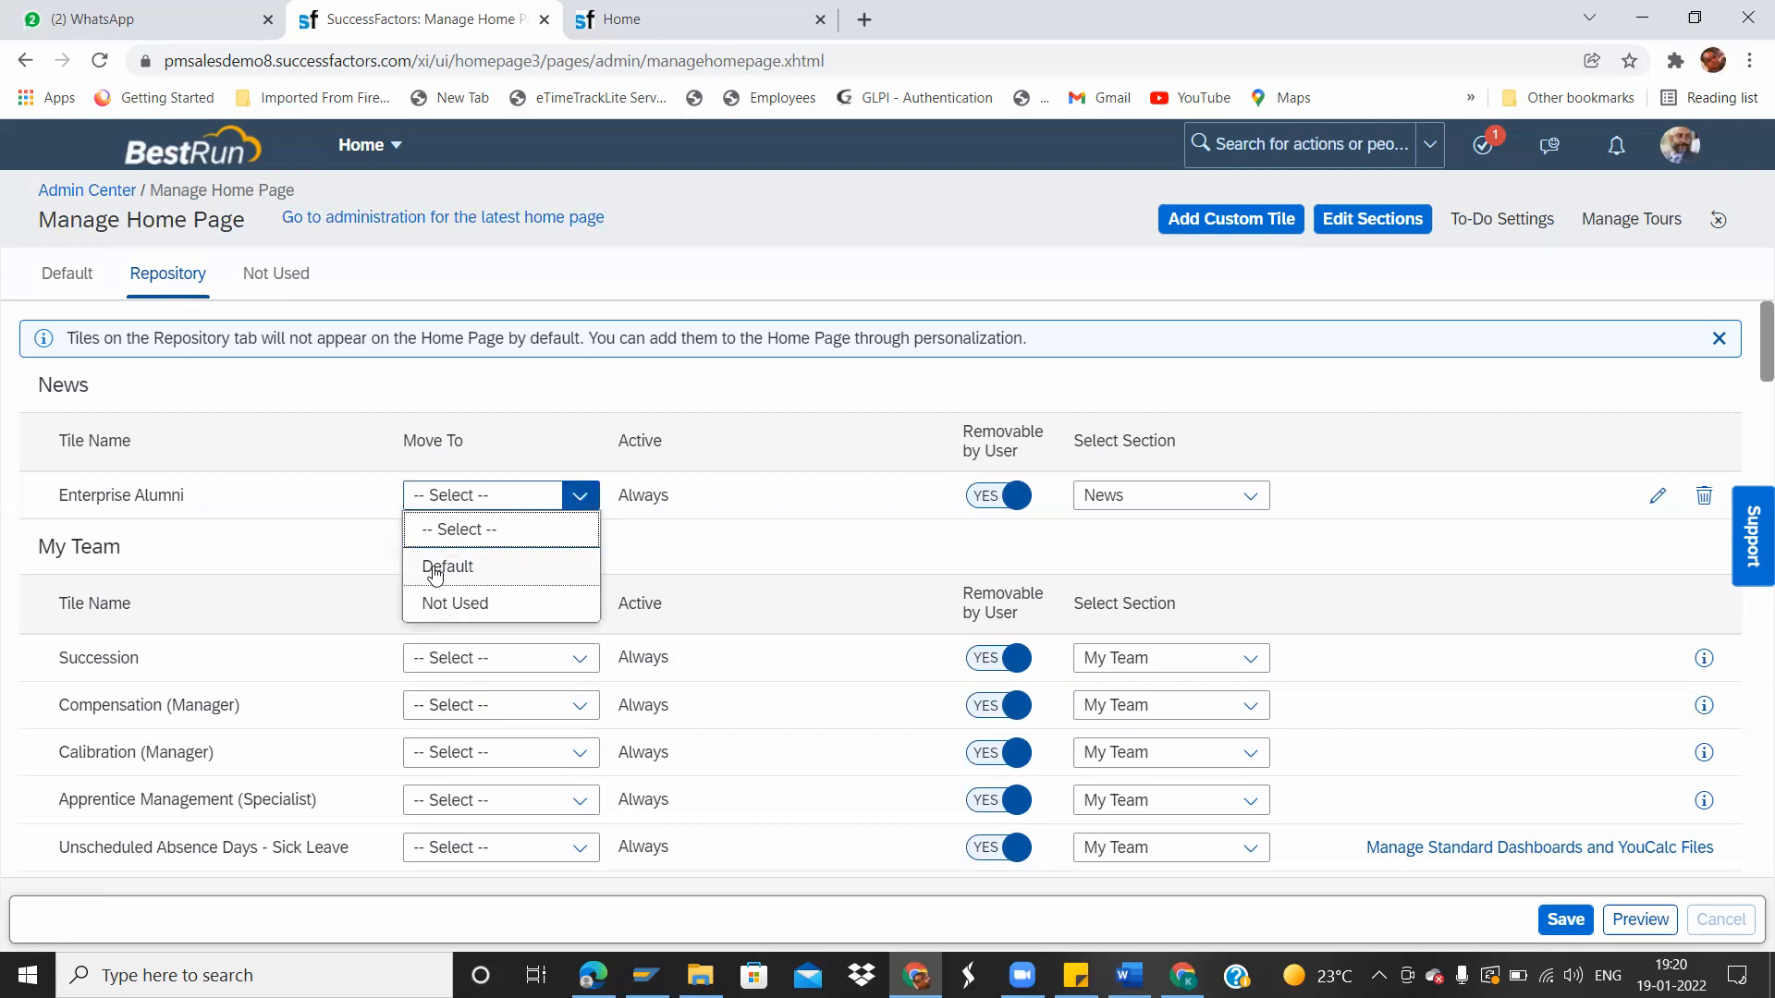
click(296, 473)
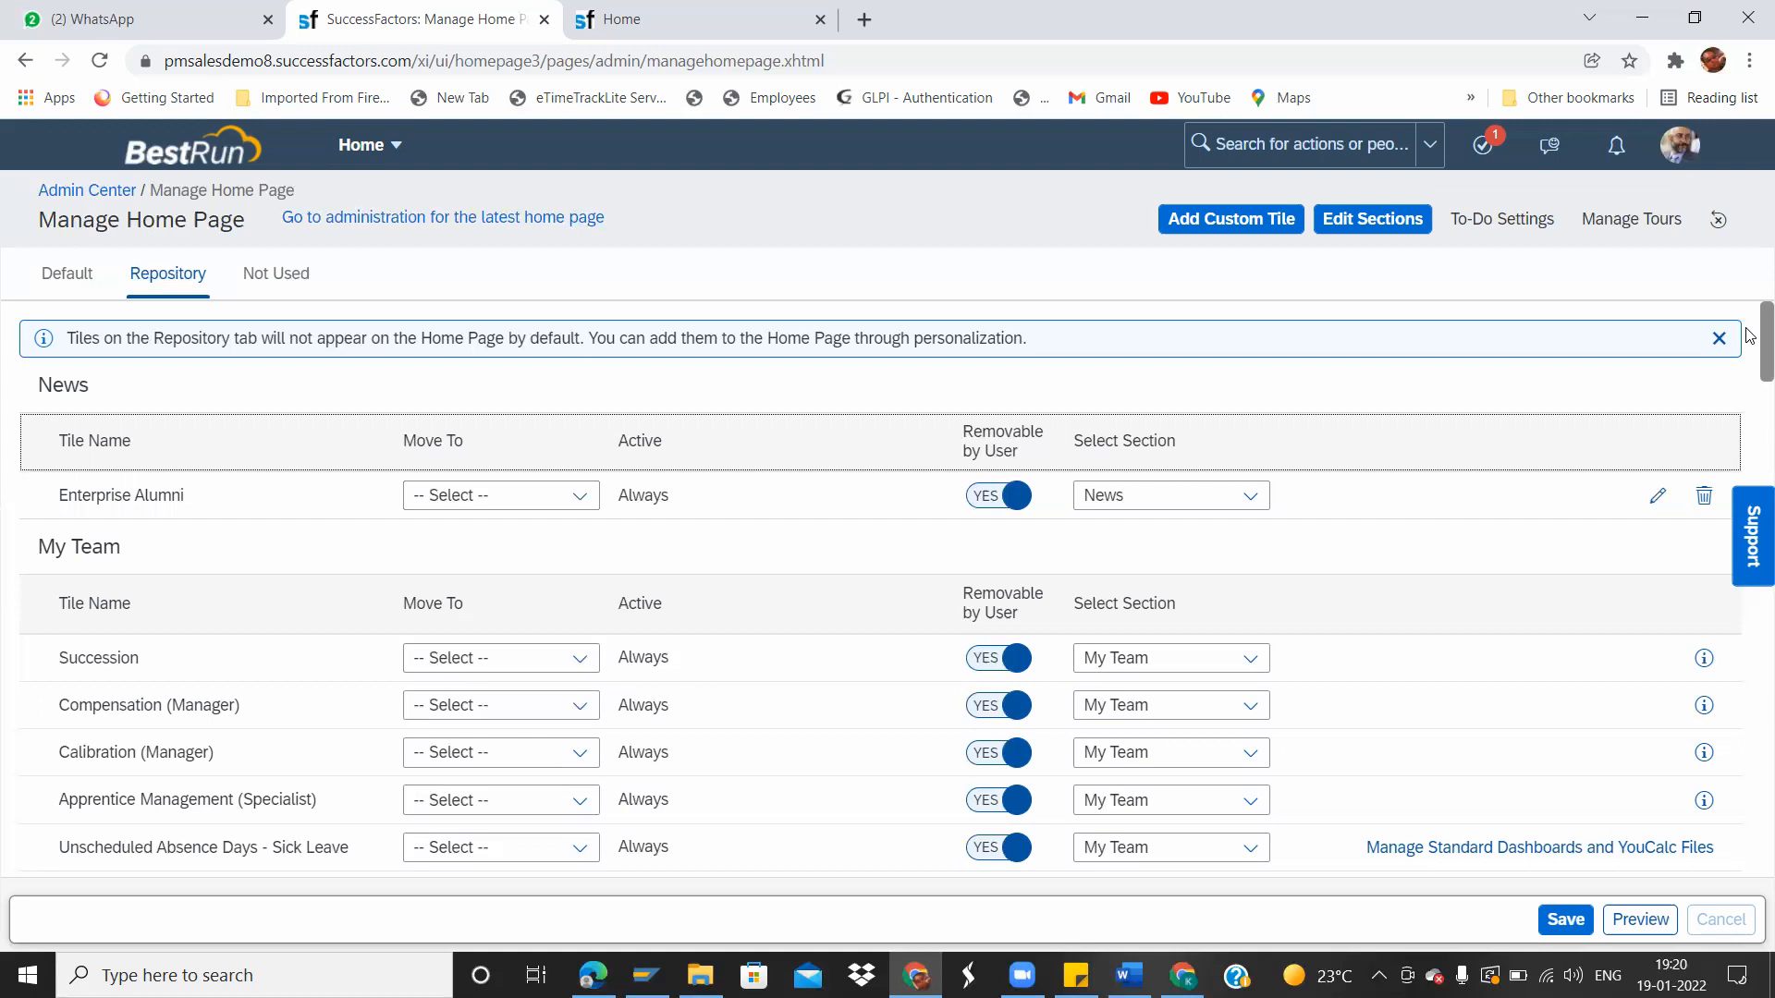
Compare the Move To options of the Enterprise Alumni, Succession and Compensation (Manager) repository tiles without moving any of them.
click(593, 497)
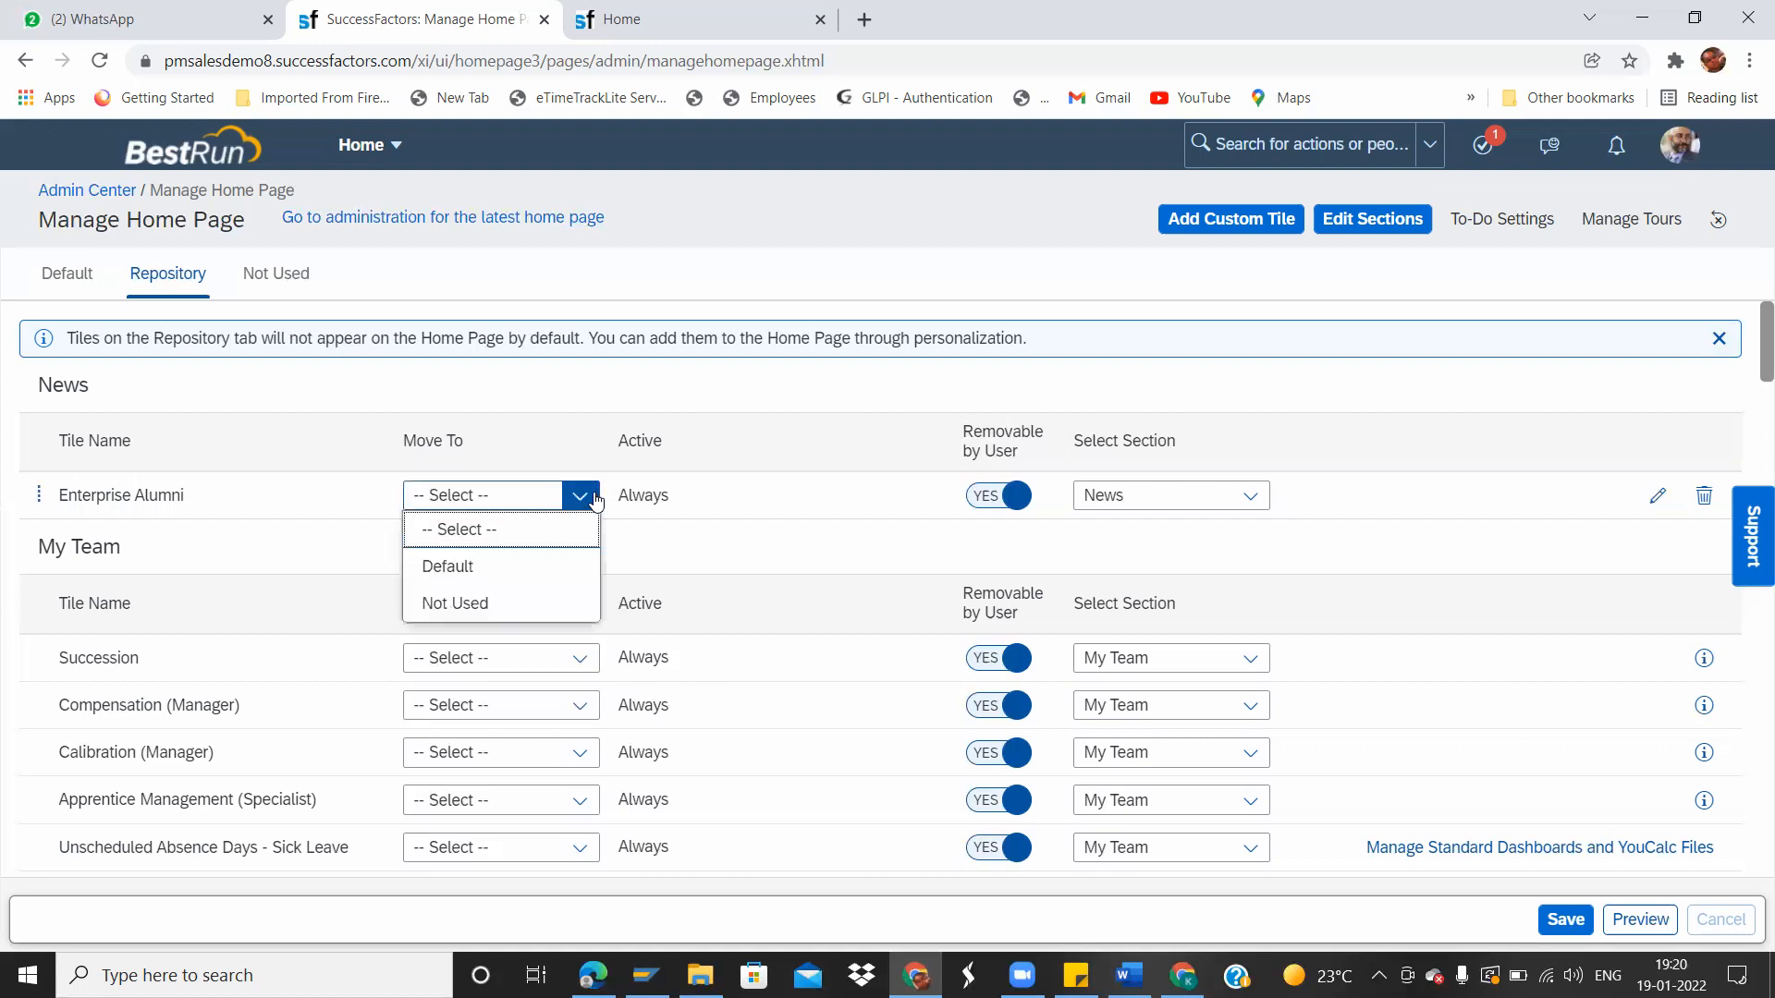
click(581, 658)
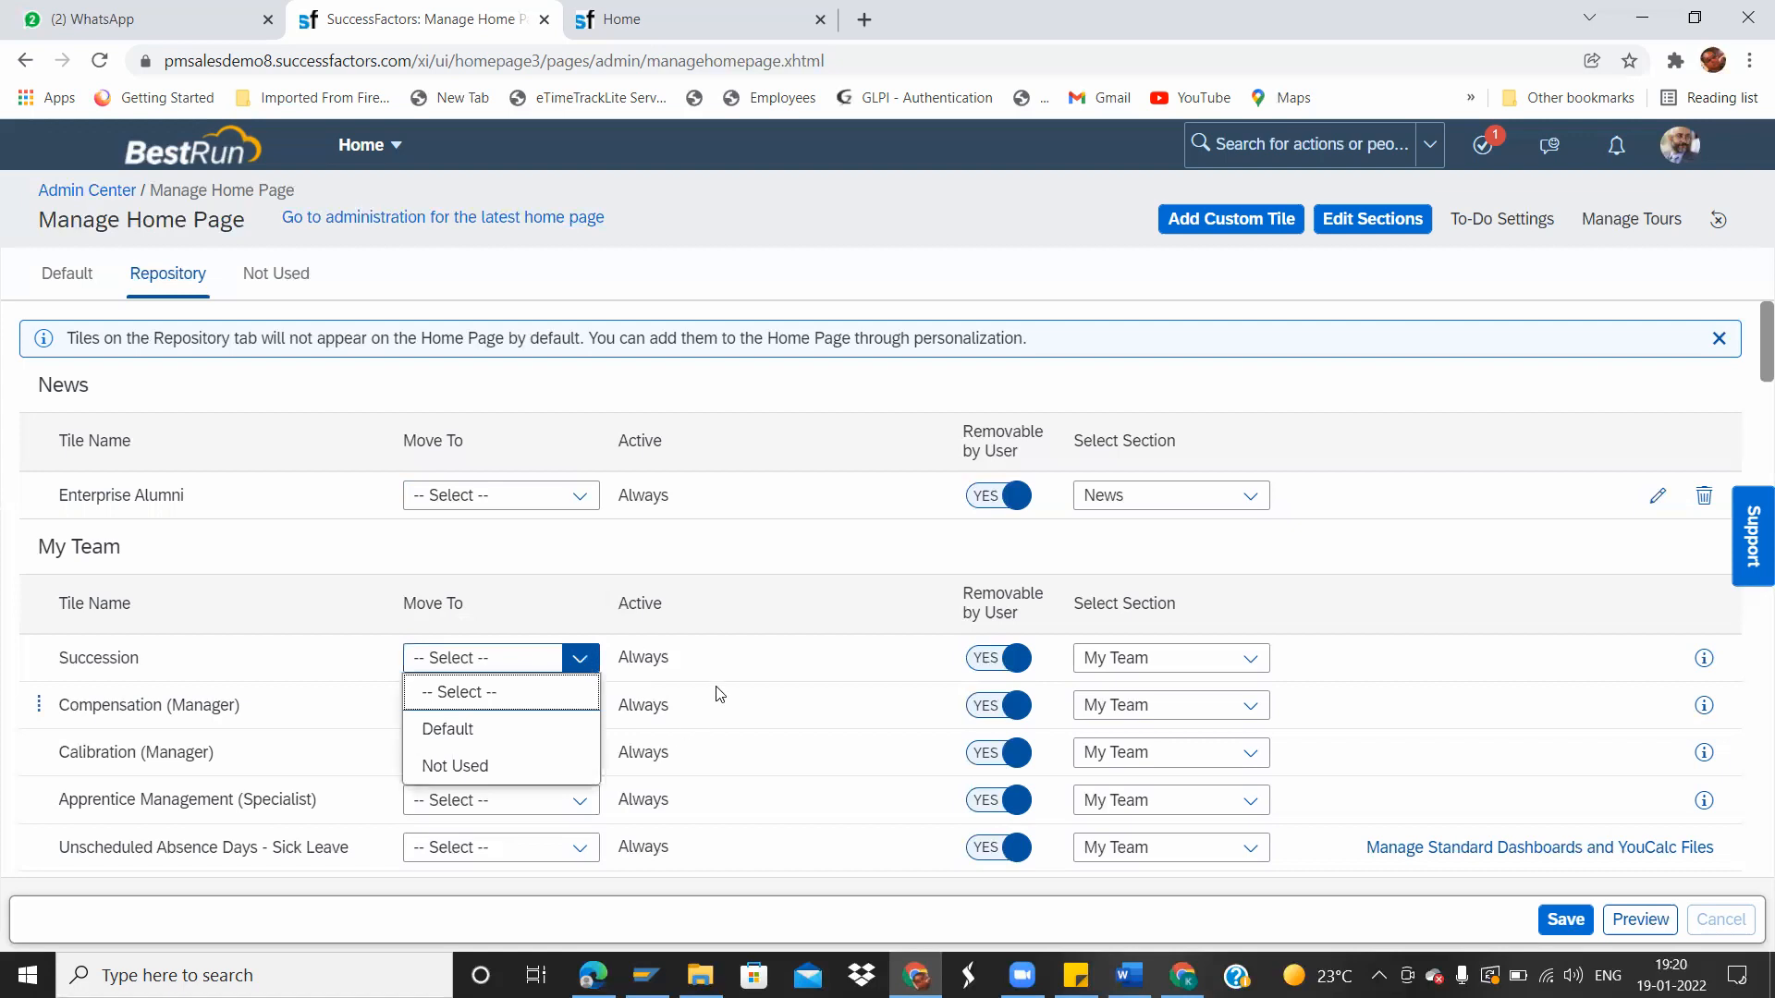
click(720, 693)
click(580, 705)
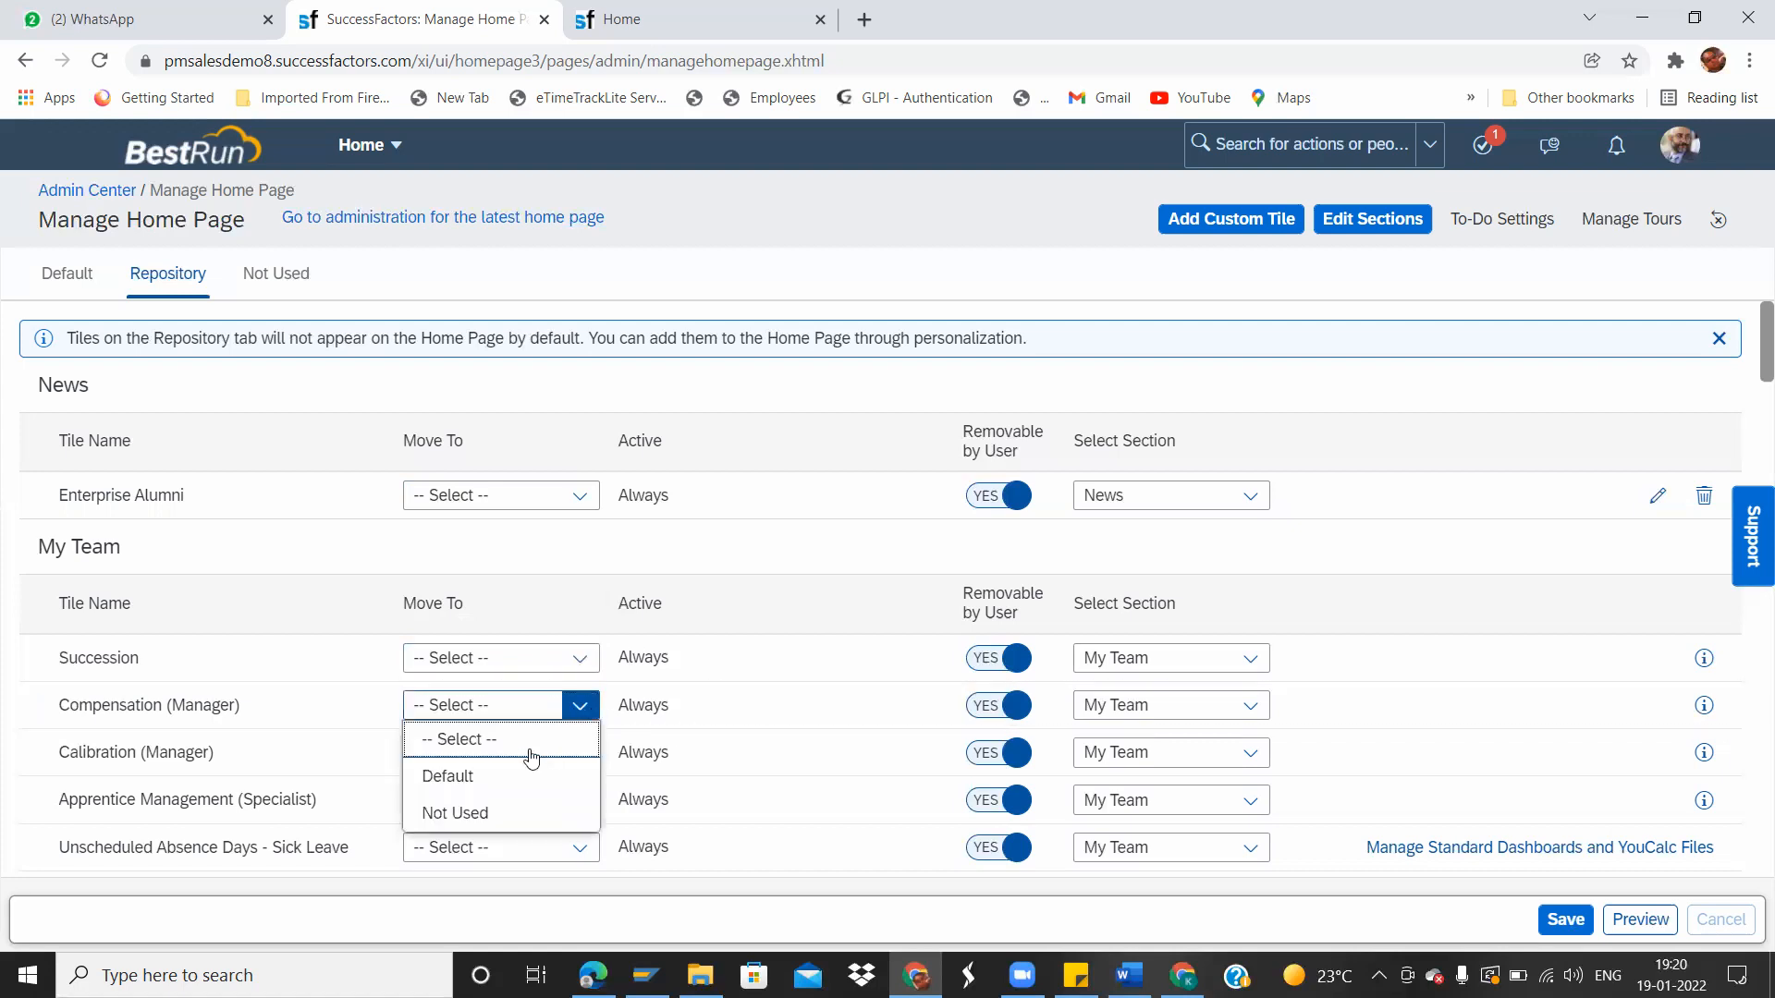
click(546, 453)
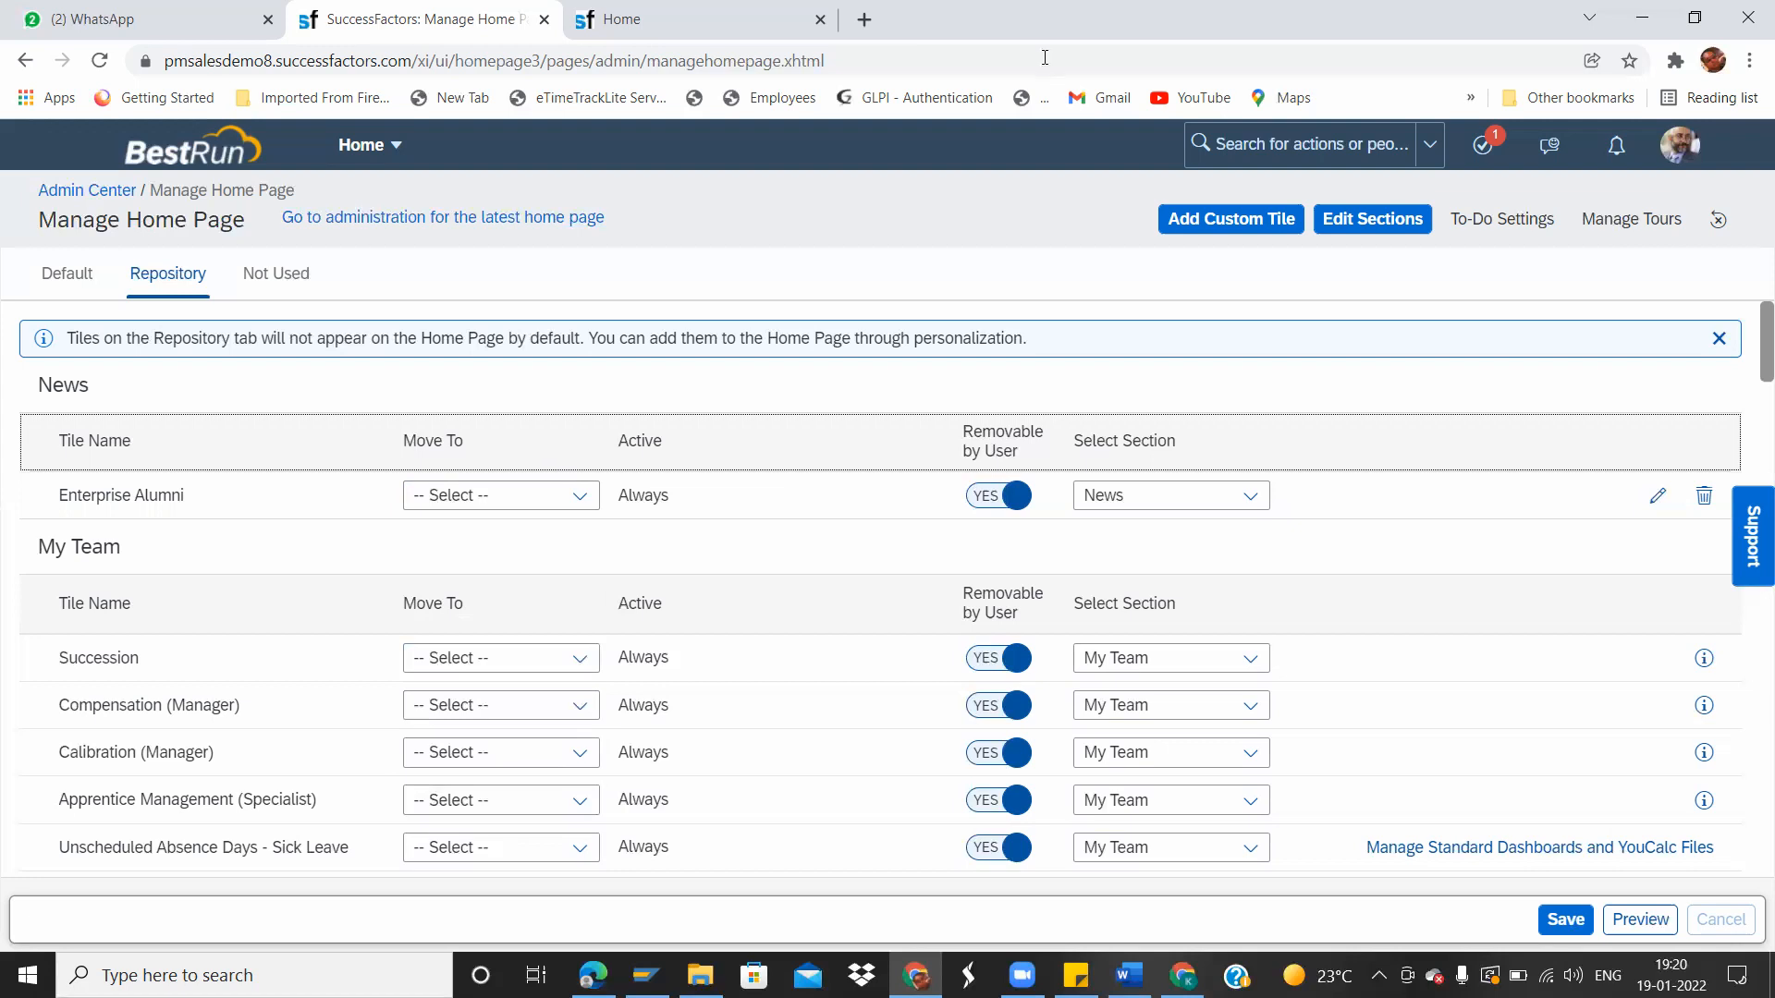
Compare the Not Used tile list with the Default and Repository lists, noting the Recruiting tile among the default News tiles.
click(274, 276)
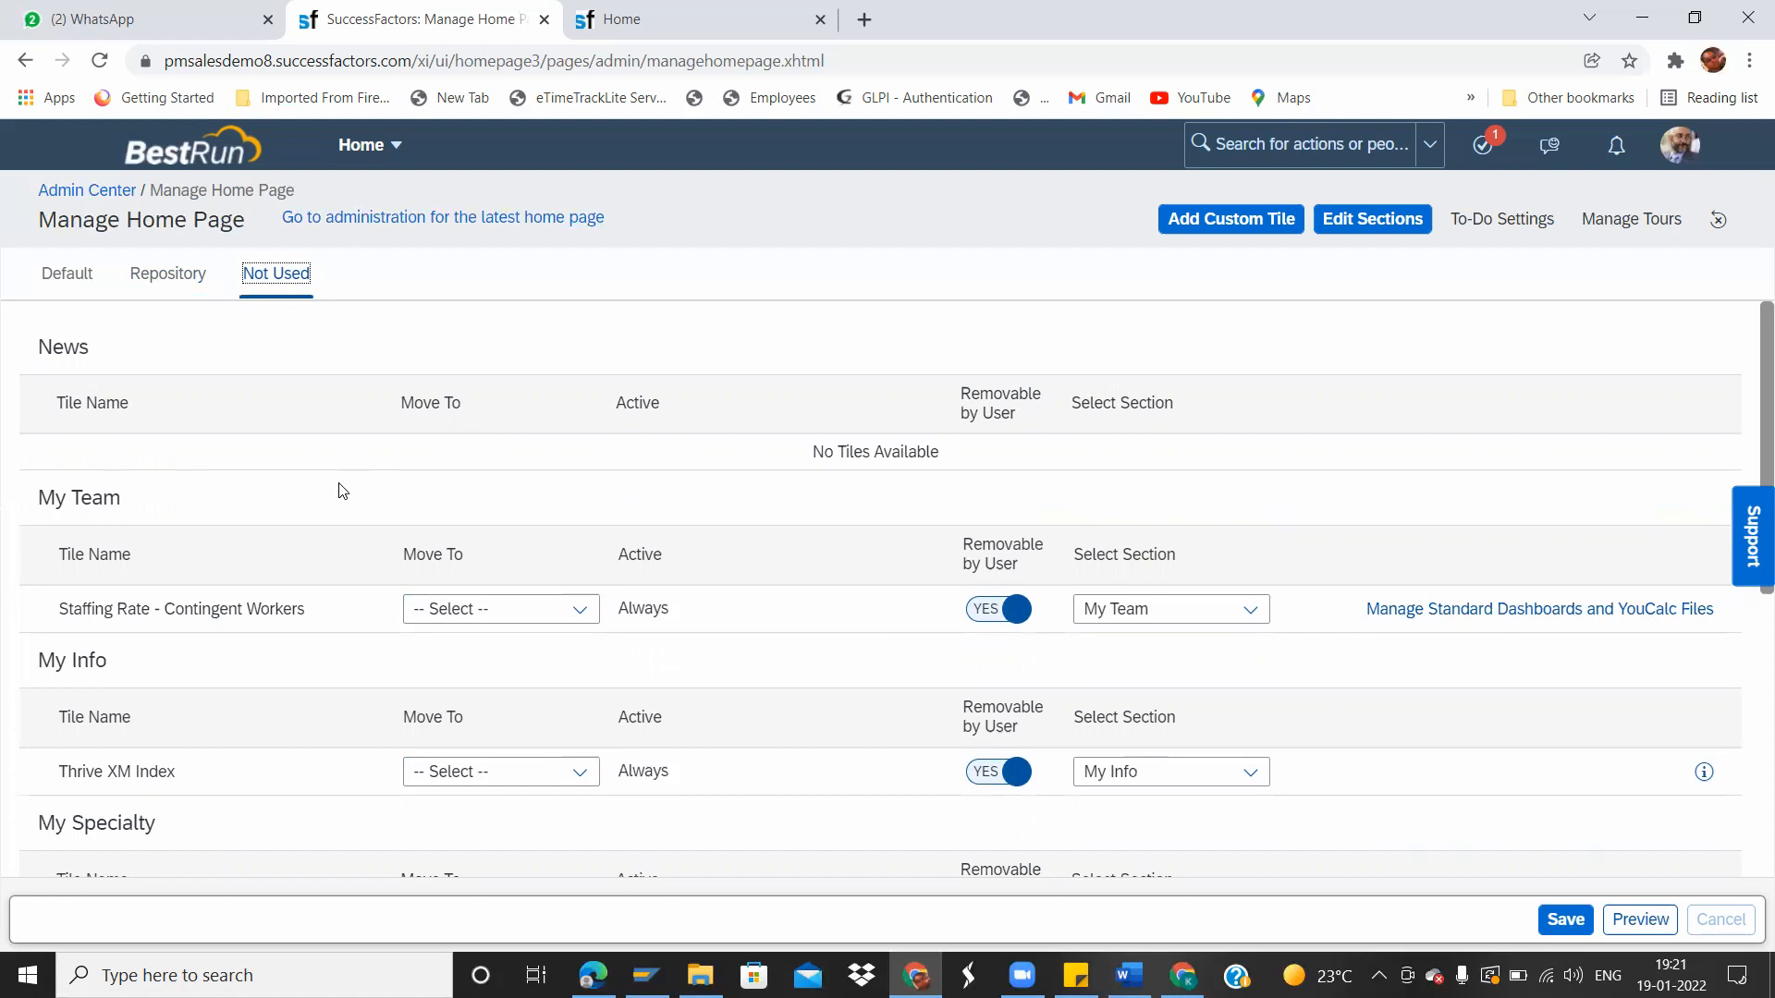
click(54, 271)
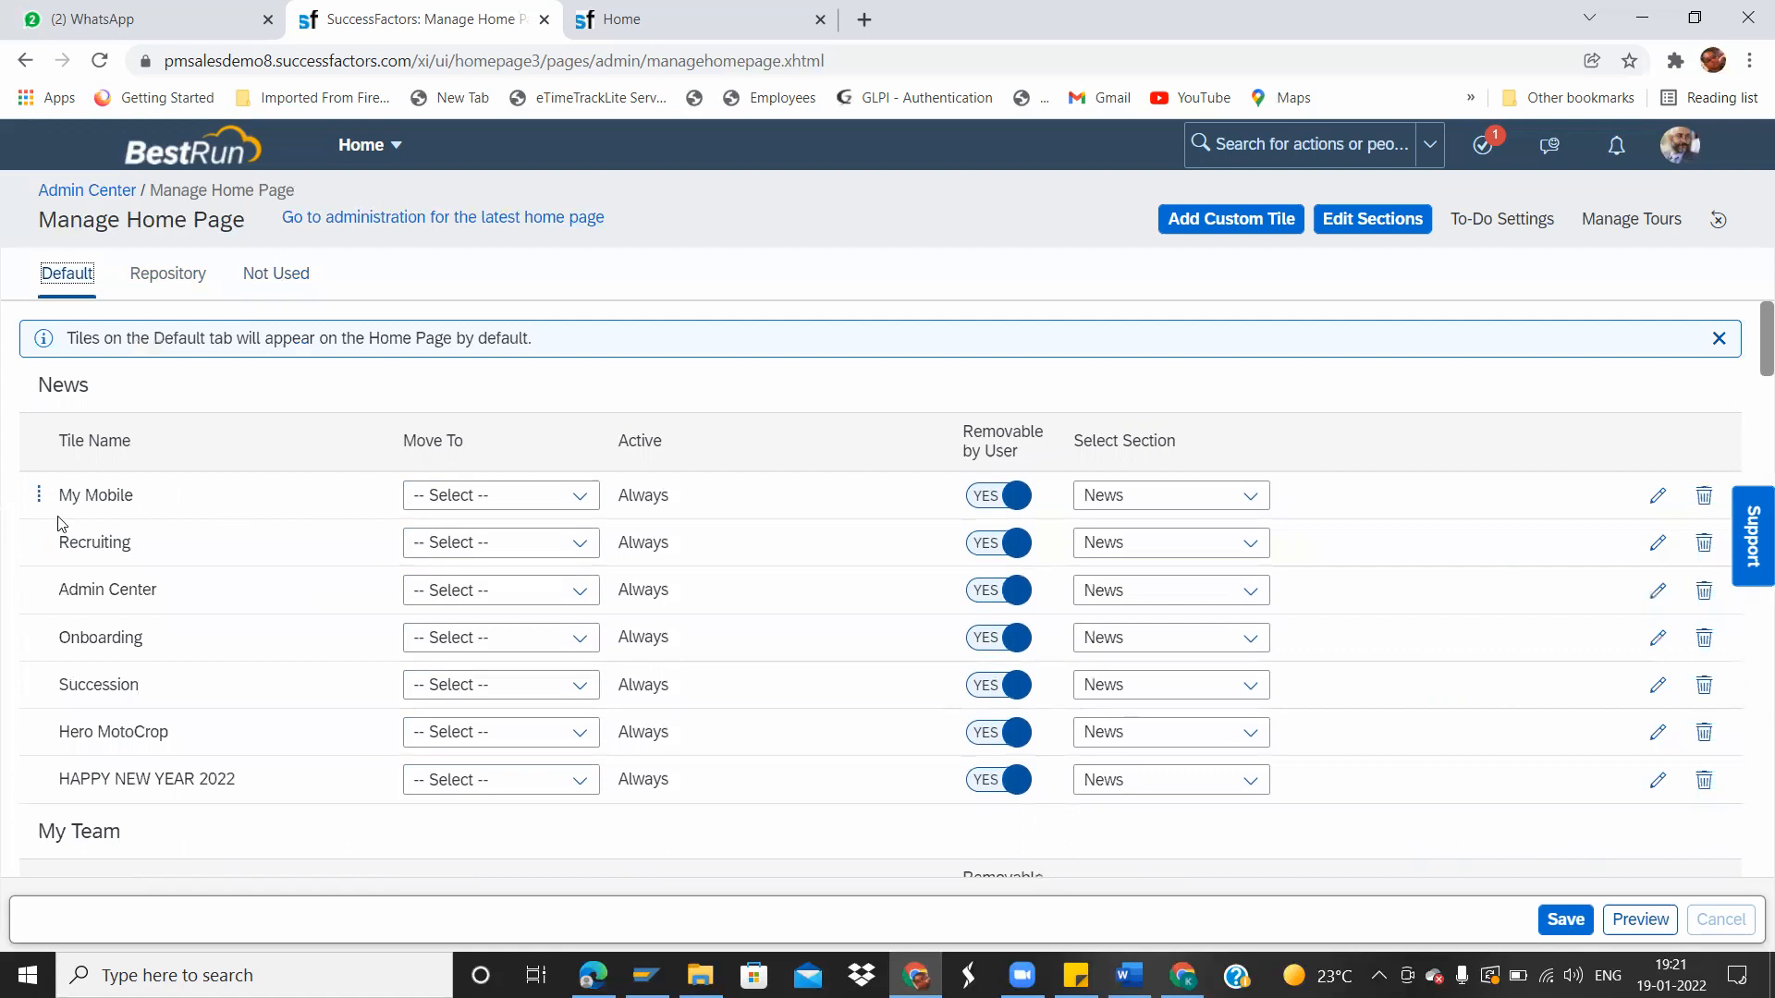
drag(55, 544, 135, 551)
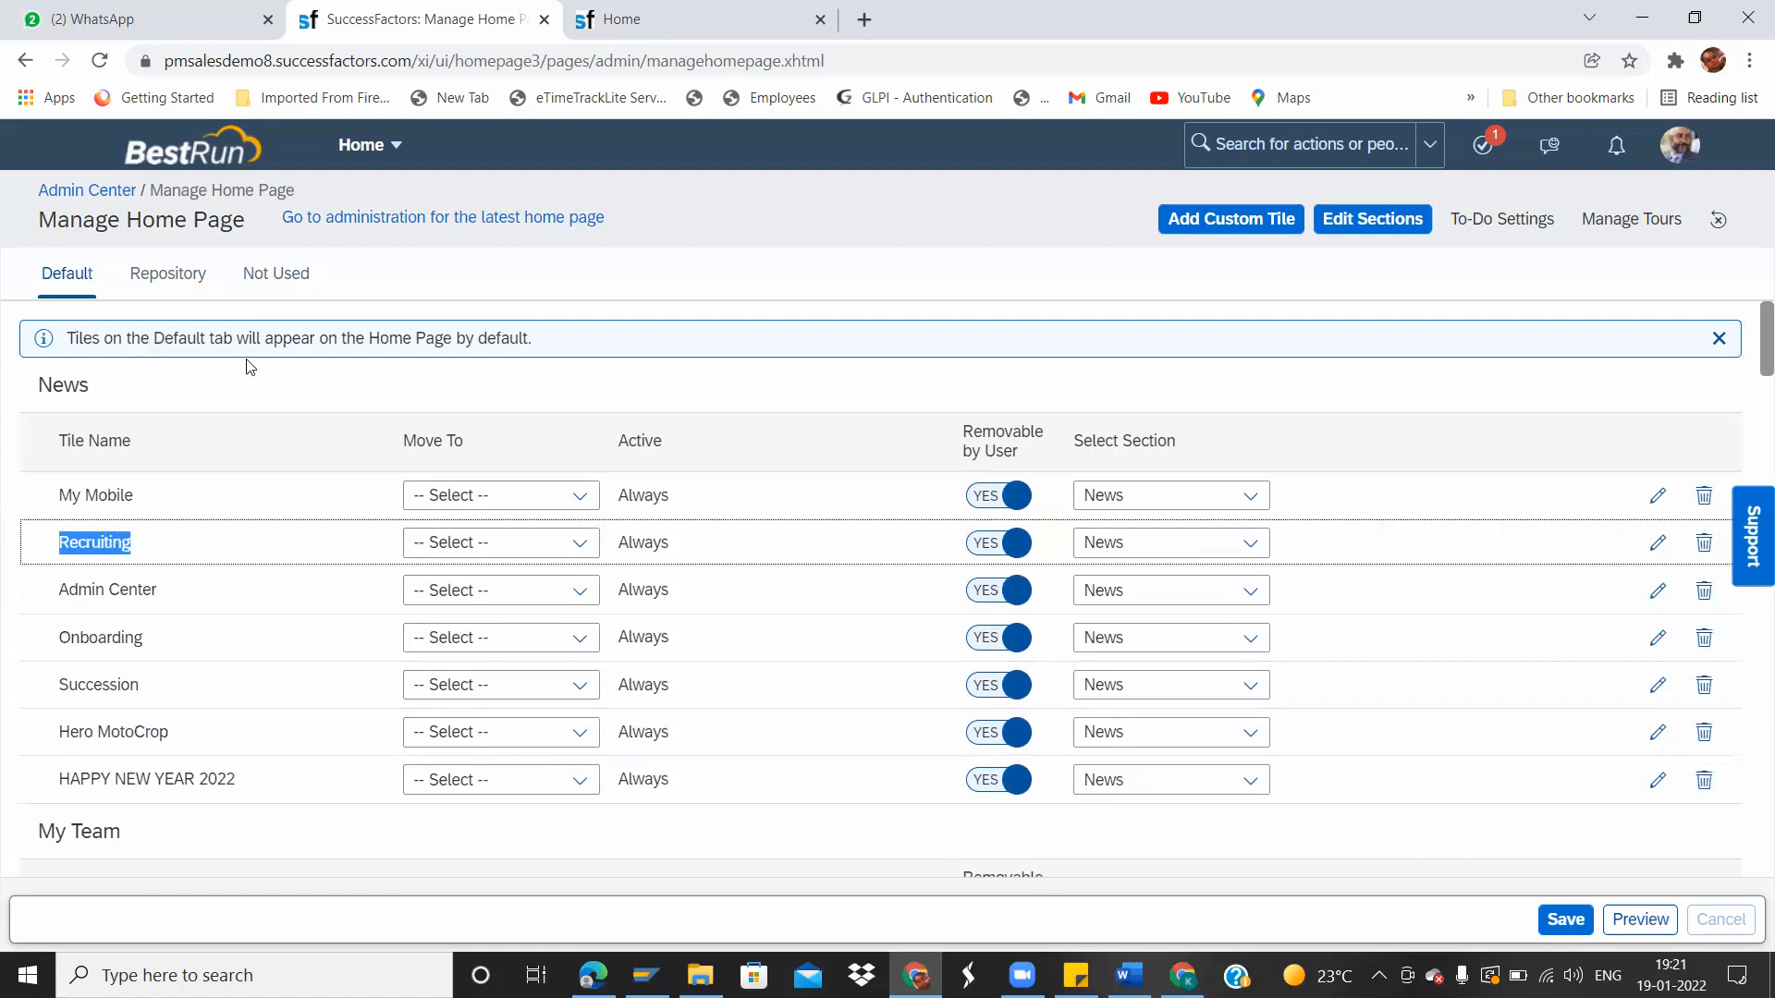
click(260, 274)
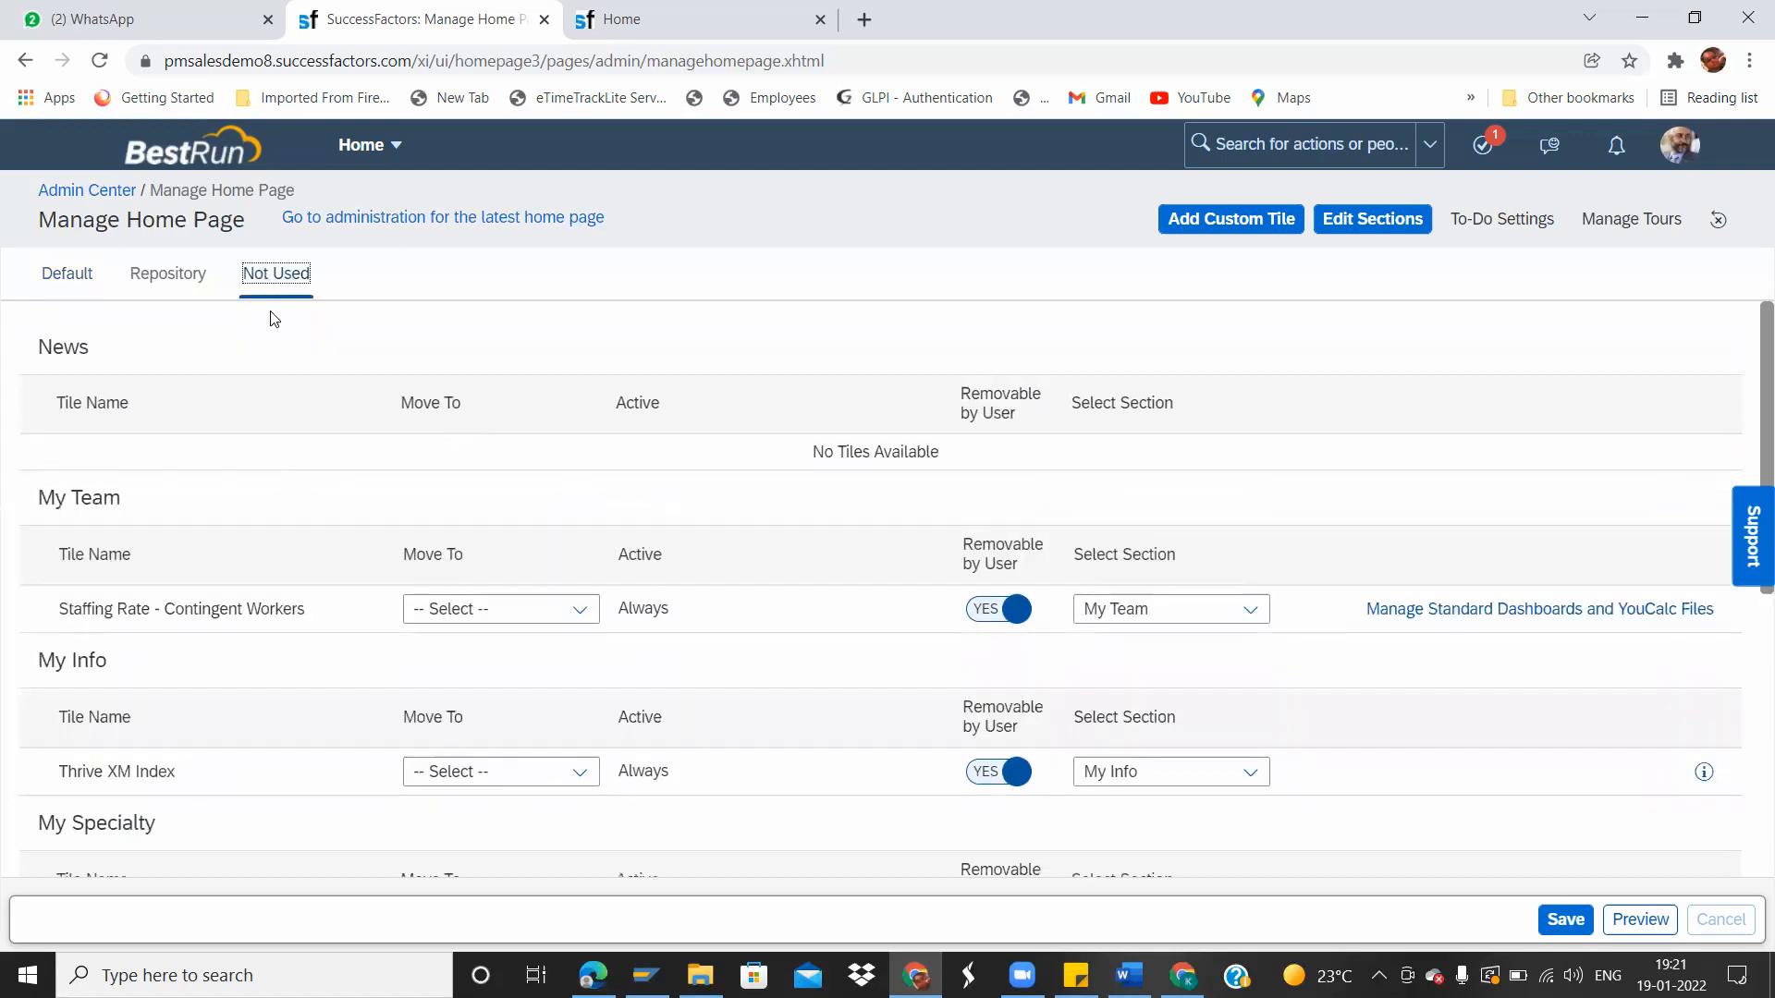
click(177, 272)
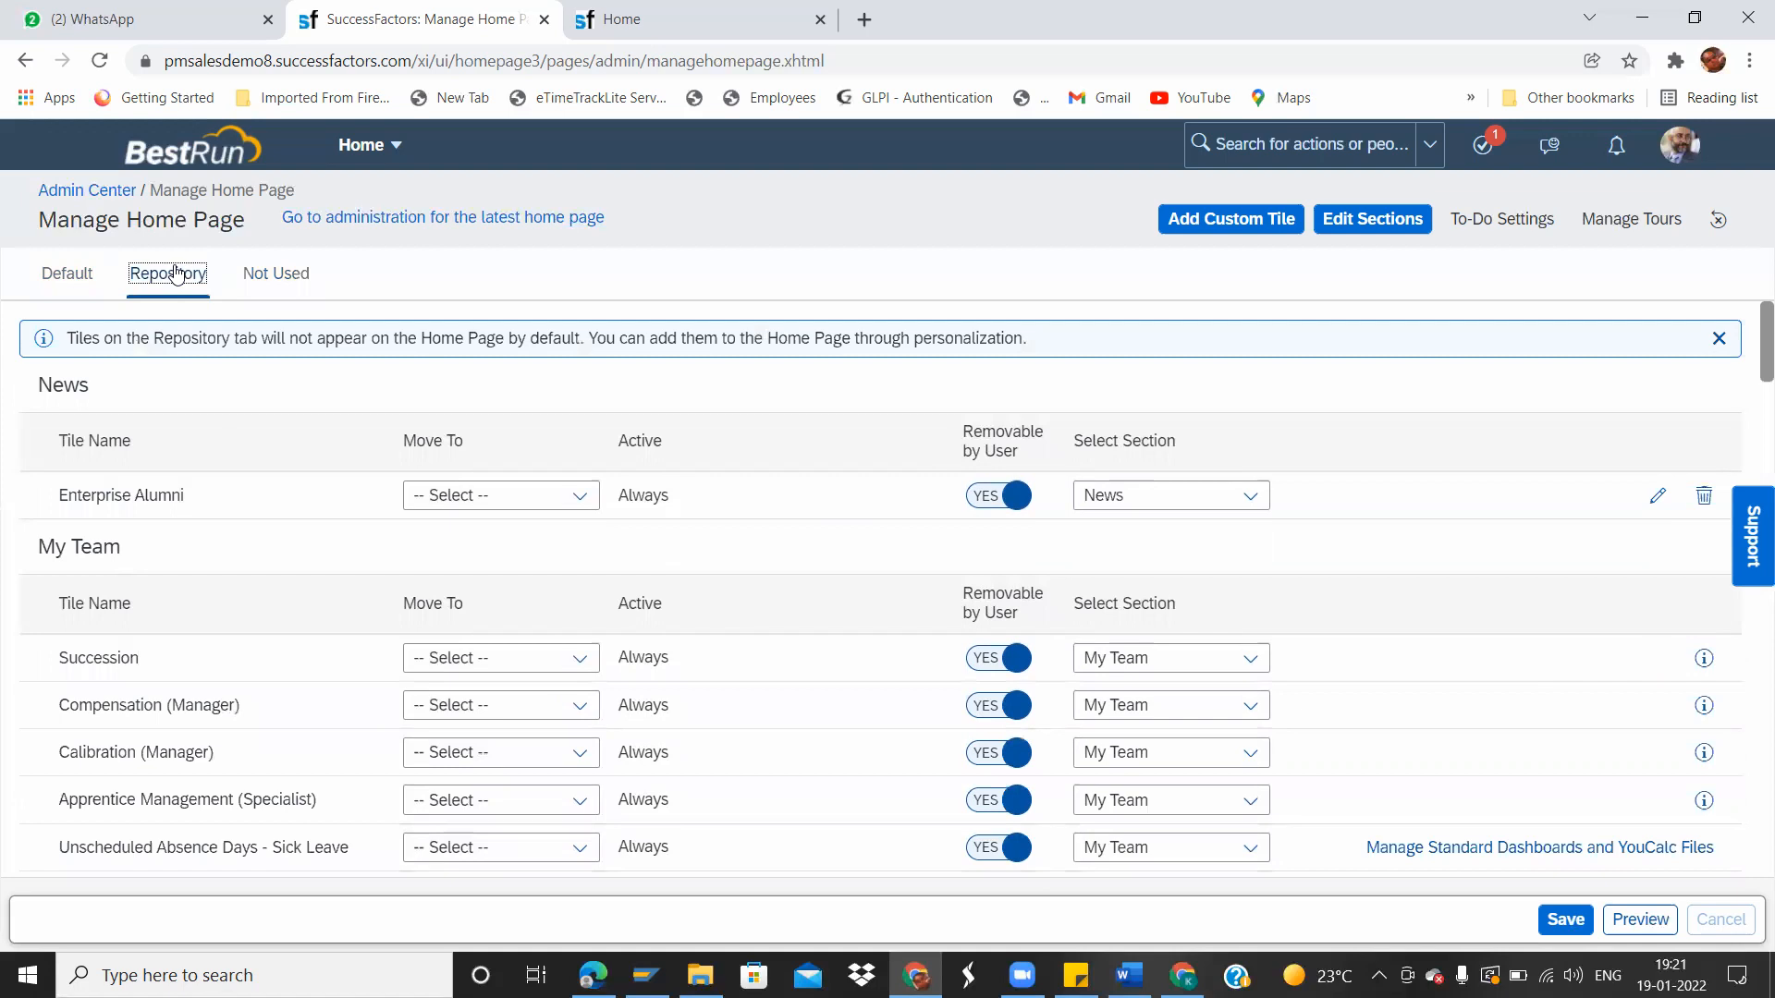
click(292, 274)
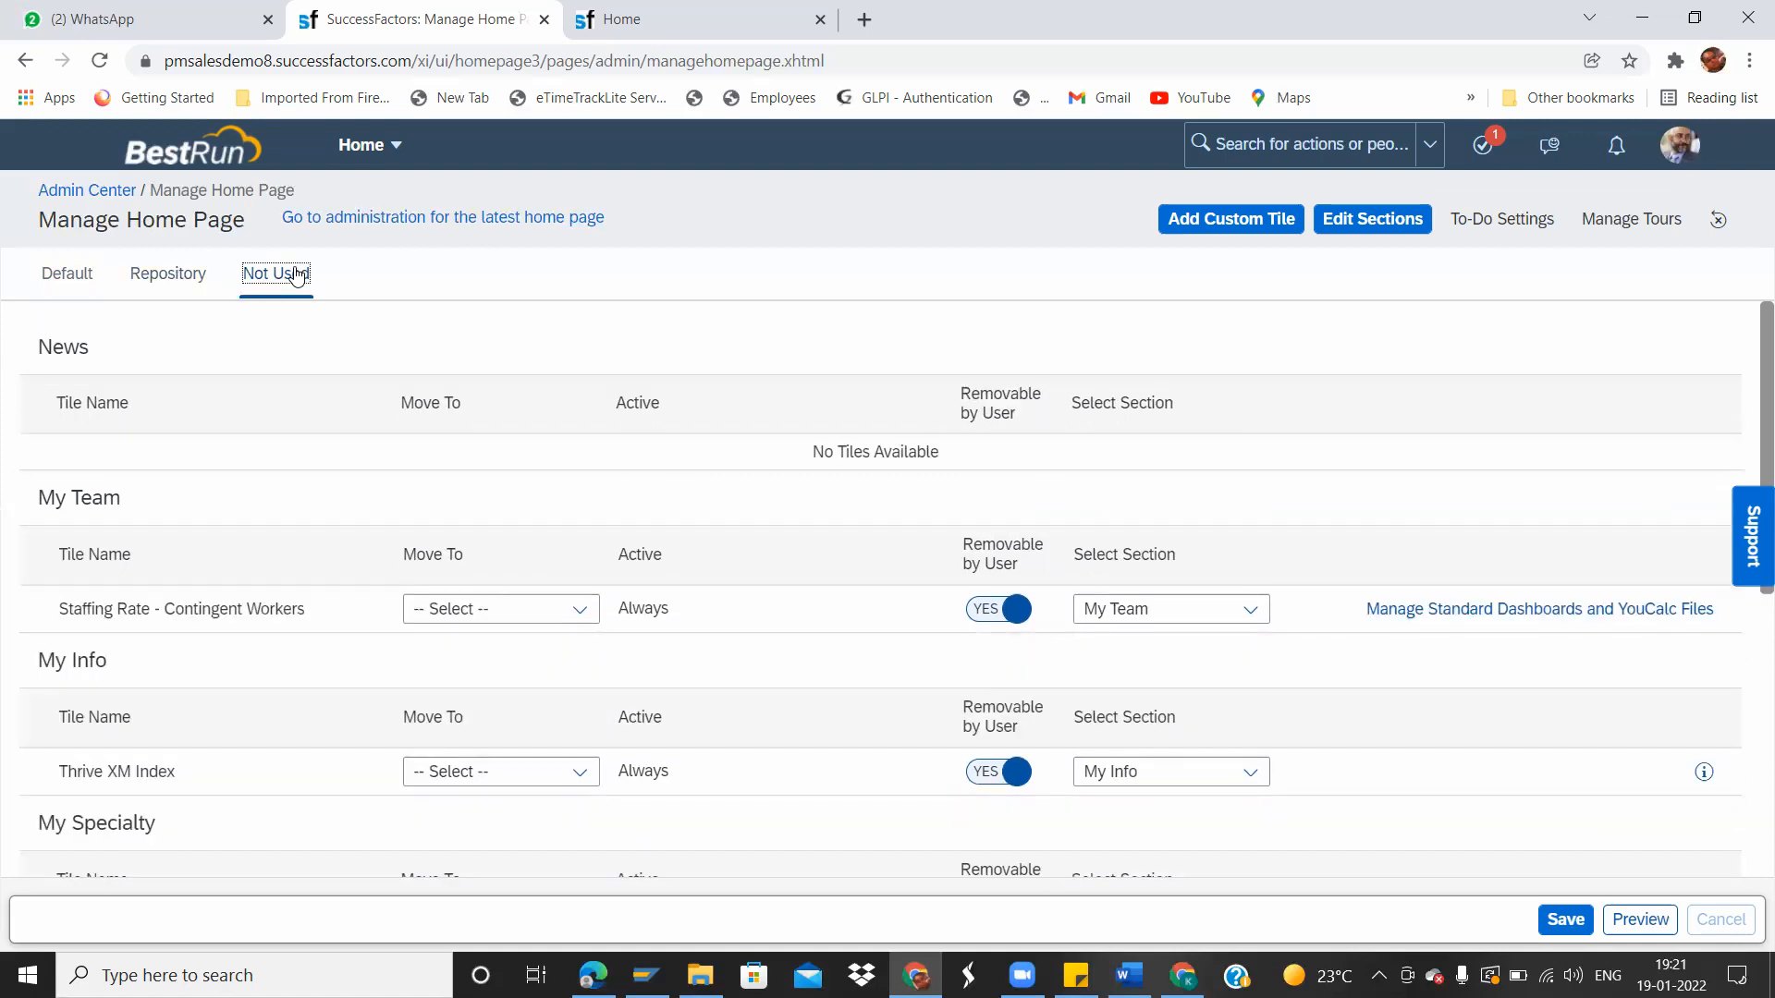
Return to the Default tile list and review its News and My Team tiles.
click(74, 274)
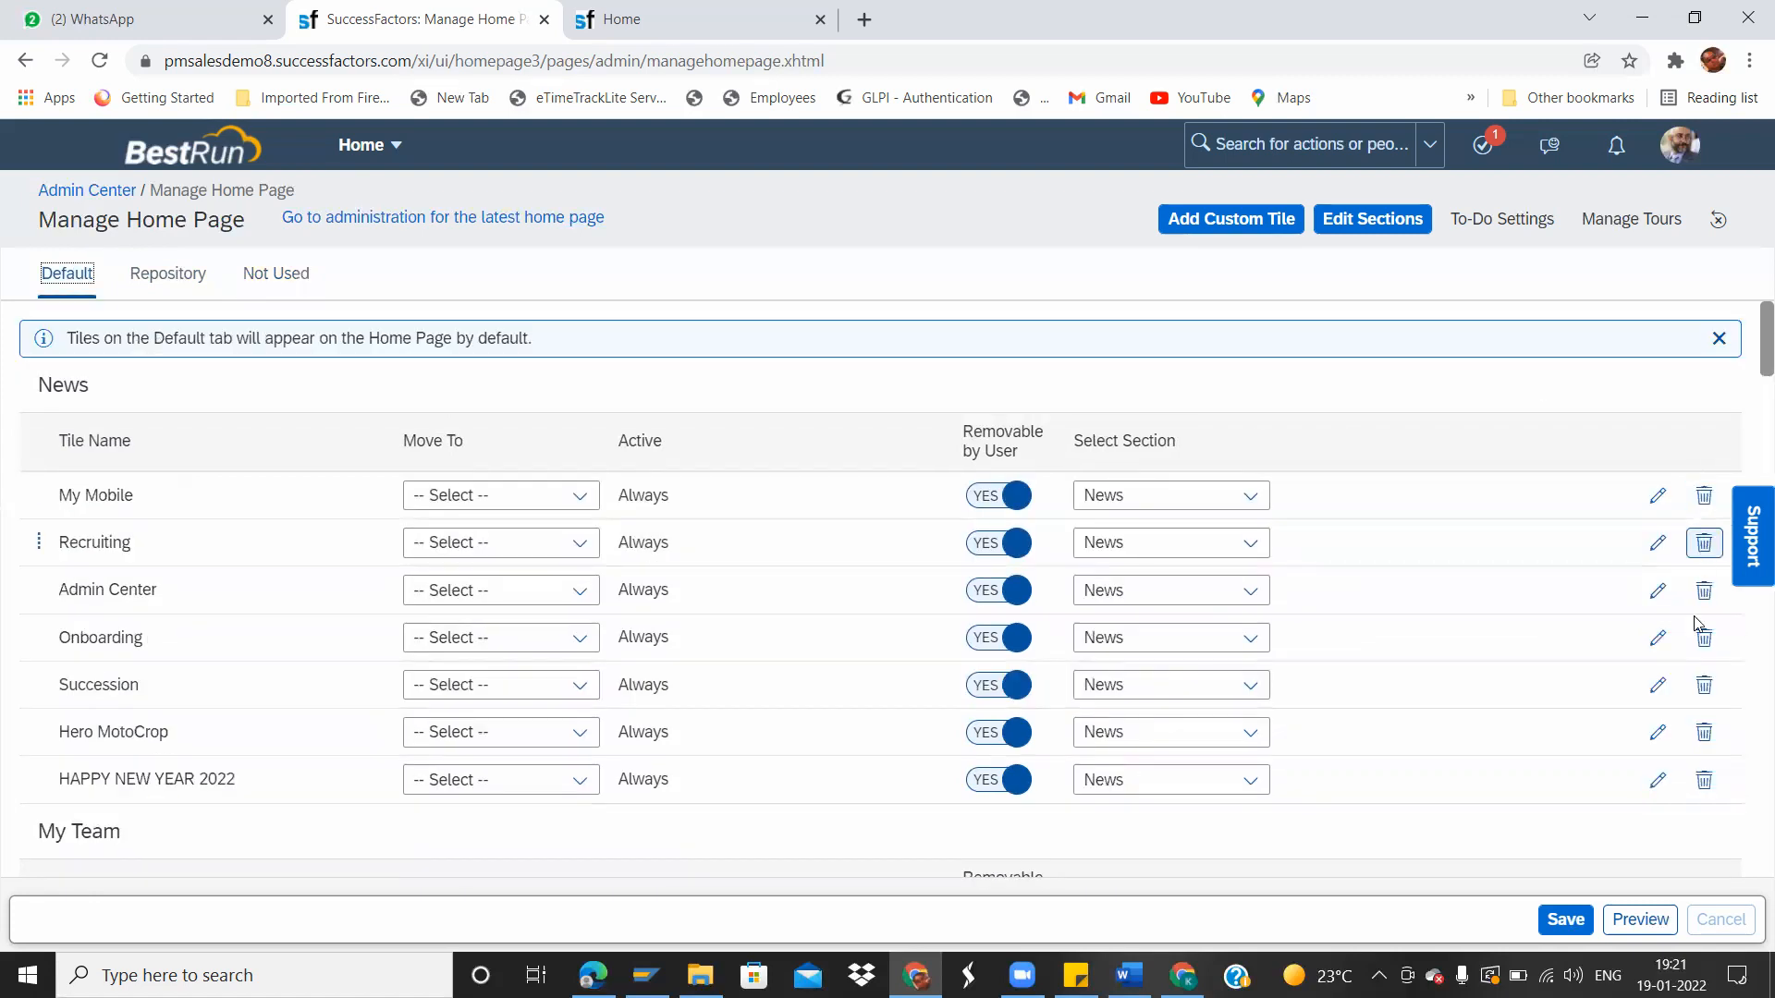
scroll(1754, 395, down, 6)
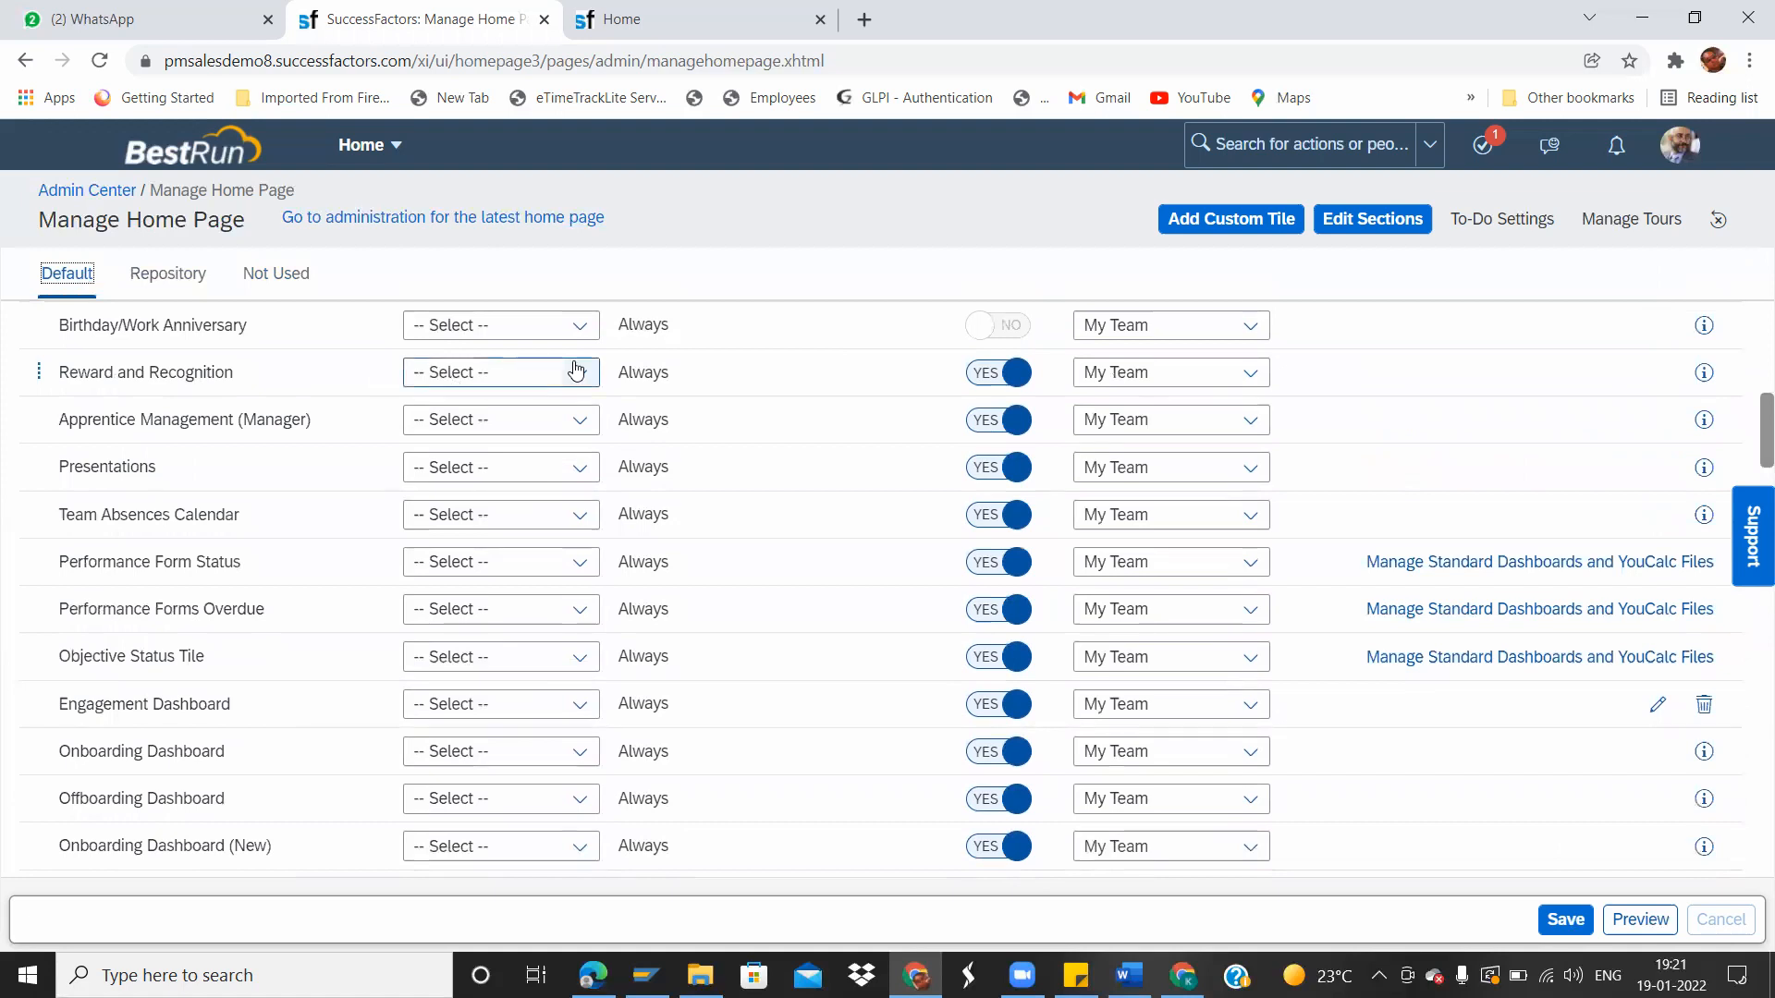
scroll(1750, 382, up, 5)
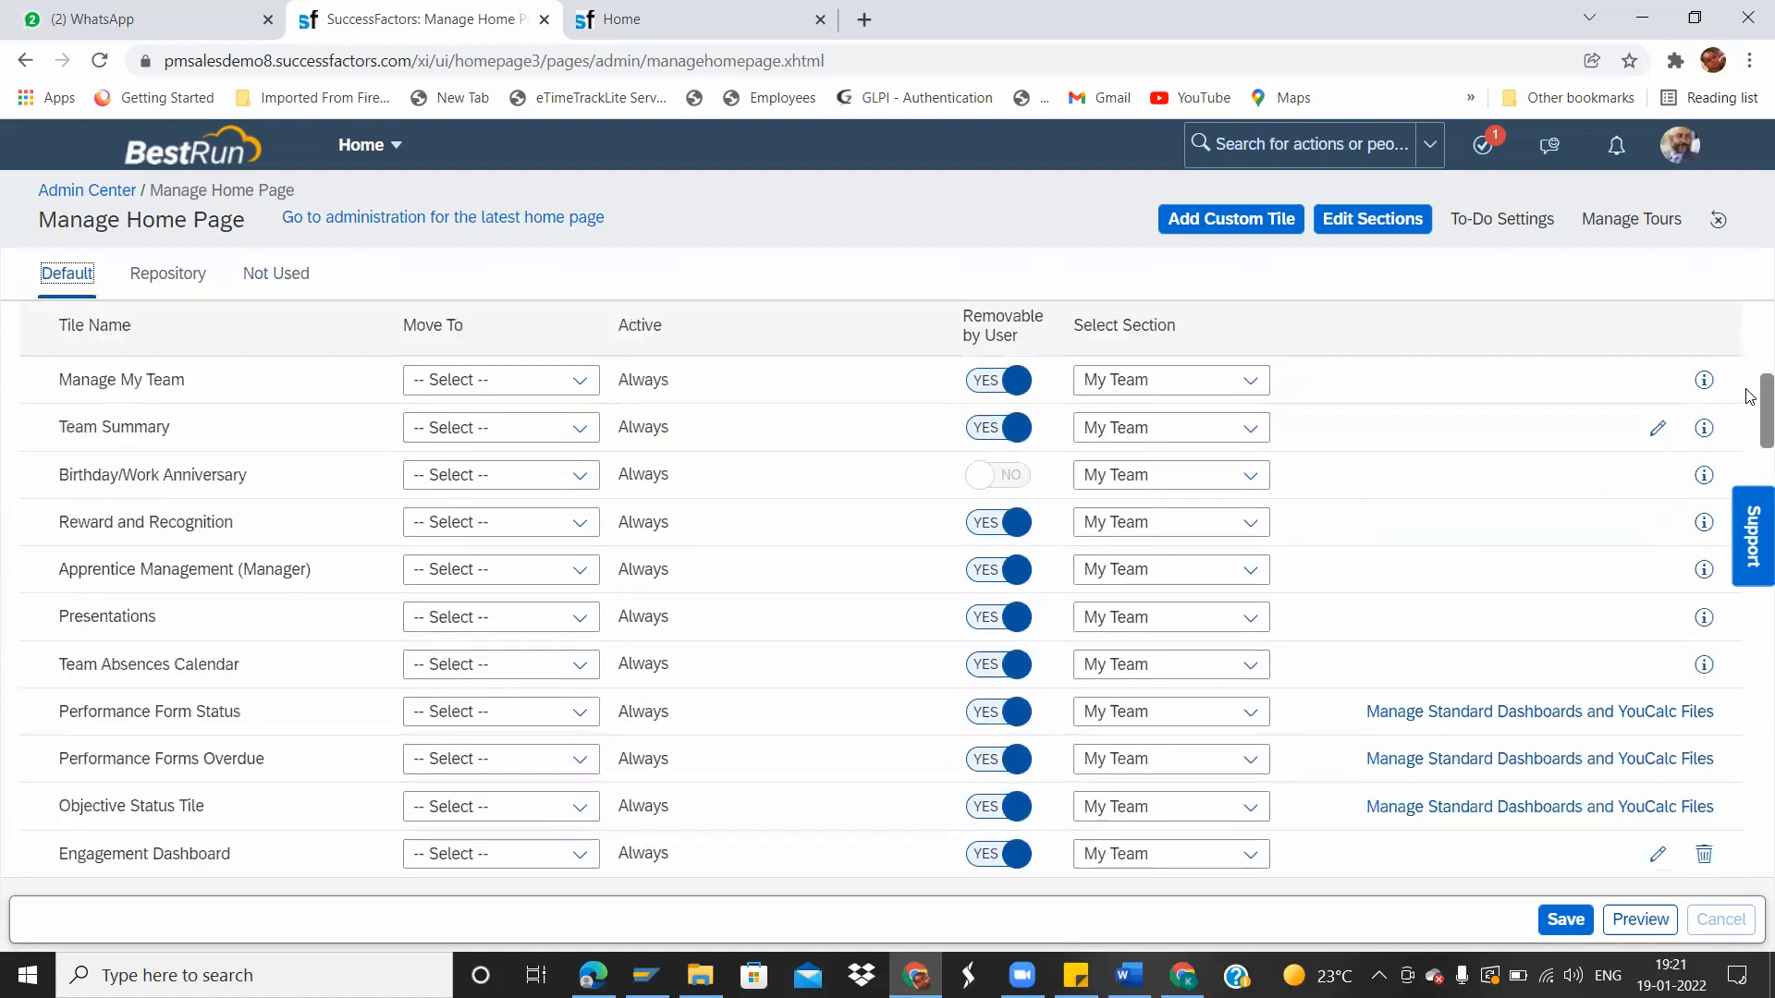
scroll(1750, 382, up, 3)
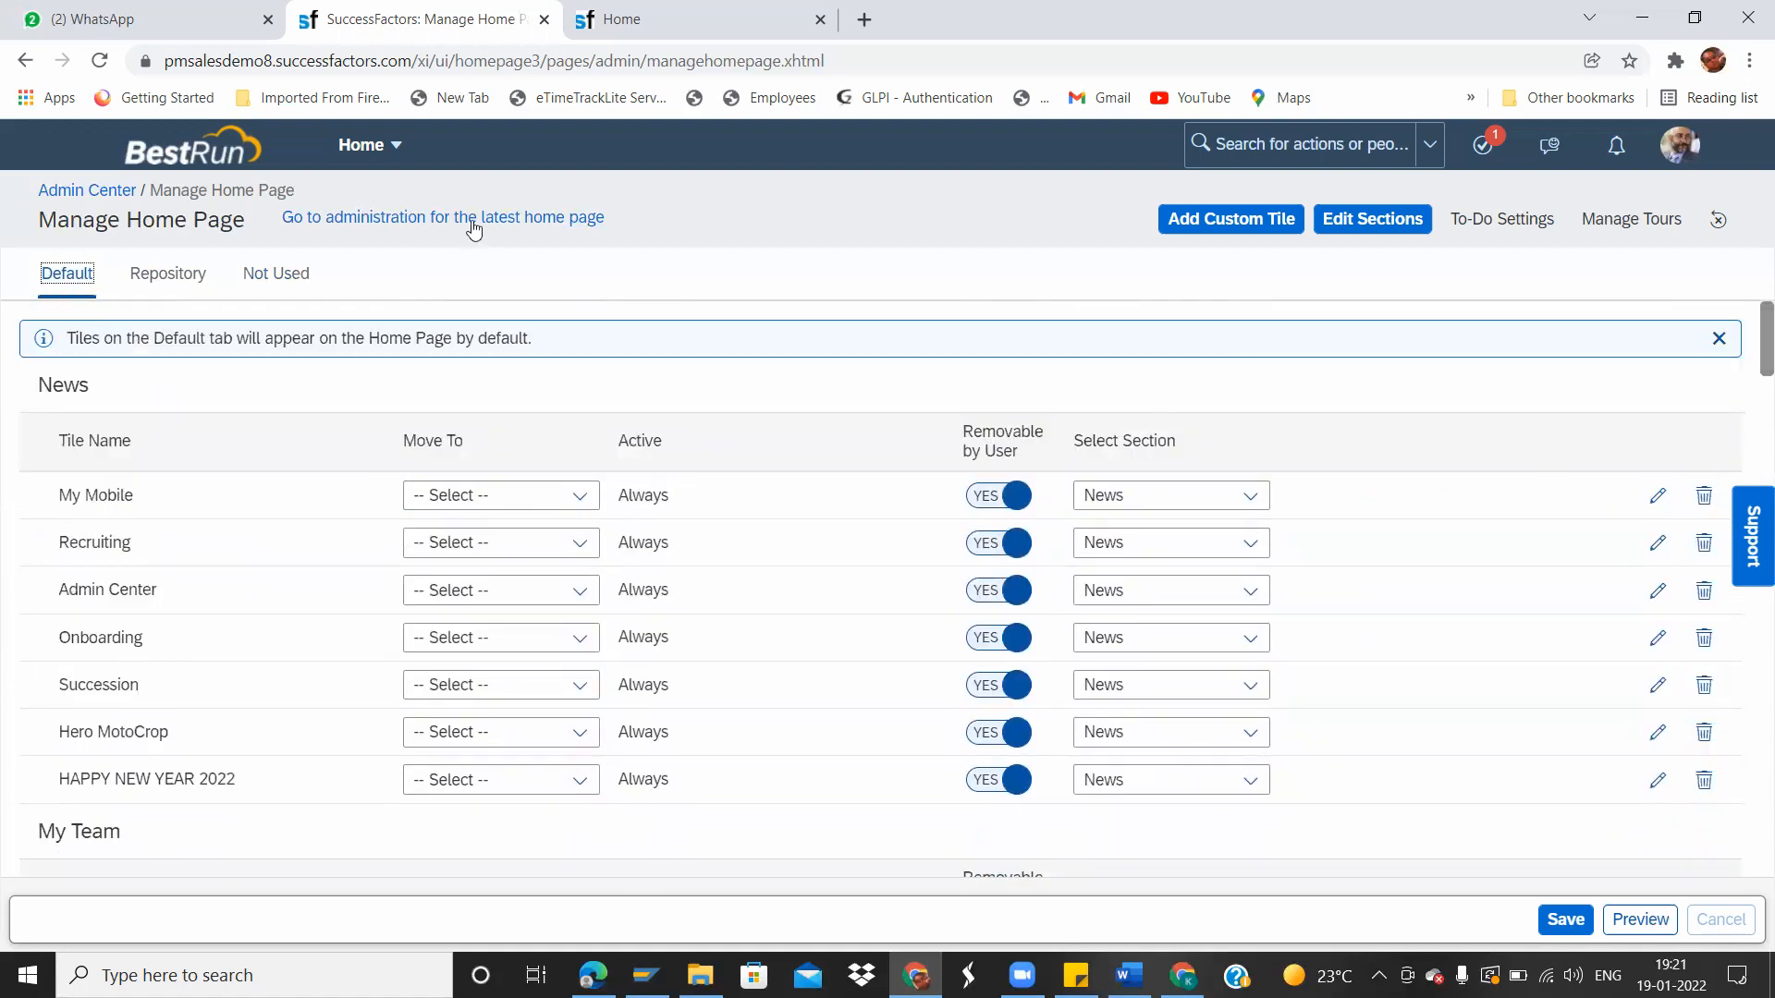
Open the Not Used tile list and examine the Staffing Rate - Contingent Workers tile under My Team, leaving it unmoved.
click(278, 277)
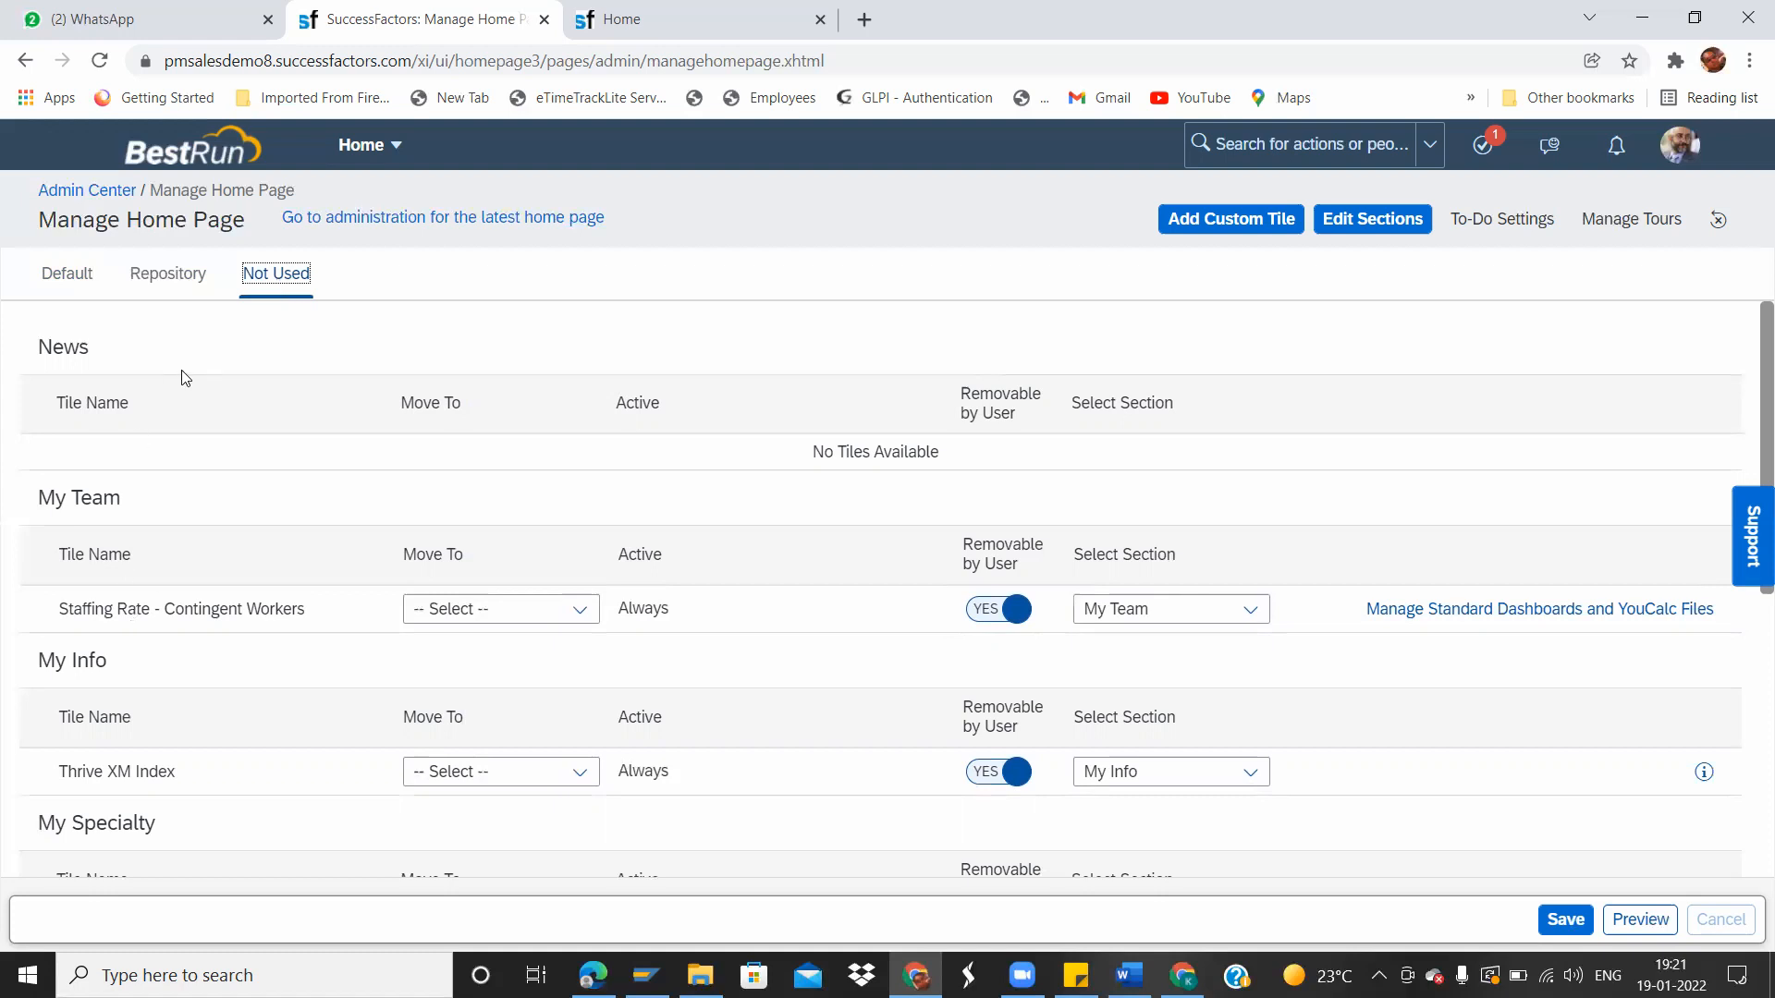
click(580, 609)
drag(150, 608, 310, 606)
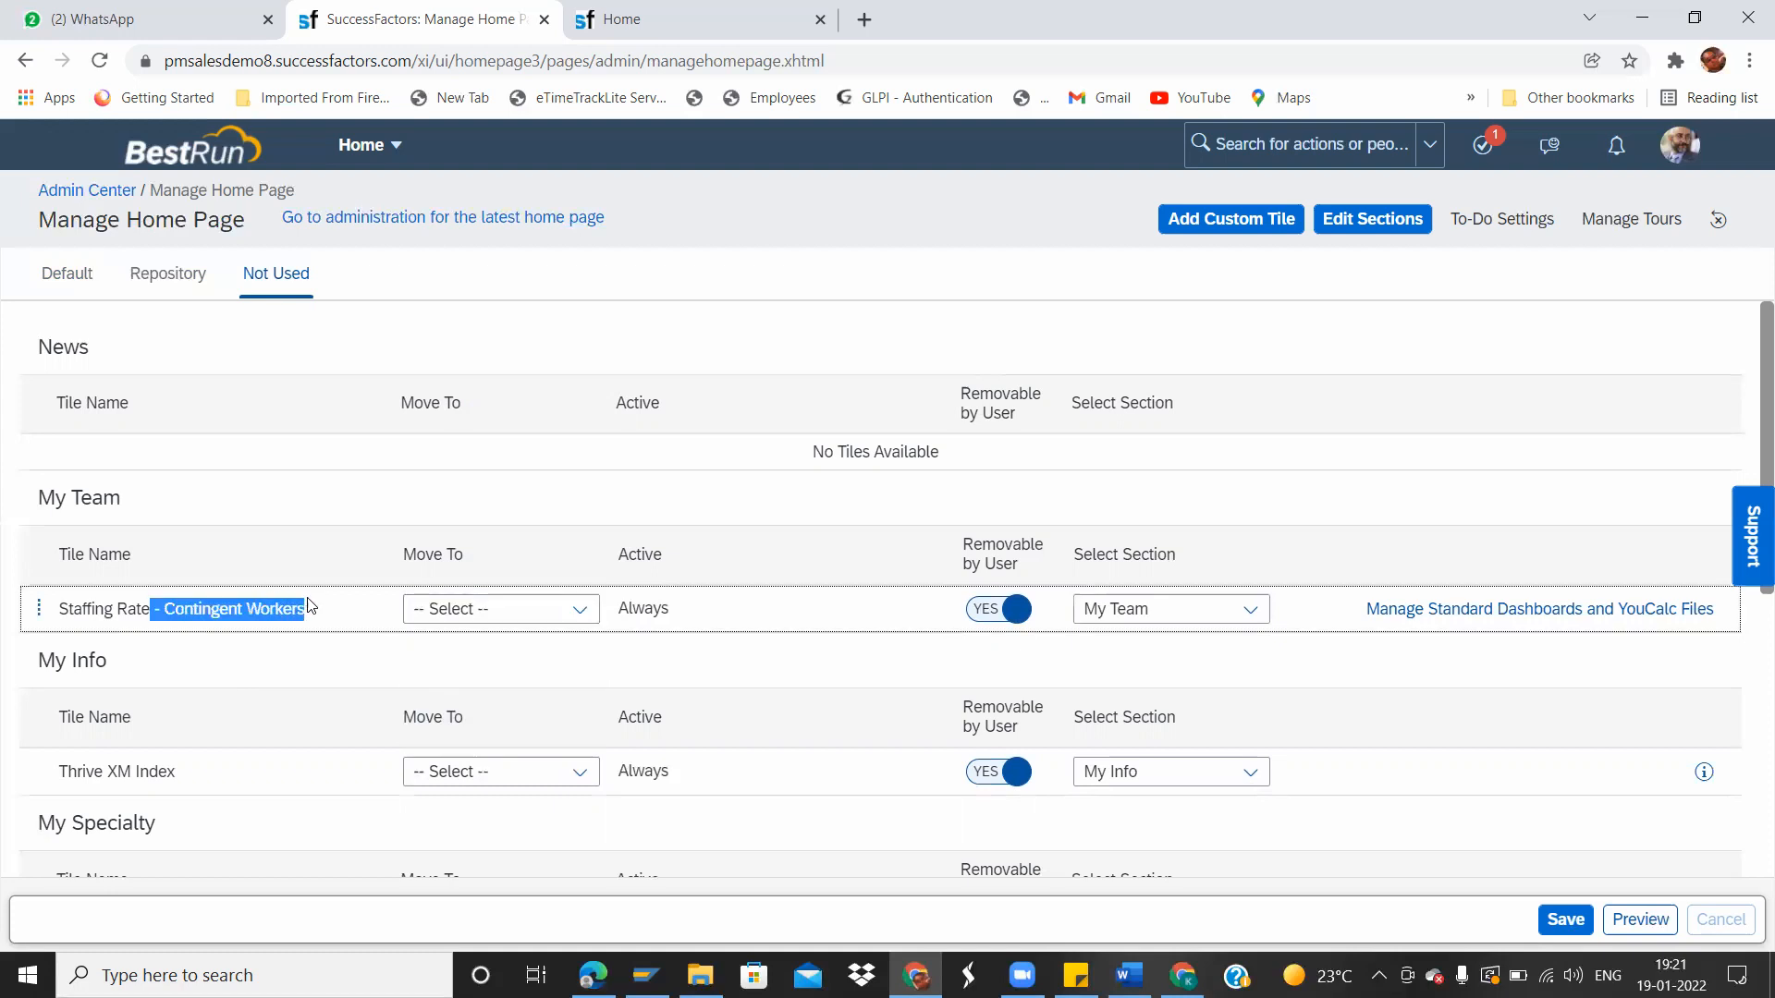
click(326, 431)
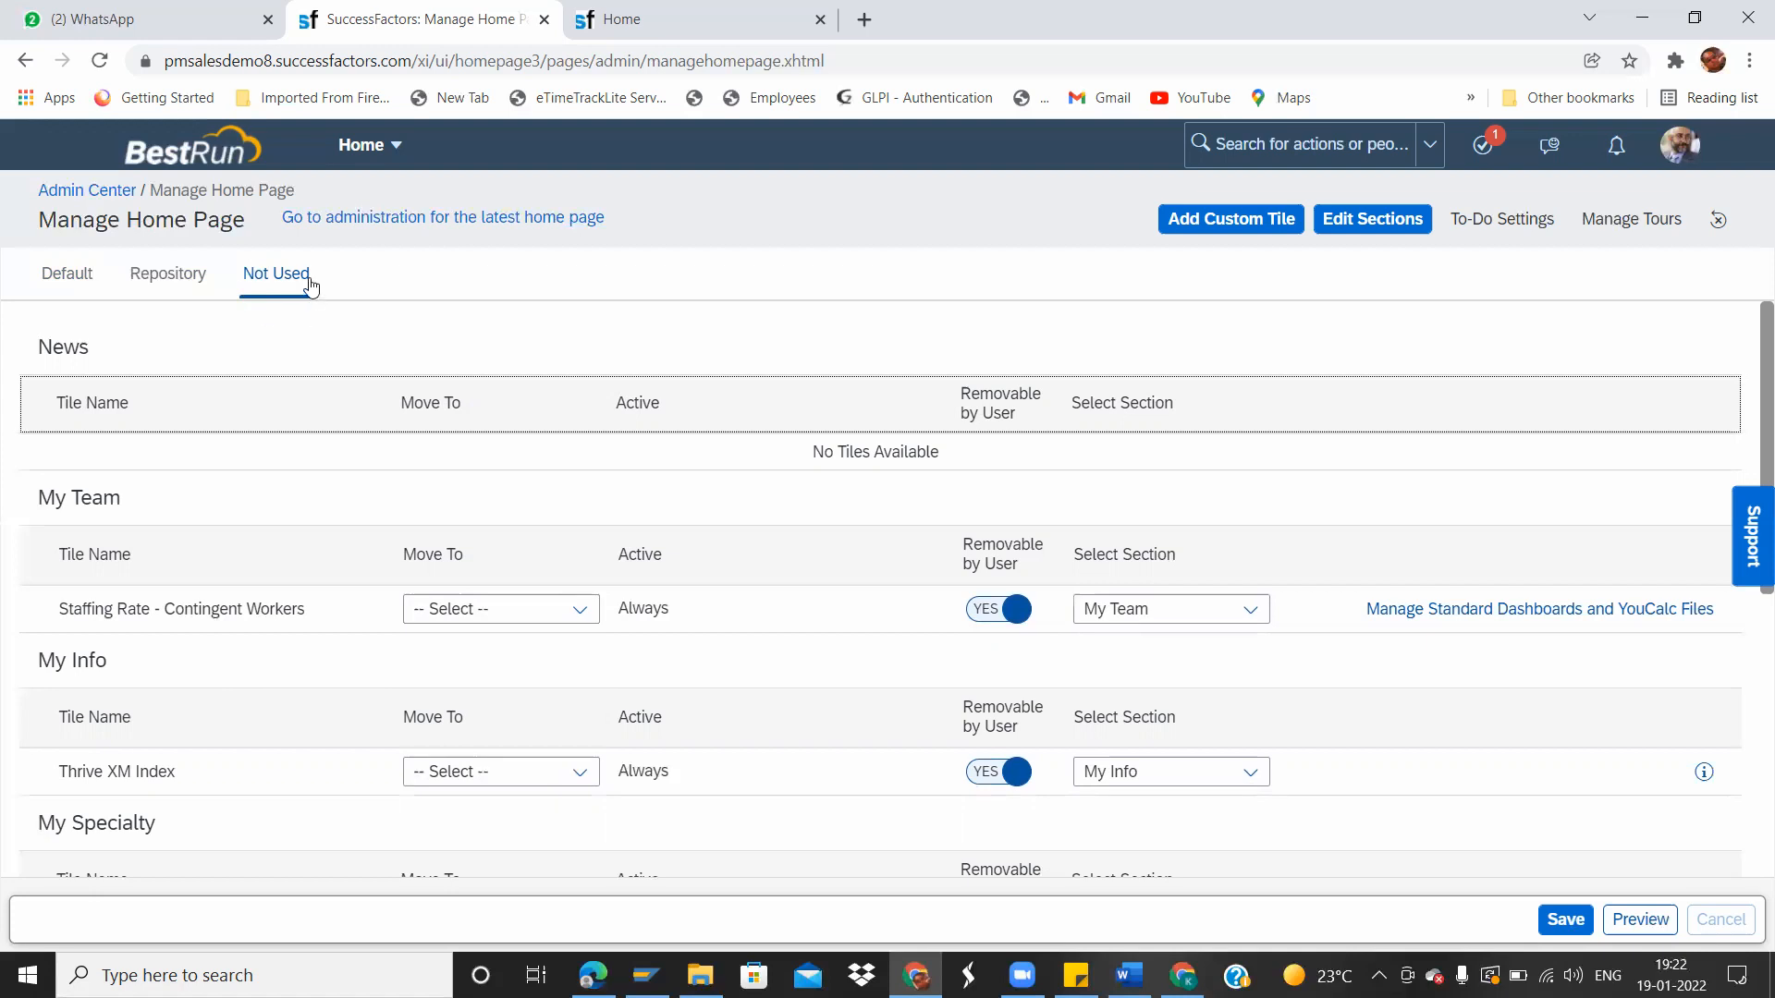
Review the Repository, Default and Not Used tile lists, including the move destinations offered for My Mobile and Staffing Rate - Contingent Workers.
click(163, 278)
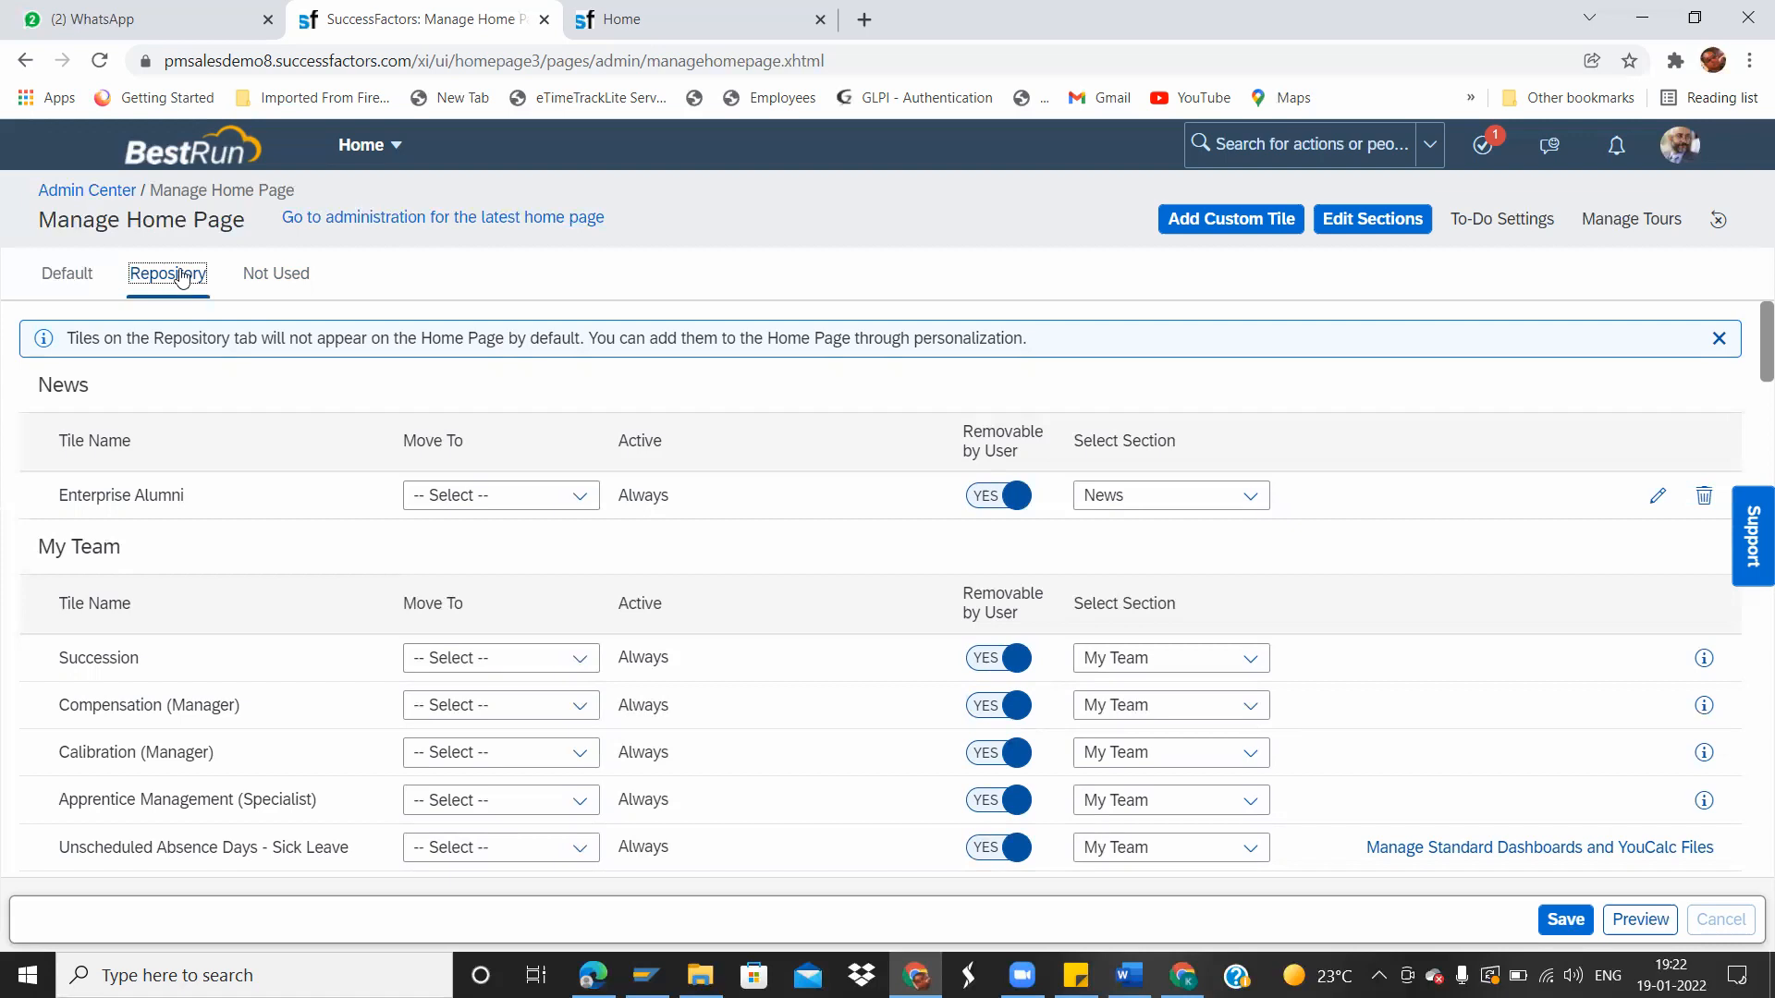
click(69, 273)
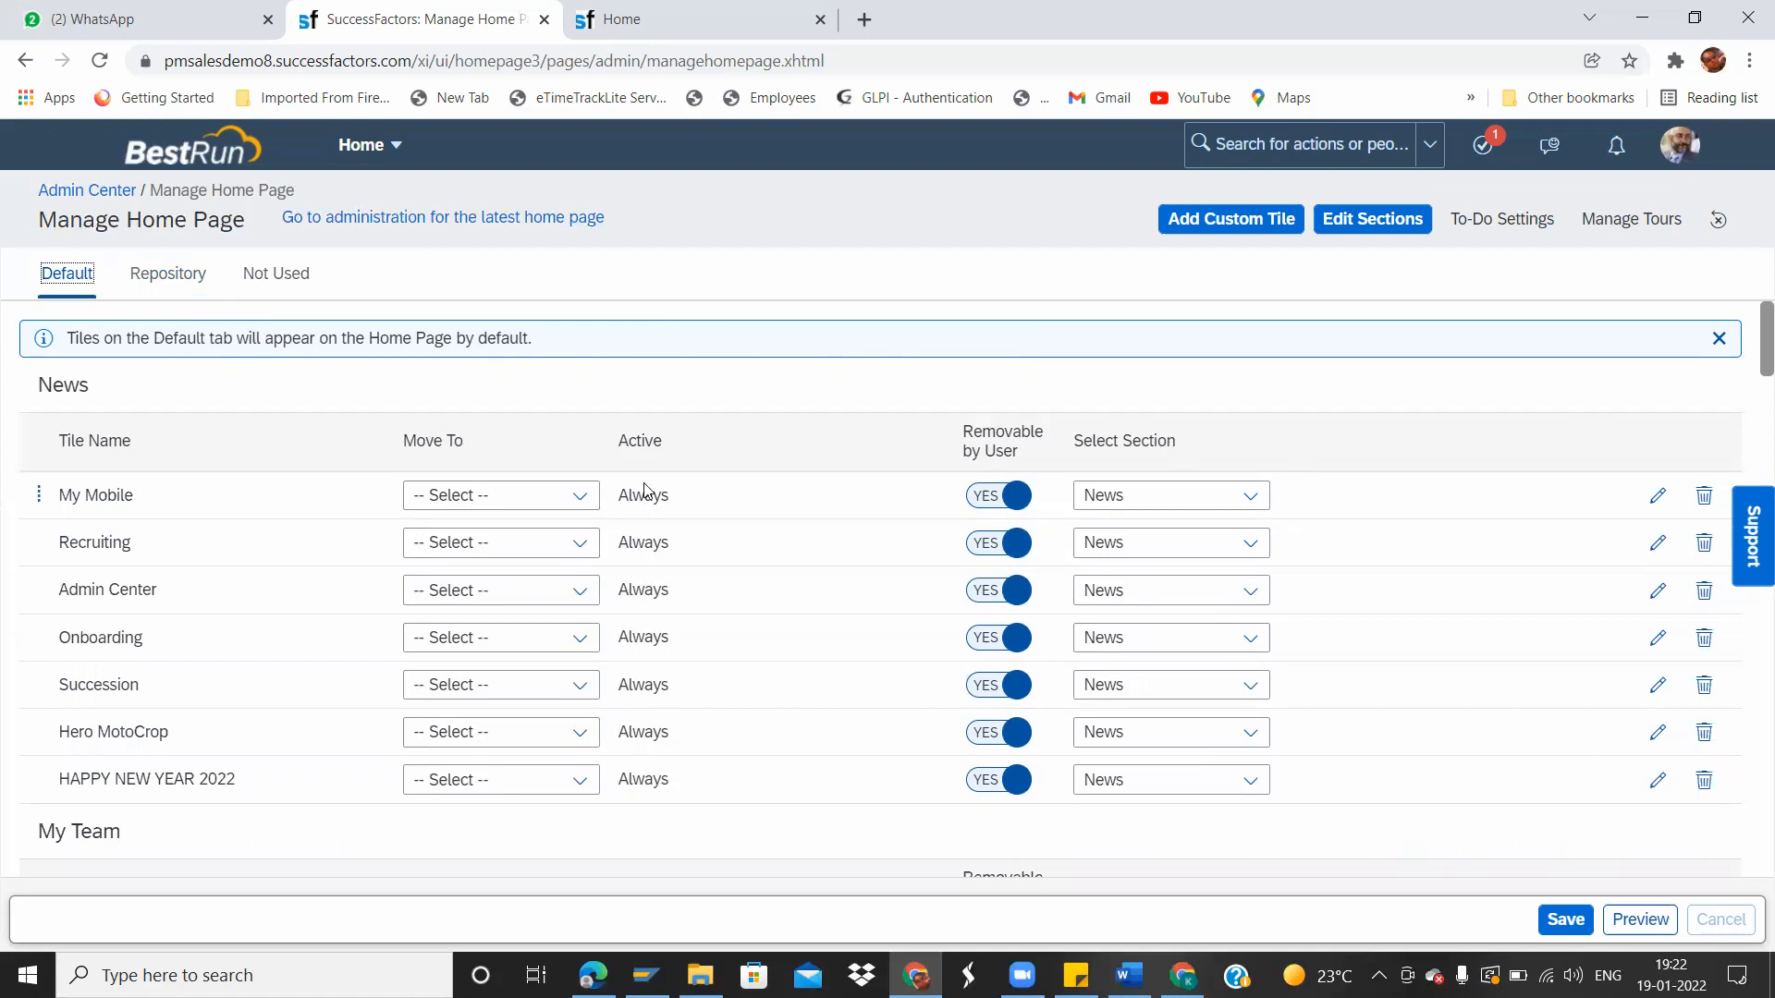
click(575, 495)
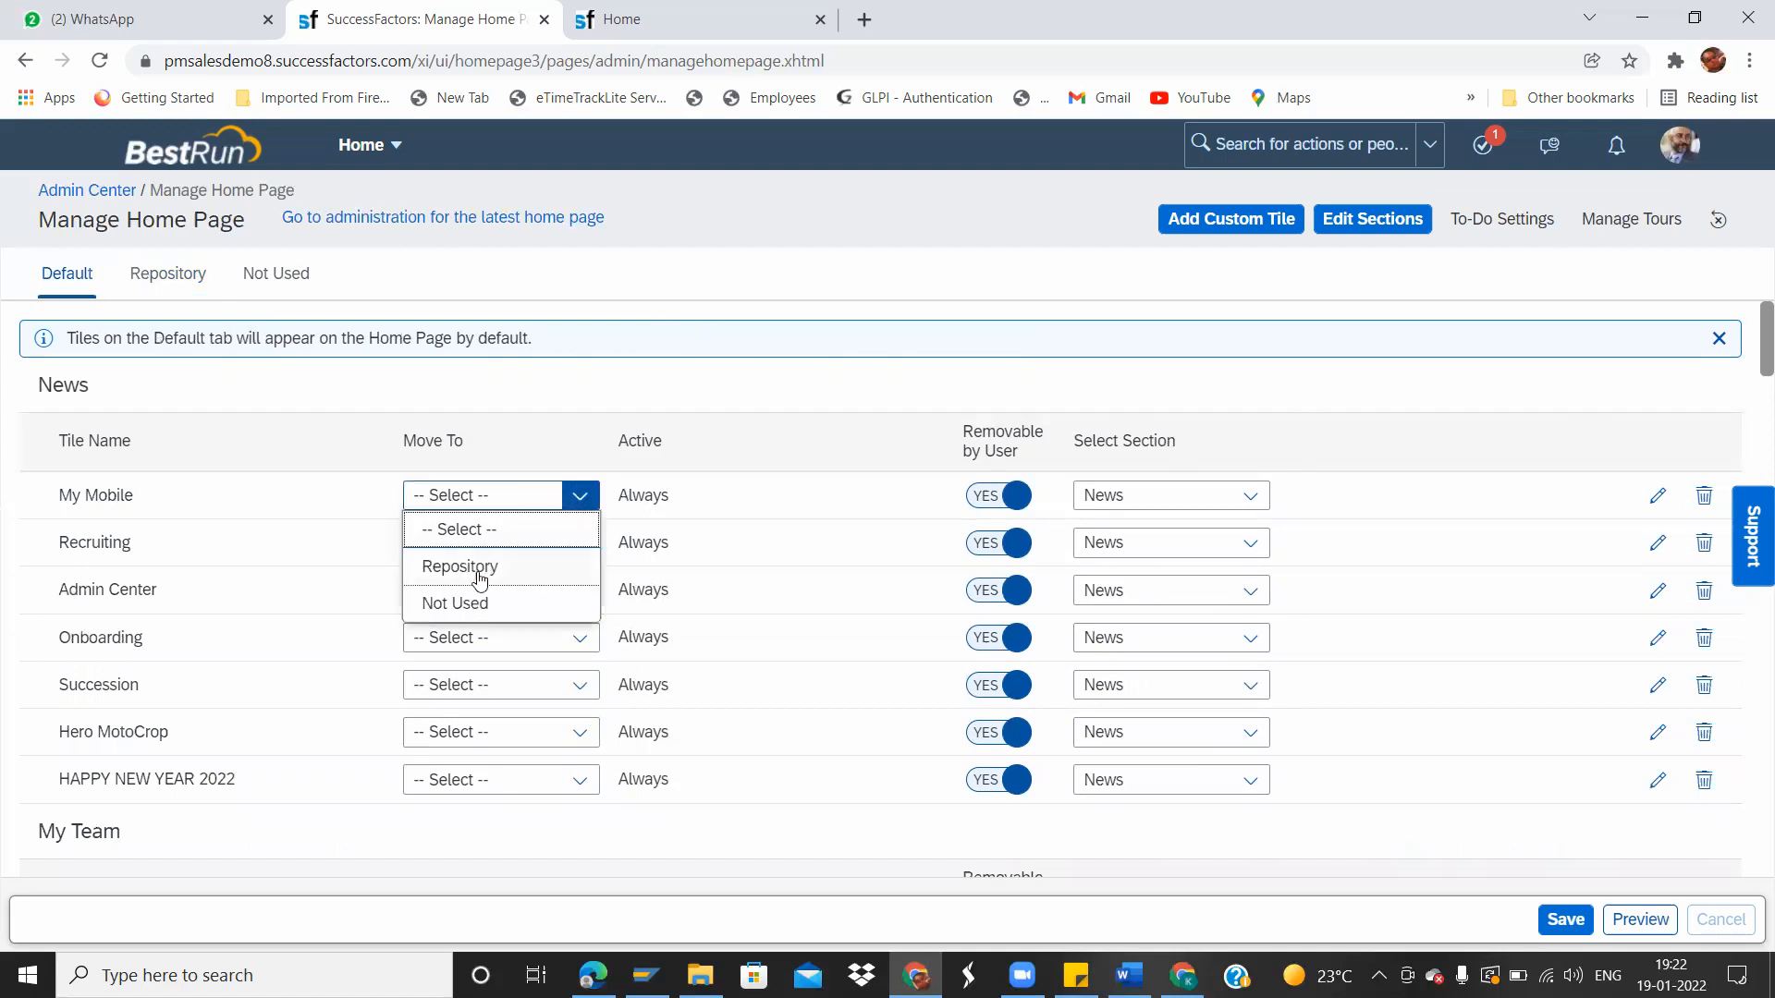
click(287, 275)
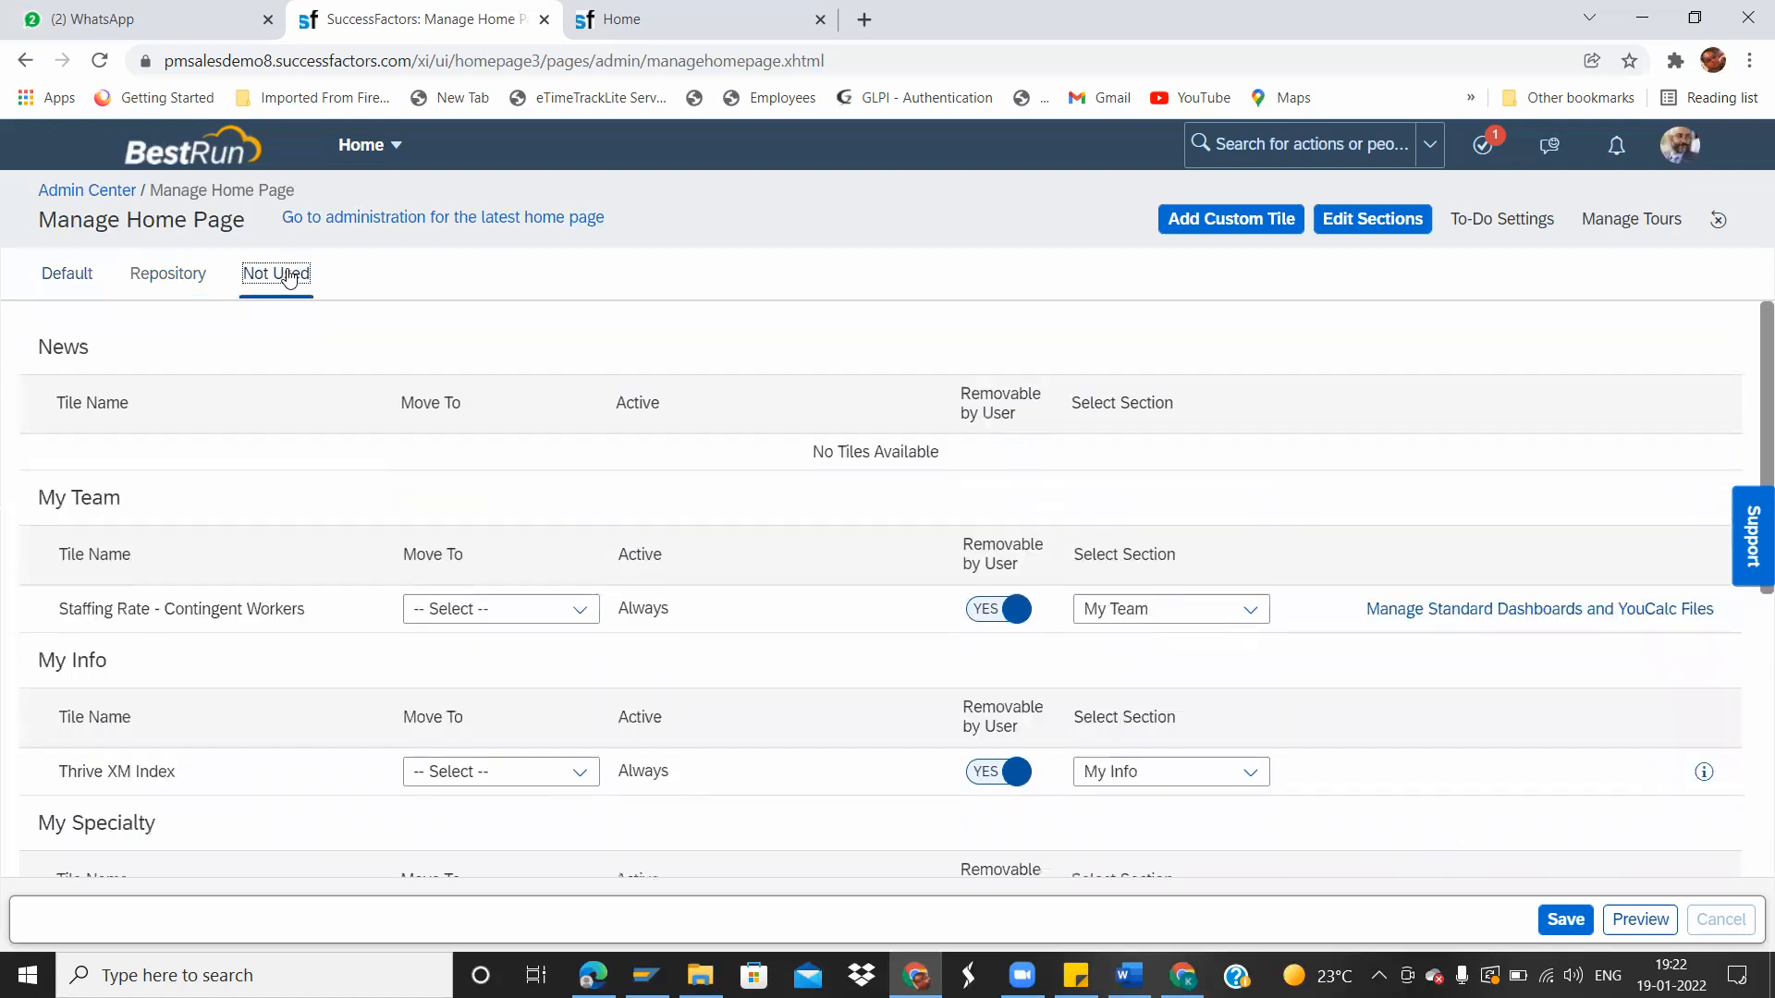
click(594, 626)
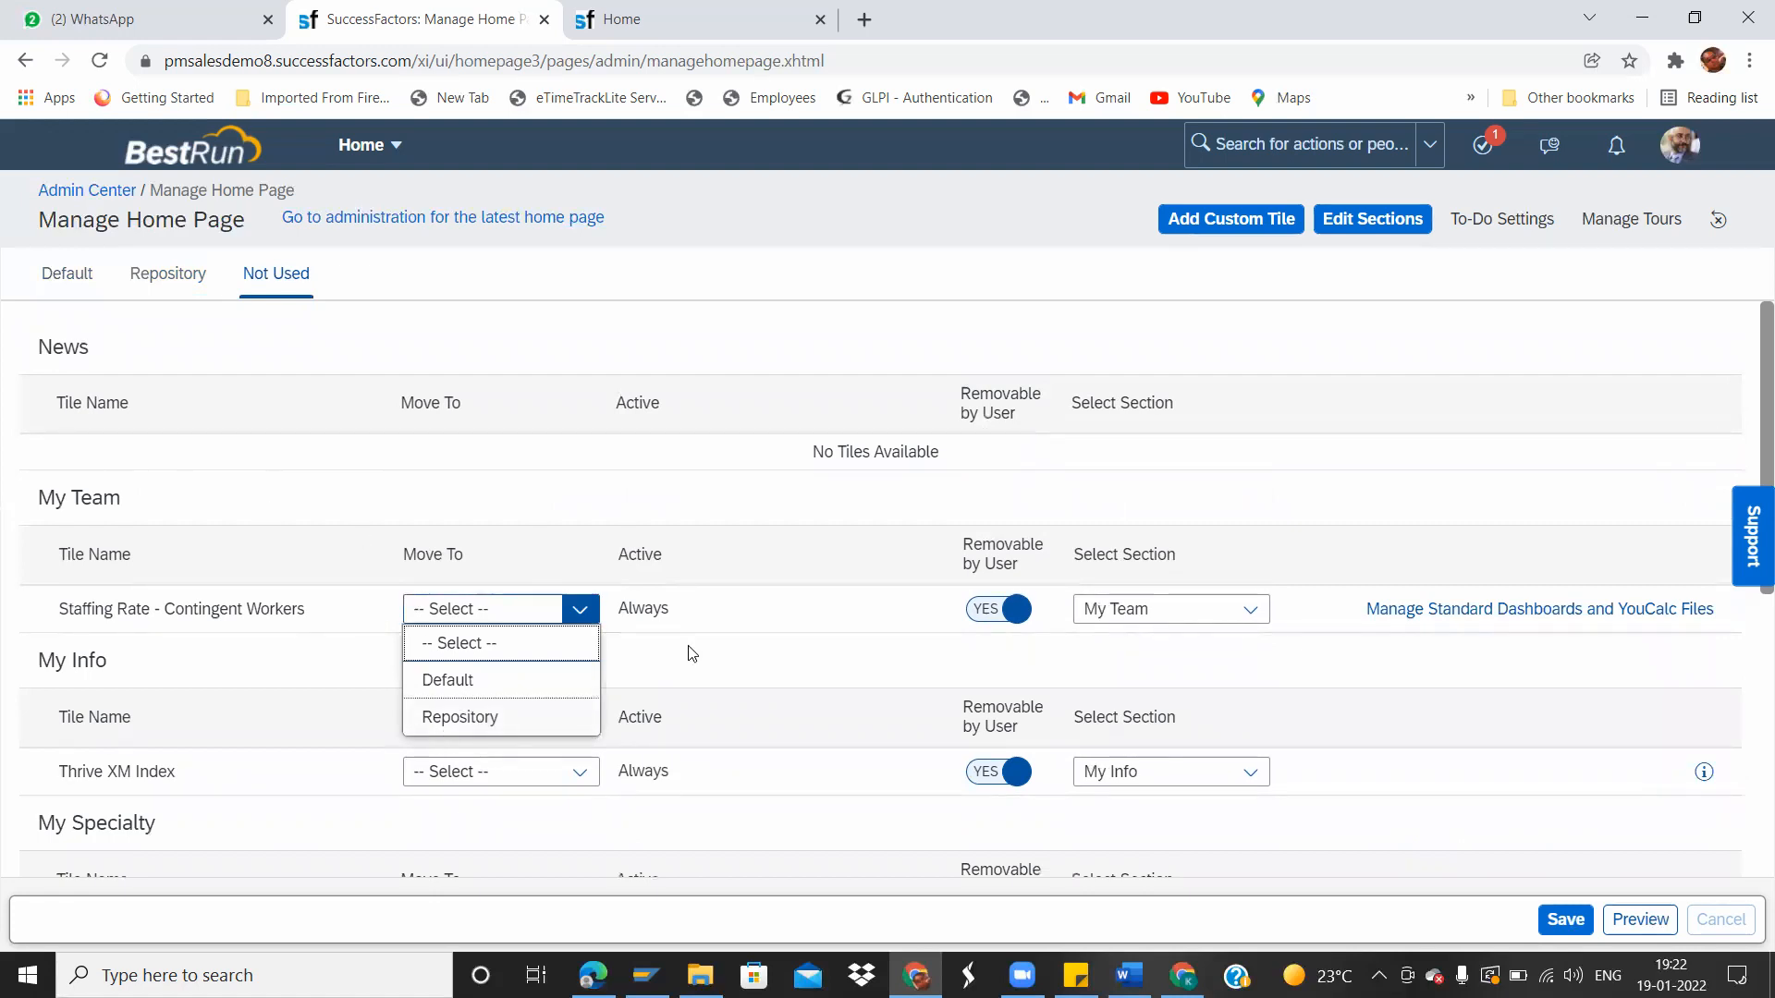
click(775, 612)
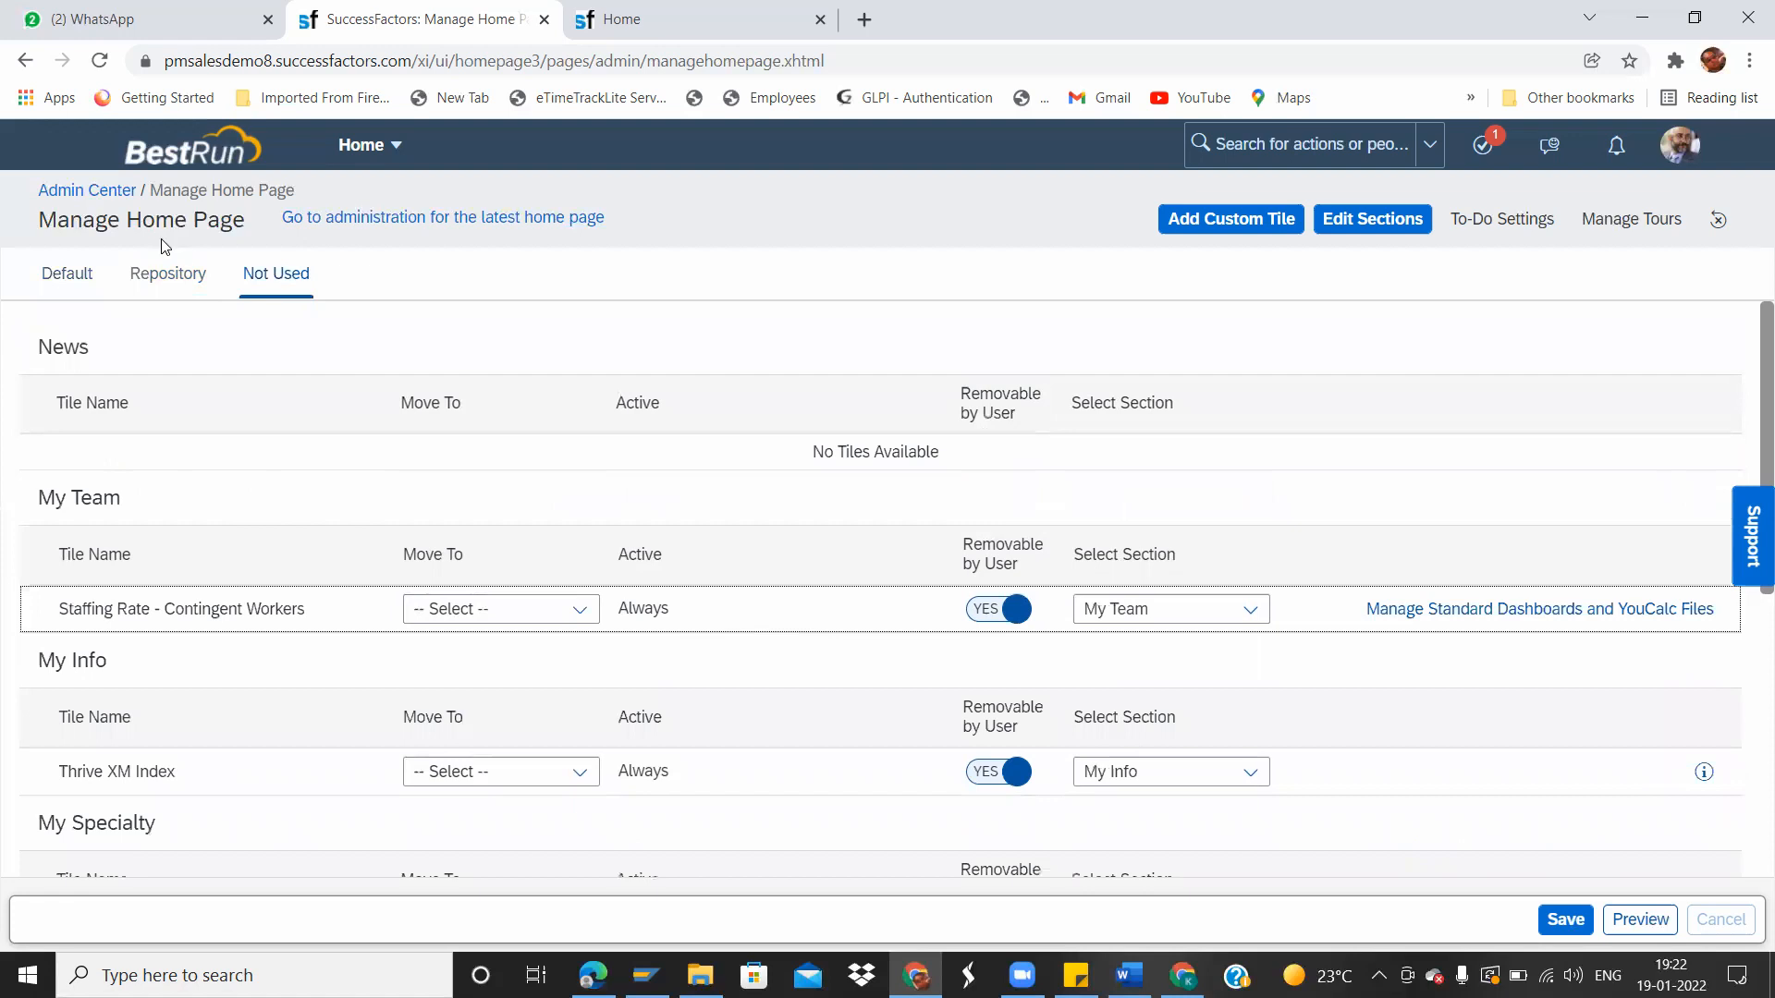
click(169, 275)
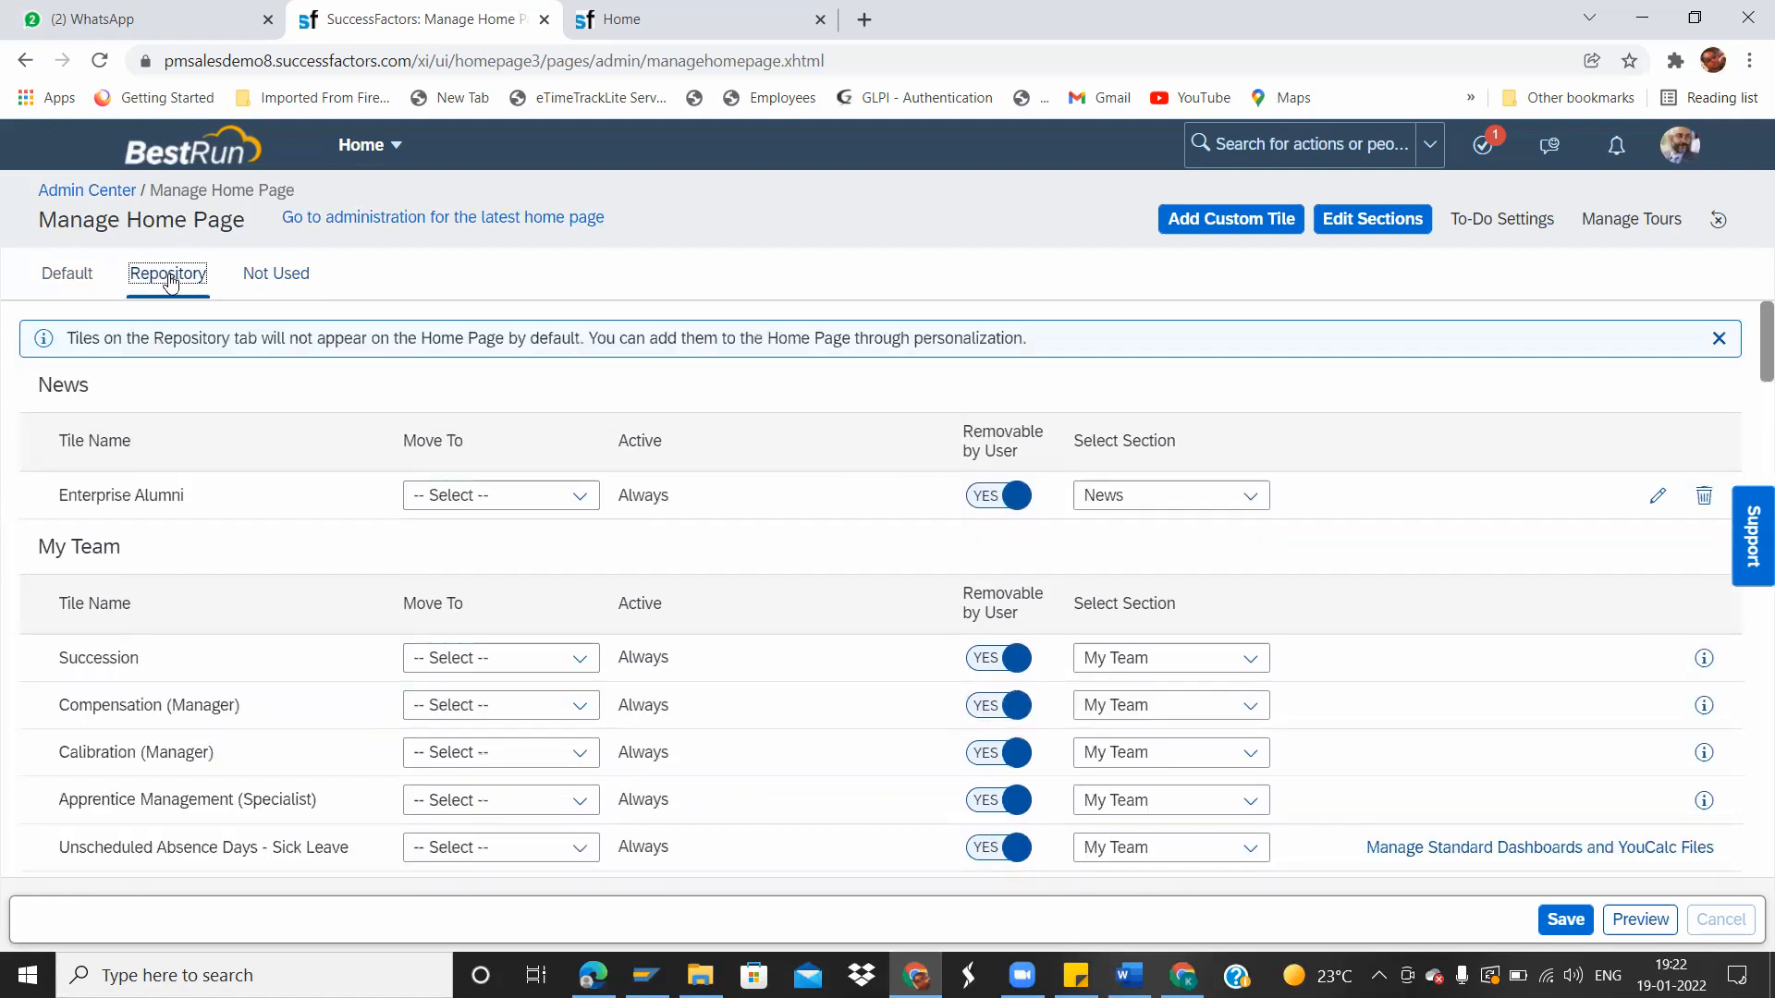
scroll(1749, 356, down, 15)
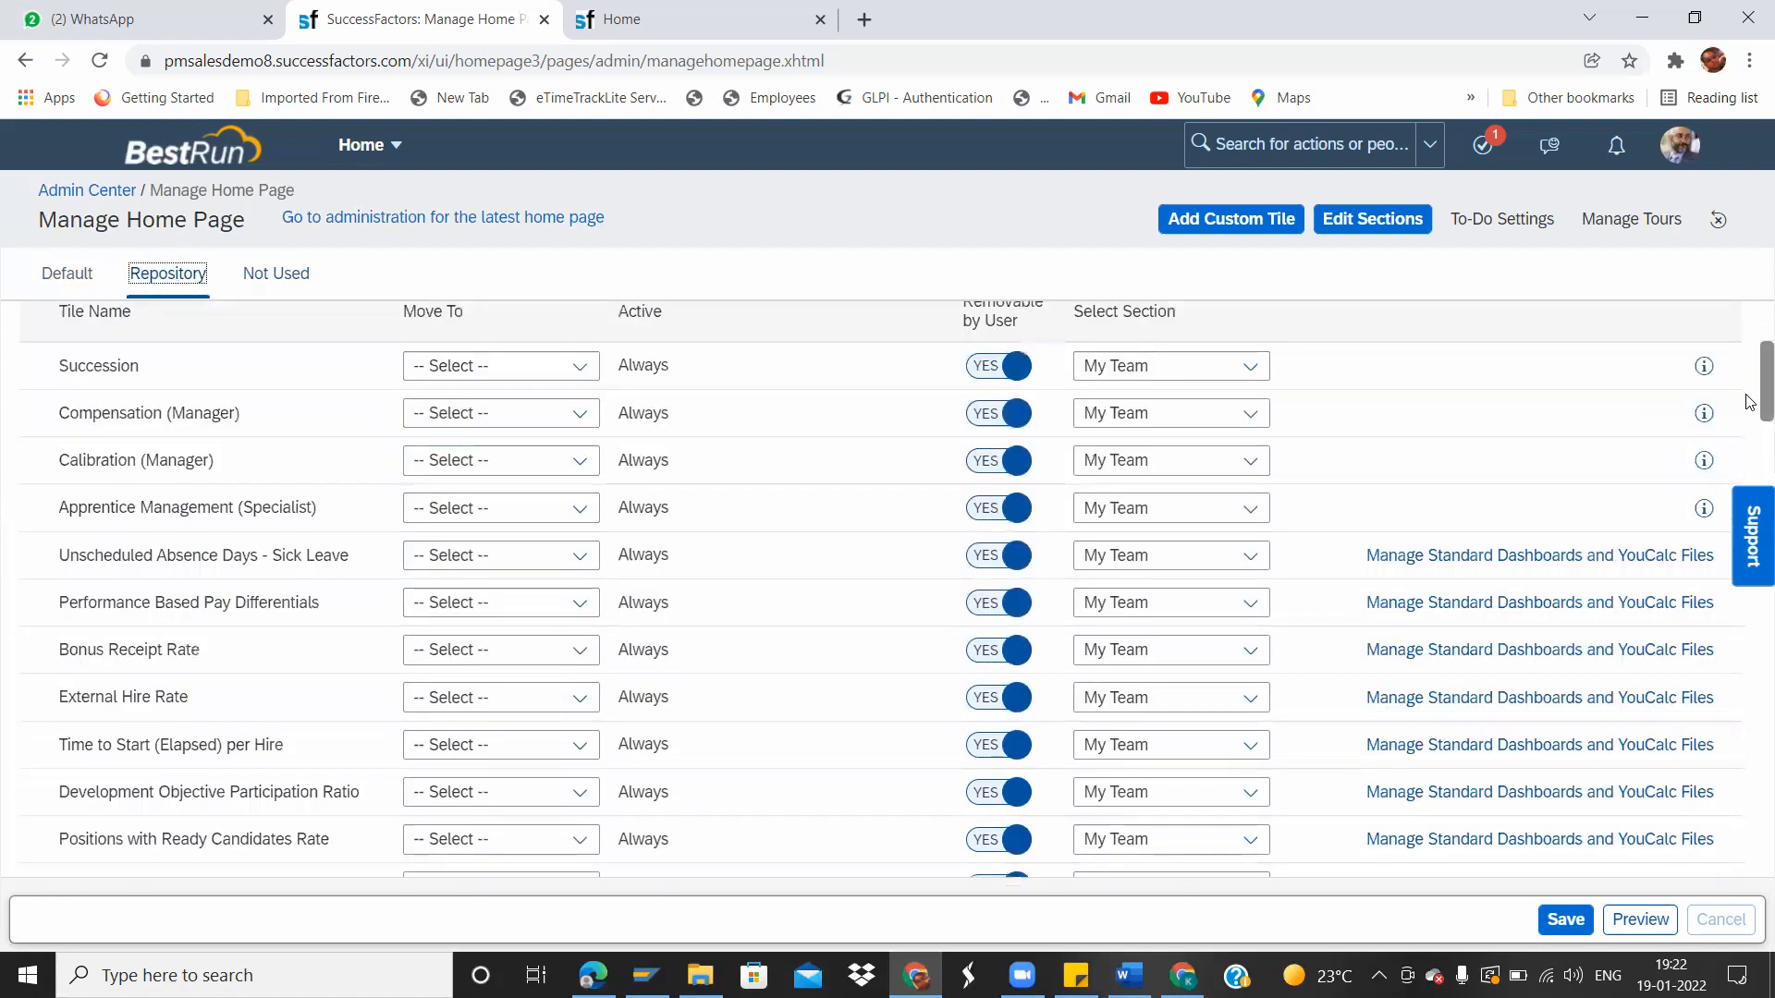
drag(1747, 582, 1747, 287)
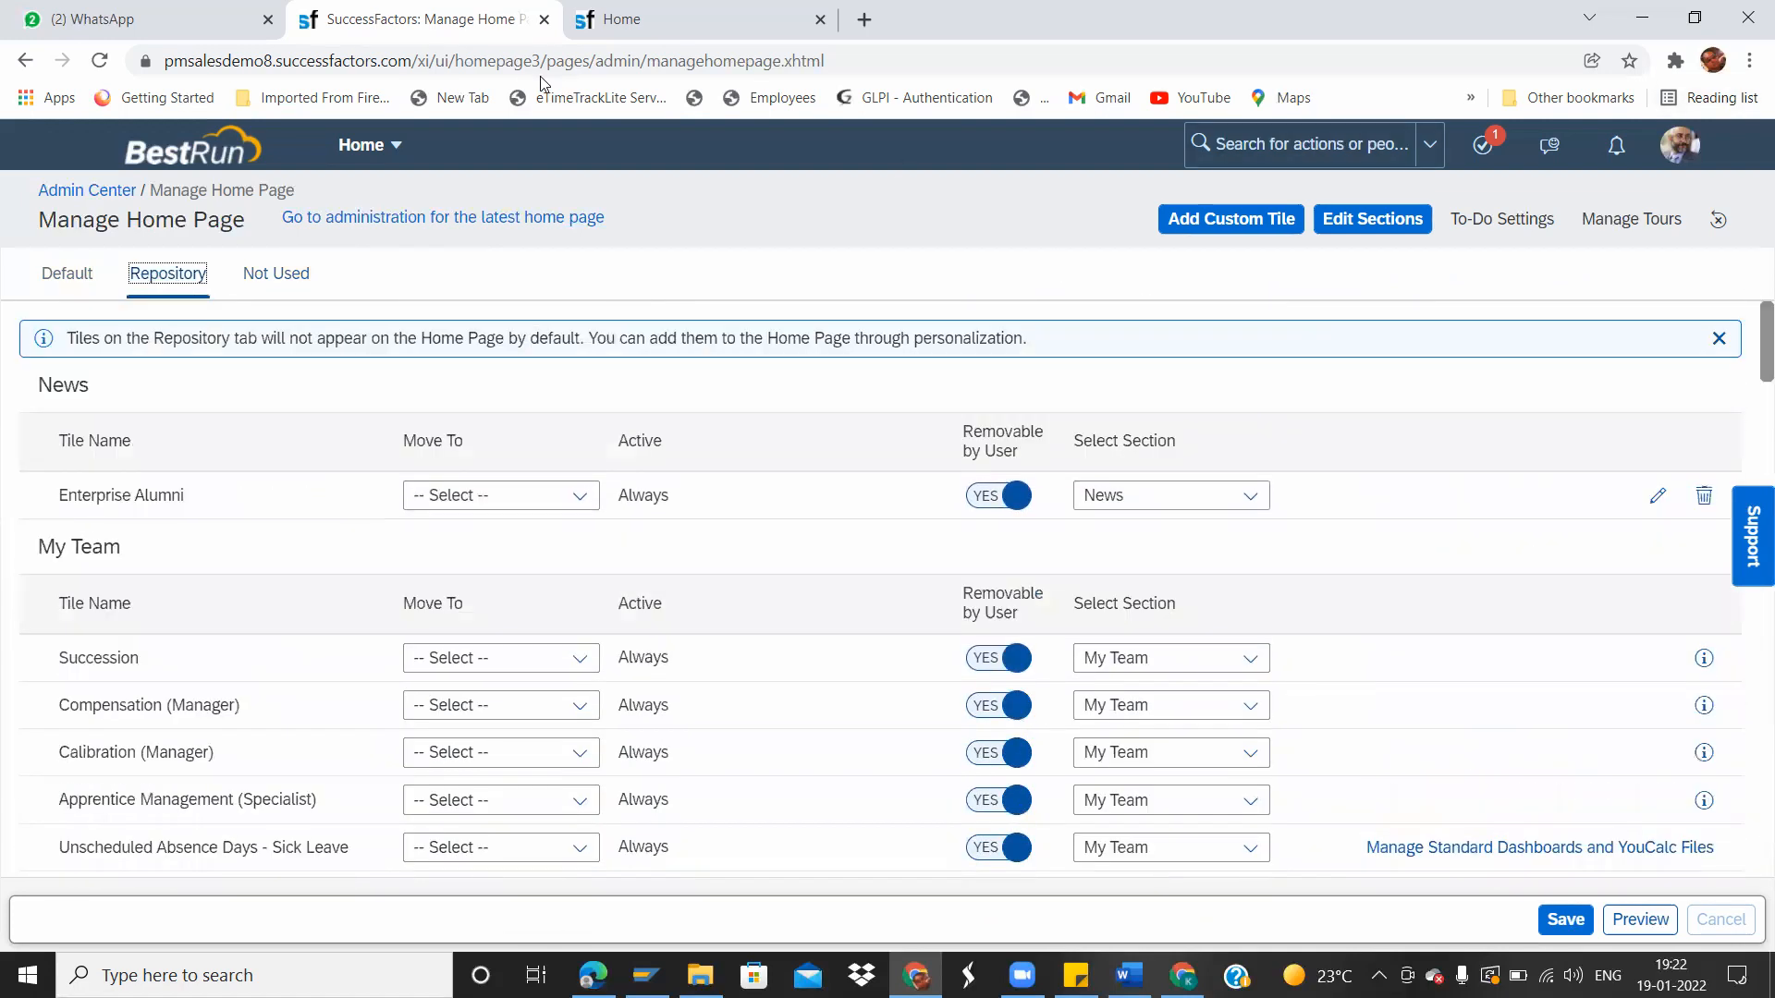
Examine the News, My Team and My Info tiles in the Default list, plus the My Mobile tile's move and section options.
click(51, 275)
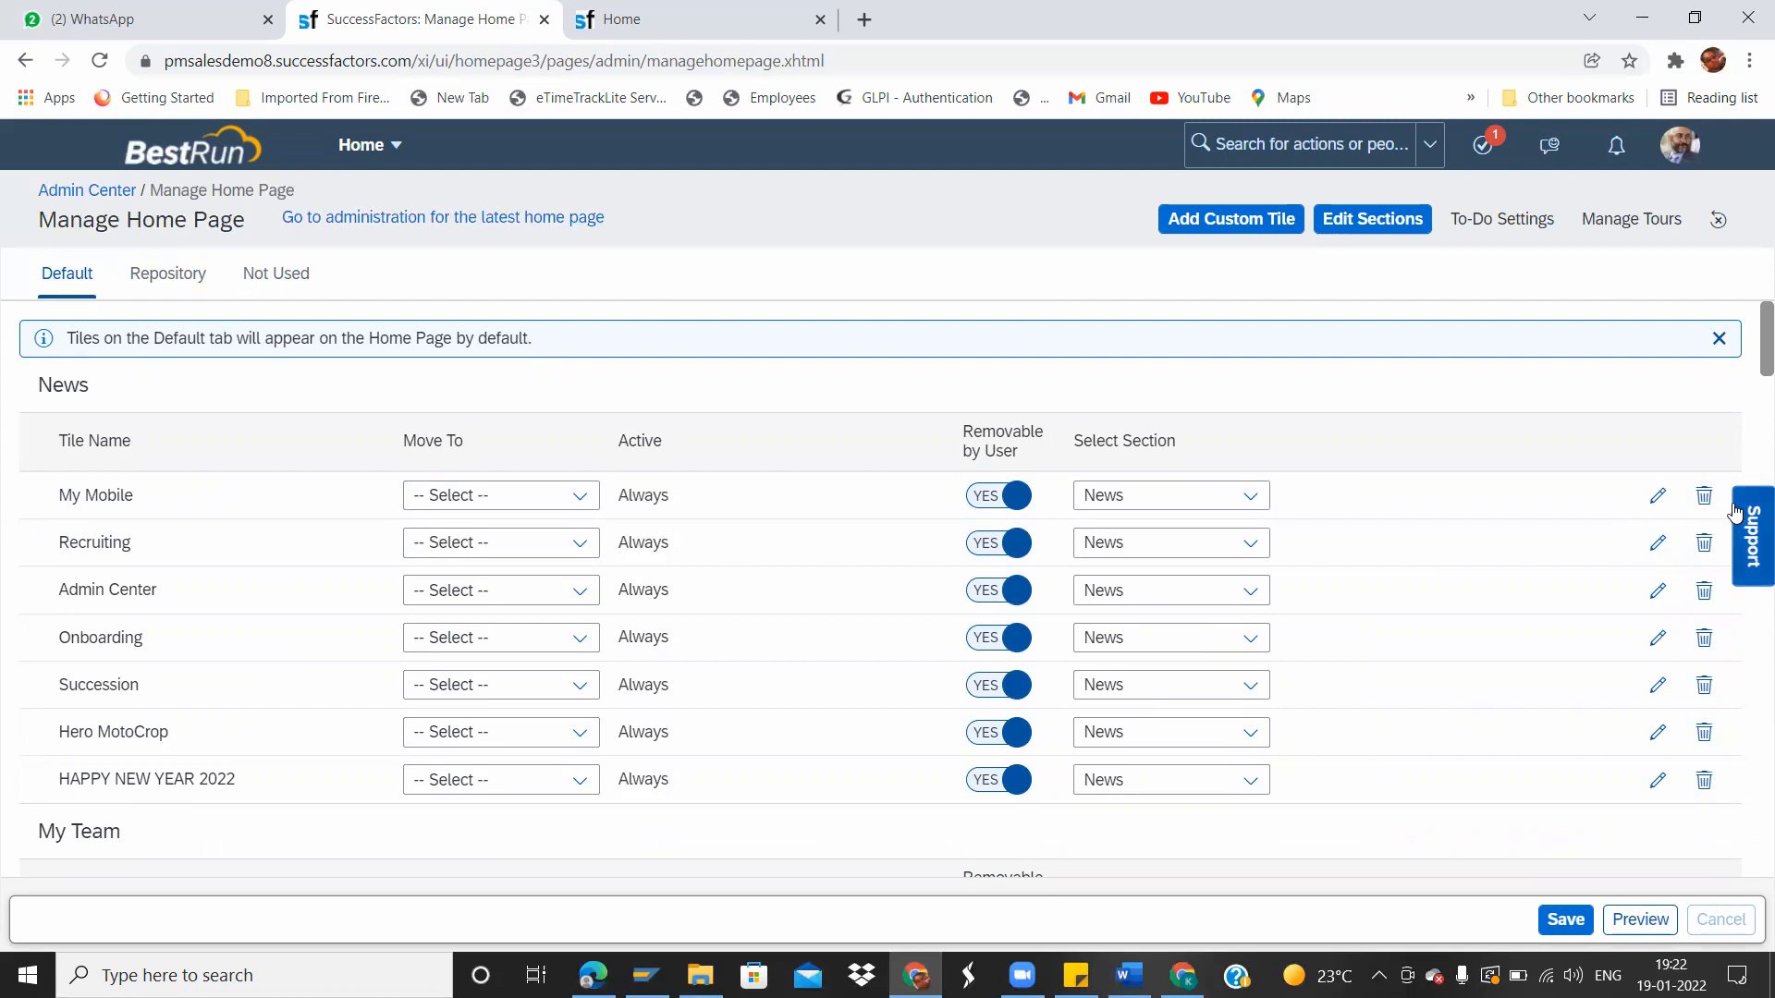
drag(1751, 347, 1751, 418)
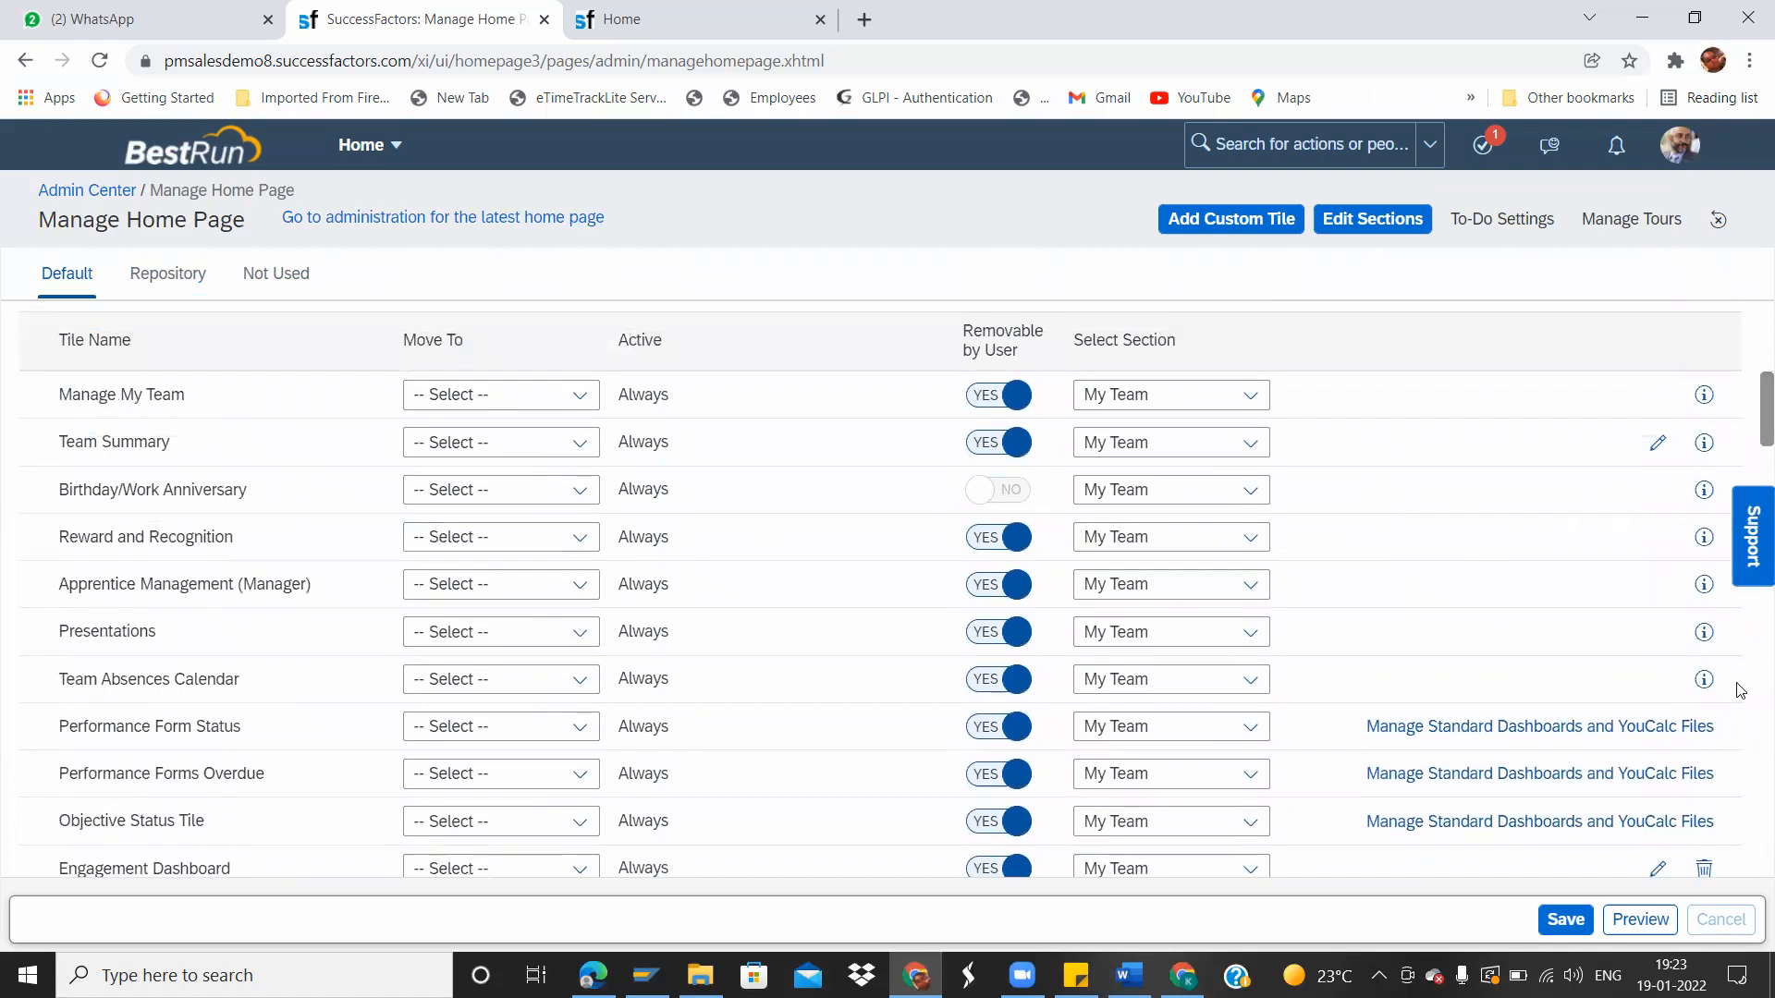
drag(1749, 453, 1748, 564)
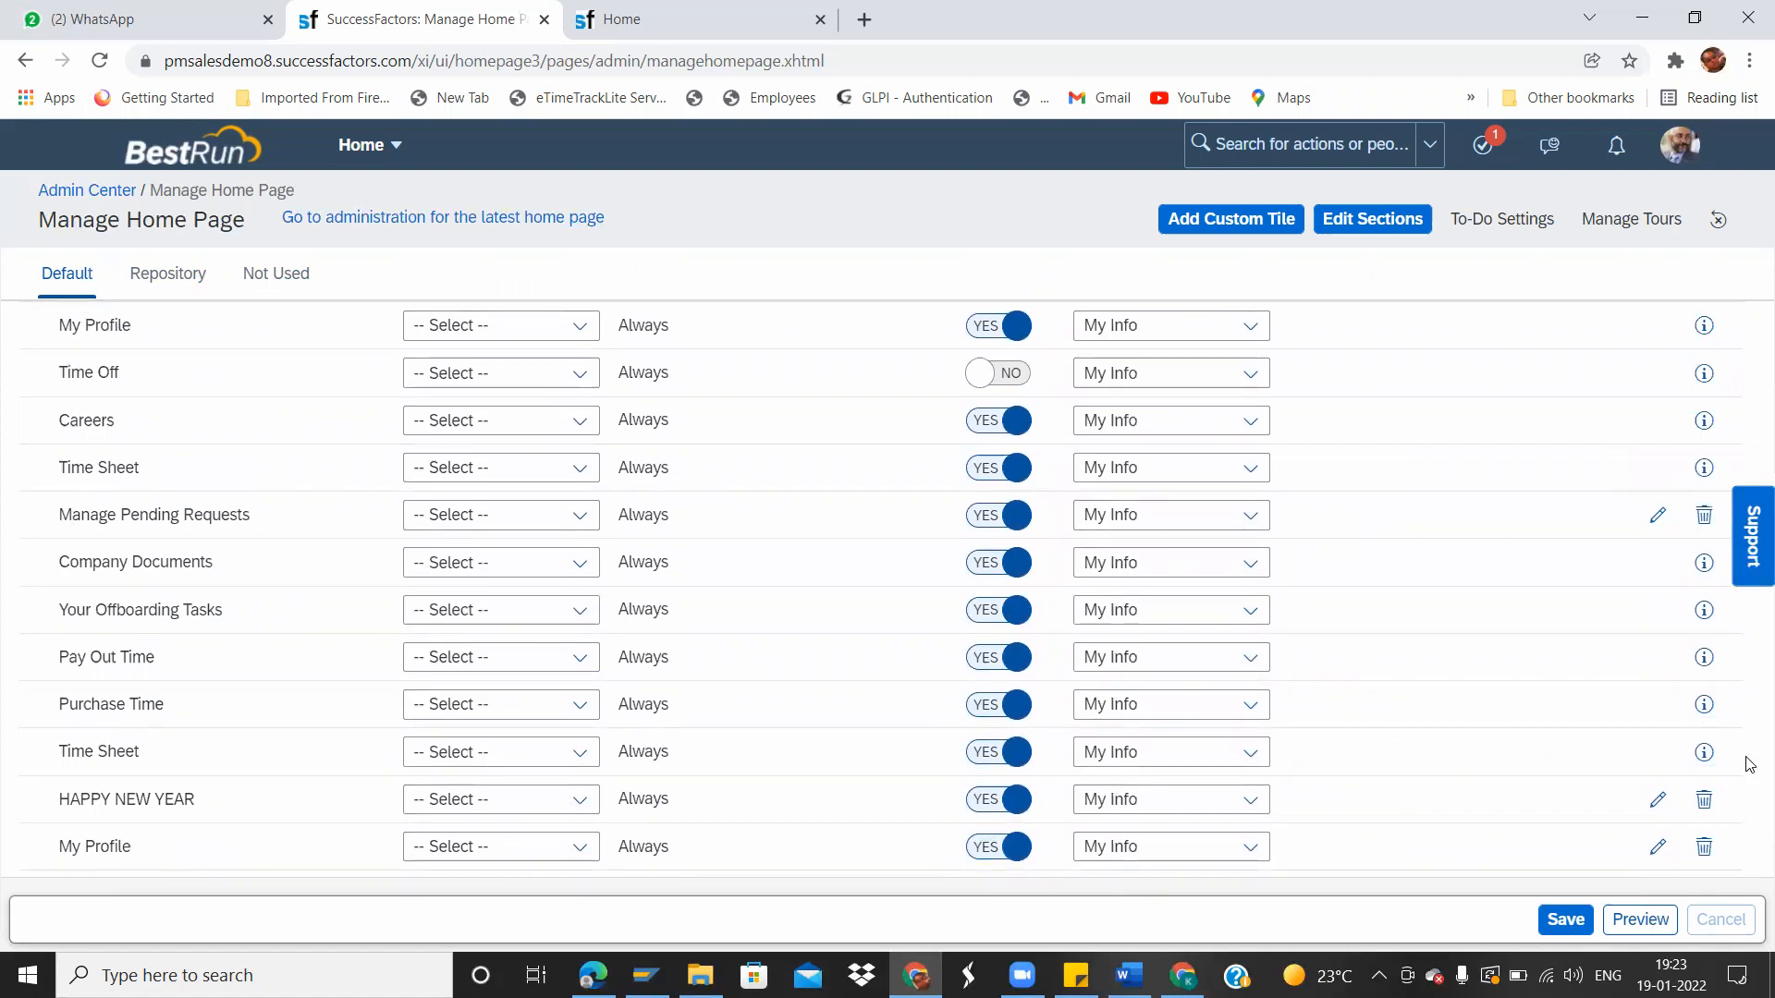
drag(1624, 440, 1532, 872)
key(Down)
key(Down)
drag(1590, 533, 1641, 97)
drag(1455, 400, 1472, 163)
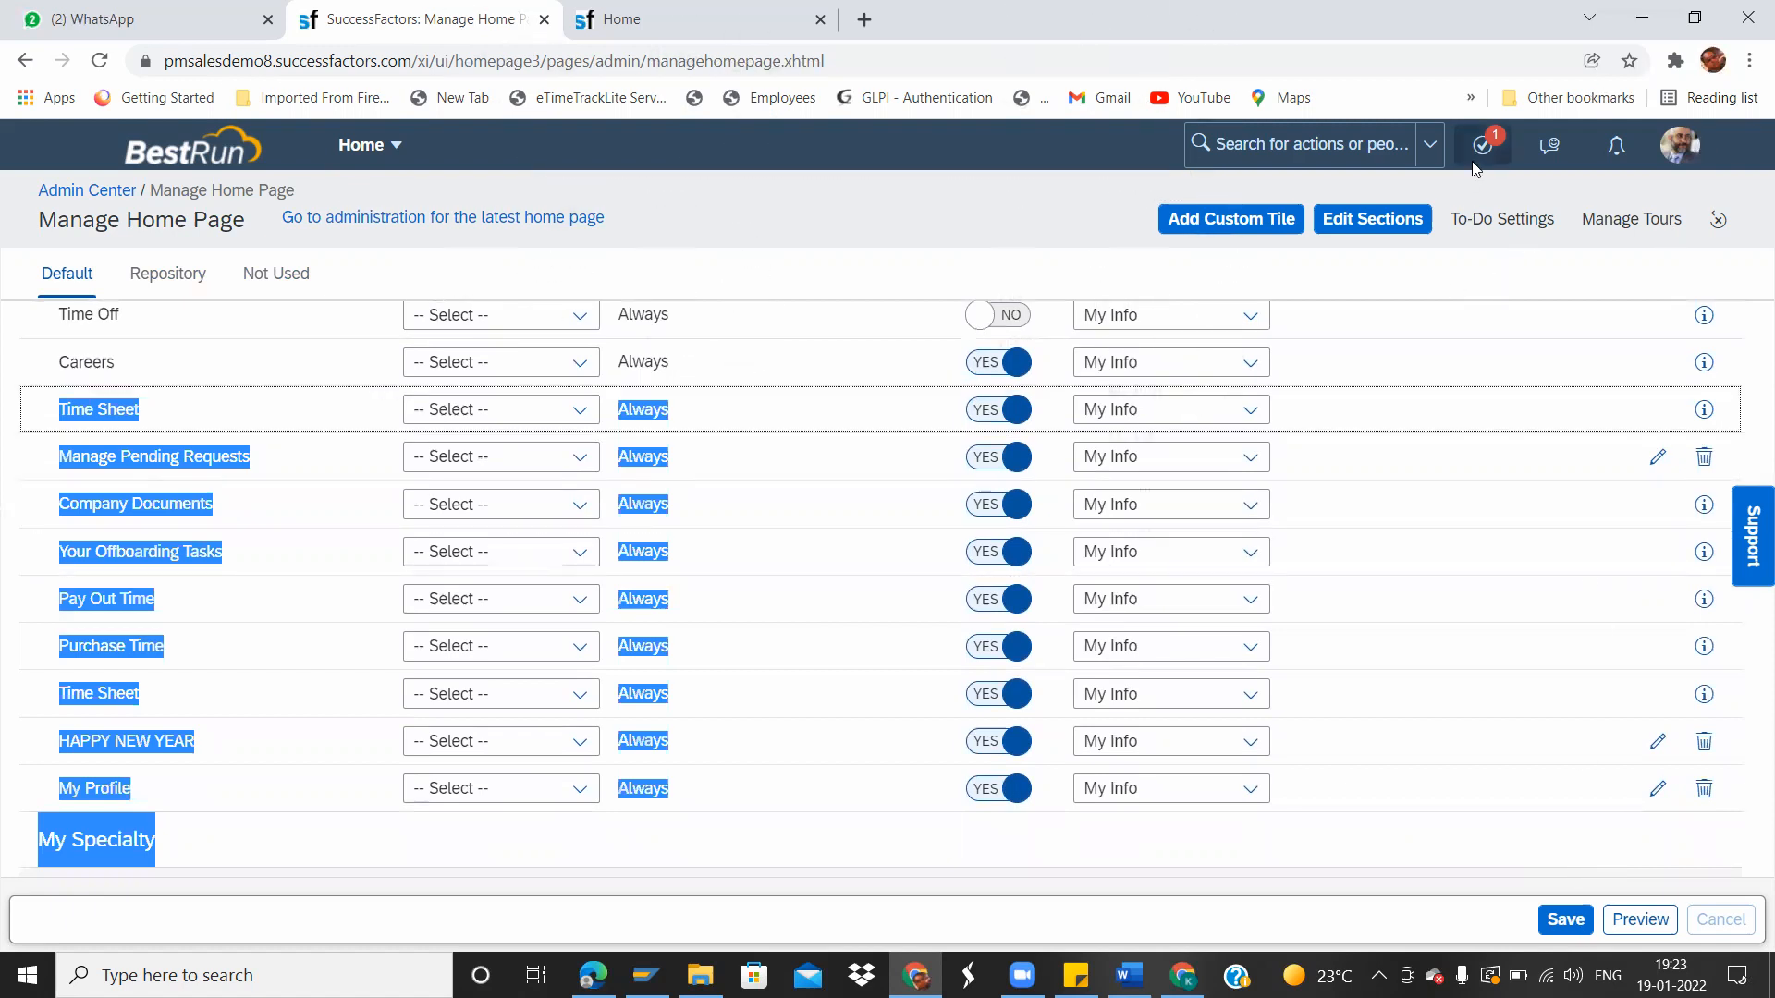
scroll(1750, 412, up, 3)
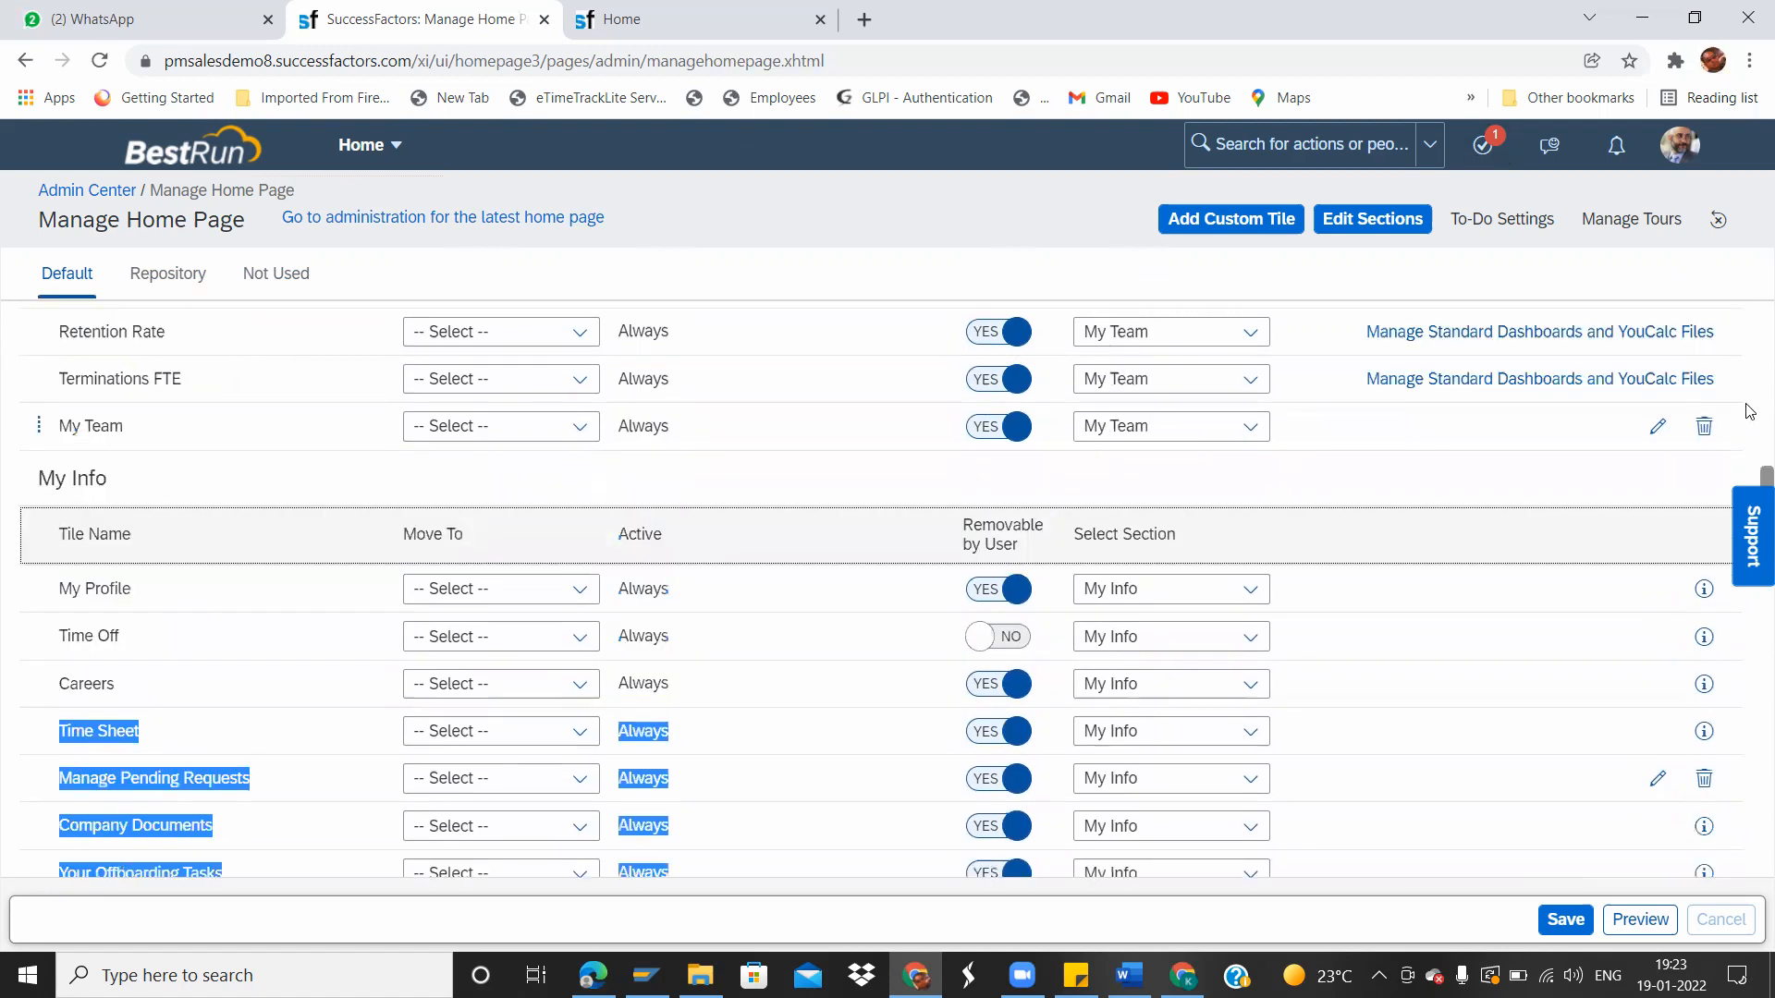
scroll(1750, 314, up, 8)
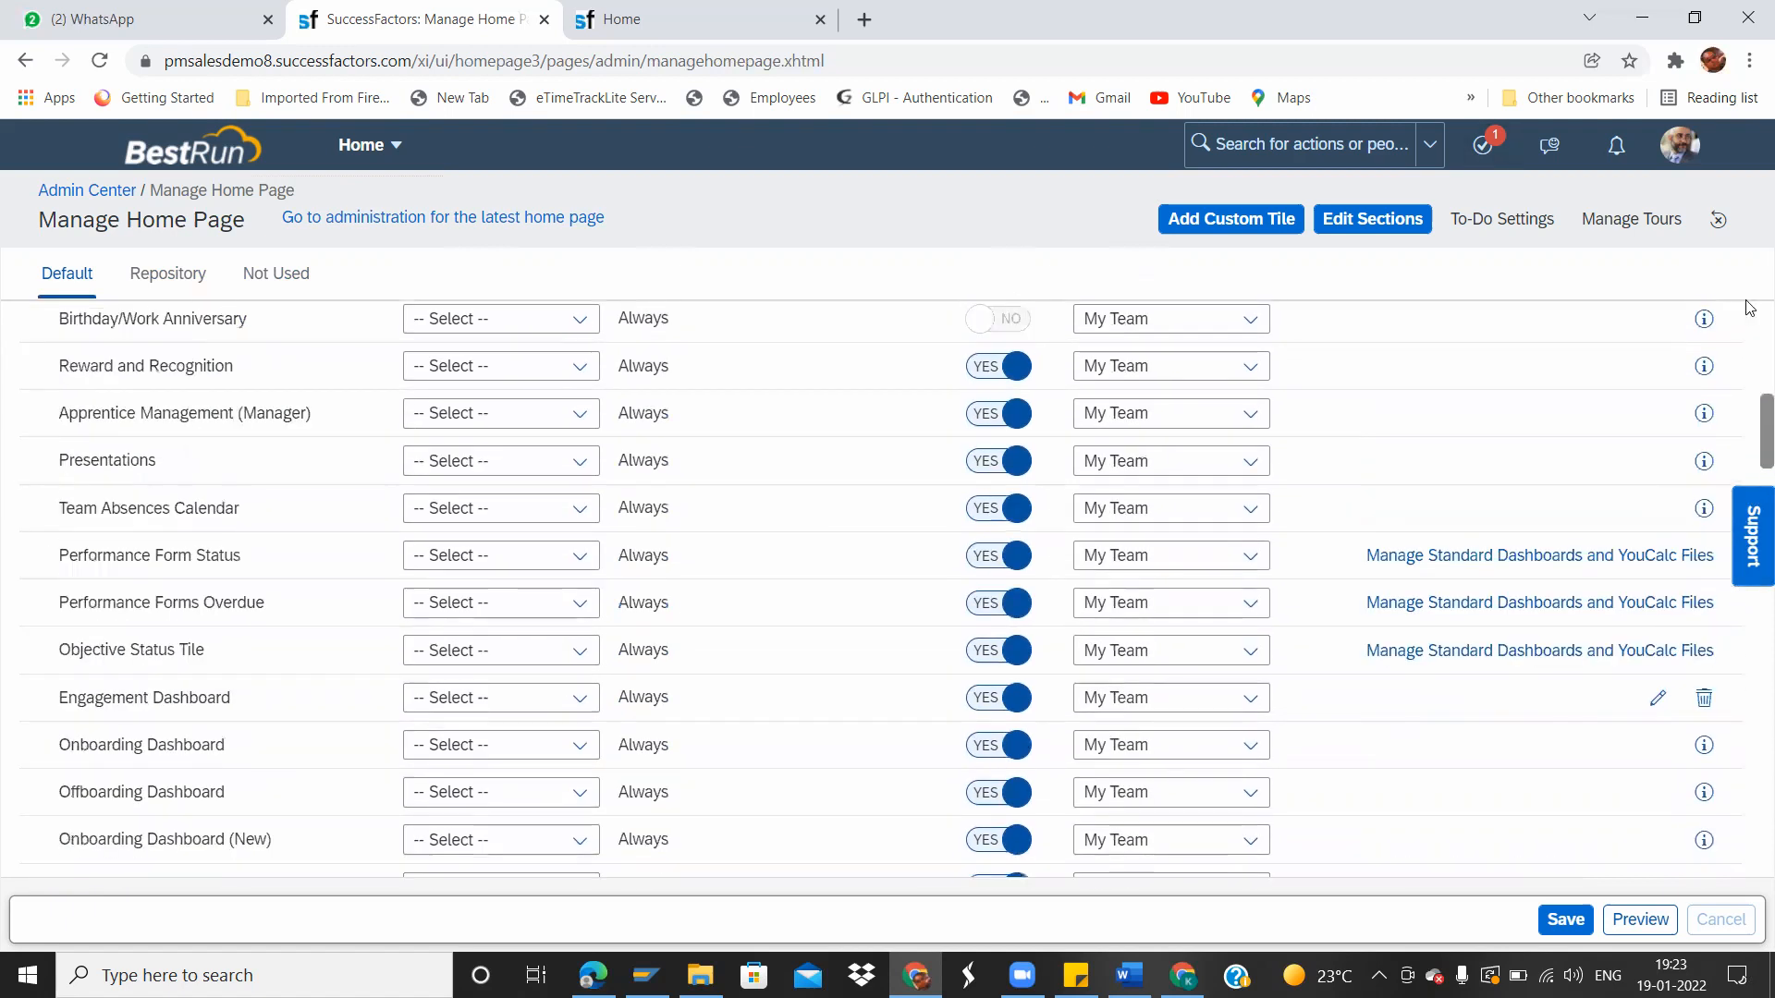
scroll(1750, 307, up, 5)
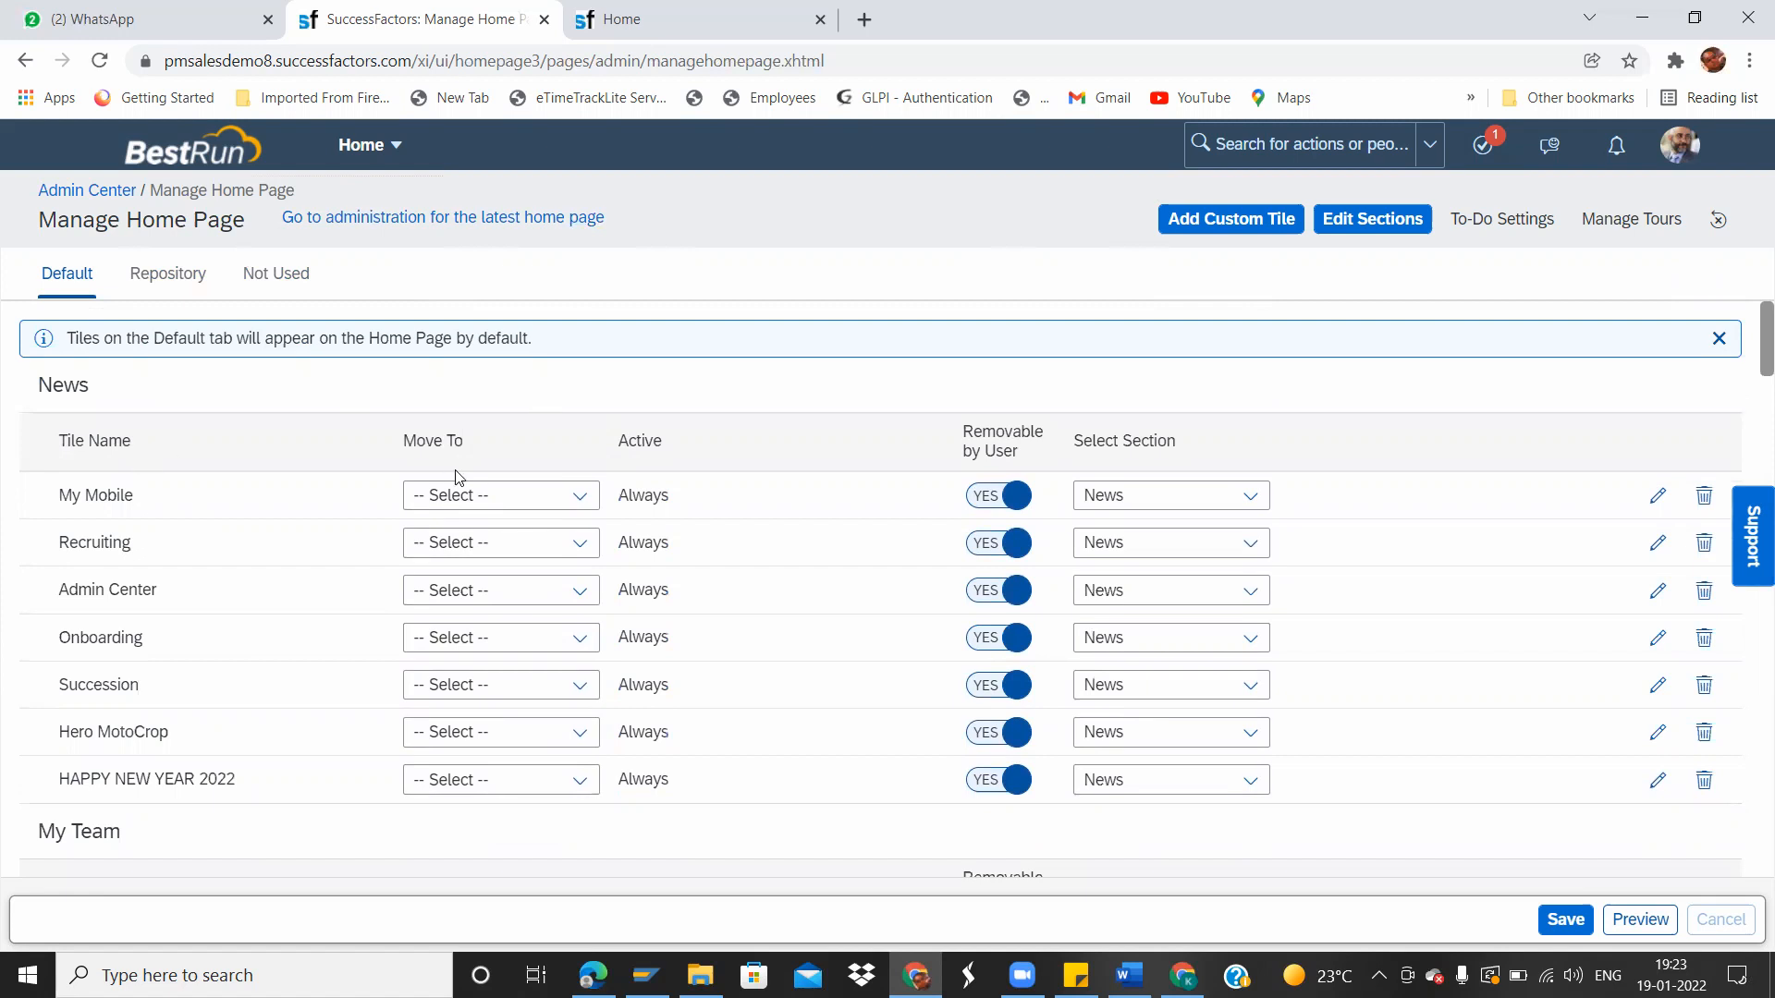
click(579, 496)
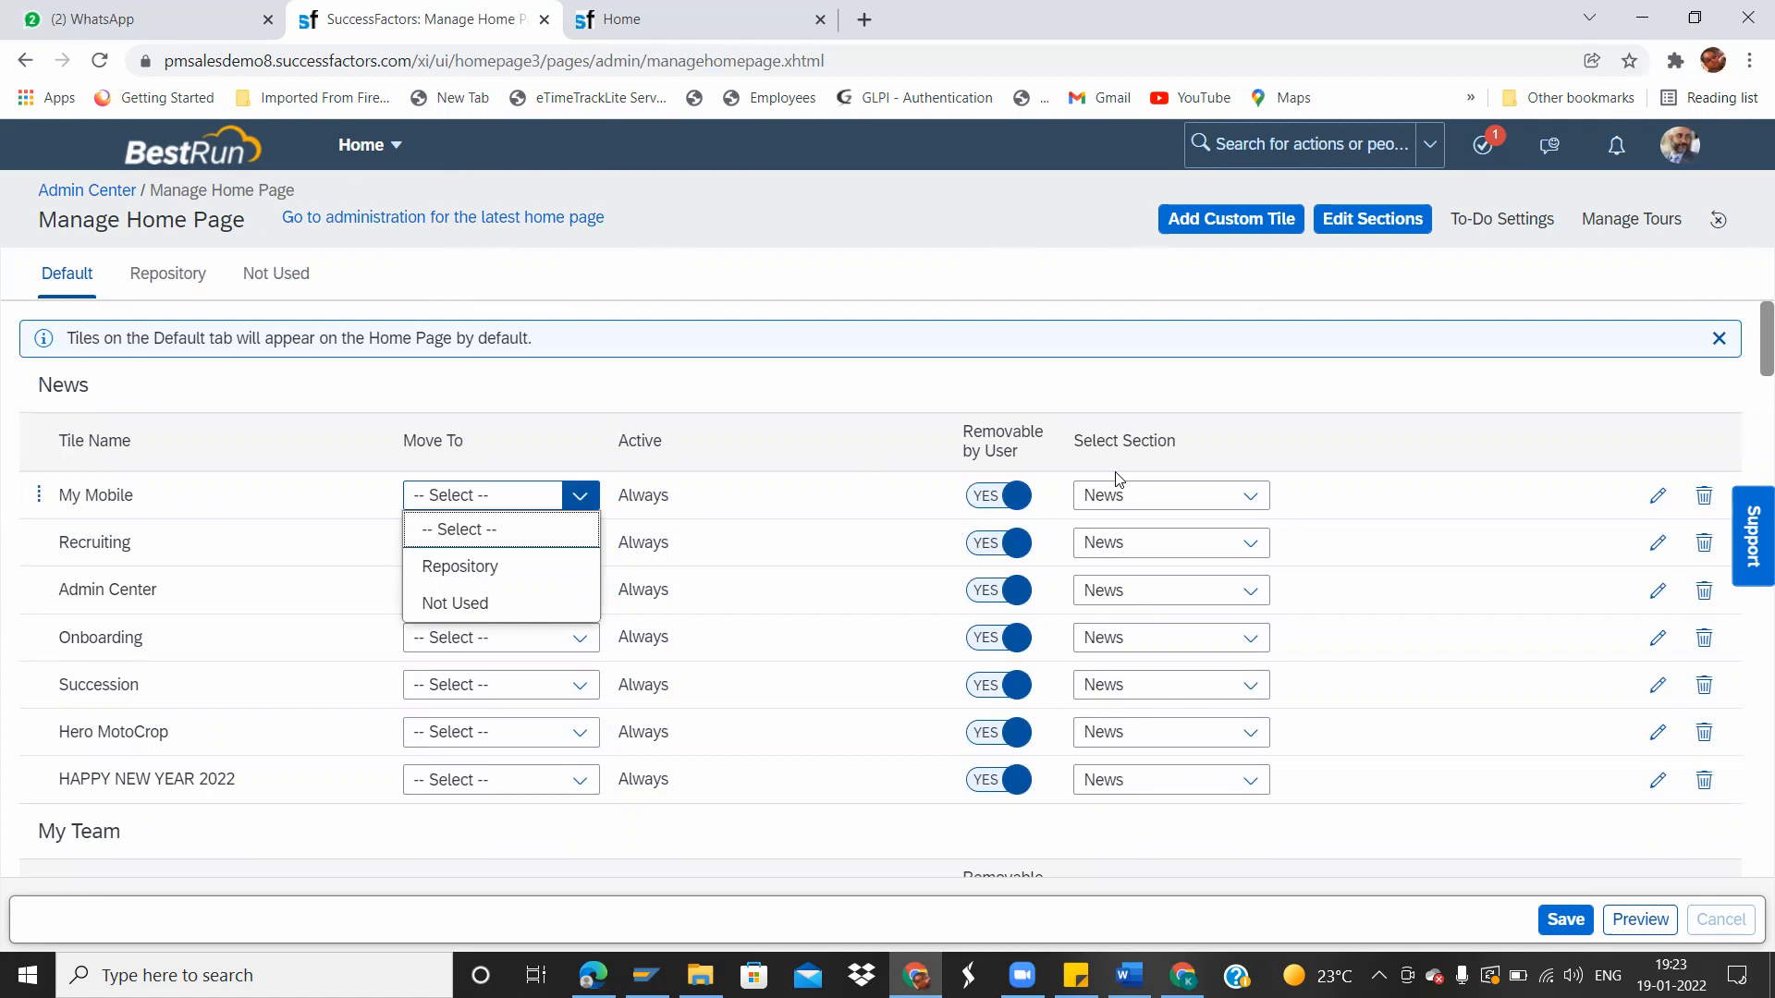
click(1174, 465)
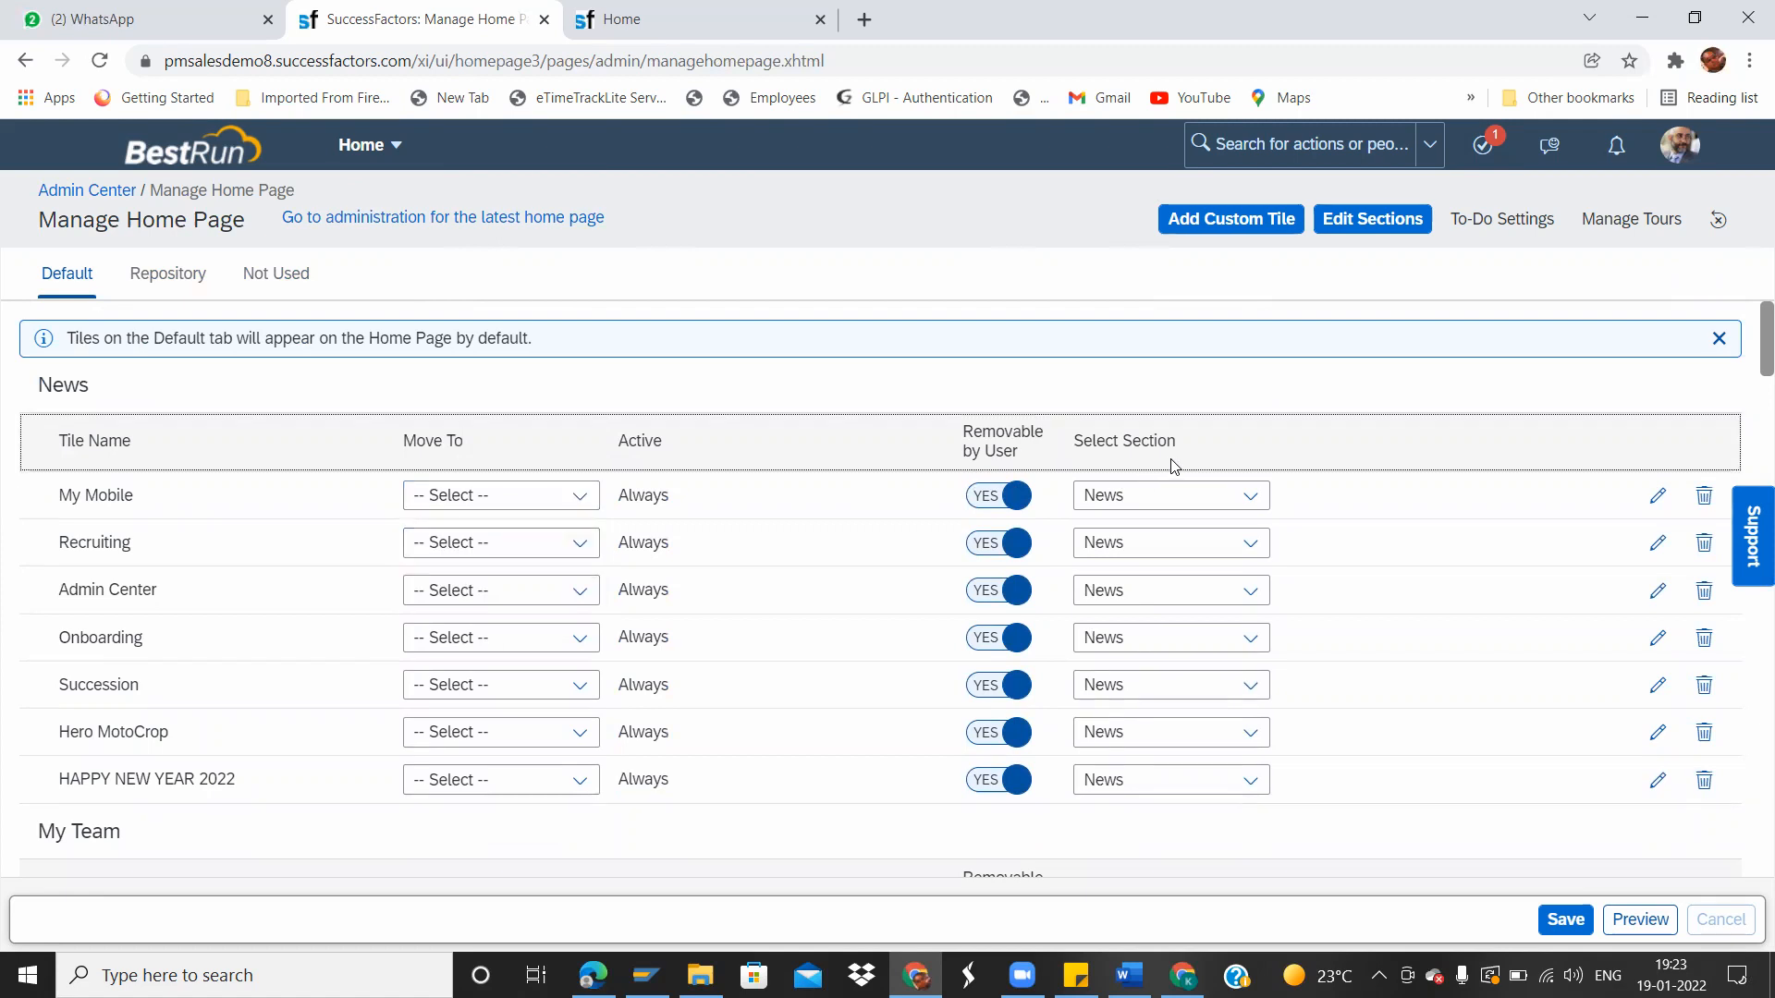
click(1243, 497)
click(1285, 425)
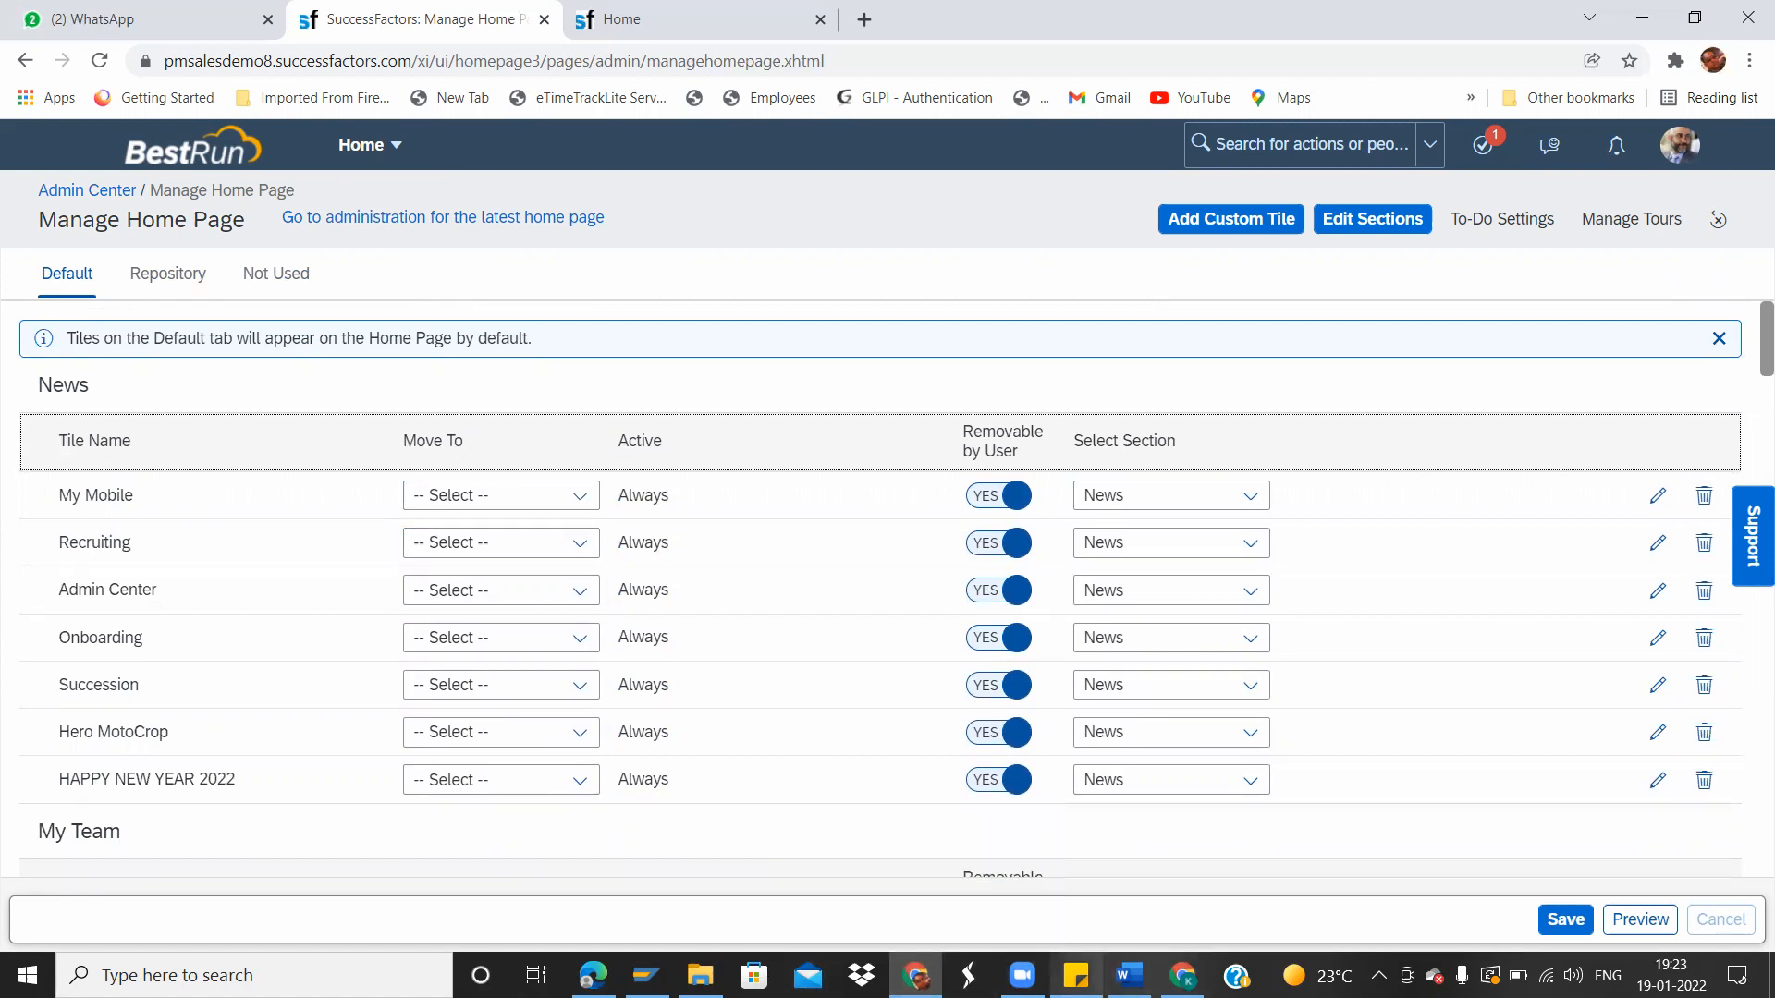
Switch to Word and write "Welcome Tile for USA Employees only" in a blank document.
click(1129, 976)
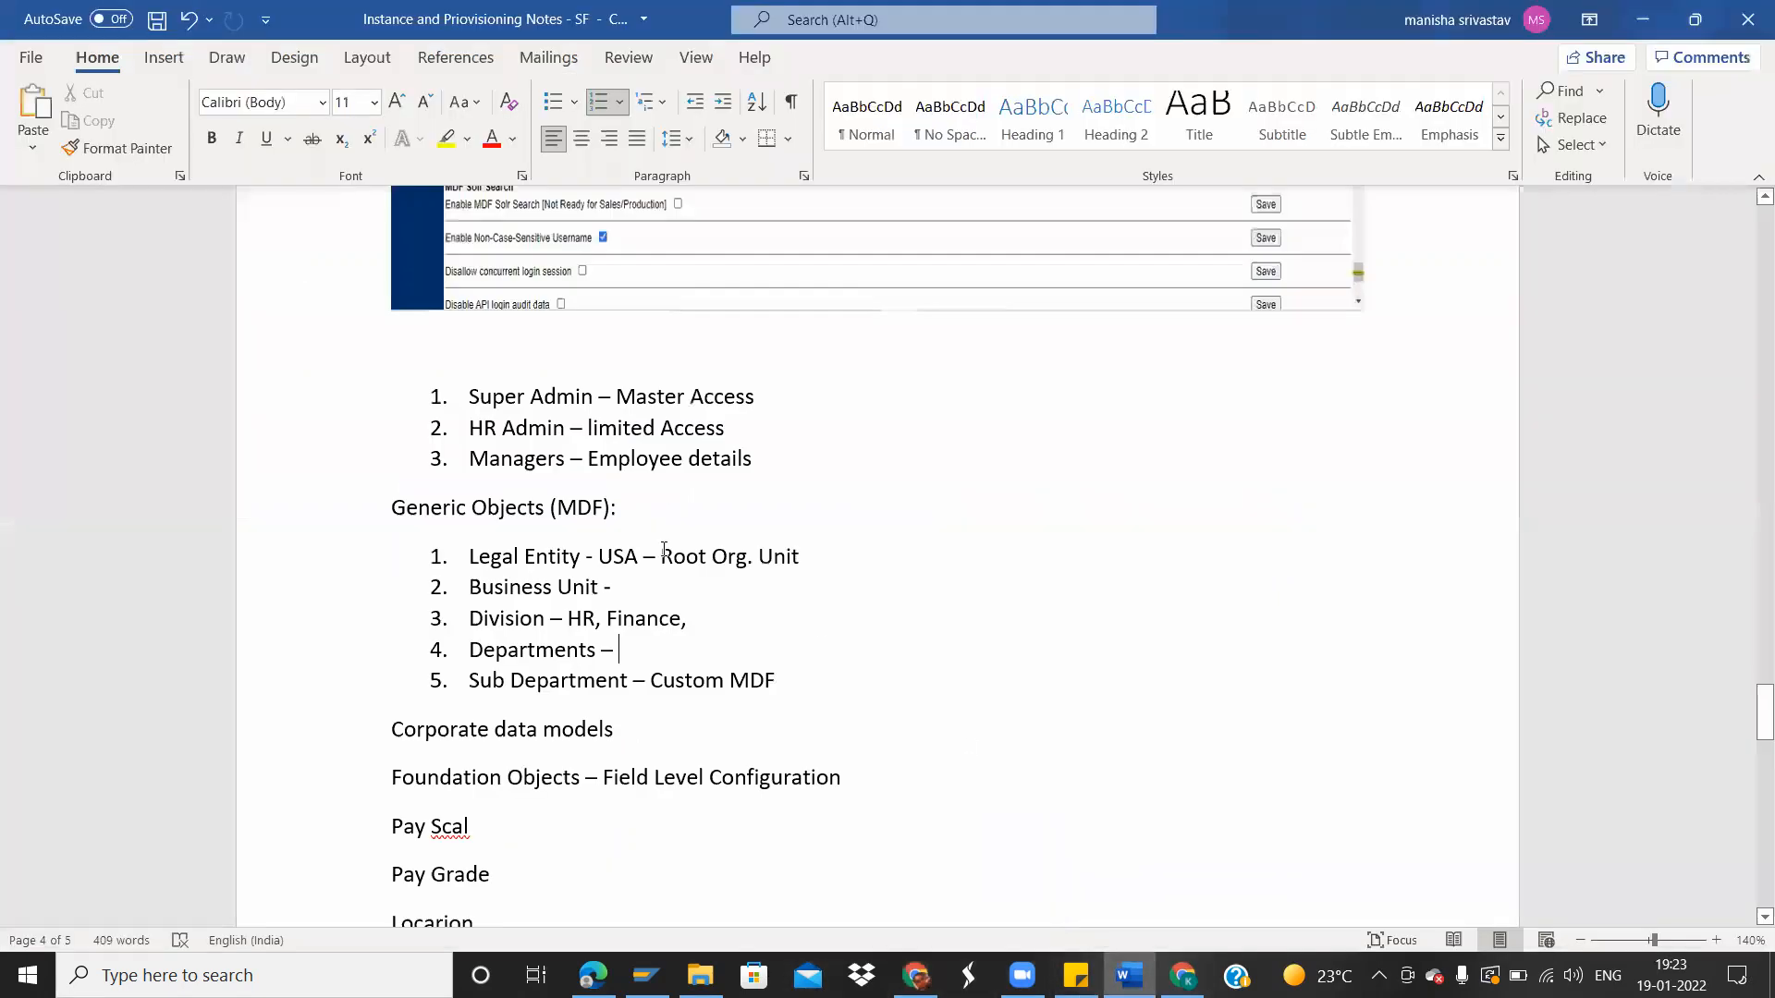
key(ctrl+n)
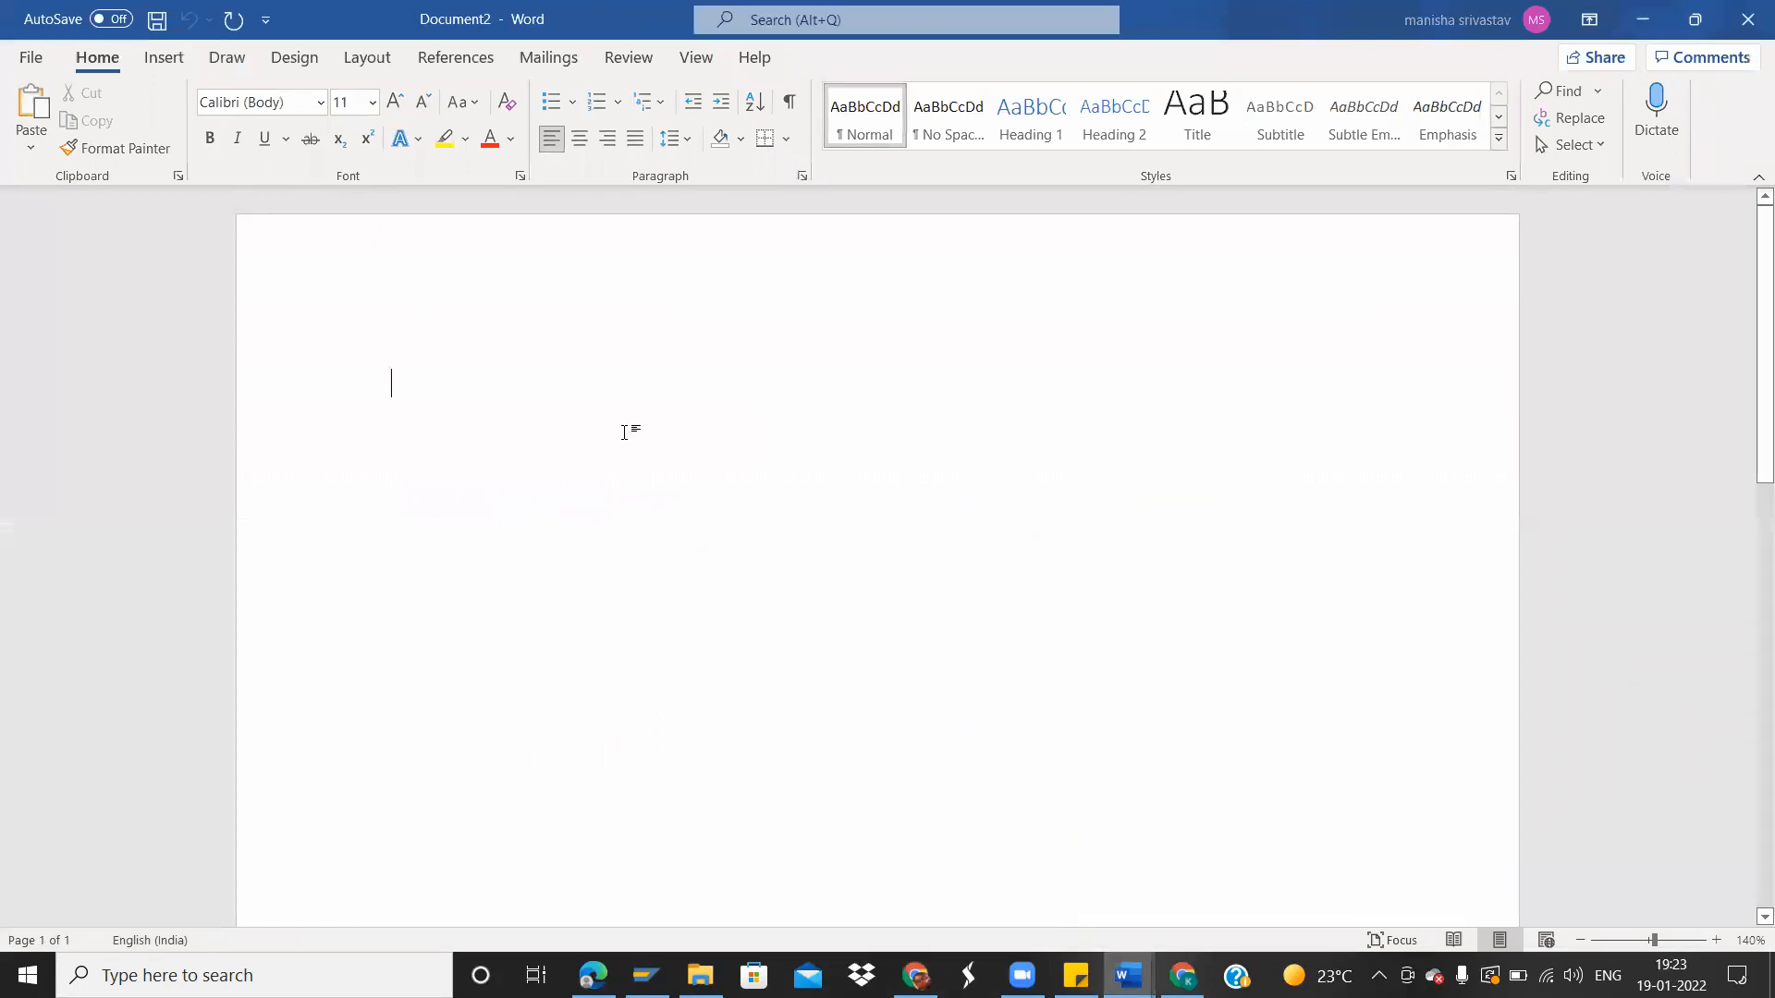
click(1747, 19)
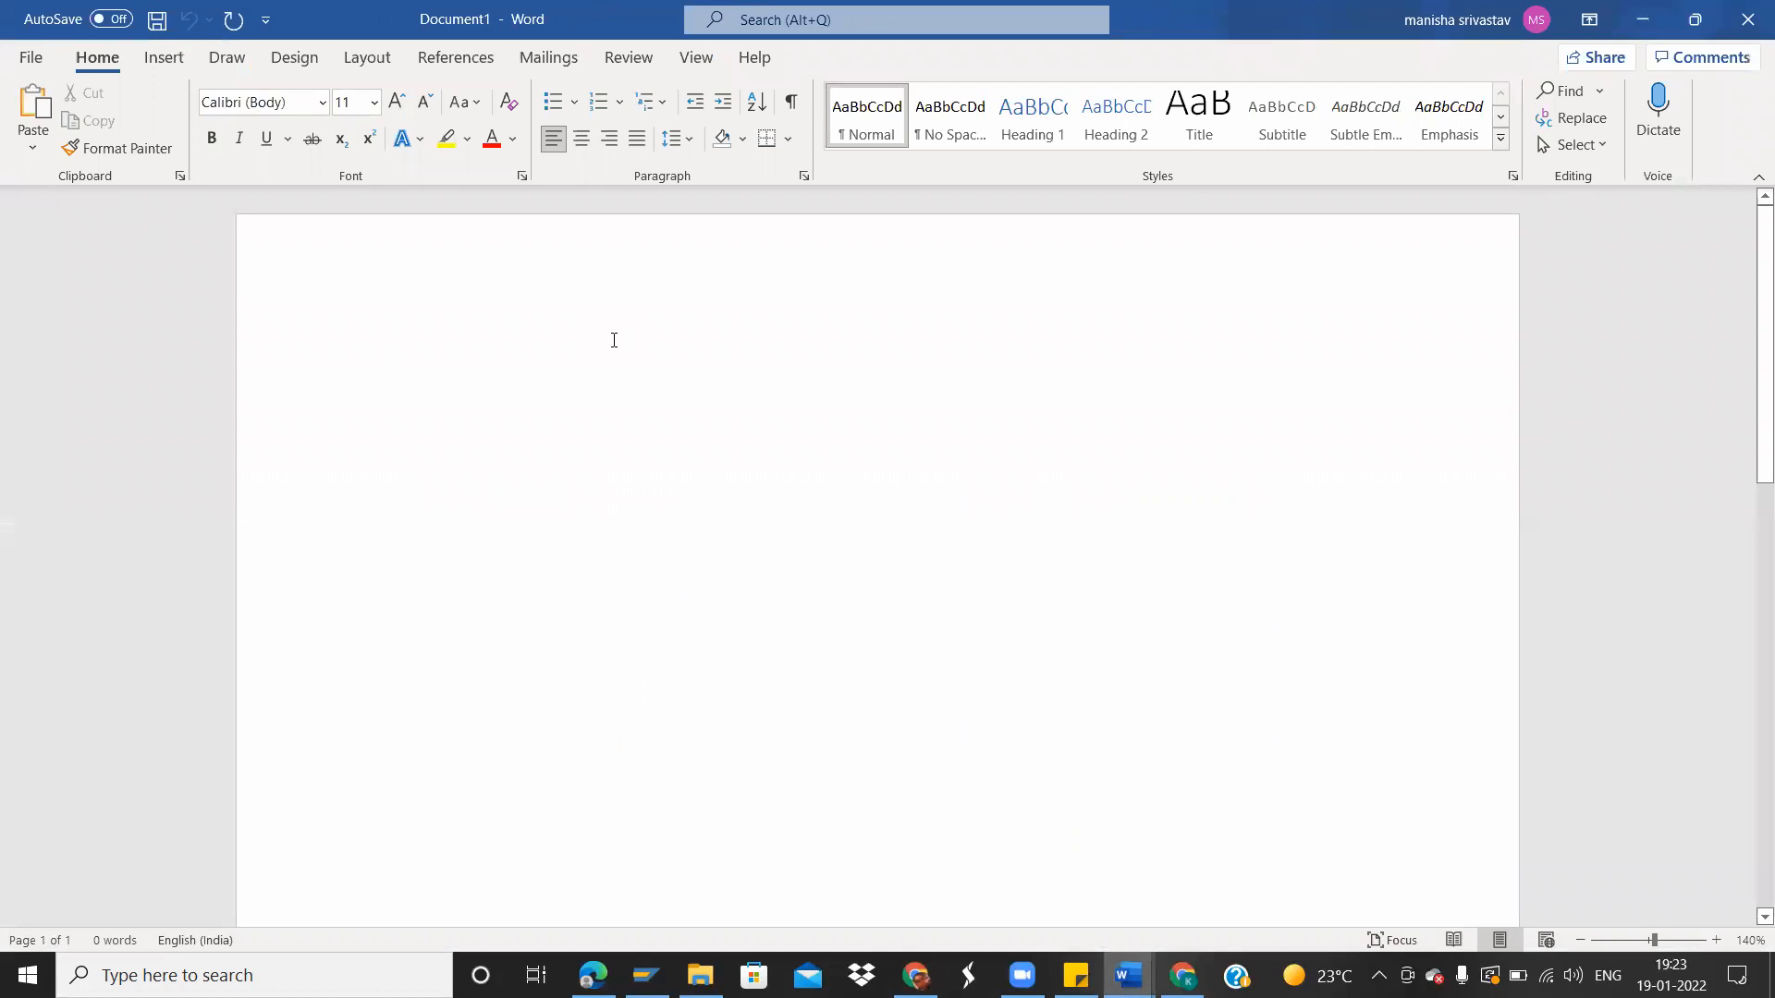
text(Welcome Tile for USA Employees only)
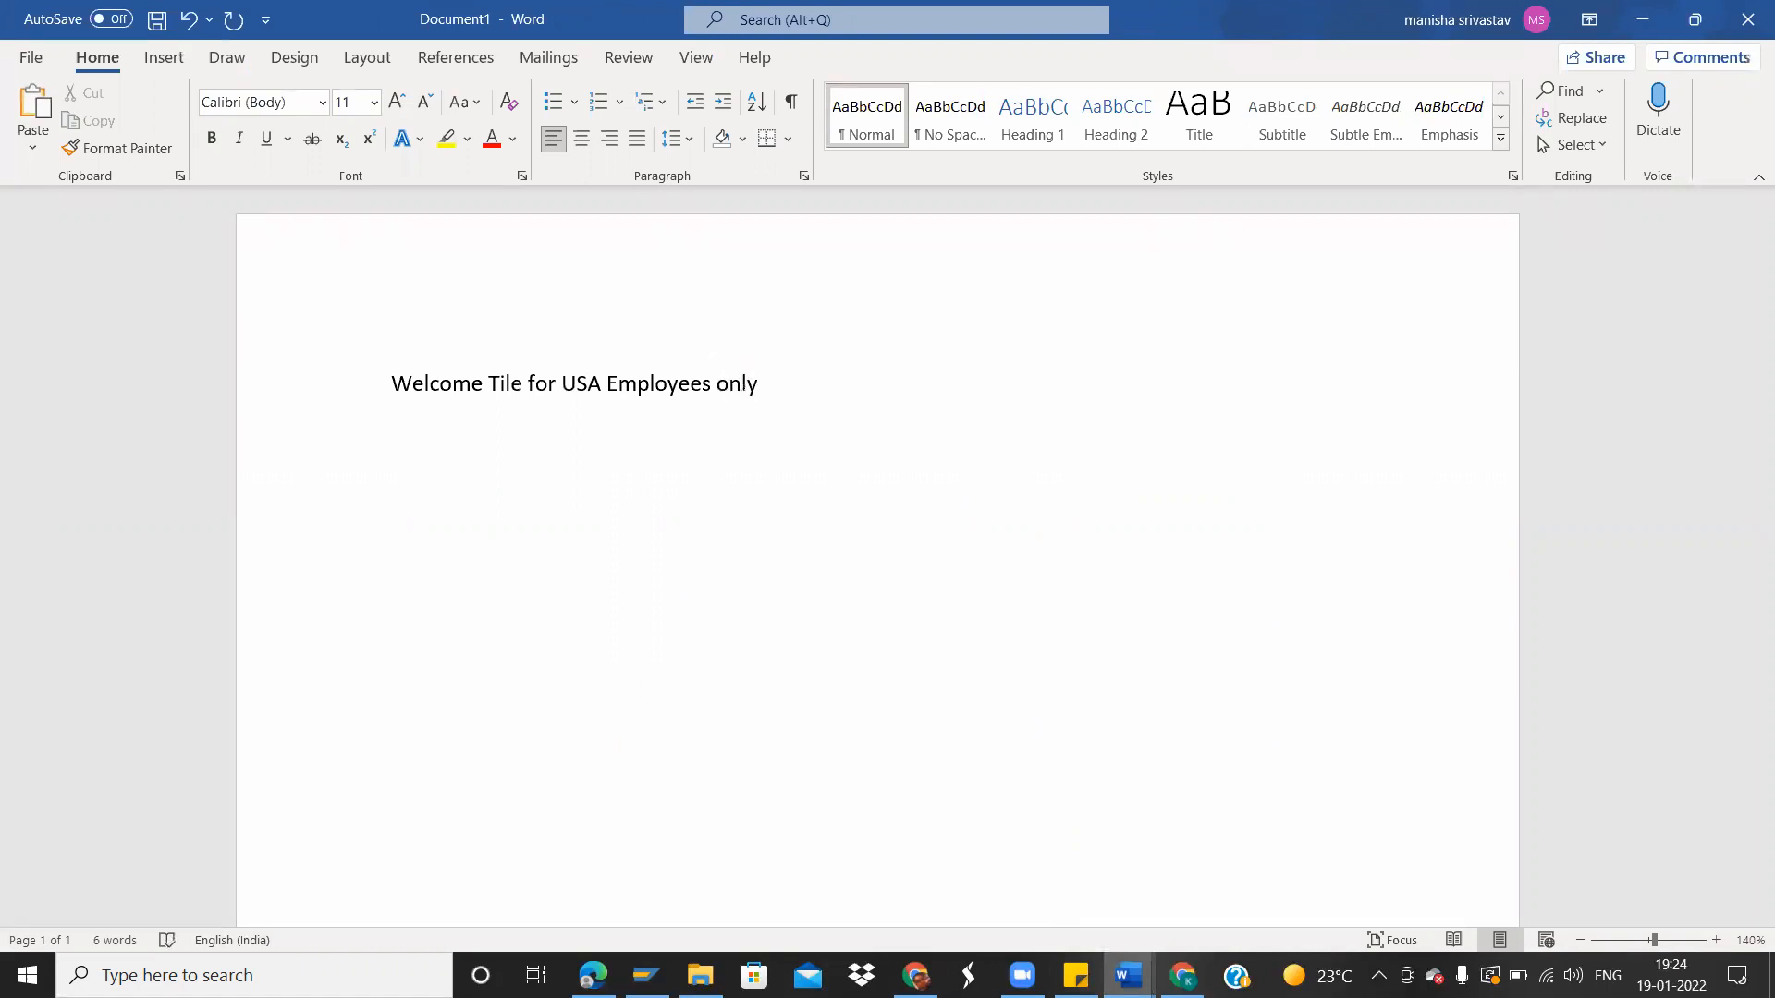
Extend the note with a right arrow followed by "USA Employees can only able to see??".
text( --)
text(>)
text( USA Empl)
text(oyees)
text( can)
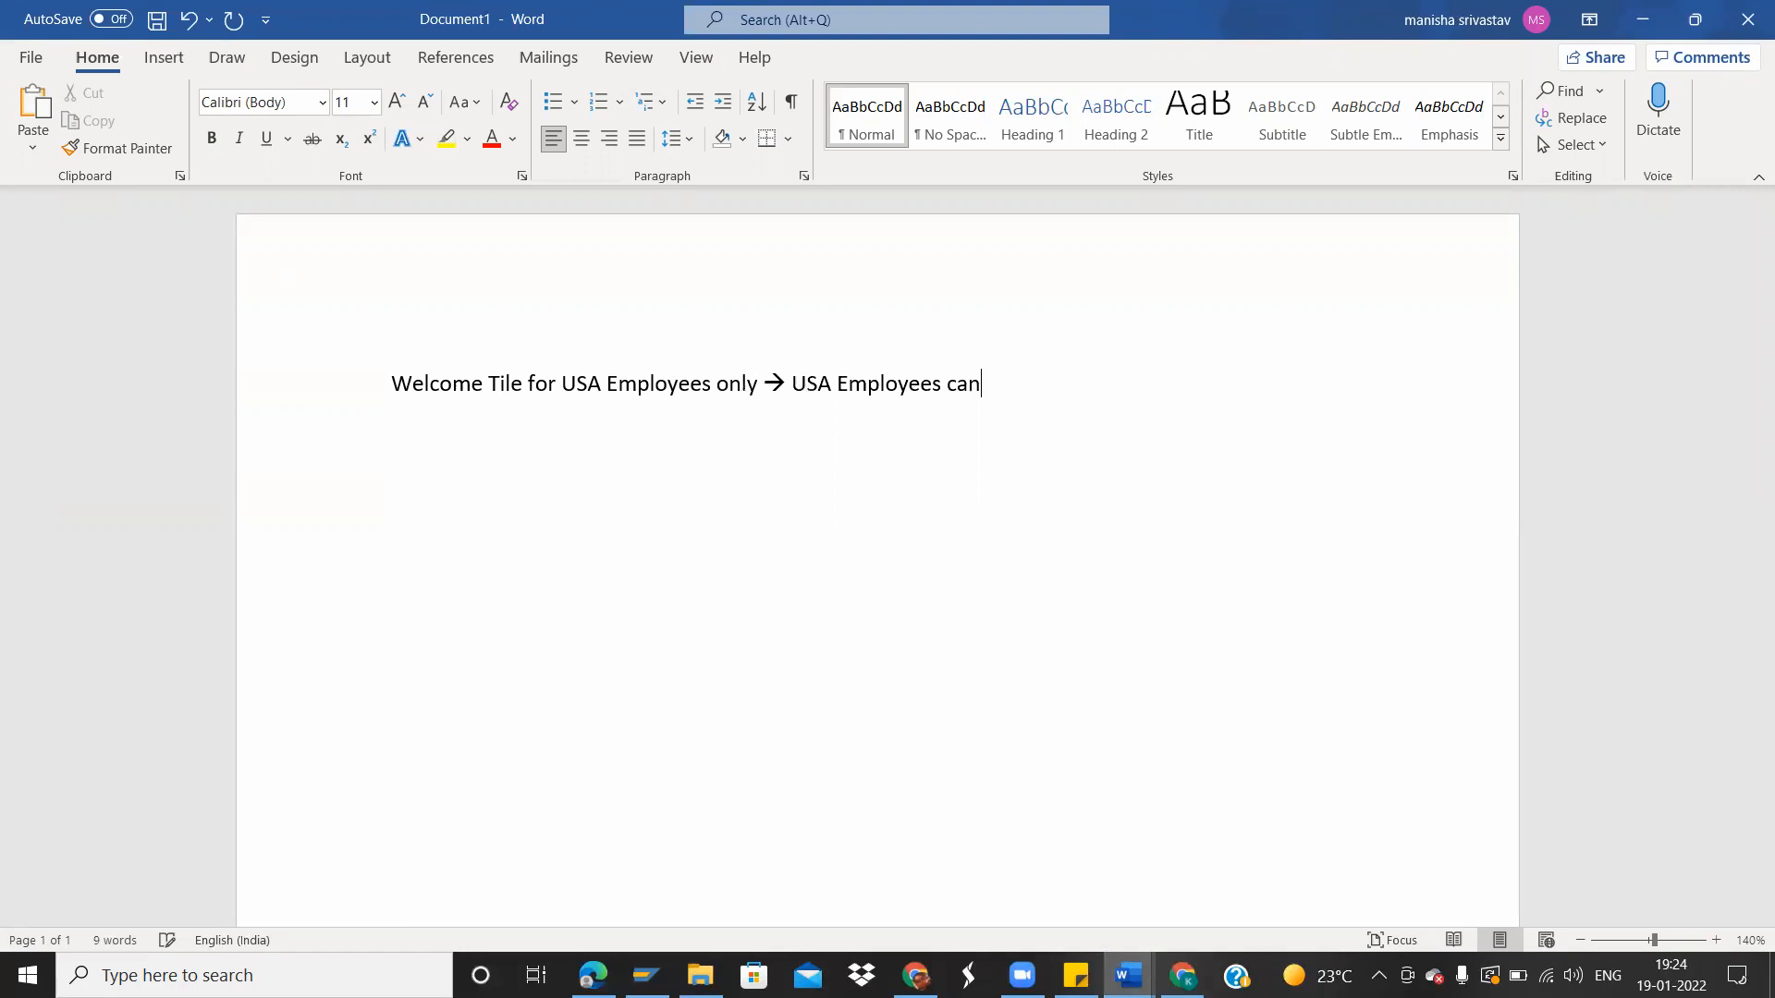
text( only able)
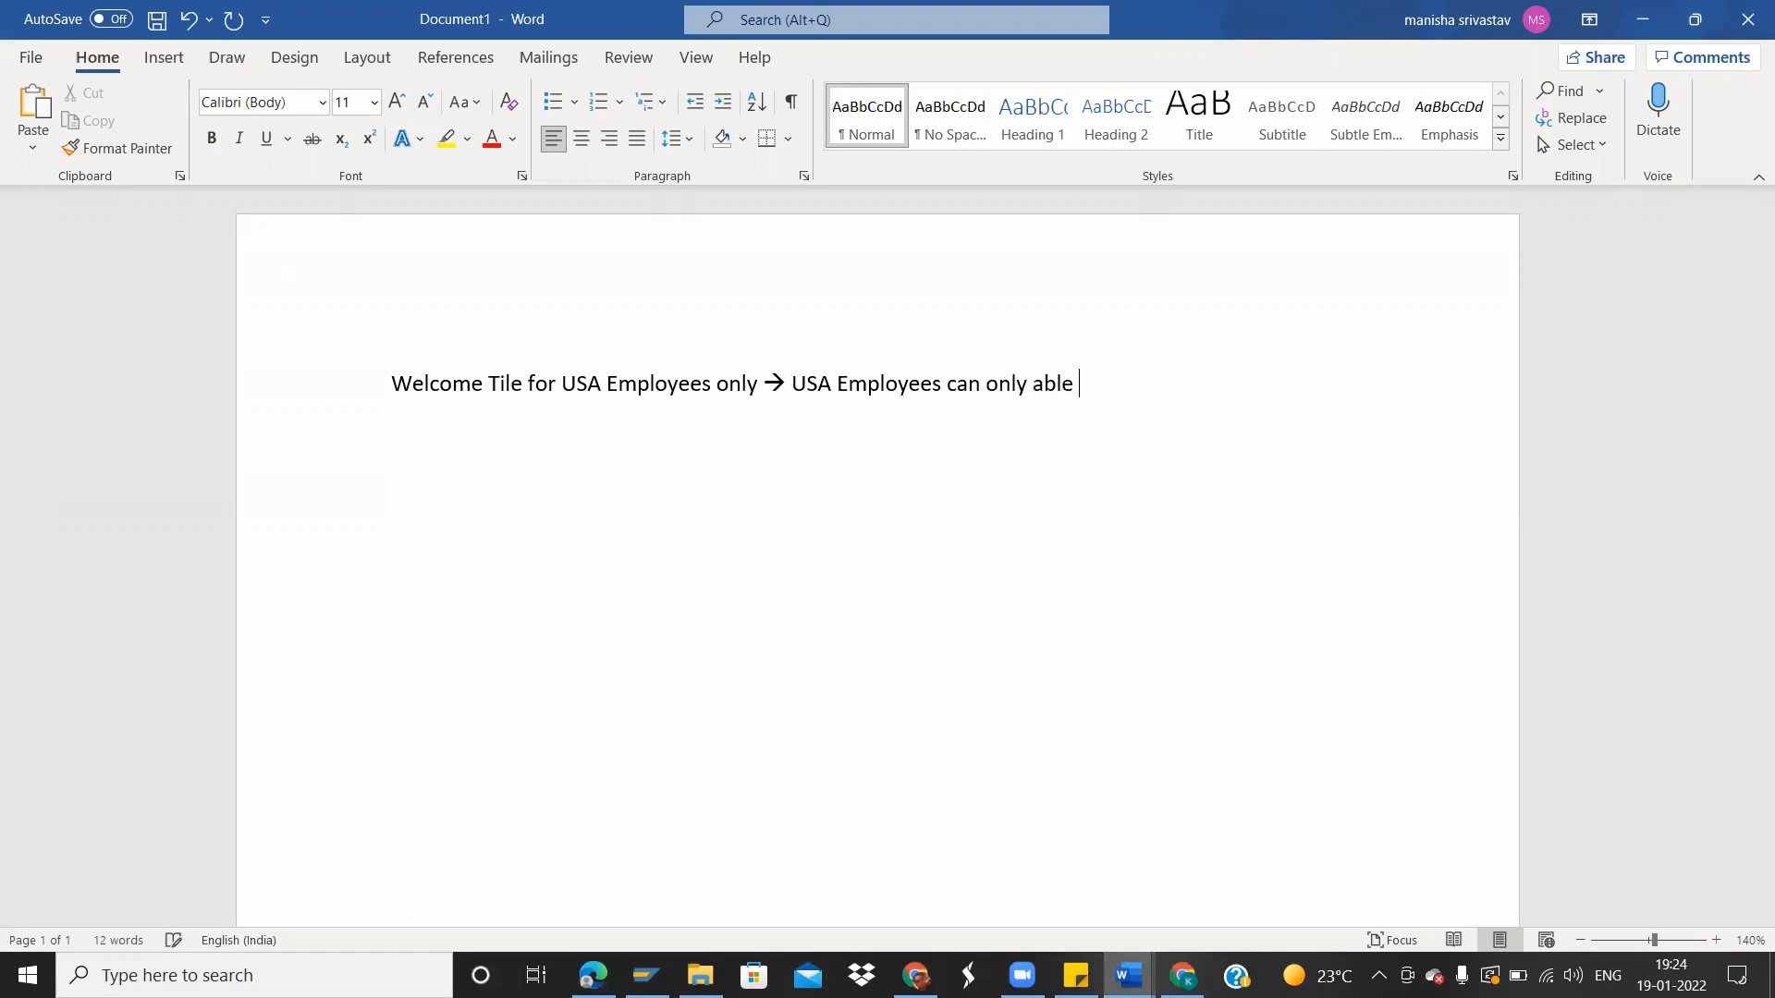
text( to see??)
key(alt+Tab)
key(alt+Tab)
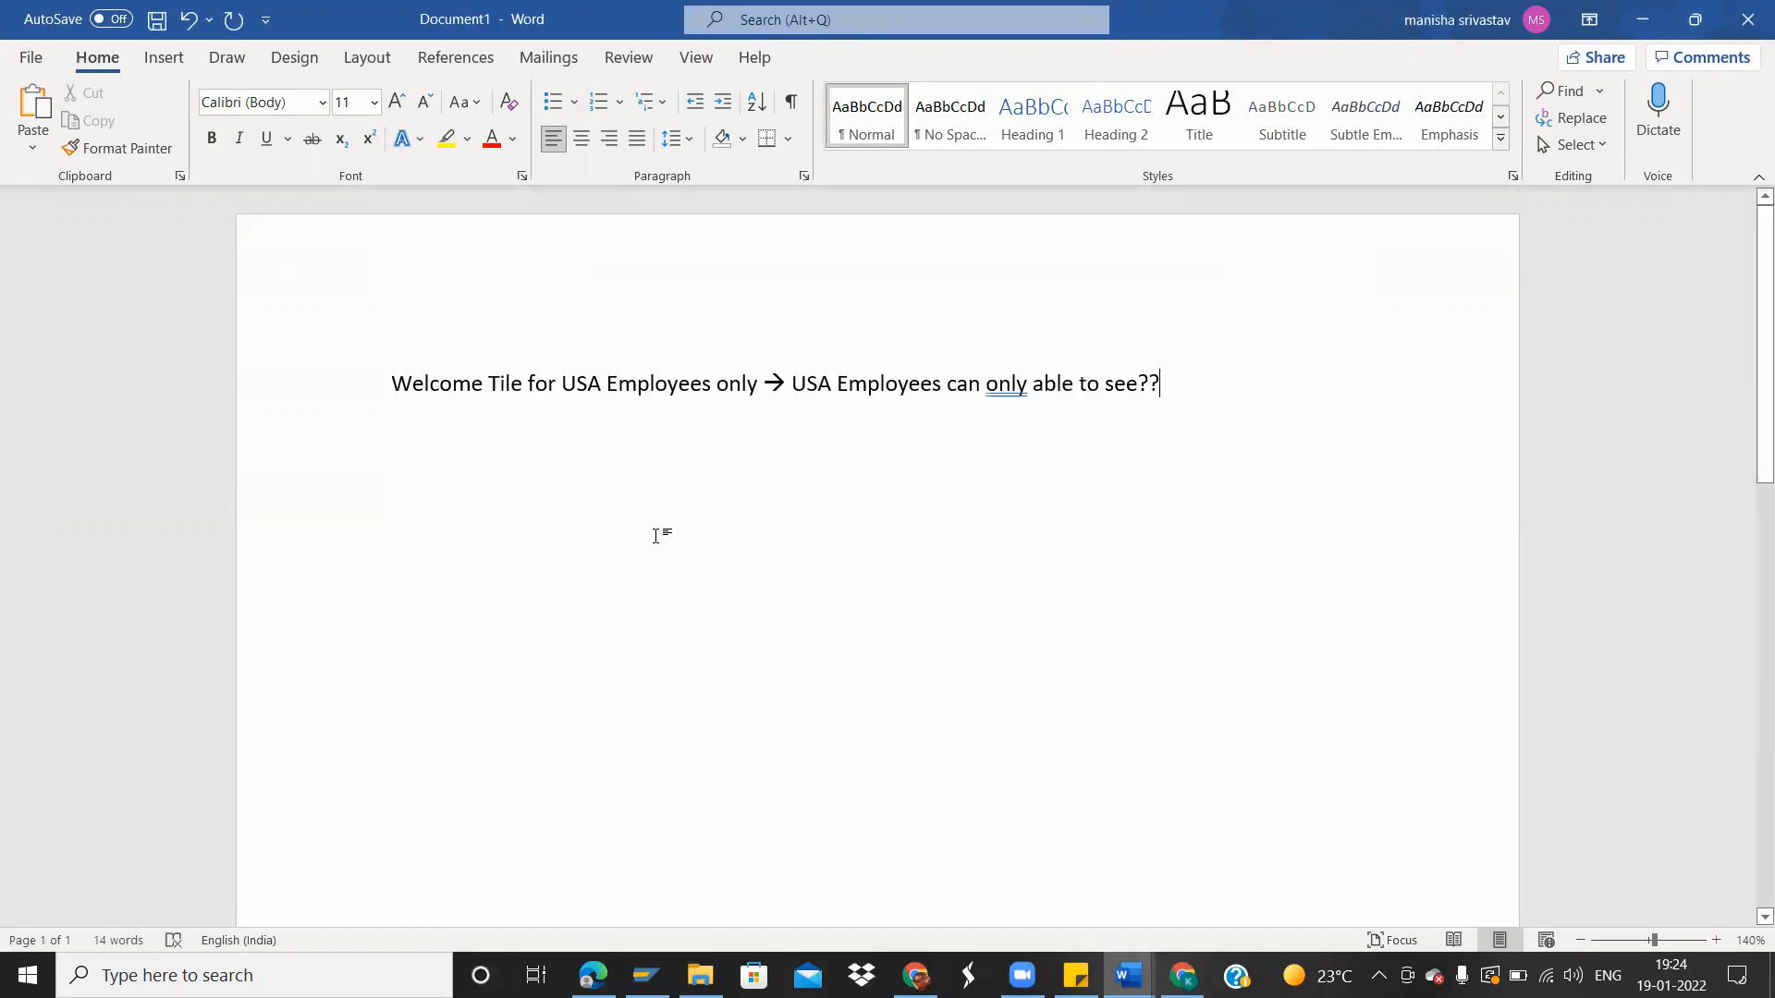
Return to the SuccessFactors Manage Home Page in Chrome and start a custom tile named "USA Welcome Tile".
key(alt+Tab)
key(Tab)
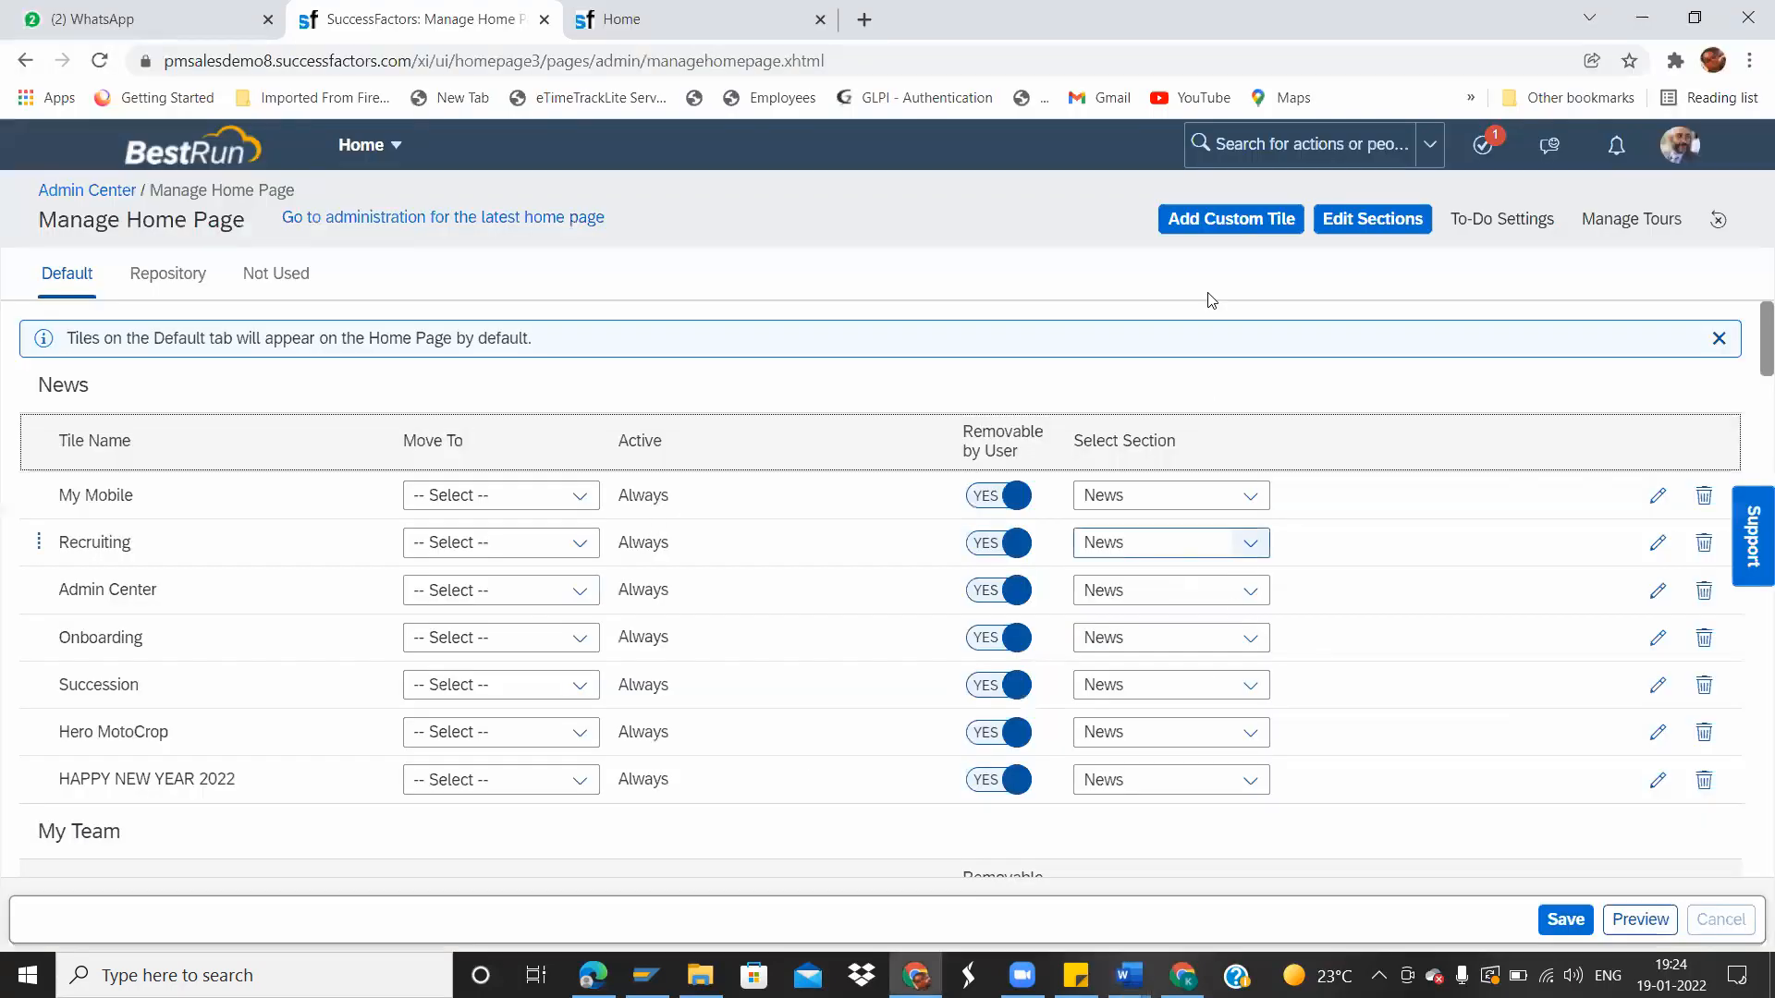
click(1216, 223)
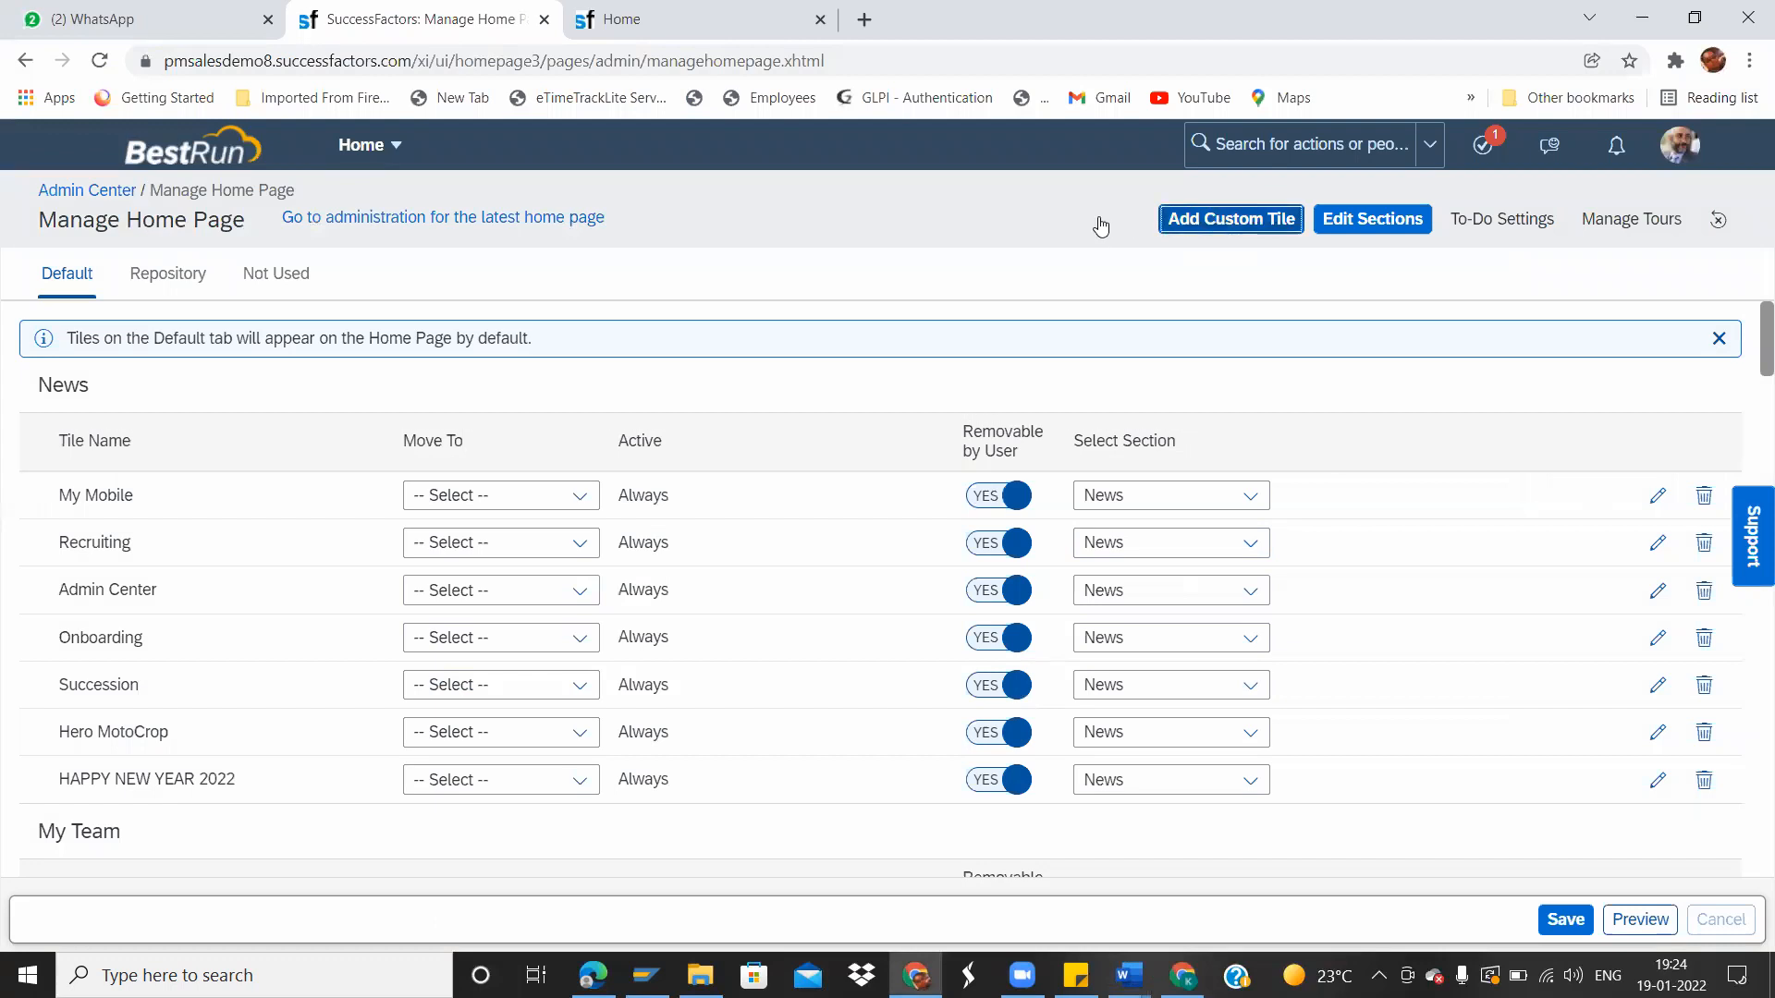
click(1218, 229)
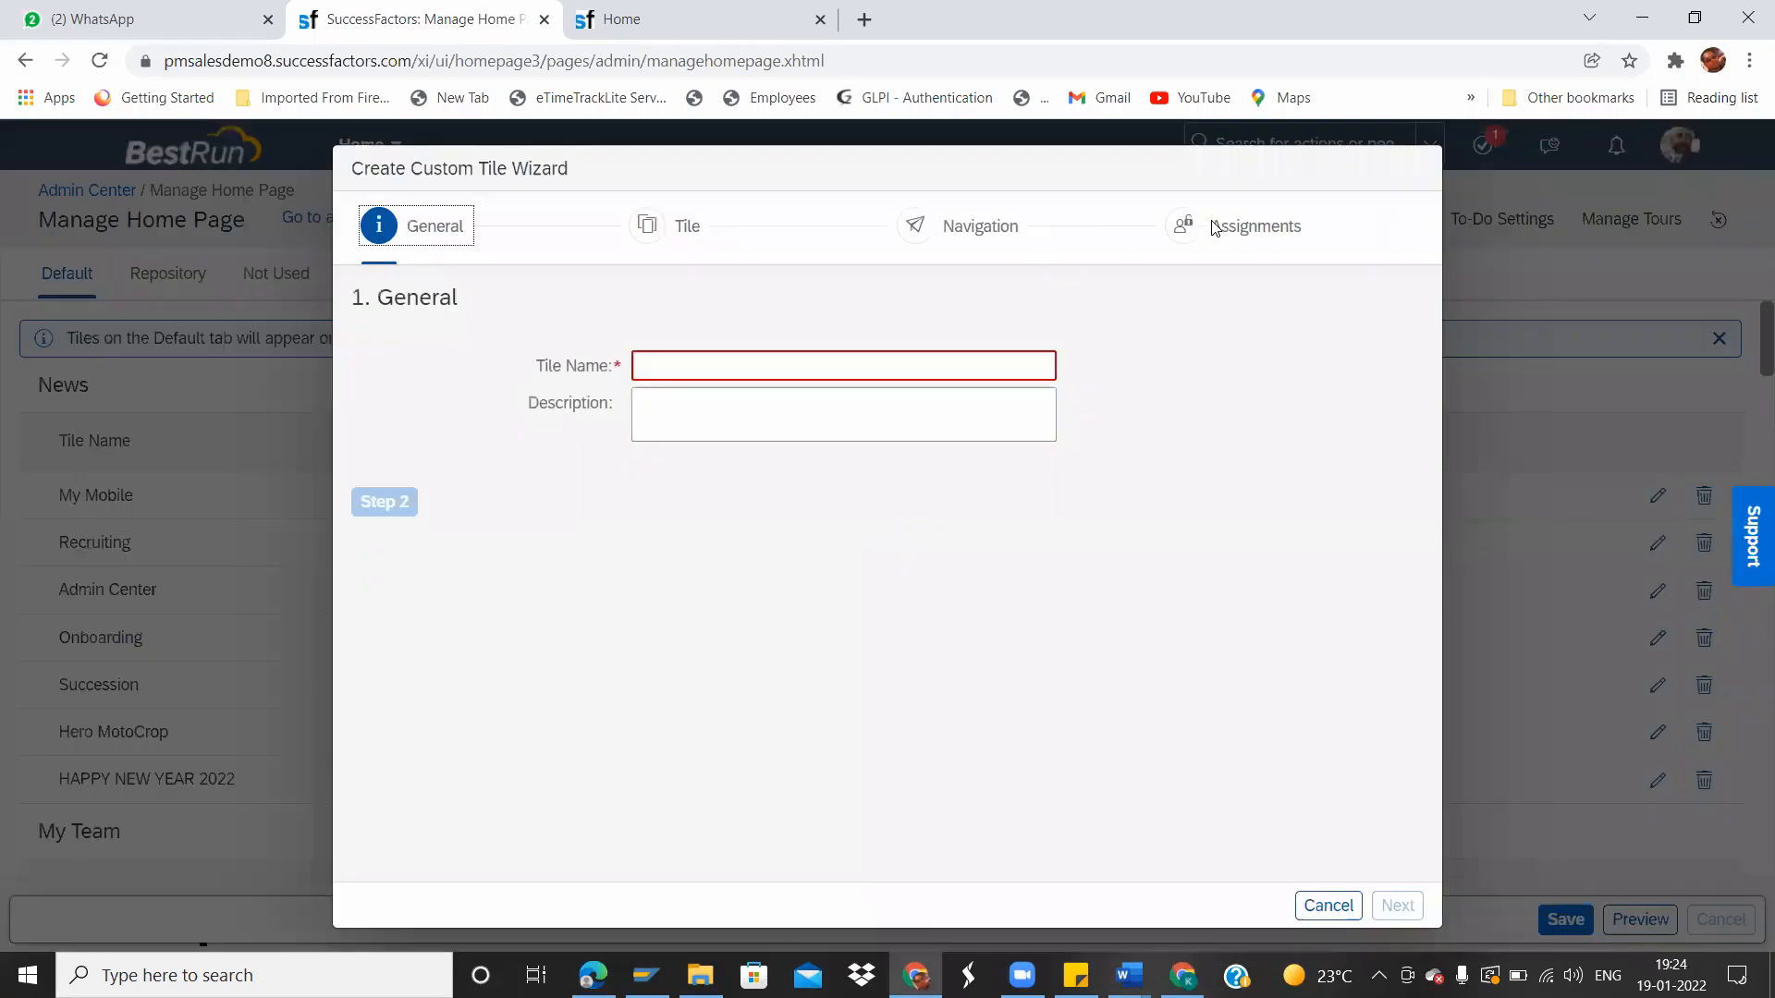
click(734, 357)
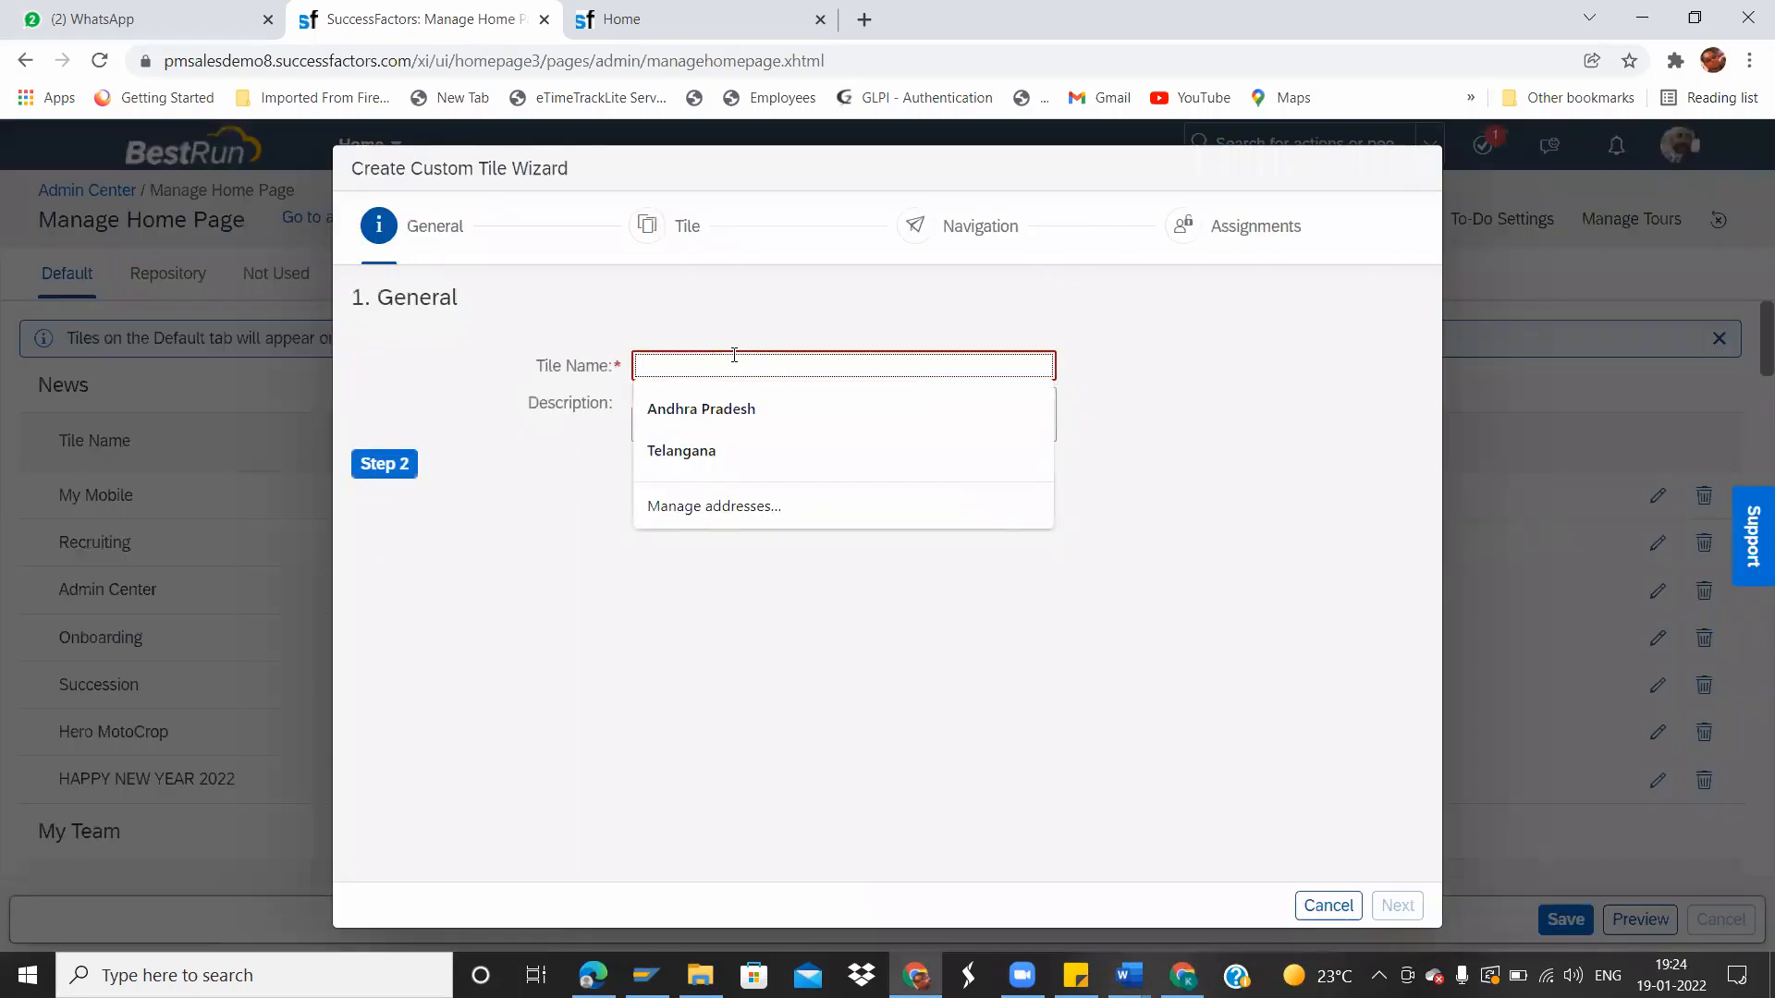
text(USA )
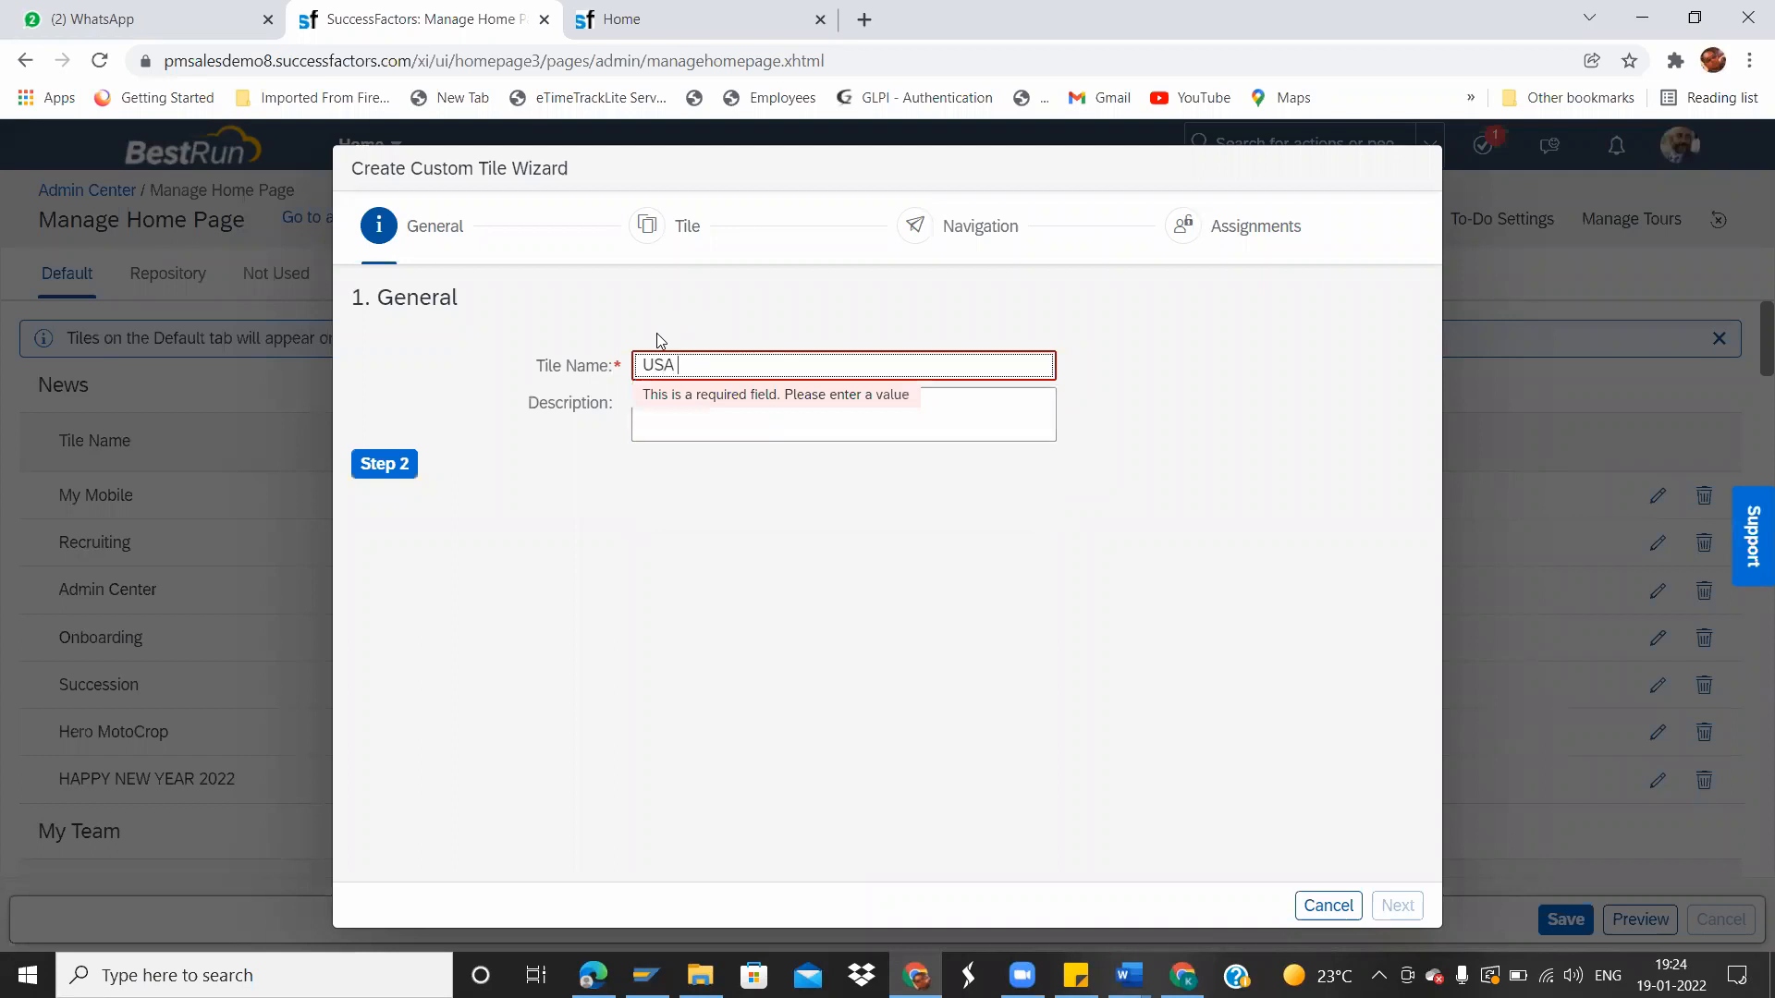
text(Welcome Tile)
click(734, 422)
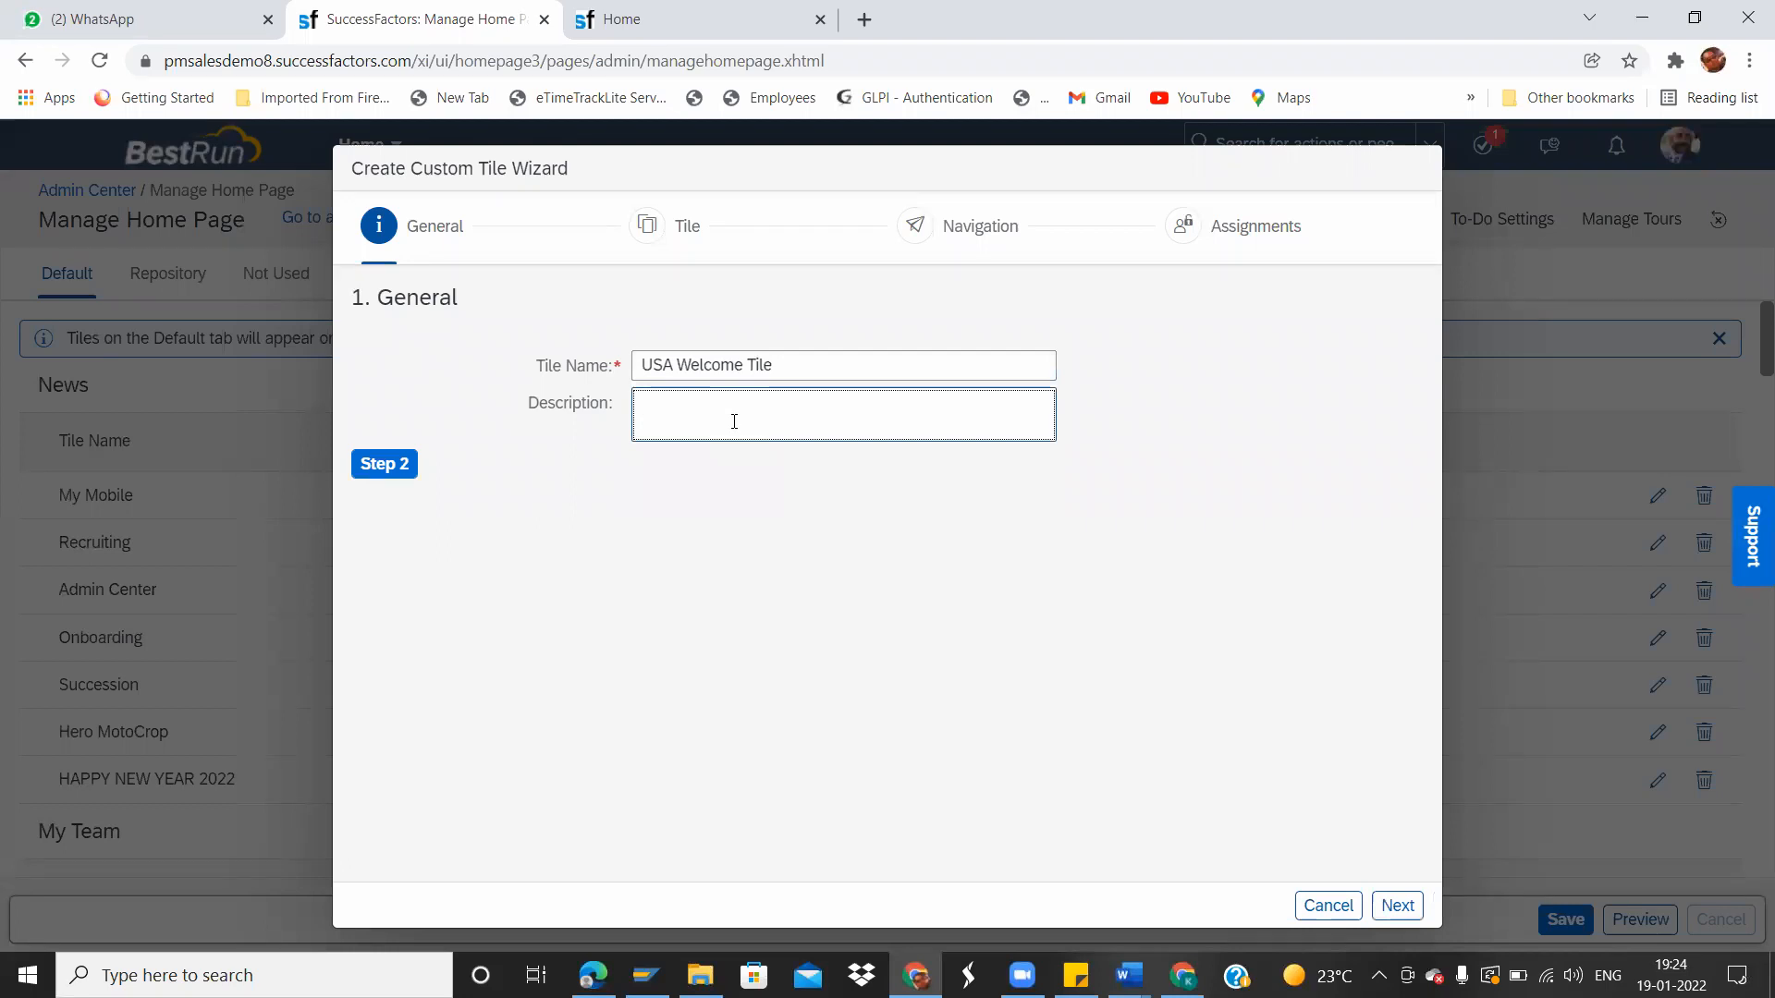
Change the custom tile's name to "USA TCS Welcome Tile".
click(838, 362)
click(647, 16)
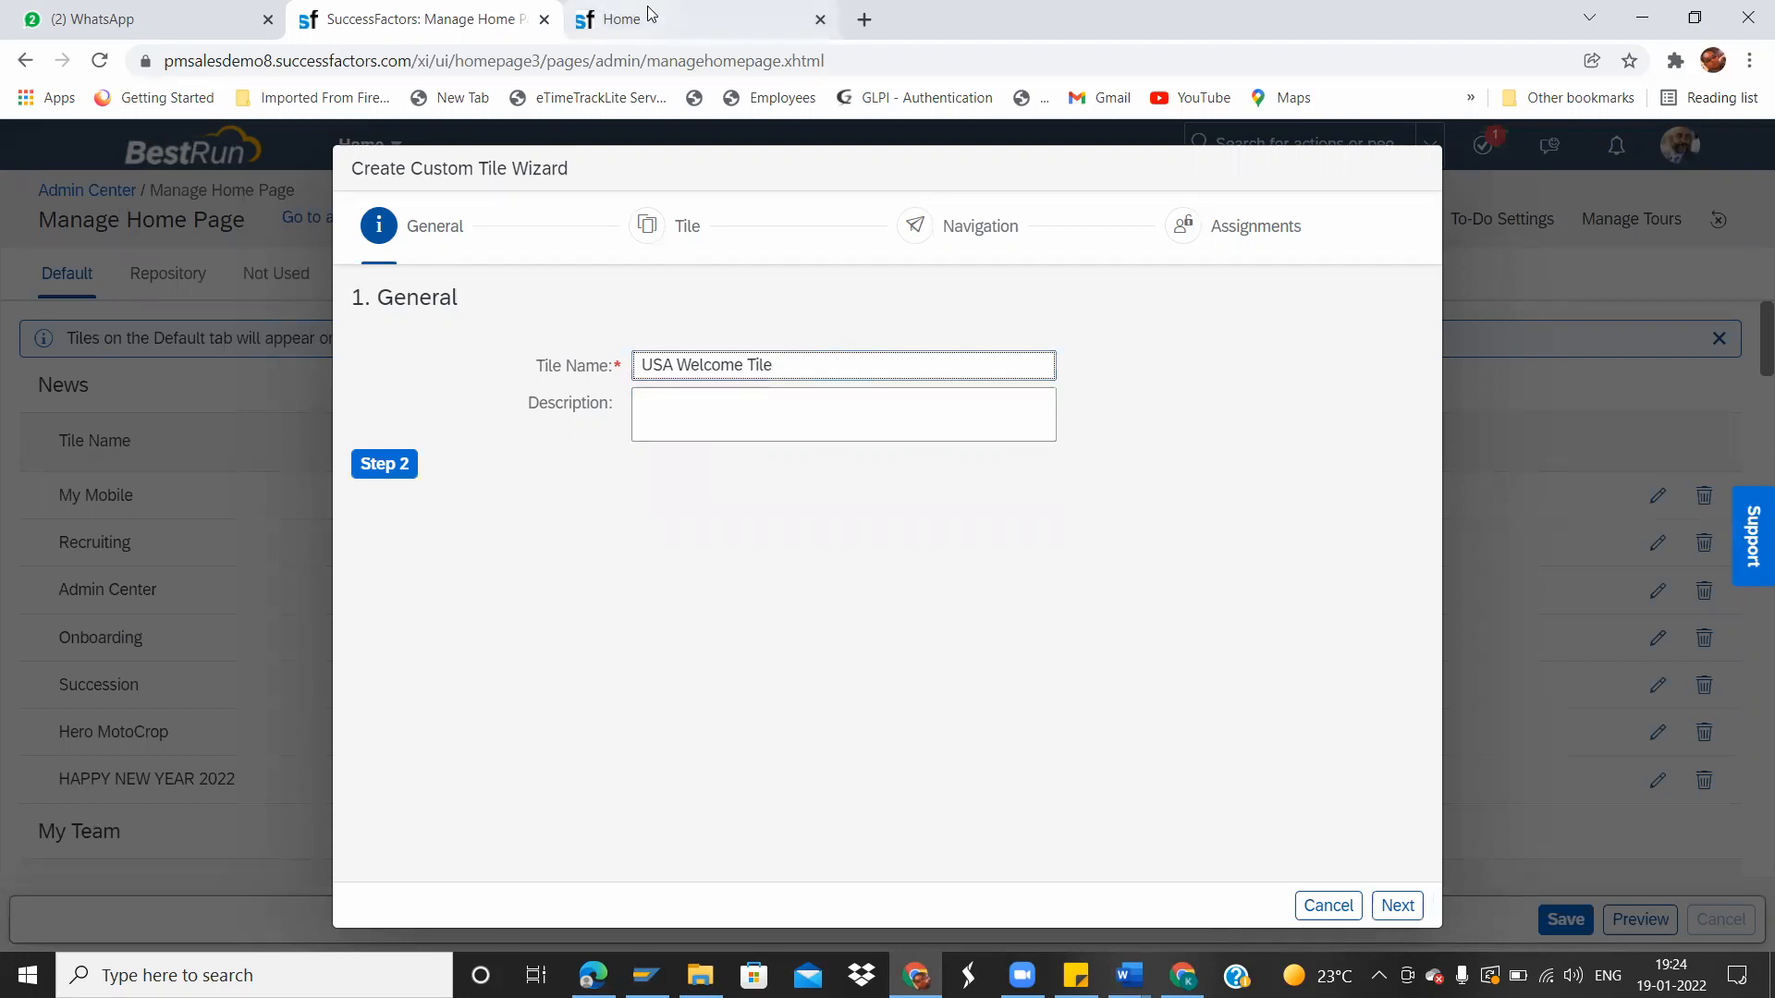
click(479, 13)
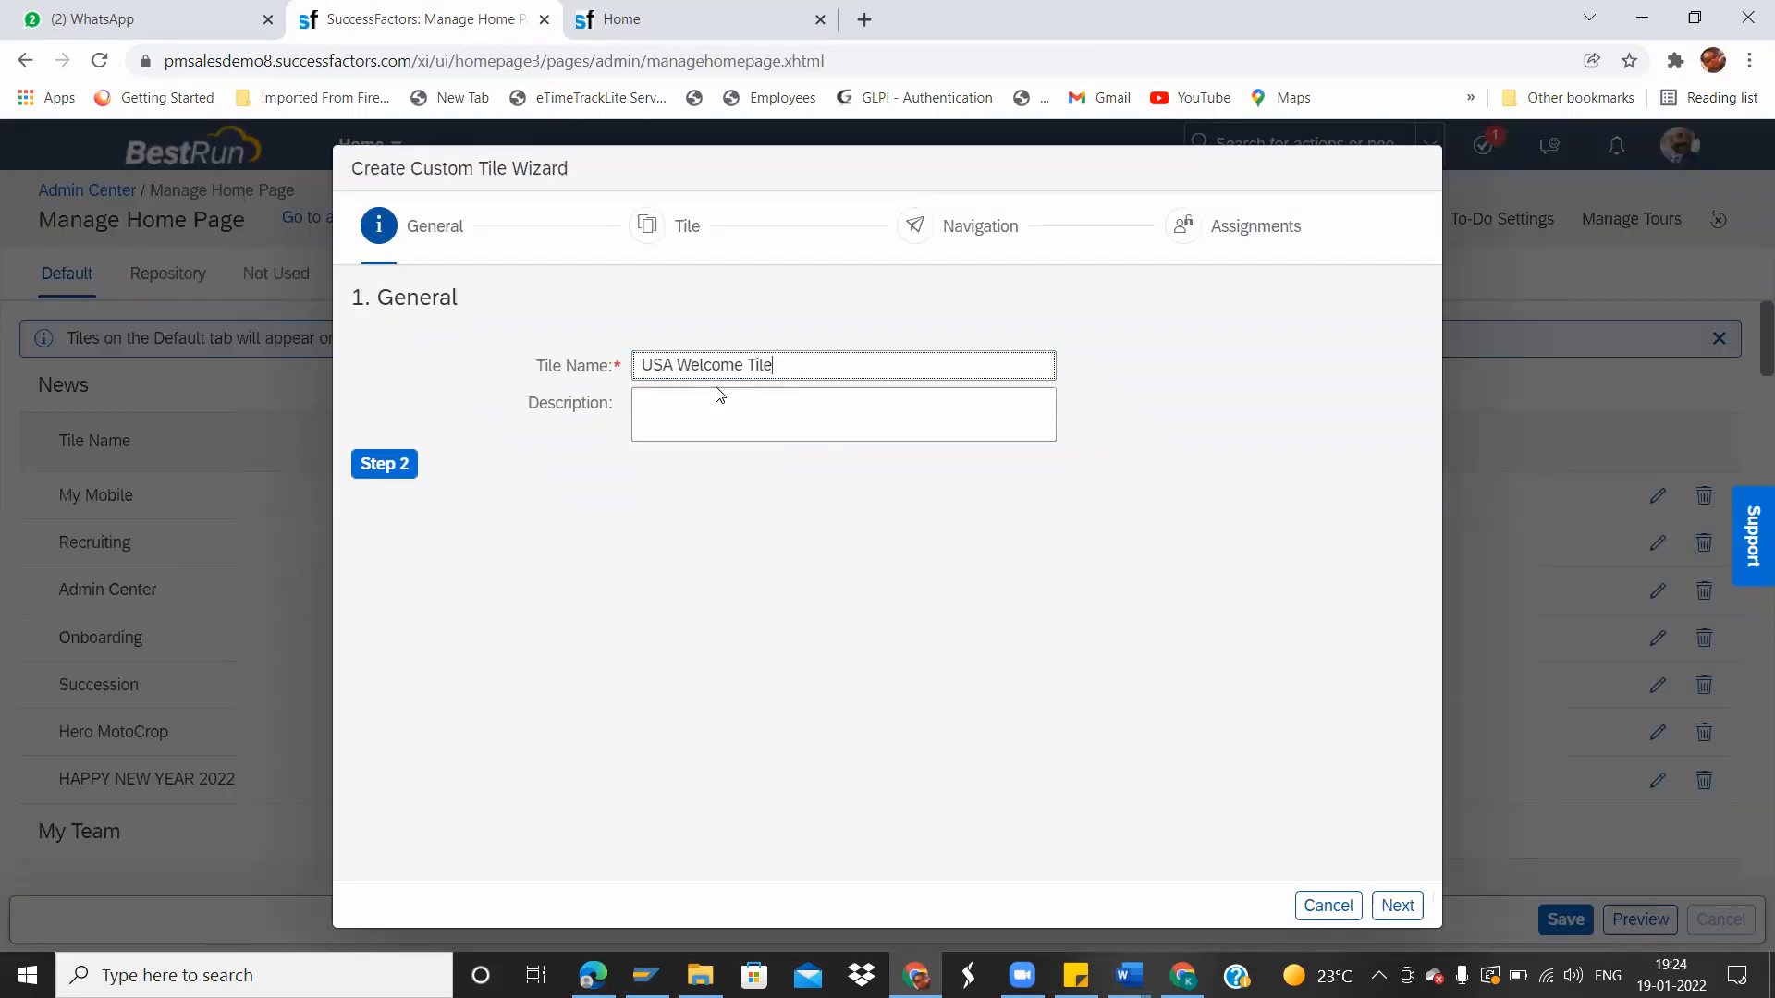
drag(737, 362, 670, 355)
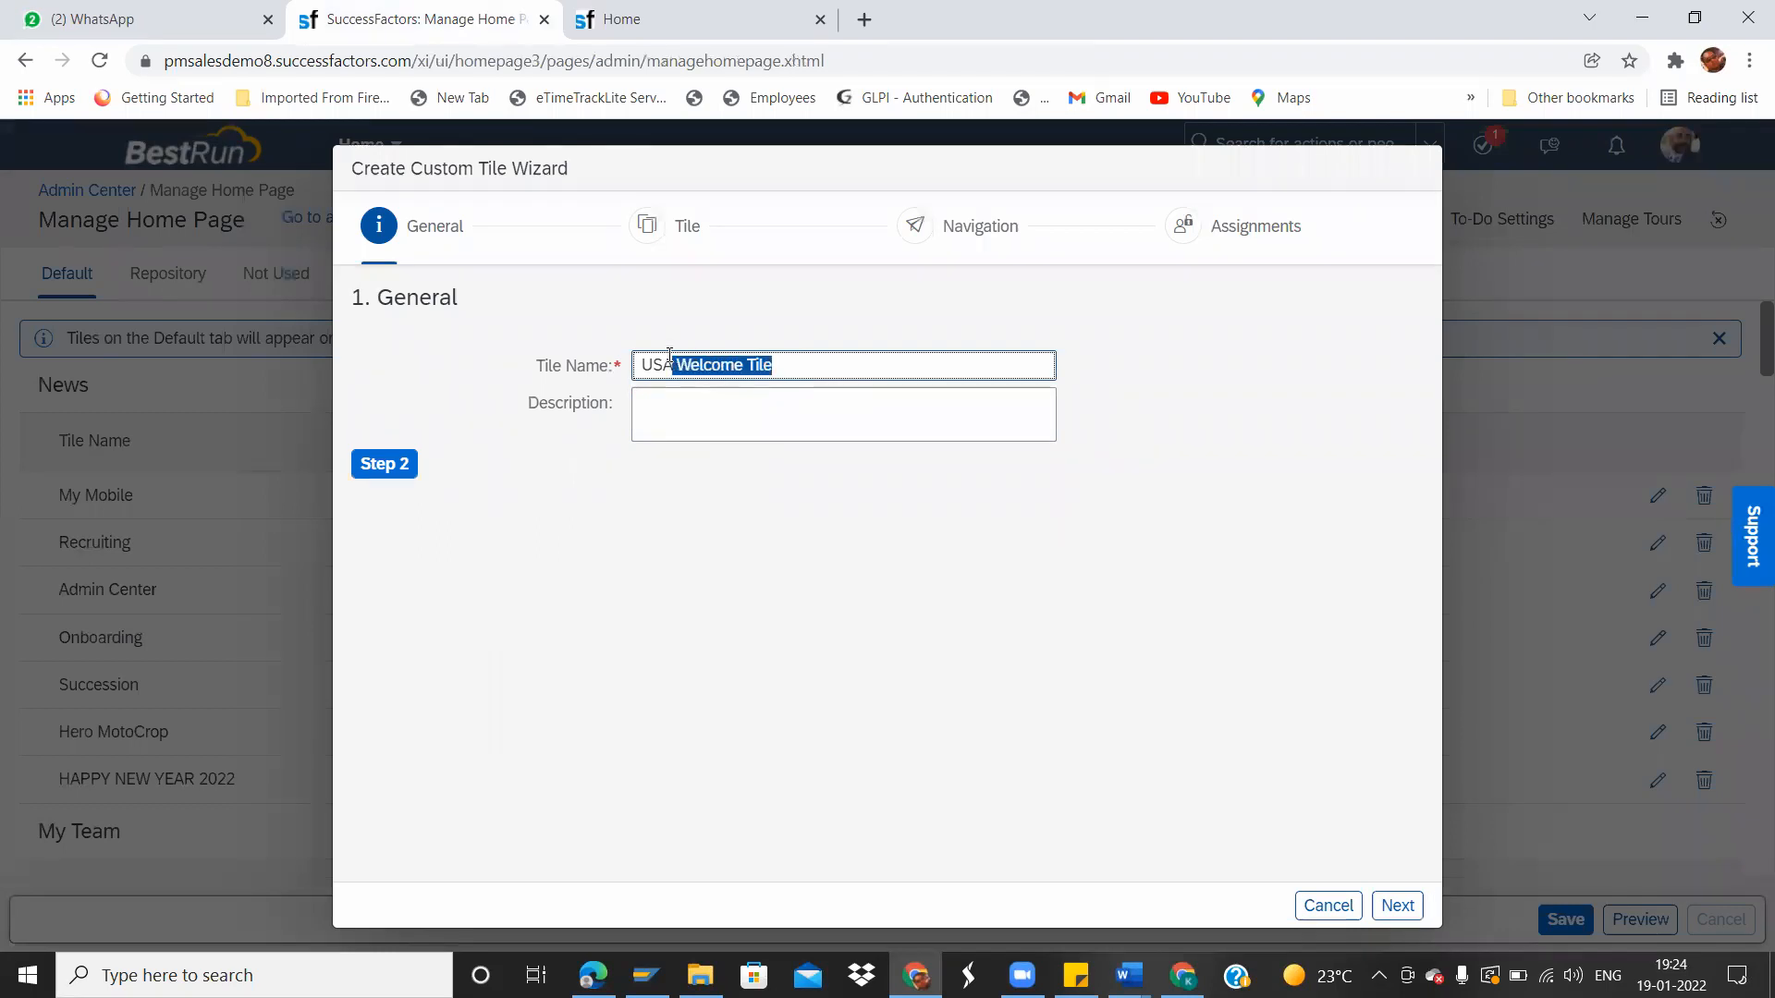
key(BackSpace)
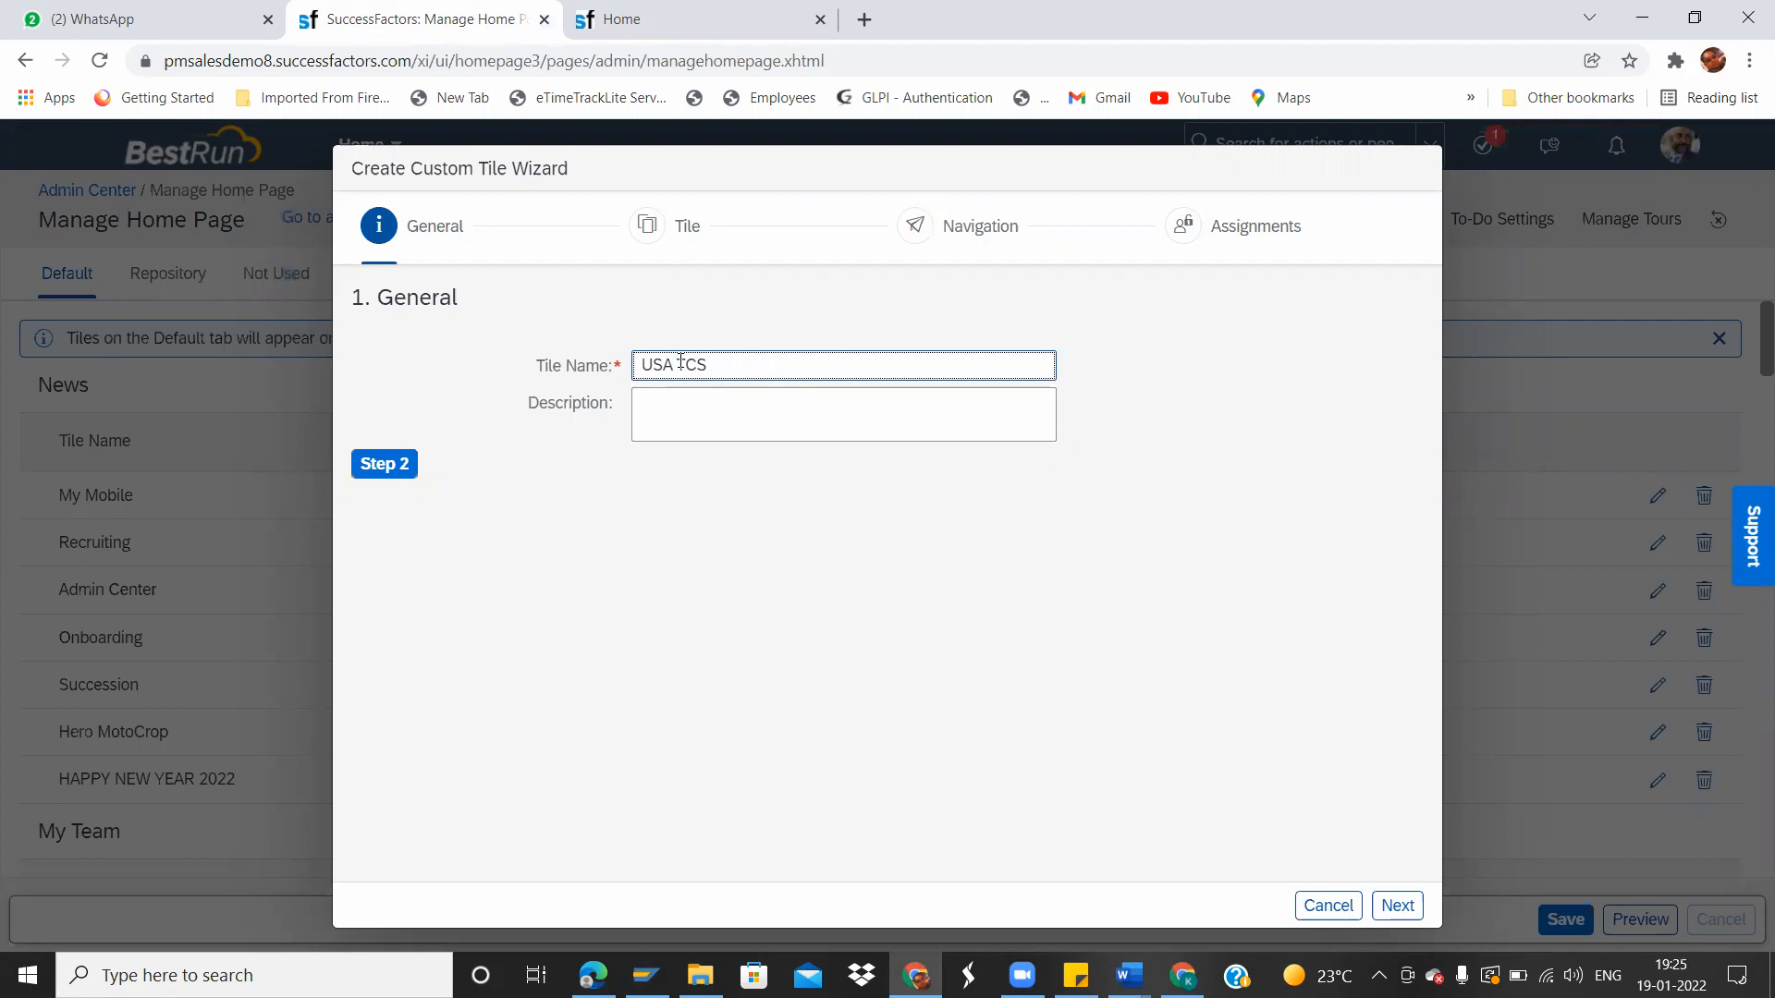
text(TCS Welcome Tile)
Enter "Welcome onboard" as the tile description and continue to the Tile step of the wizard.
drag(834, 362, 606, 345)
click(655, 433)
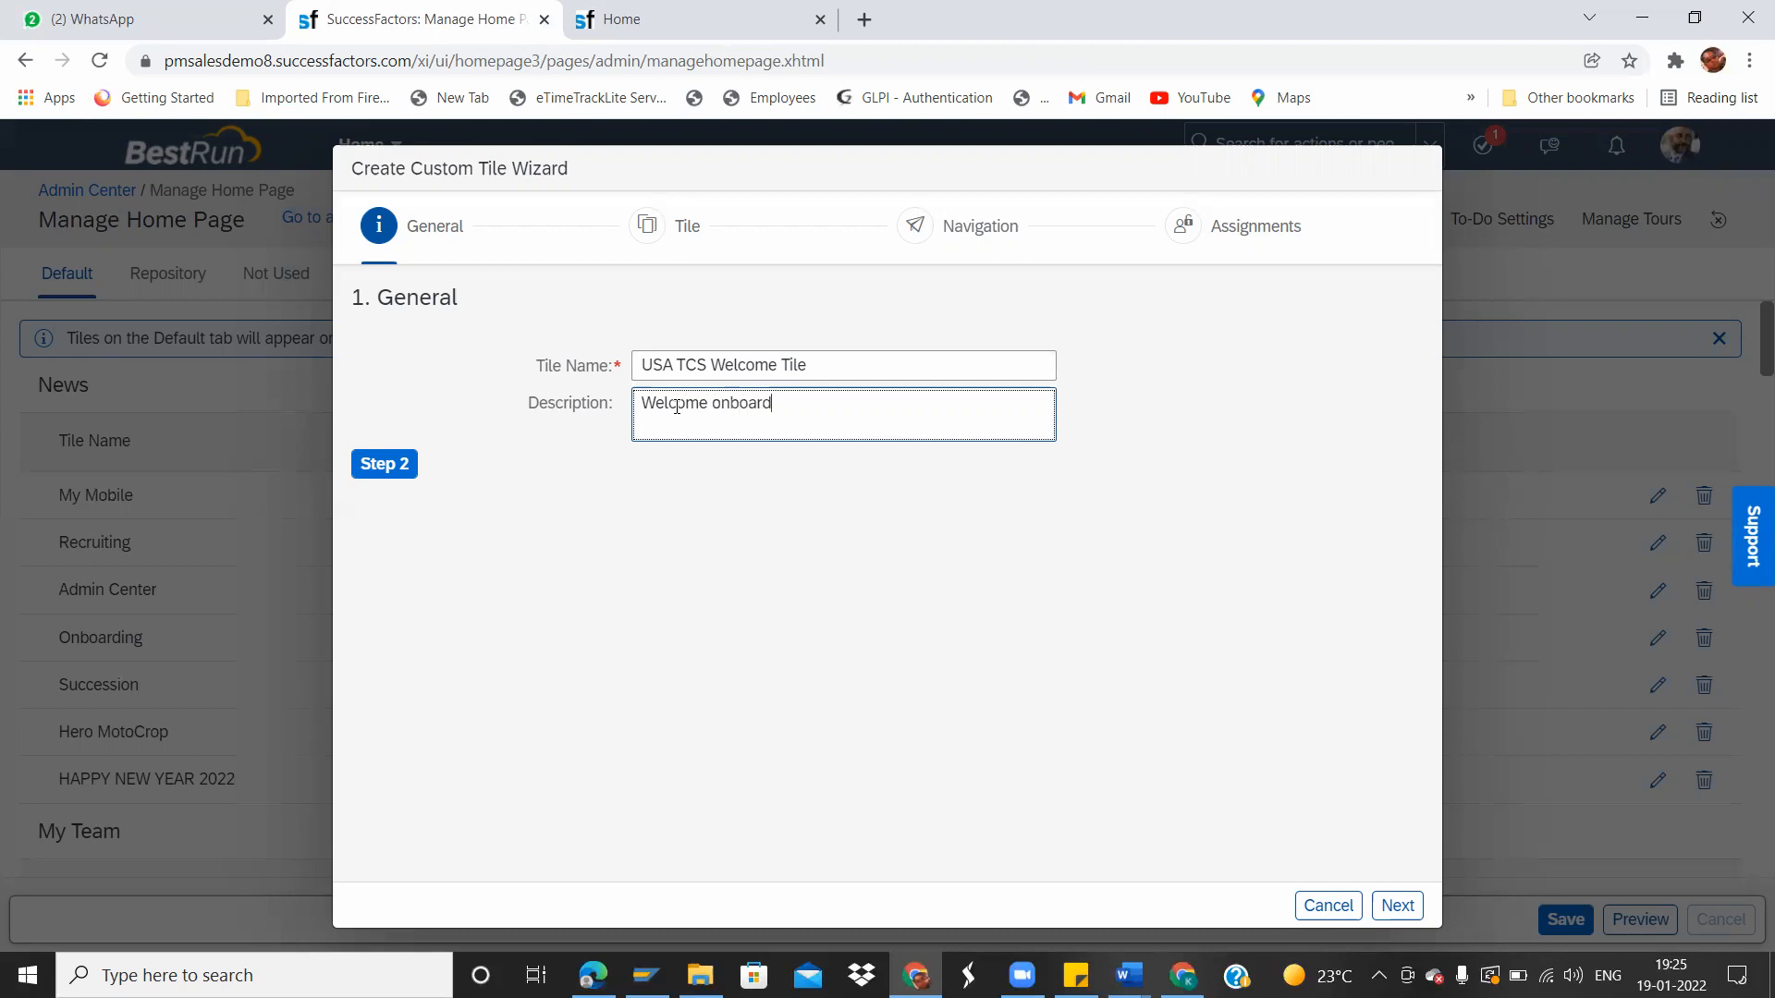
click(385, 465)
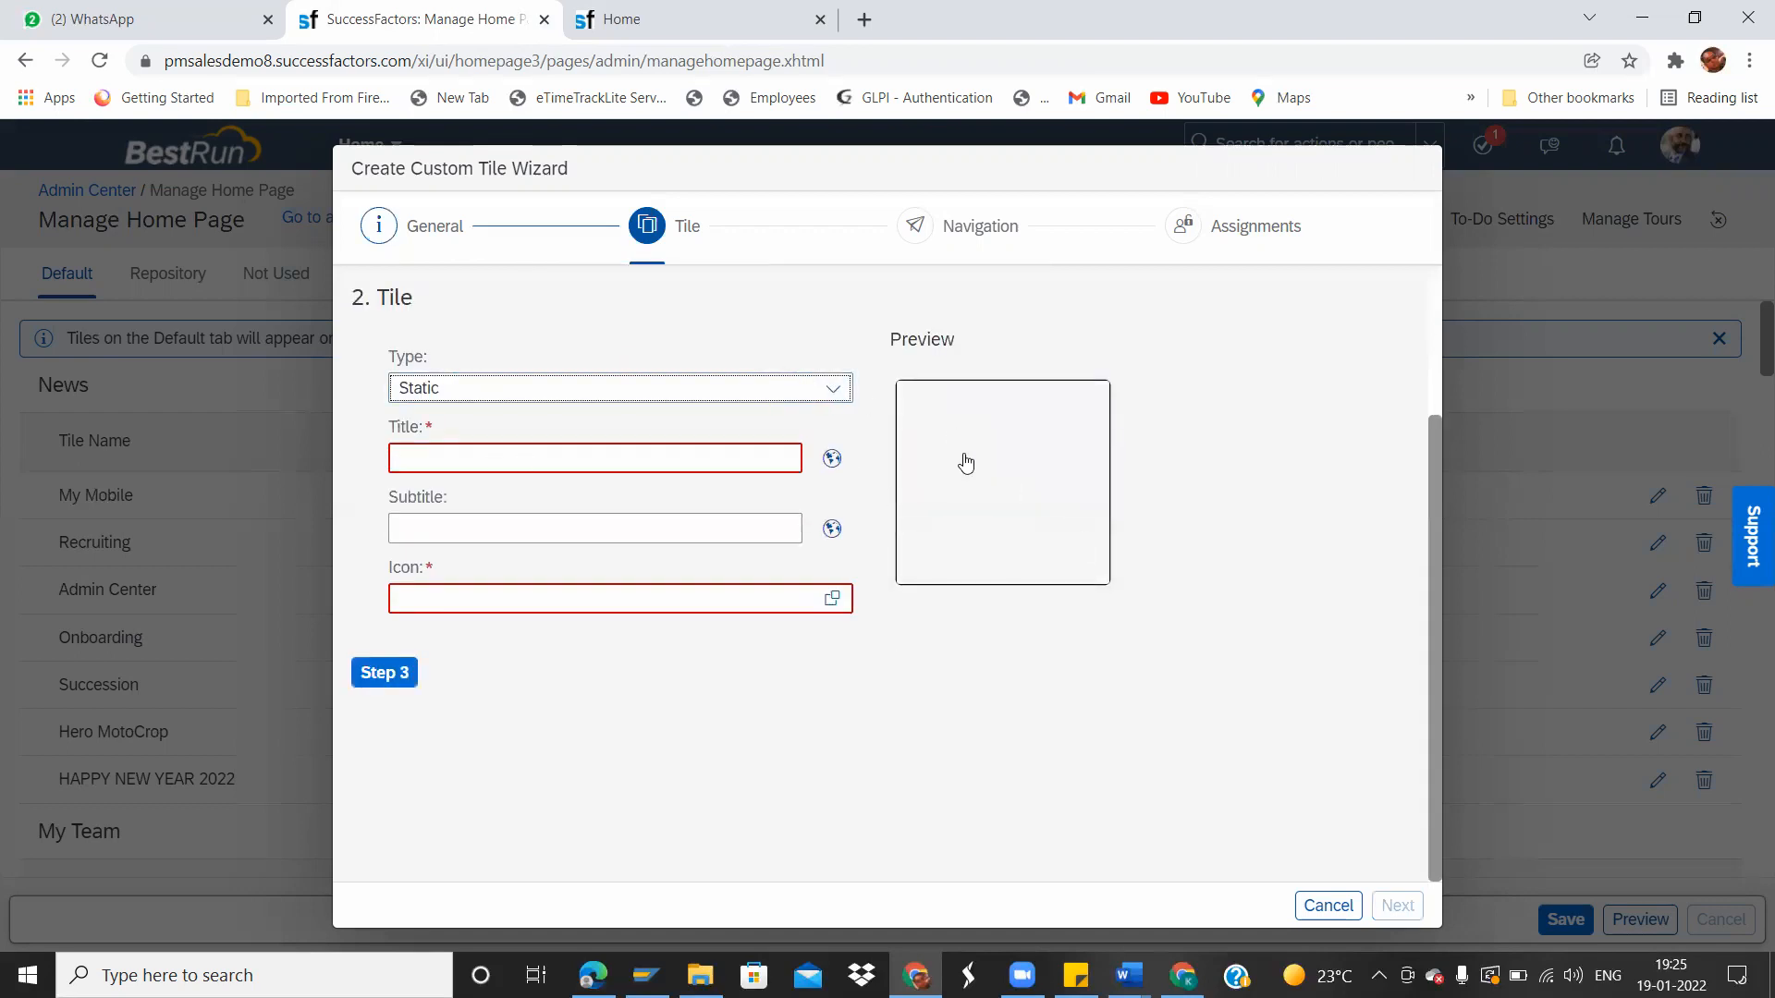
Examine the New Year 2022 tile on the home page as a preview example, including its popover content, and close the popover.
drag(887, 339, 956, 340)
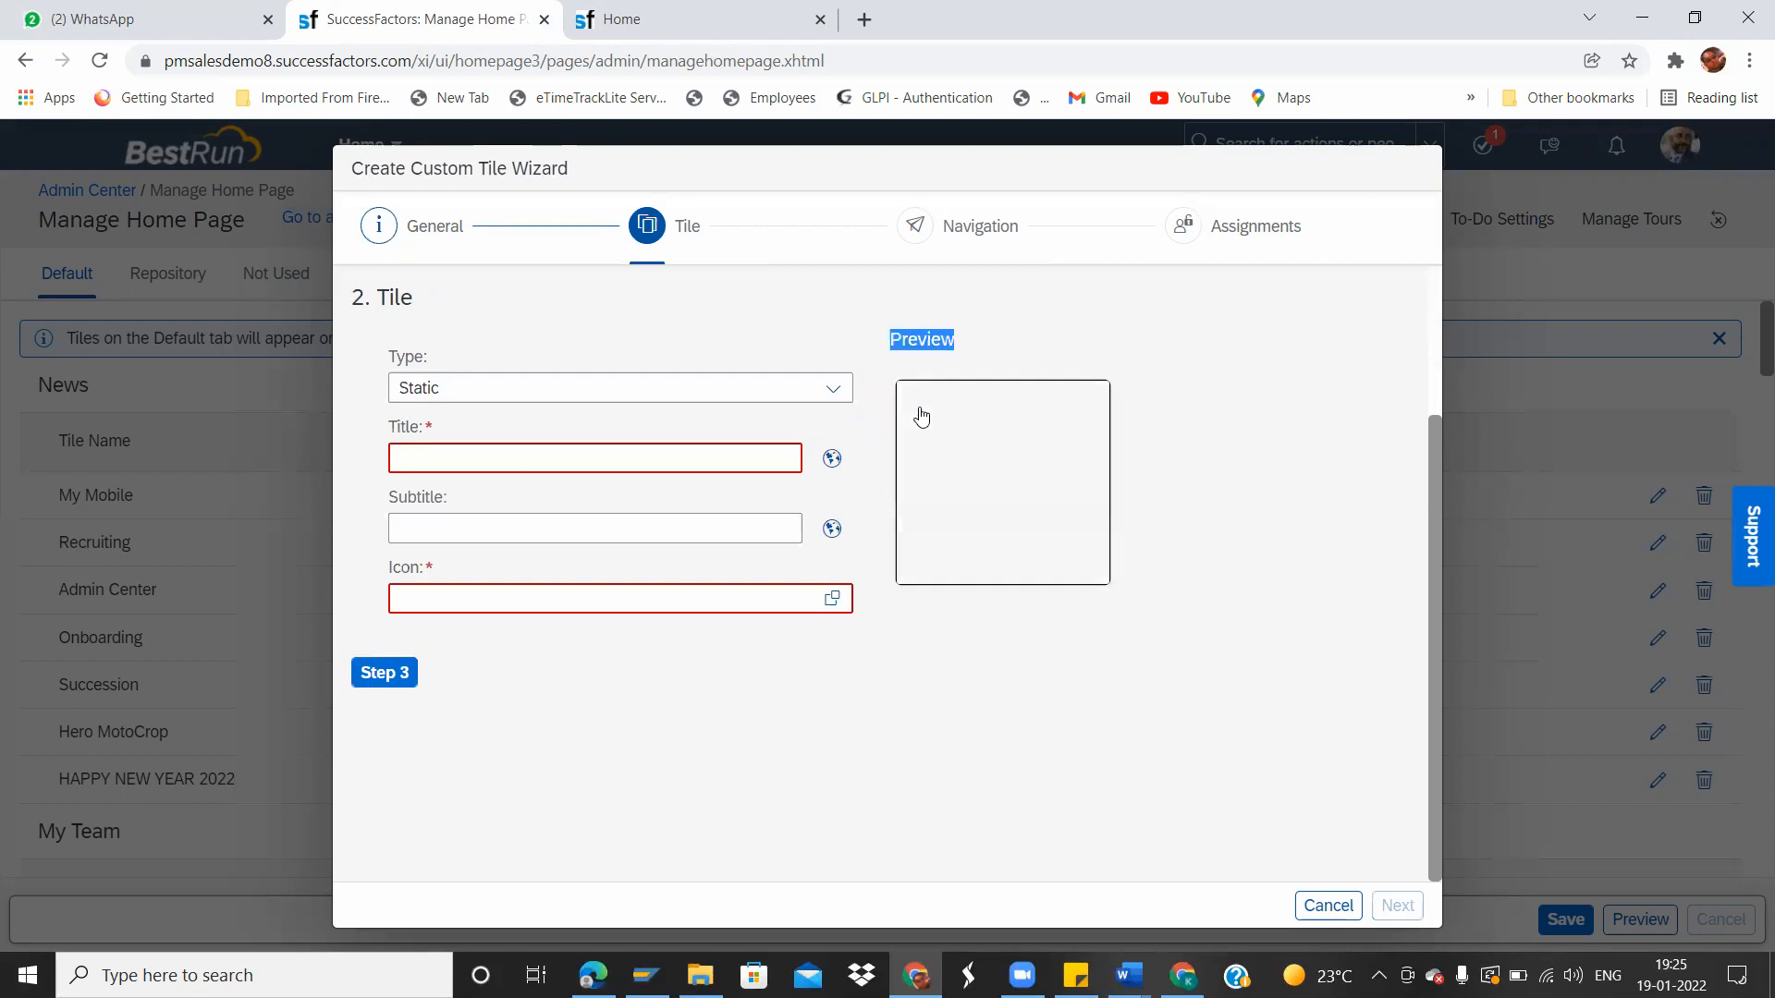
click(652, 16)
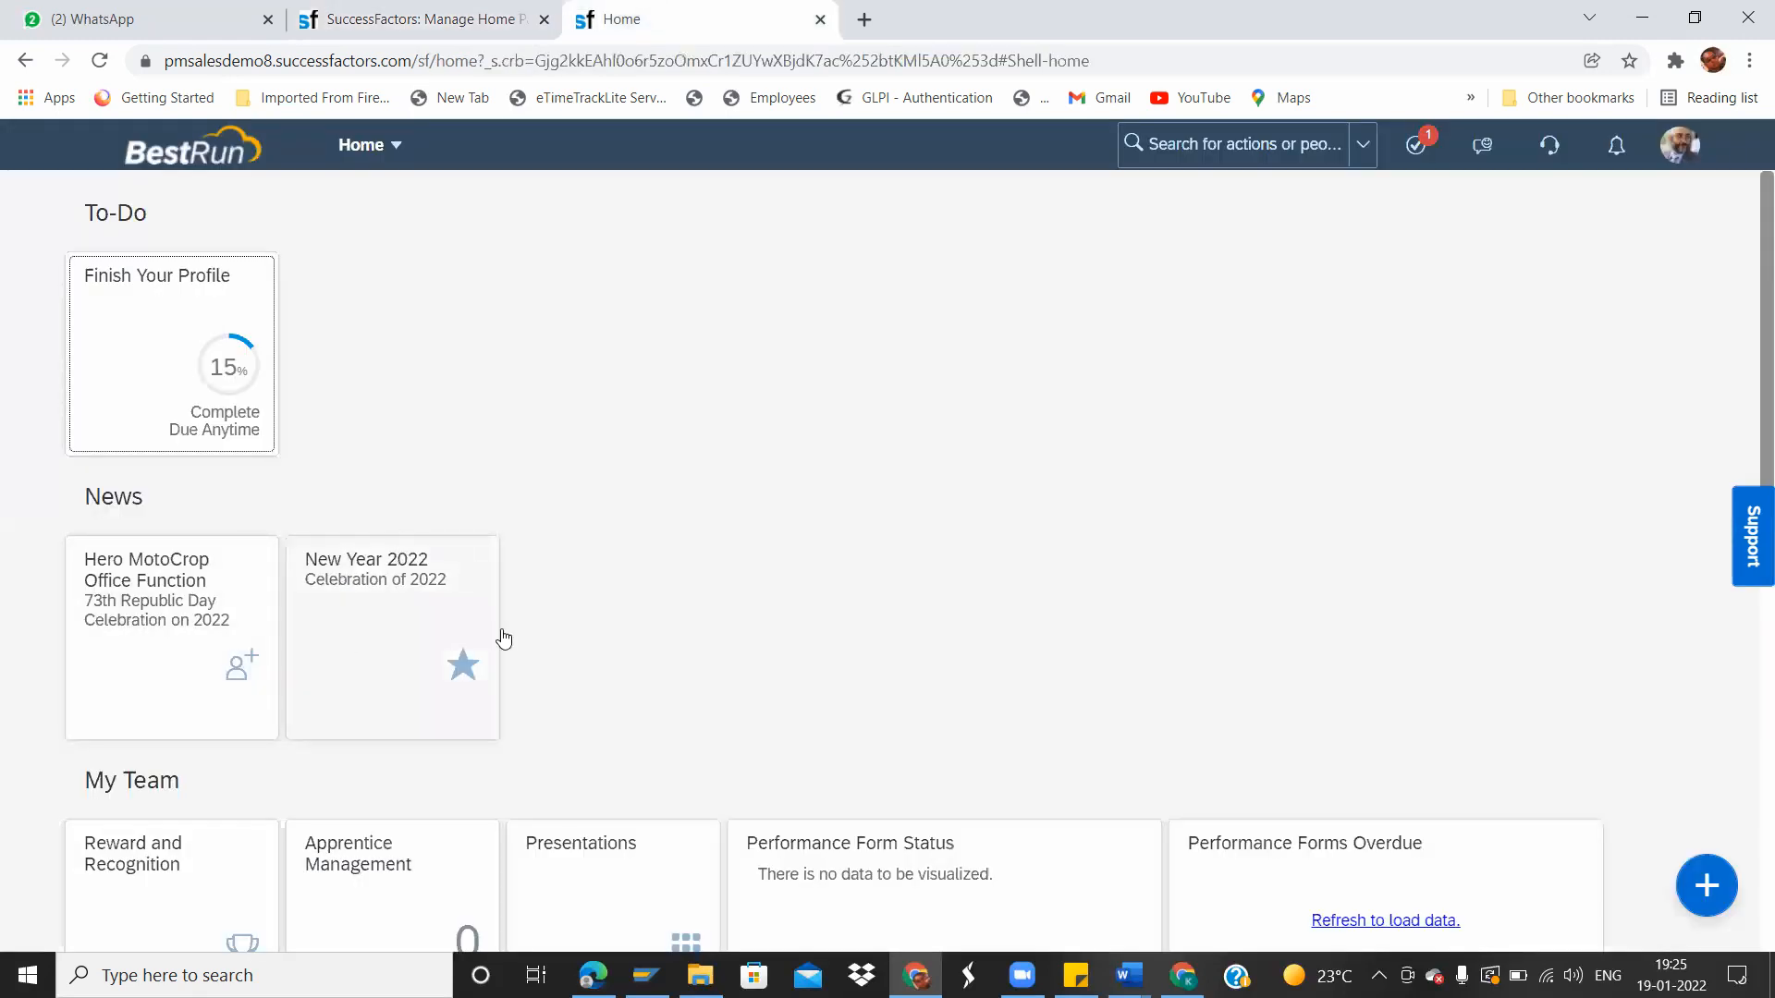
click(392, 551)
drag(462, 379, 807, 382)
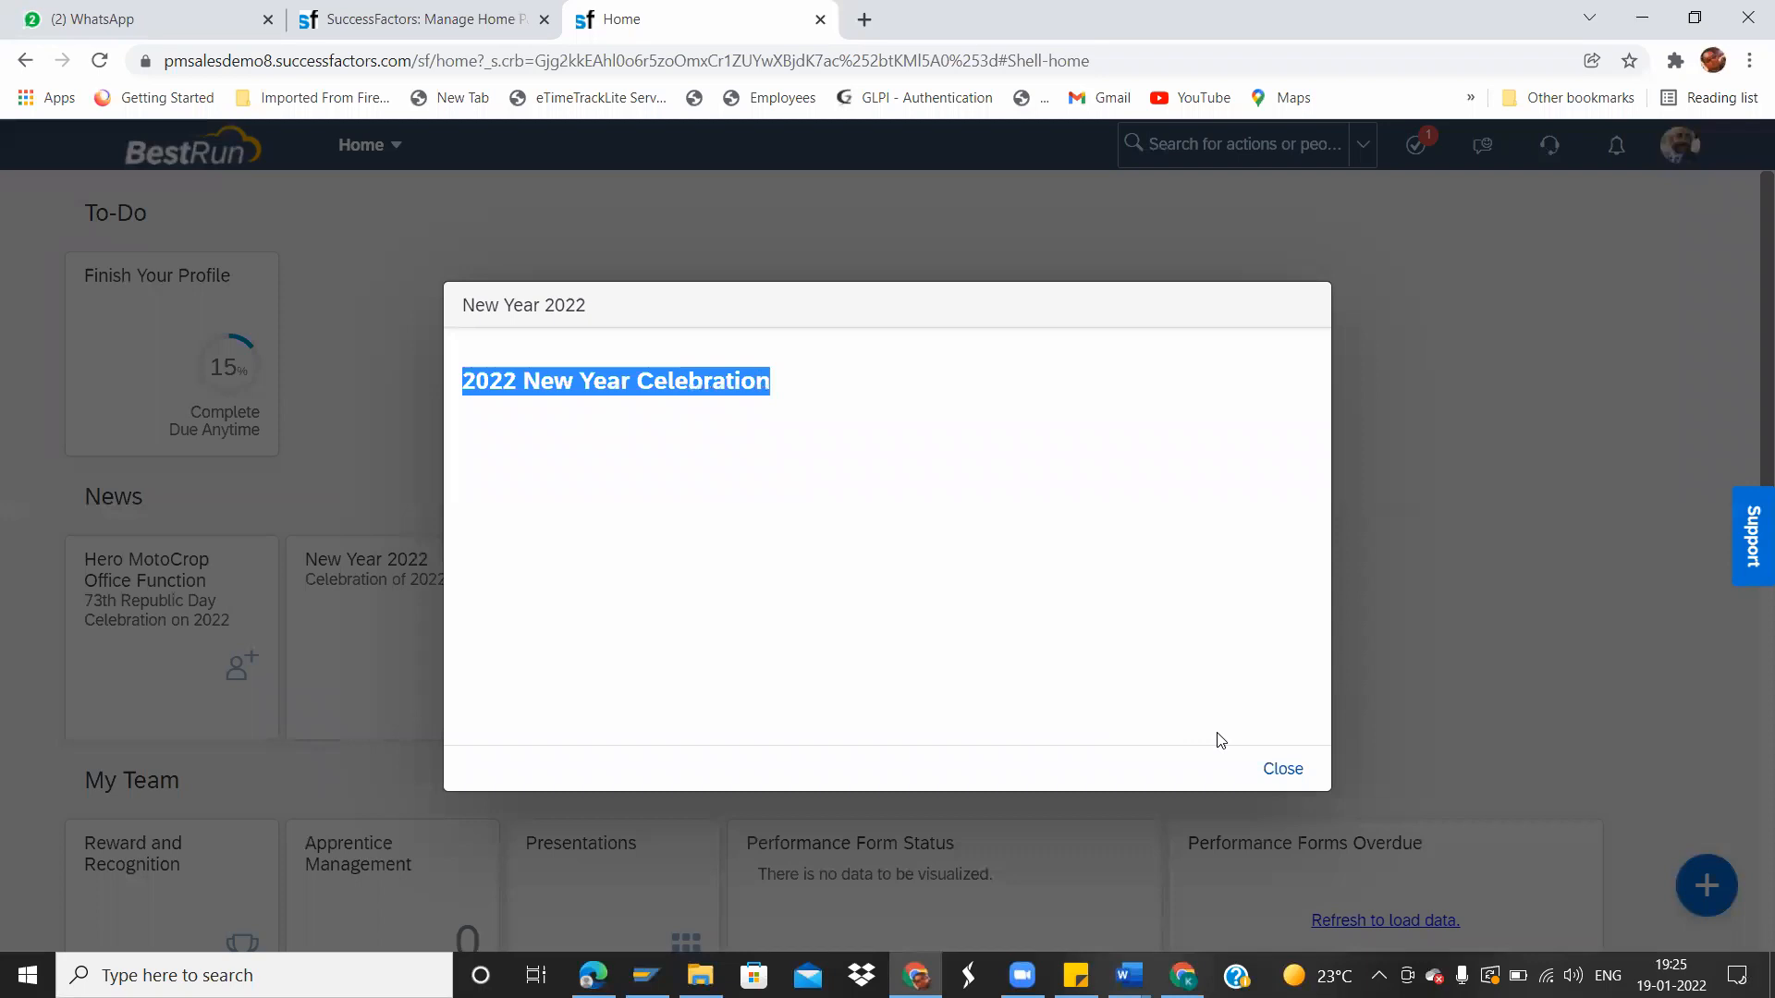
click(1282, 768)
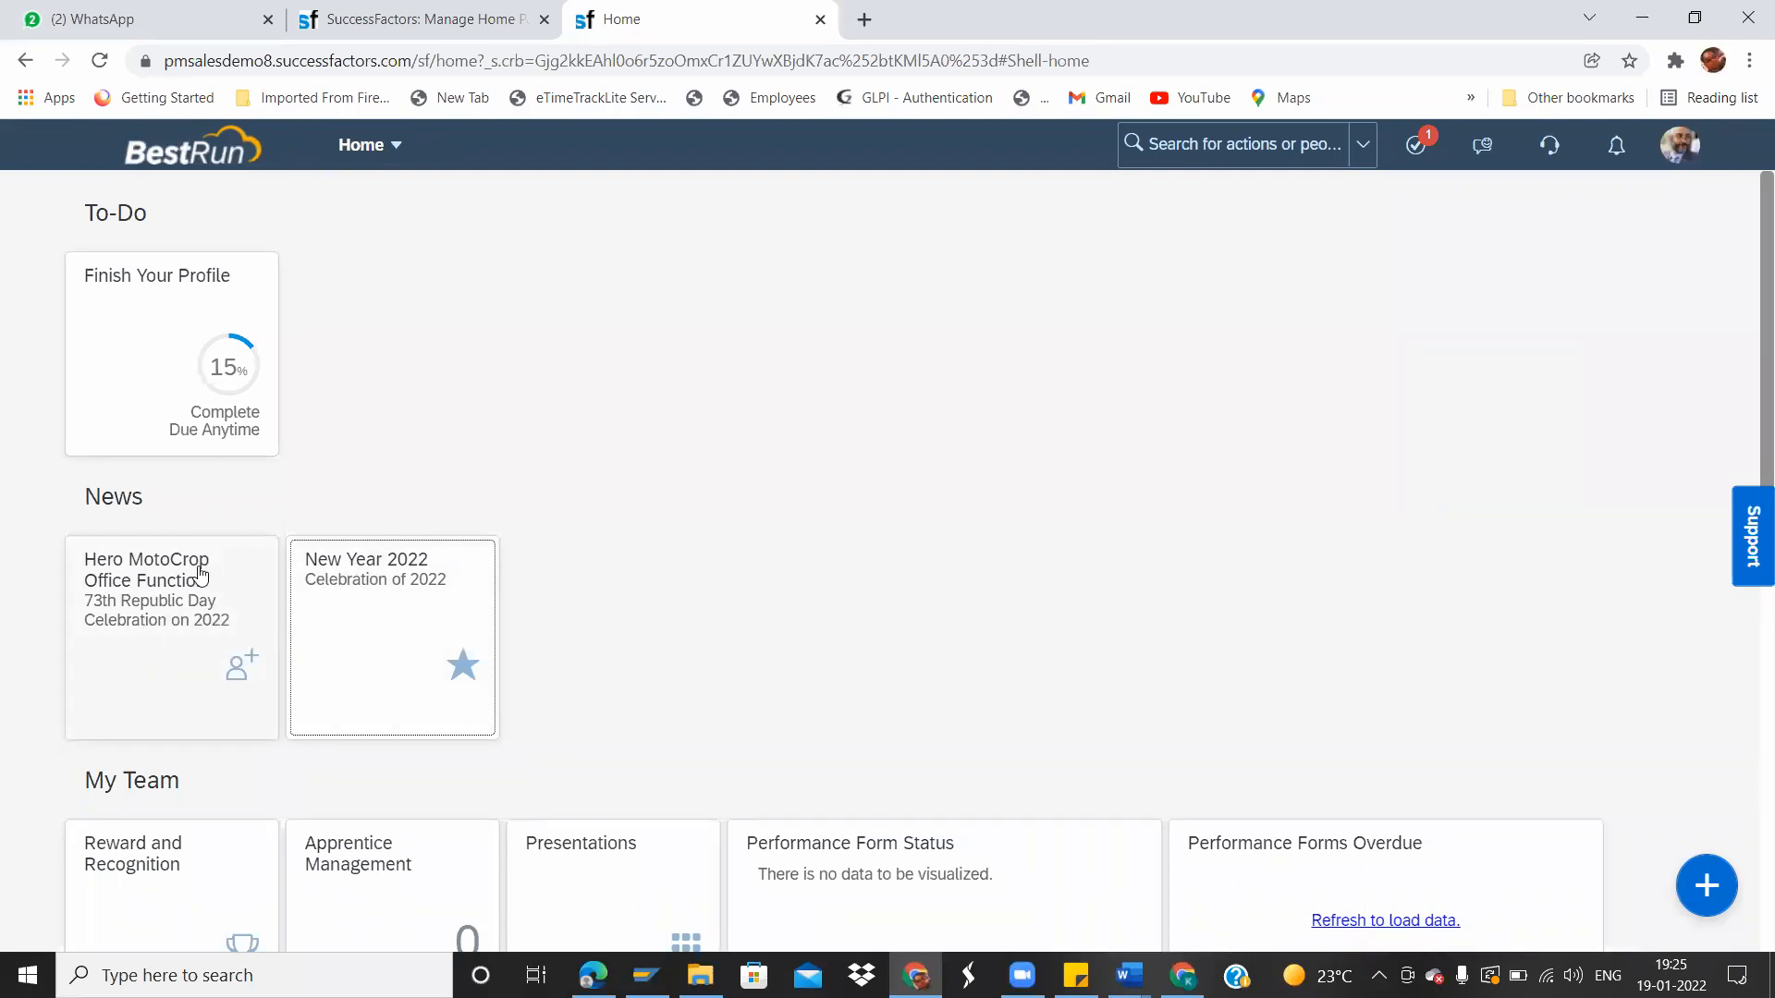
Return to the custom tile wizard and set the tile type to Graphical with size 2 X 1.
click(445, 21)
click(851, 392)
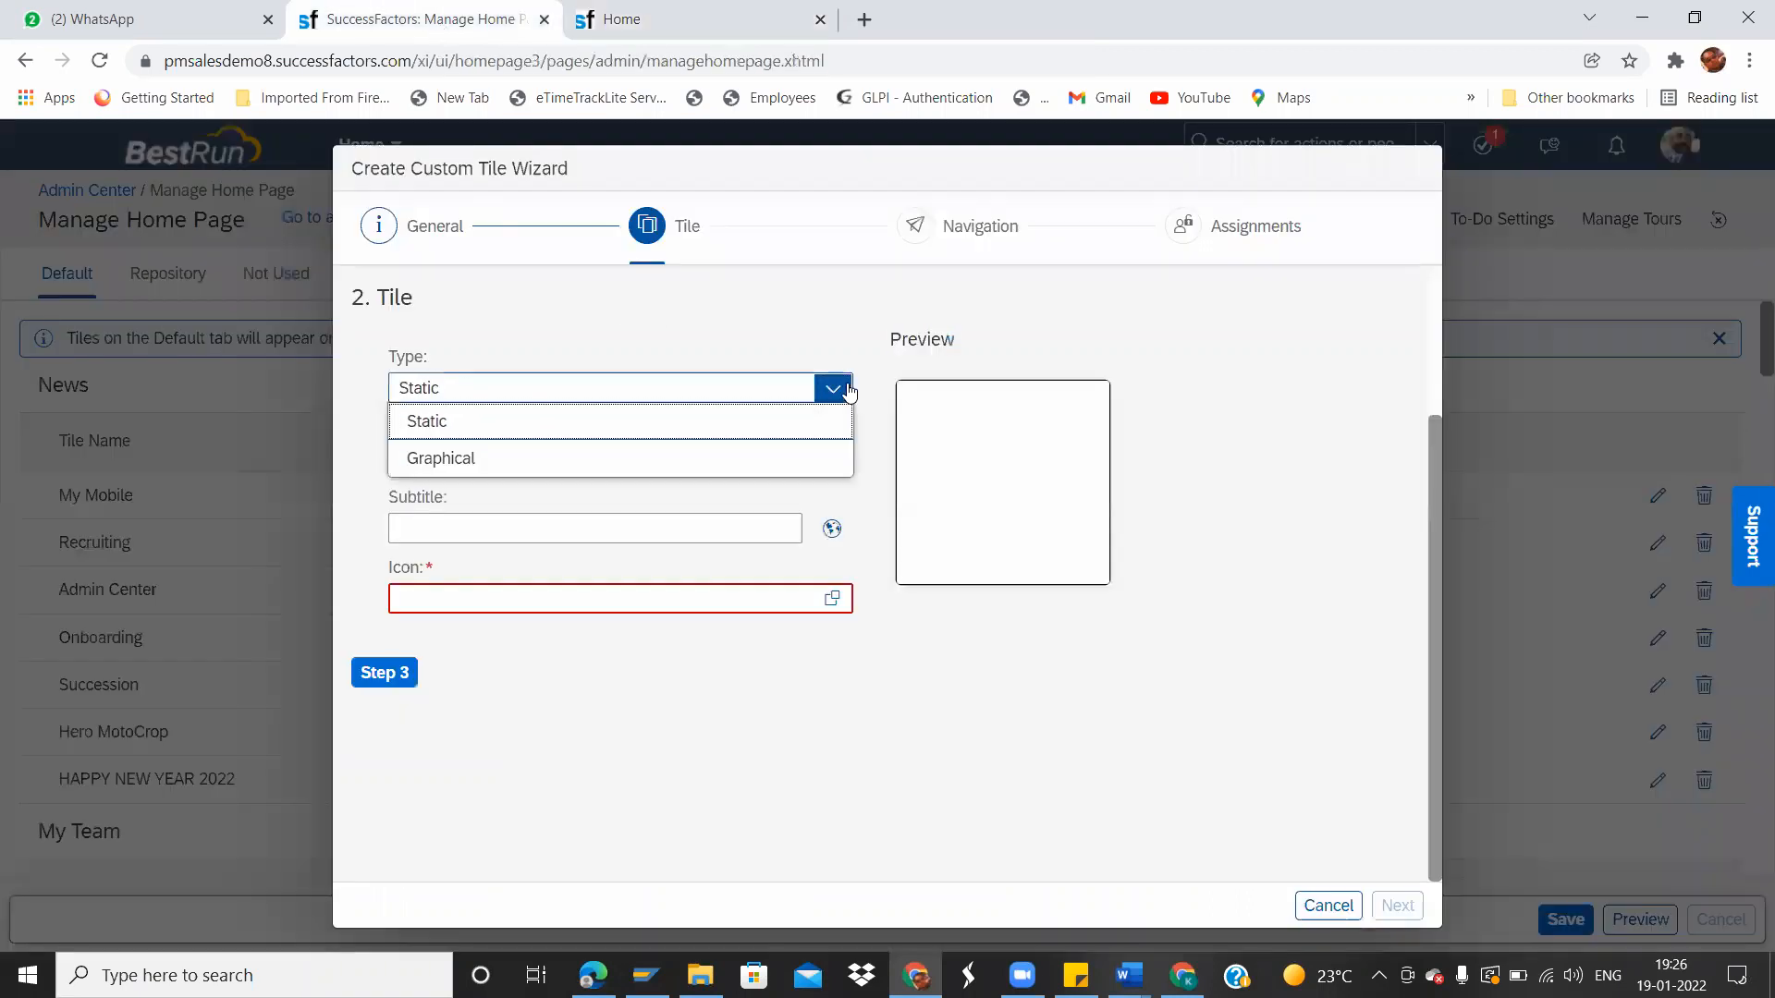
click(573, 462)
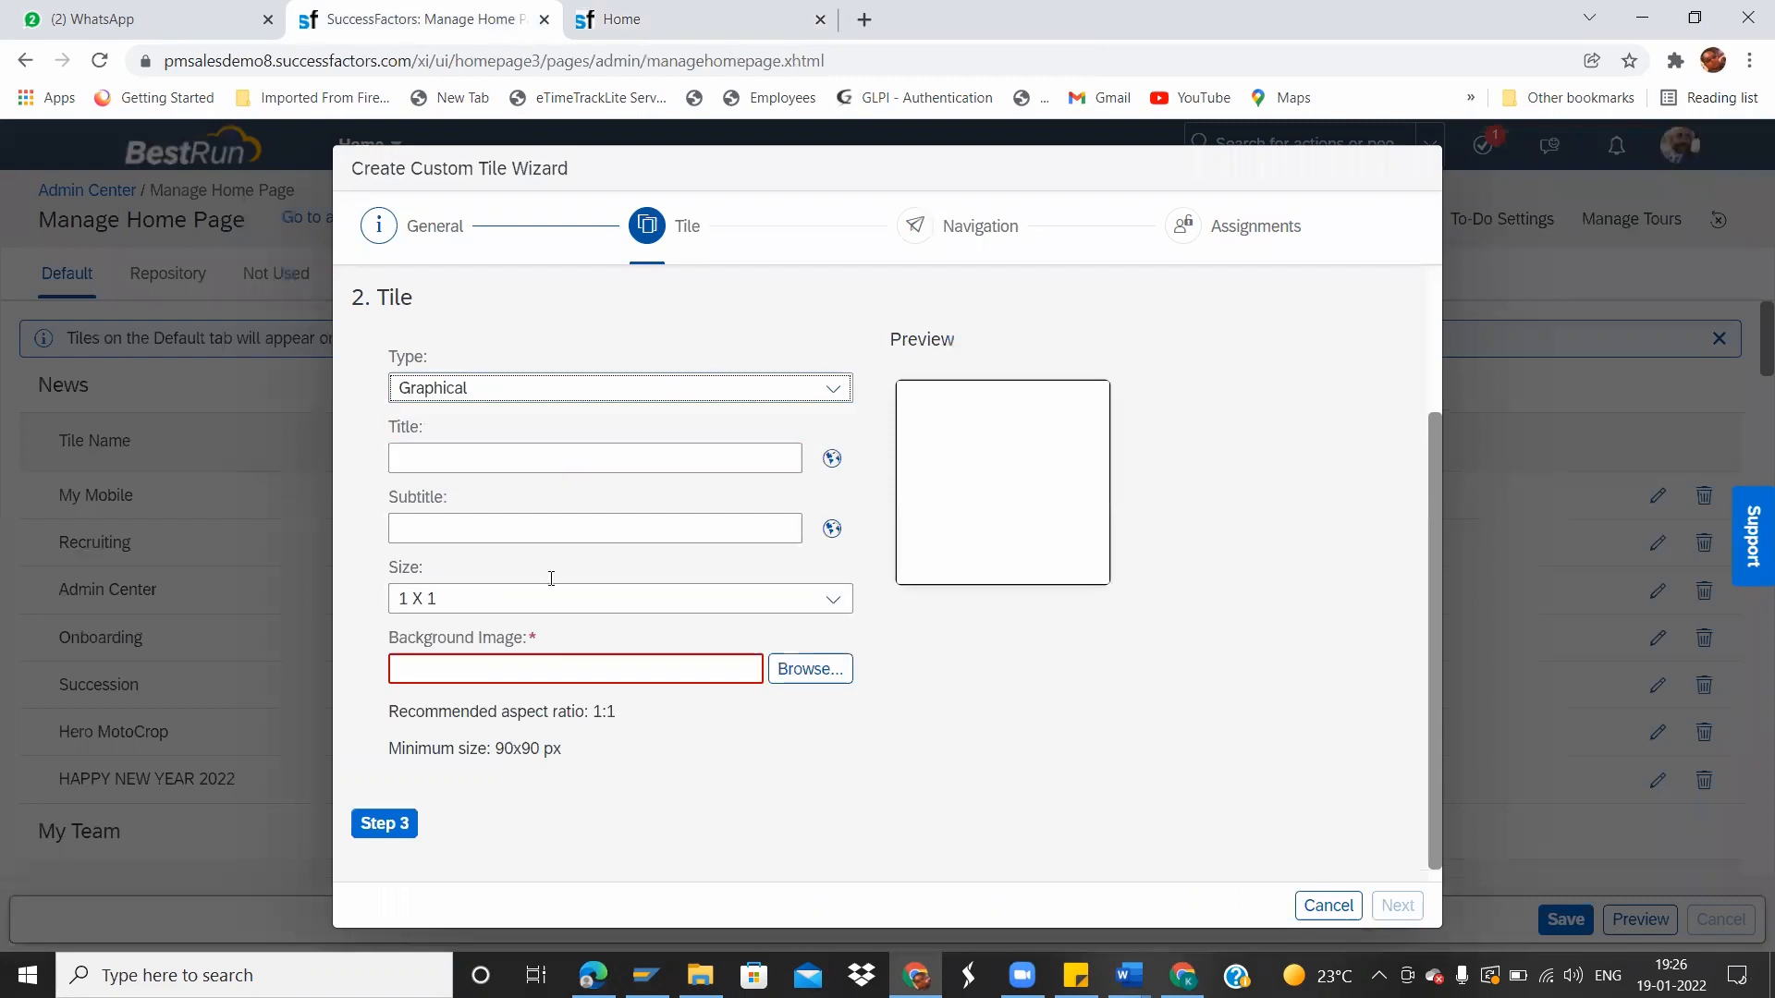
click(832, 605)
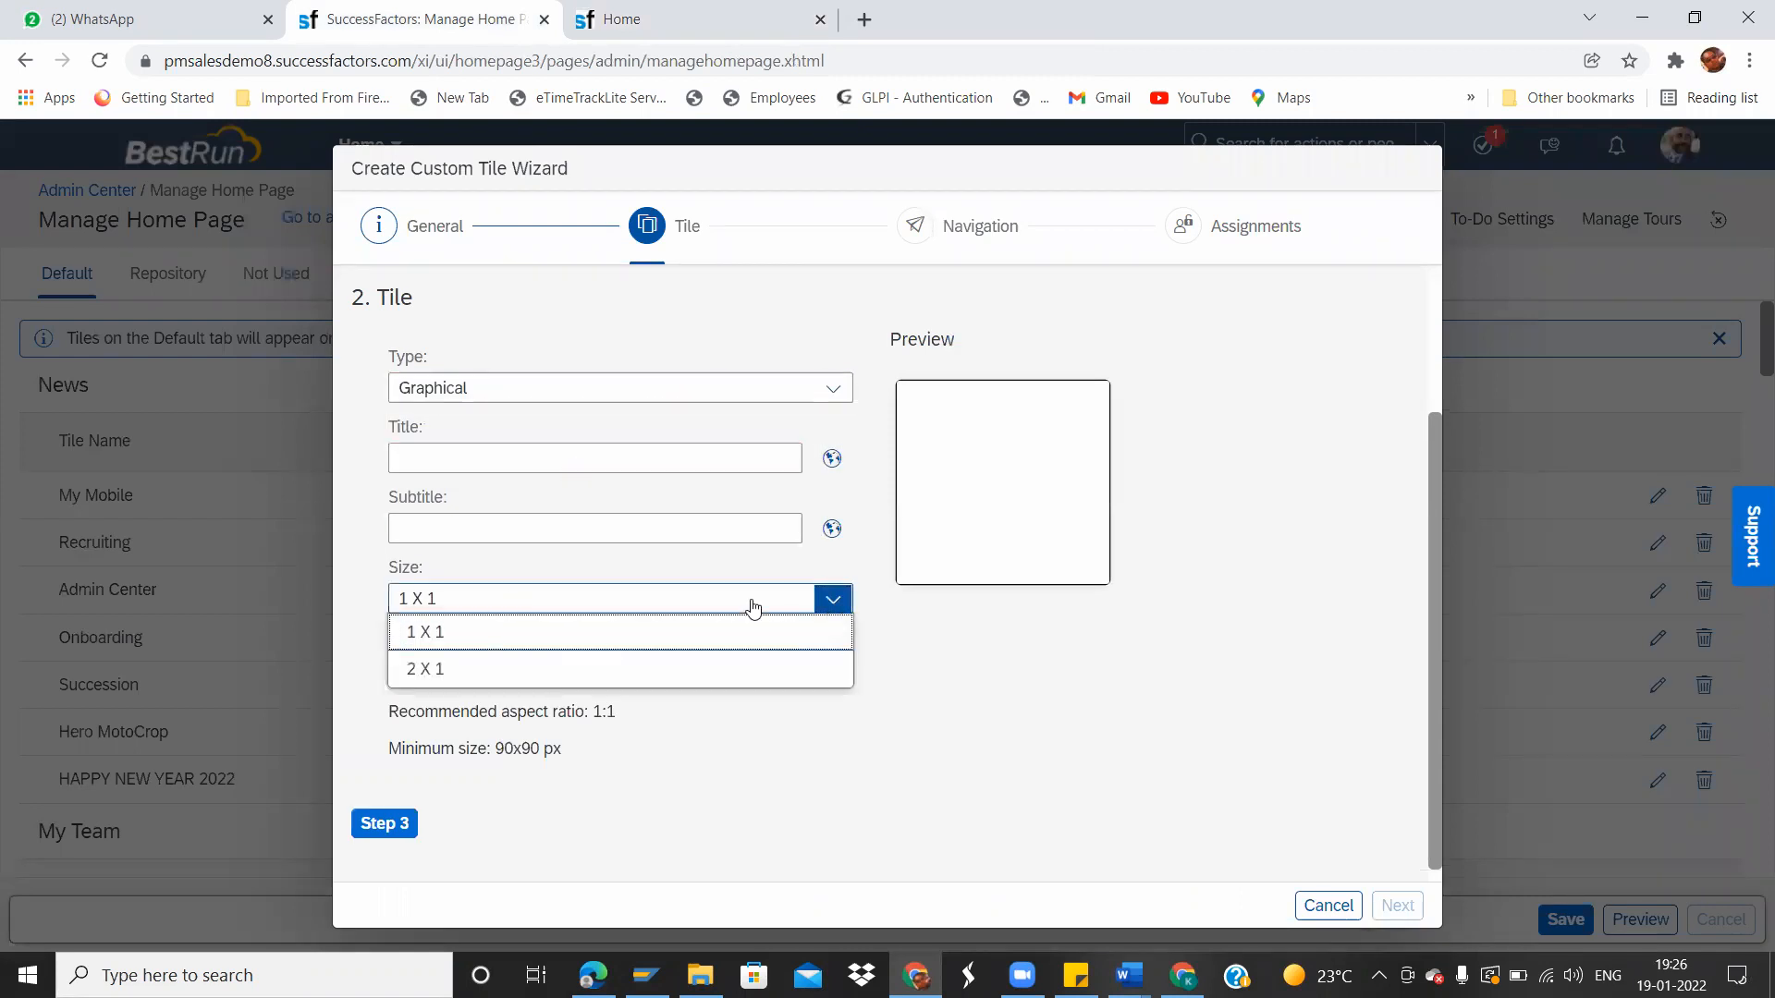
click(559, 676)
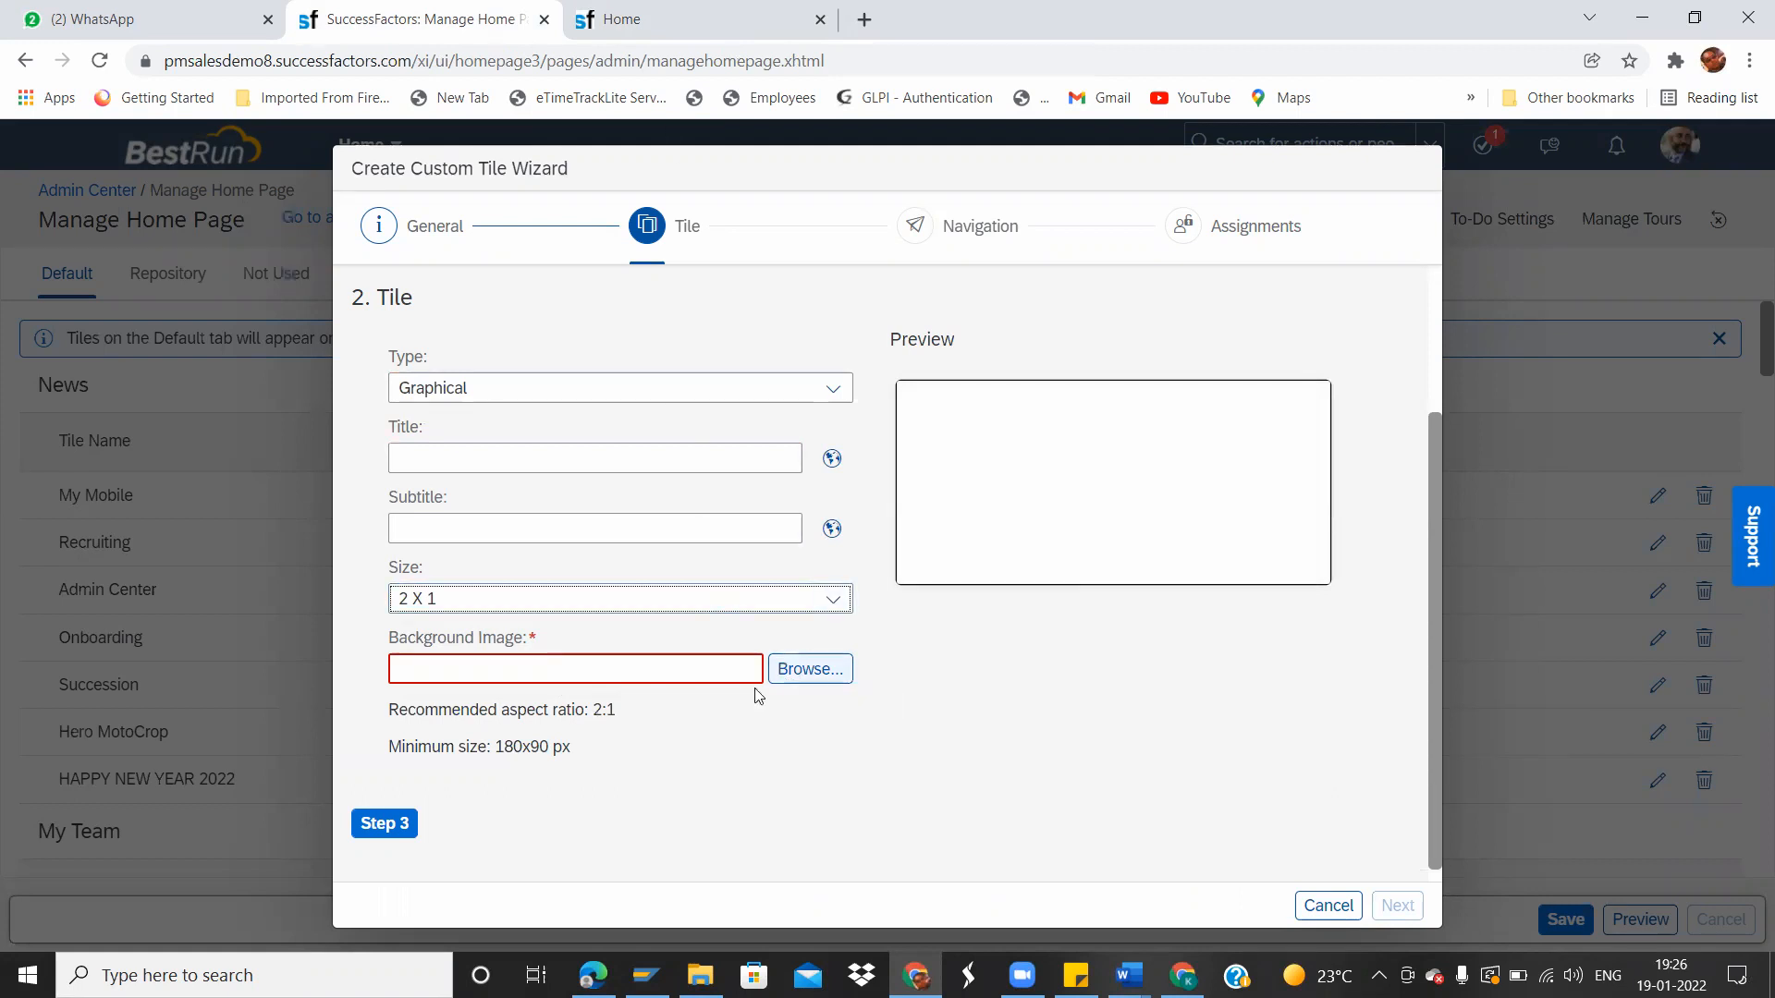
Use the Yash.png picture from the Desktop folder as the tile's background image.
key(super+d)
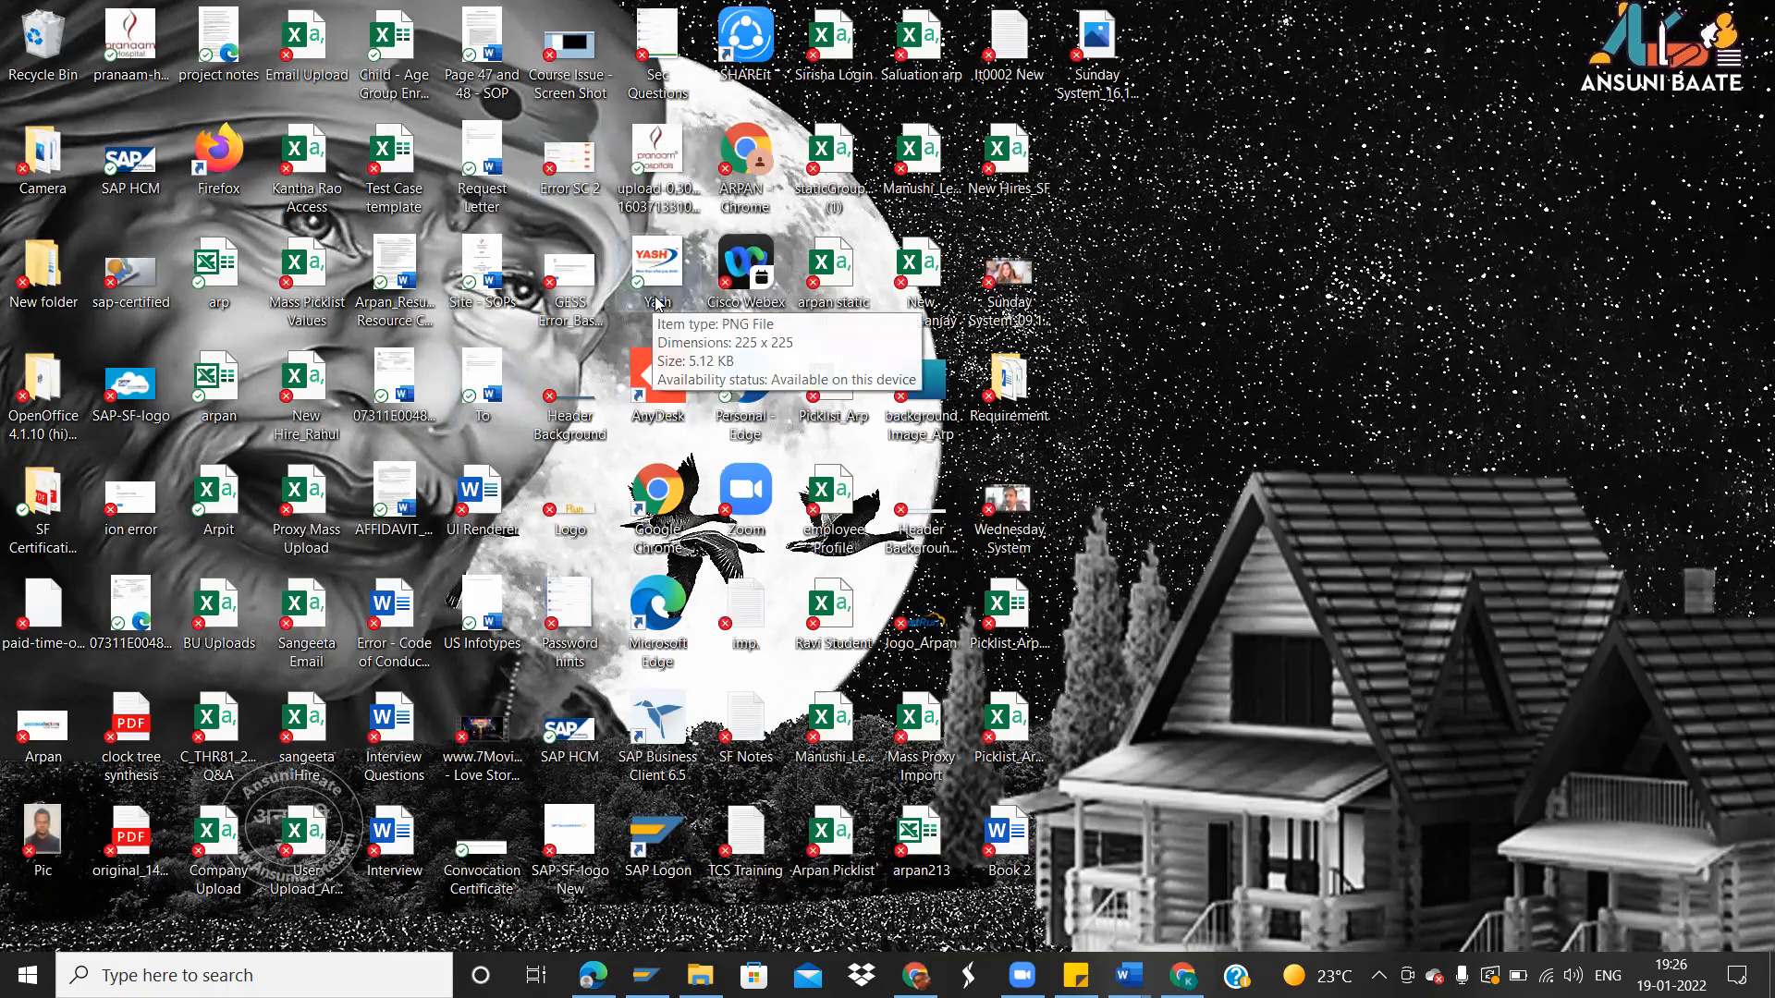
key(alt+Tab)
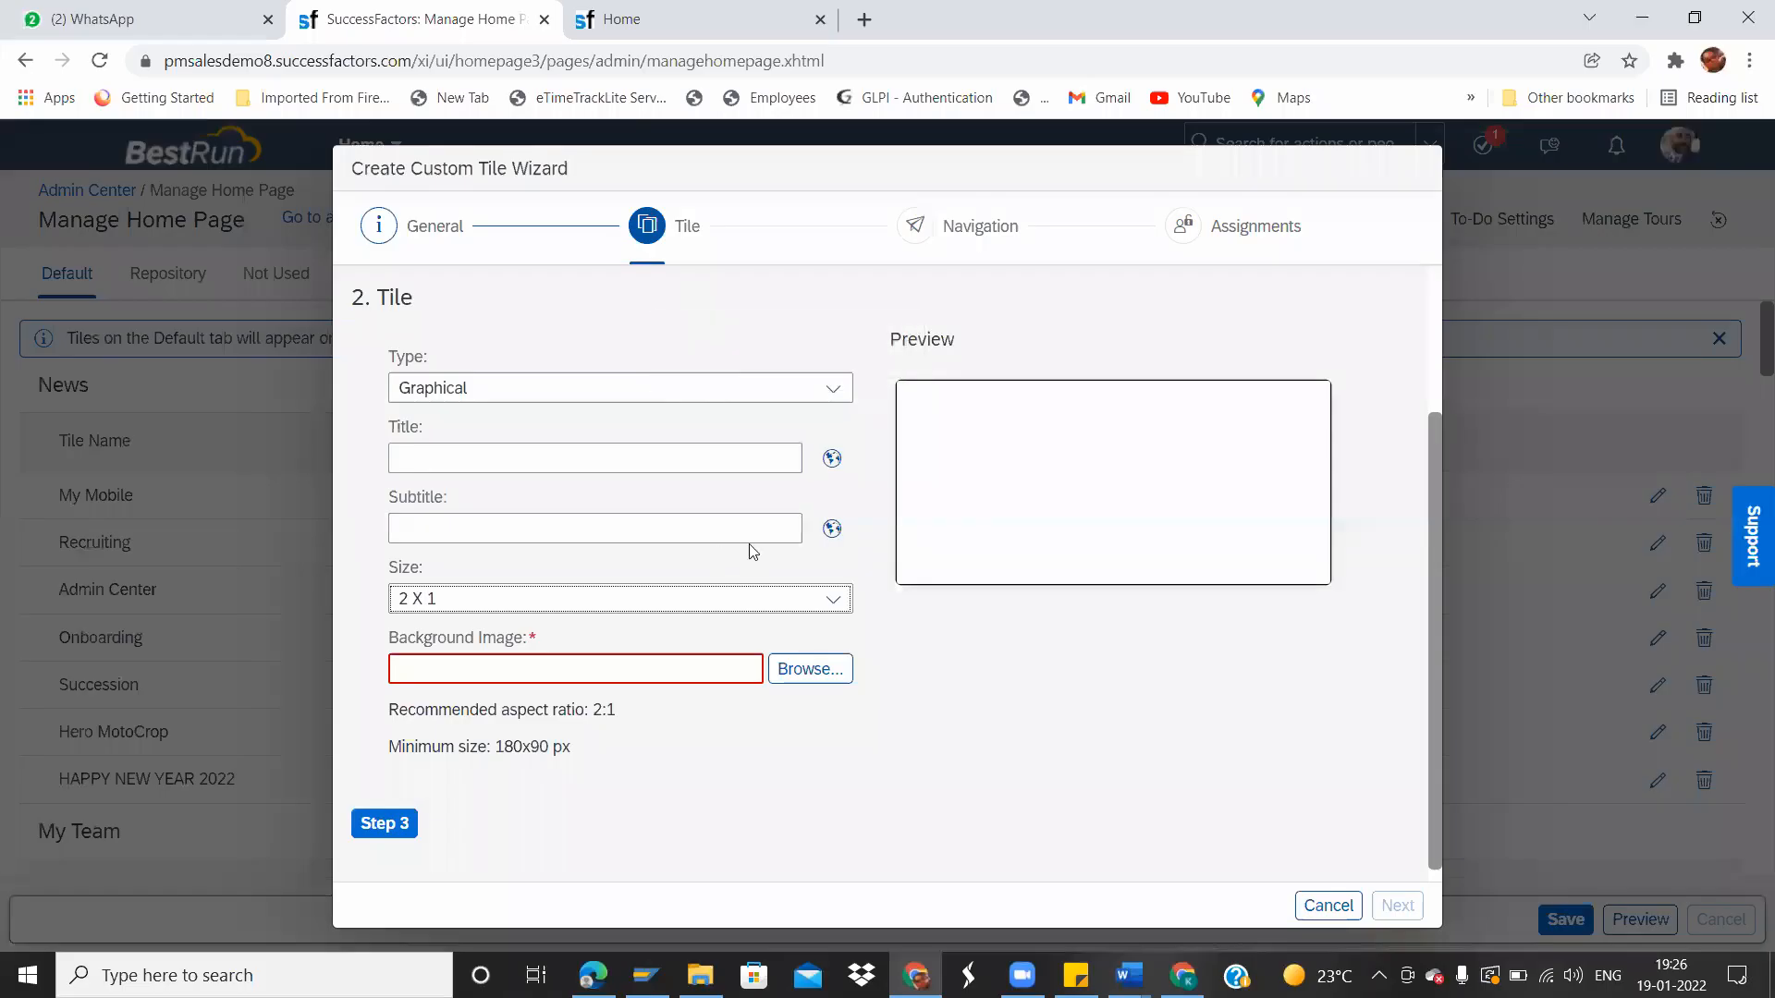
click(809, 668)
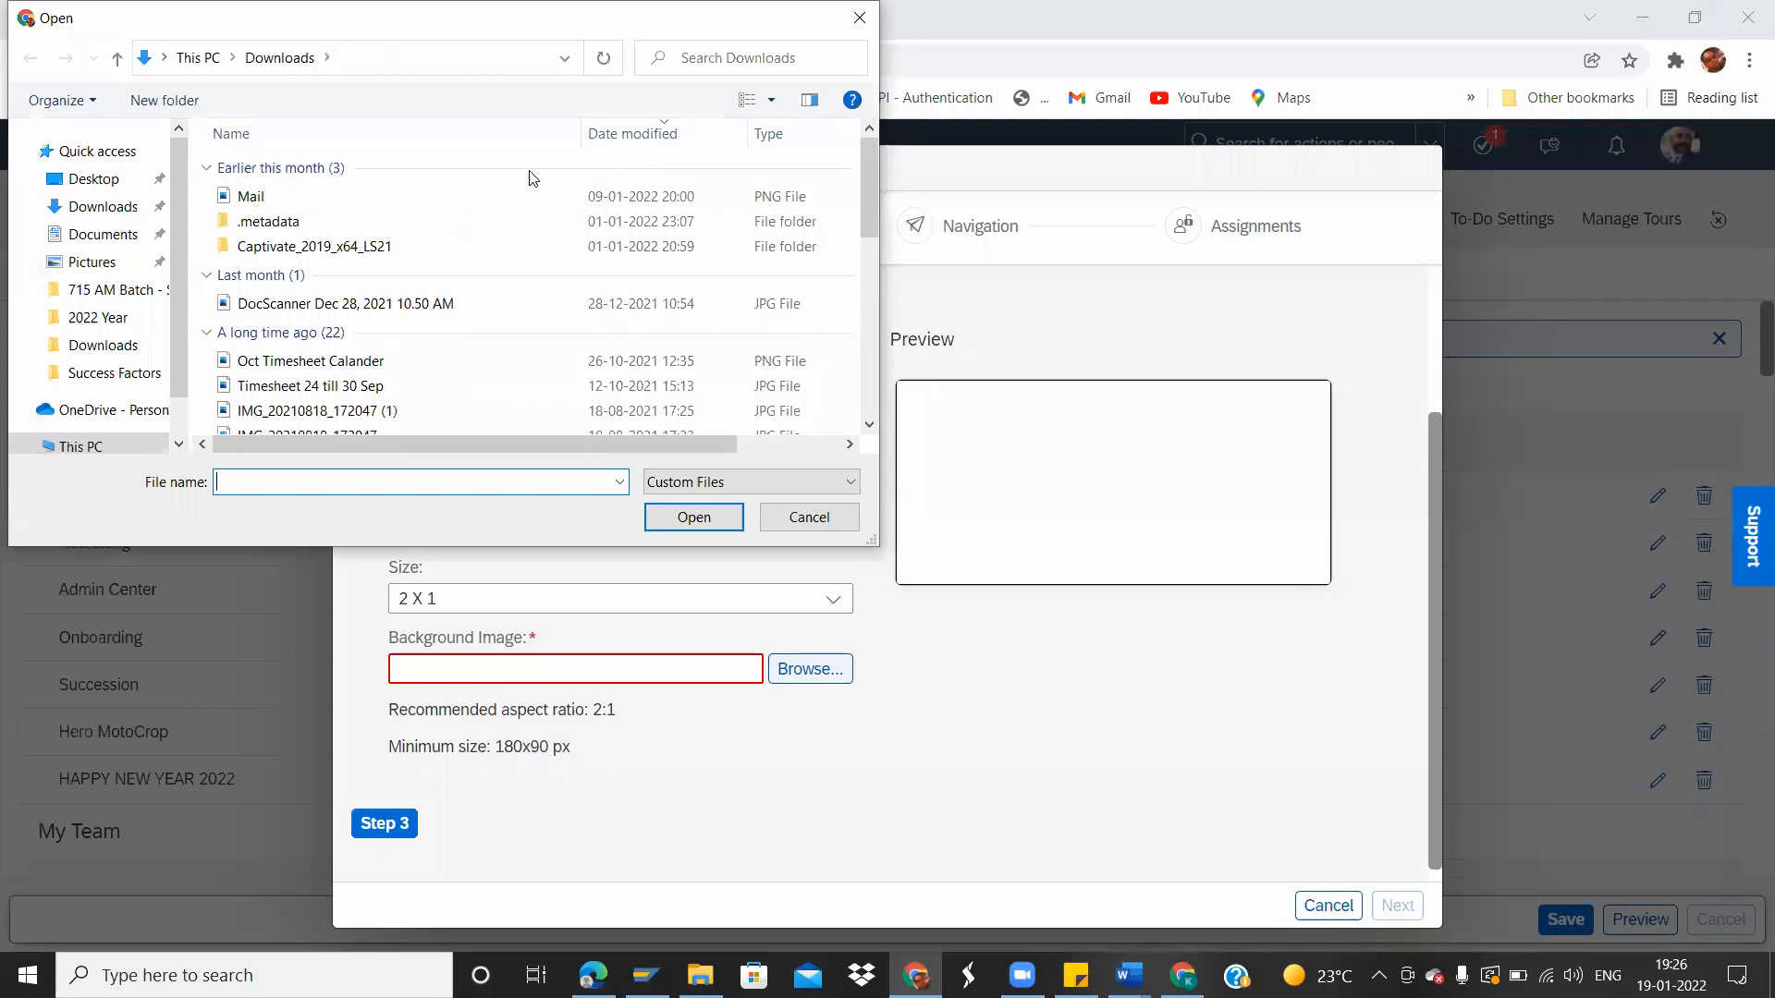
click(109, 180)
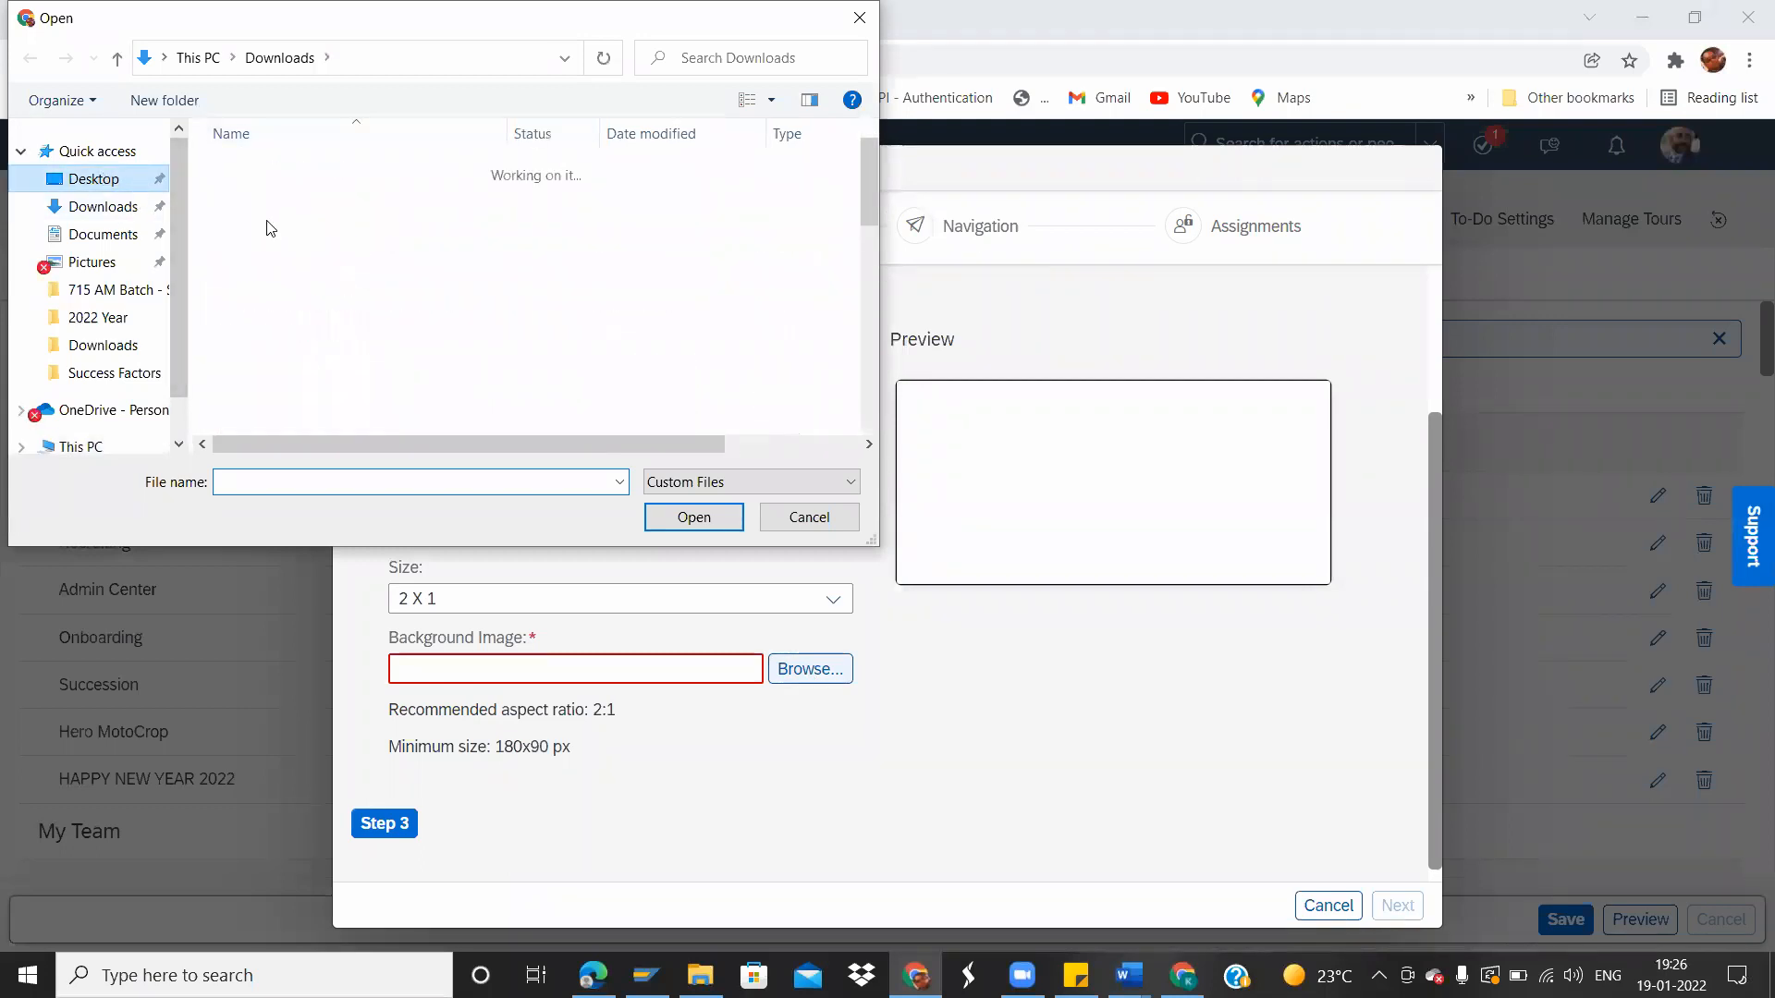
click(486, 384)
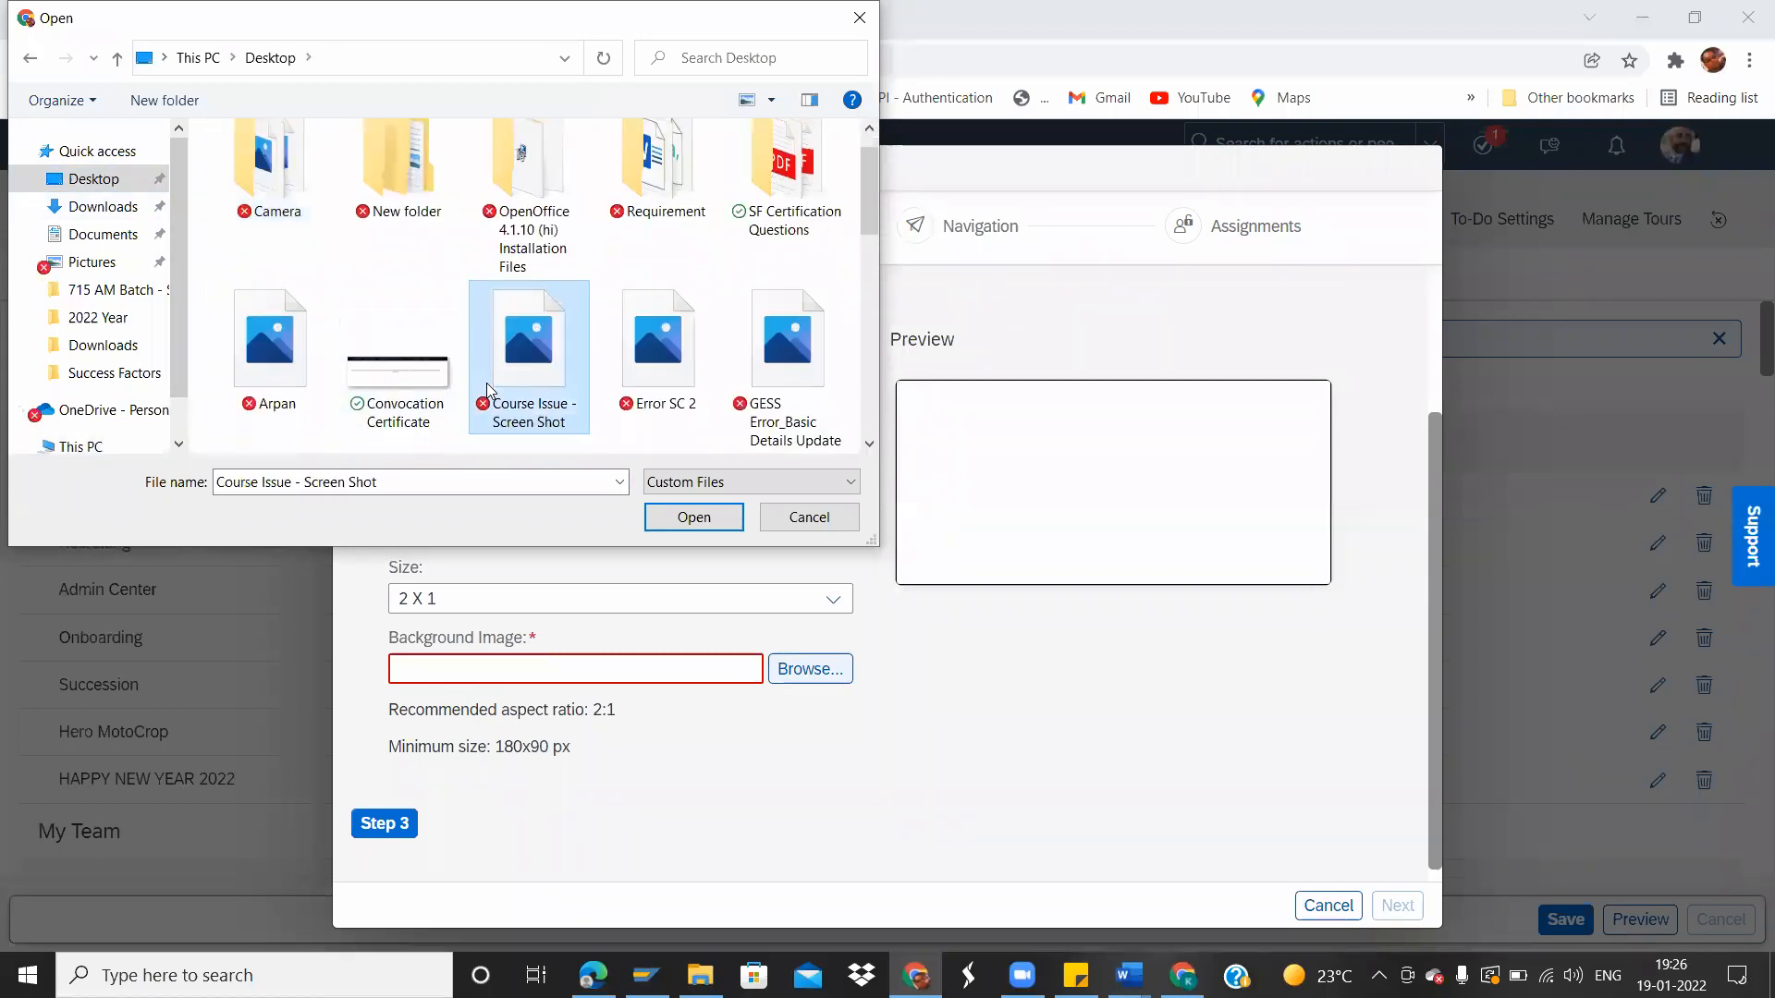
key(y)
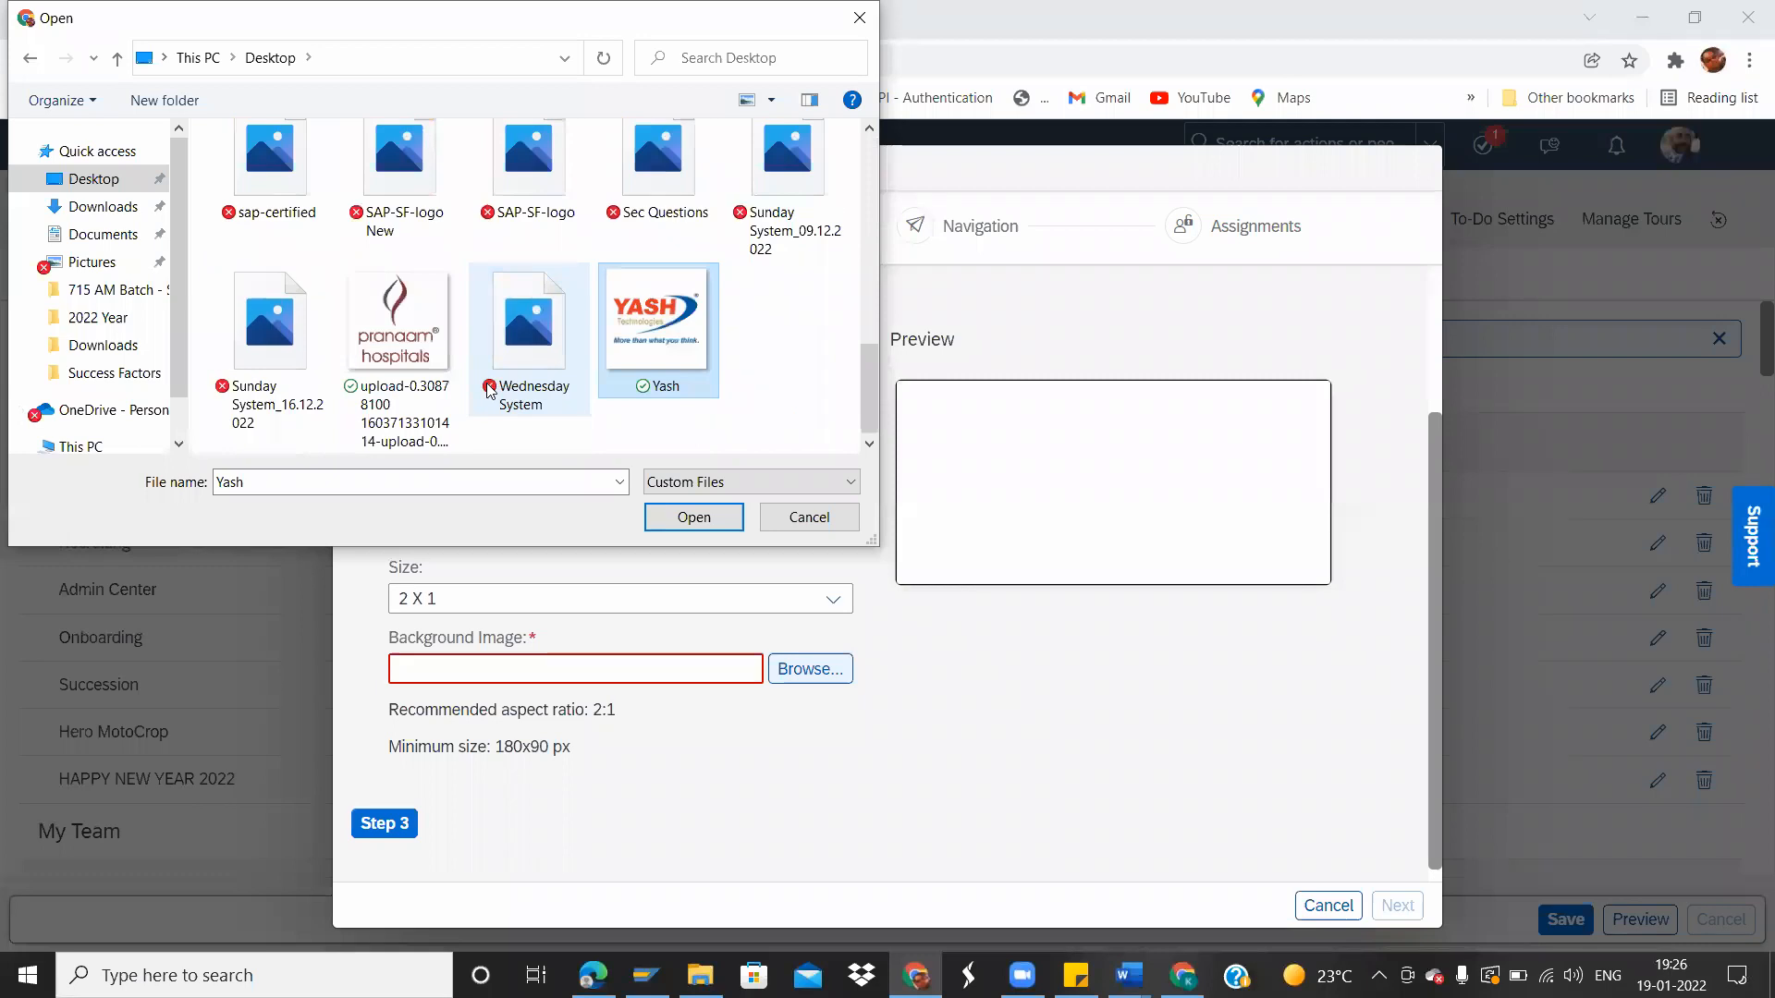
double_click(684, 347)
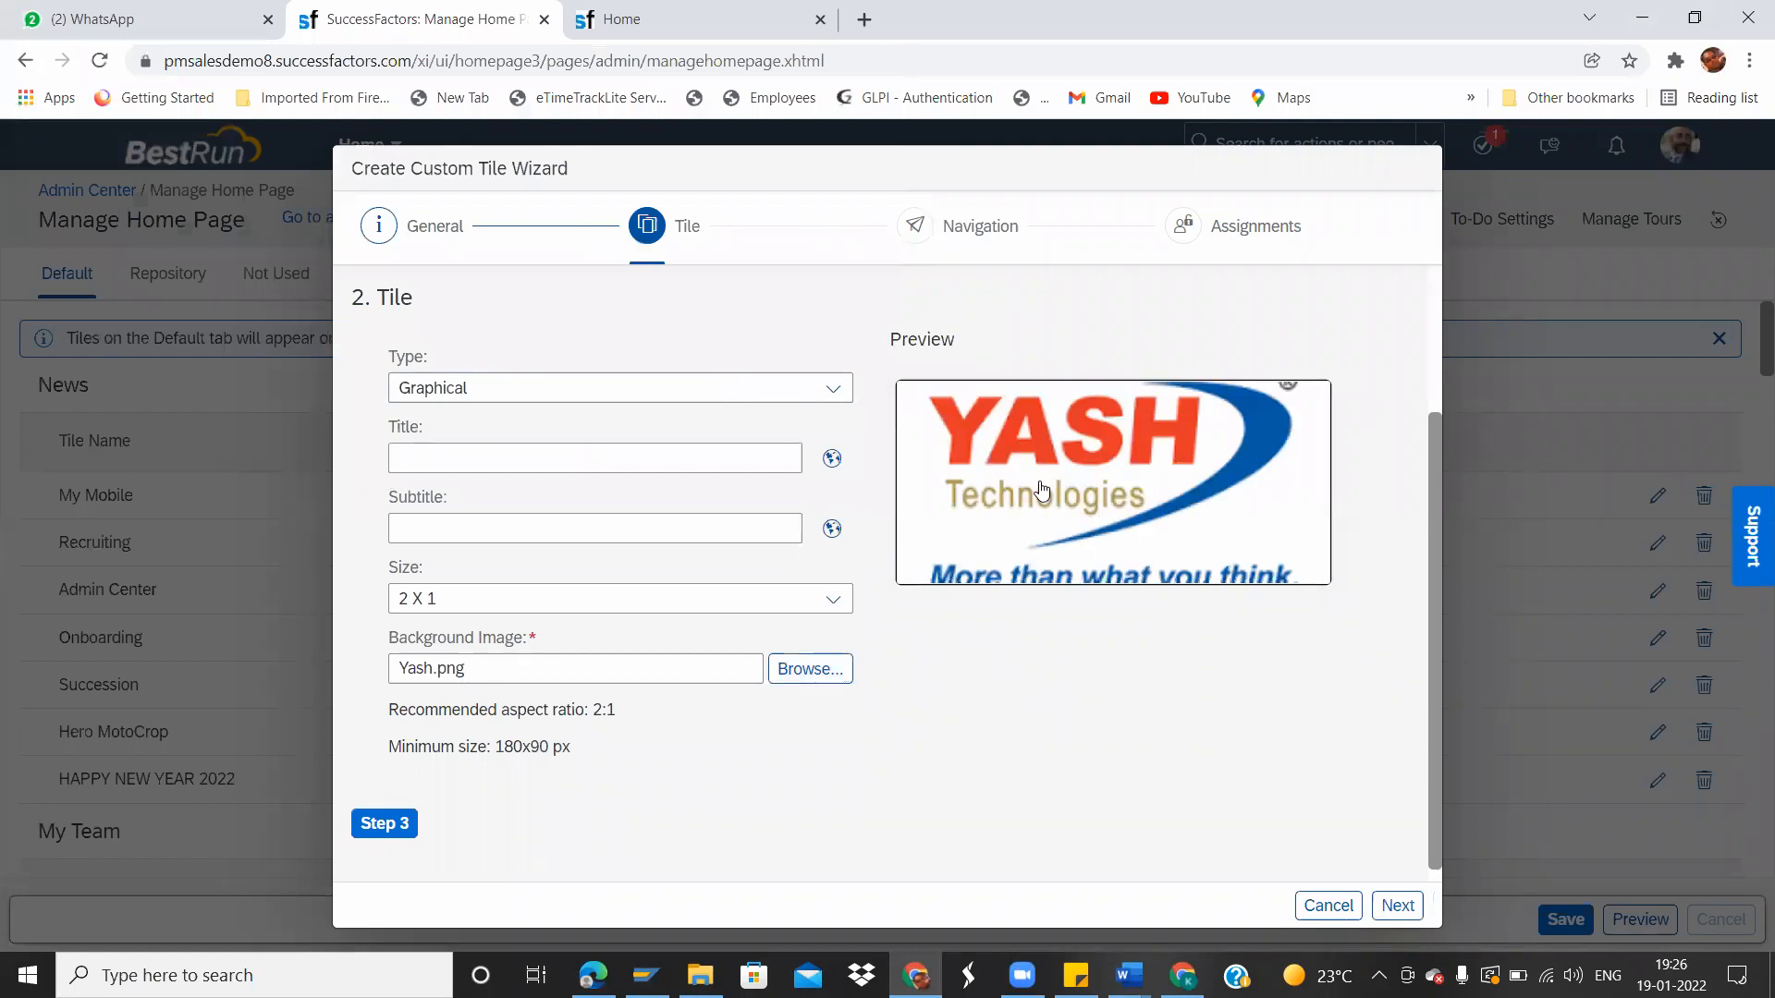
Set the tile's title to "Welcome Tile" and its subtitle to "Welcome to Yash".
click(568, 451)
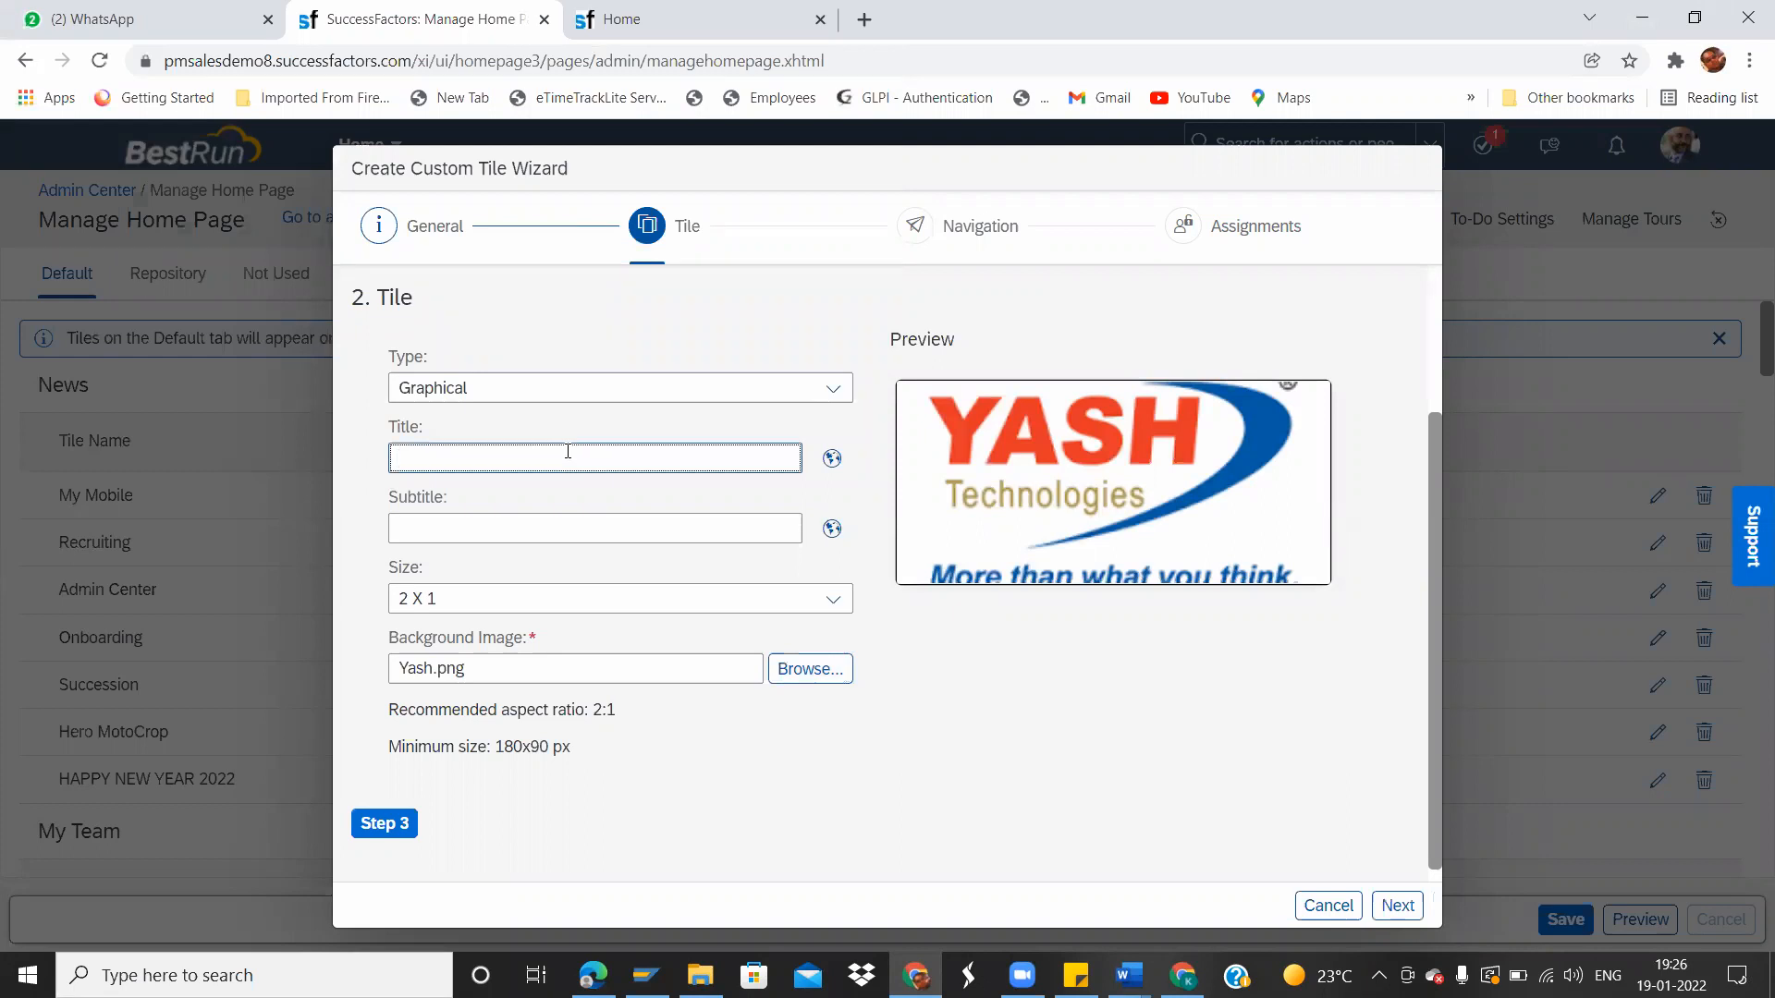
text(We)
click(508, 532)
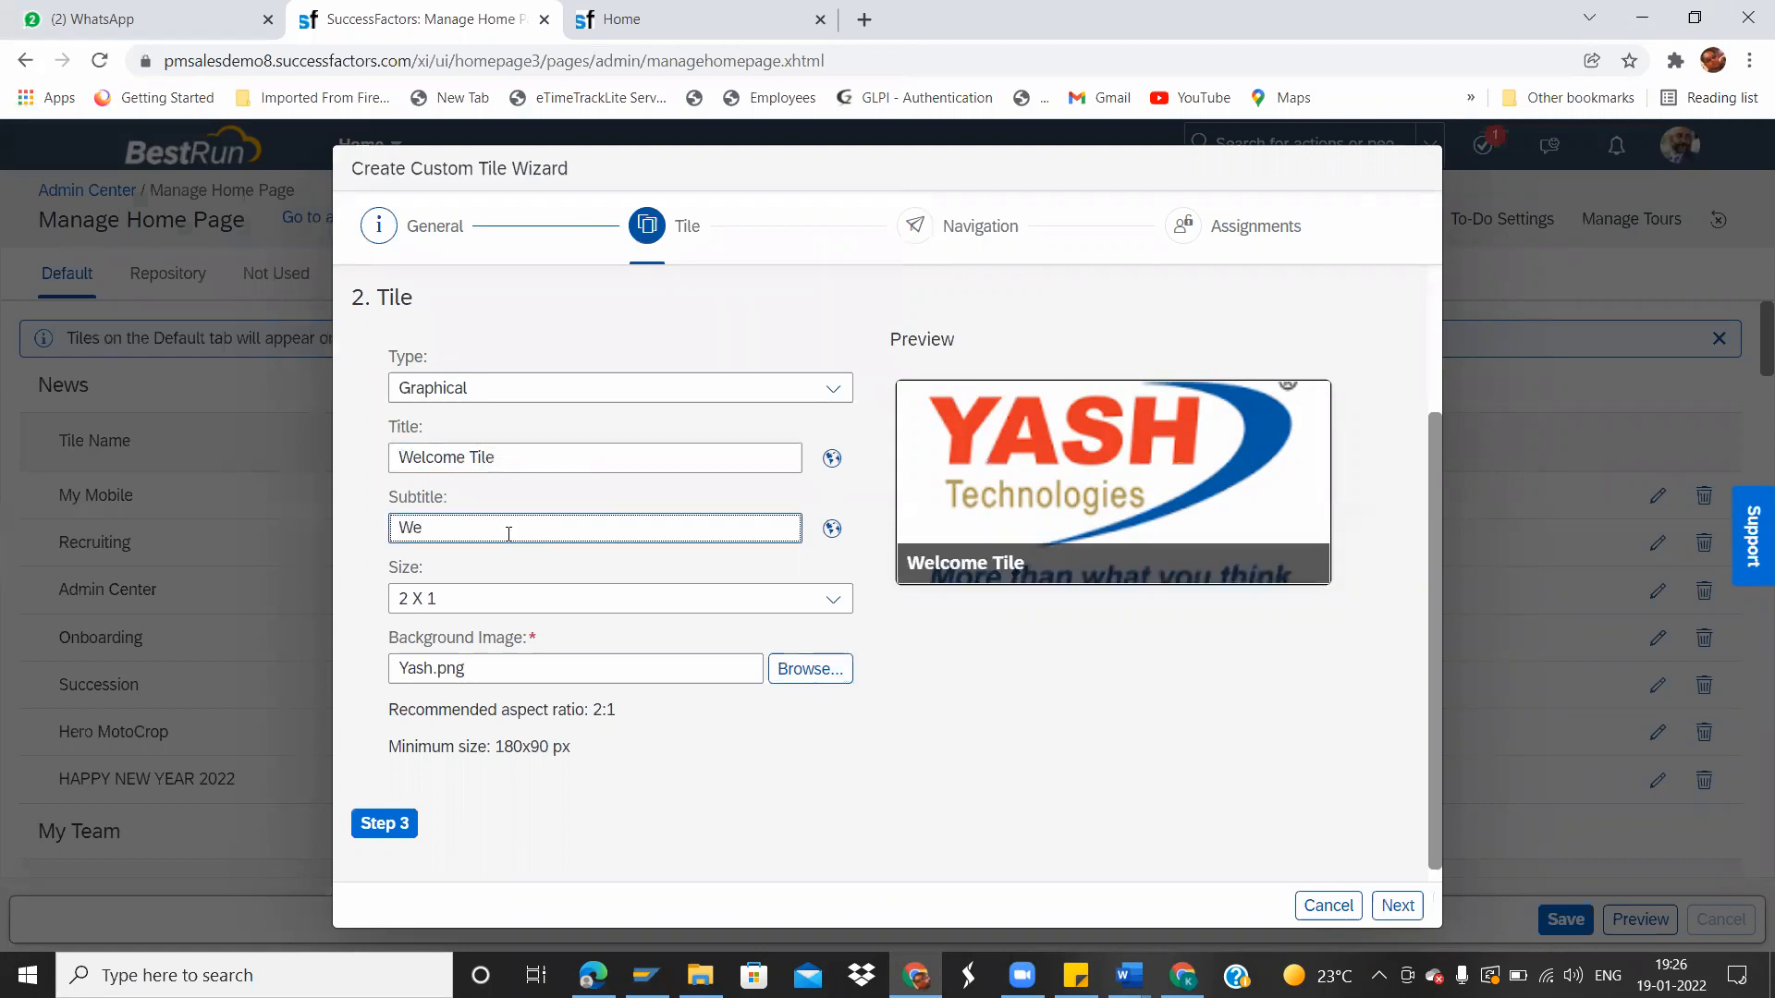
text(Welcome to Yash)
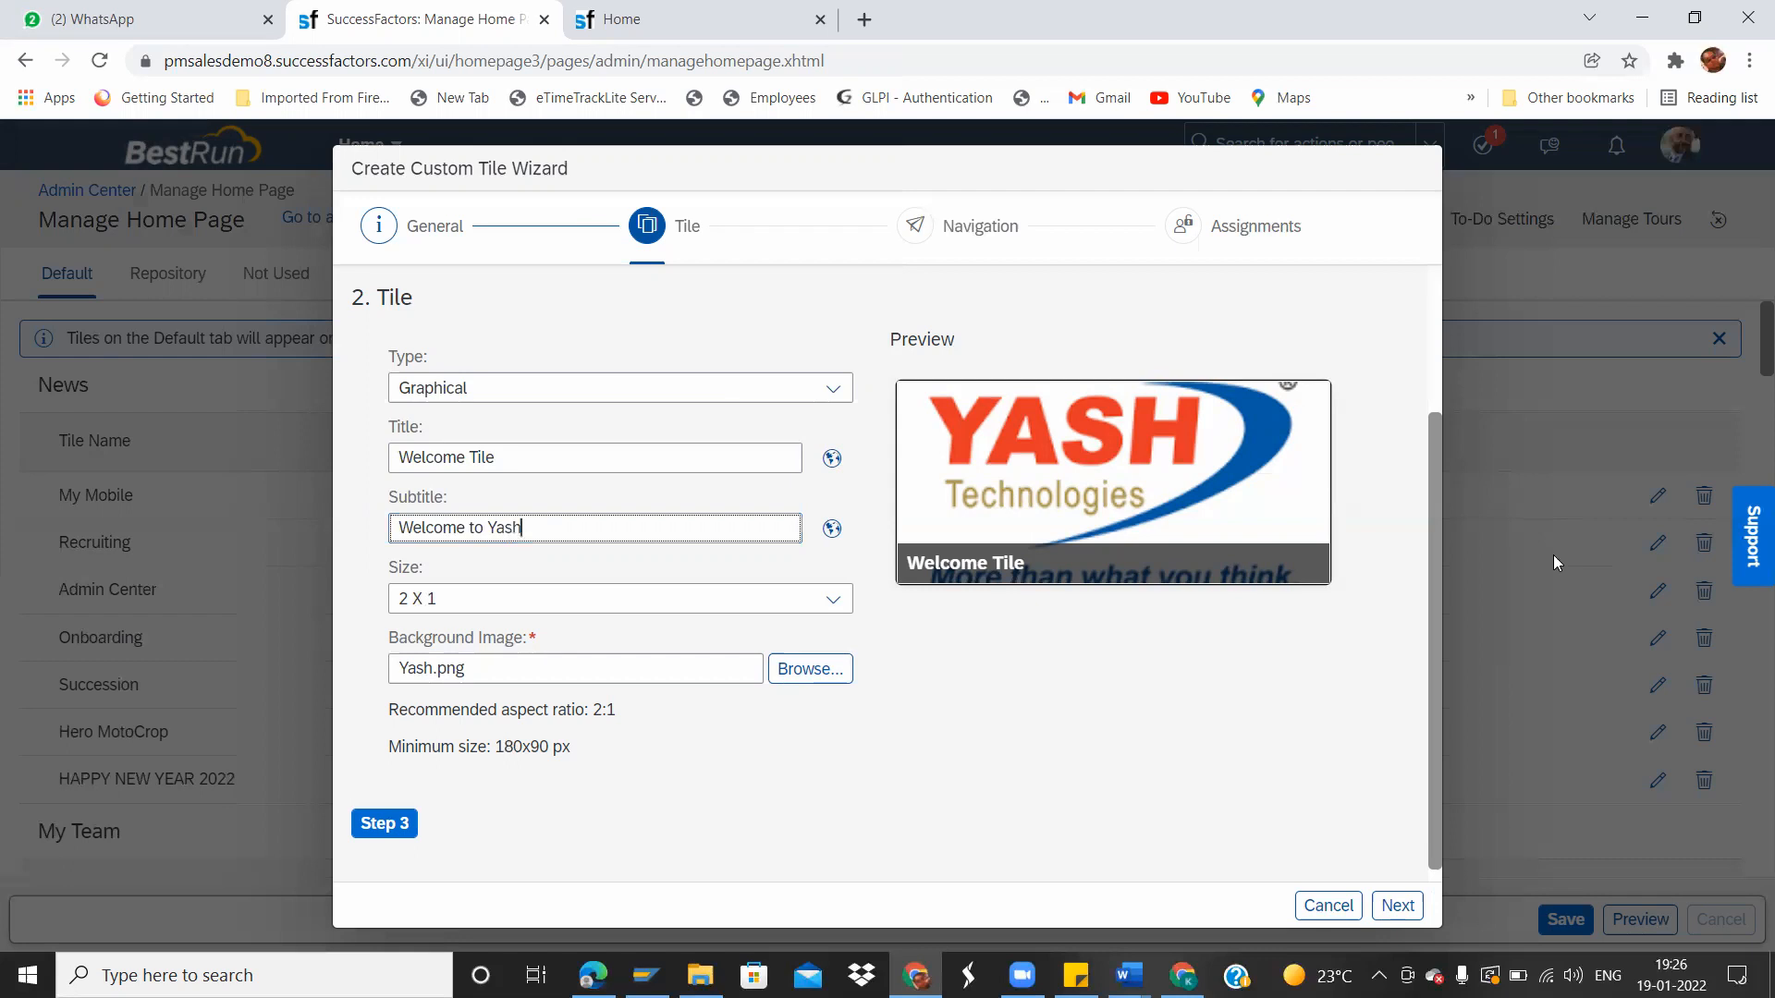
Replace "TCS" in the tile name so it reads "USA Yash Welcome Tile".
drag(1438, 595, 1450, 420)
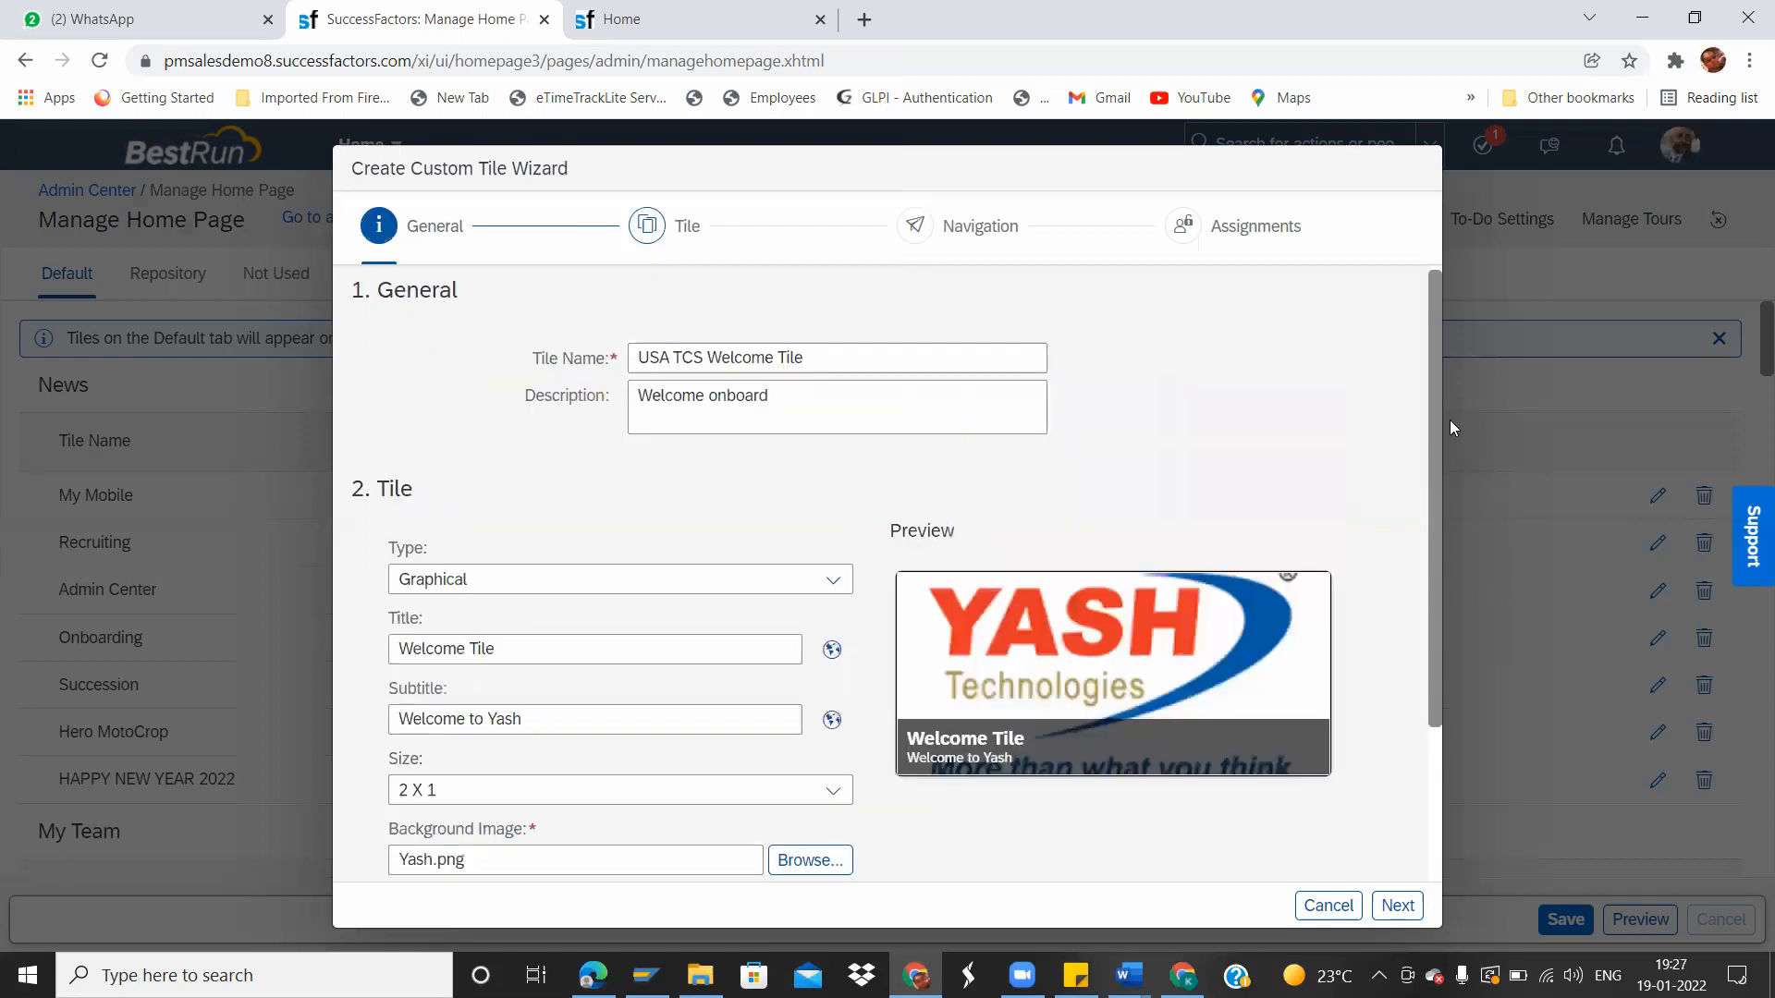
click(702, 362)
key(ctrl+shift+Left)
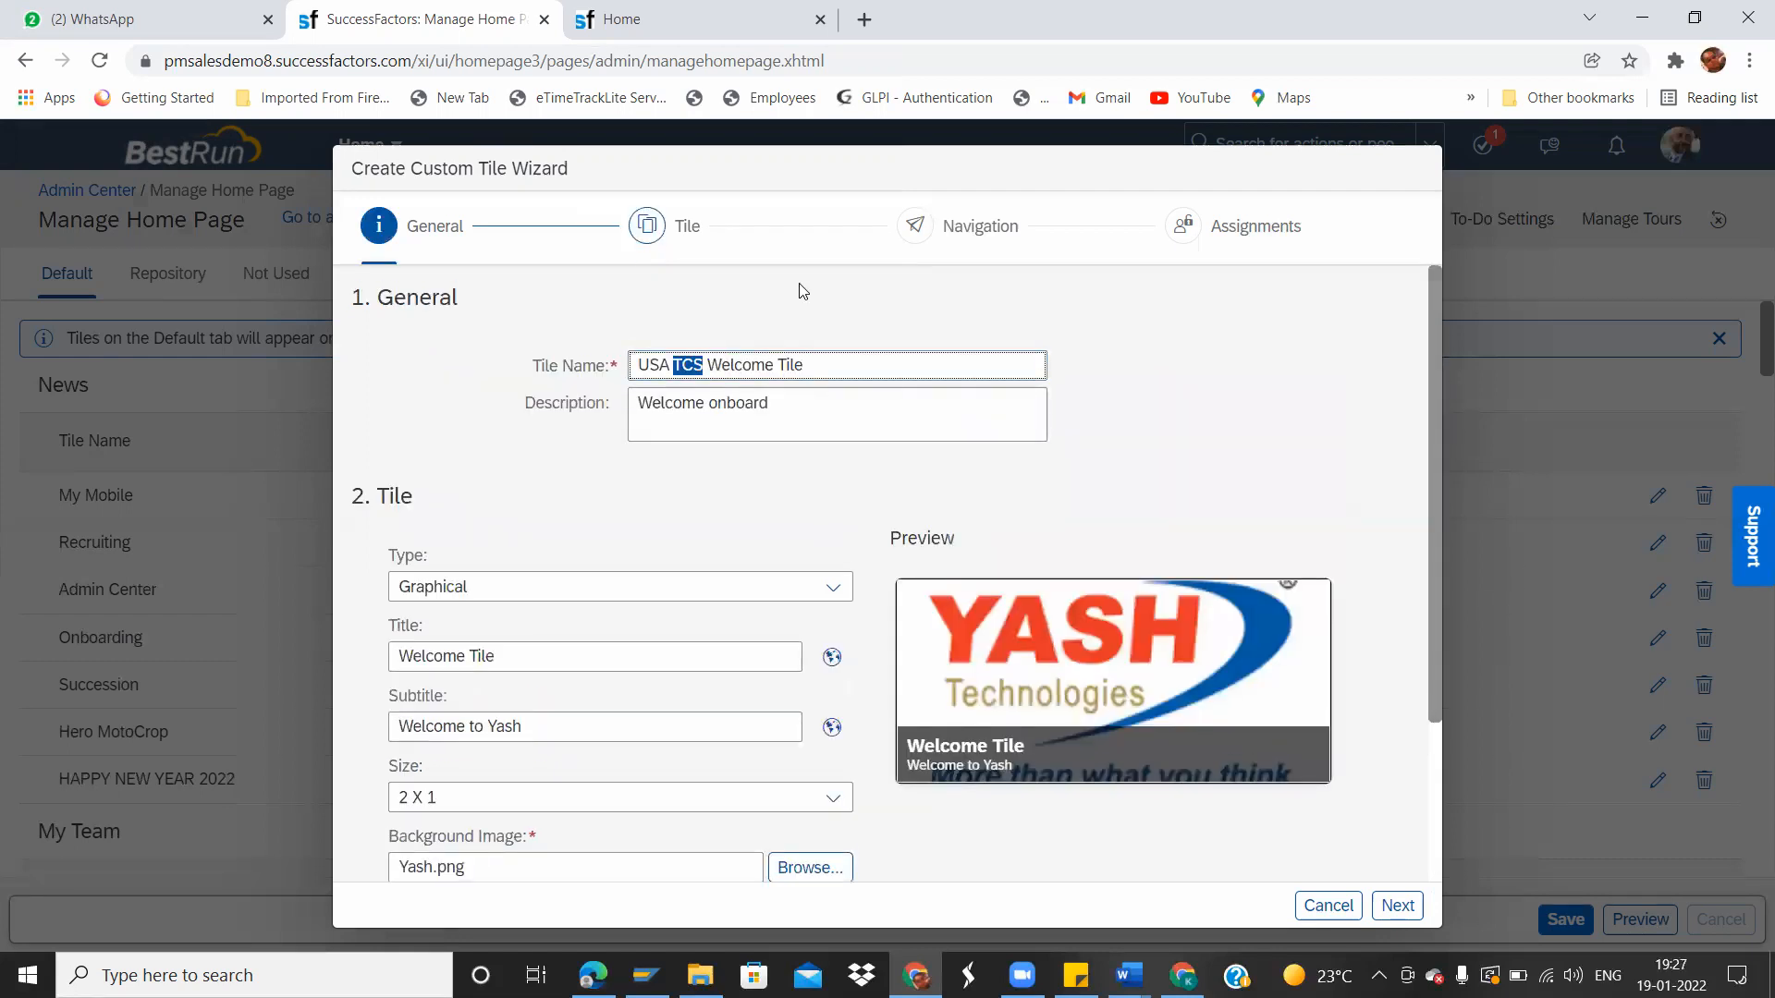
text(Yash)
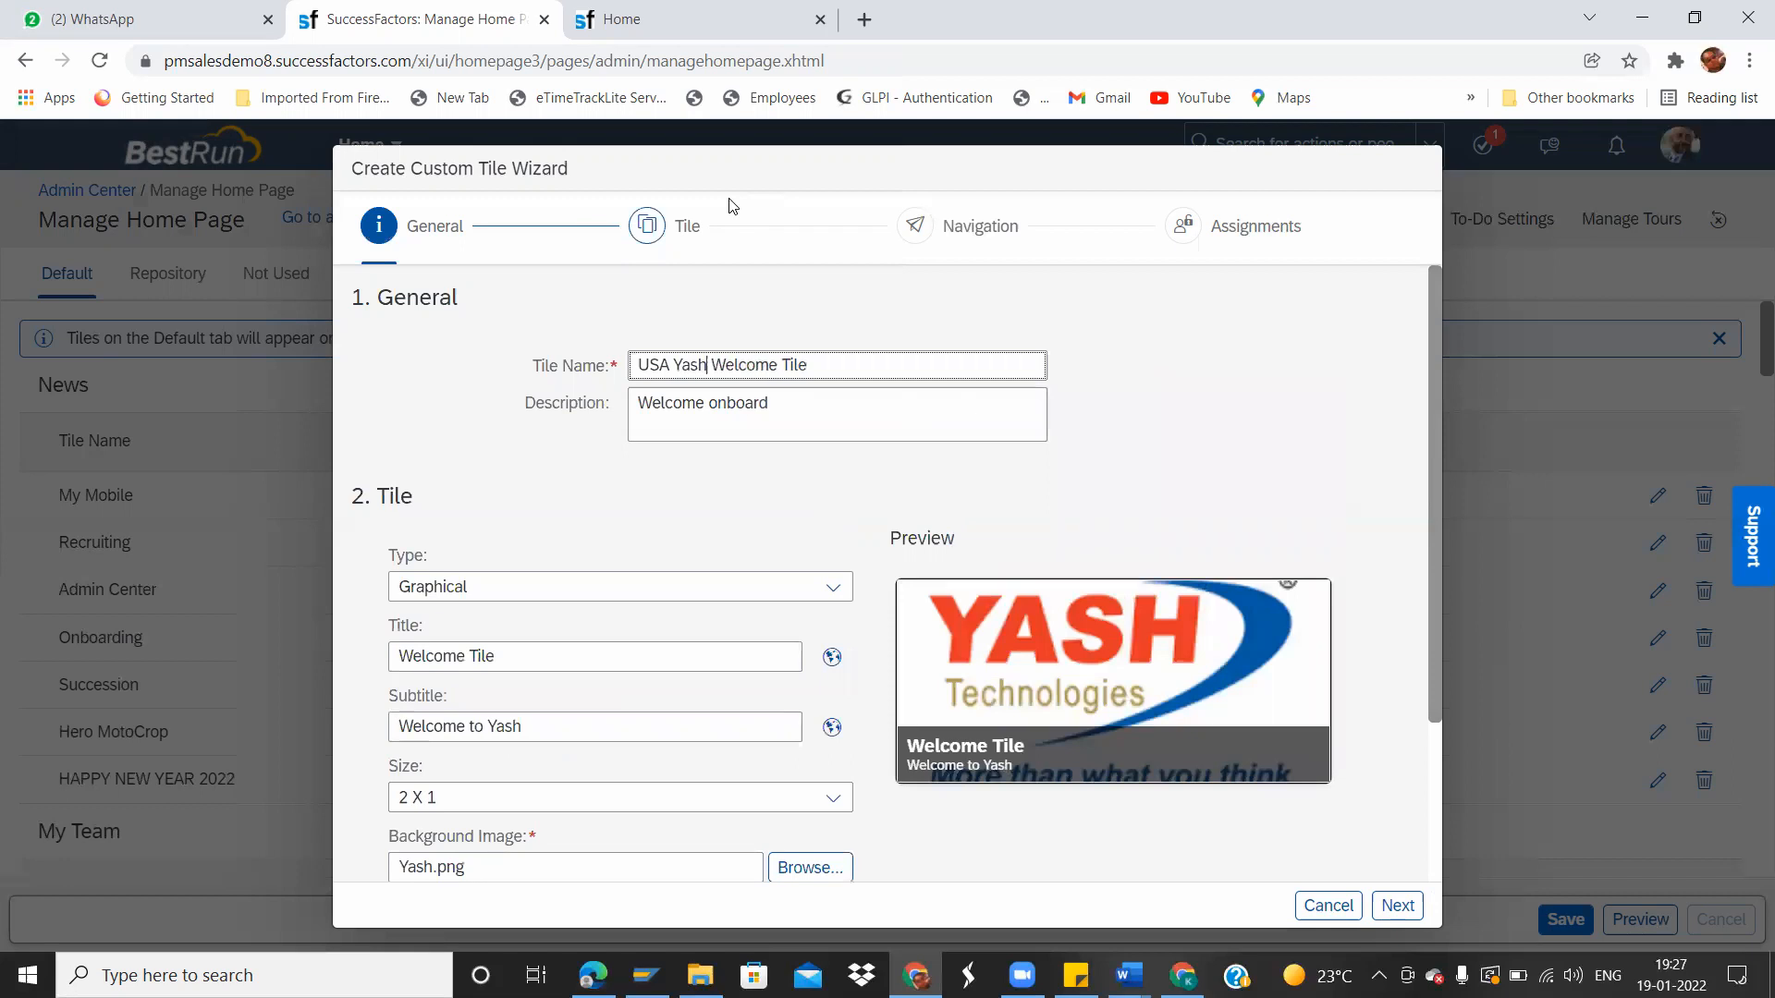
Continue to the Navigation step of the wizard and open the Target choices.
drag(1438, 525, 1433, 830)
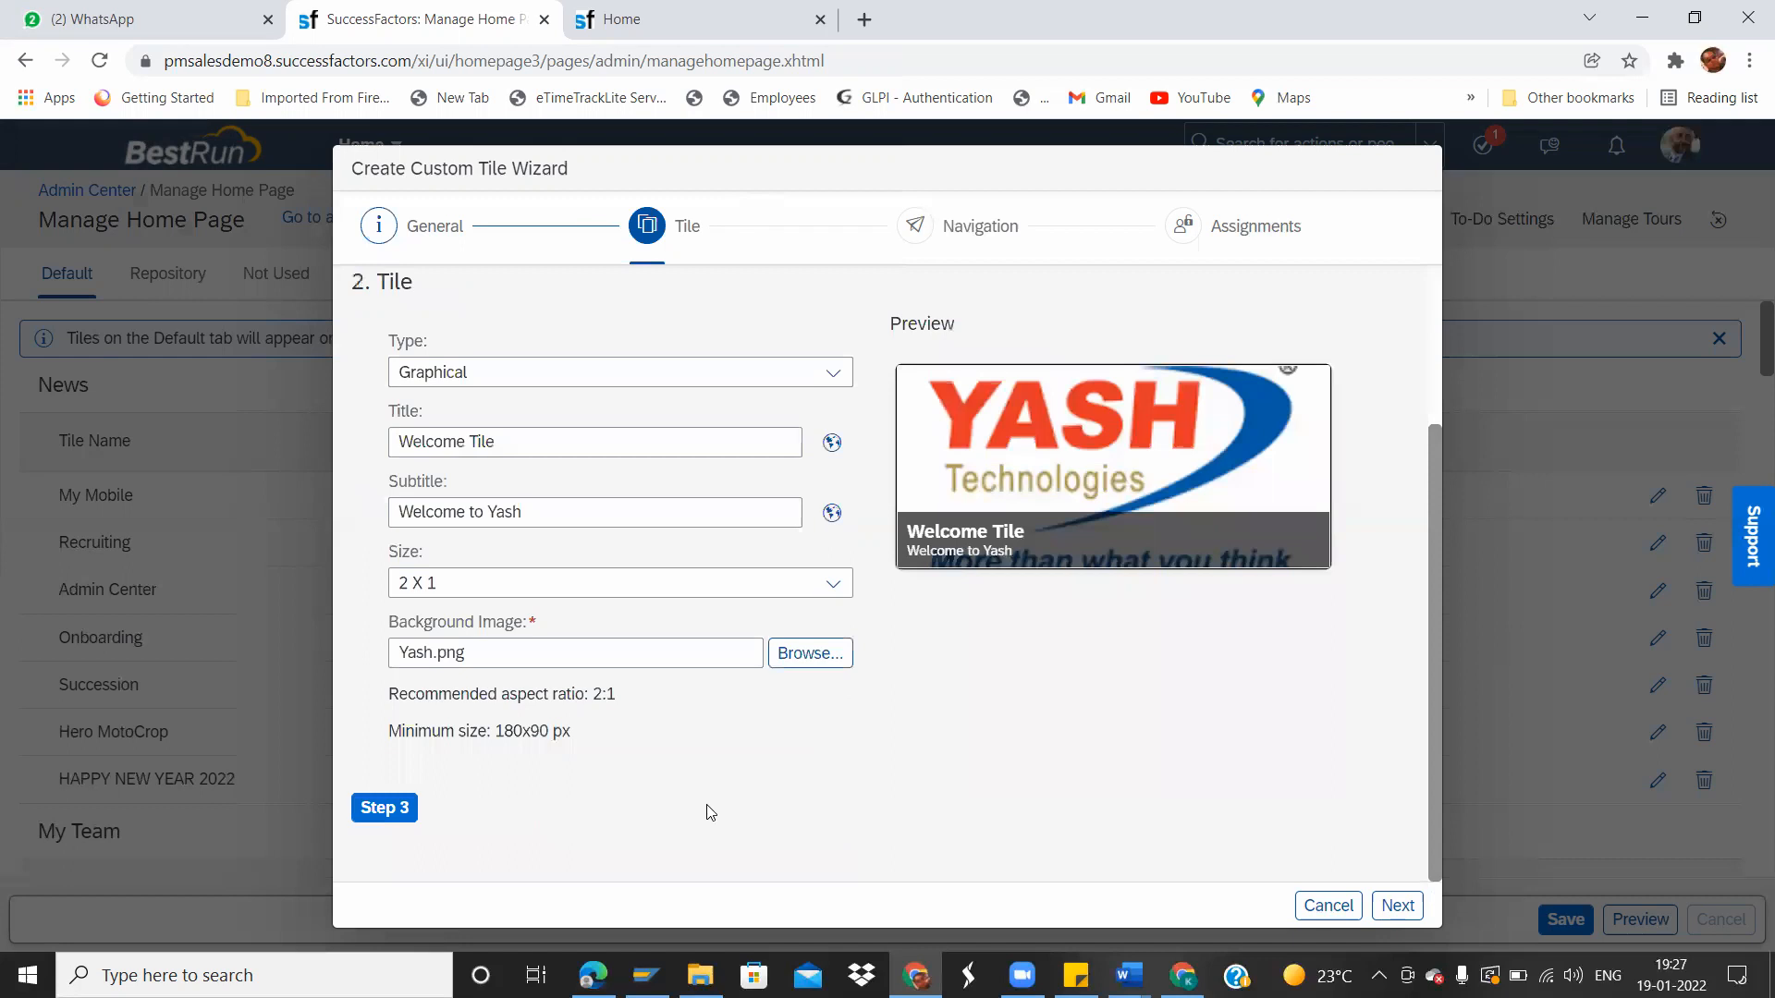
click(383, 810)
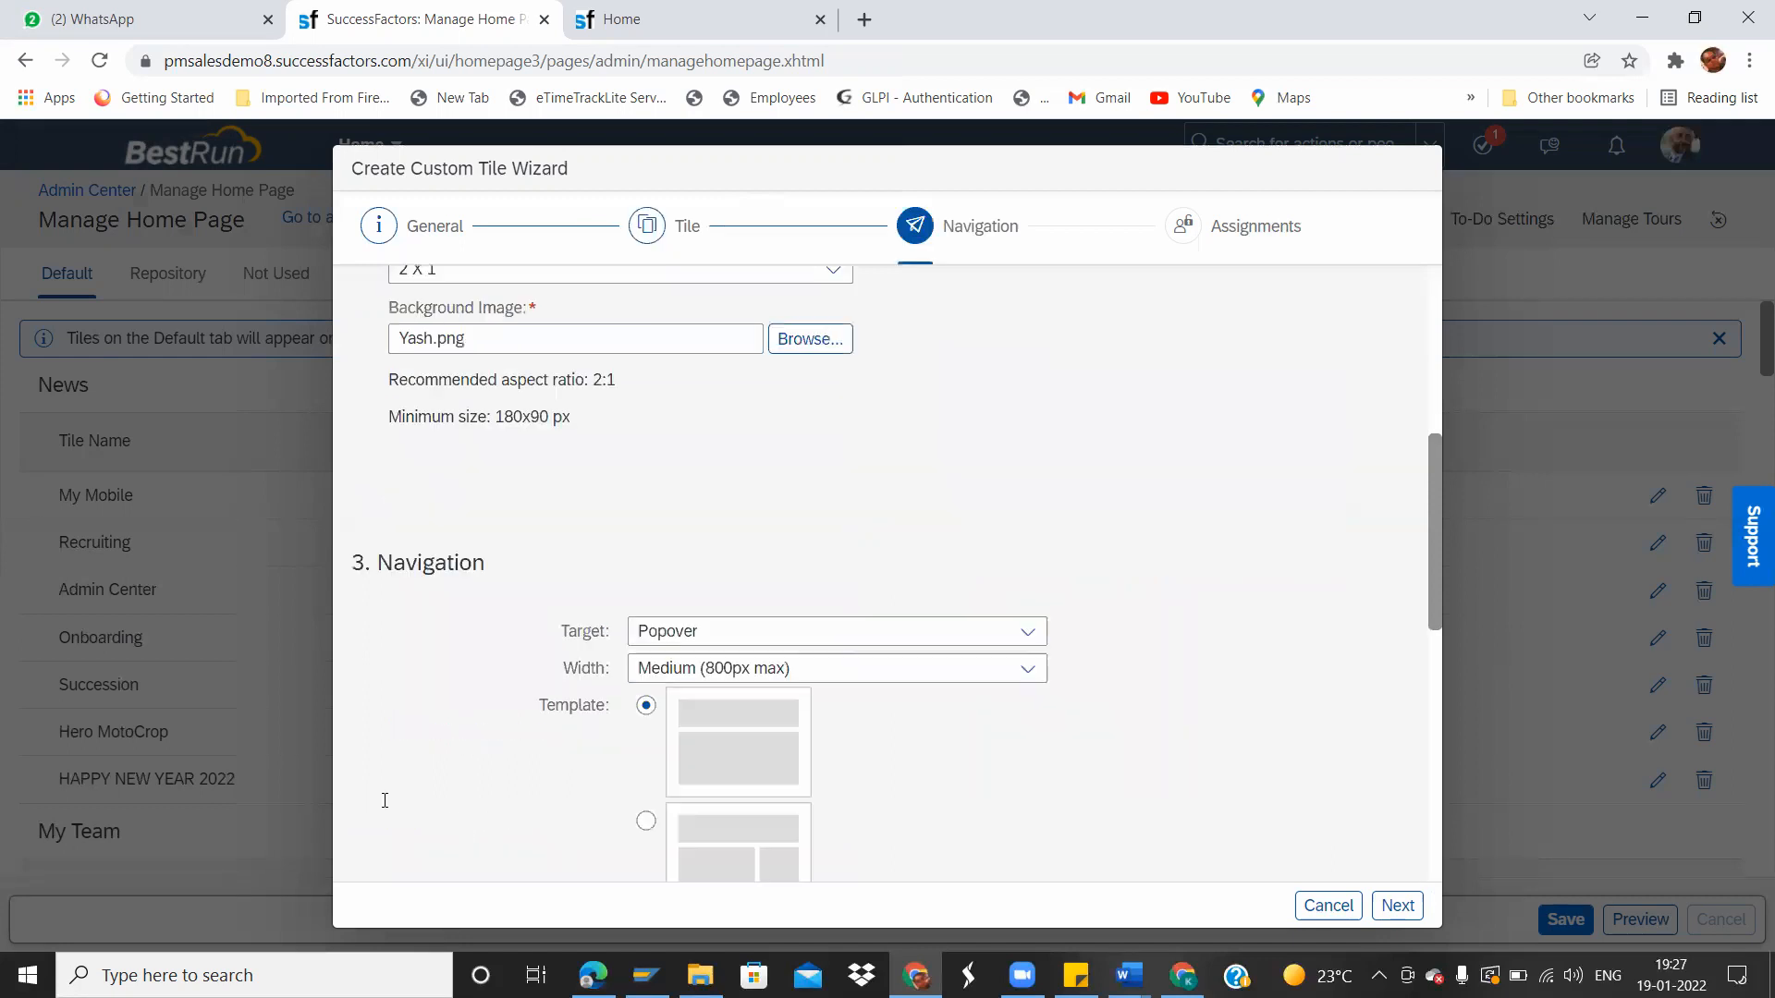
click(1027, 332)
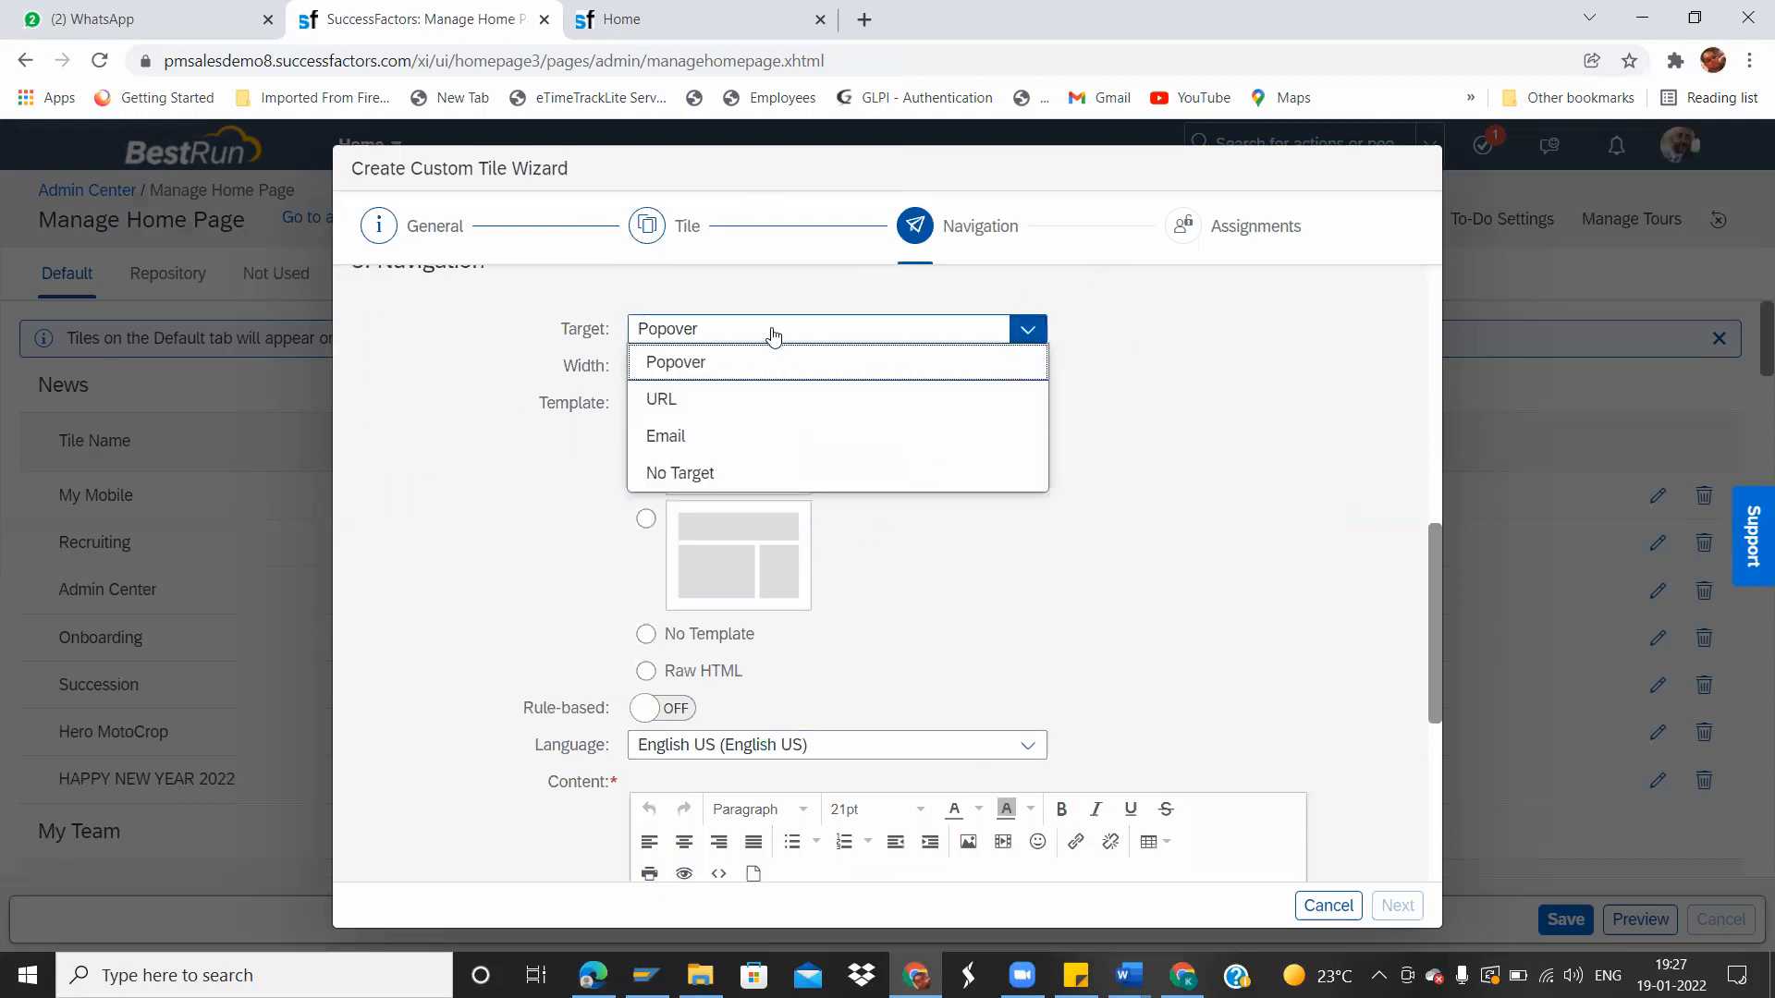
View the New Year 2022 tile's popover on the home page as an example of that target, and close it.
click(587, 19)
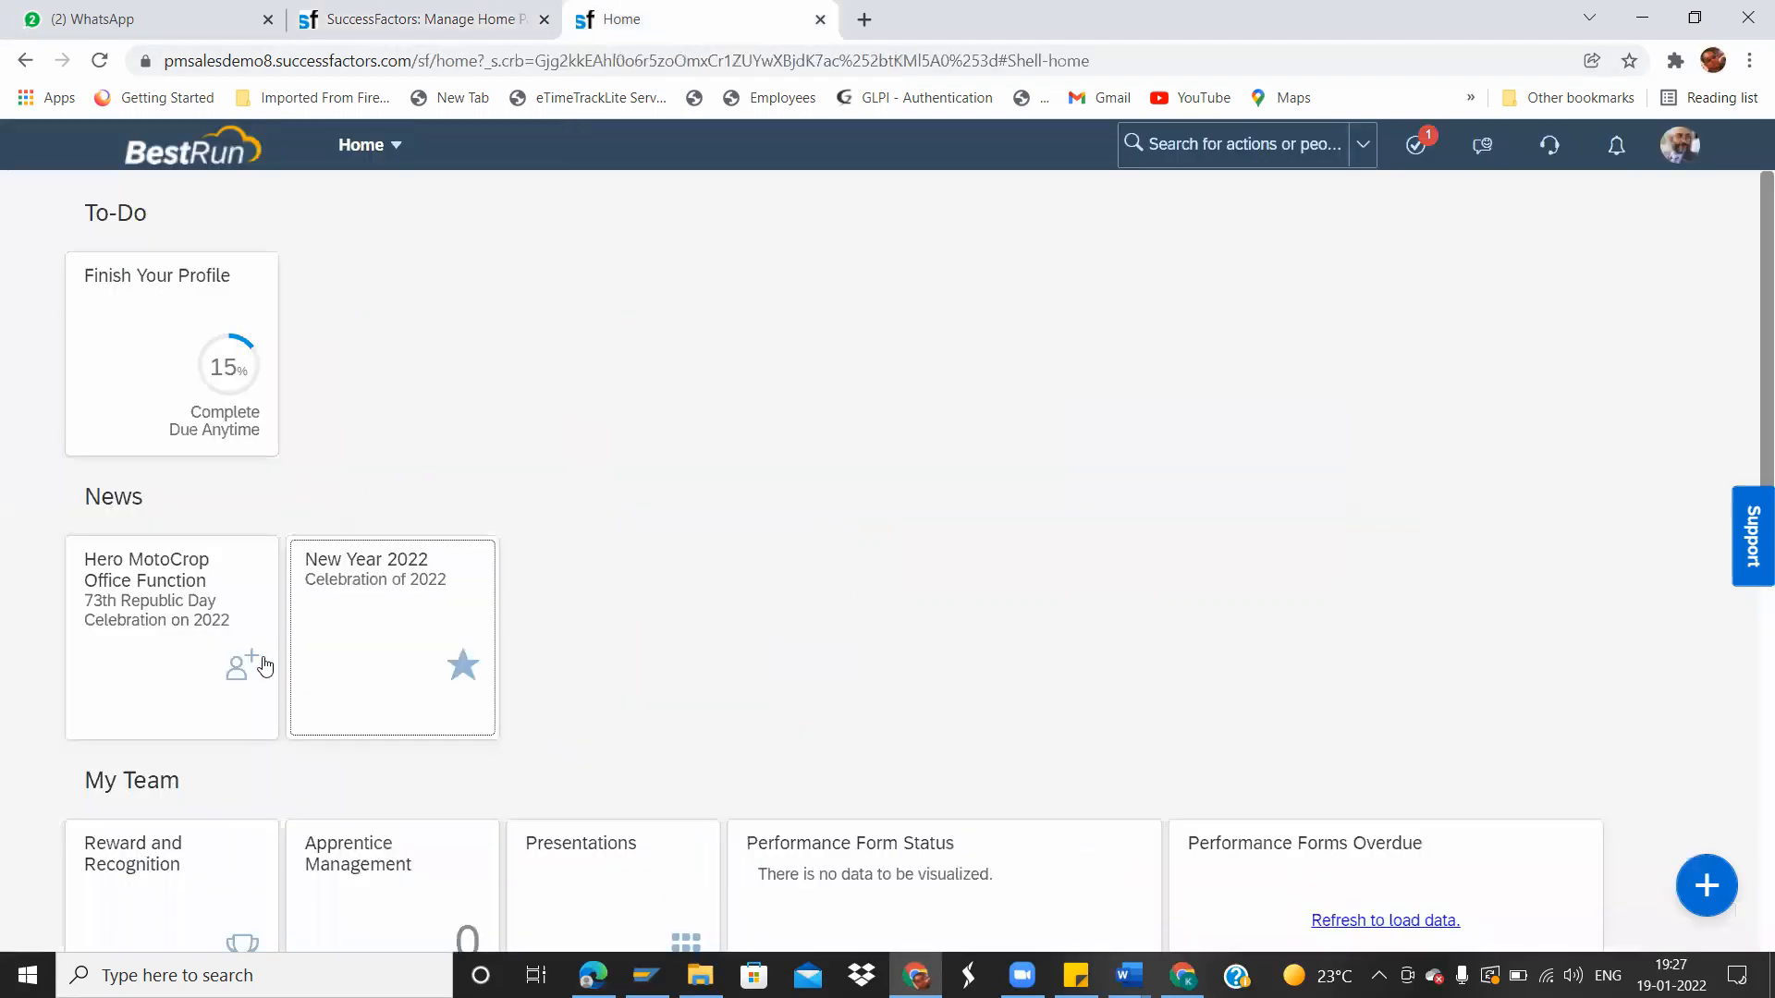
click(378, 621)
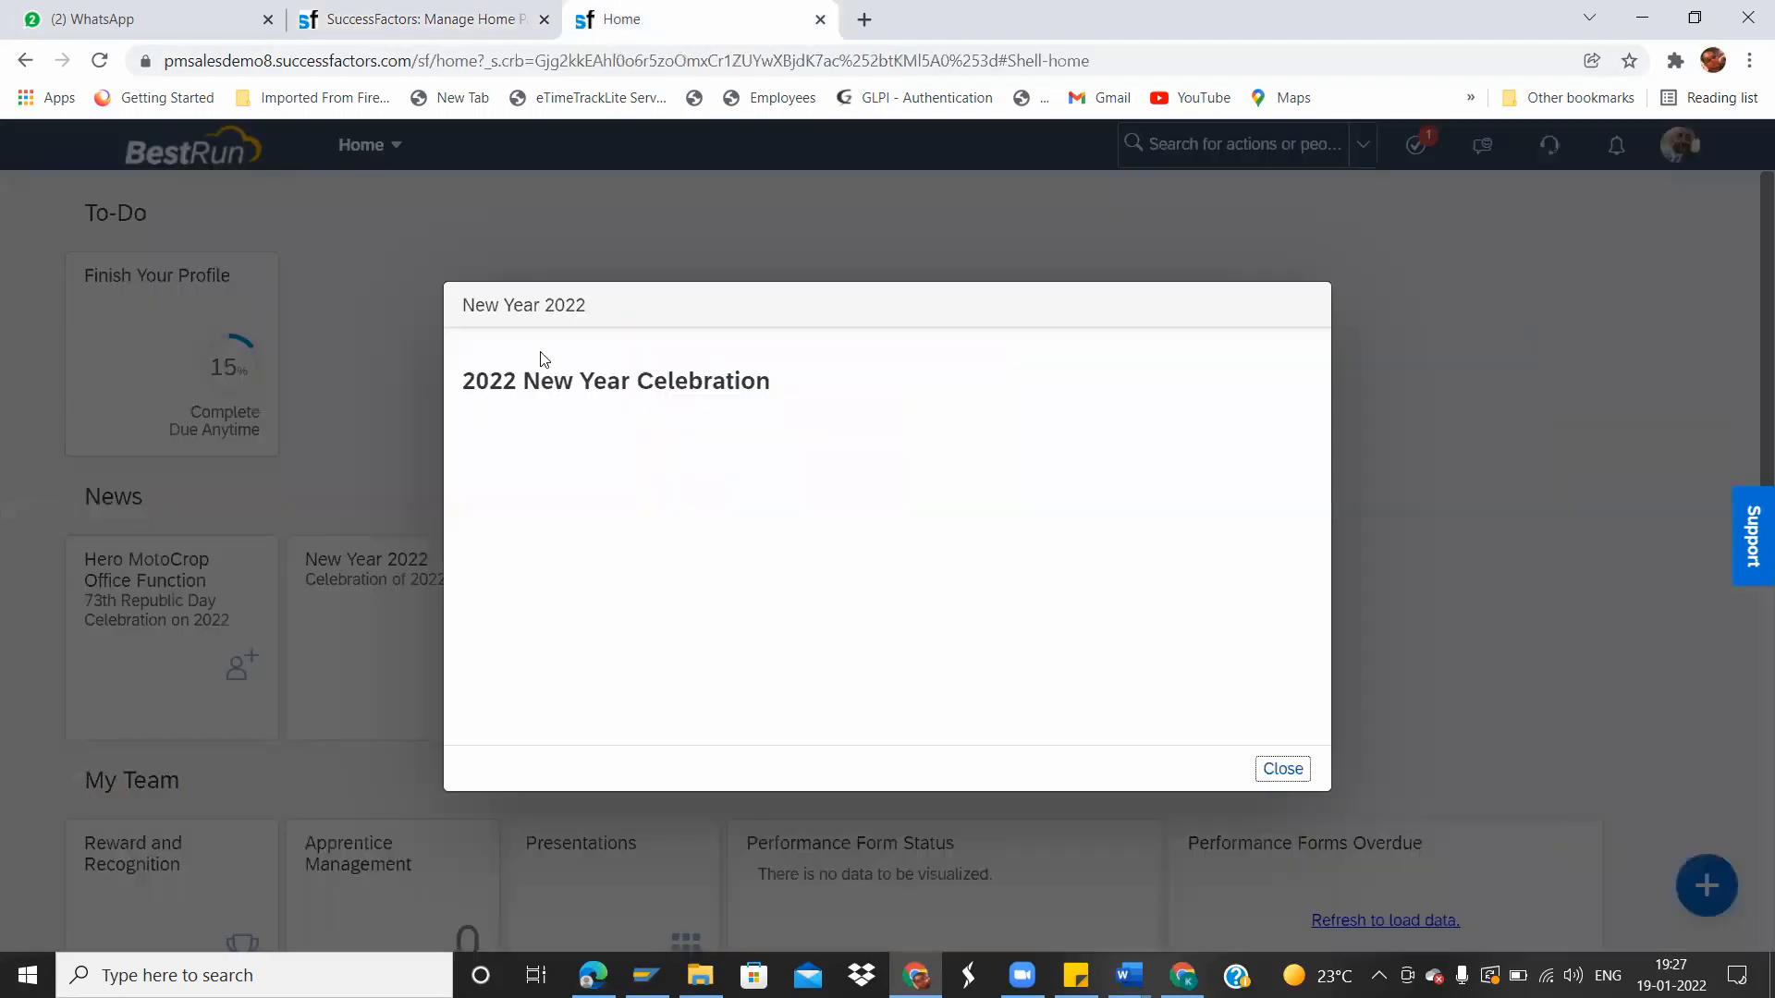
click(1274, 773)
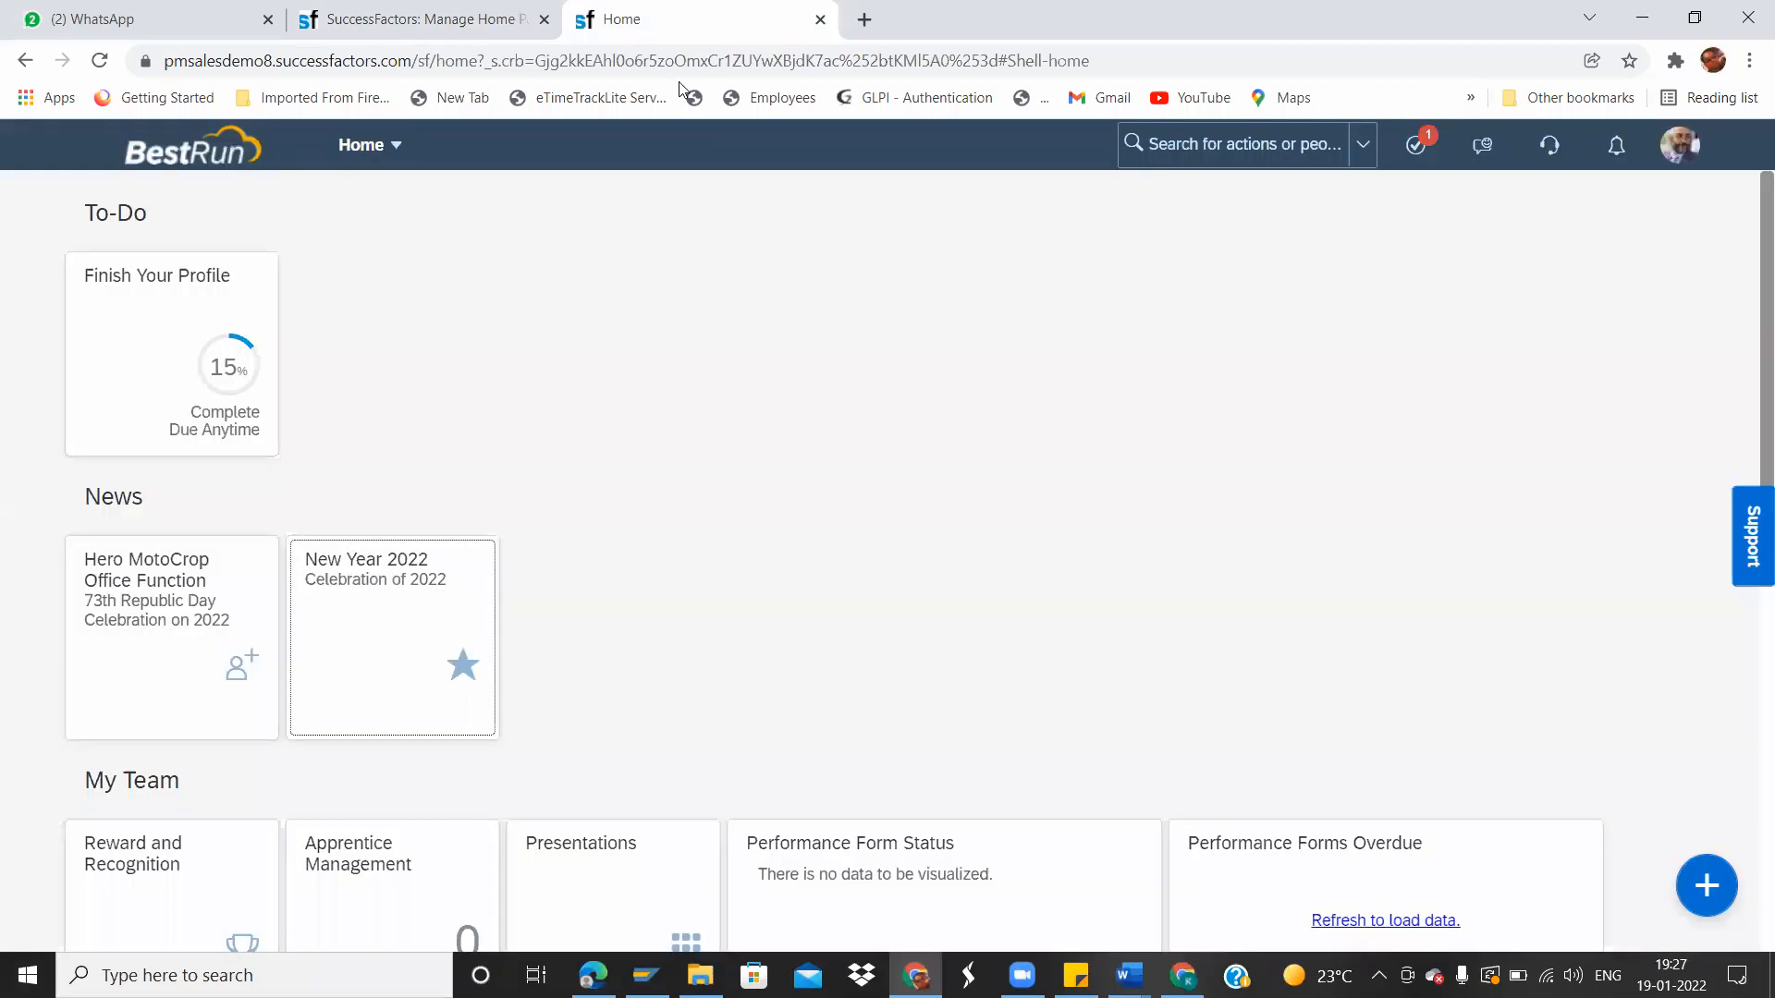
Return to the custom tile wizard and set the navigation target to Email.
click(421, 18)
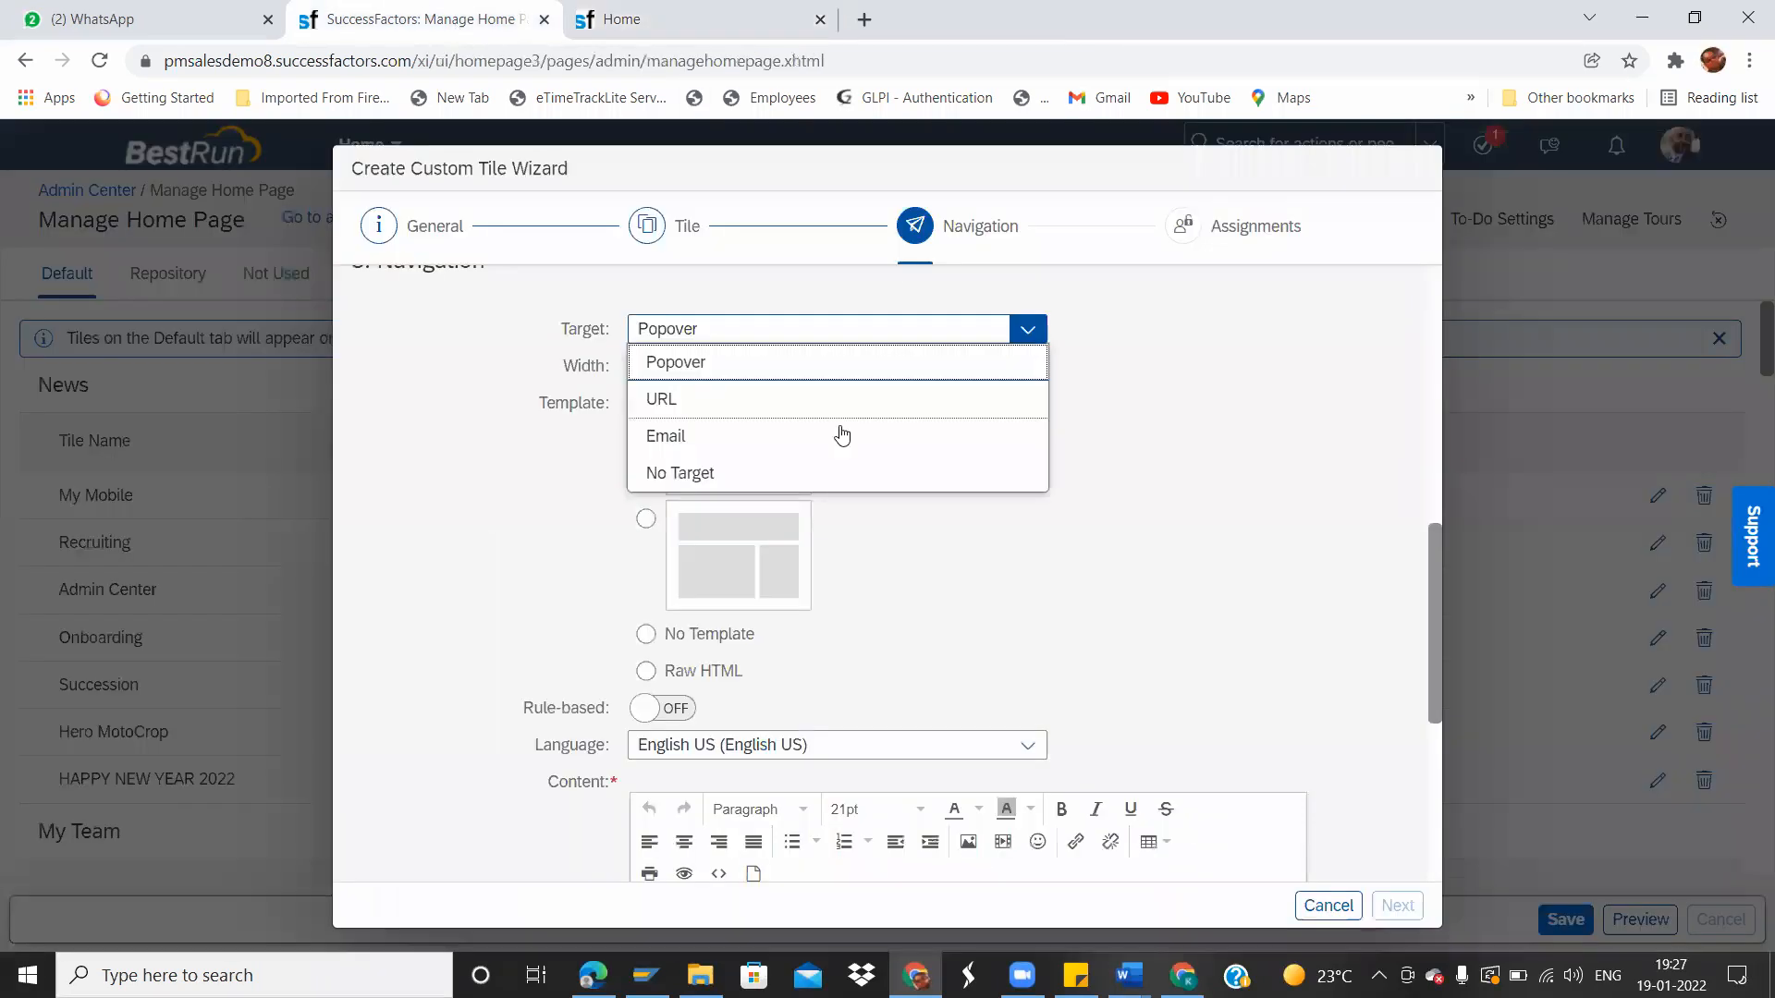
click(702, 437)
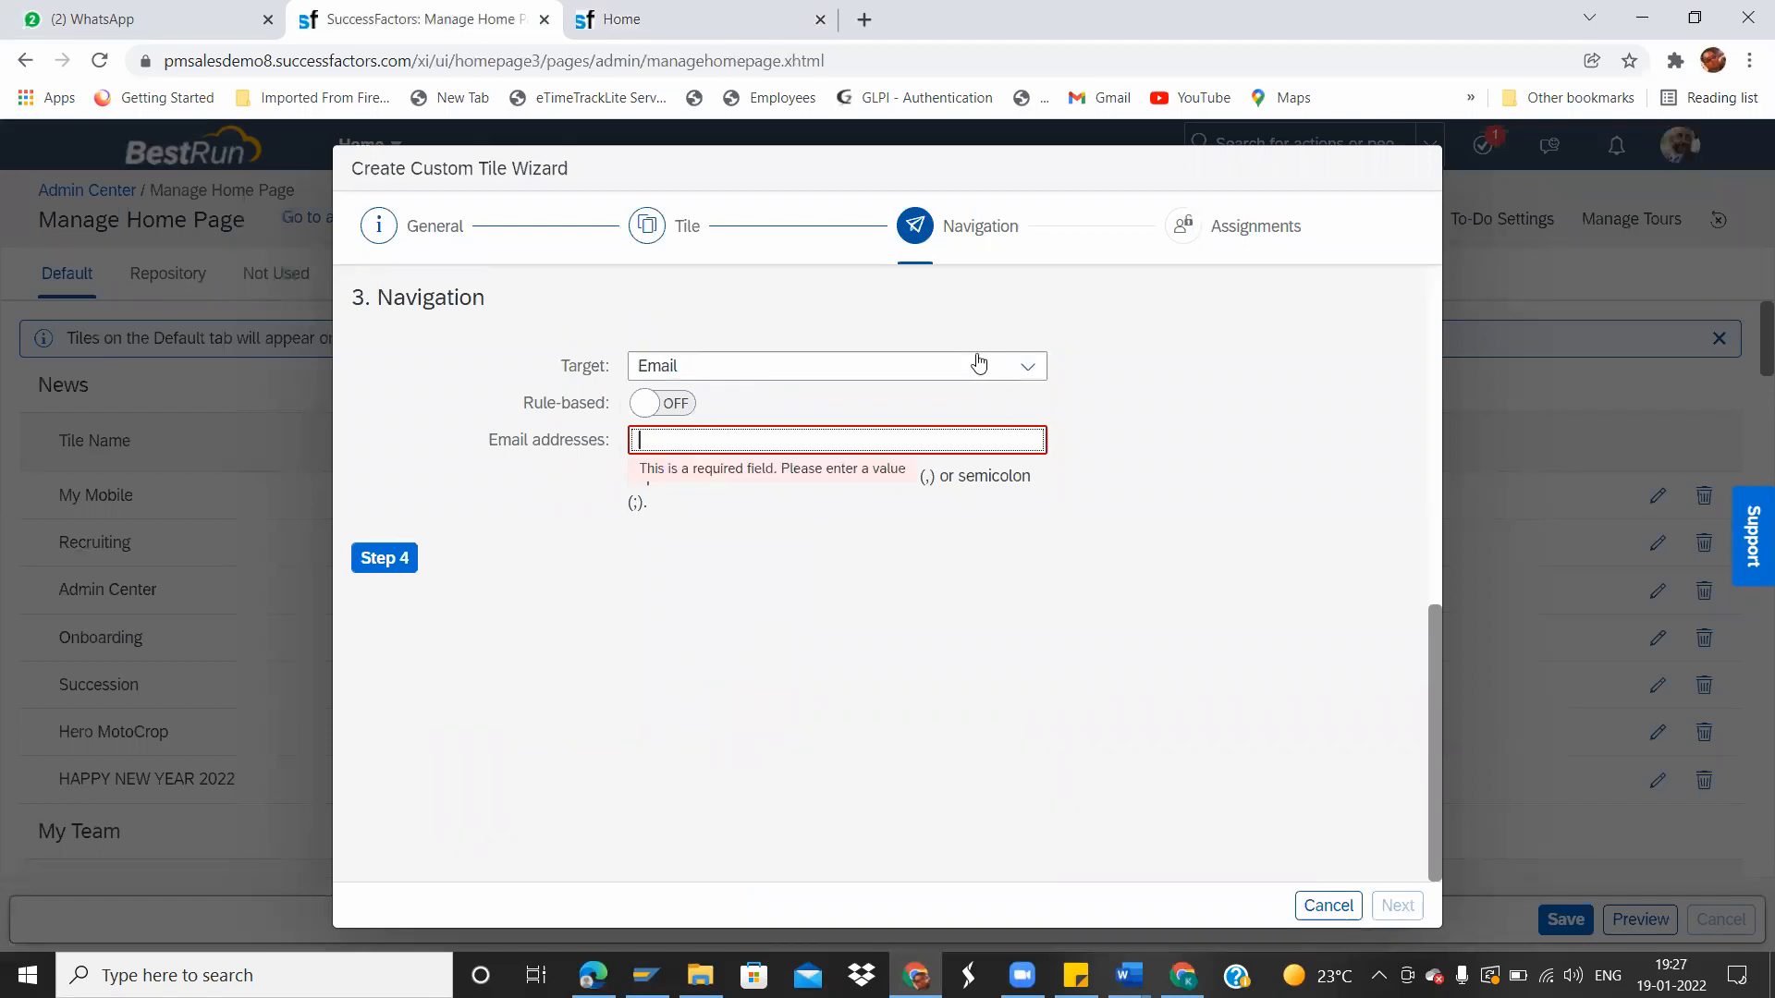
Try URL as the tile's navigation target and settle on Popover instead.
click(1027, 366)
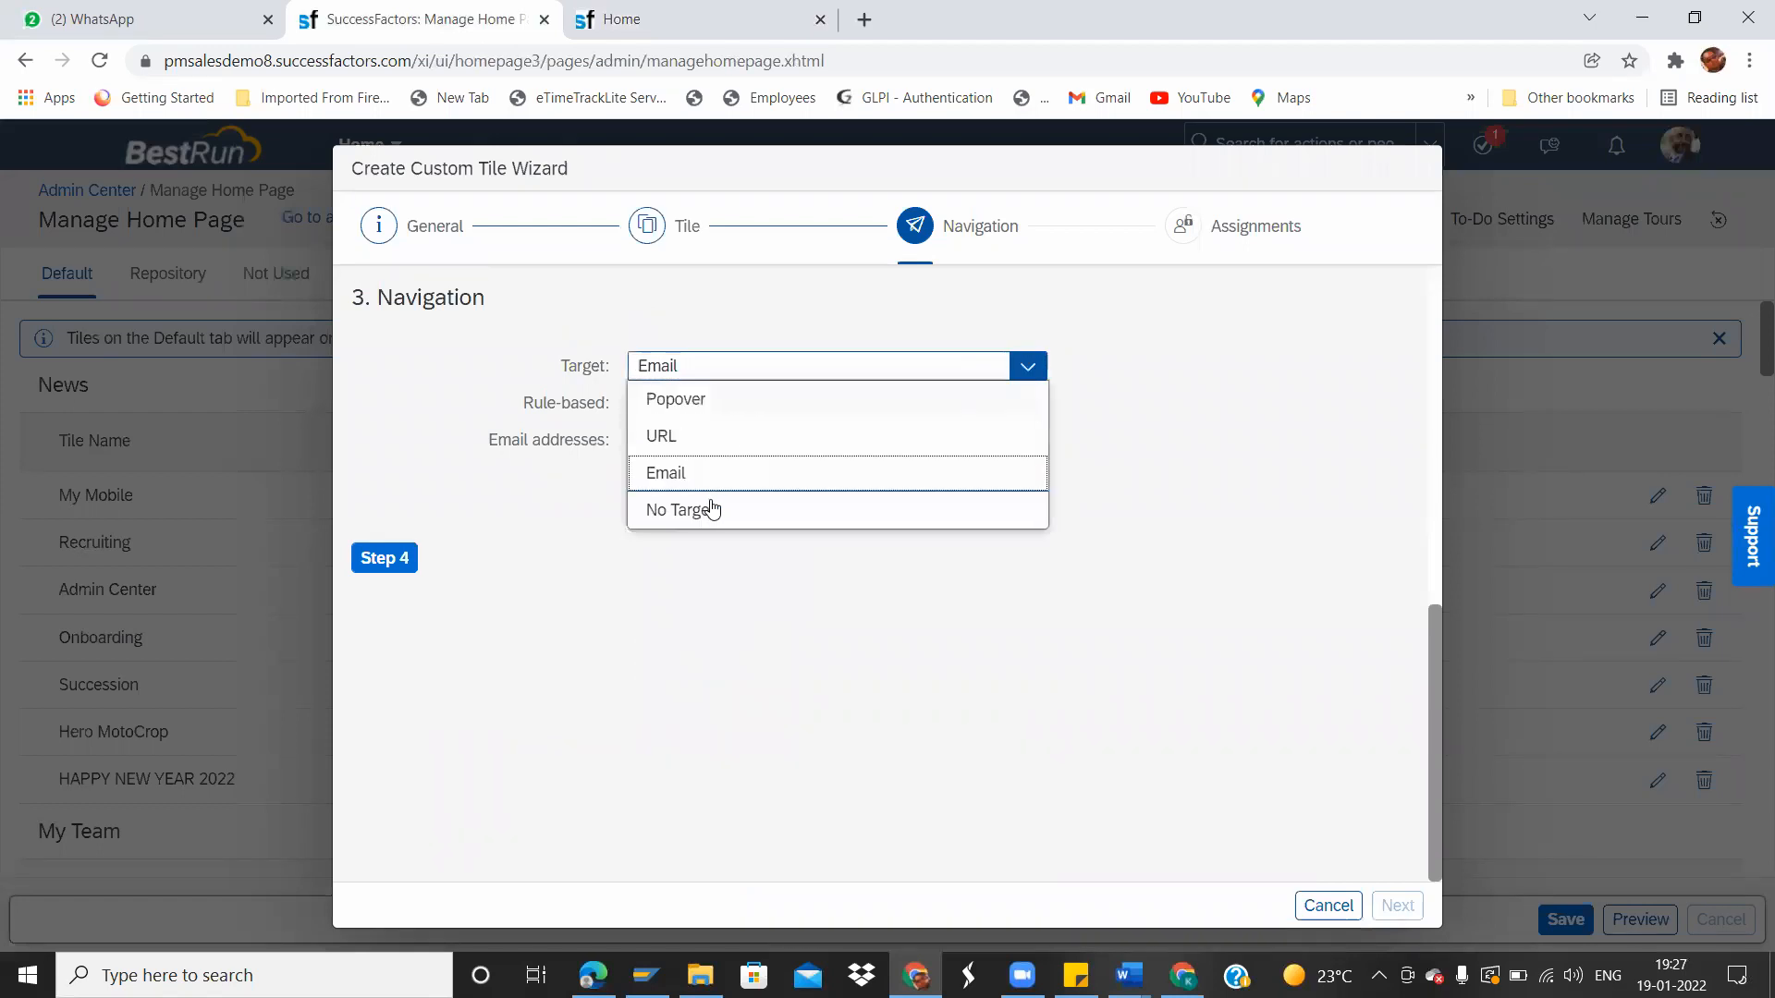
click(700, 442)
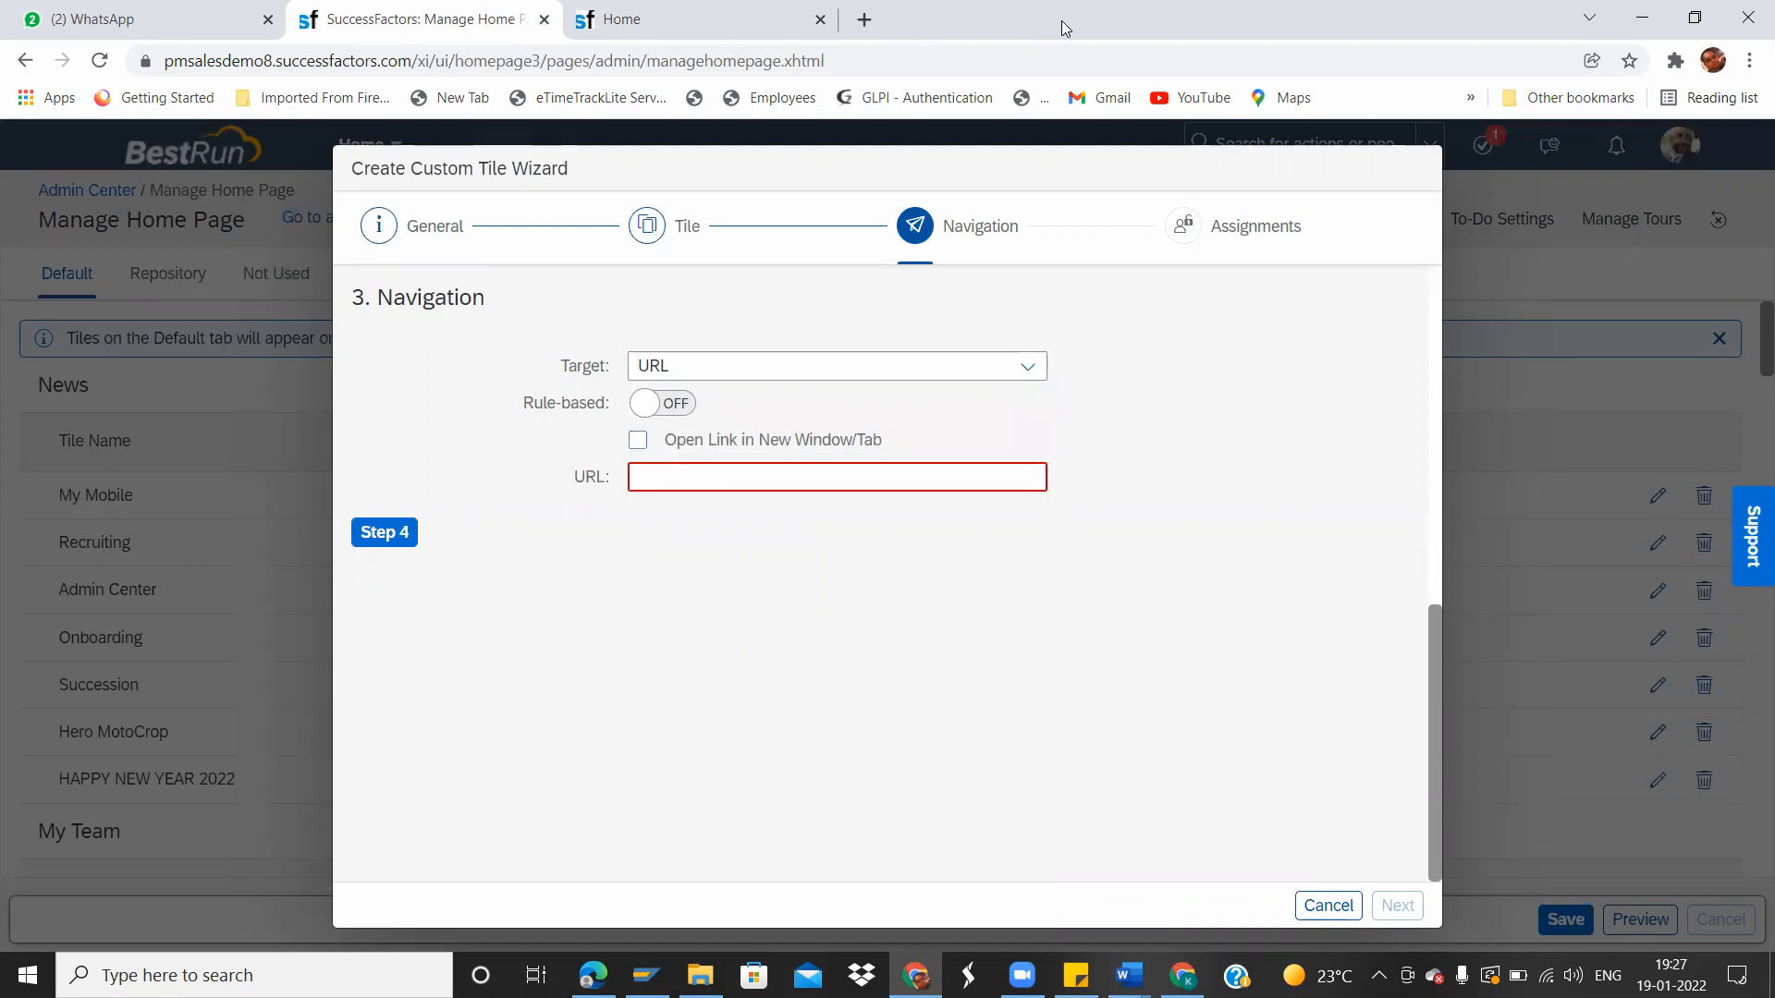
click(1022, 369)
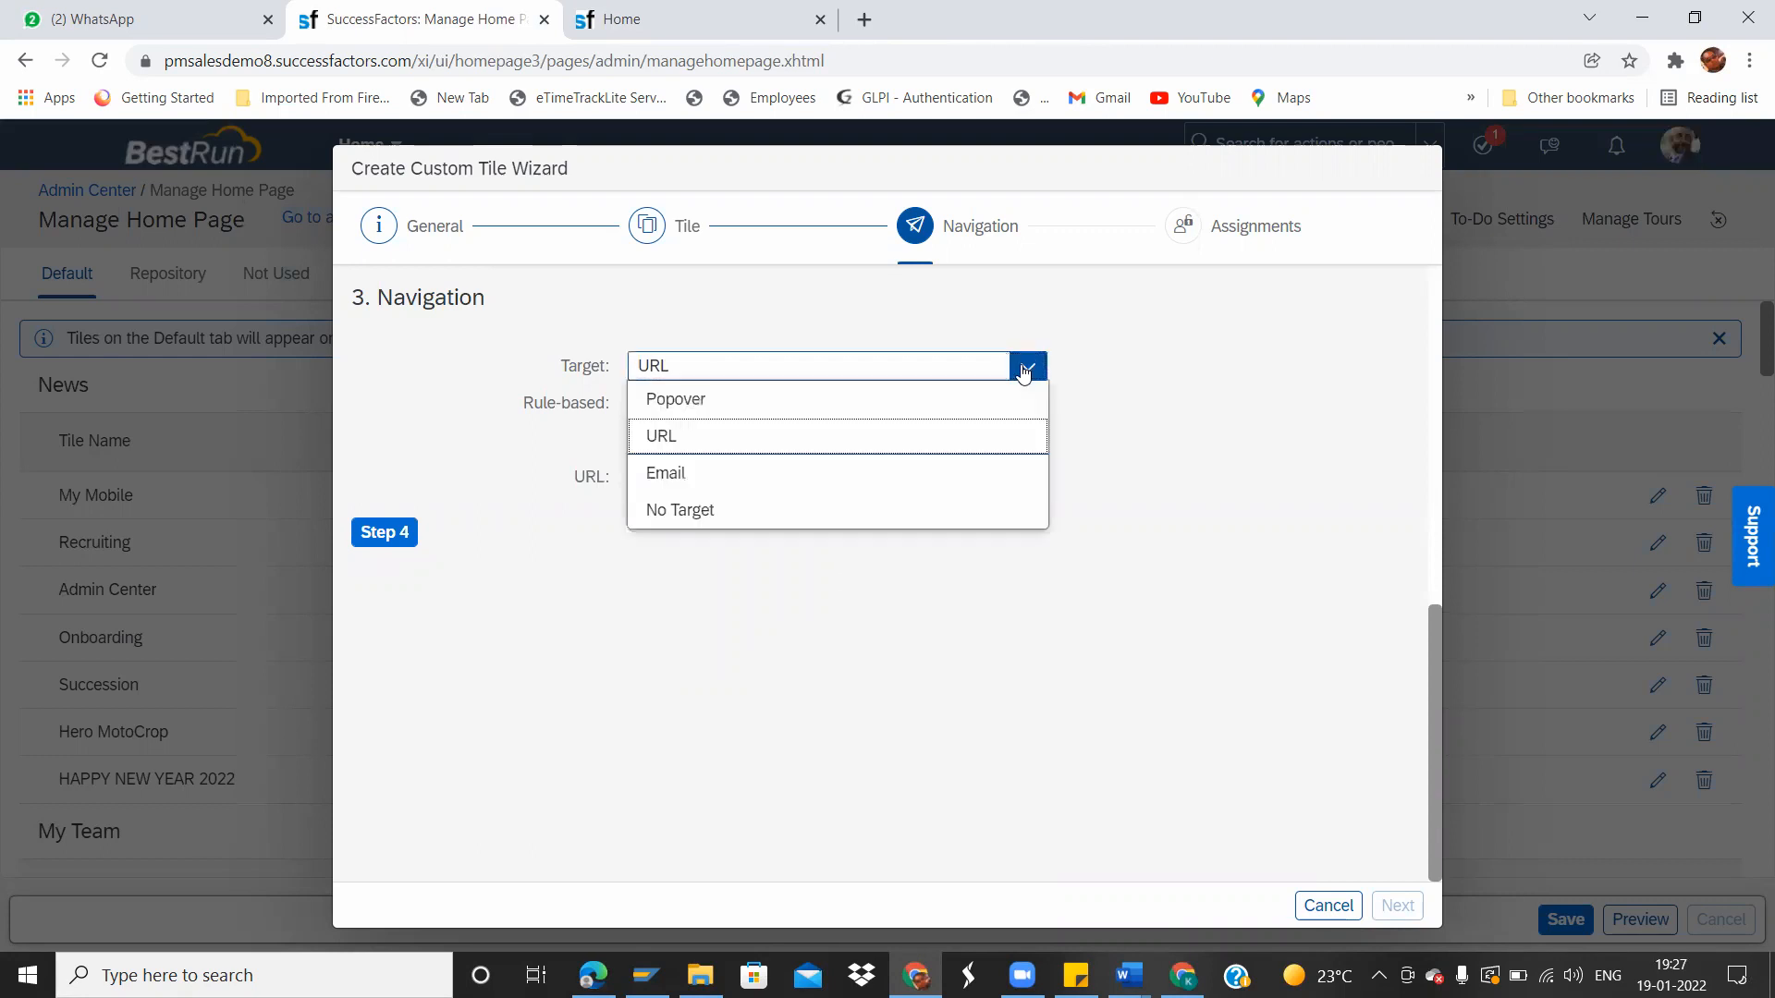
click(689, 402)
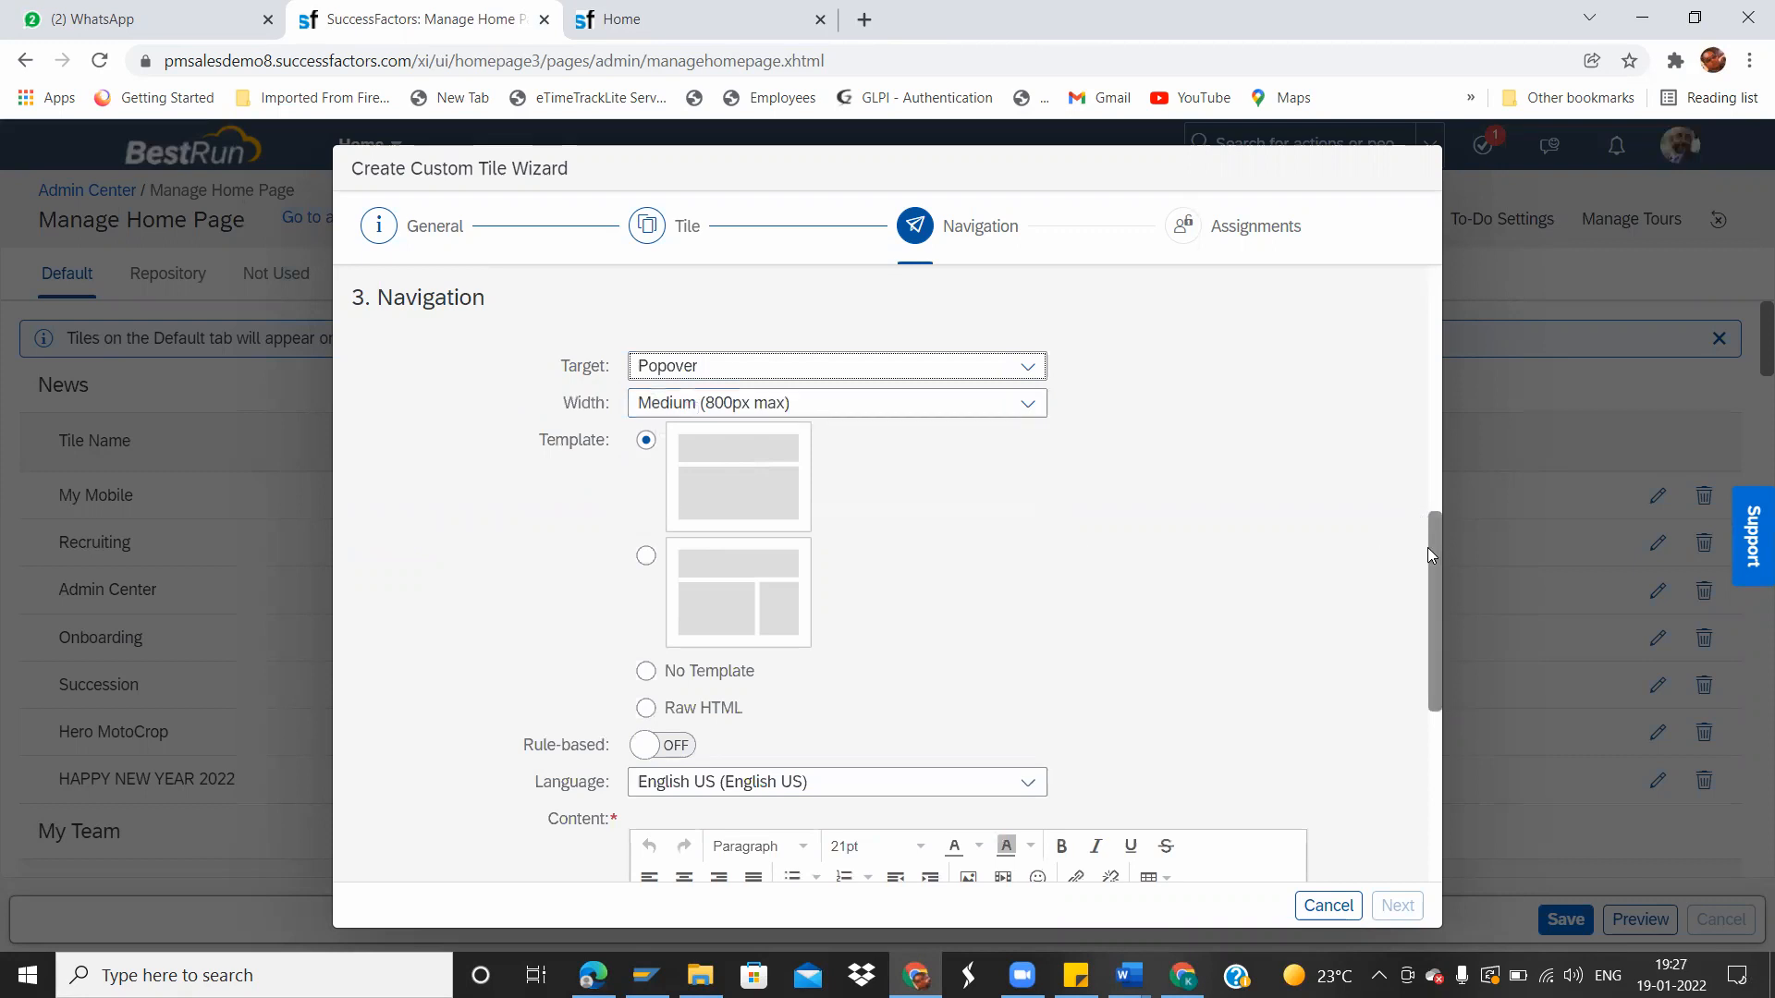
Try the three-block popover template, accepting the loss of unsaved content, and switch back to the two-block template.
mouse_move(1429, 561)
mouse_down()
mouse_move(1423, 621)
mouse_move(1417, 578)
mouse_up()
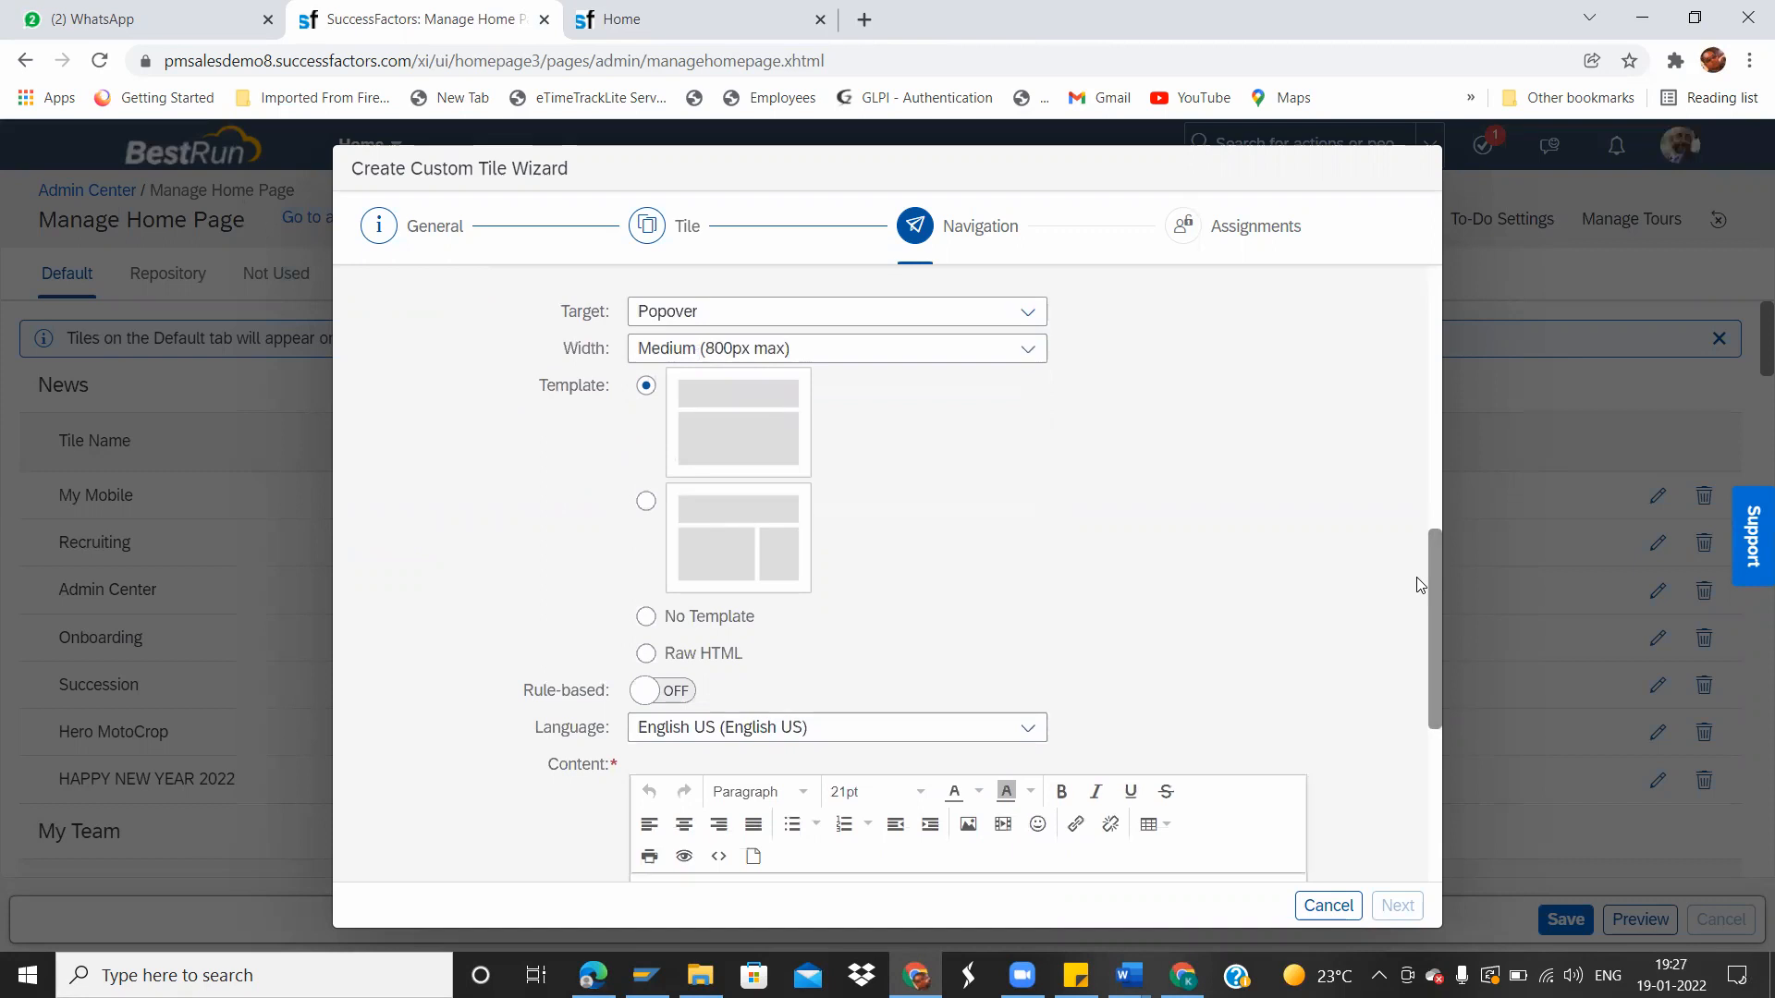
mouse_move(1421, 593)
mouse_down()
mouse_move(1431, 610)
mouse_move(1433, 586)
mouse_up()
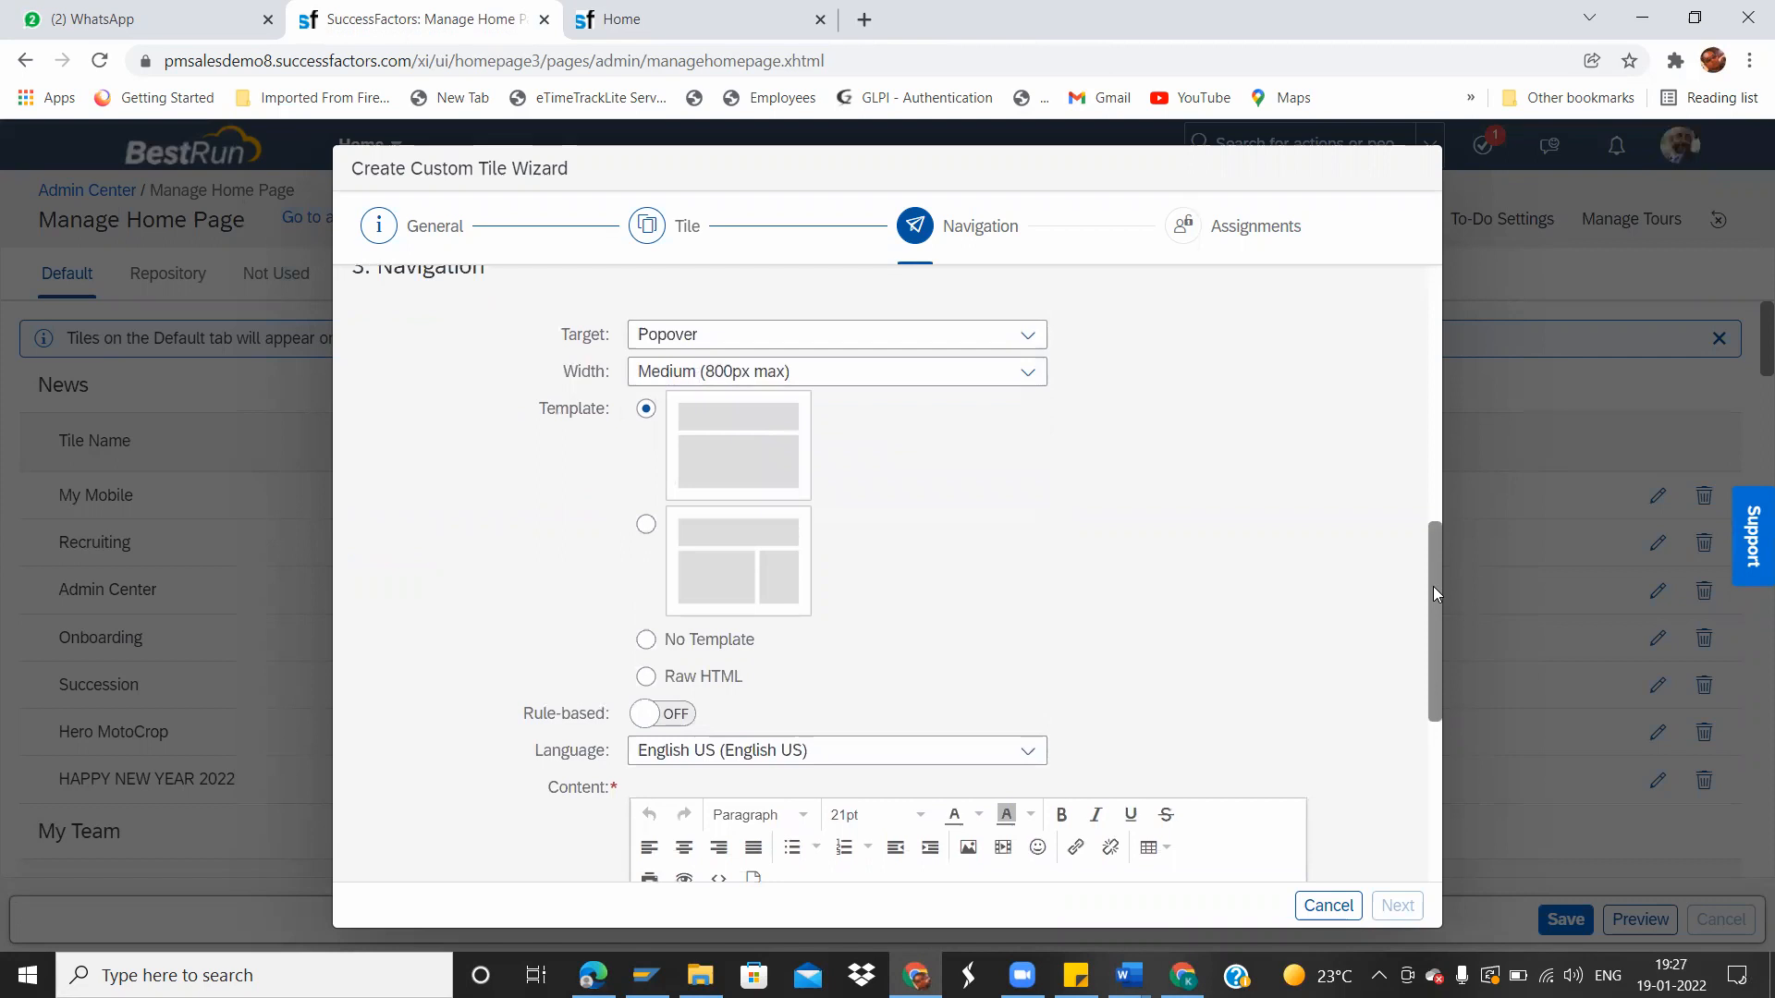
click(646, 524)
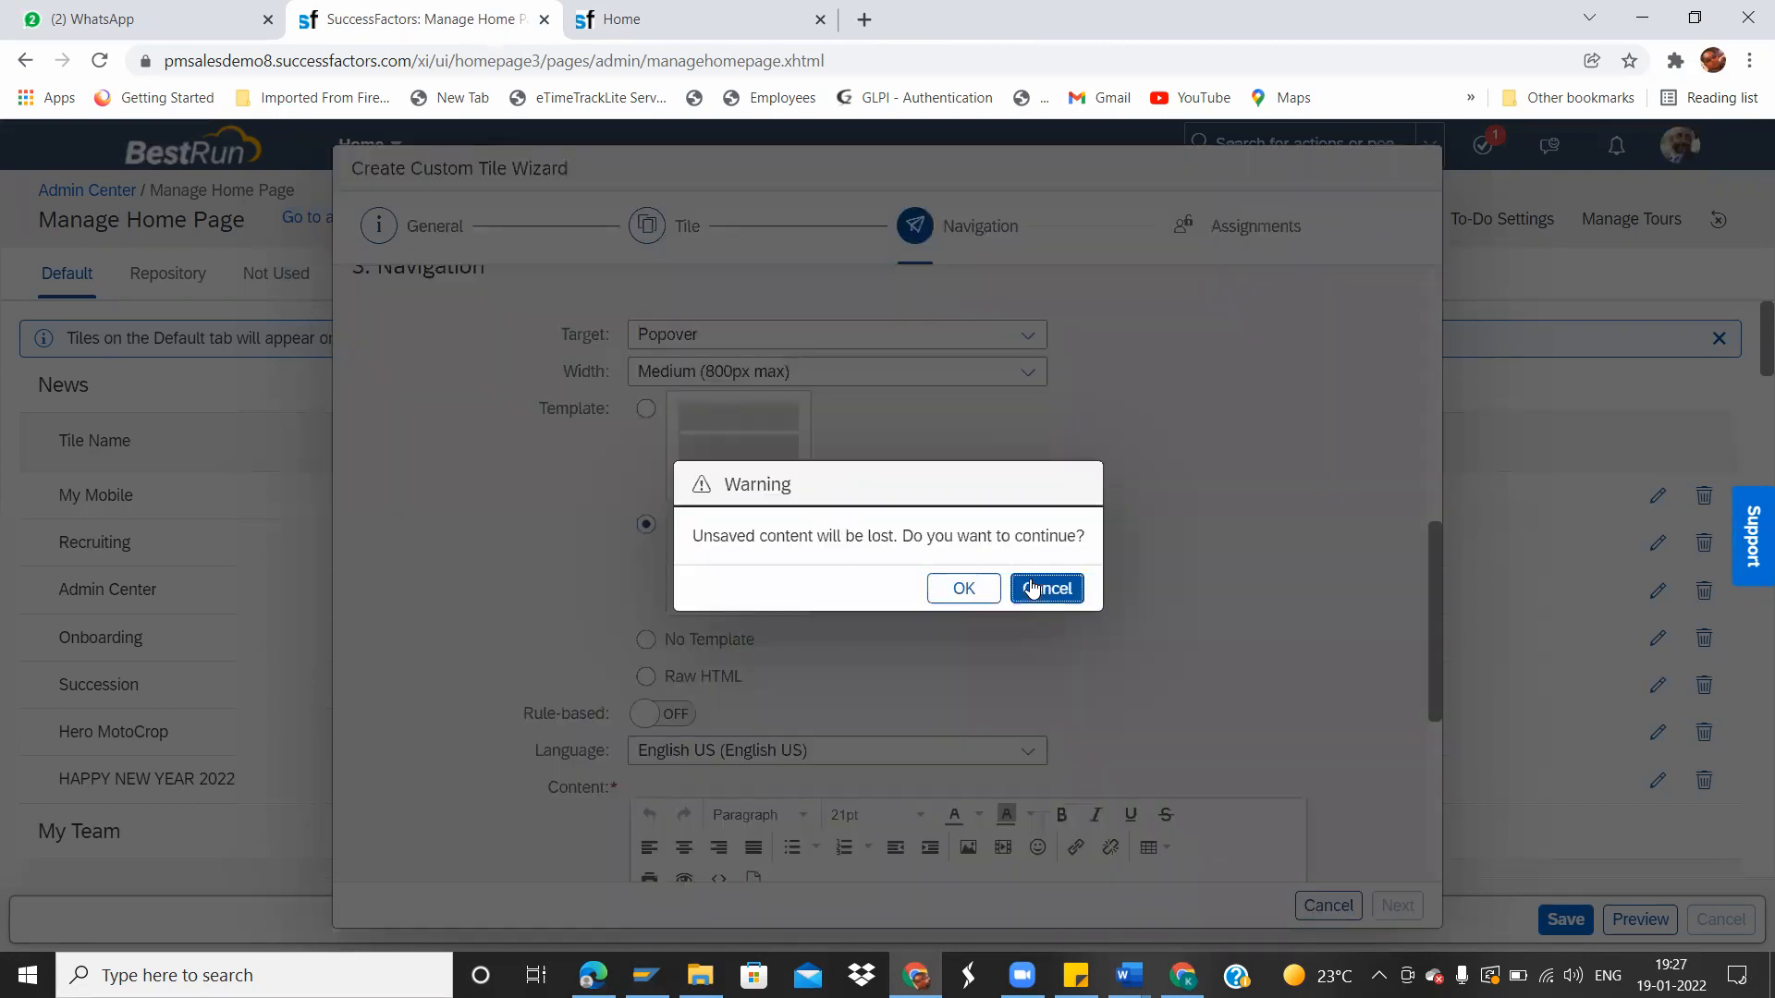
click(1038, 588)
click(646, 524)
click(962, 586)
click(645, 408)
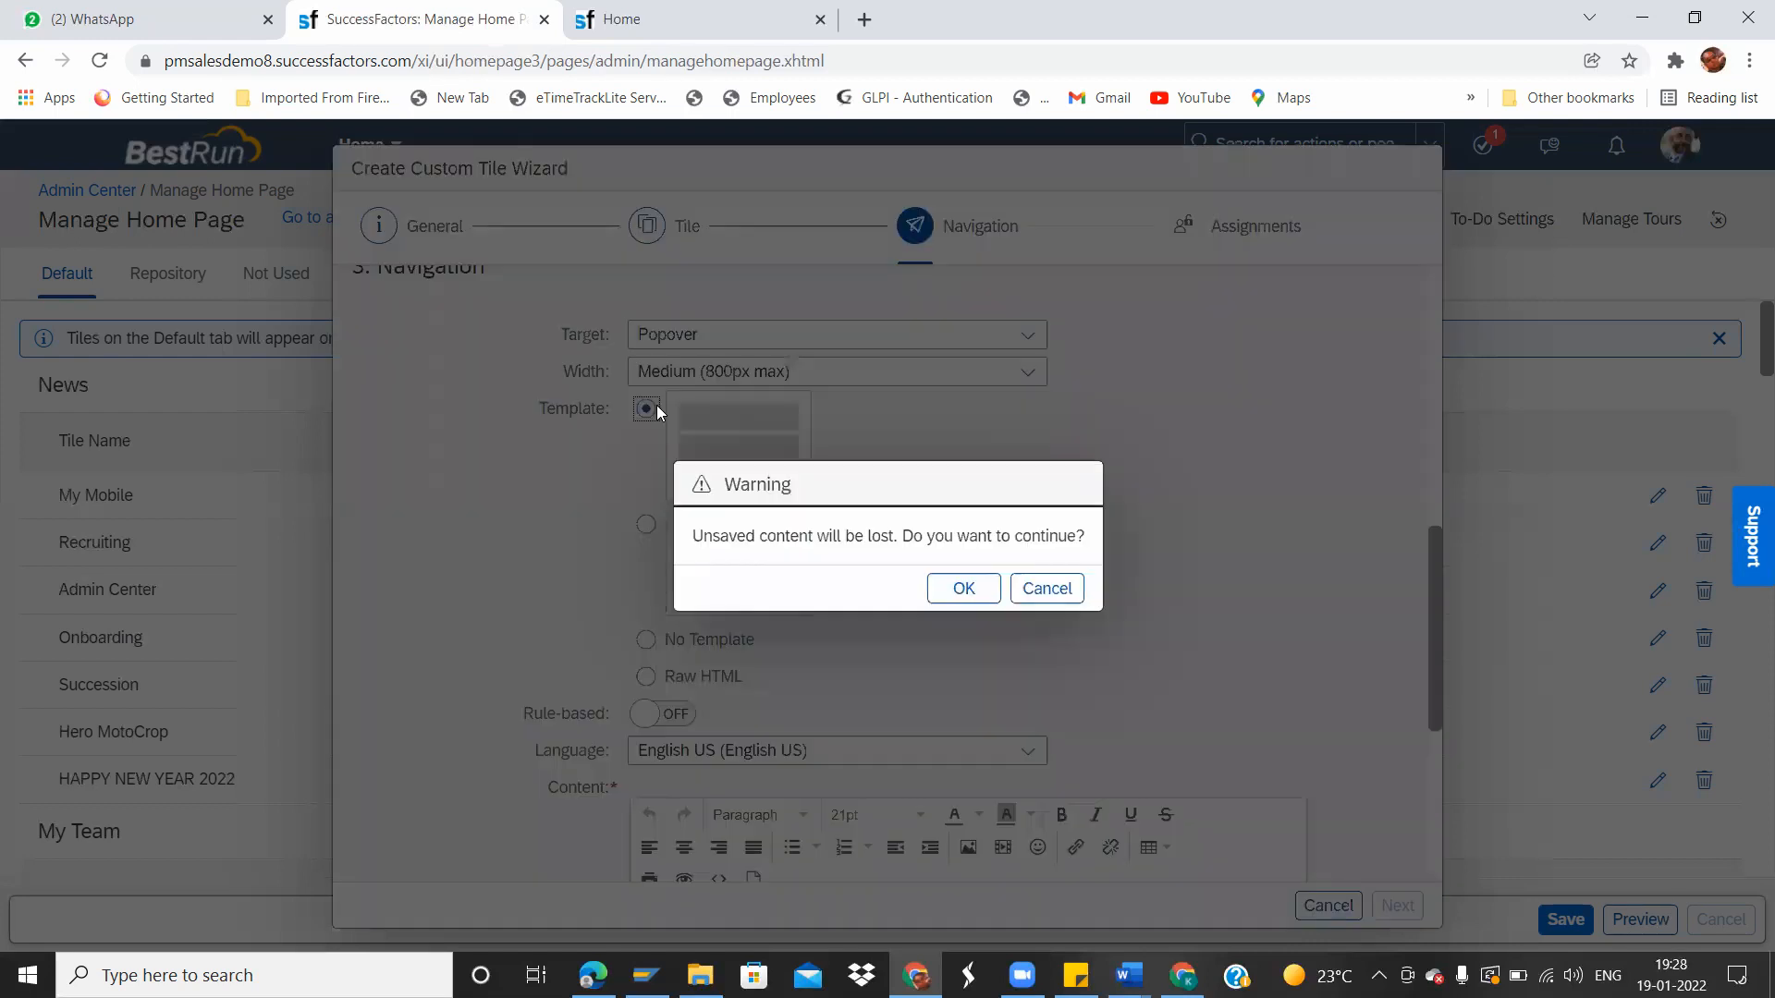
click(961, 588)
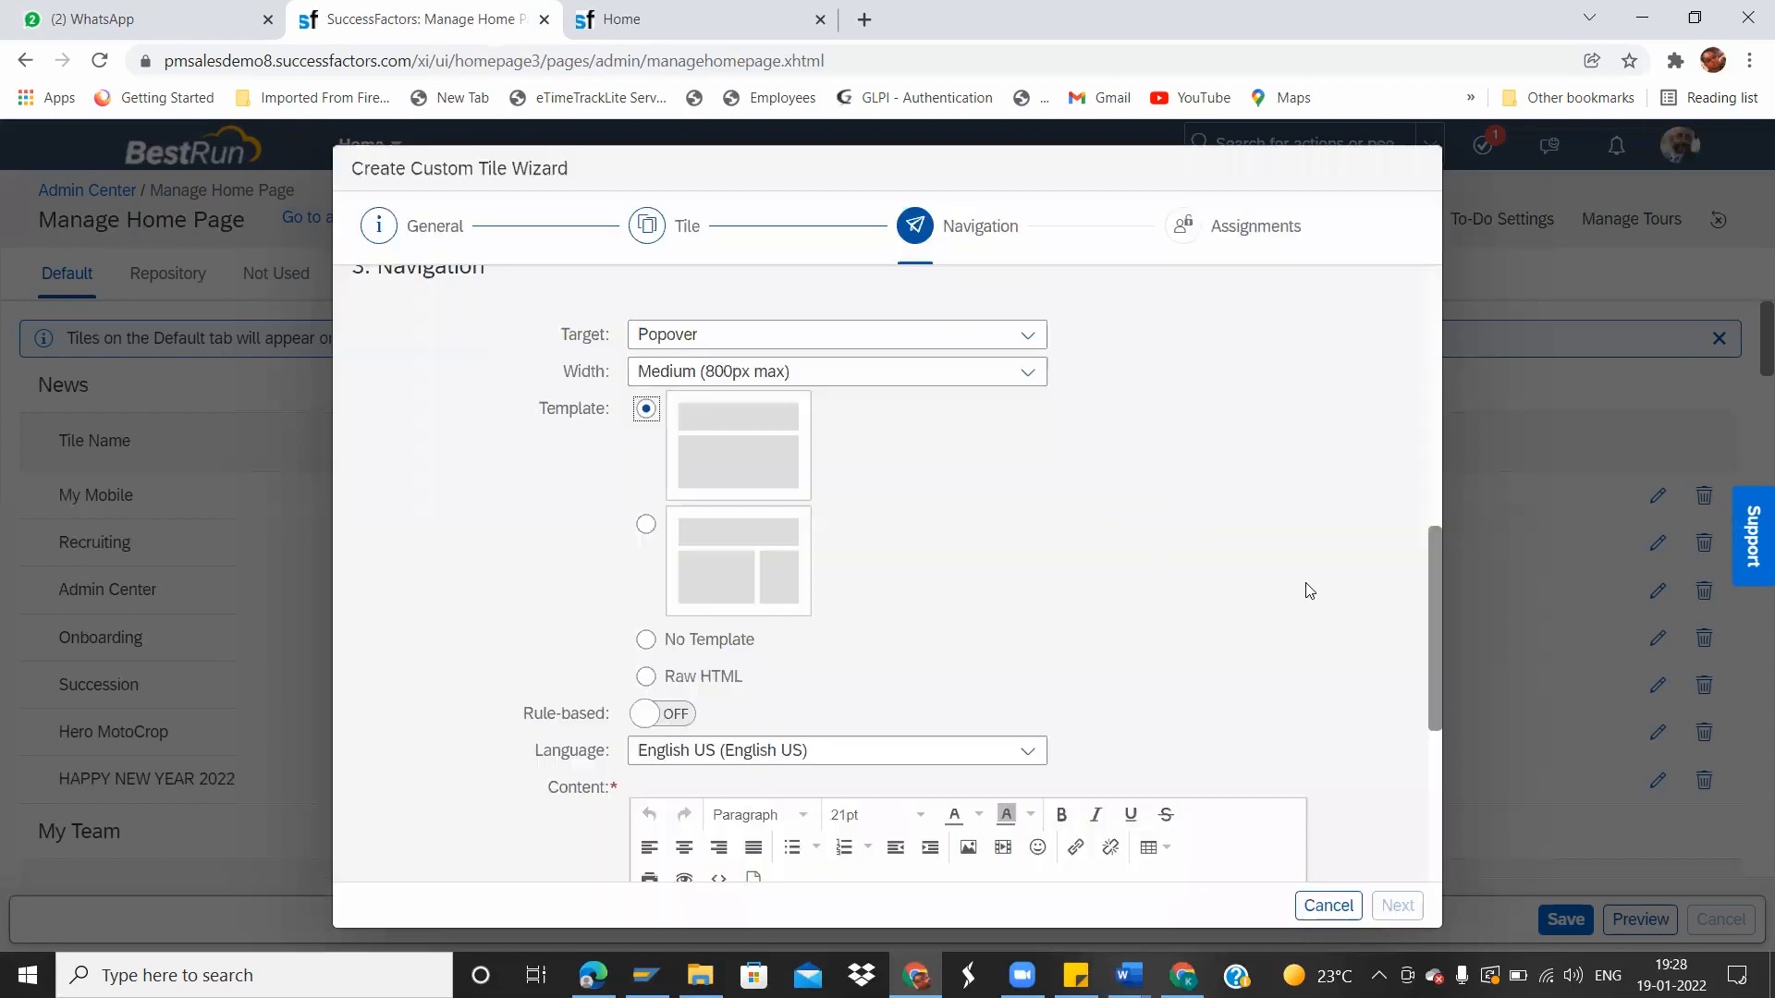
Turn on rule-based content to view the available rule scenarios, and turn it off again, discarding the rule configuration.
scroll(1435, 654, down, 2)
click(680, 499)
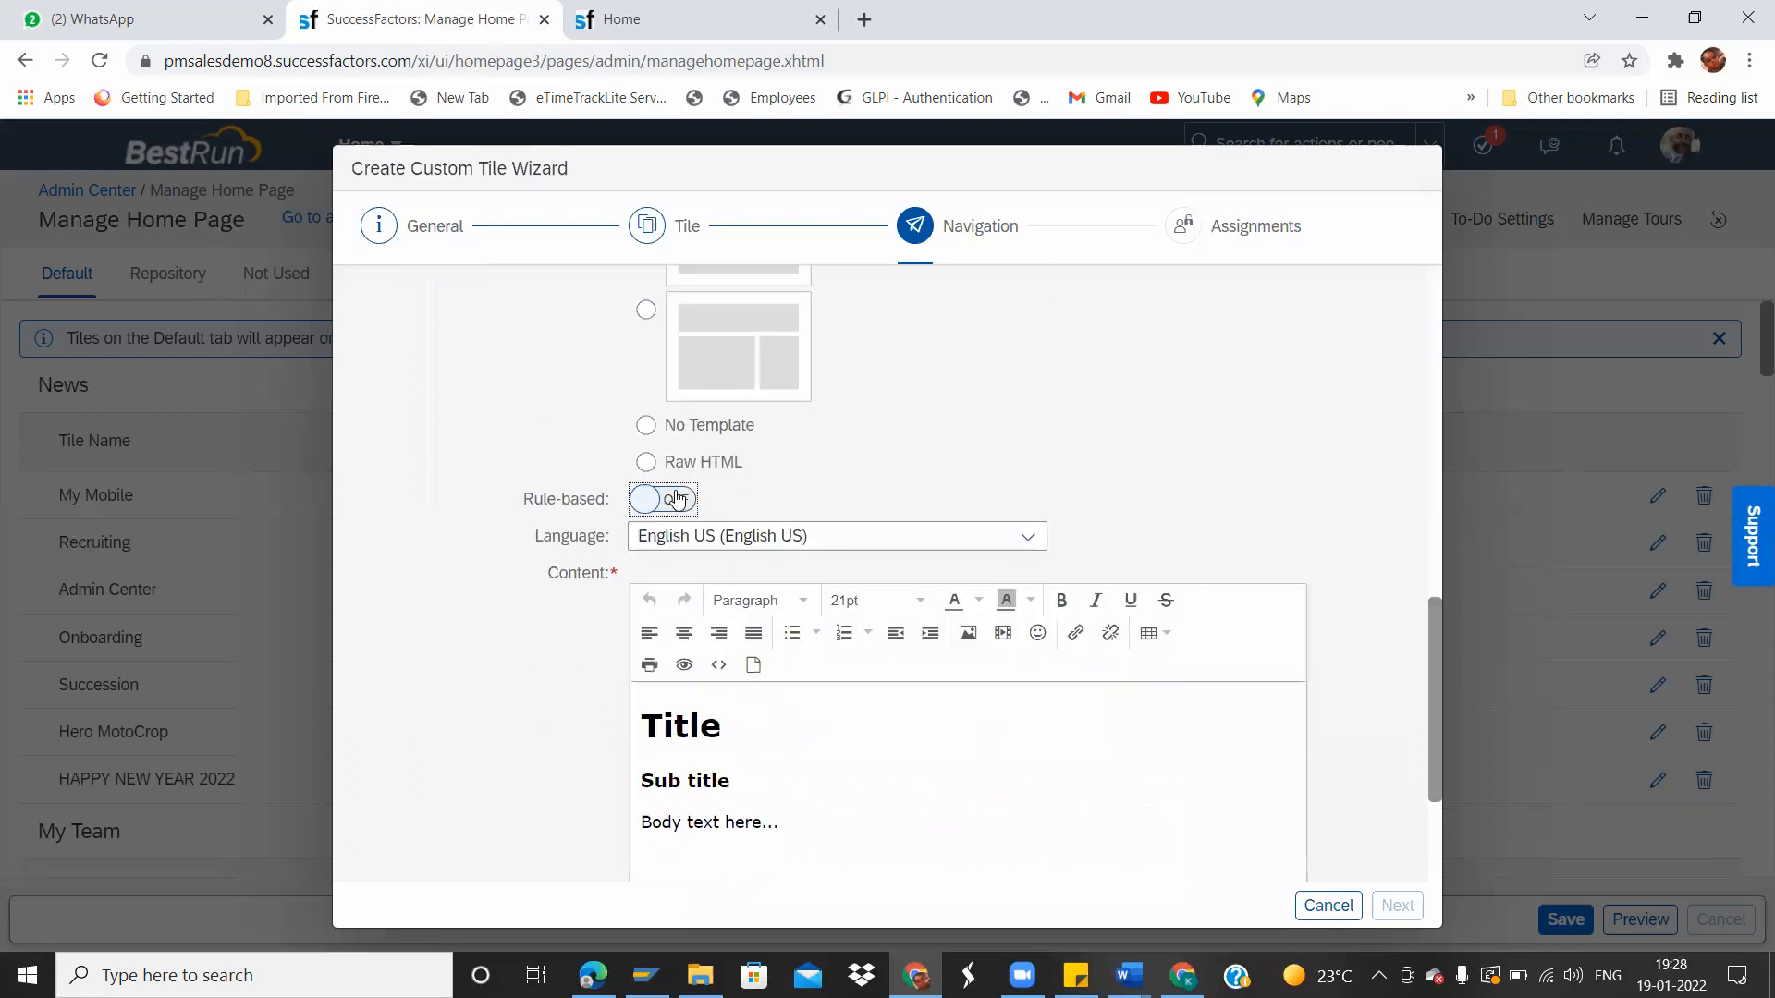
click(1027, 534)
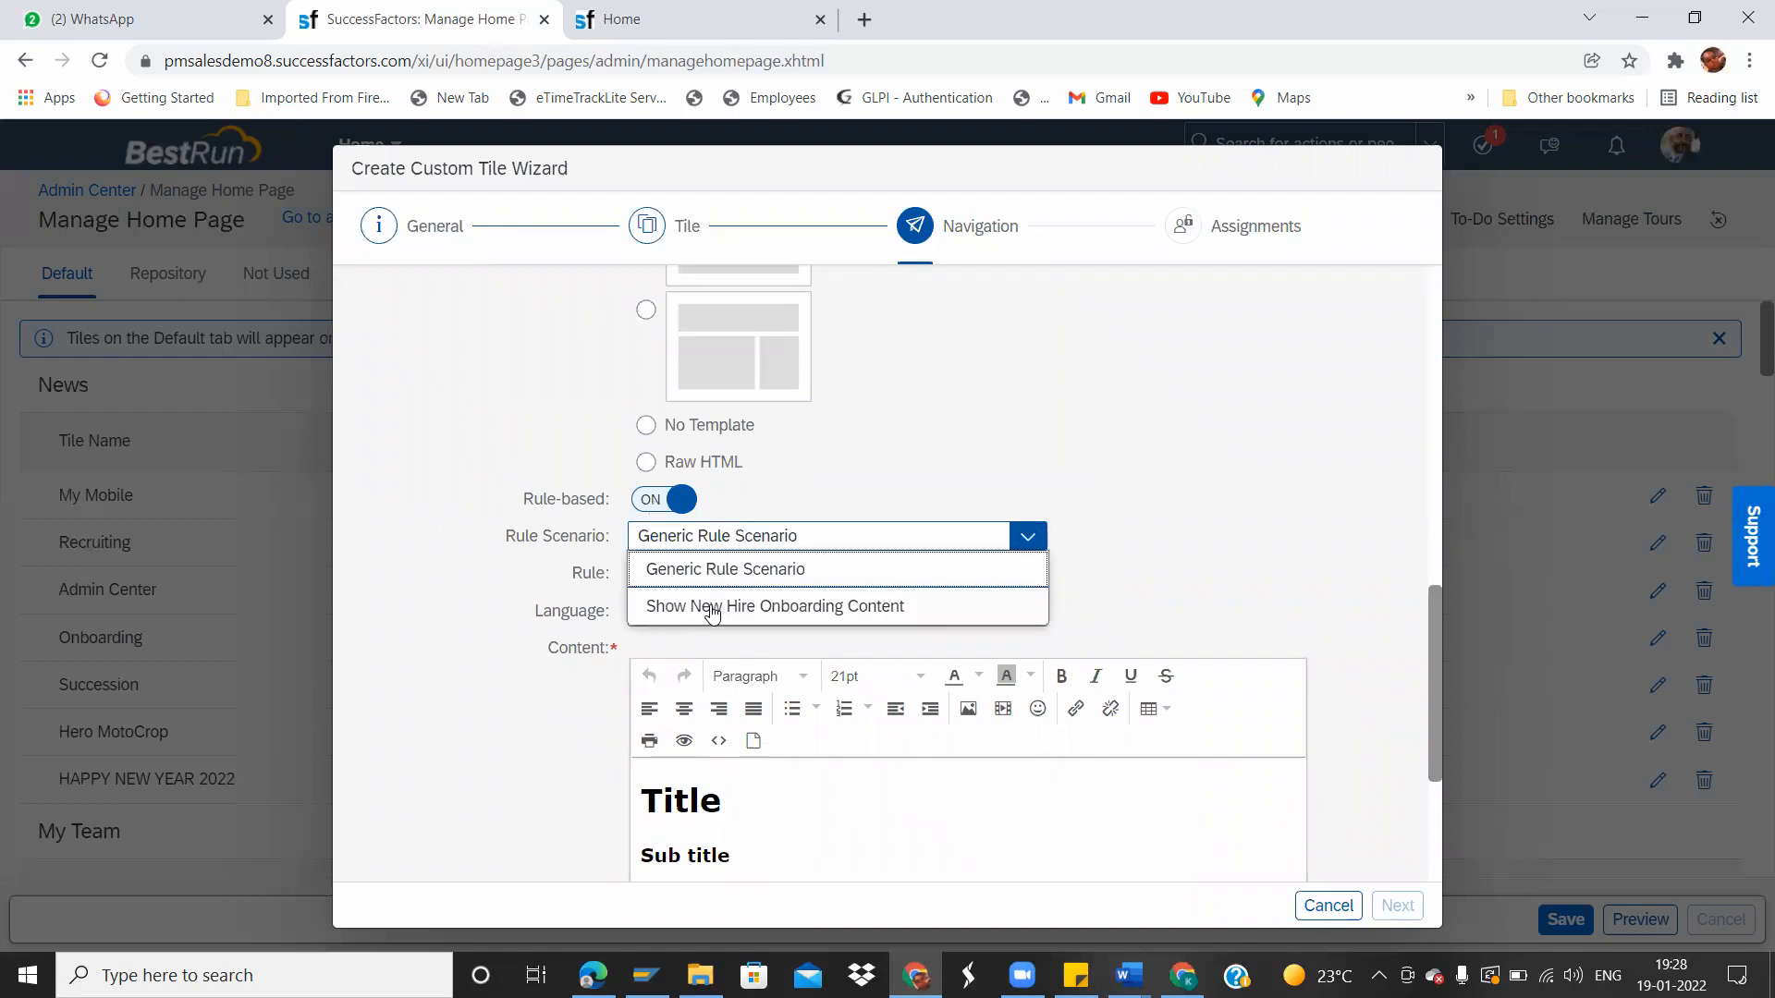
click(658, 506)
click(657, 506)
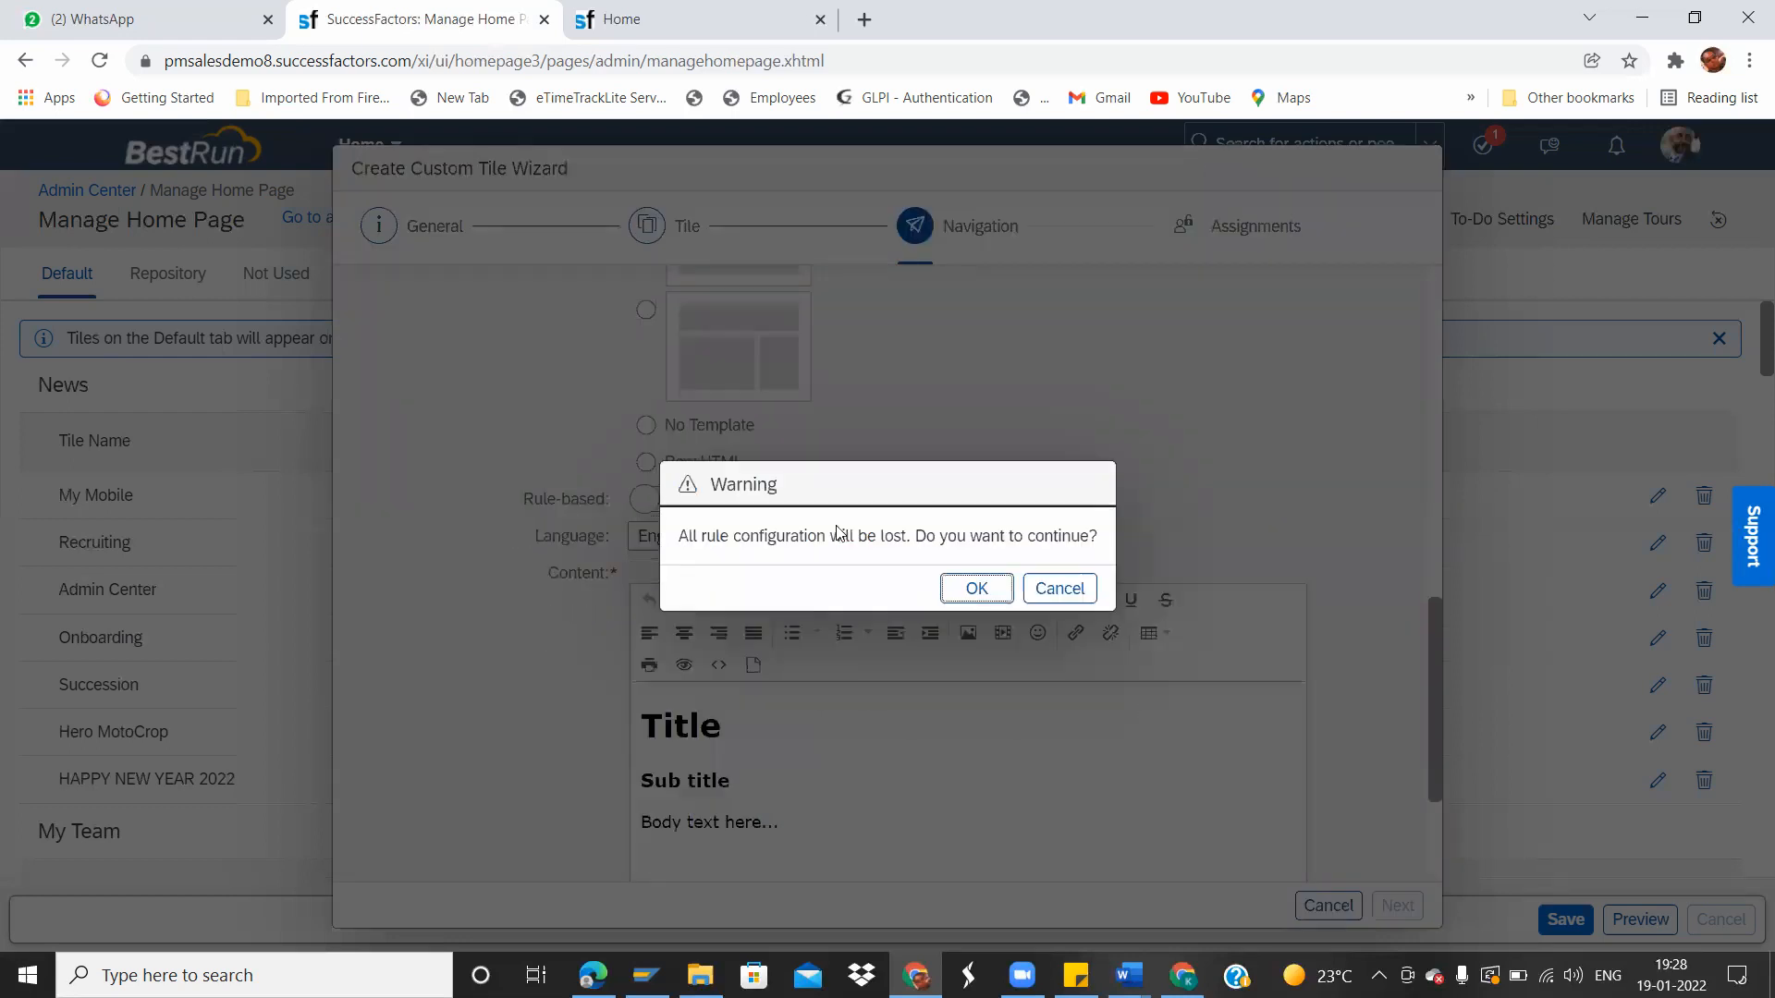
click(976, 589)
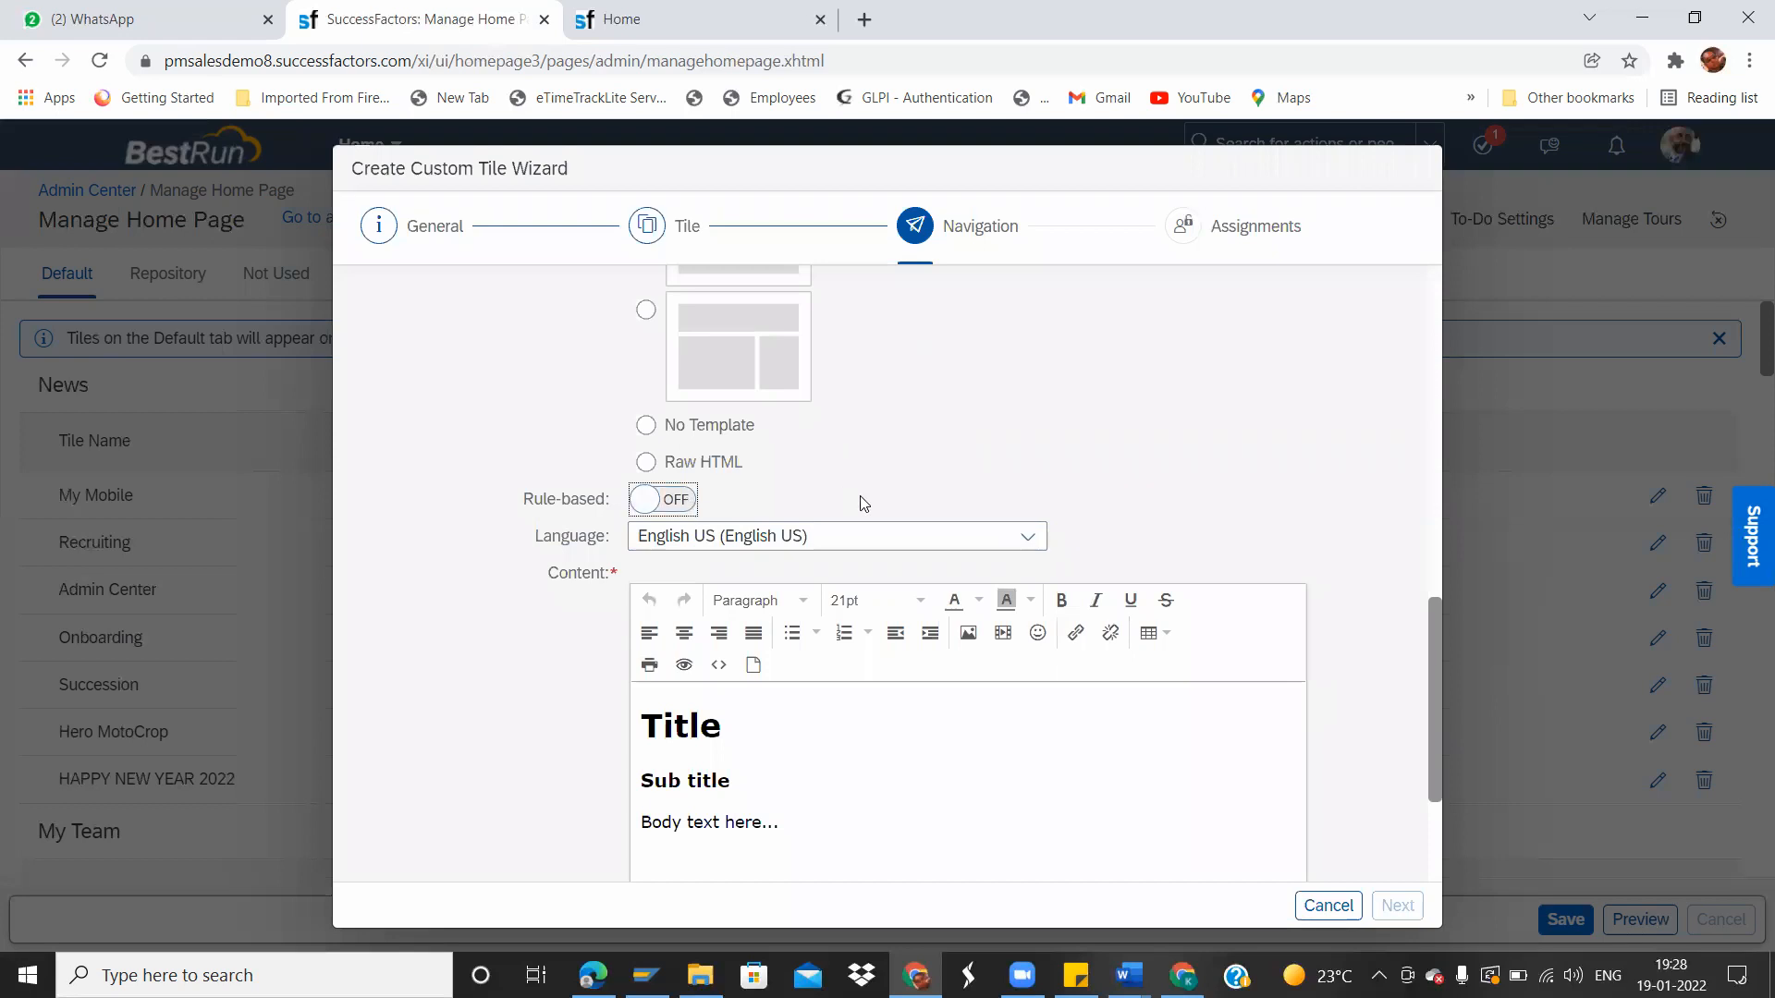
Start inserting a link into the popover content, ready to enter its URL.
drag(1431, 638, 1445, 727)
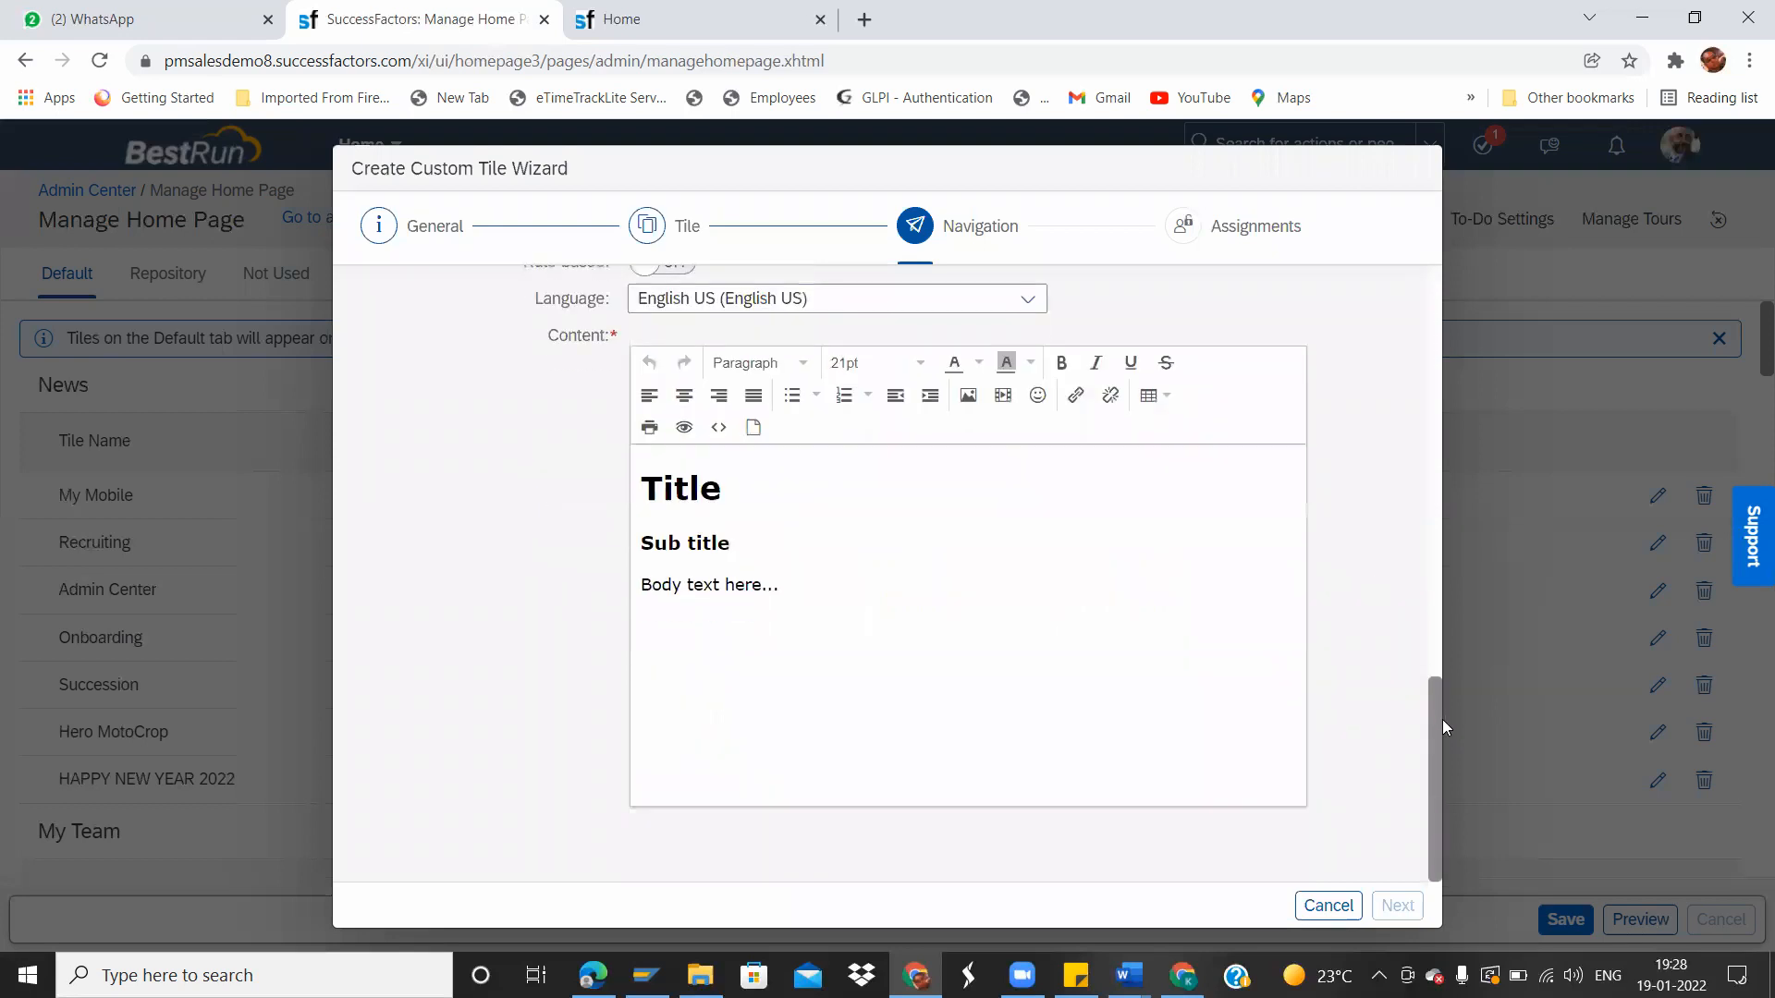
click(1078, 399)
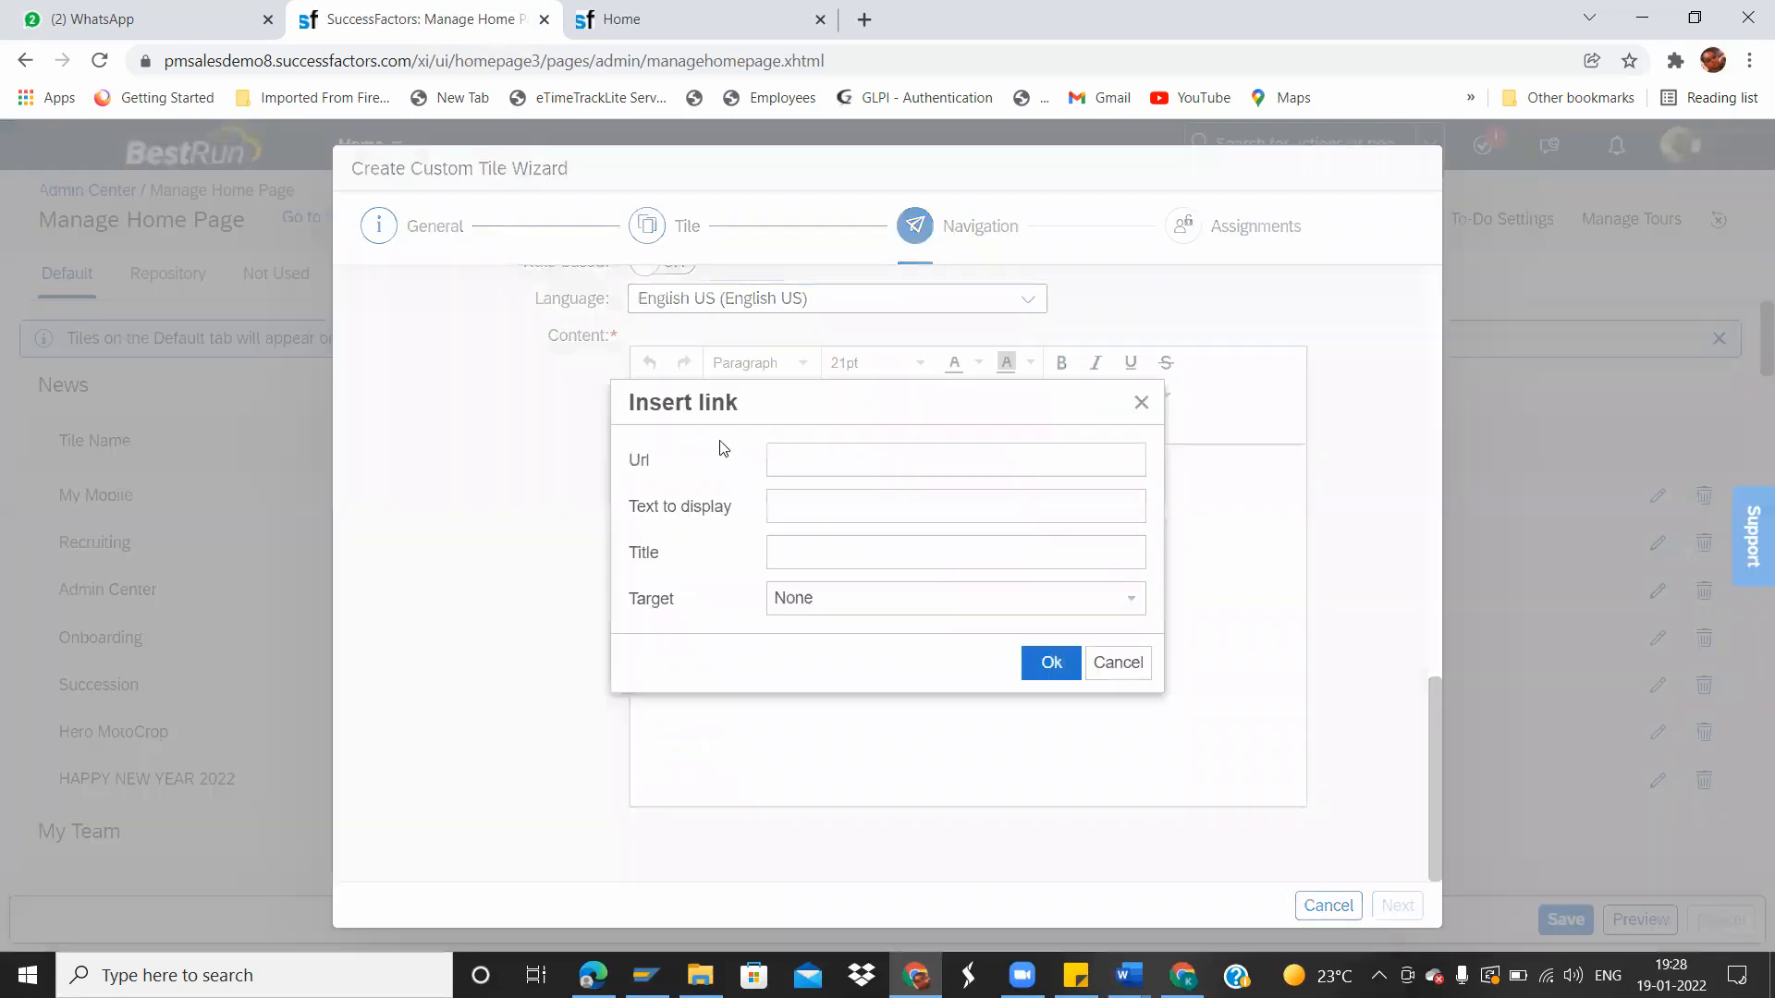
click(836, 449)
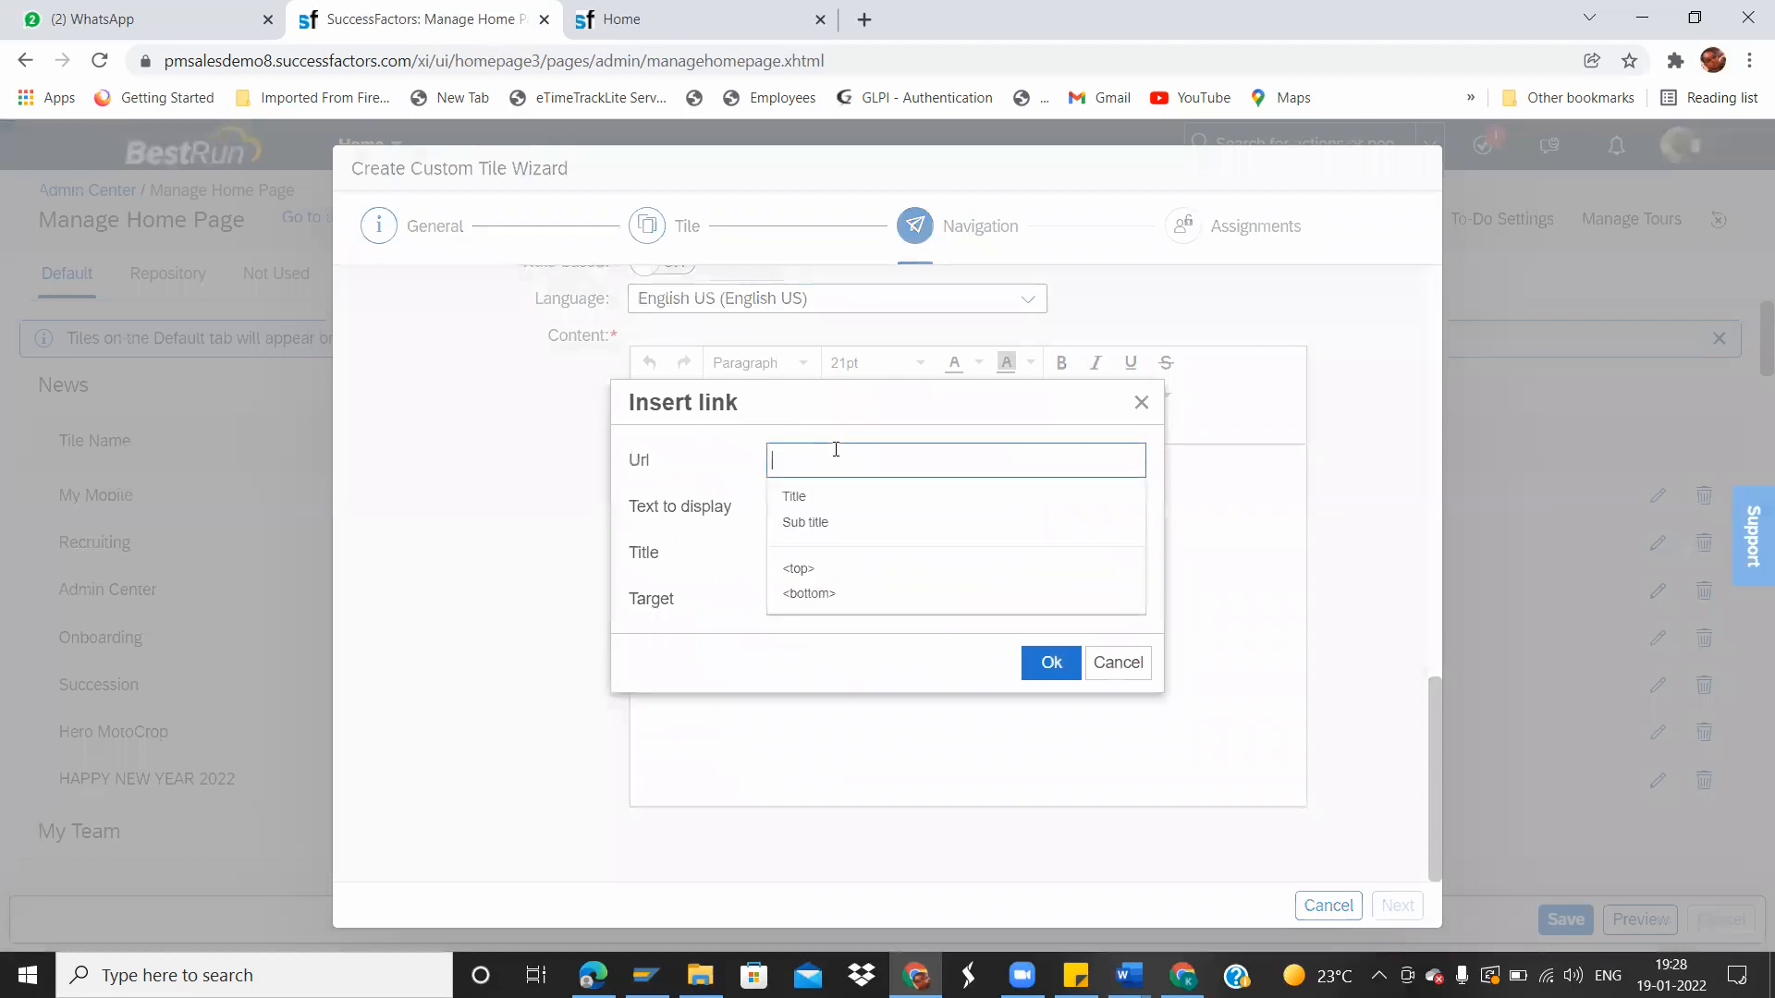
Duplicate the Home browser tab and search the web for "yash site" in the copy.
click(735, 11)
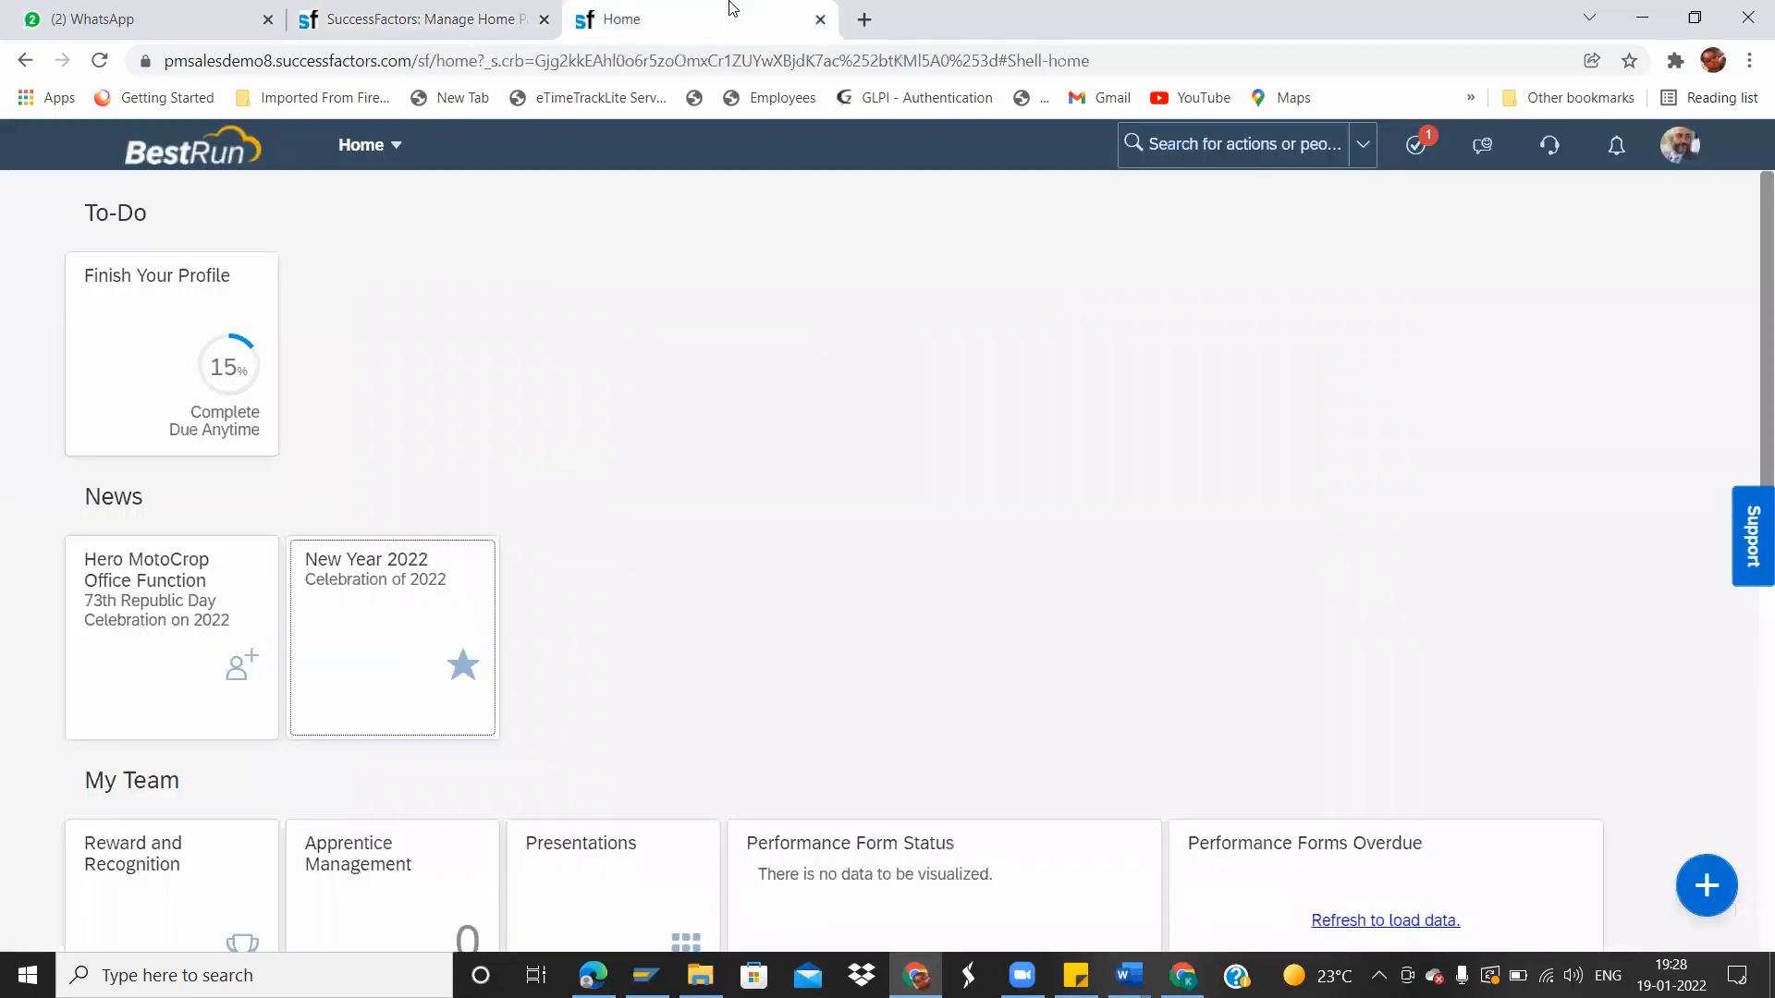
right_click(735, 11)
click(812, 164)
click(625, 69)
text(yash)
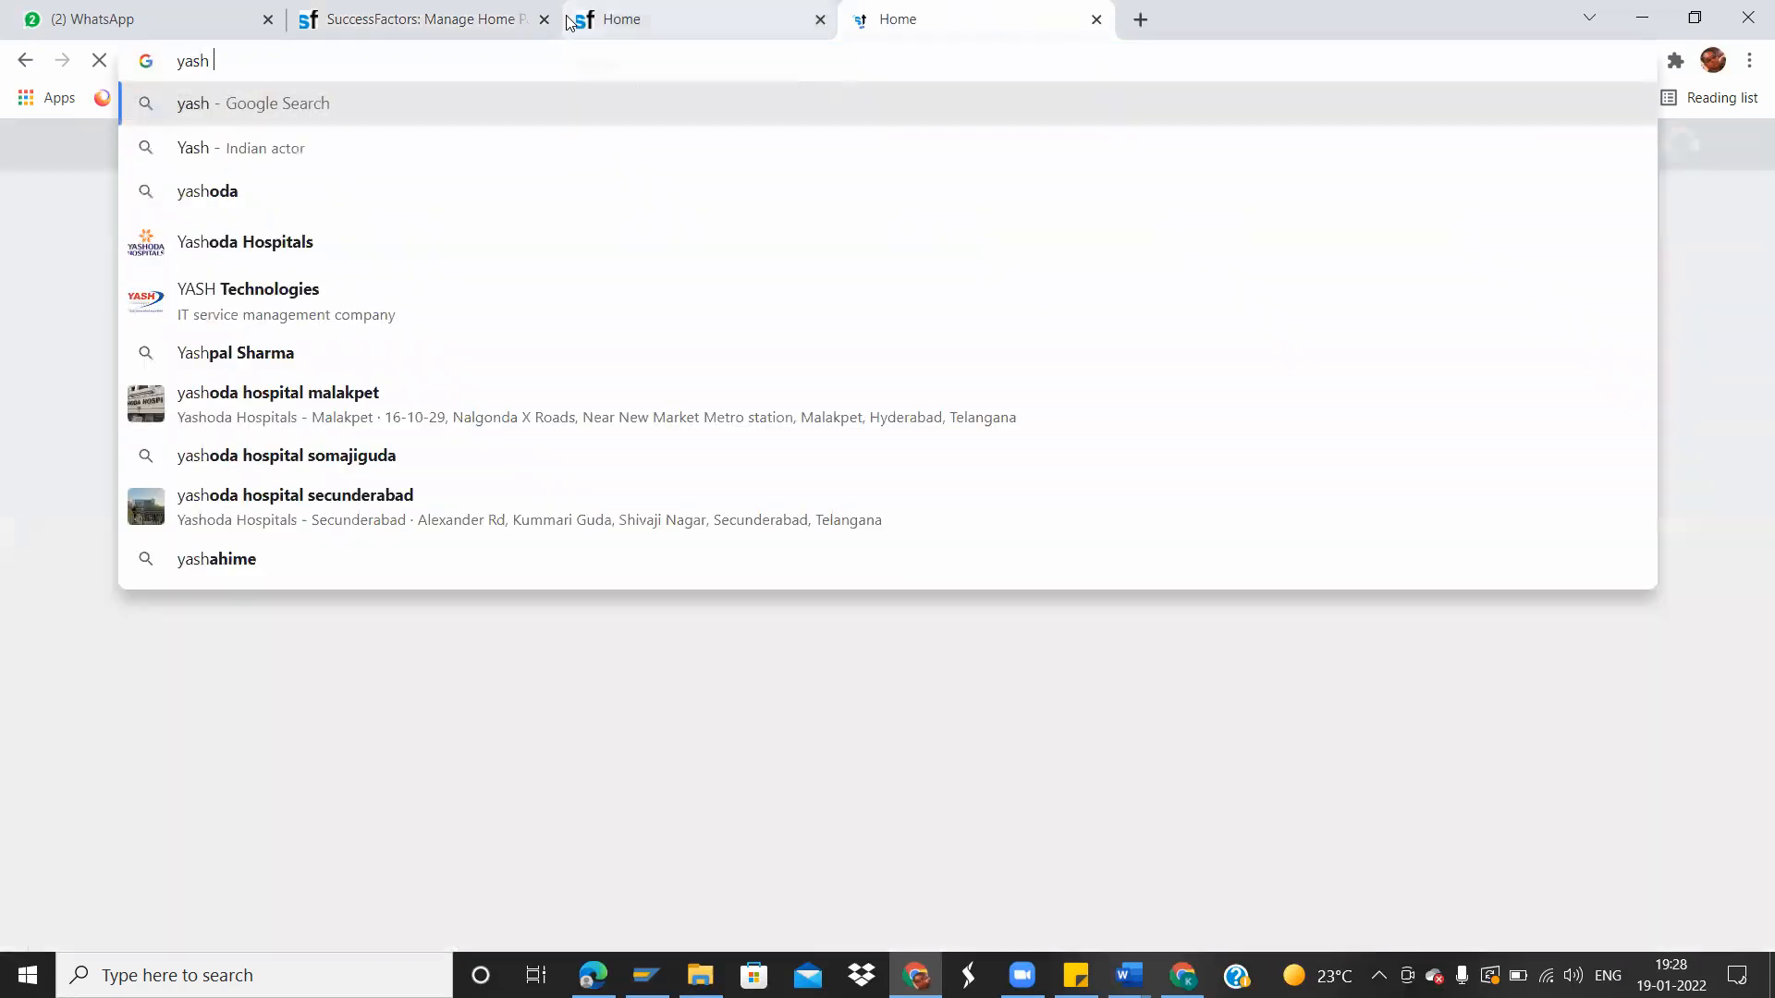
text( site)
key(Return)
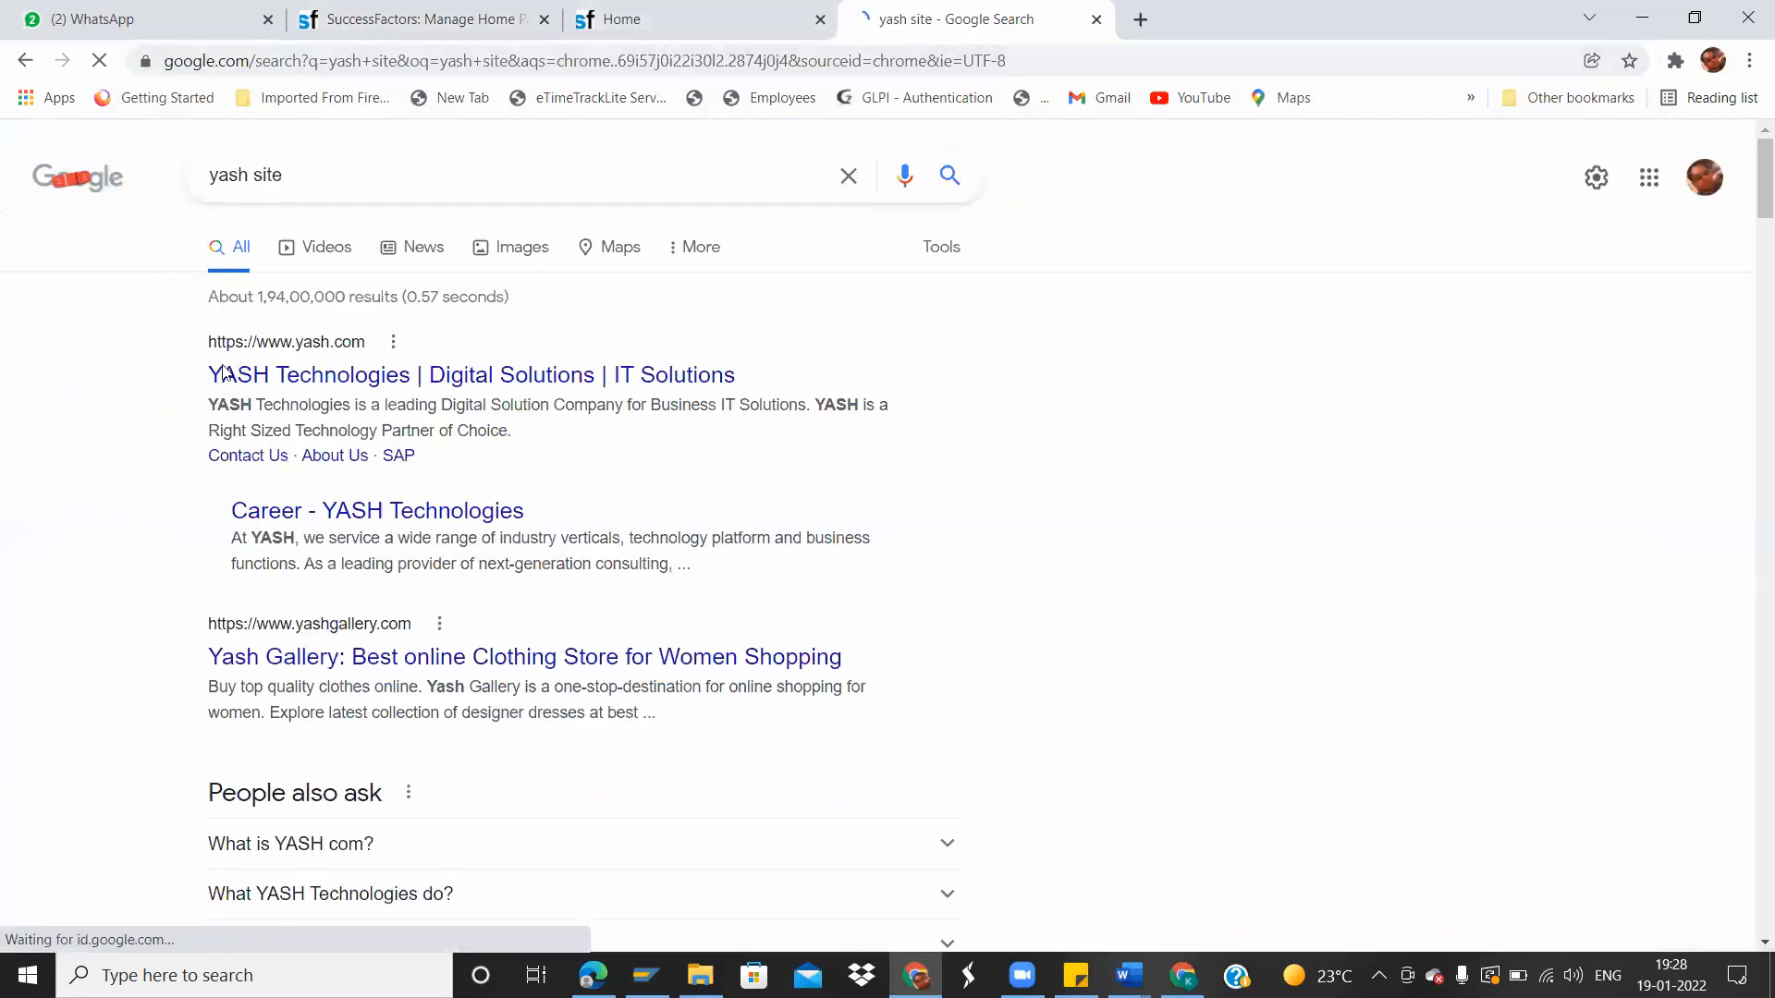
Allow the search site to know the location and highlight the web address of the YASH Technologies result.
mouse_move(209, 343)
mouse_down()
mouse_move(374, 344)
mouse_move(224, 318)
mouse_move(214, 341)
mouse_up()
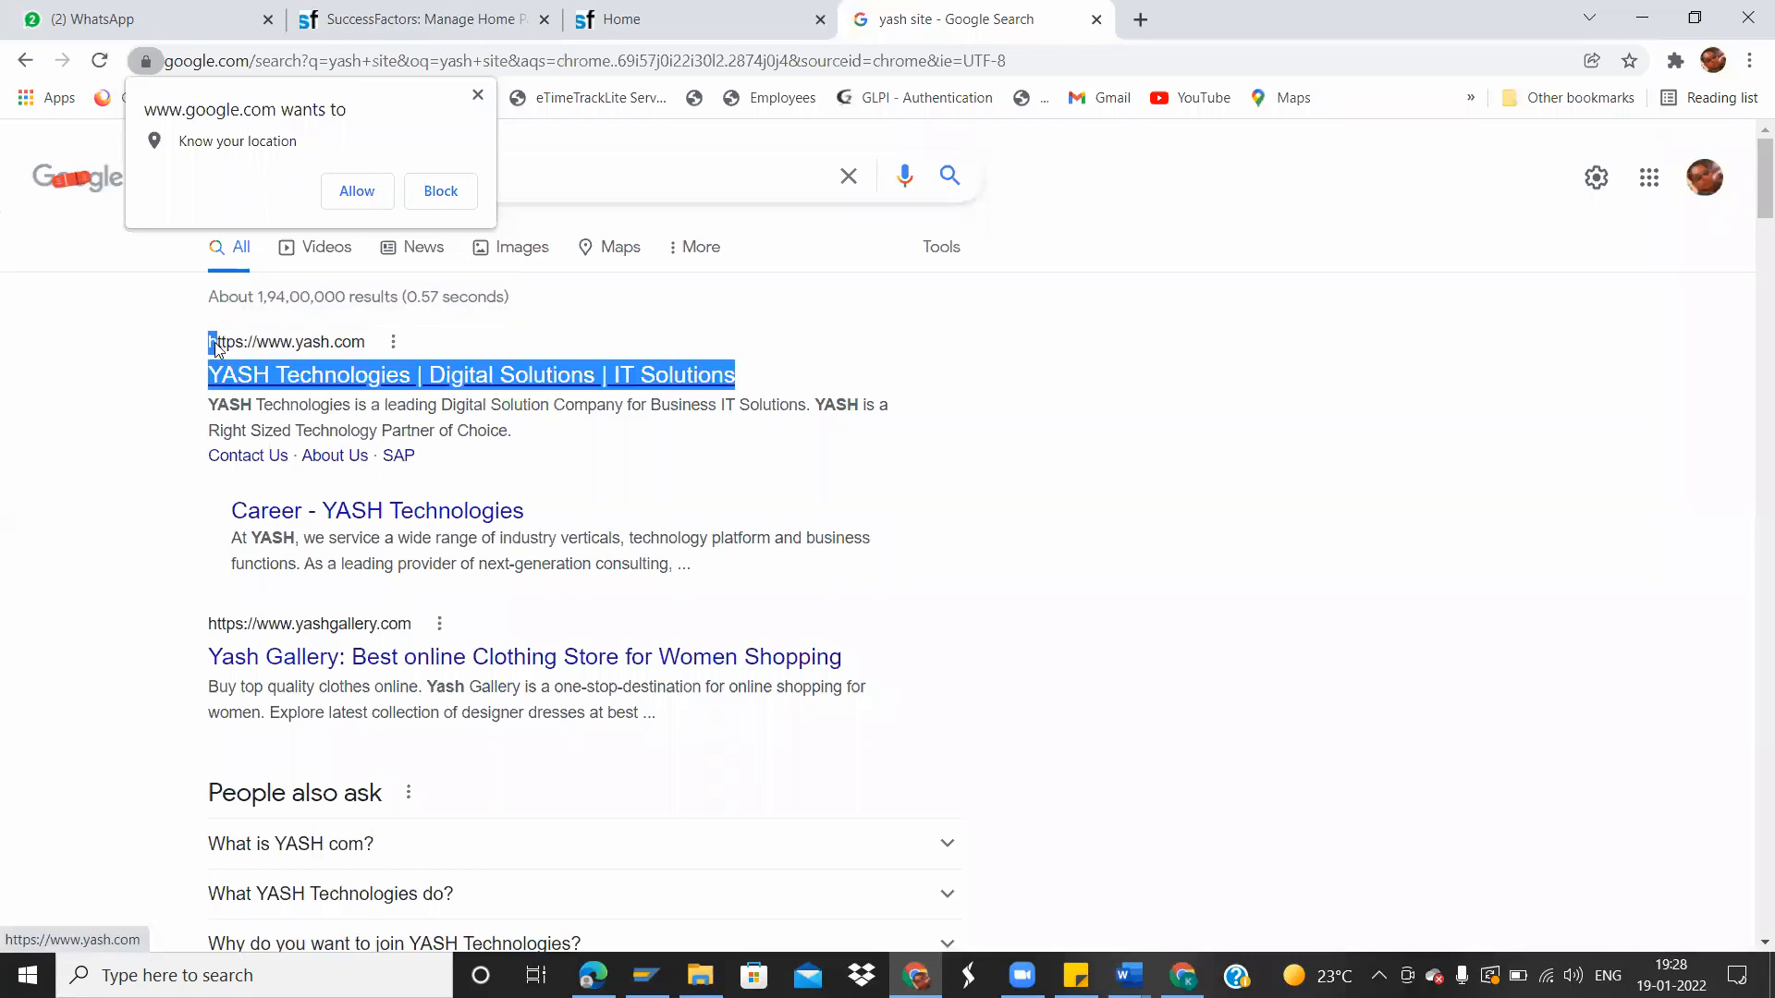
click(170, 349)
click(365, 198)
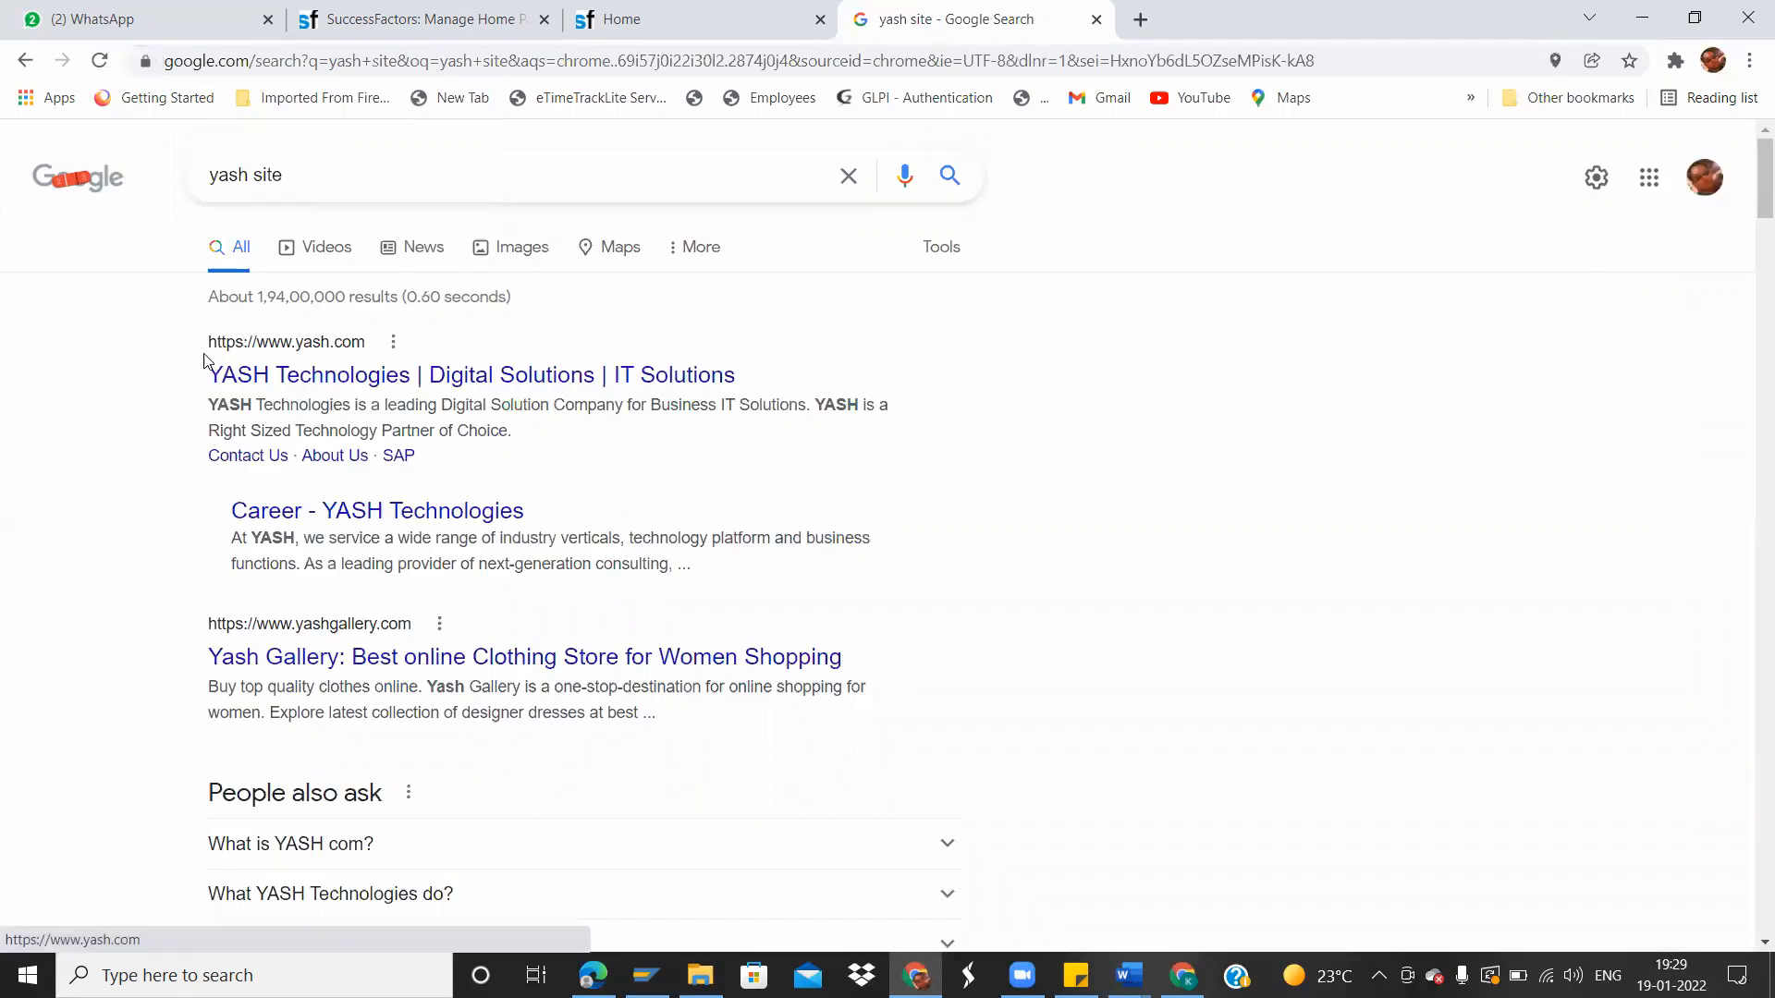
drag(209, 365, 341, 341)
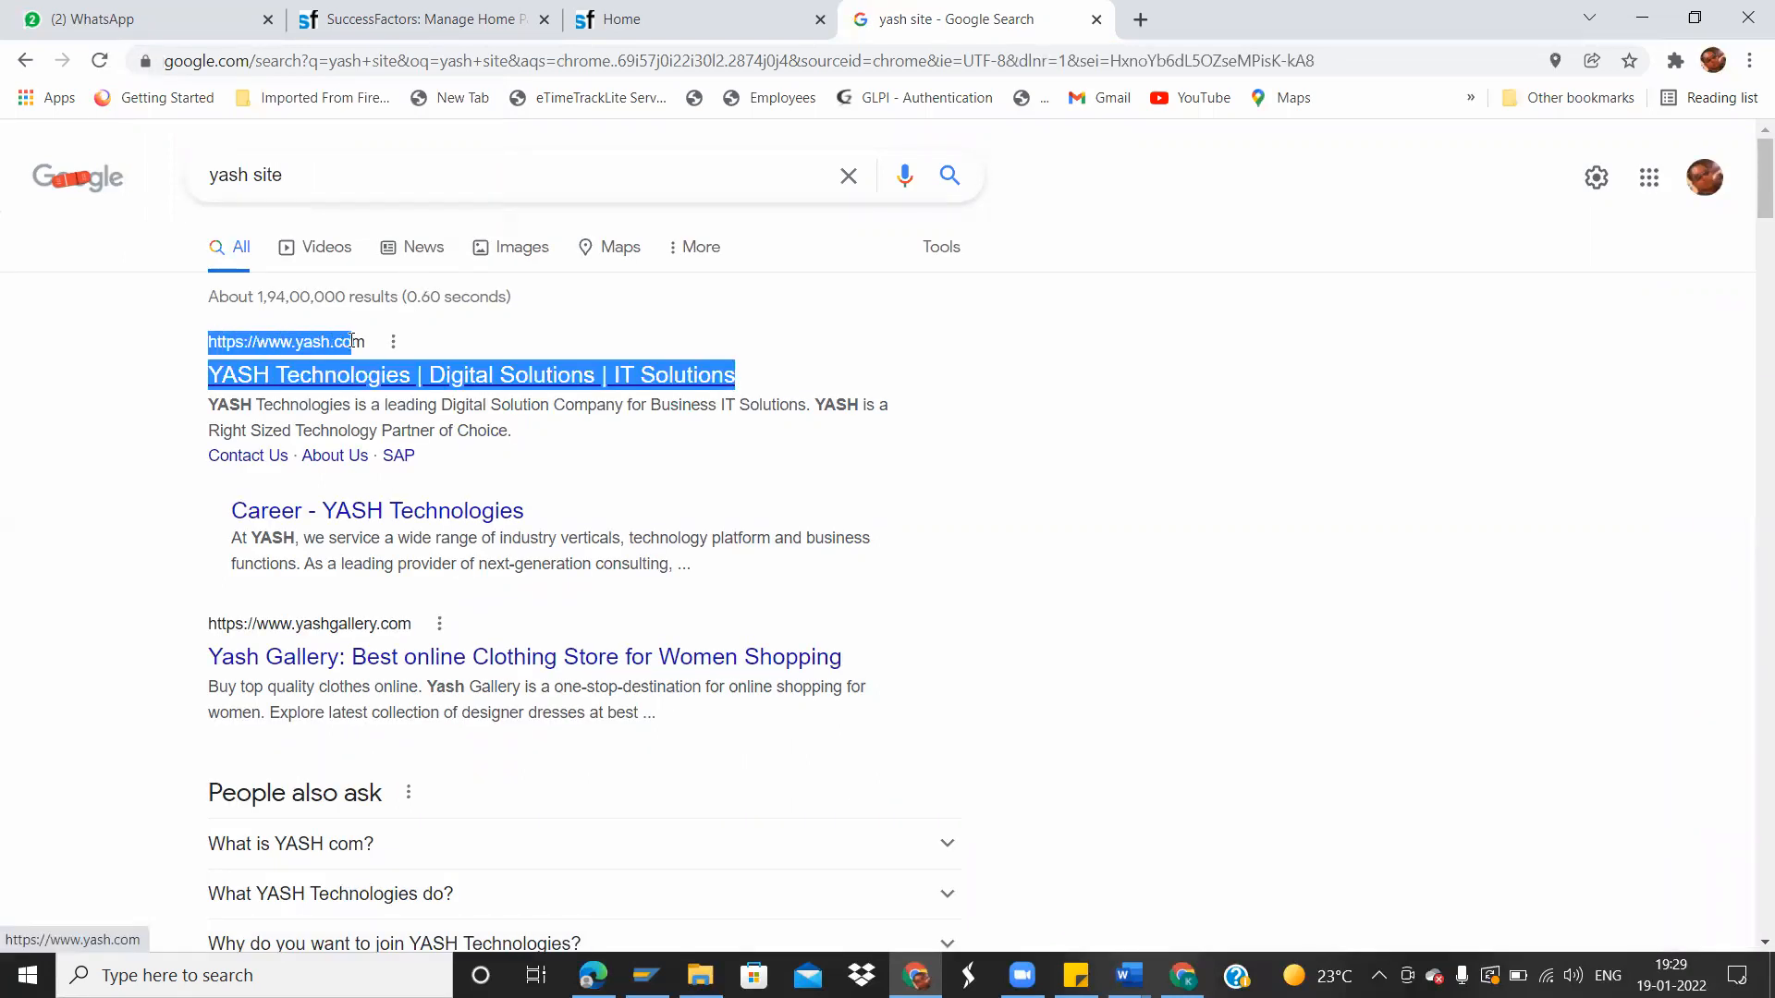
triple_click(60, 316)
click(707, 20)
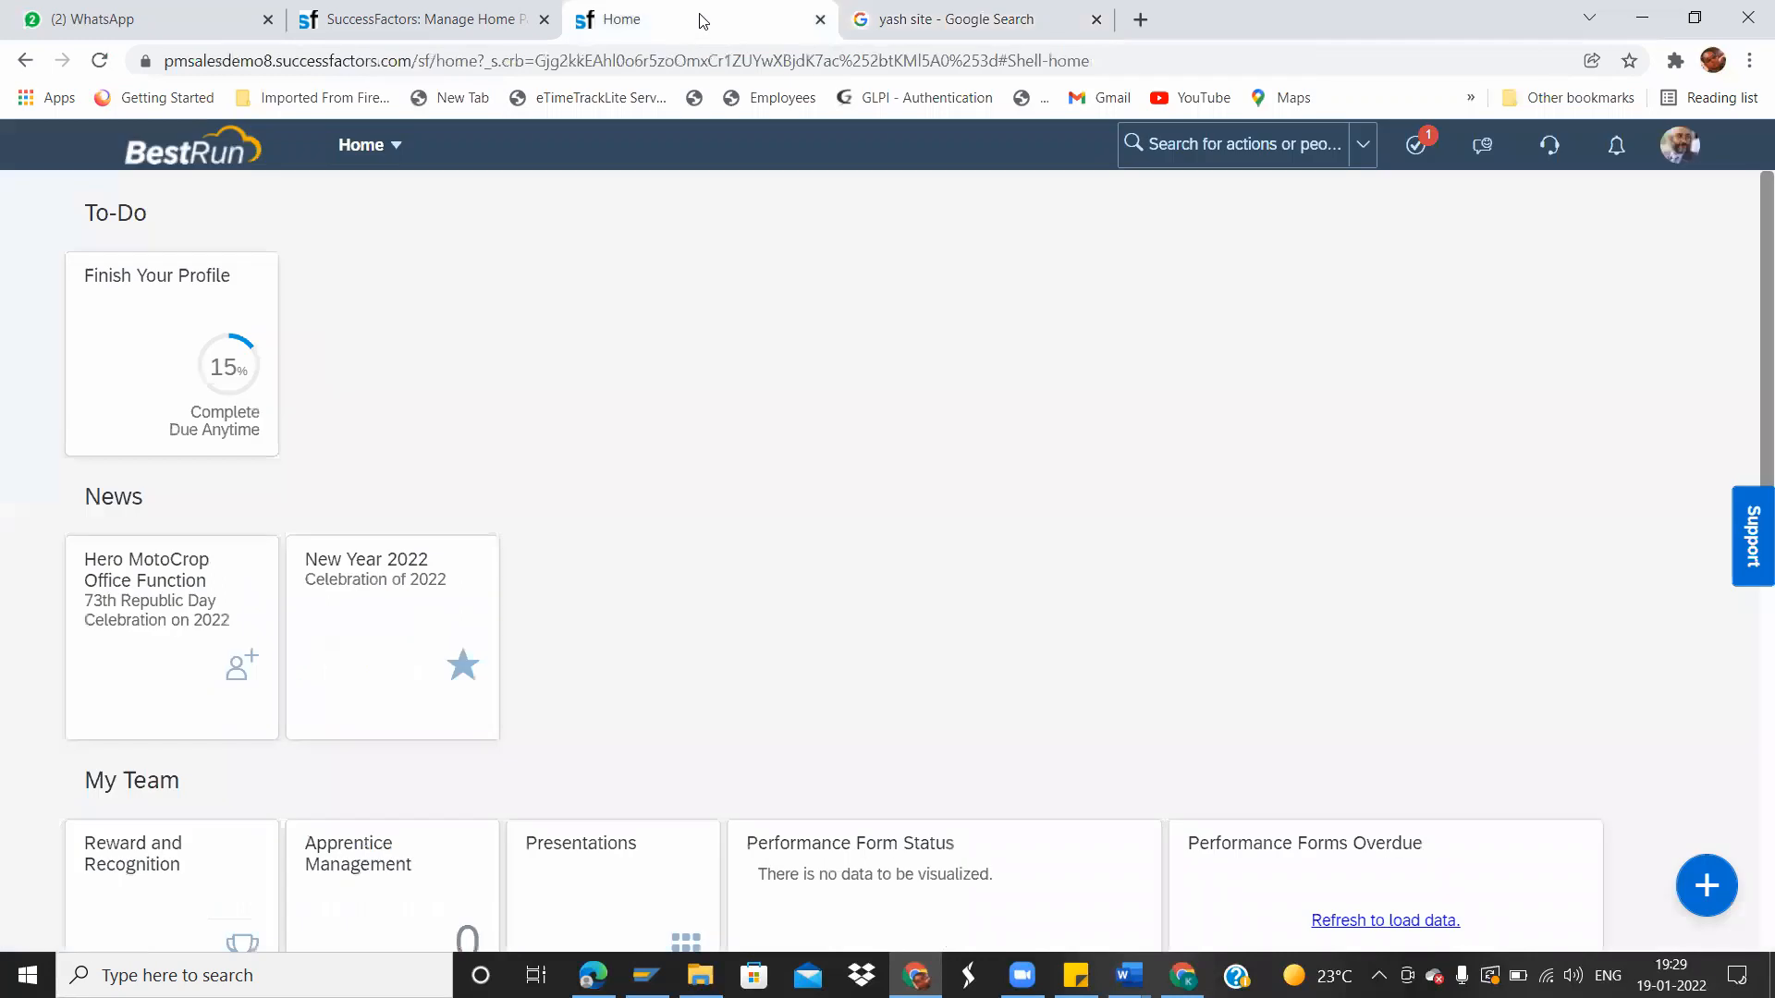
click(404, 17)
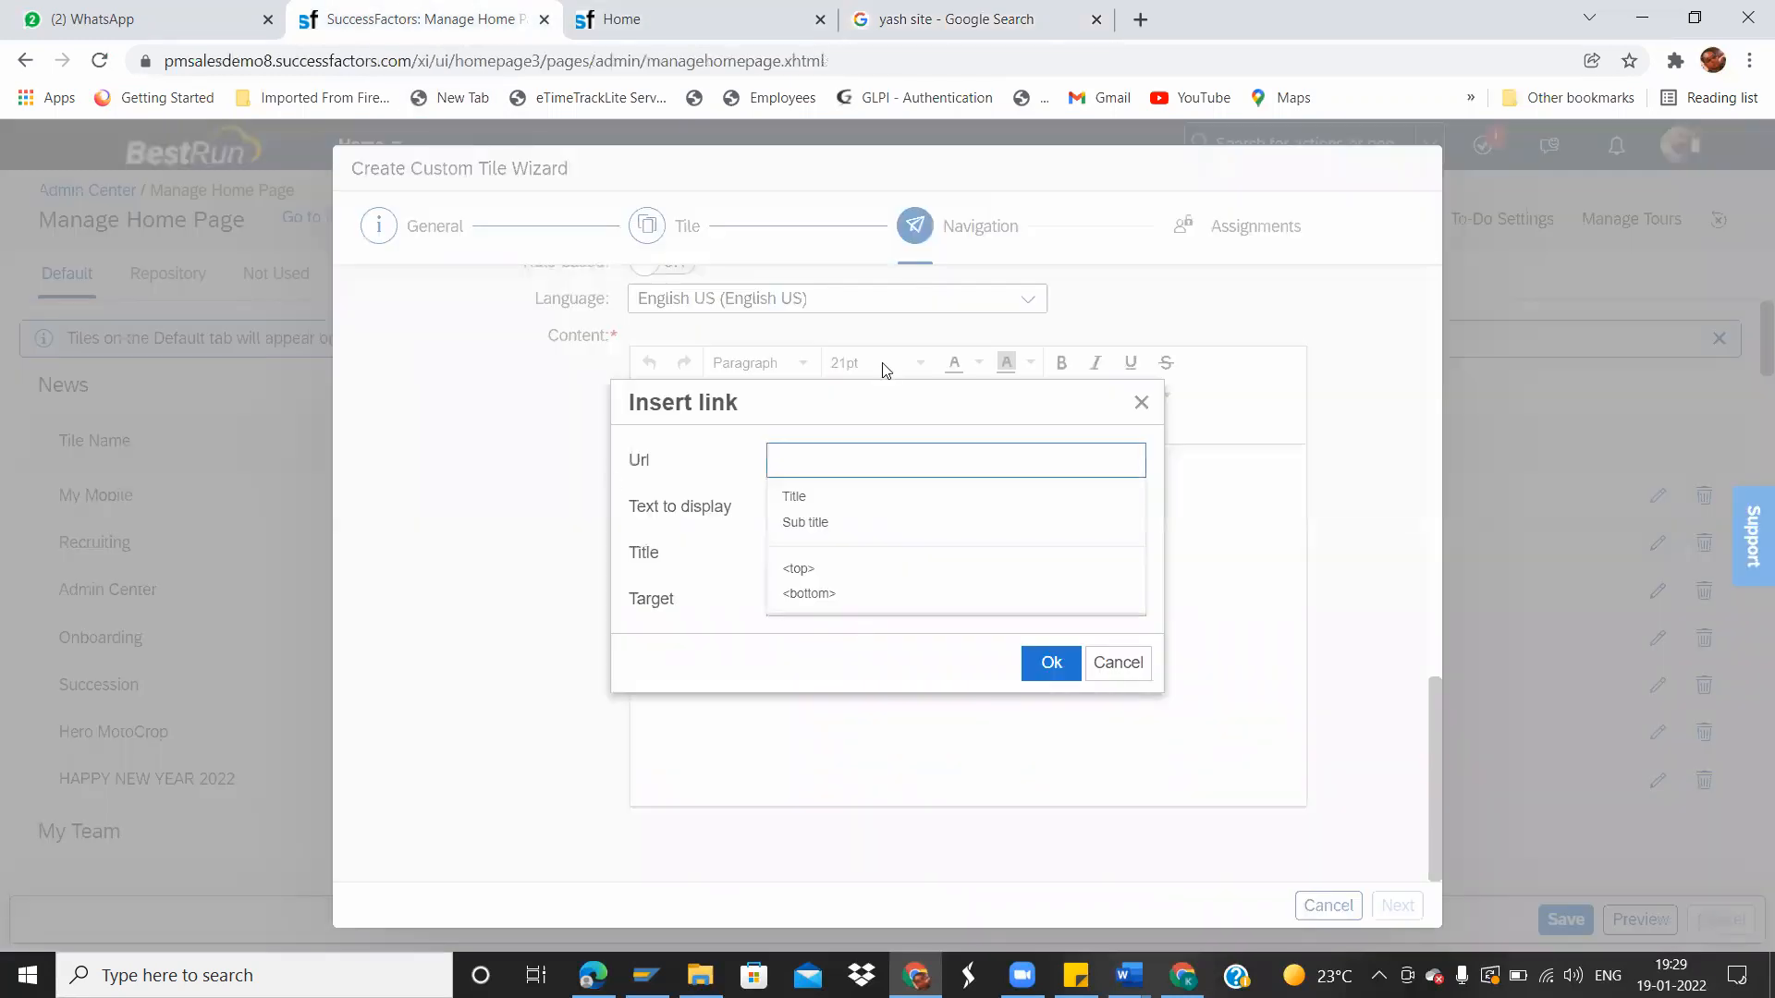
text(www.)
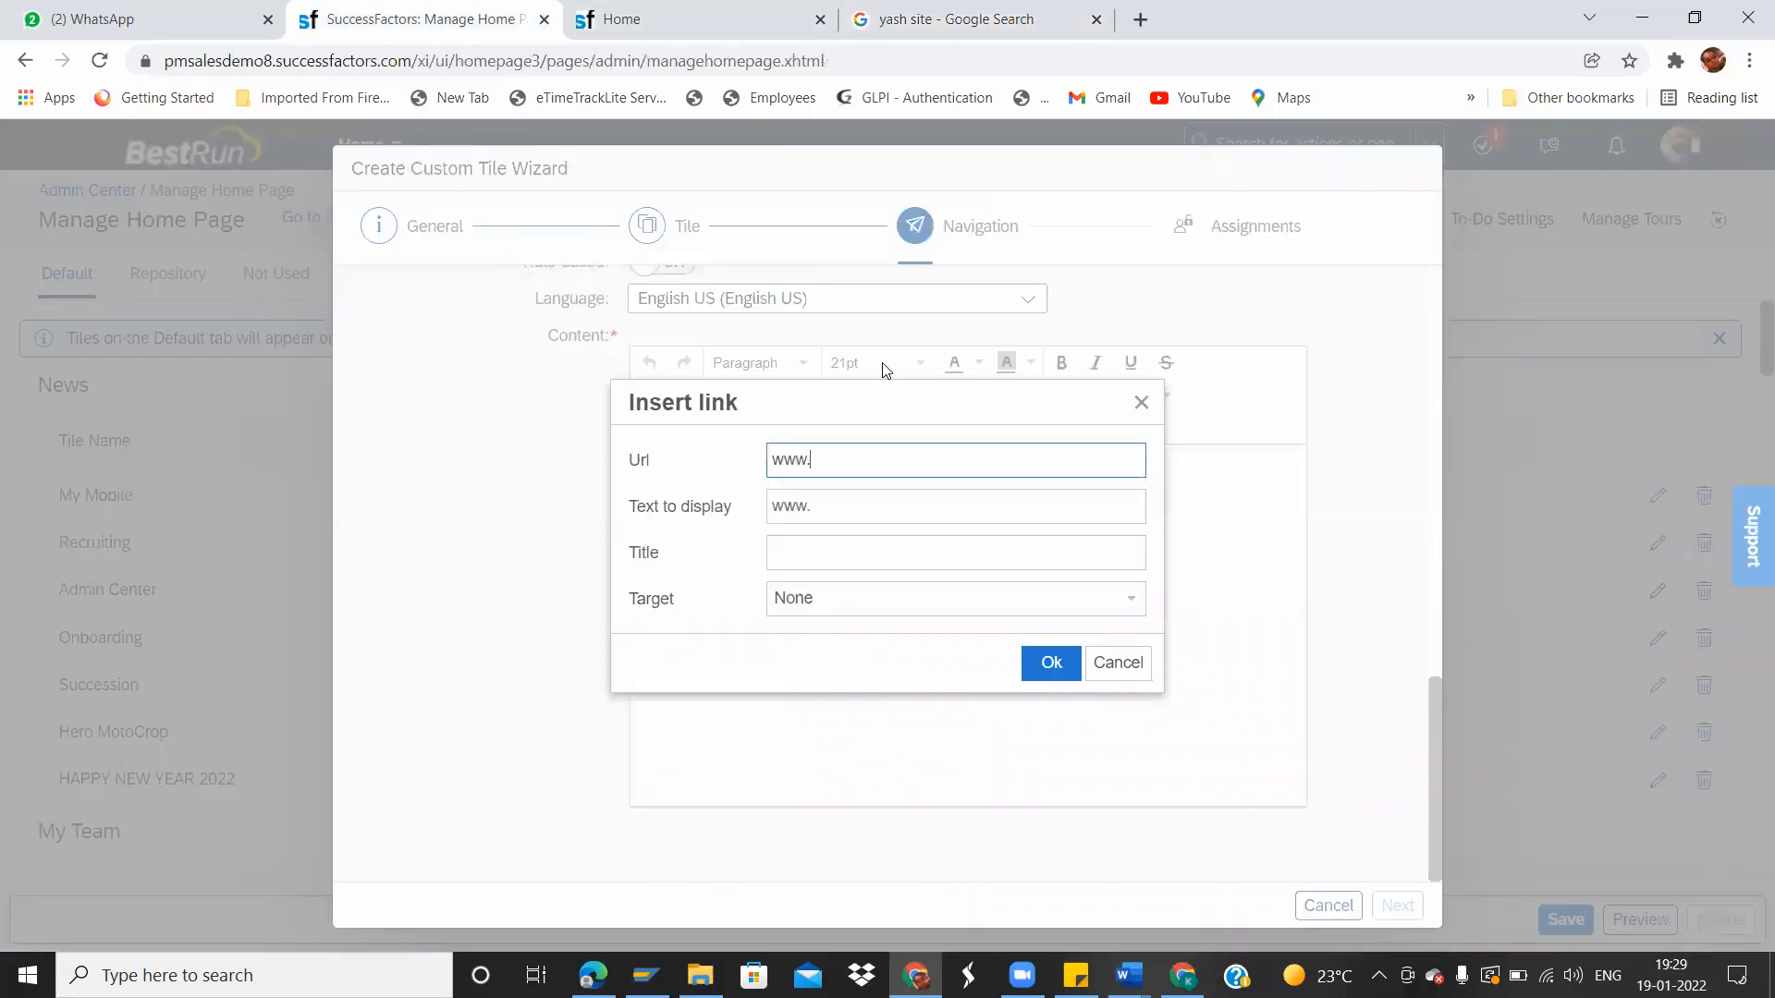
text(yash.com)
click(817, 563)
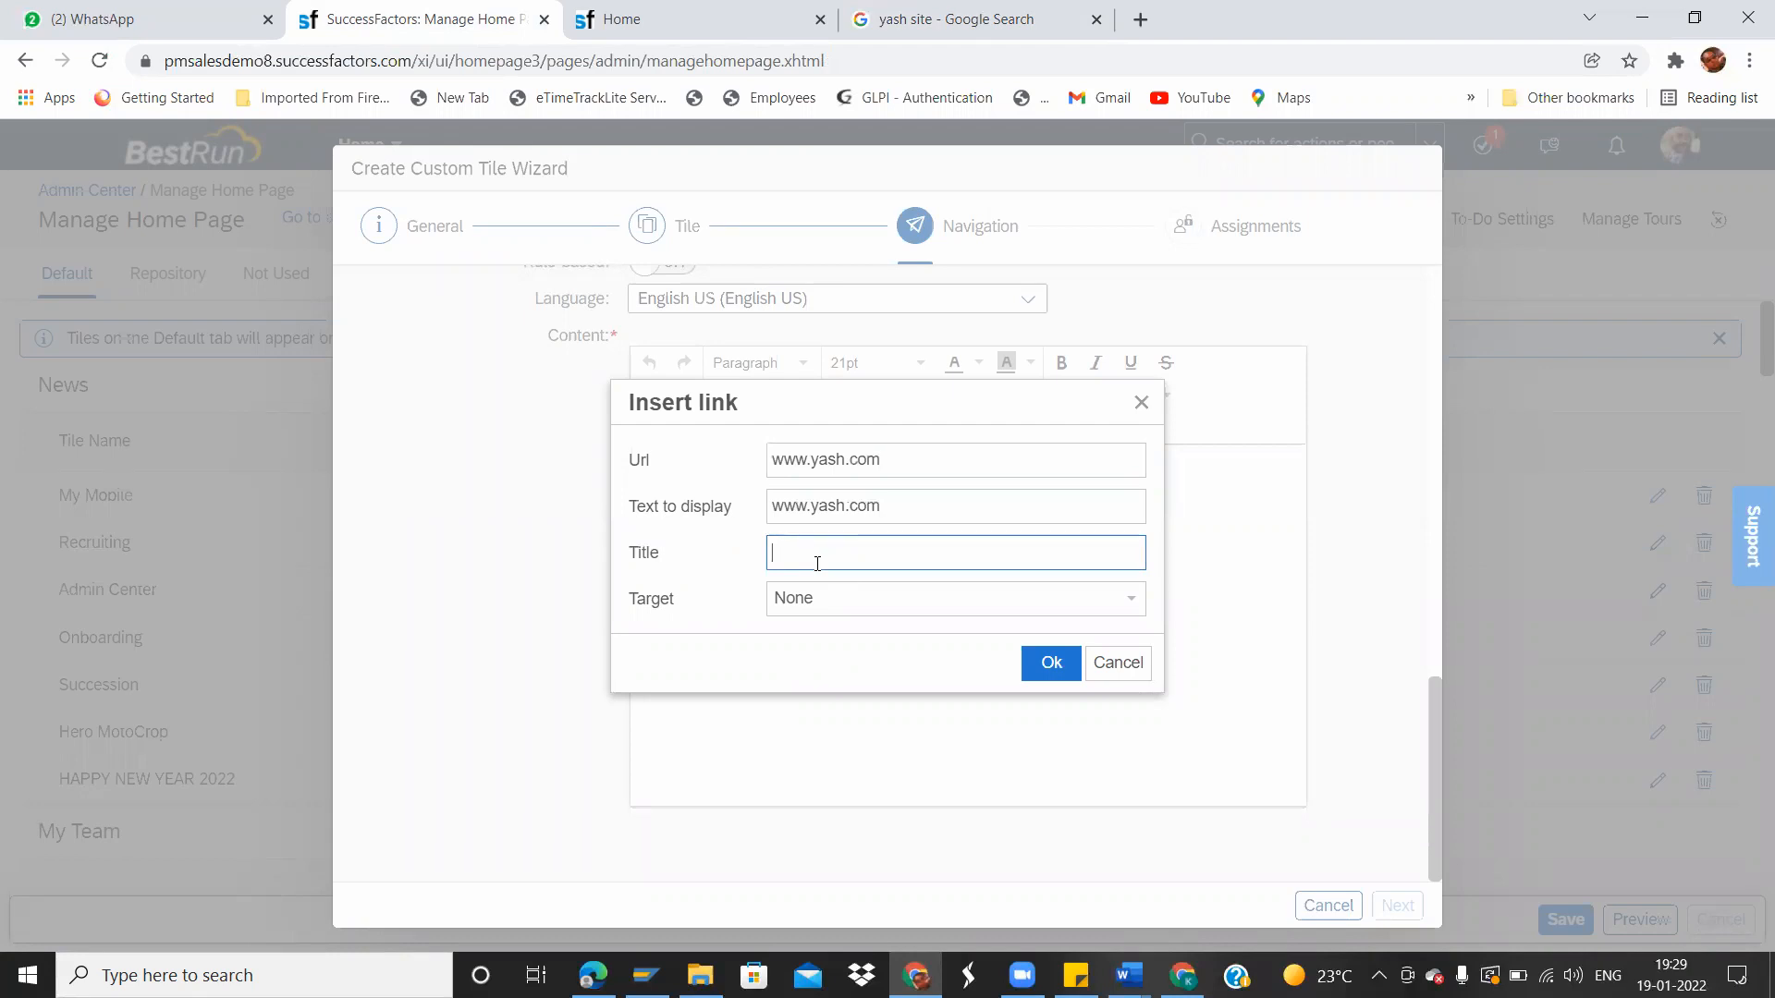
text(Welcome to Yash)
click(1133, 612)
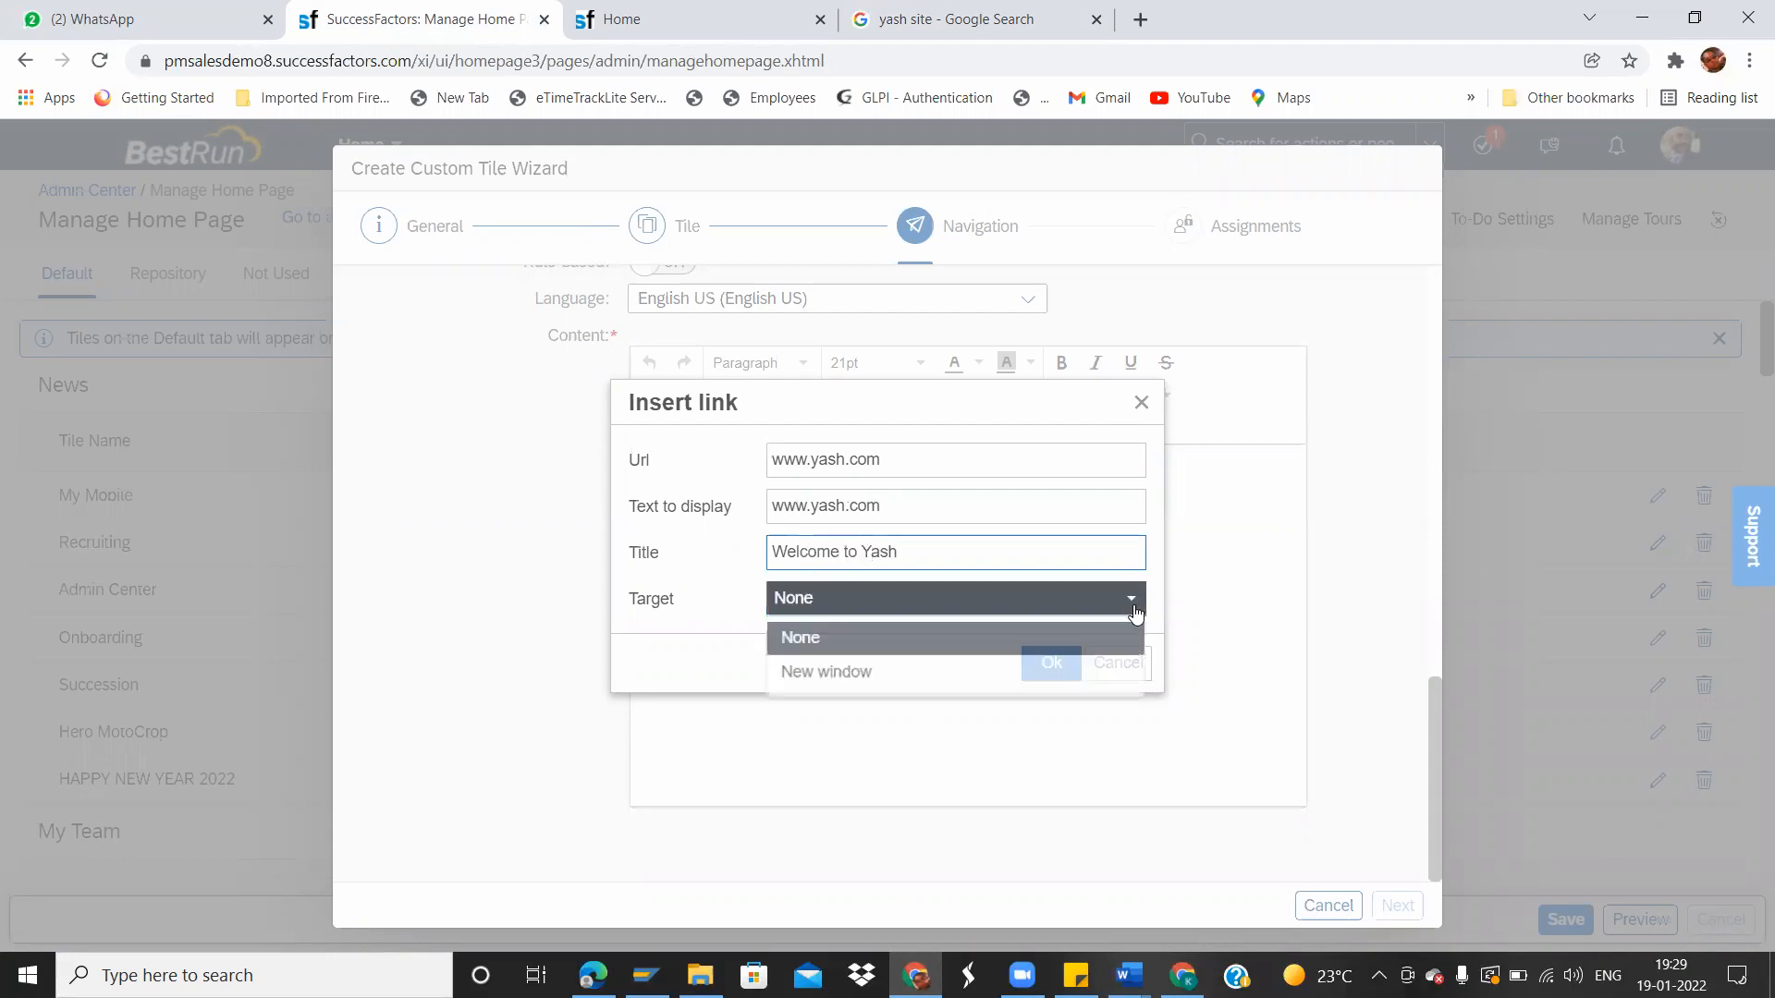
click(861, 678)
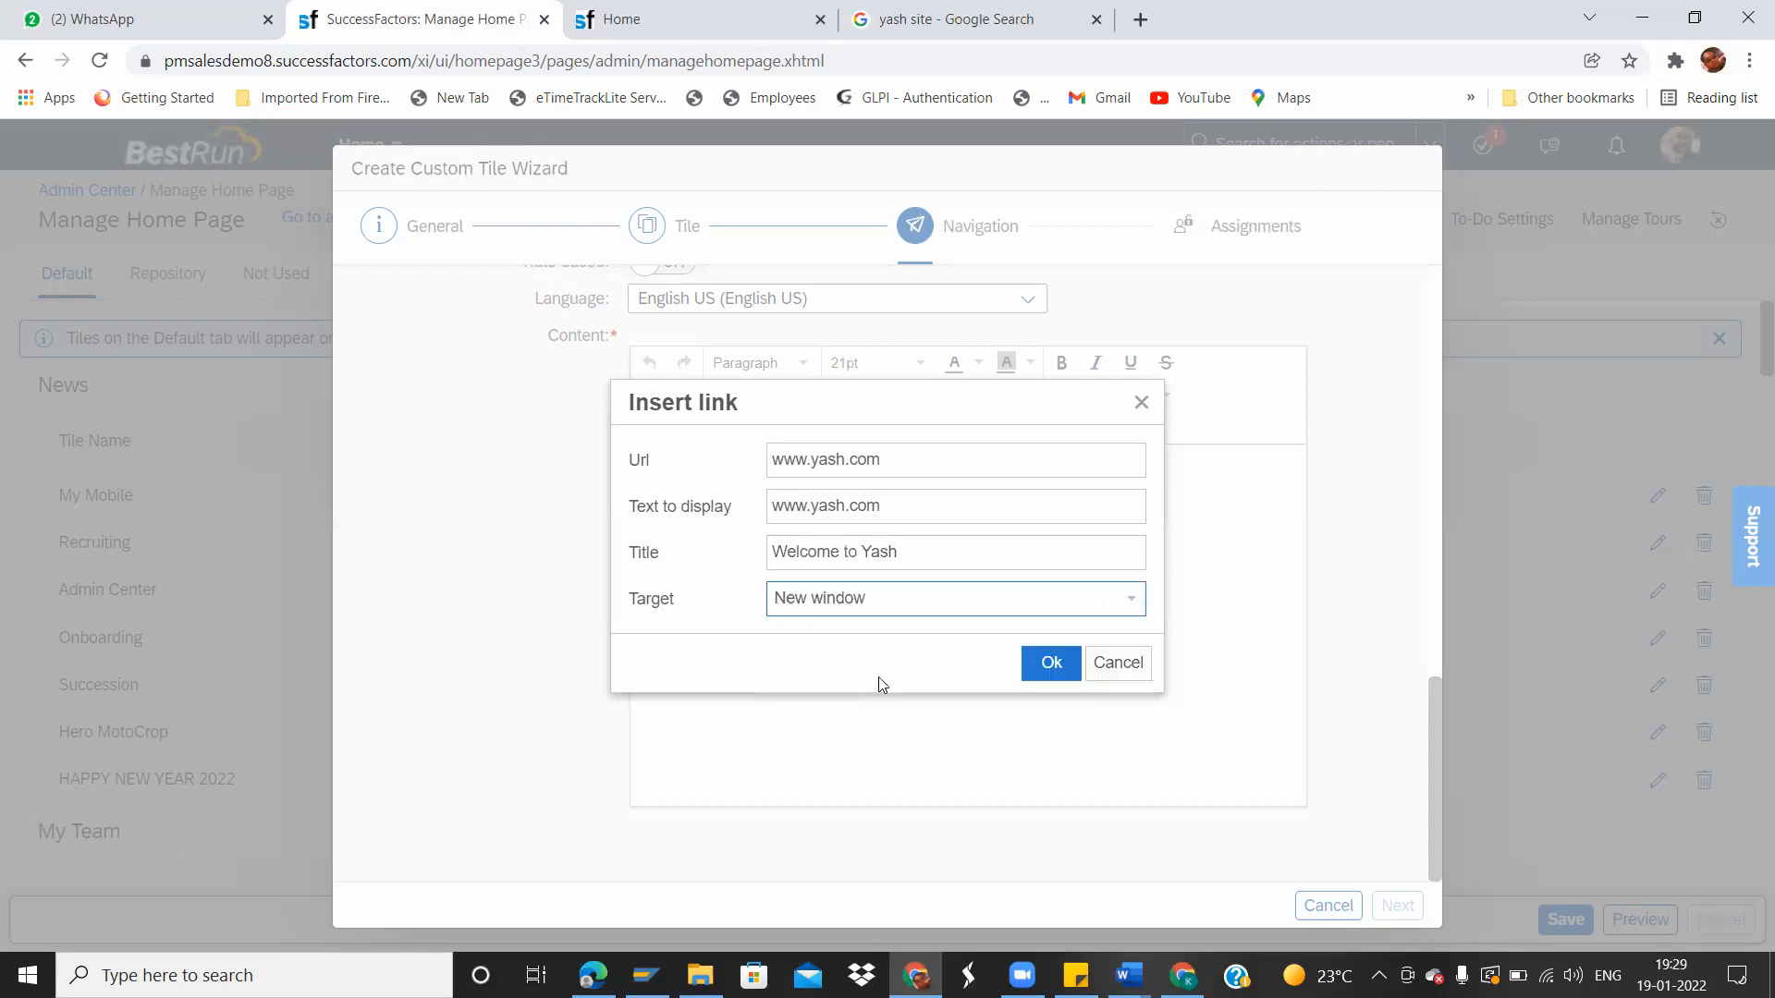
click(1051, 662)
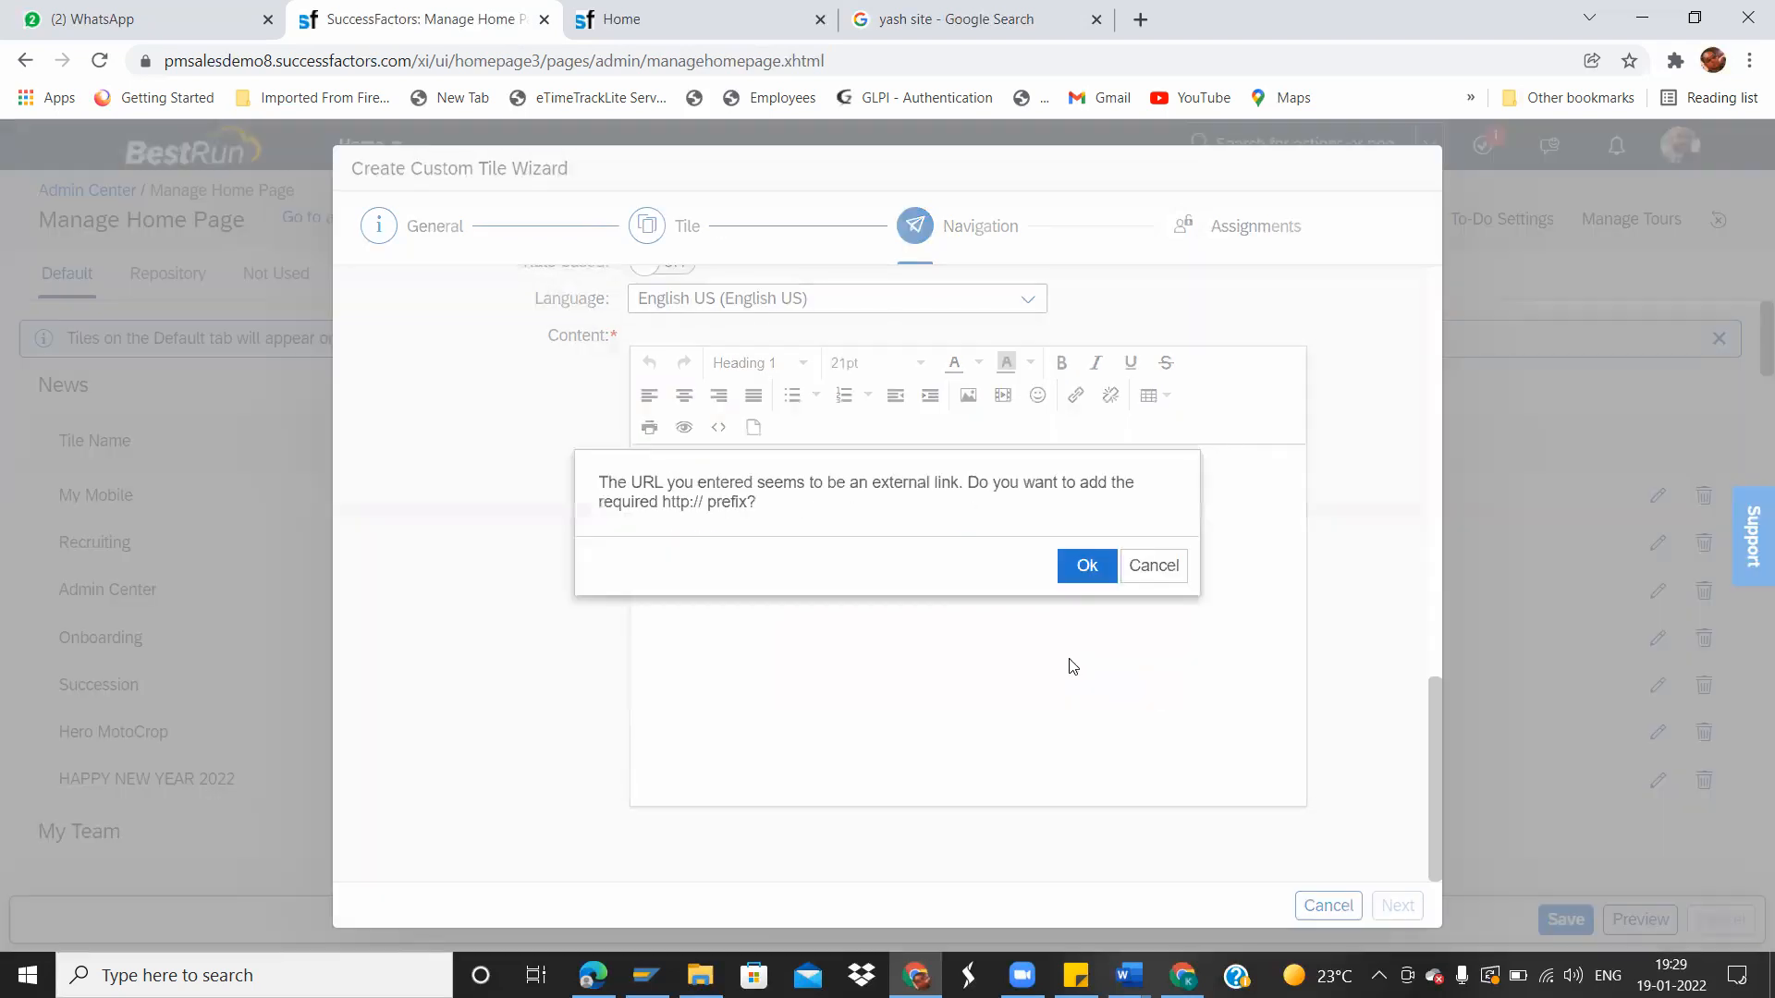
click(1114, 565)
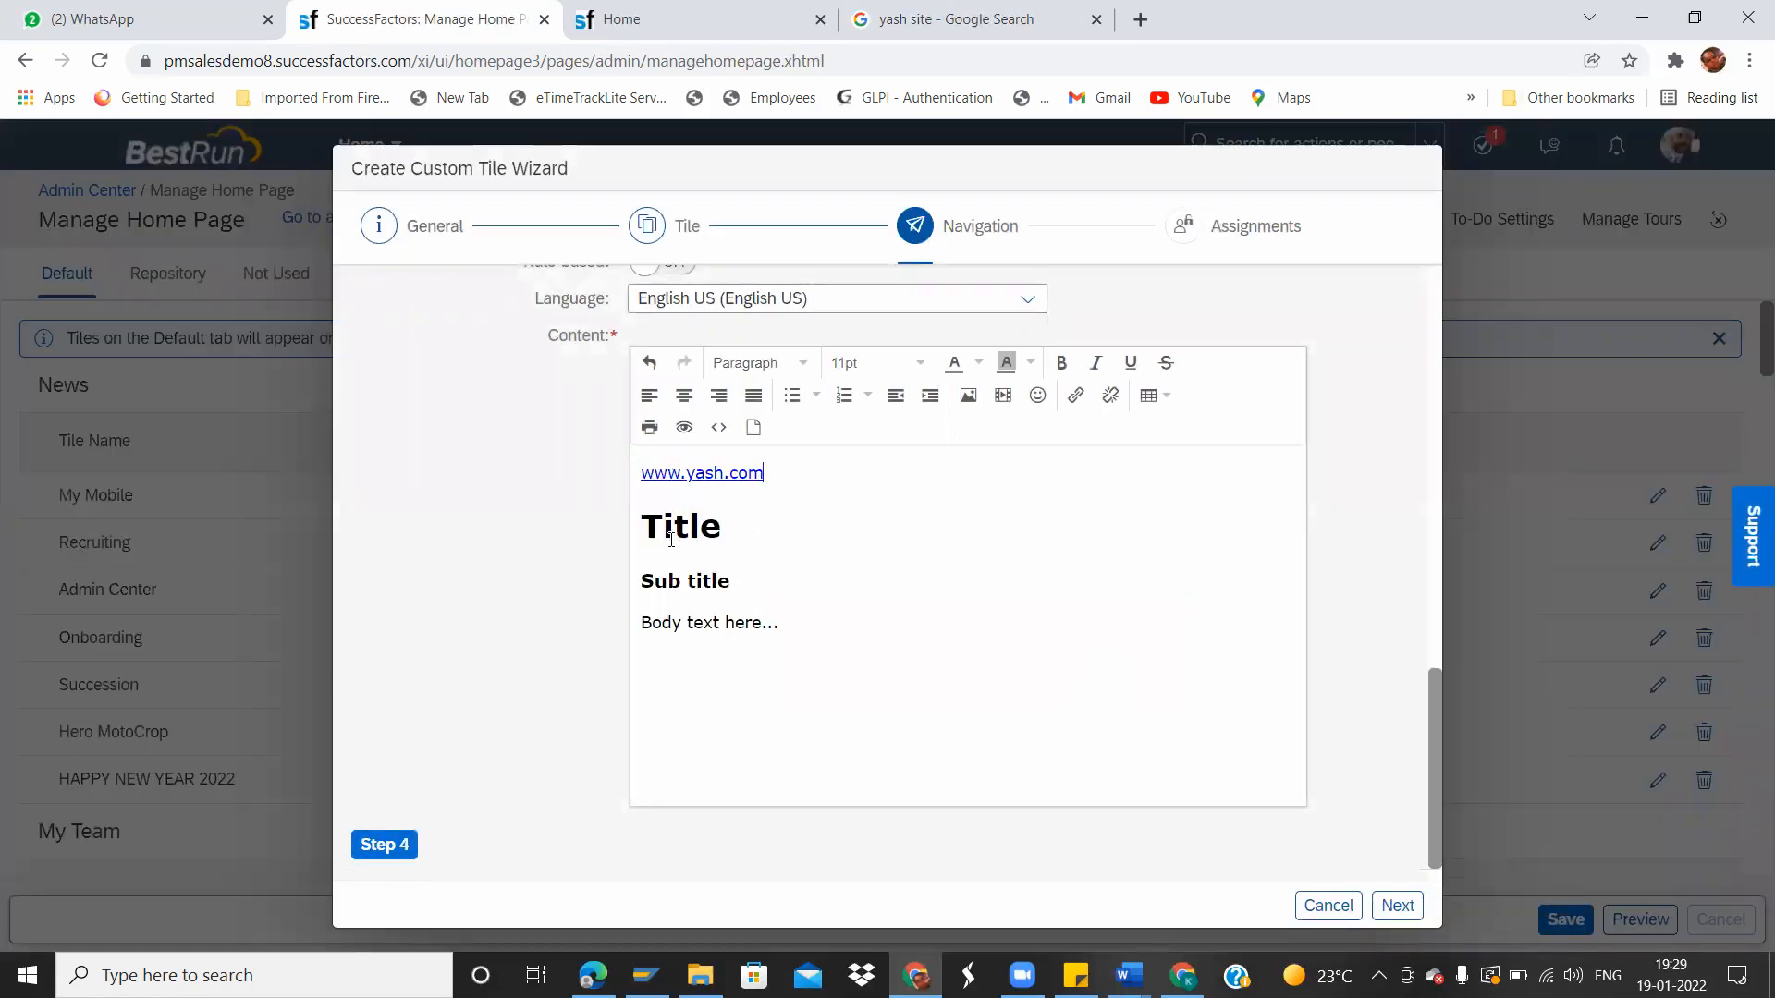
drag(643, 529, 749, 534)
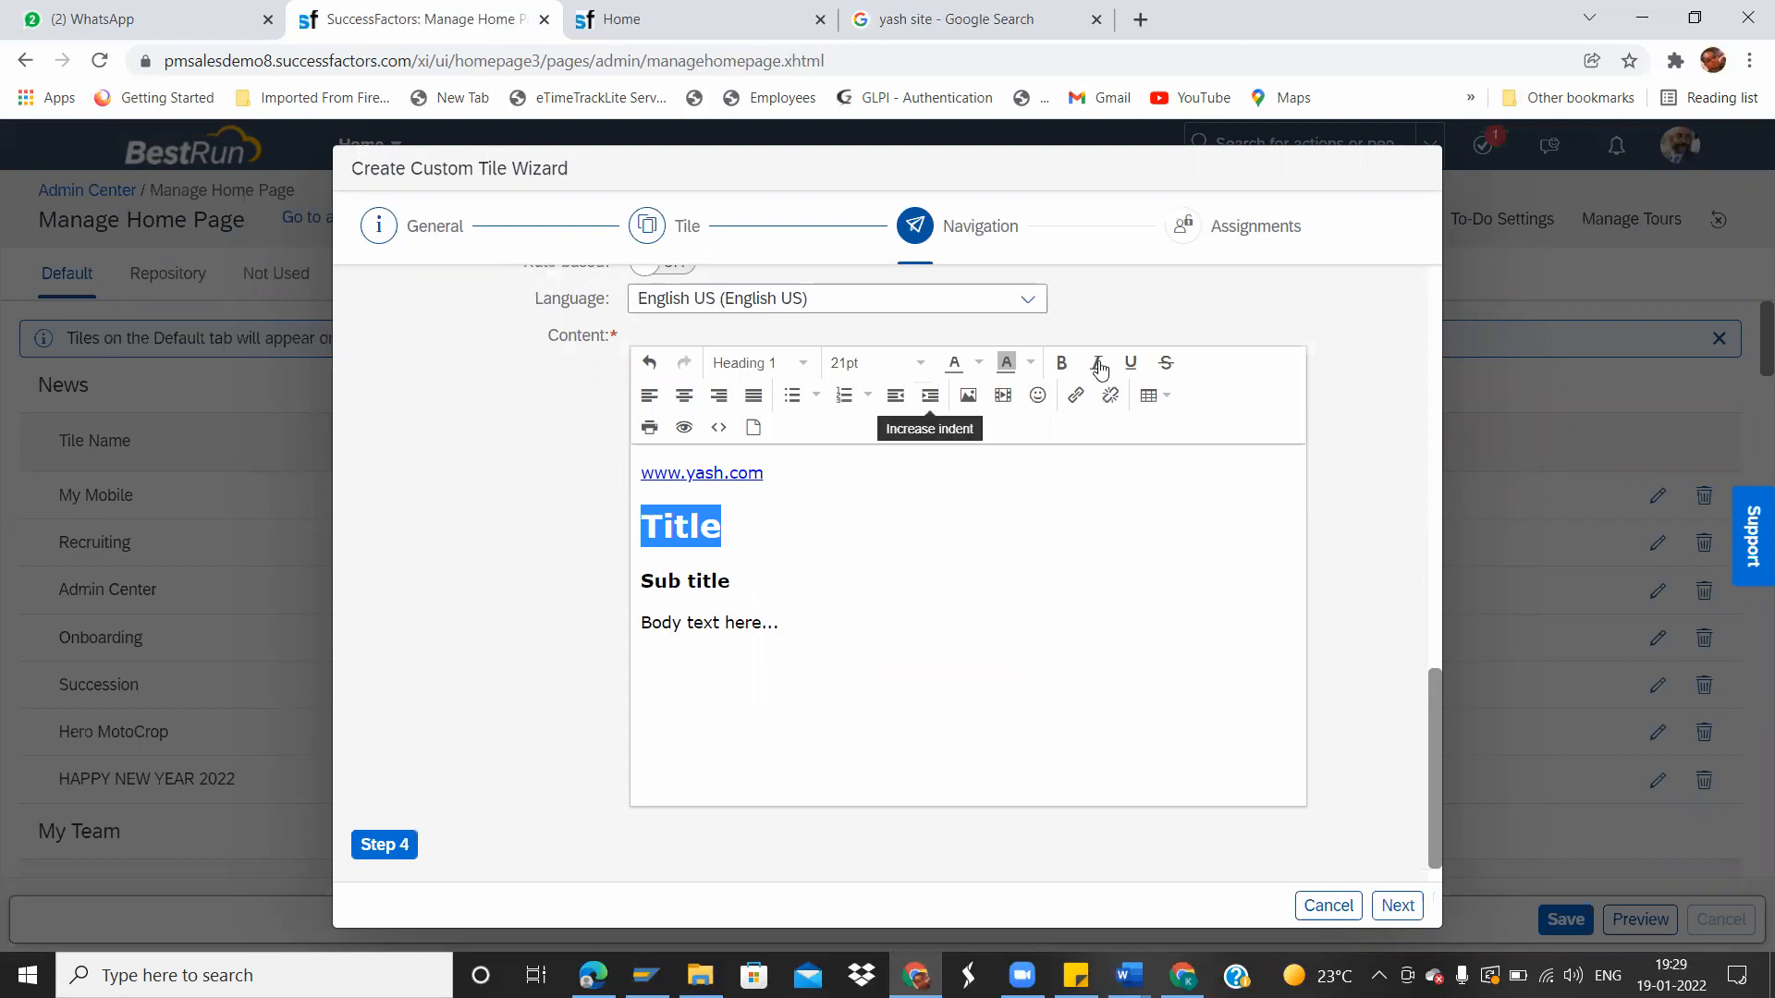
click(1071, 399)
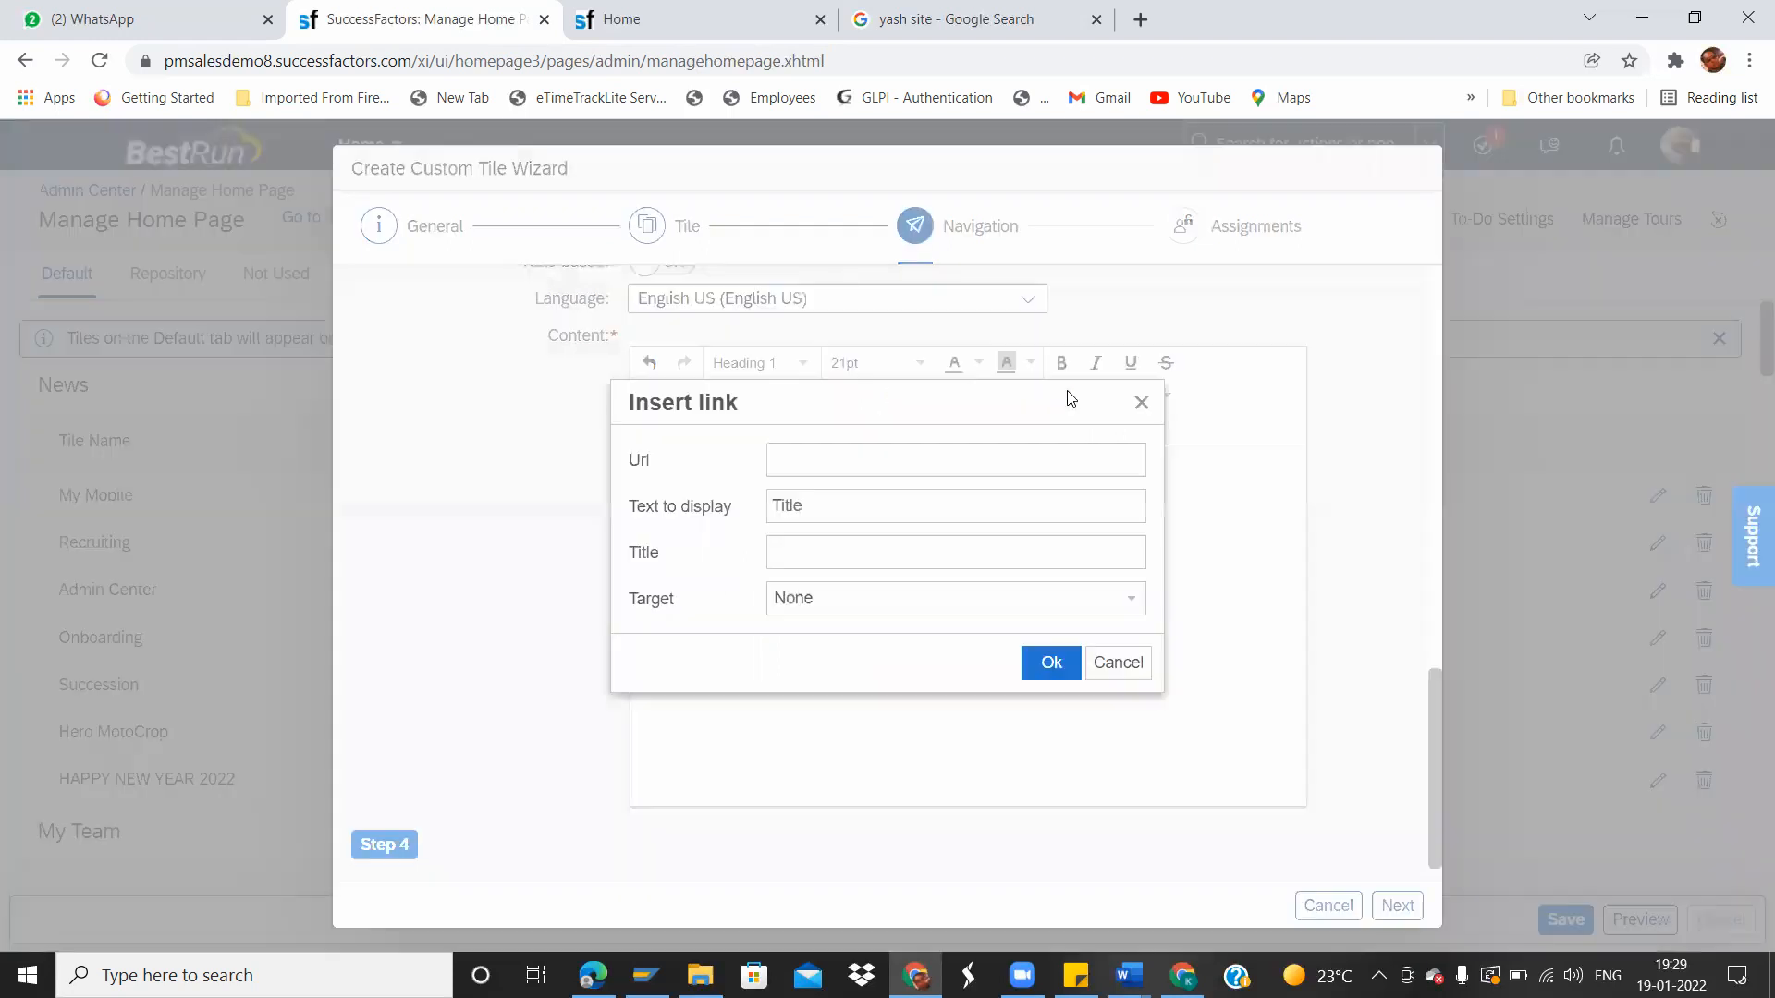
click(1140, 402)
Replace the Title heading in the tile's popover content with "Welcome to Yash".
click(671, 476)
drag(719, 526, 644, 526)
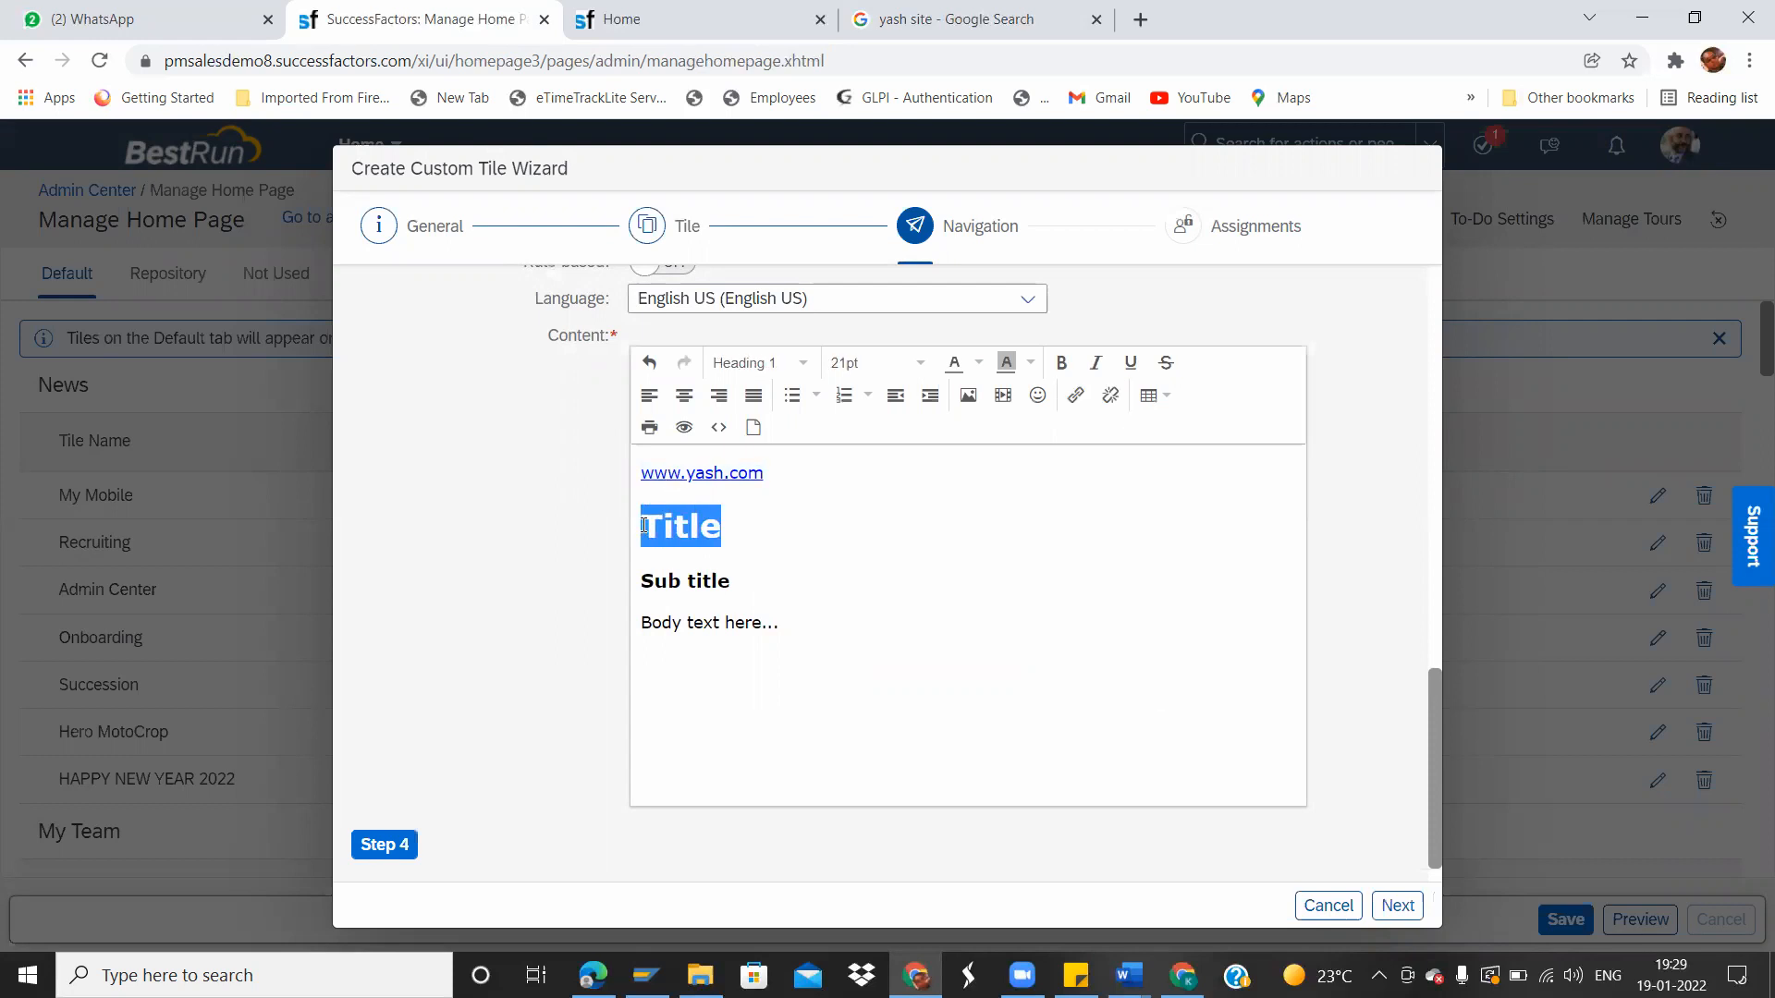
text(We)
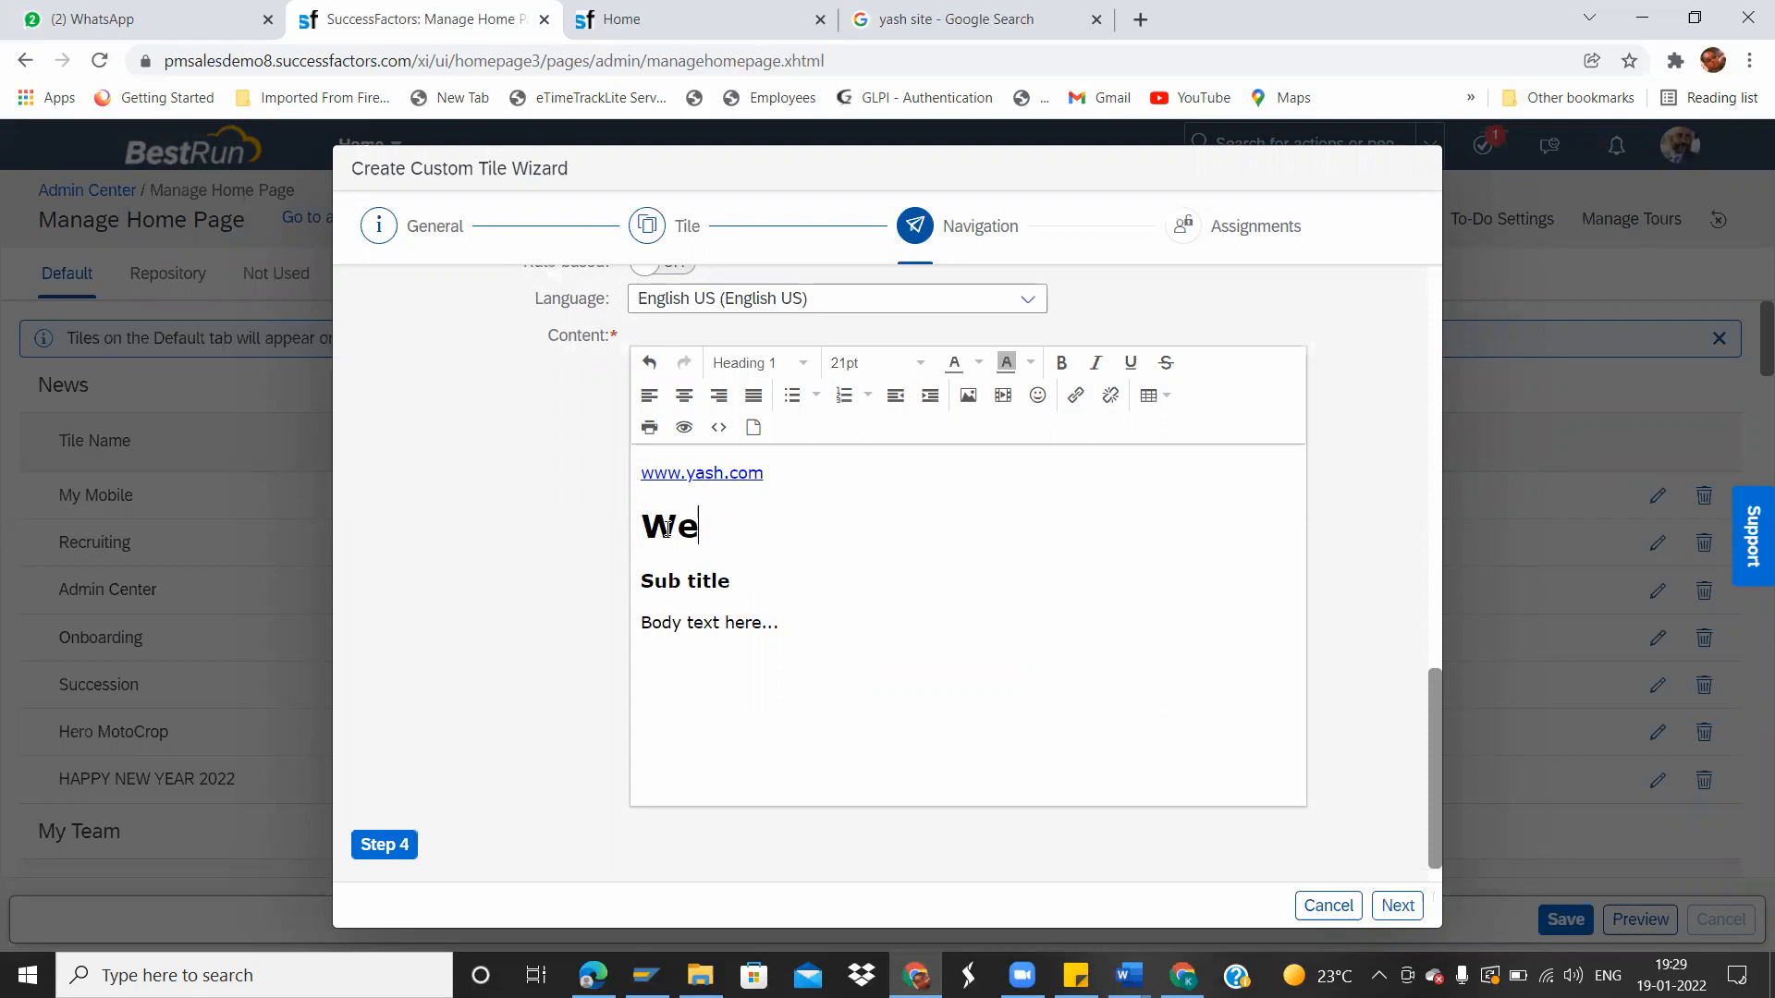
text(lcome to )
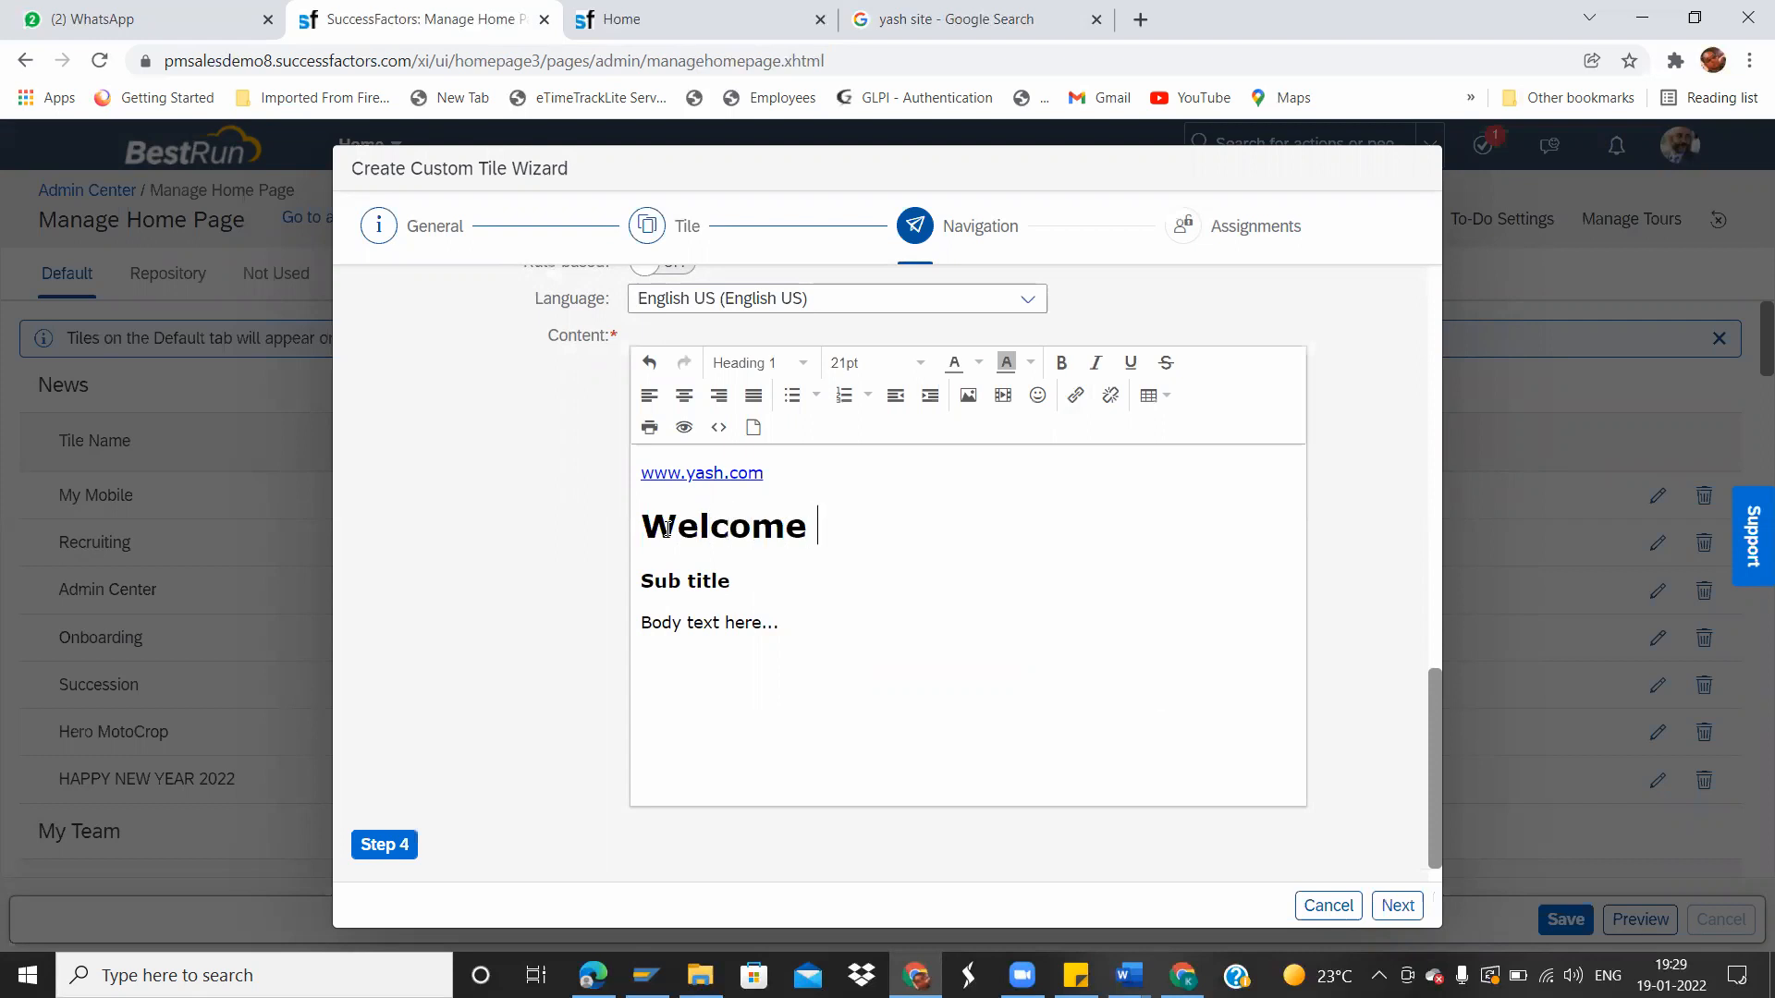
text(Yash)
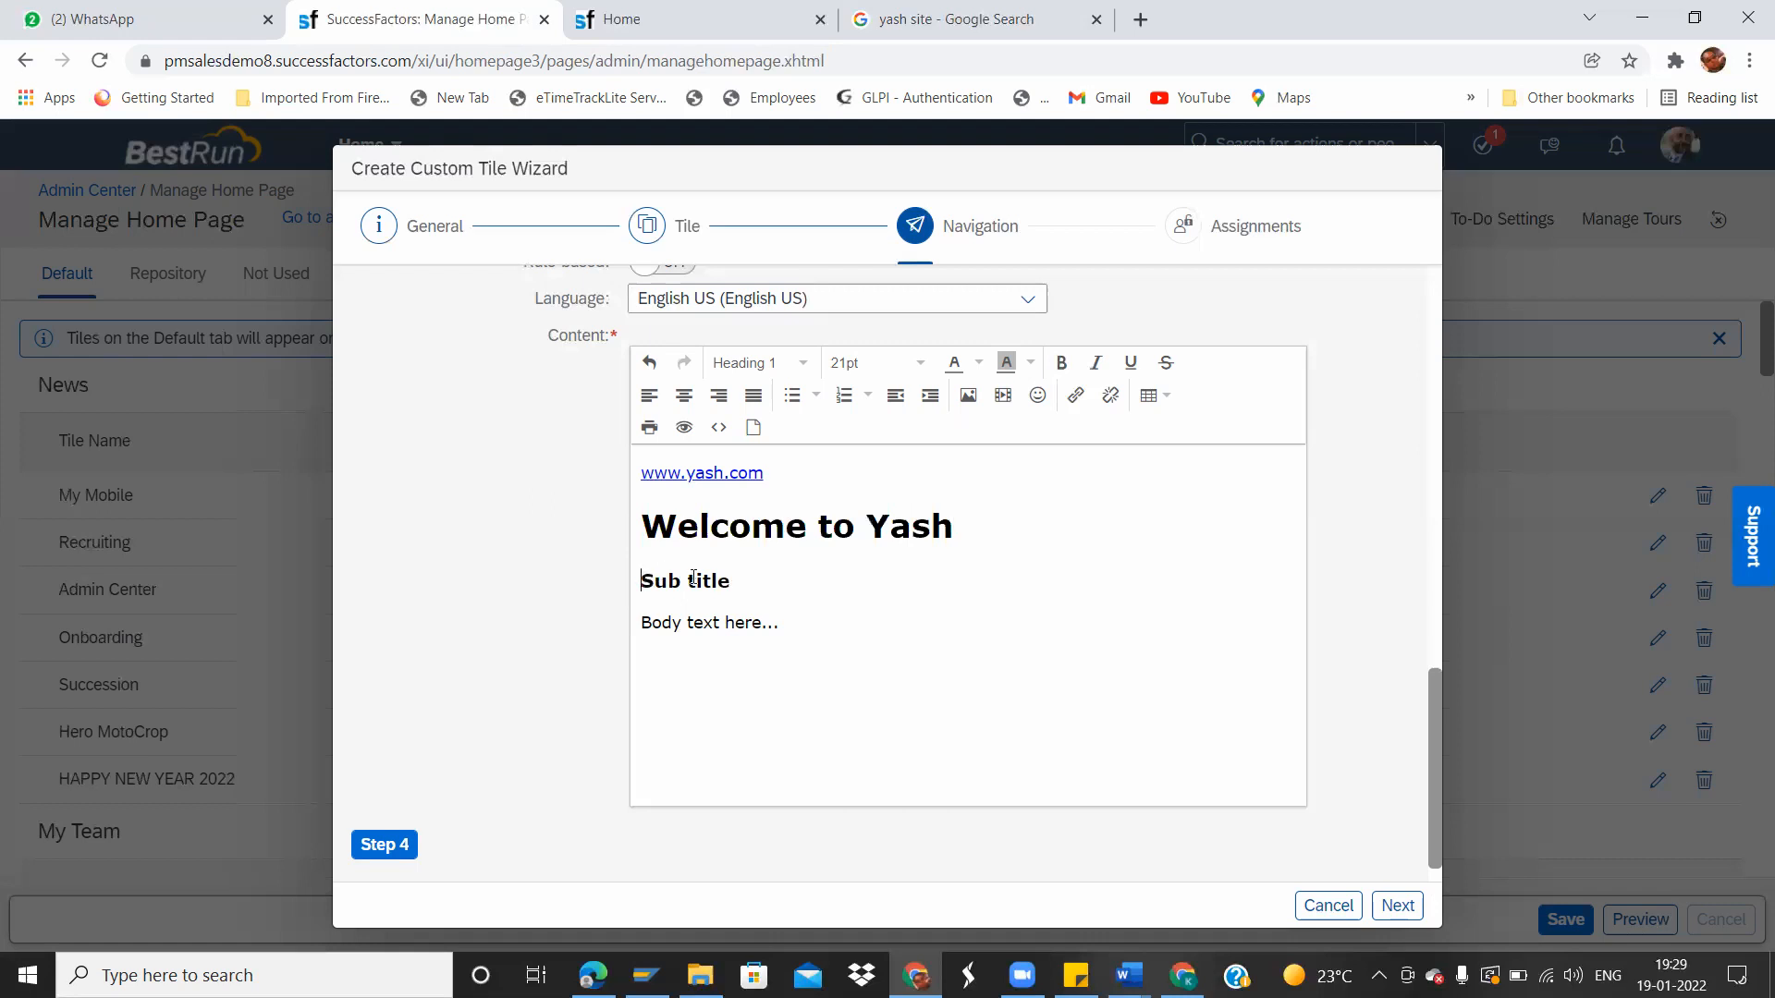
Delete the Sub title line under the heading in the popover content.
mouse_move(640, 580)
mouse_down()
mouse_move(730, 580)
mouse_move(631, 582)
mouse_up()
key(BackSpace)
key(BackSpace)
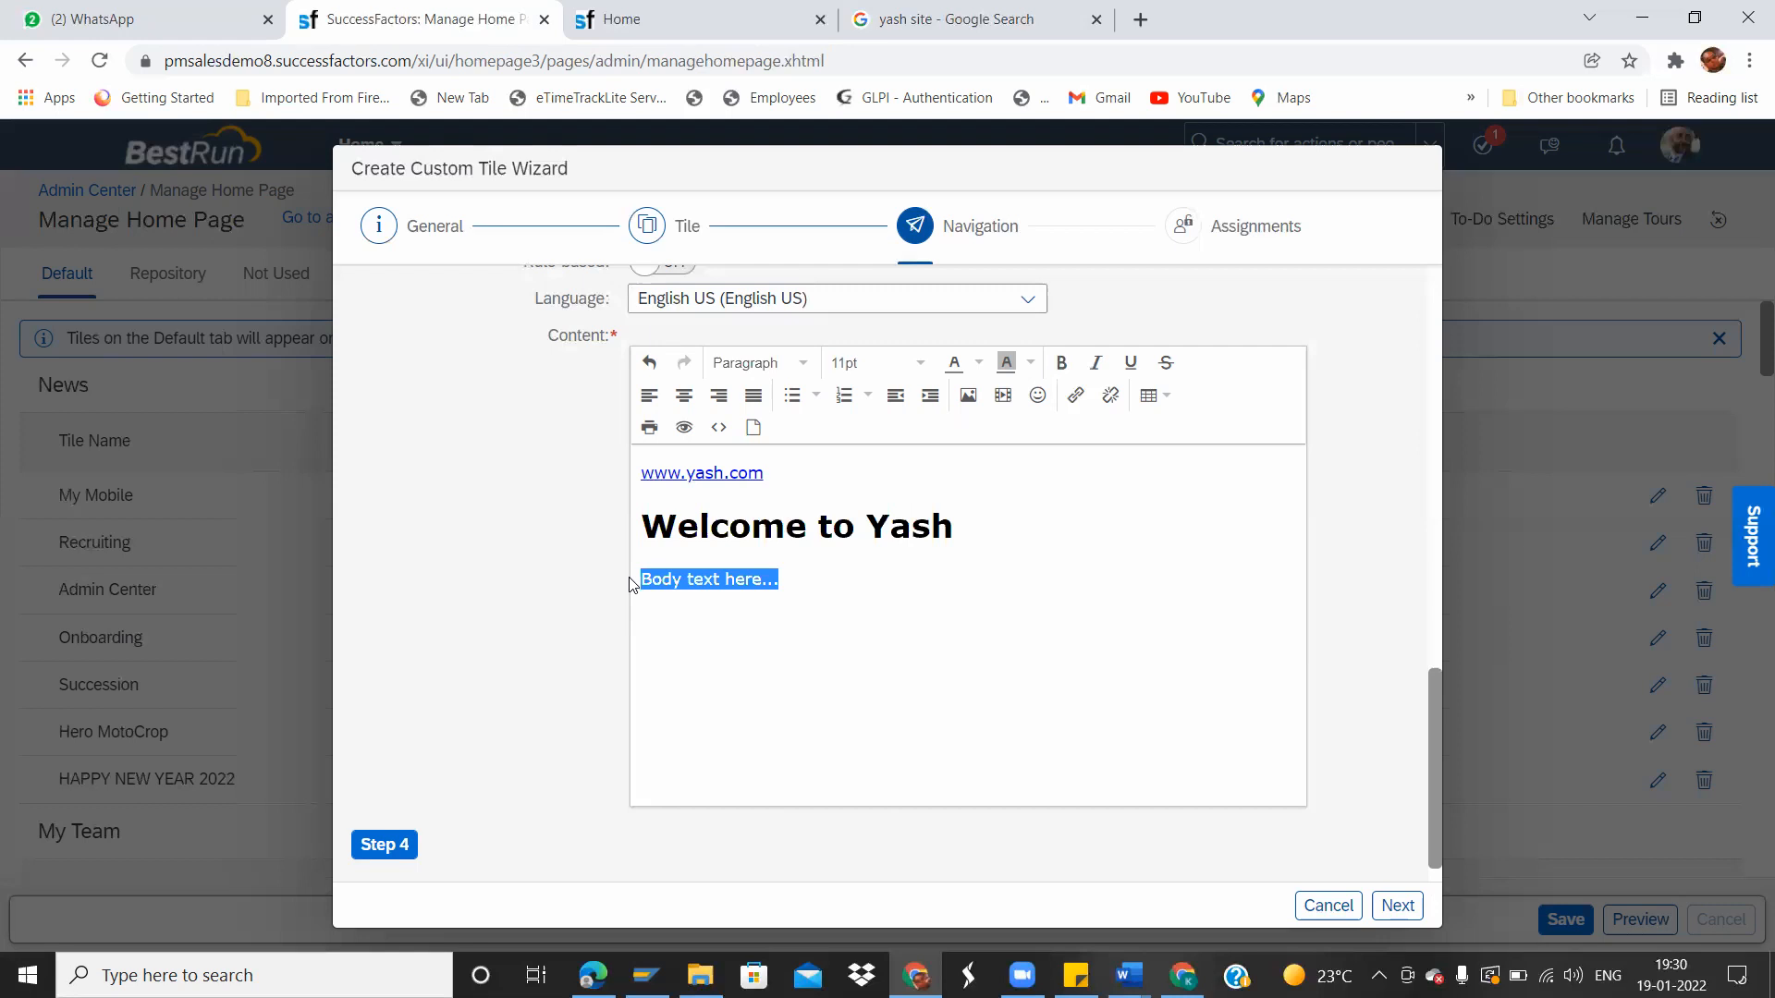
Replace the placeholder body text with "Welcome onboard to Yash. Hope you have a great learning.".
text(Welcom)
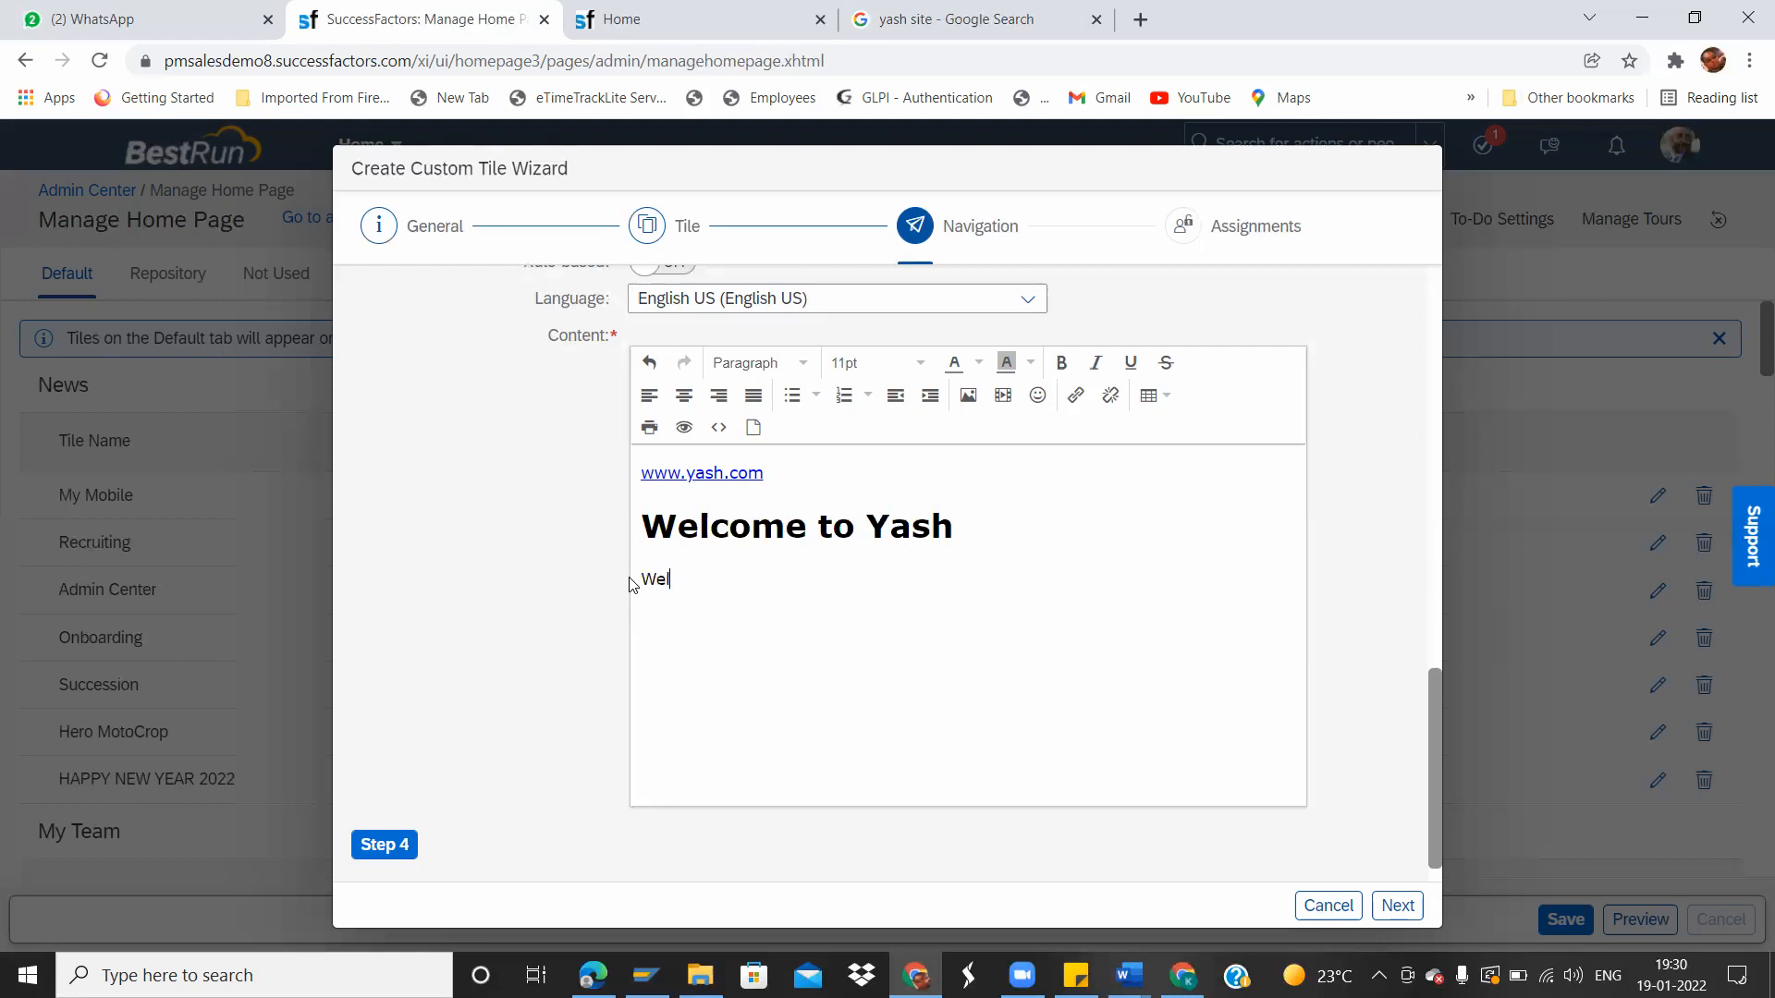
key(BackSpace)
key(BackSpace)
text(d)
text(me )
text(to)
key(BackSpace)
key(BackSpace)
key(BackSpace)
text(onboard to ye)
key(BackSpace)
key(BackSpace)
text(Yah)
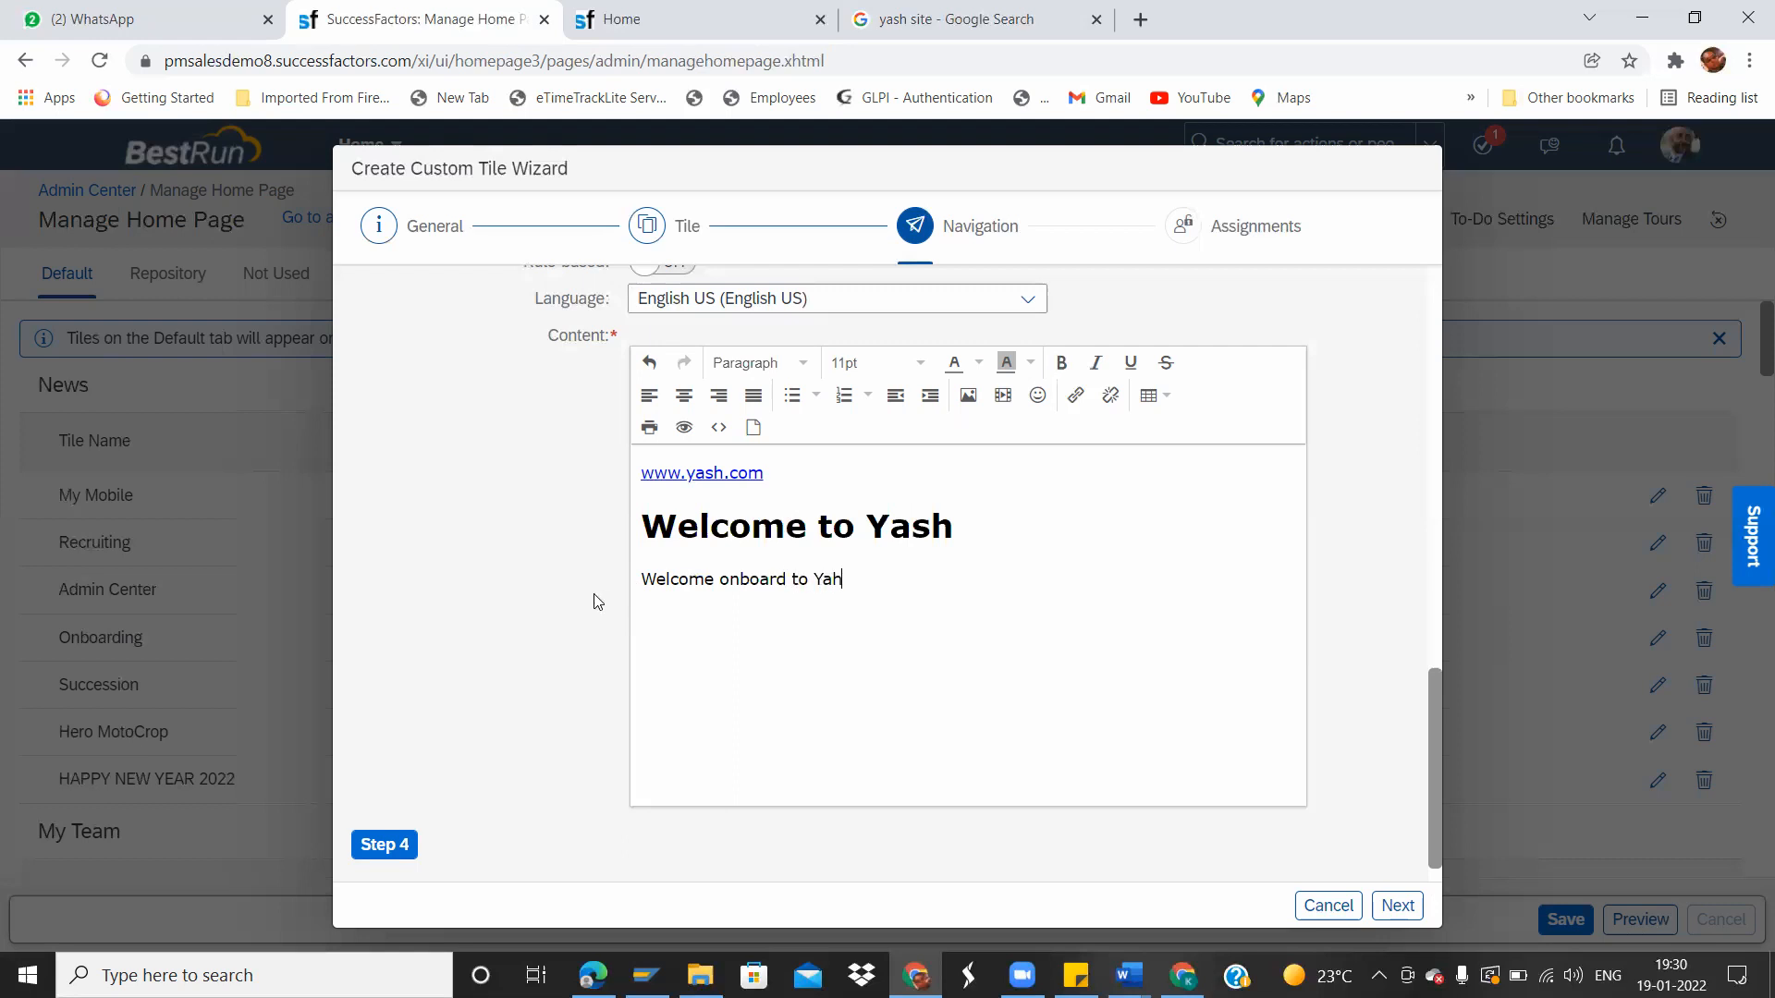
key(BackSpace)
text(sh. Hope you have a great learning)
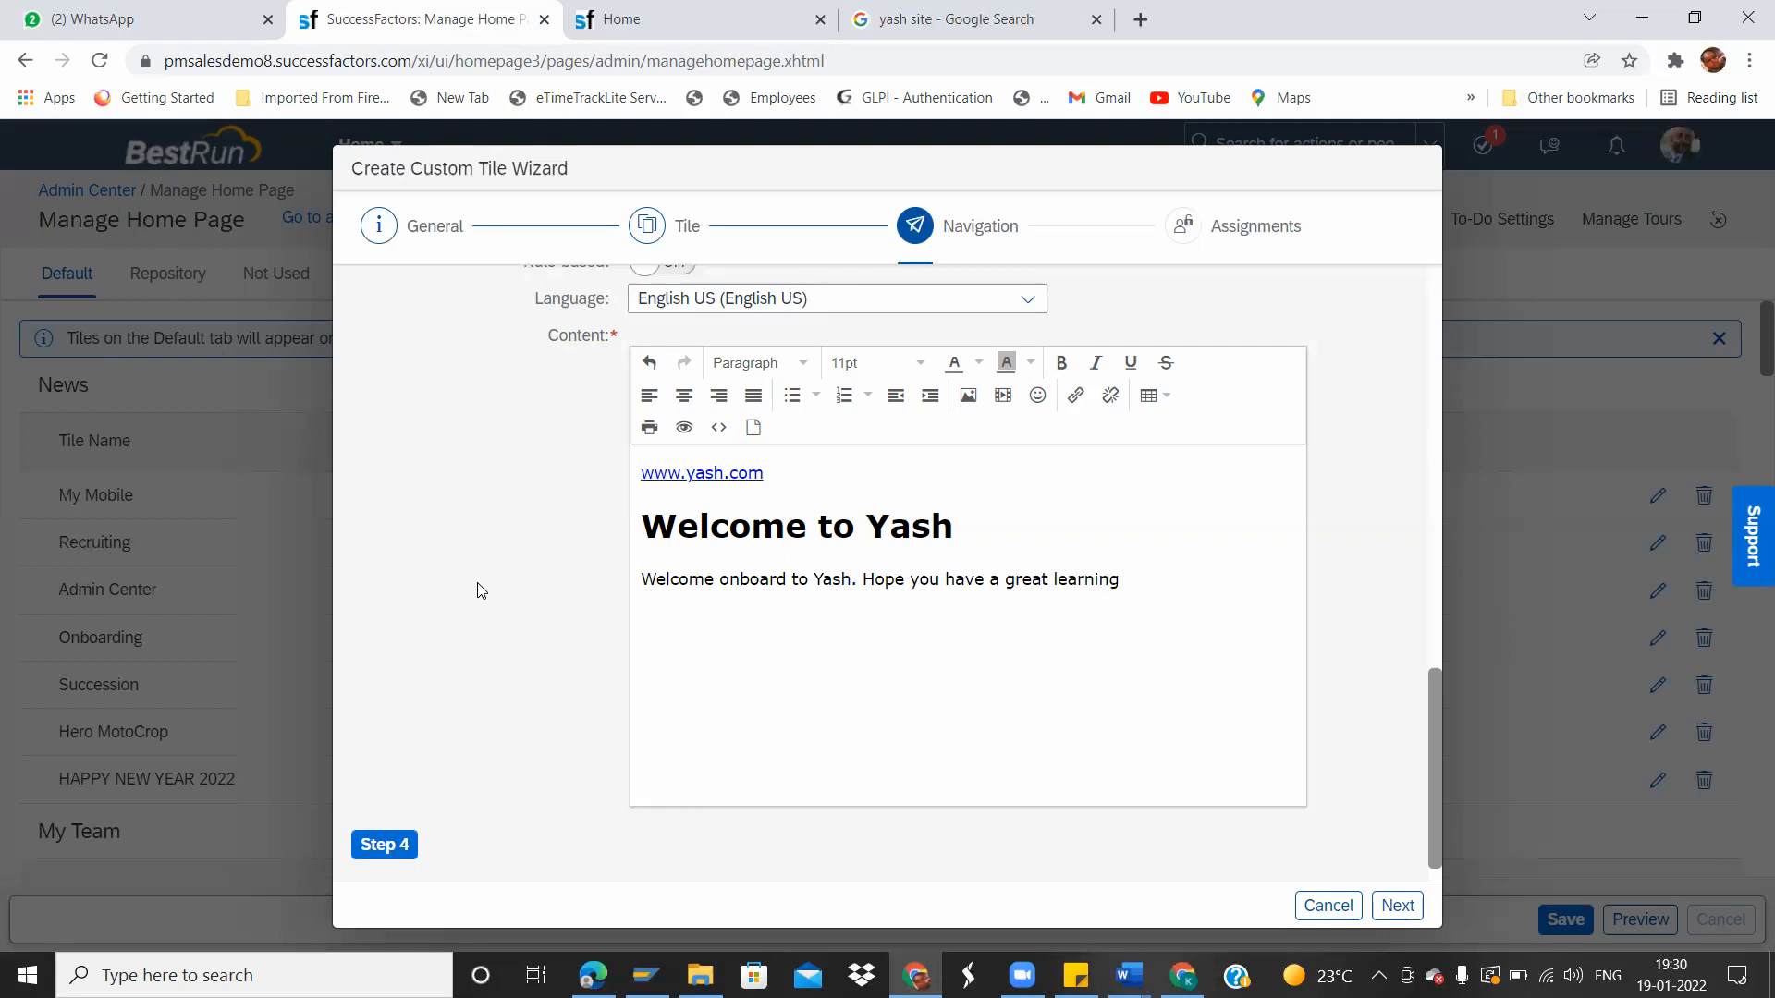
text(.)
Advance the wizard to its Assignments stage and choose News as the tile's section.
scroll(1431, 854, down, 1)
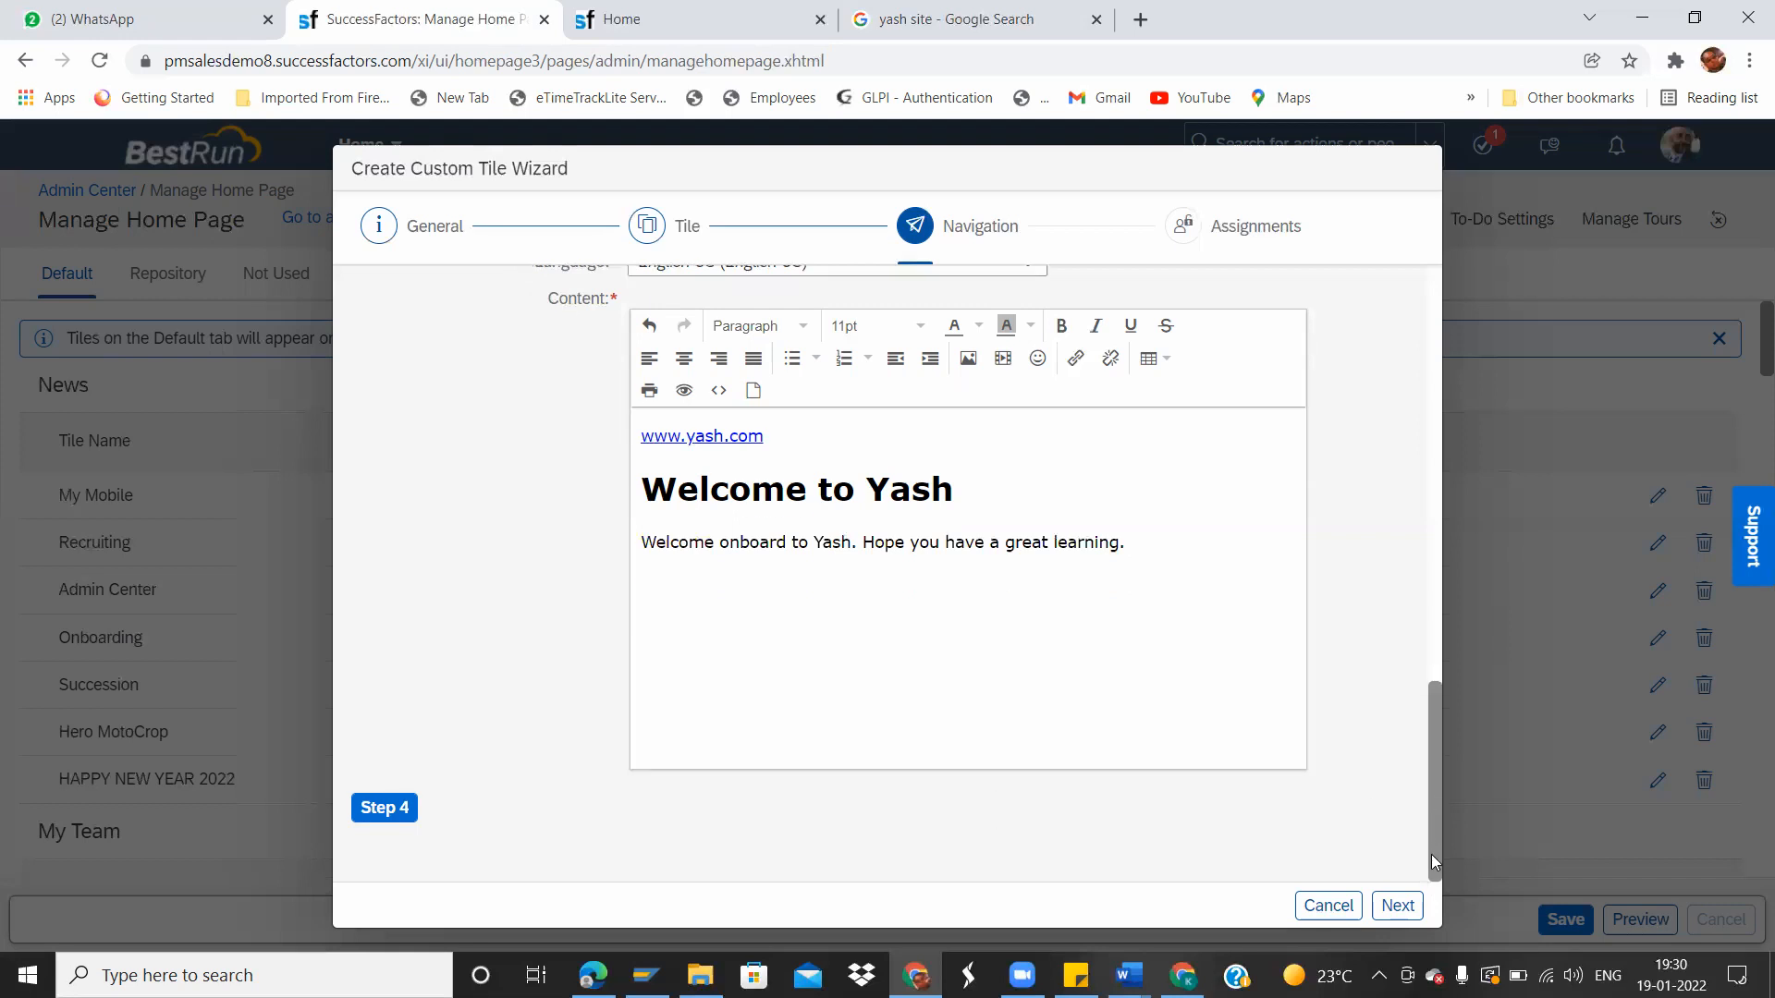
drag(1431, 854, 1439, 905)
click(384, 808)
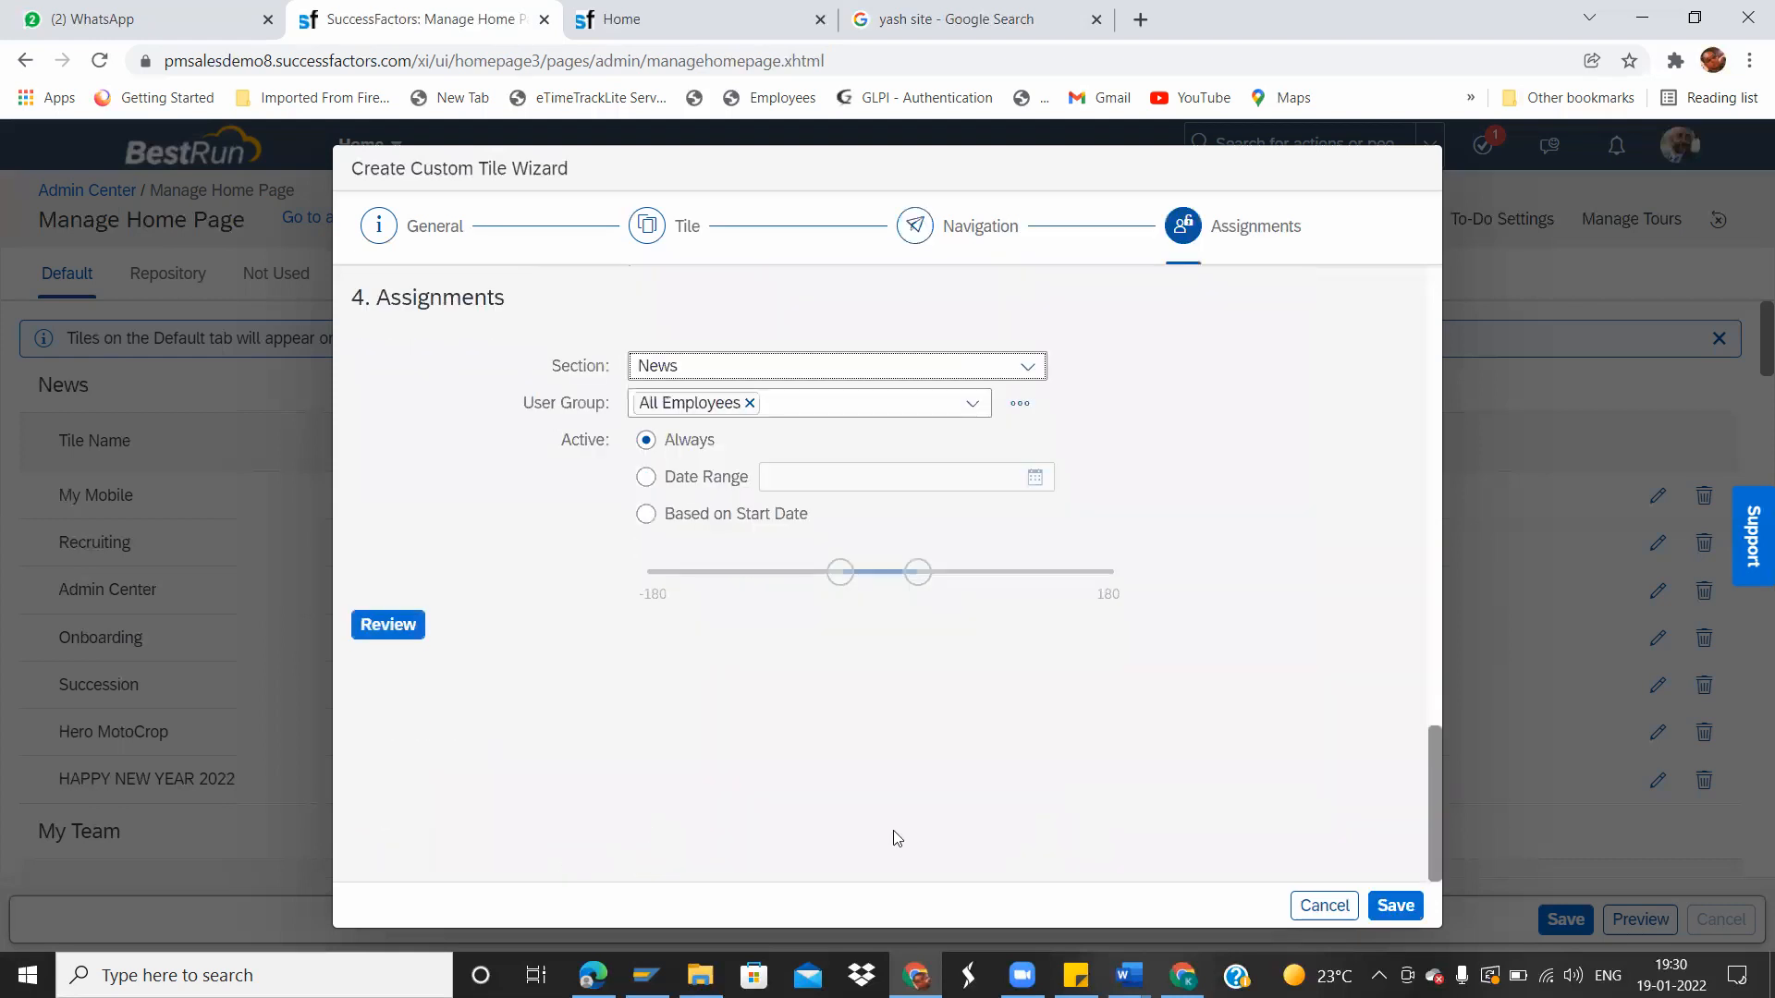
mouse_move(1434, 808)
mouse_down()
mouse_move(1440, 767)
mouse_move(1430, 823)
mouse_up()
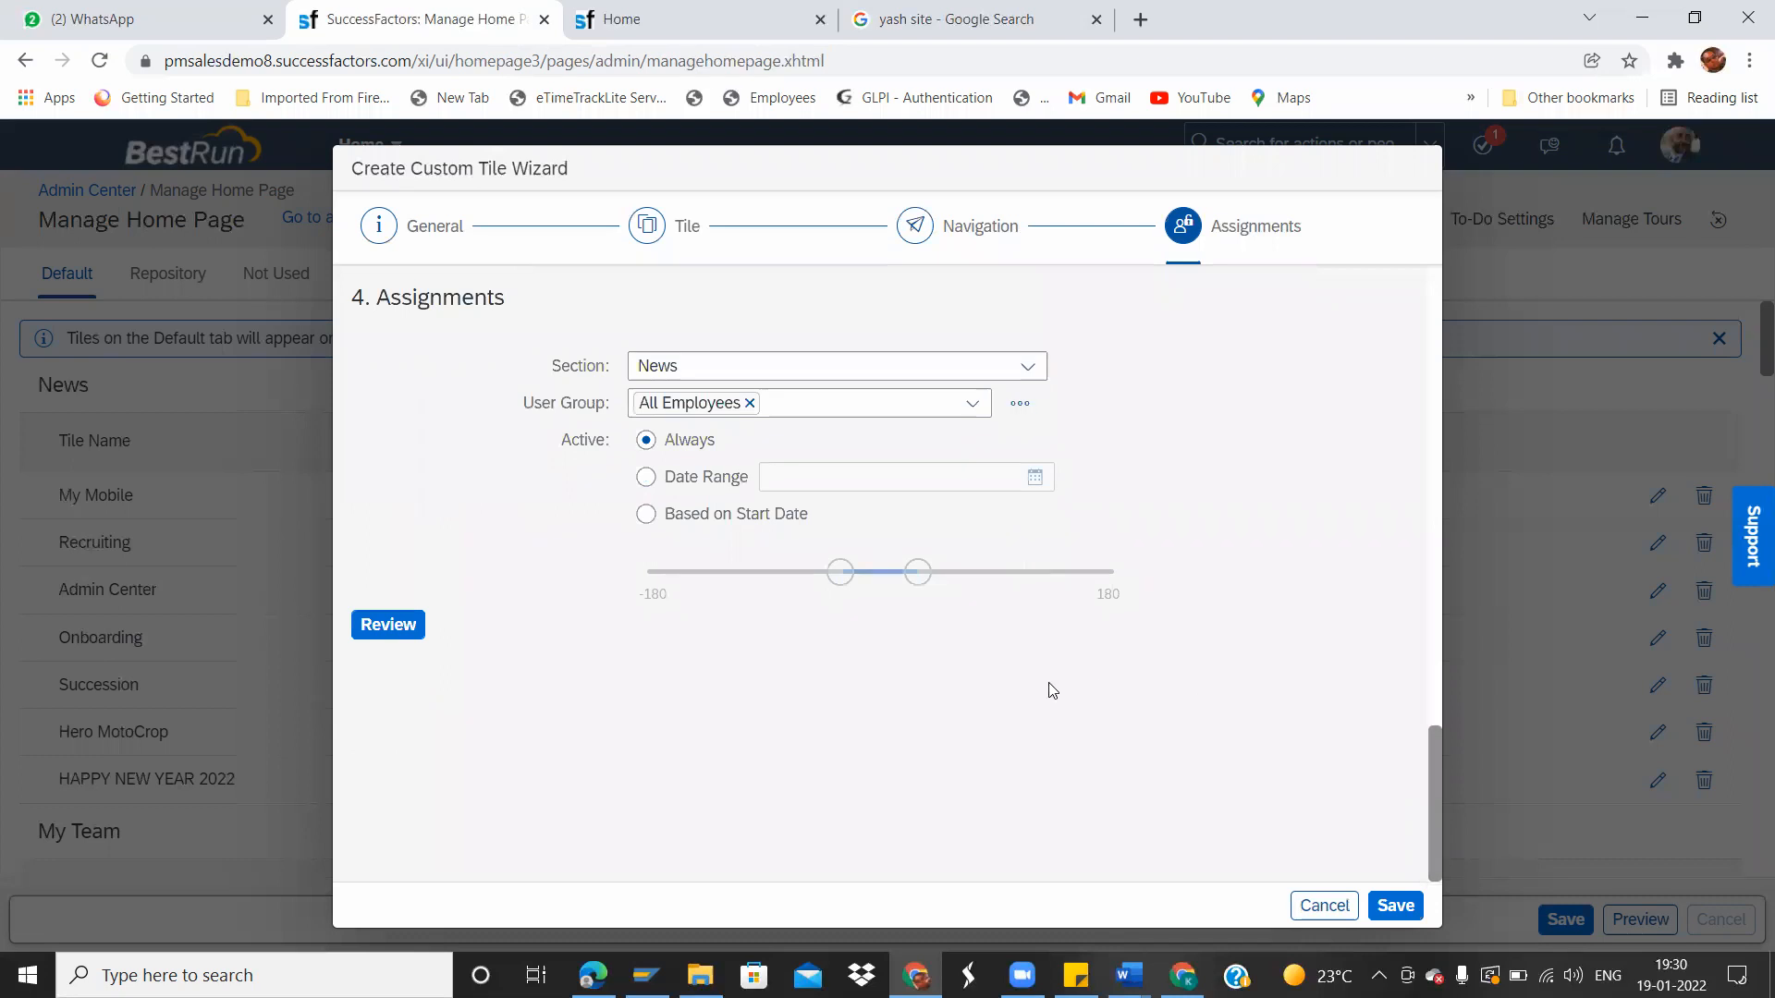
key(alt+Tab)
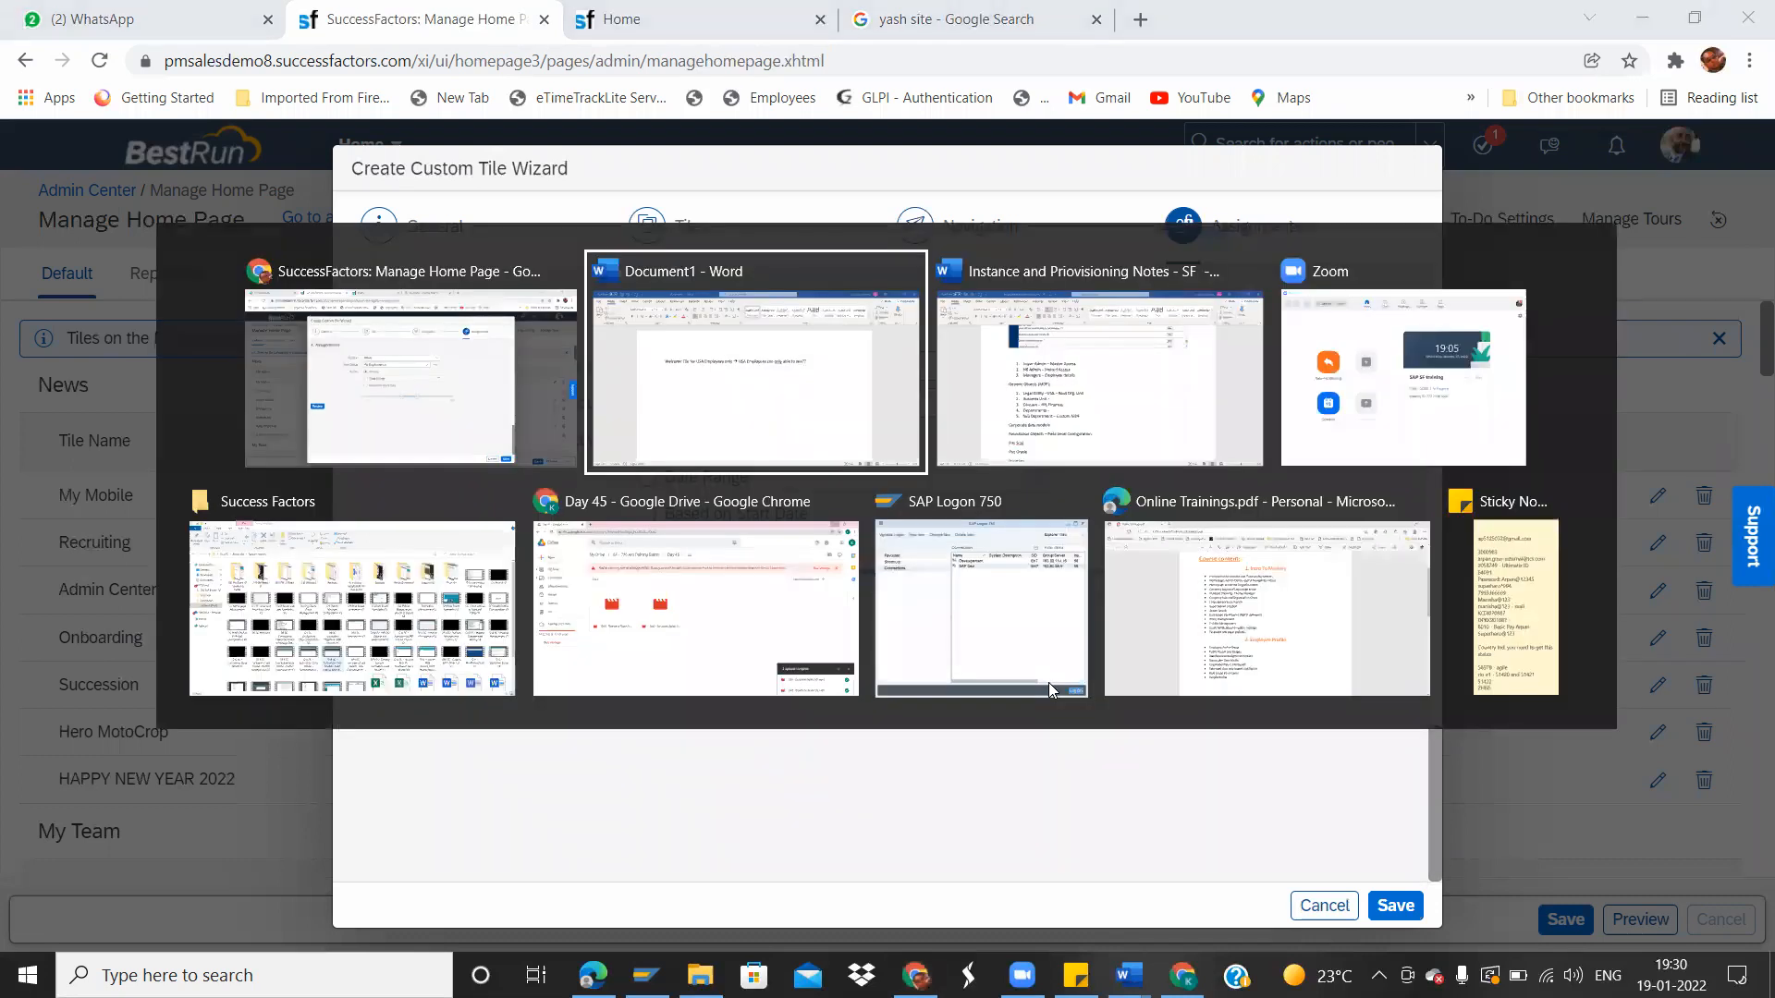
key(alt+Tab)
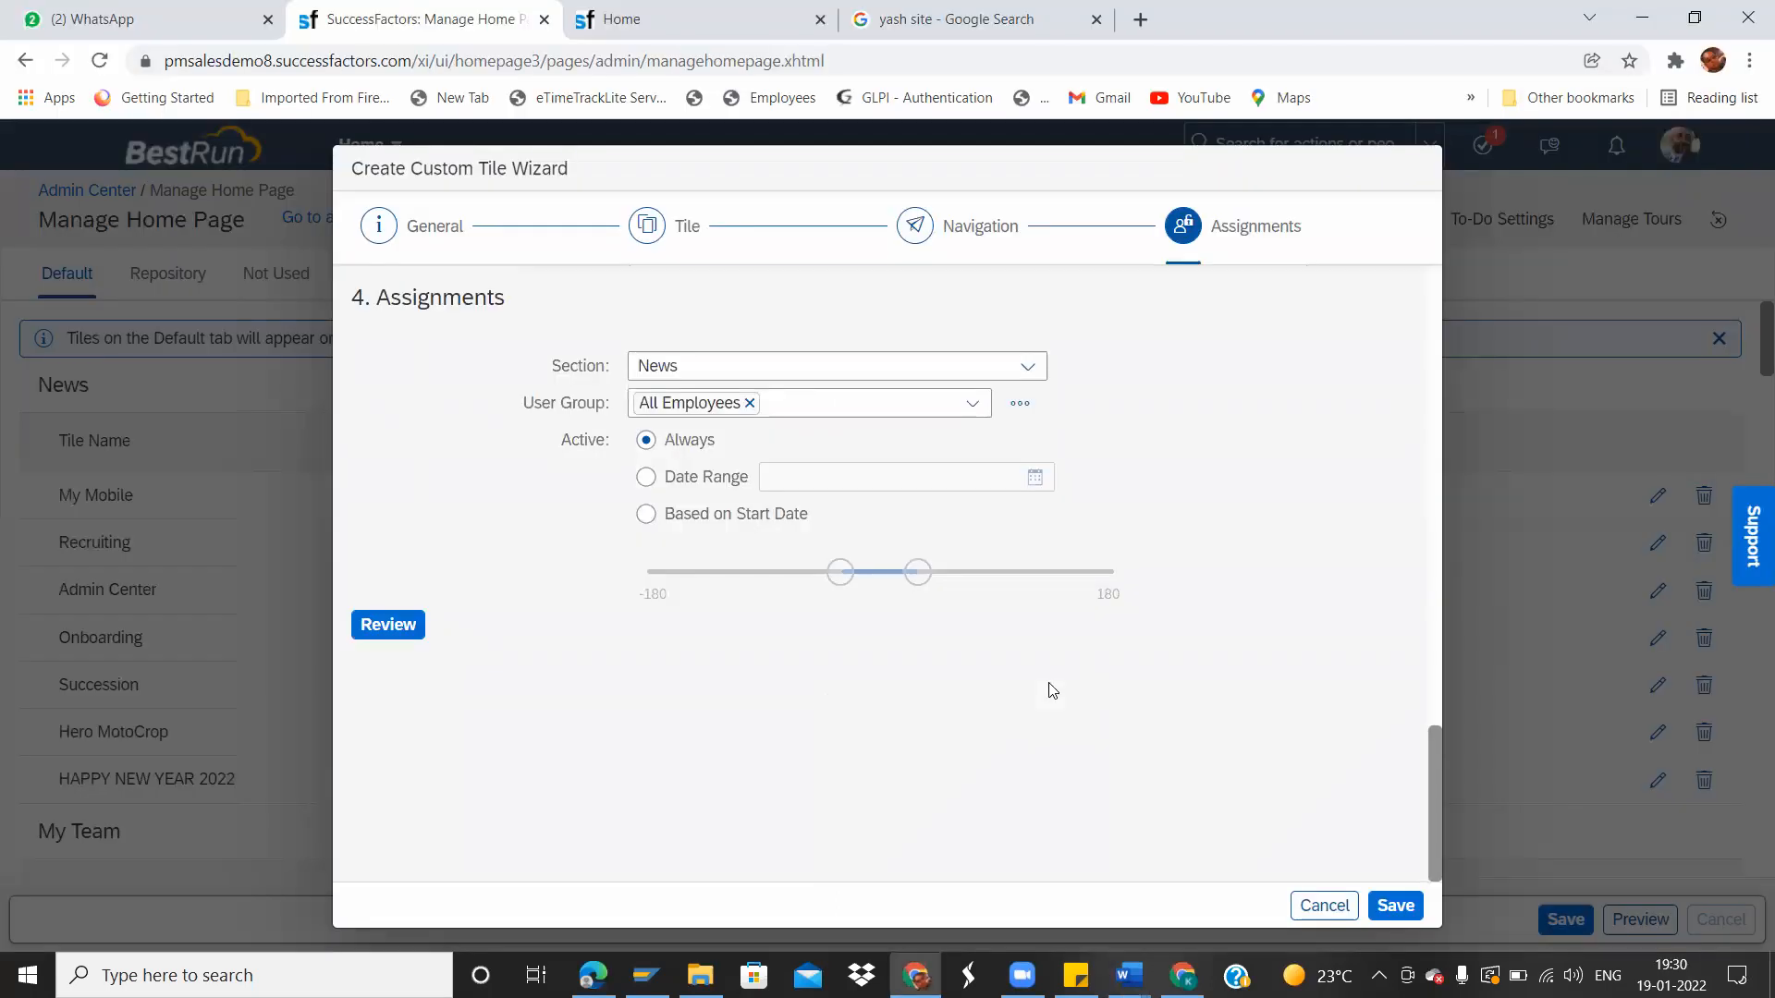
click(1028, 367)
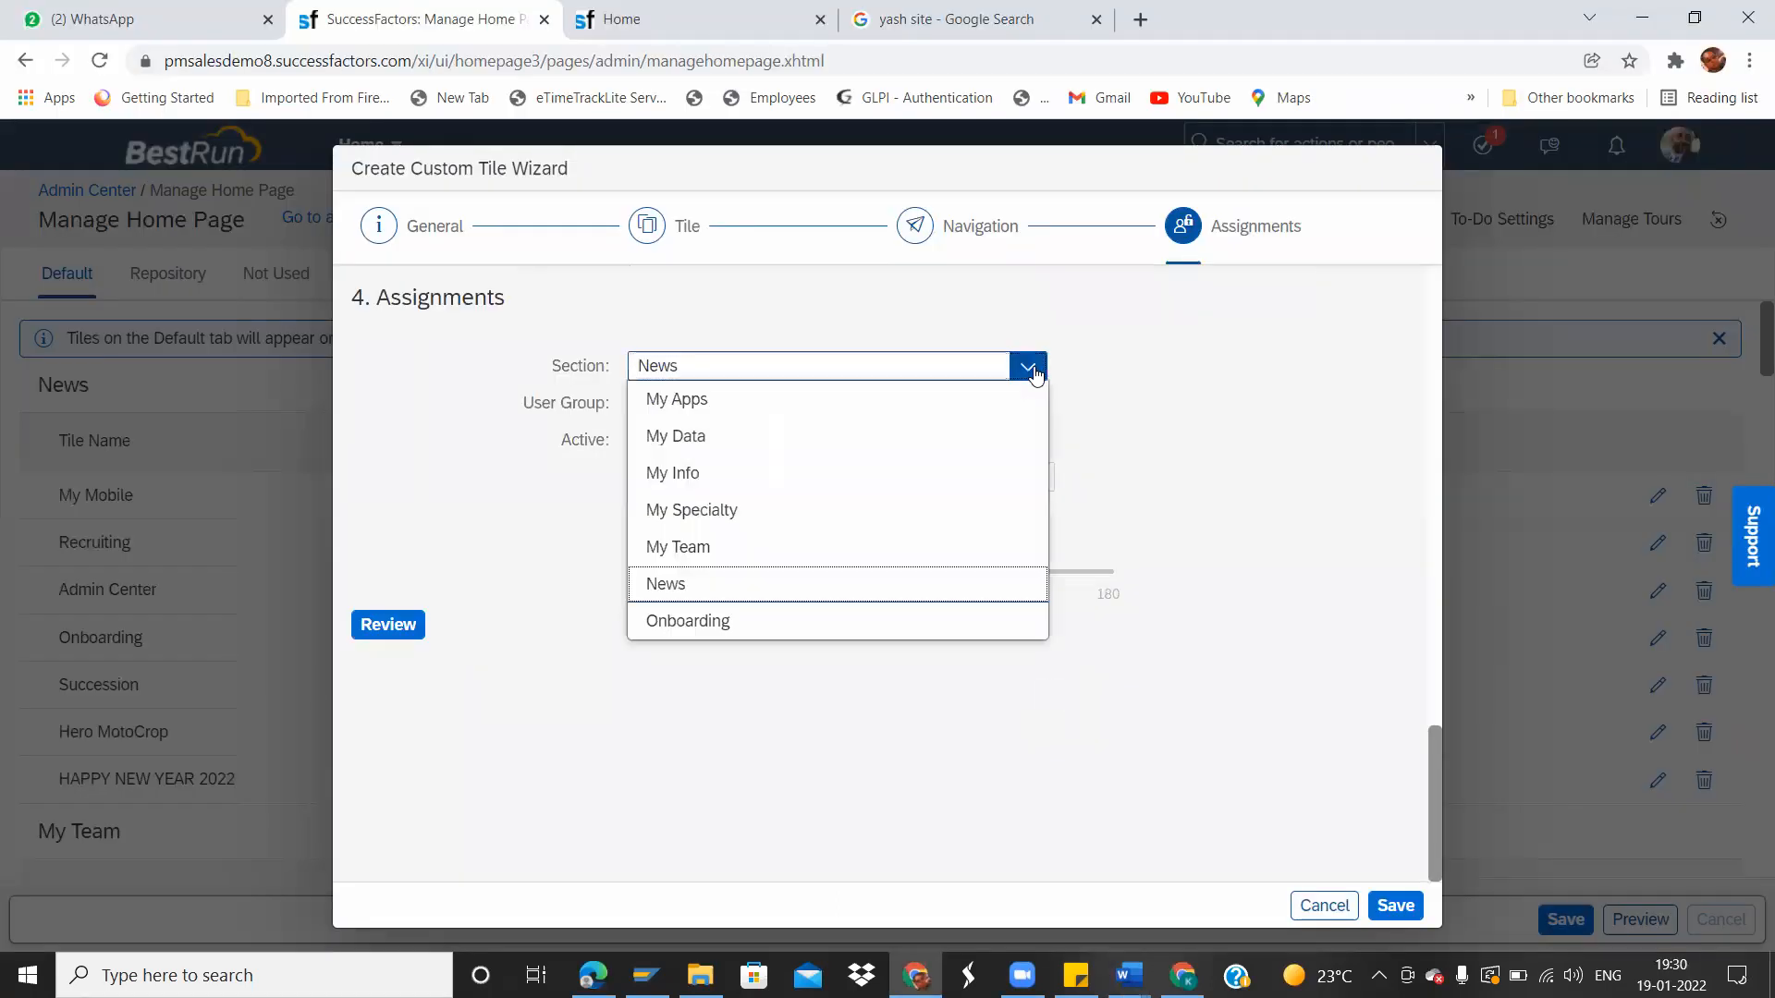
click(744, 588)
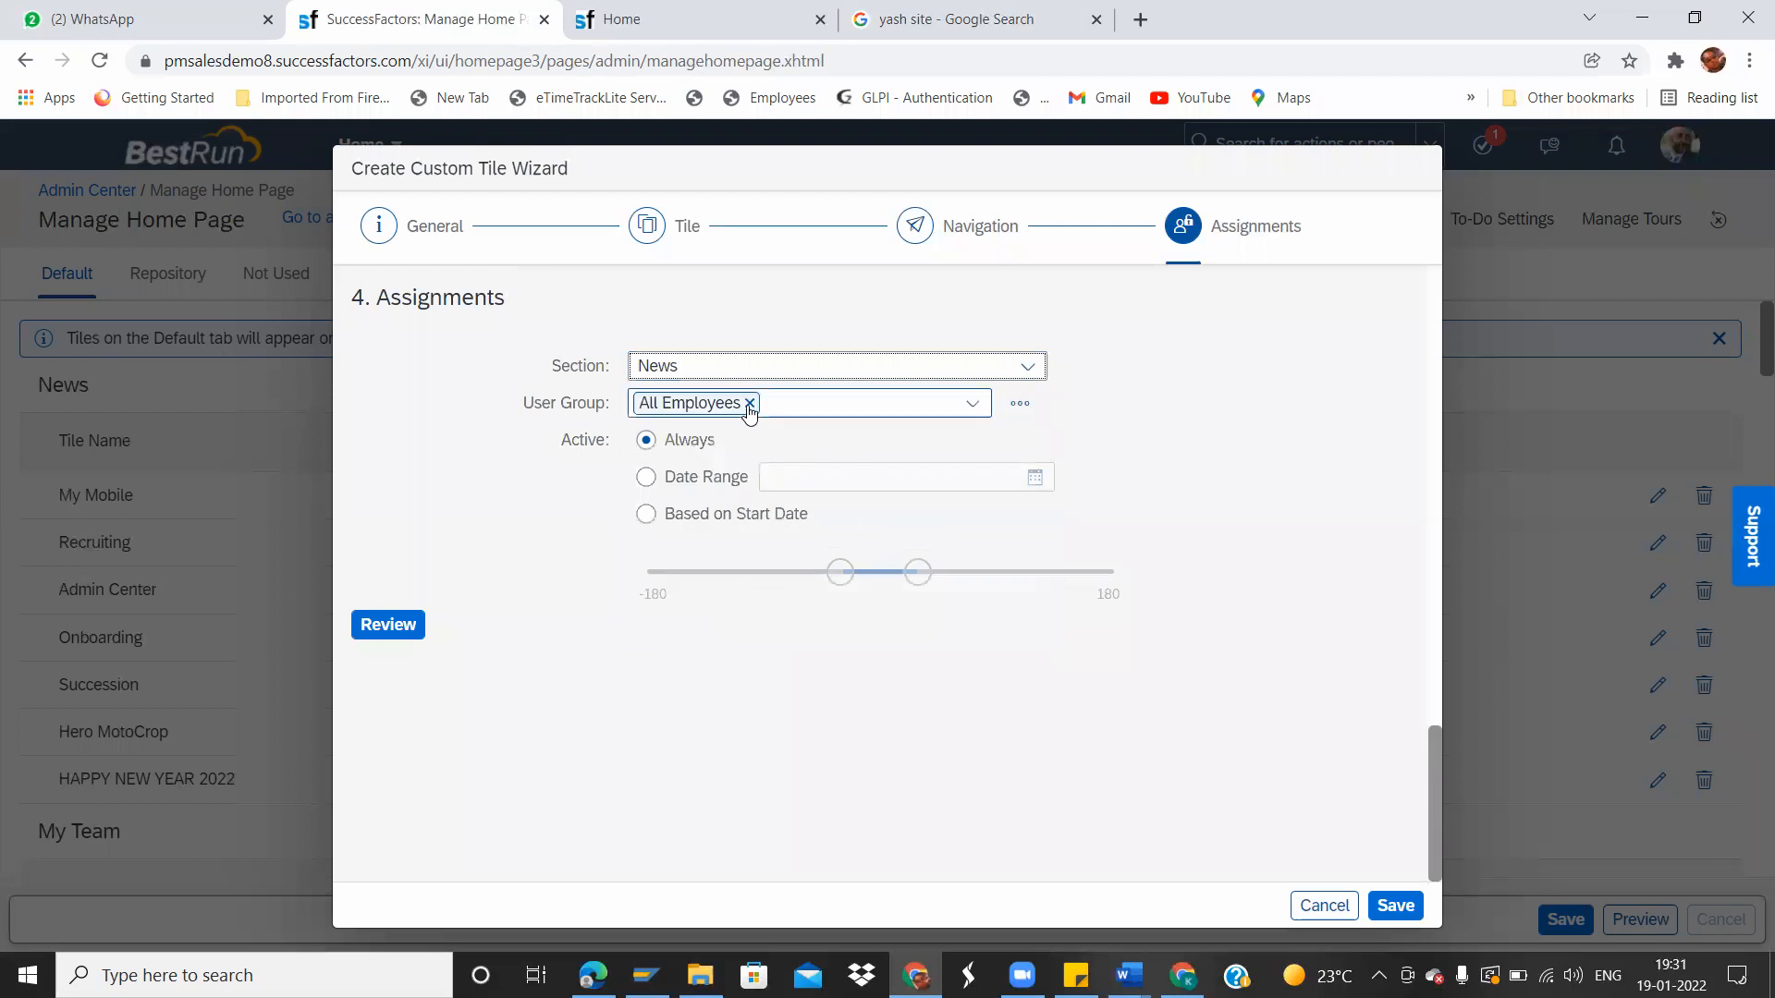
Start adding a new user group for the tile and name it "USA Employees".
click(1020, 406)
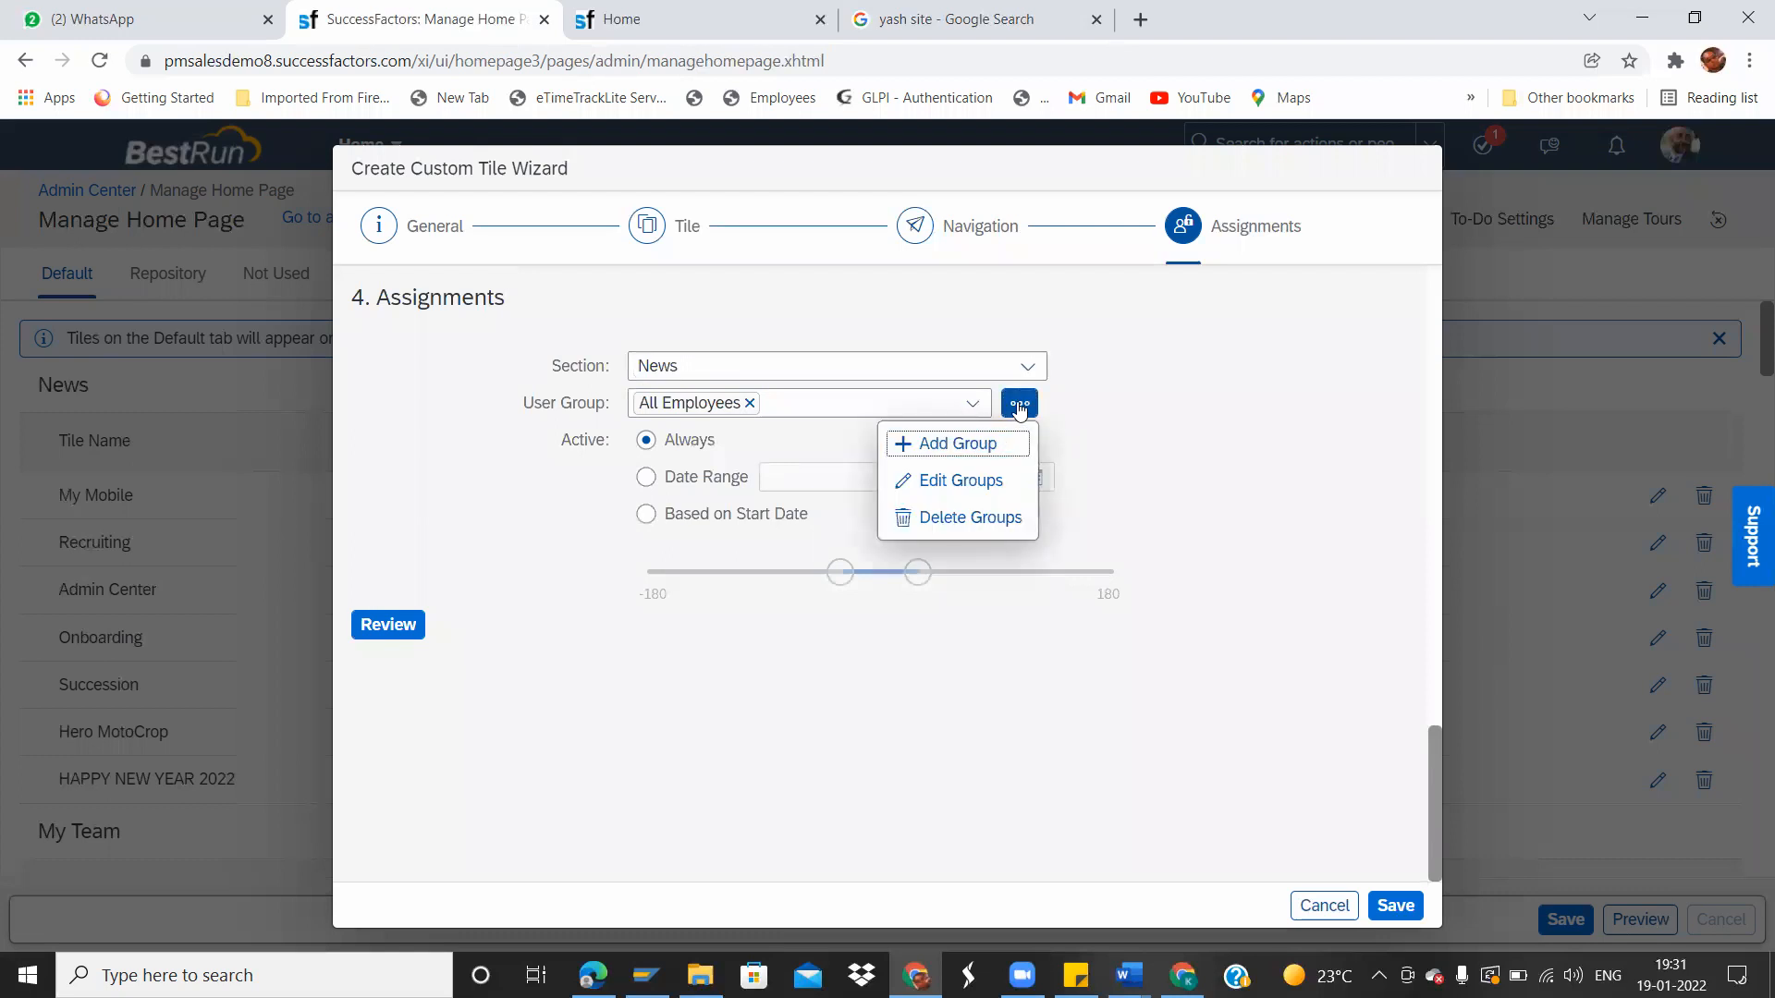
click(961, 445)
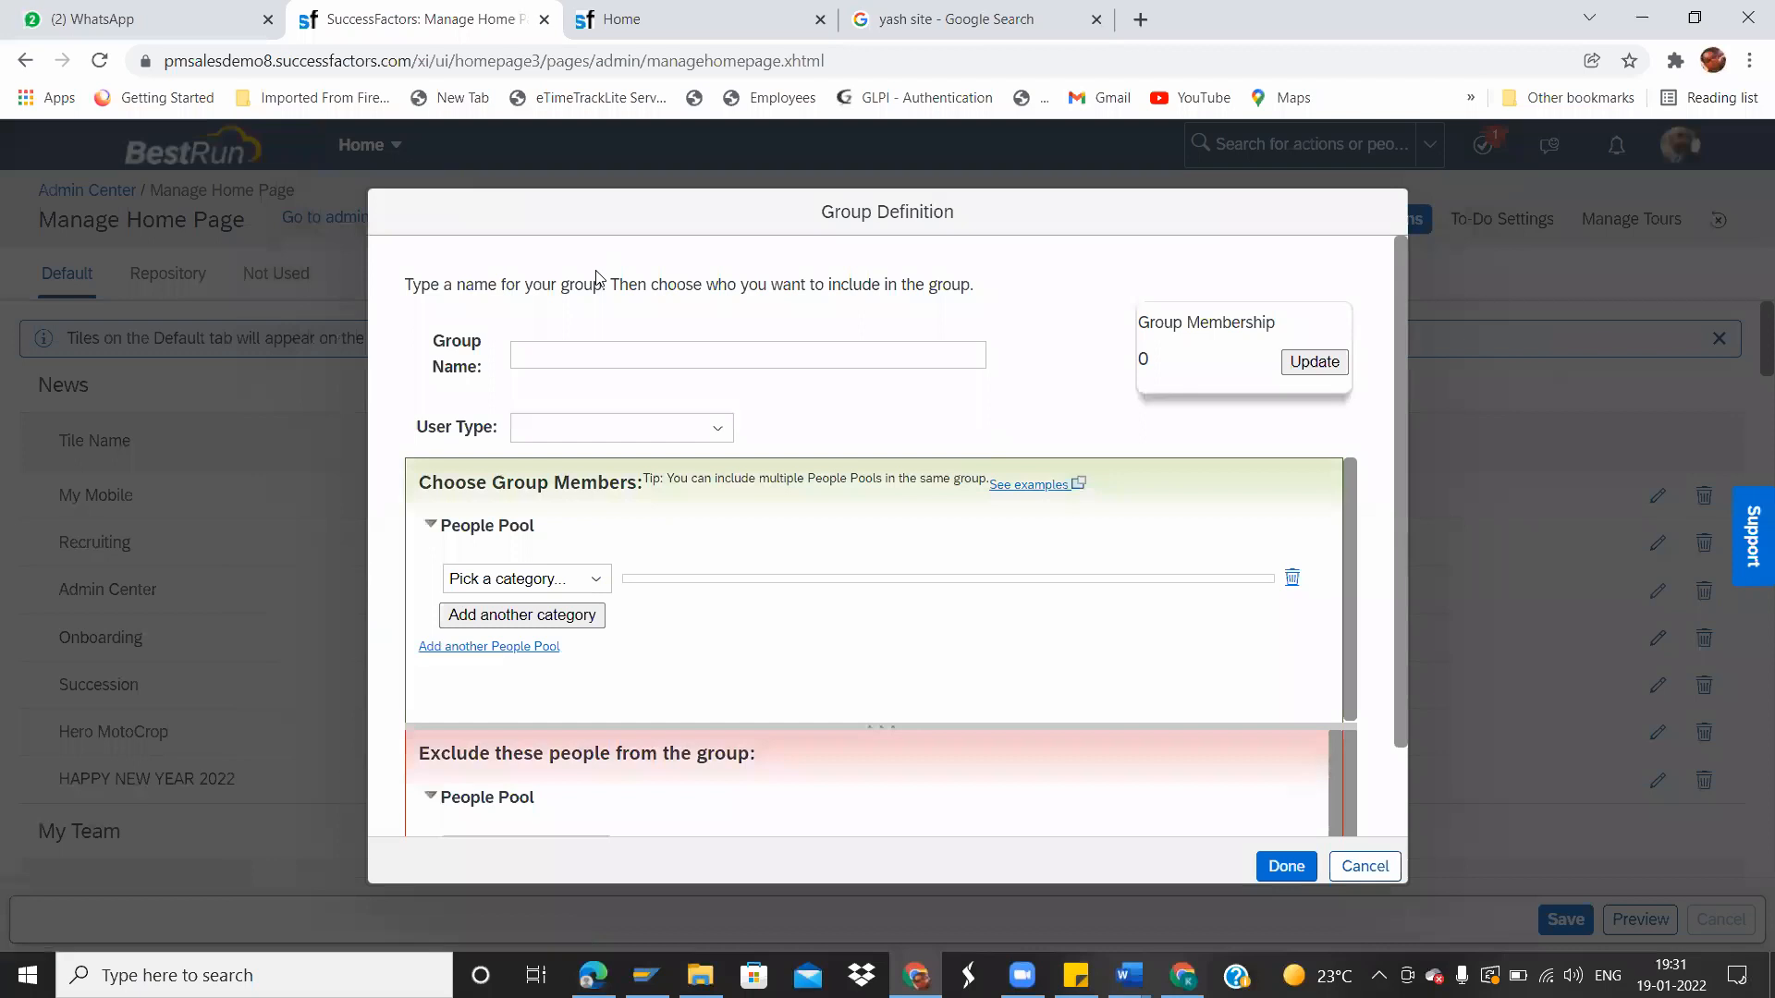
click(584, 351)
text(USA Employees)
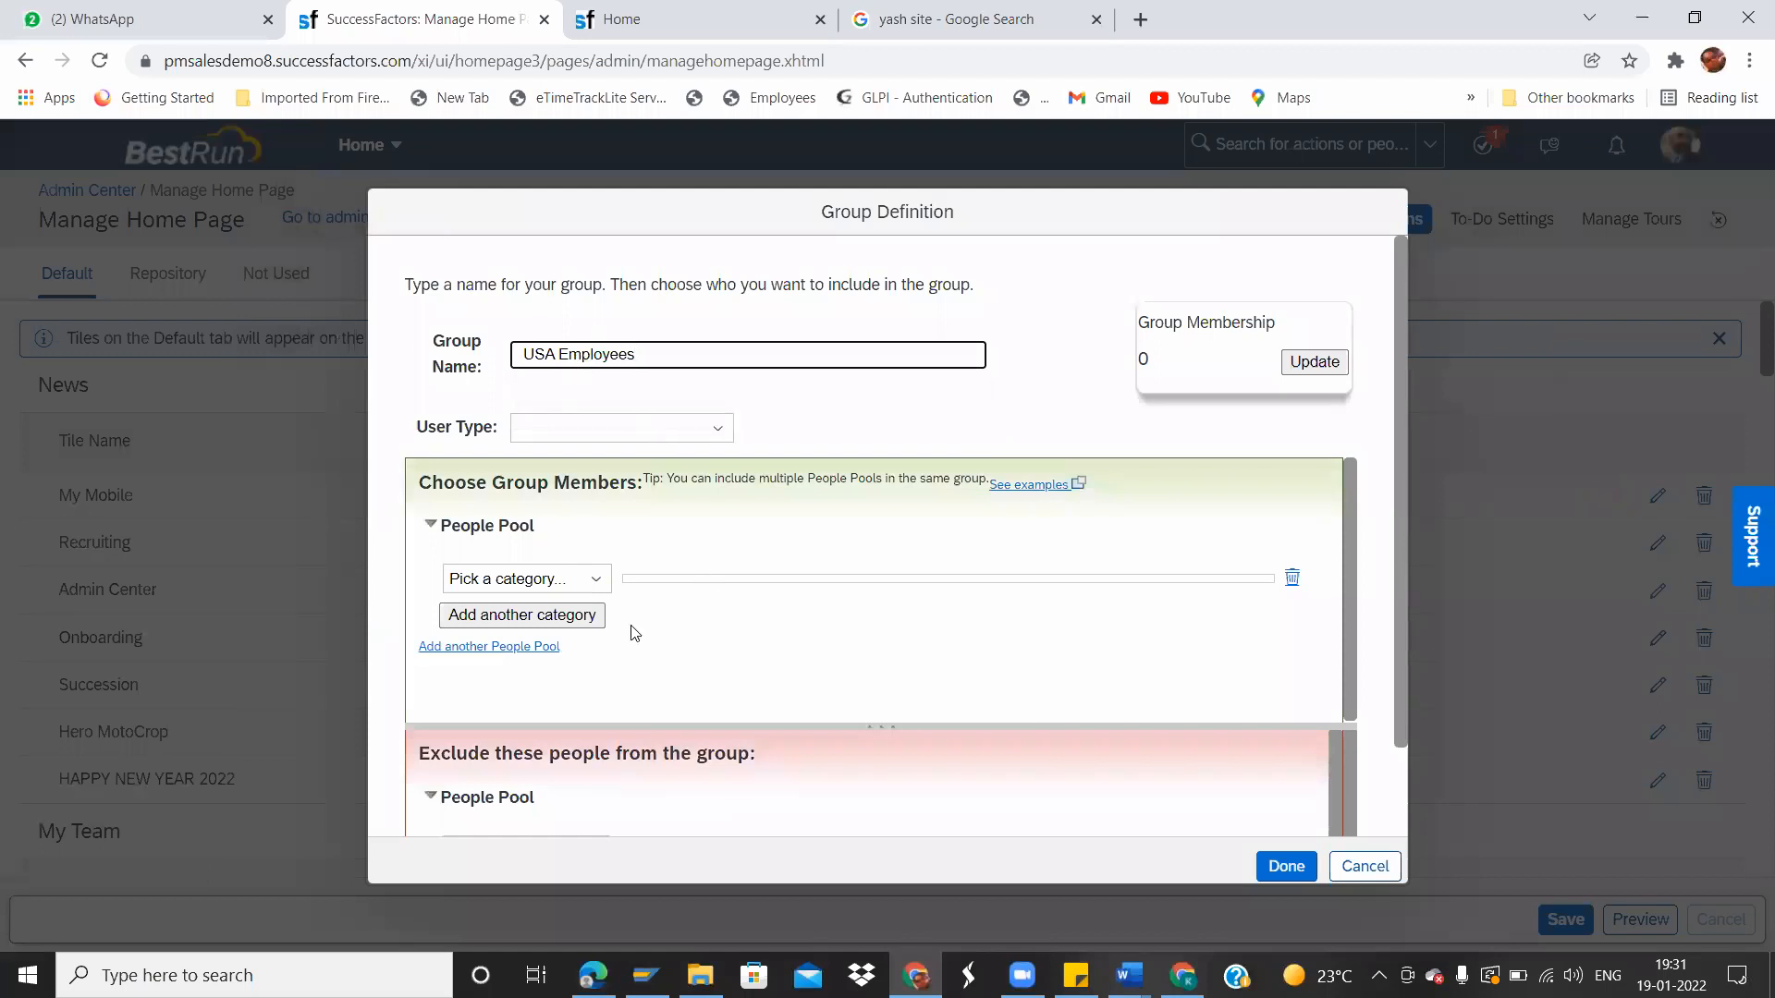
Define the group's people pool by the Country category, with United States as the selected value.
click(596, 580)
drag(614, 432, 625, 296)
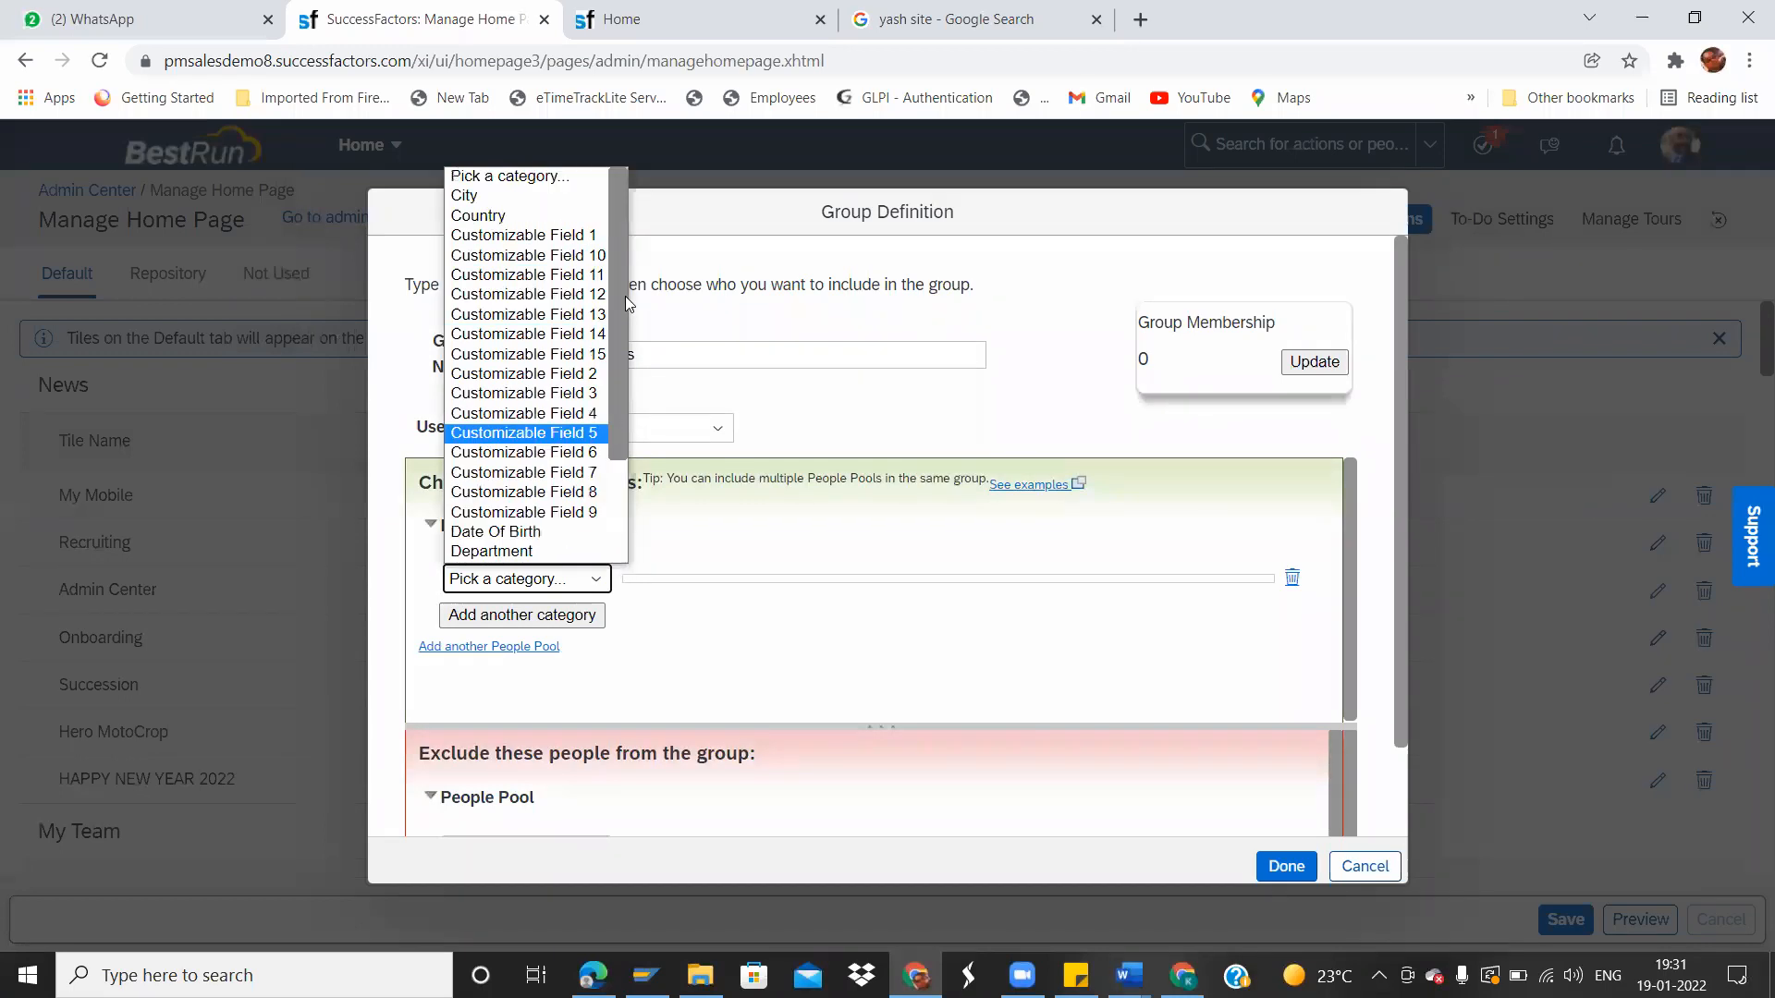
click(502, 218)
click(575, 427)
text(united)
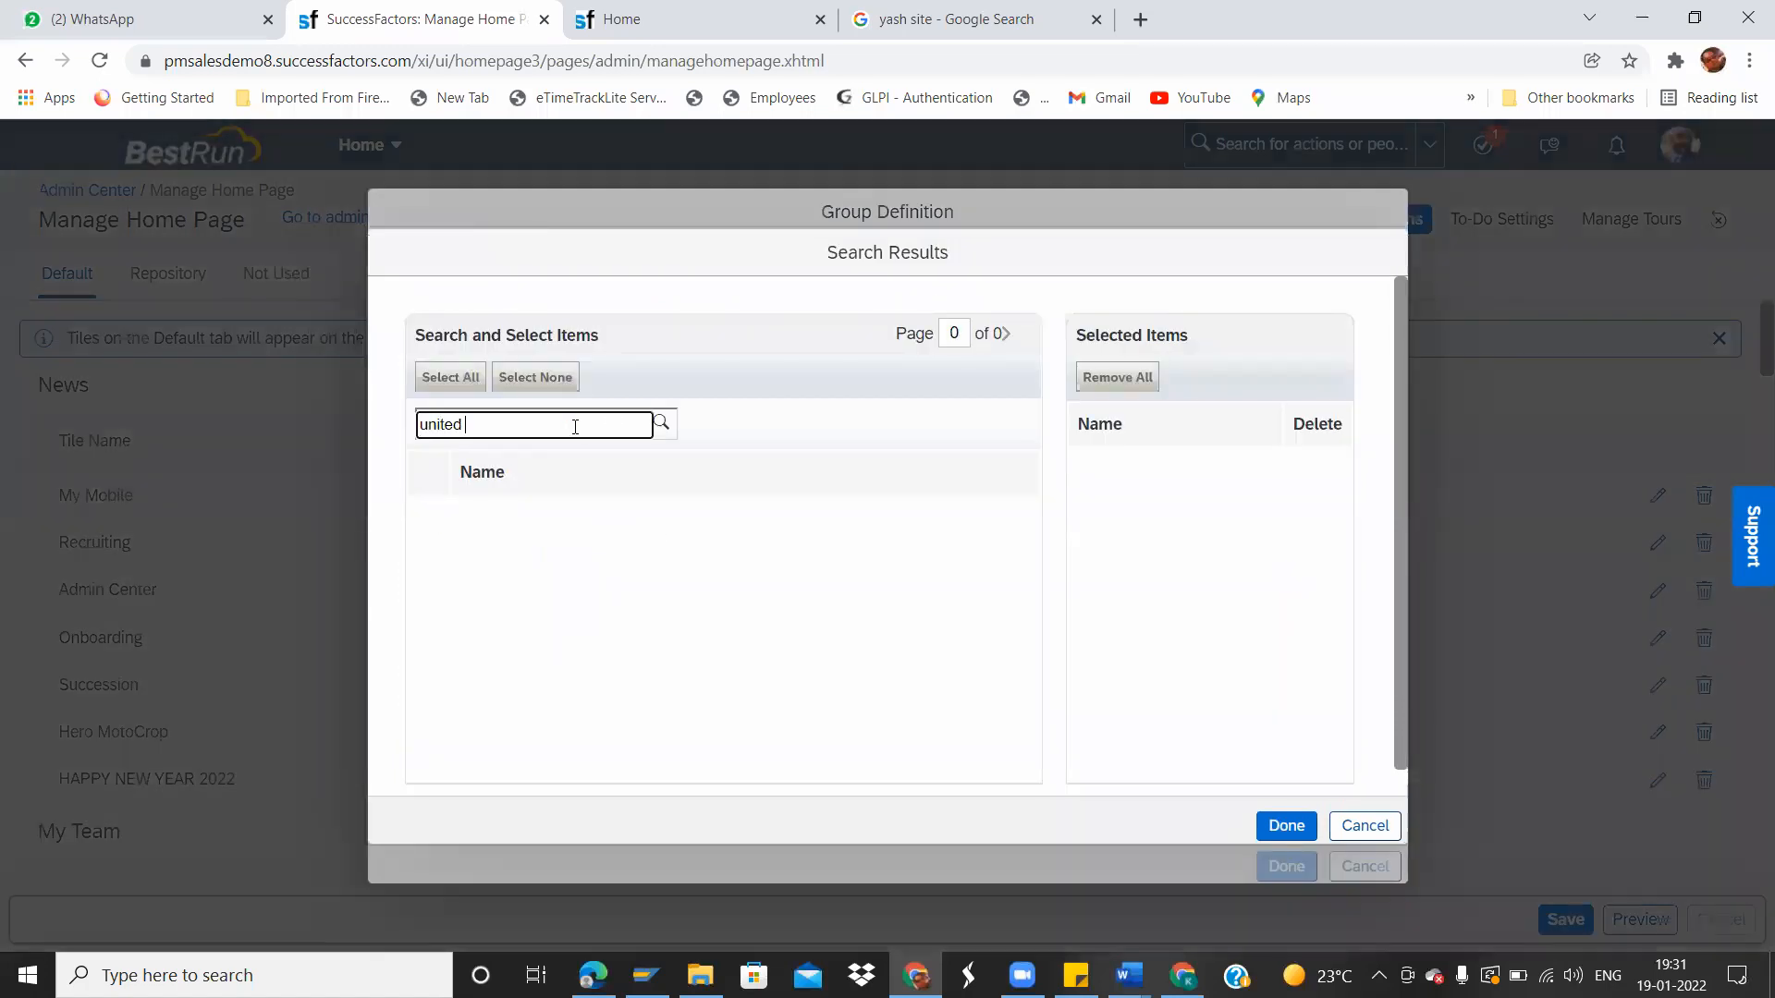
text( states)
key(Return)
click(431, 507)
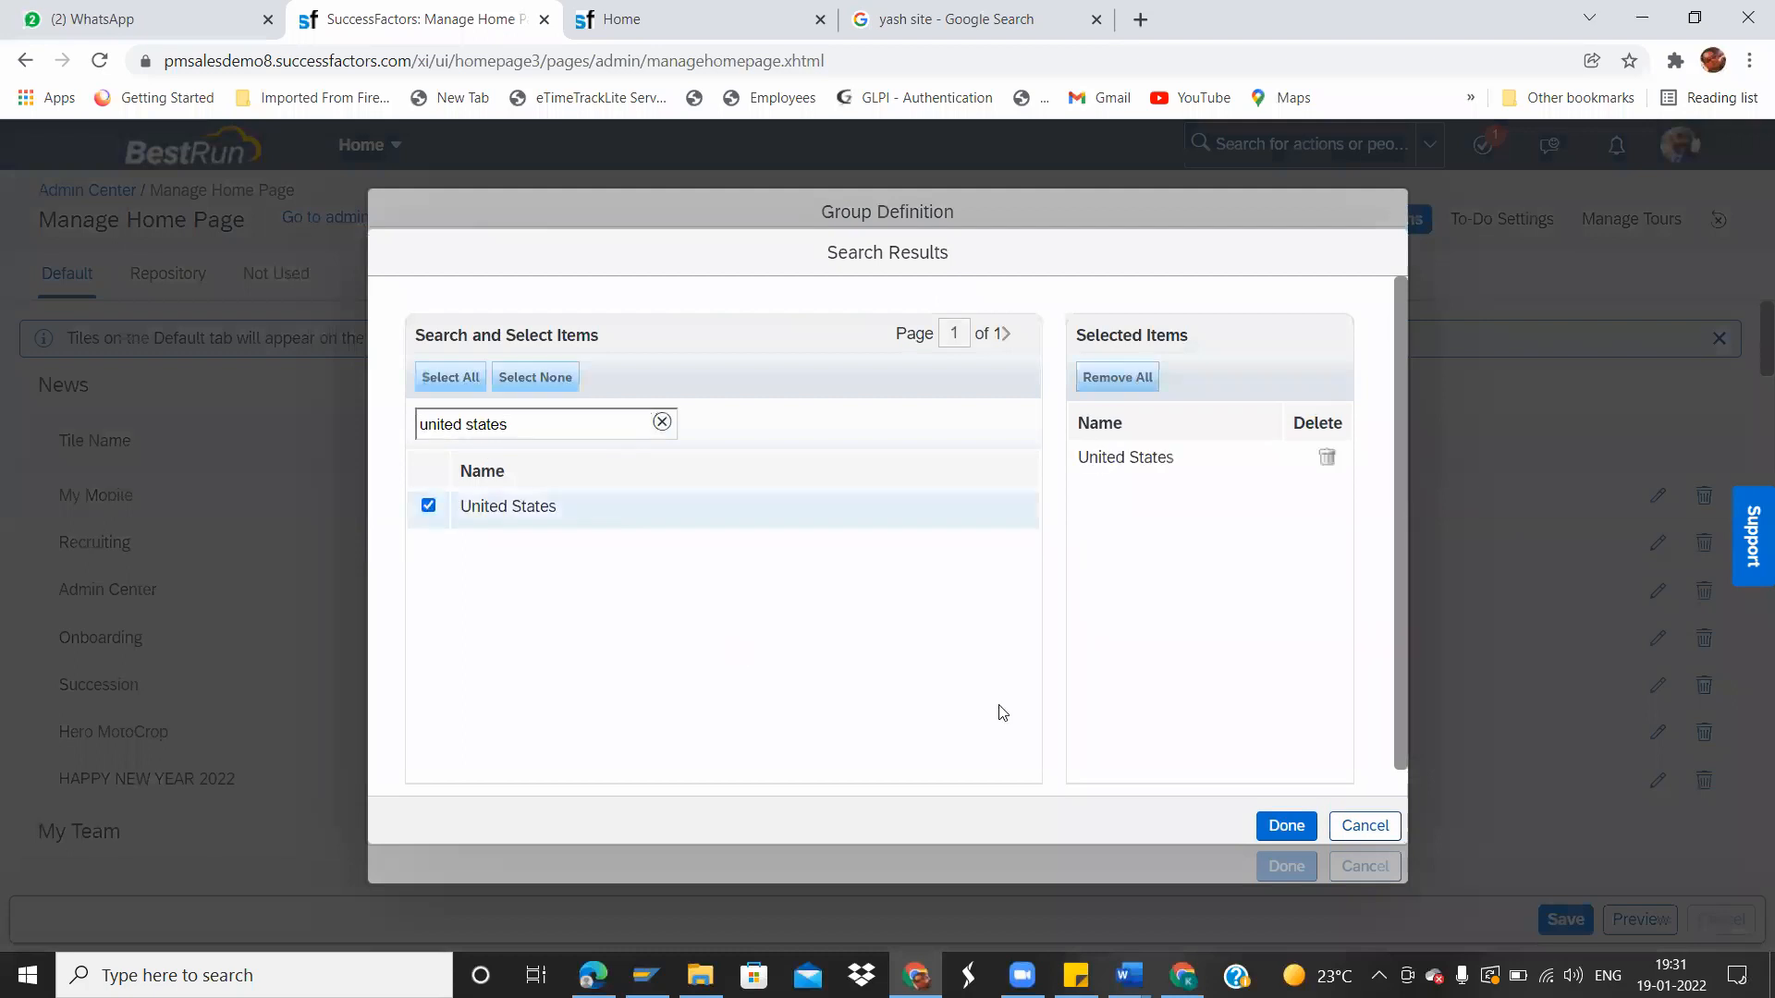
click(1294, 827)
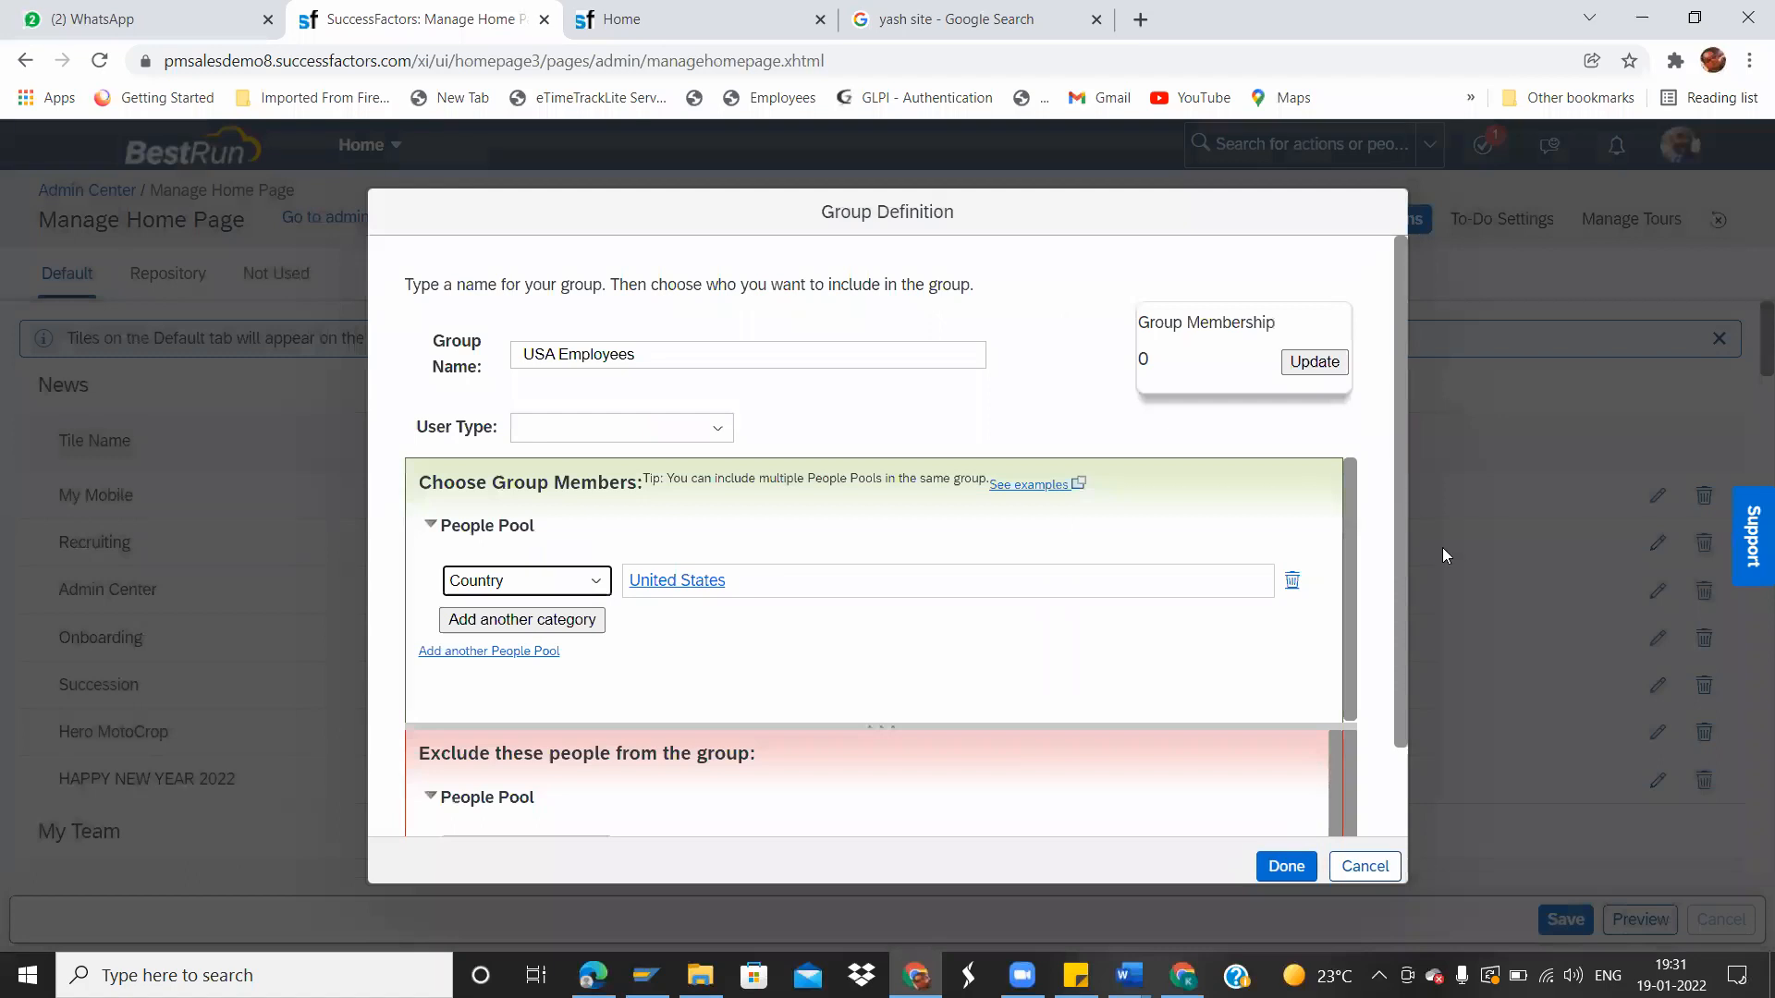
Update the group's membership count, check the exclusion categories without excluding anyone, and save the group.
click(1314, 361)
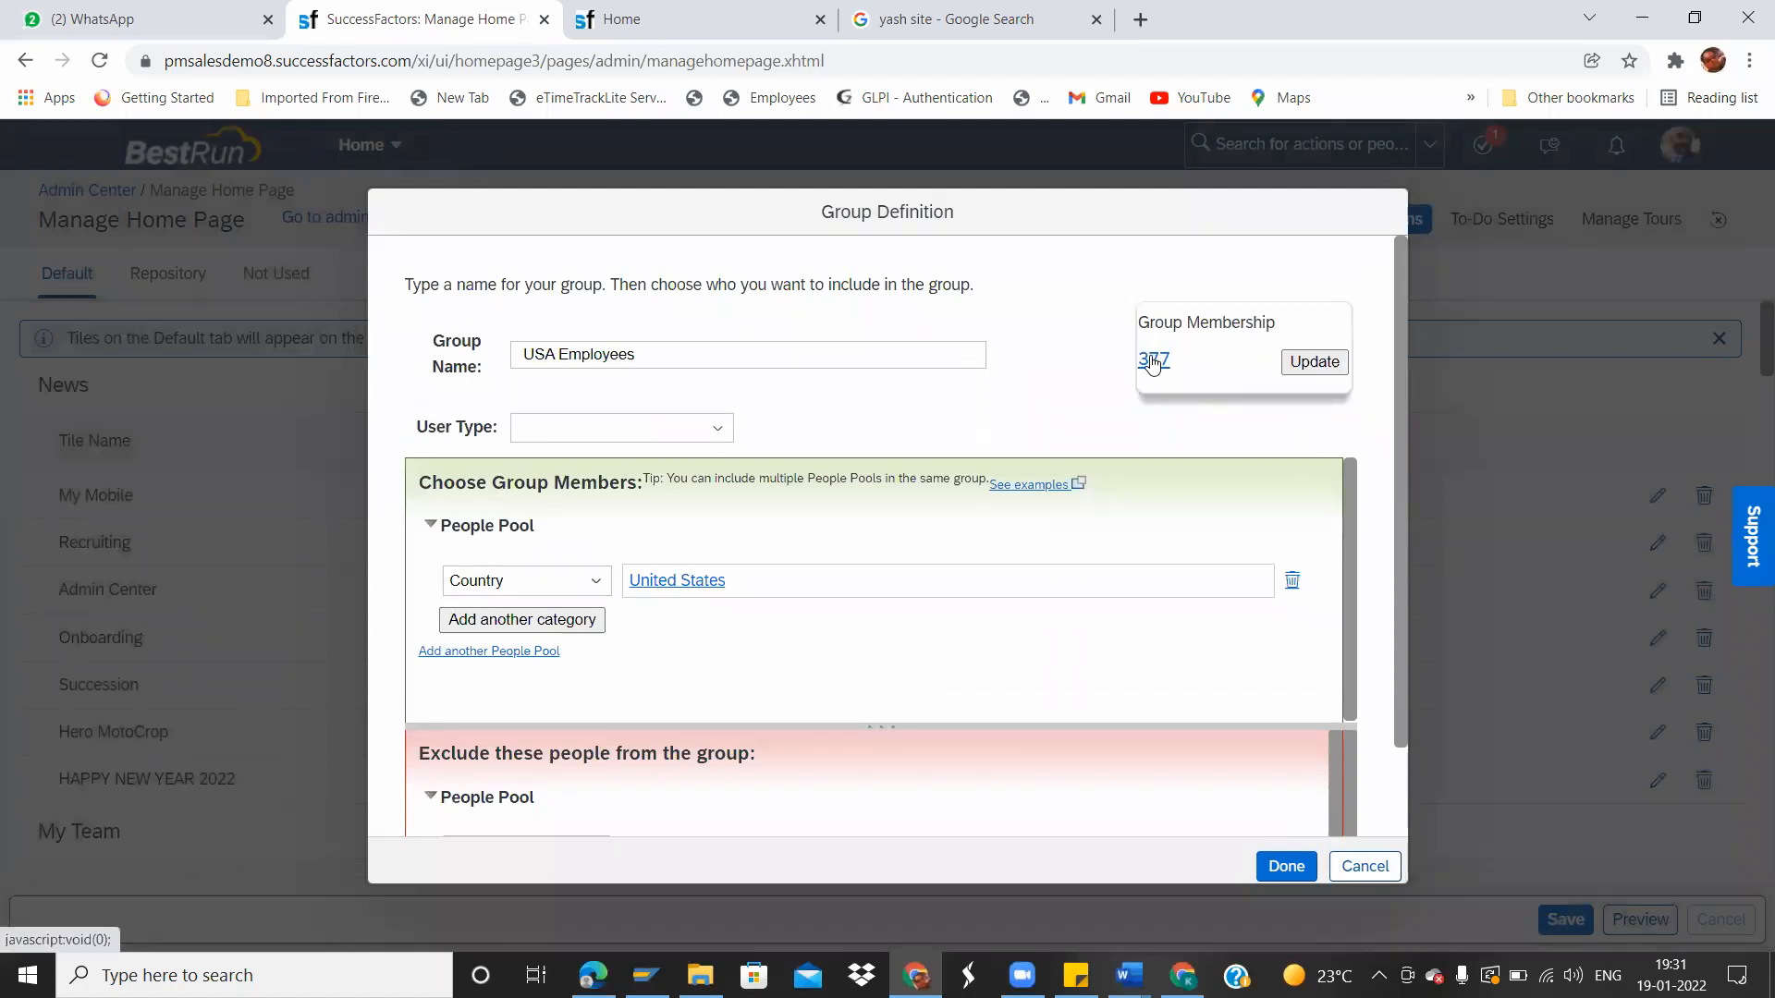
scroll(1397, 533, down, 2)
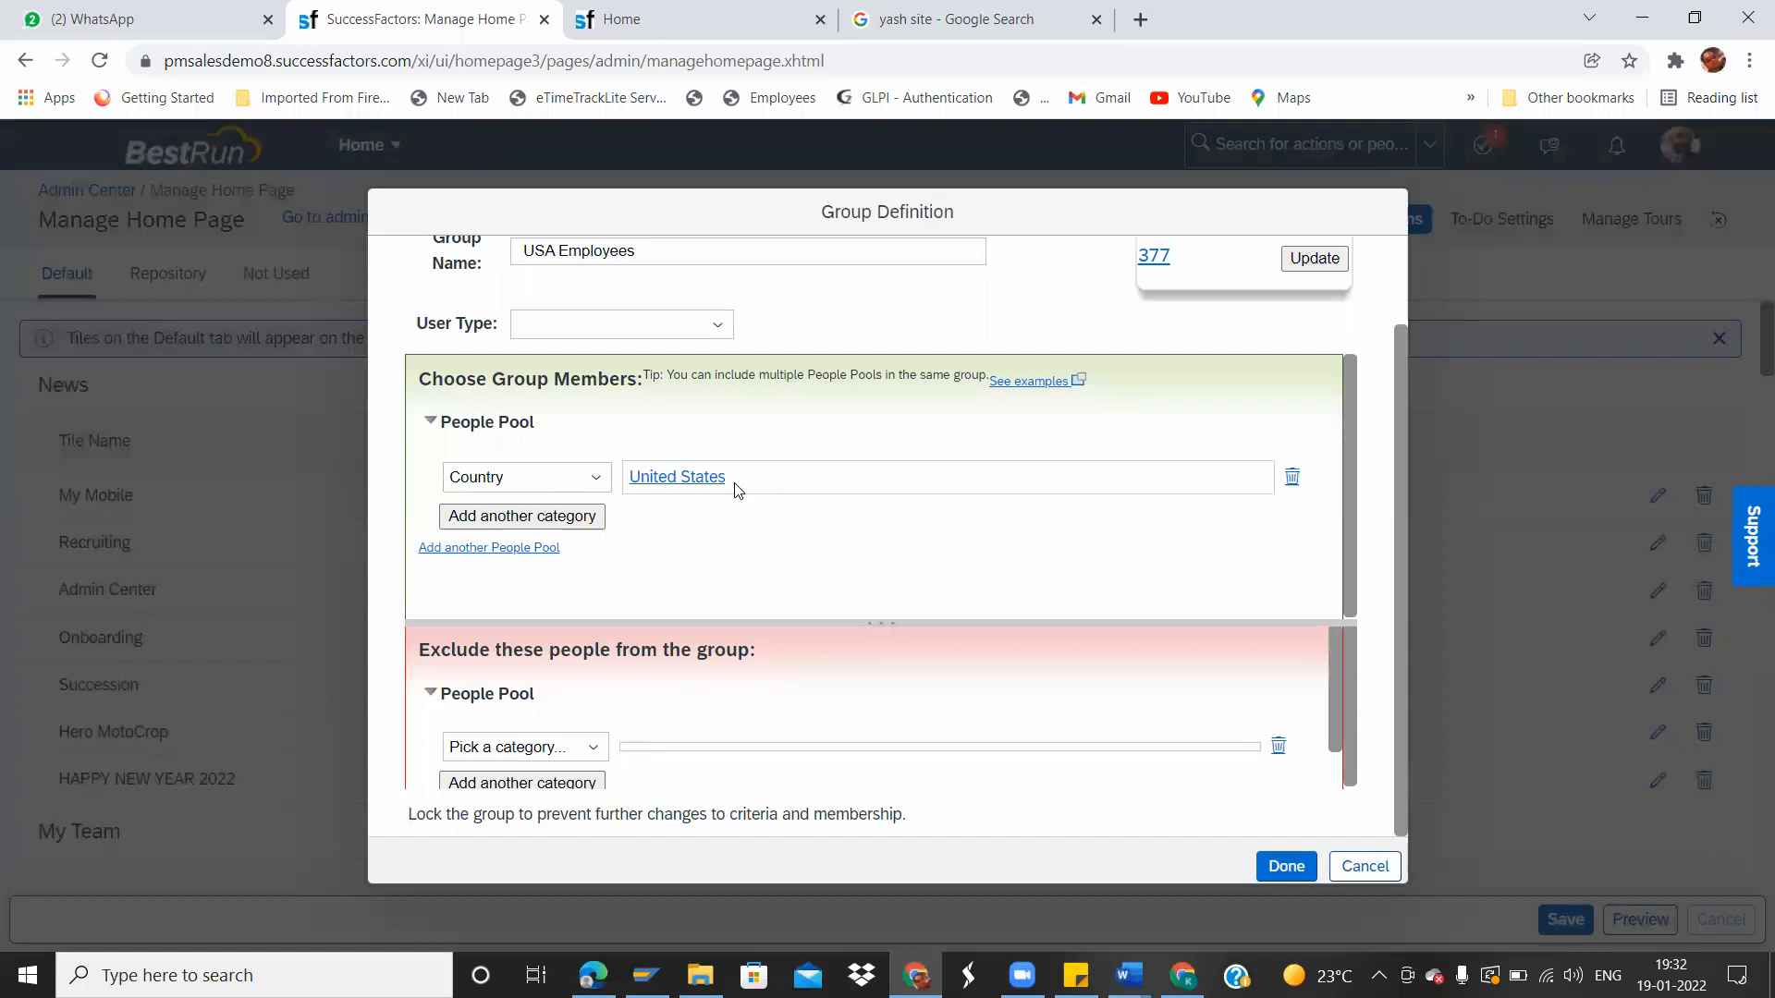
click(593, 749)
click(730, 721)
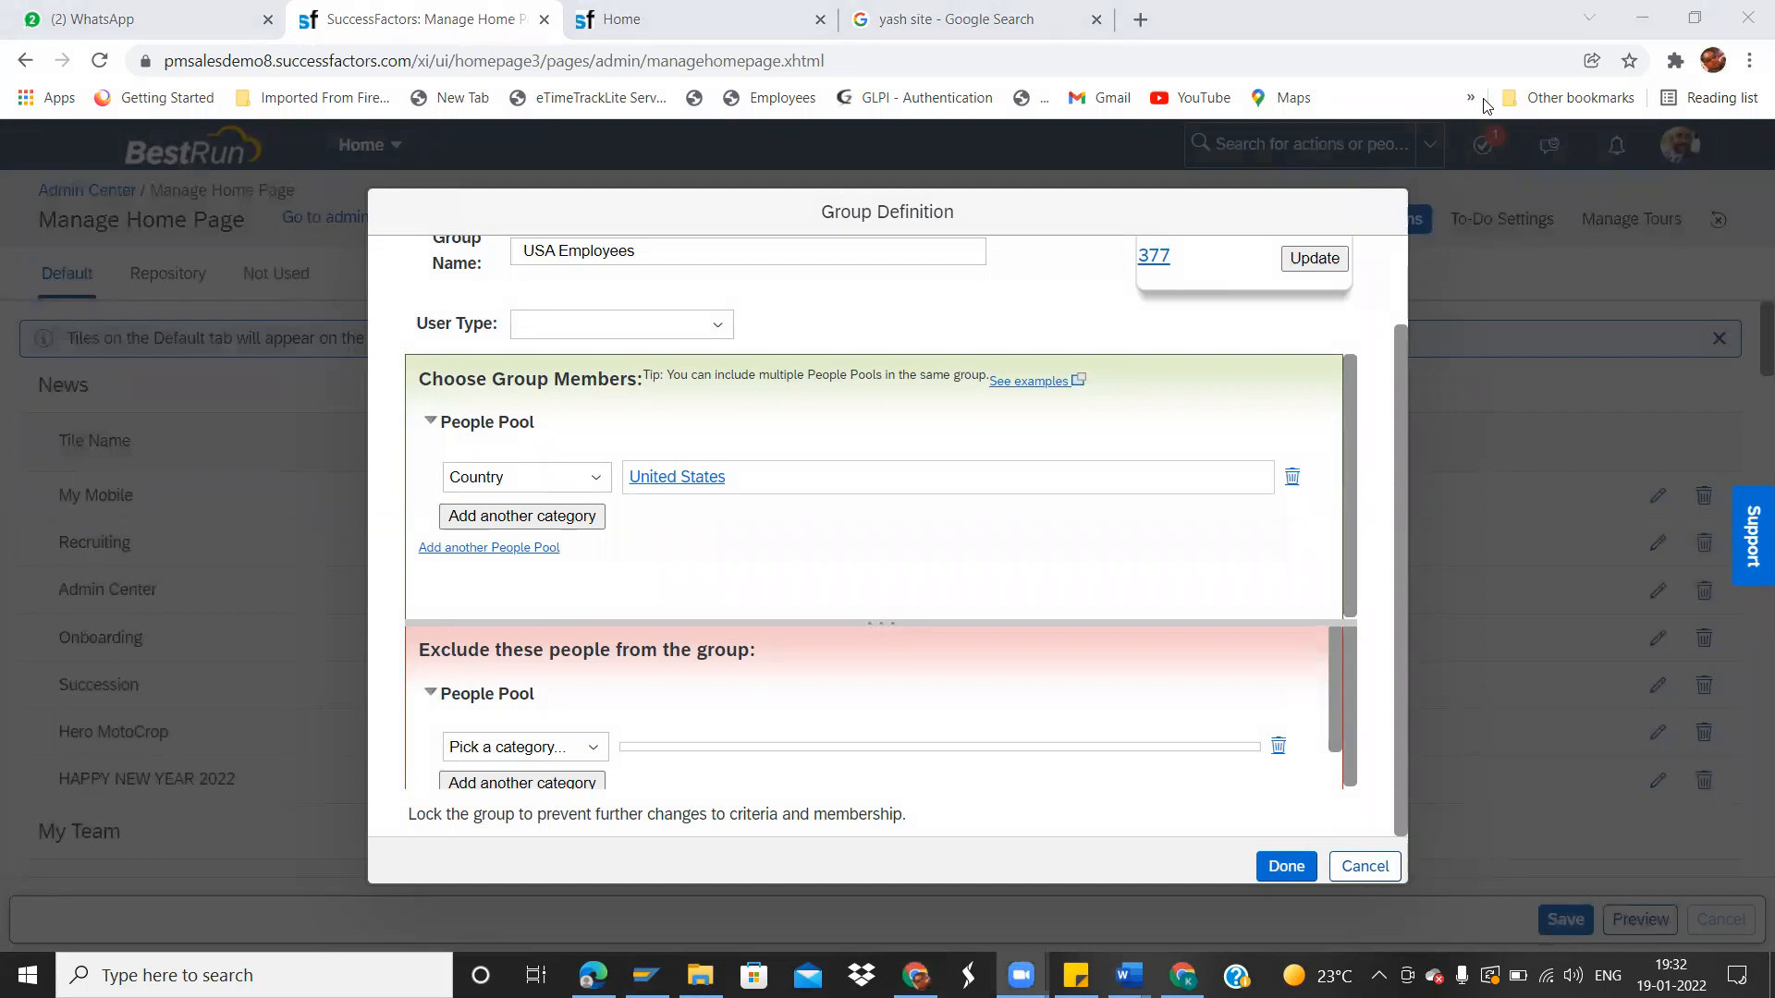
click(1272, 358)
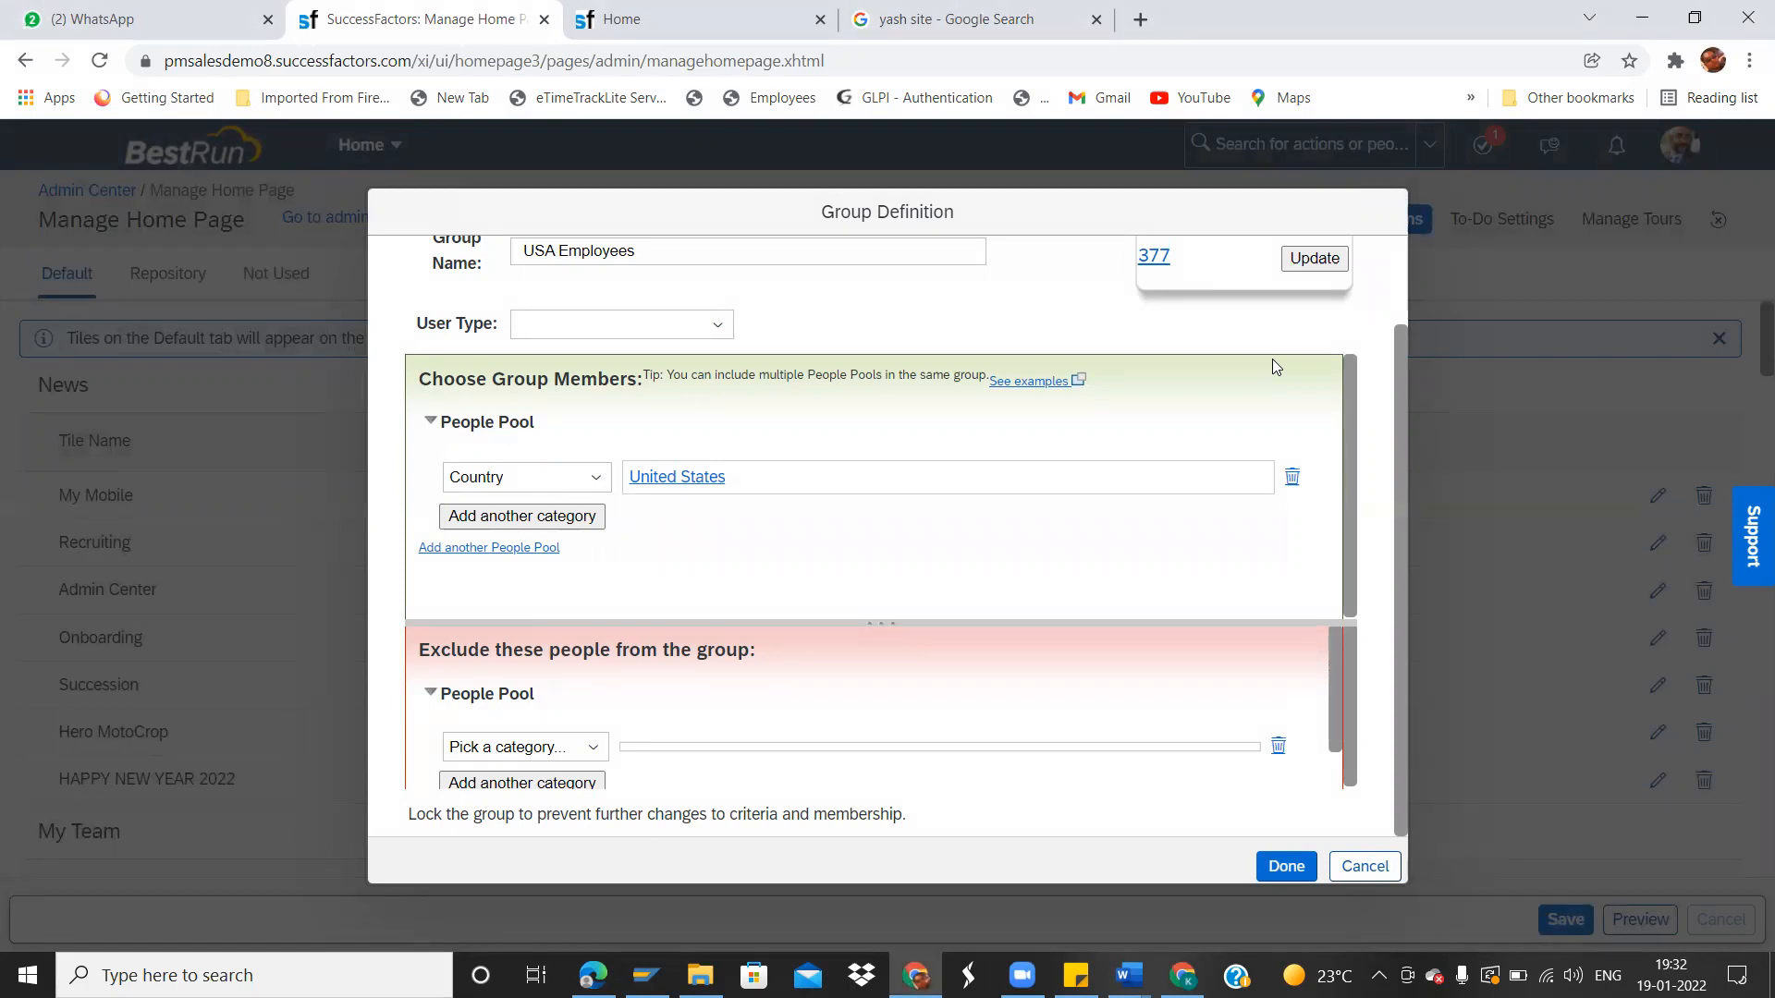
click(1287, 868)
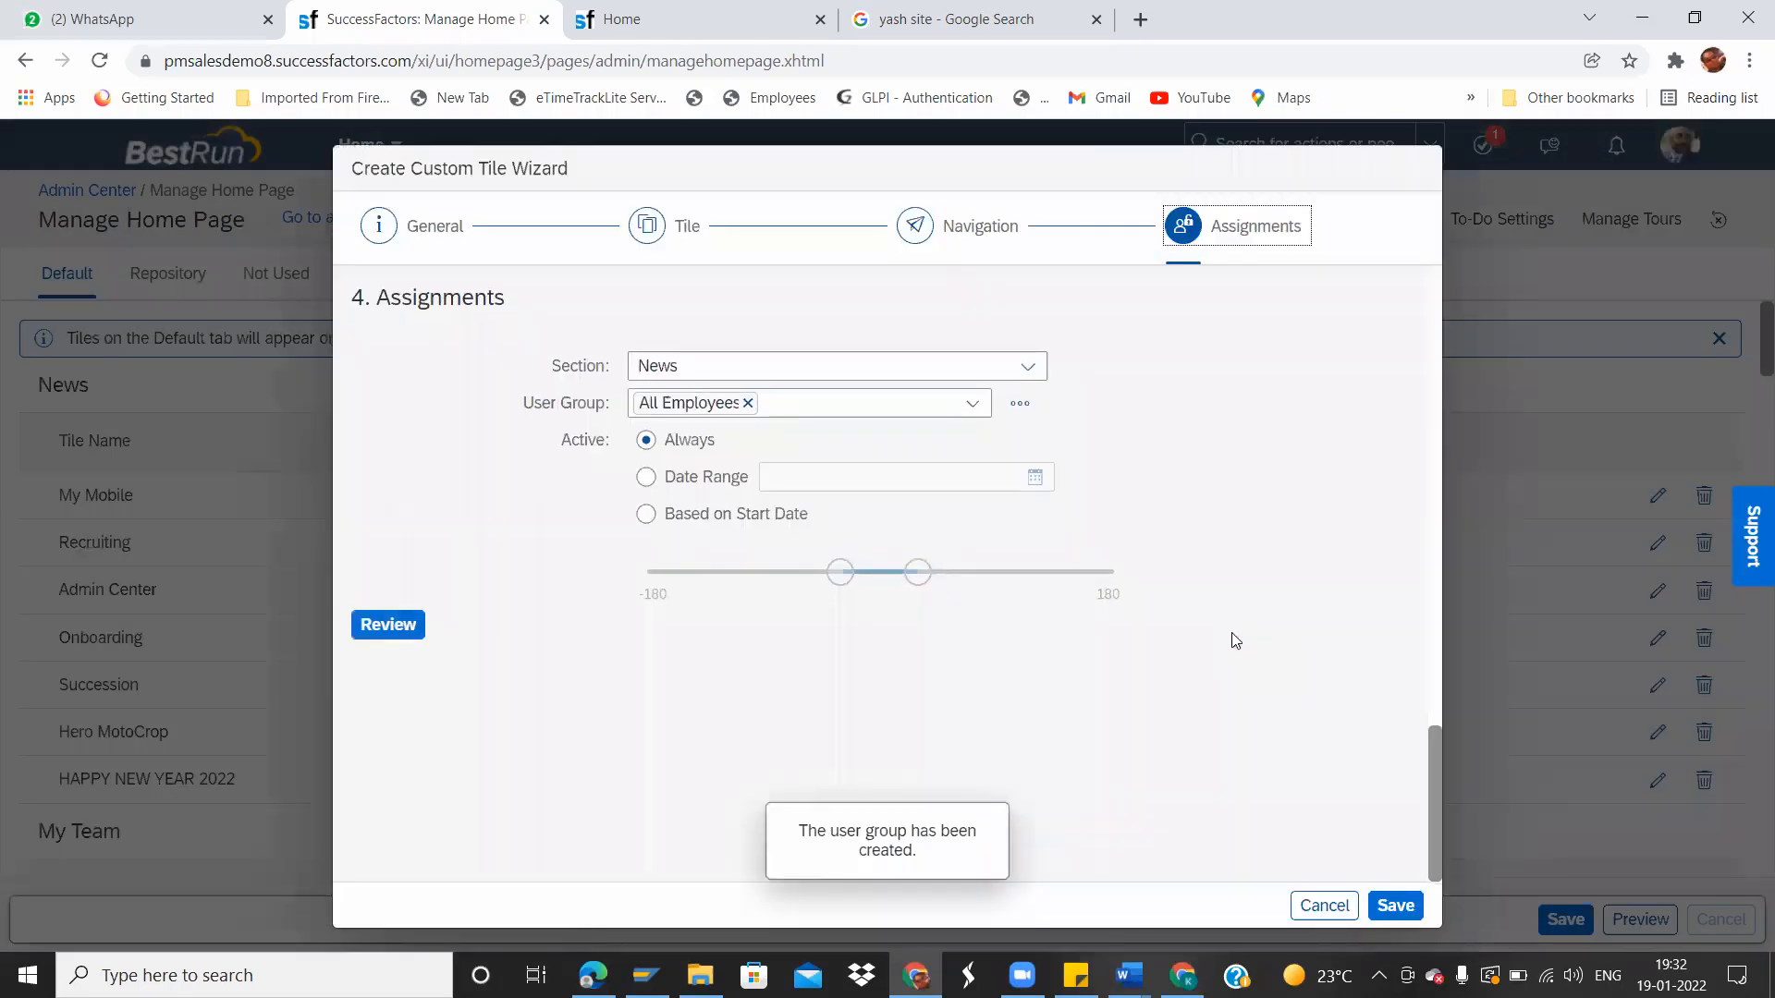
Replace All Employees with USA Employees as the tile's assigned user group.
click(975, 403)
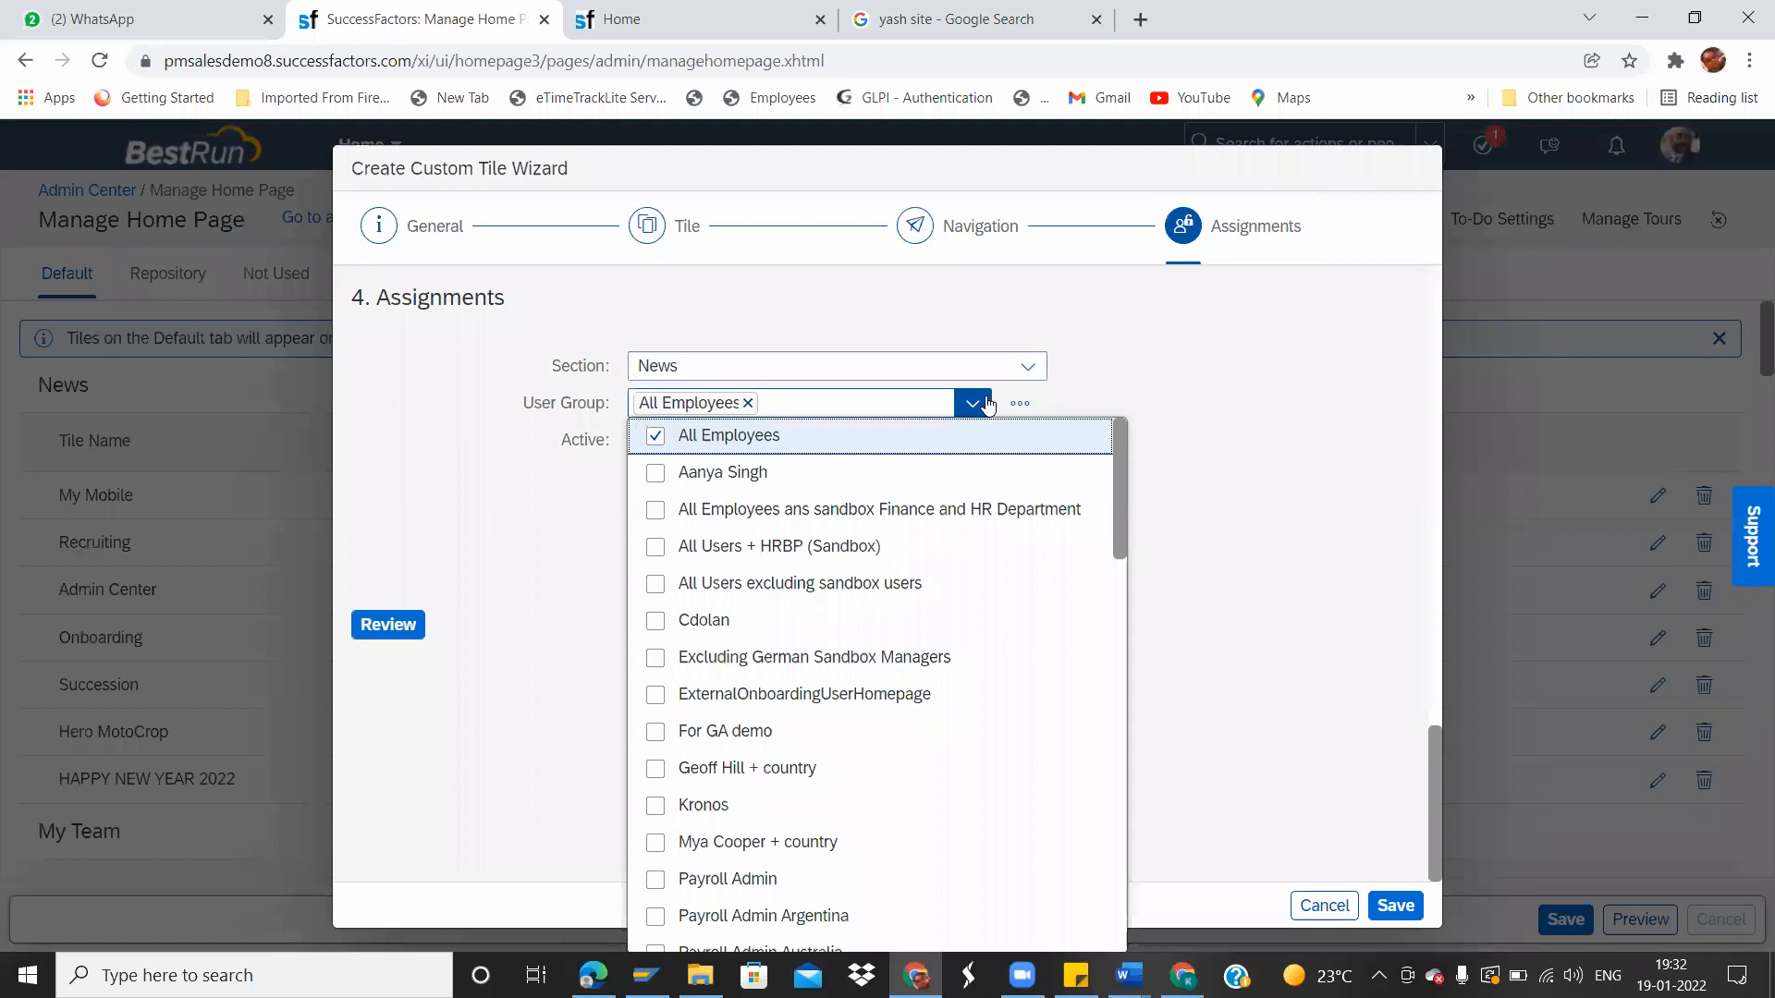
click(657, 437)
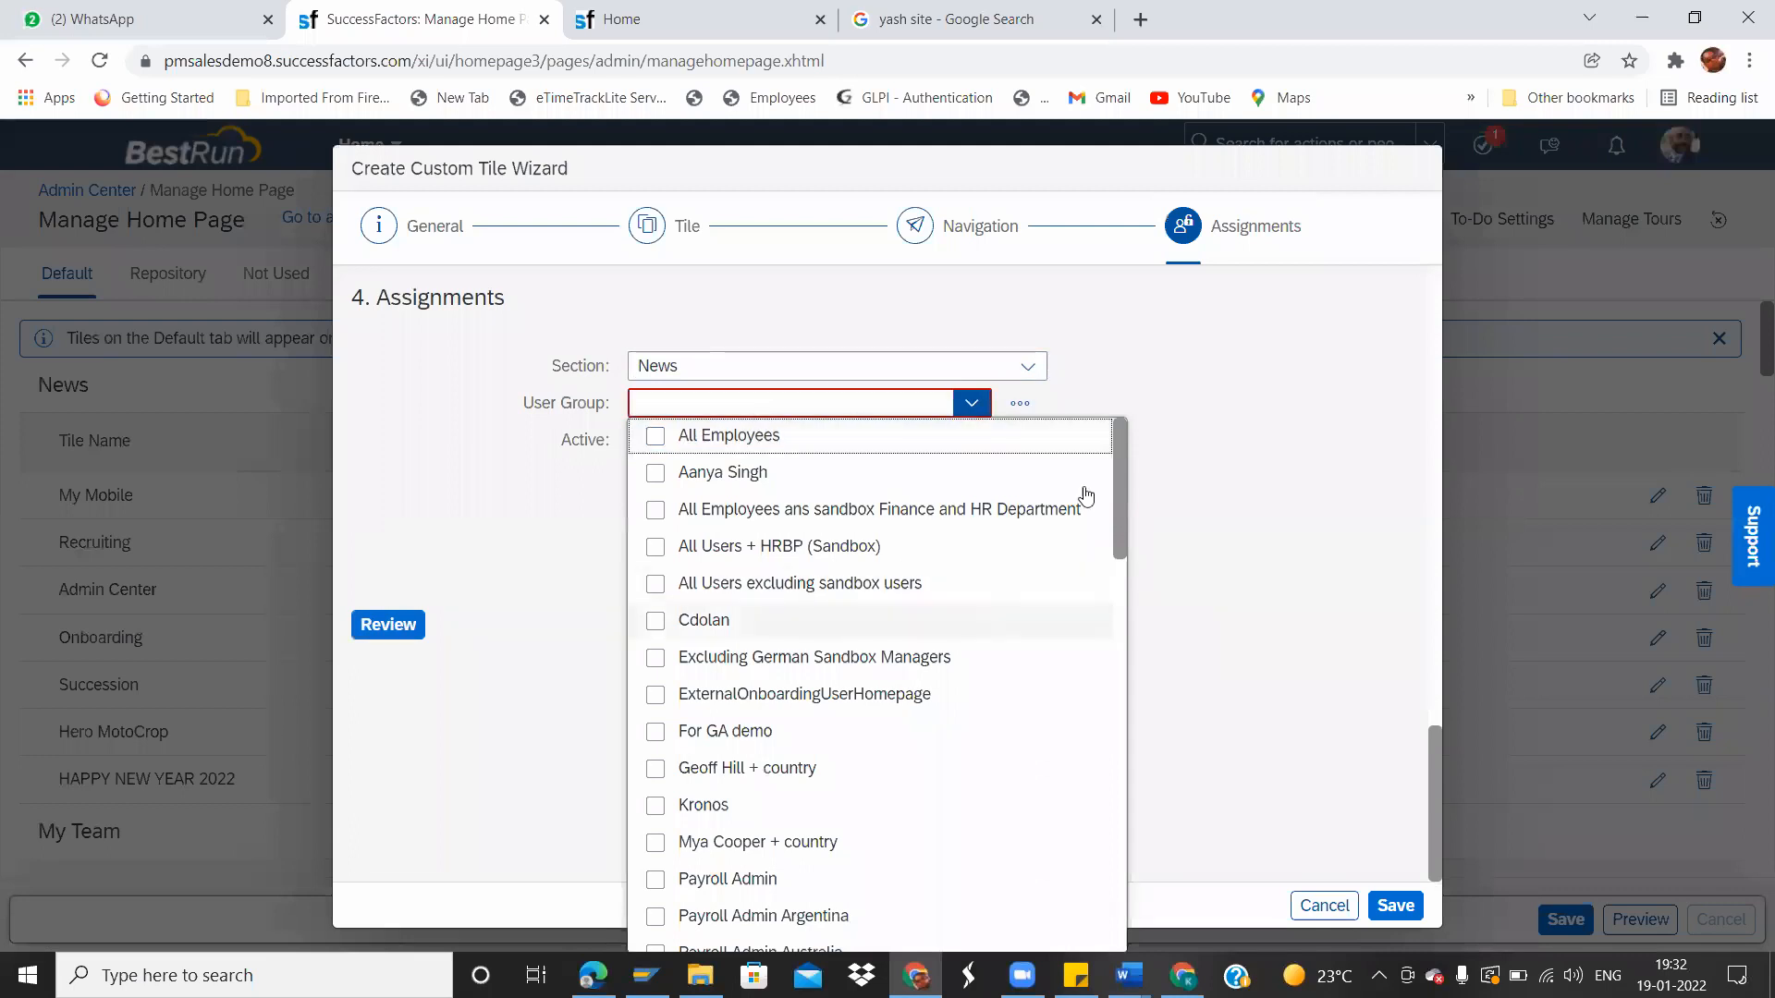
click(827, 401)
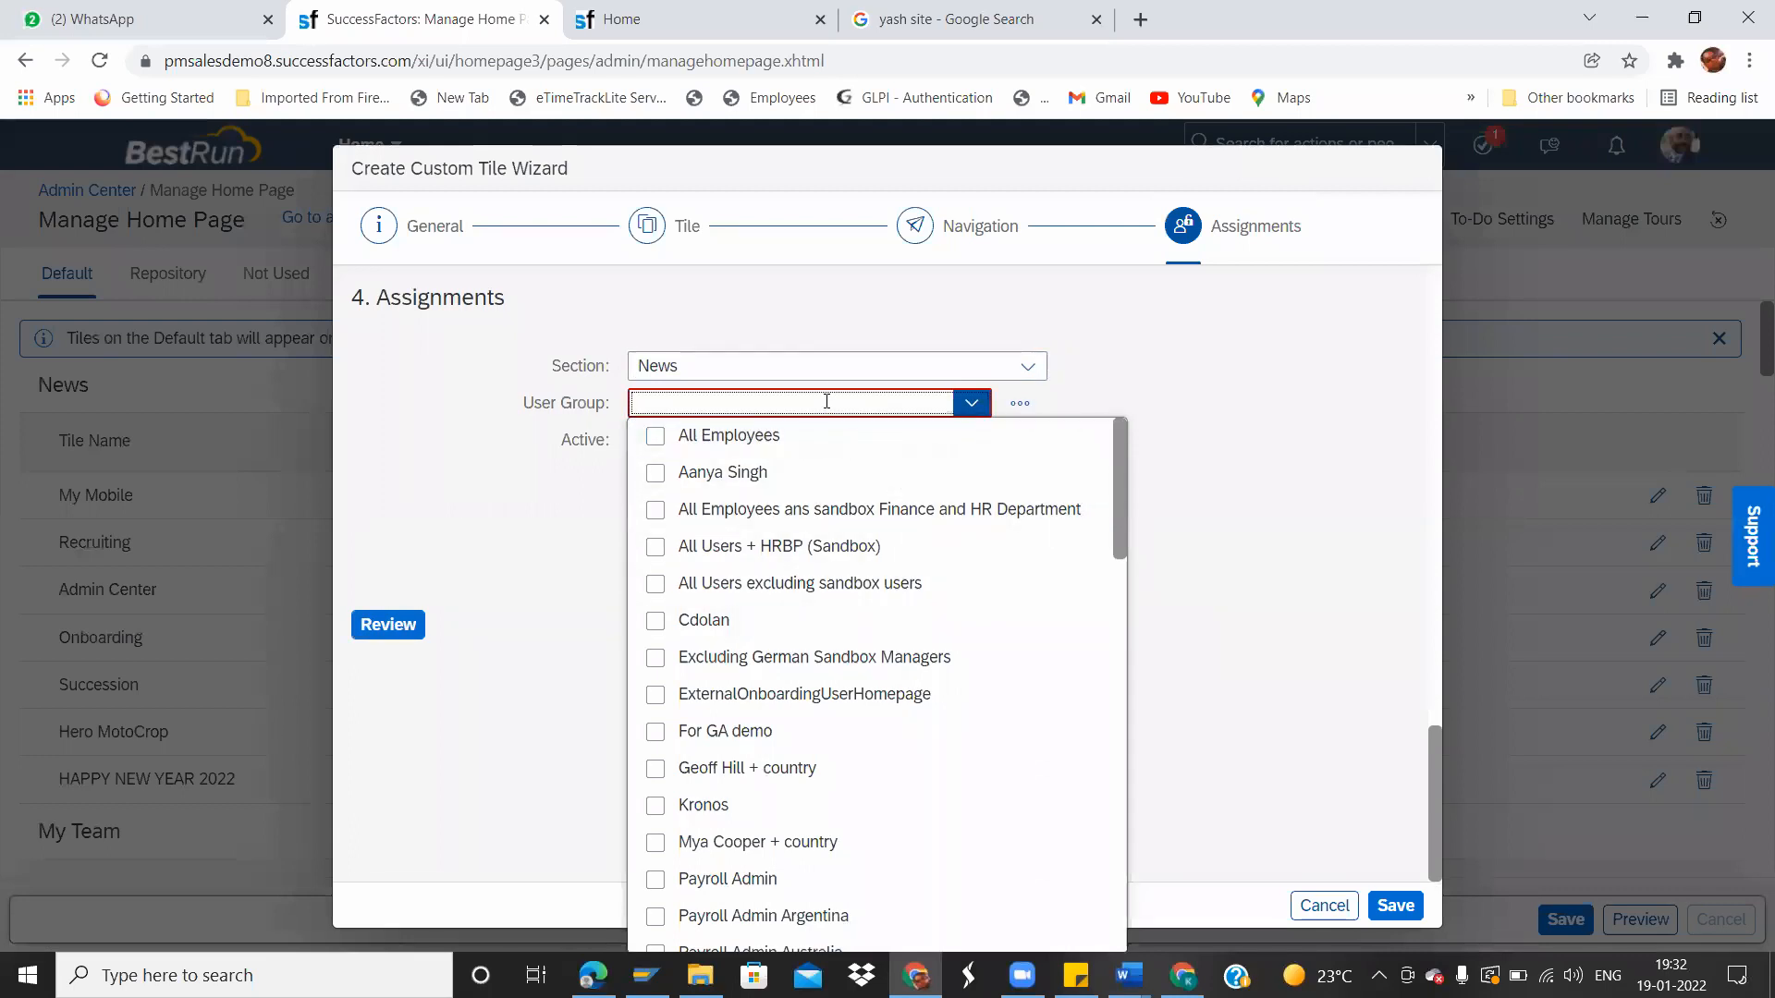
text(USA Employees)
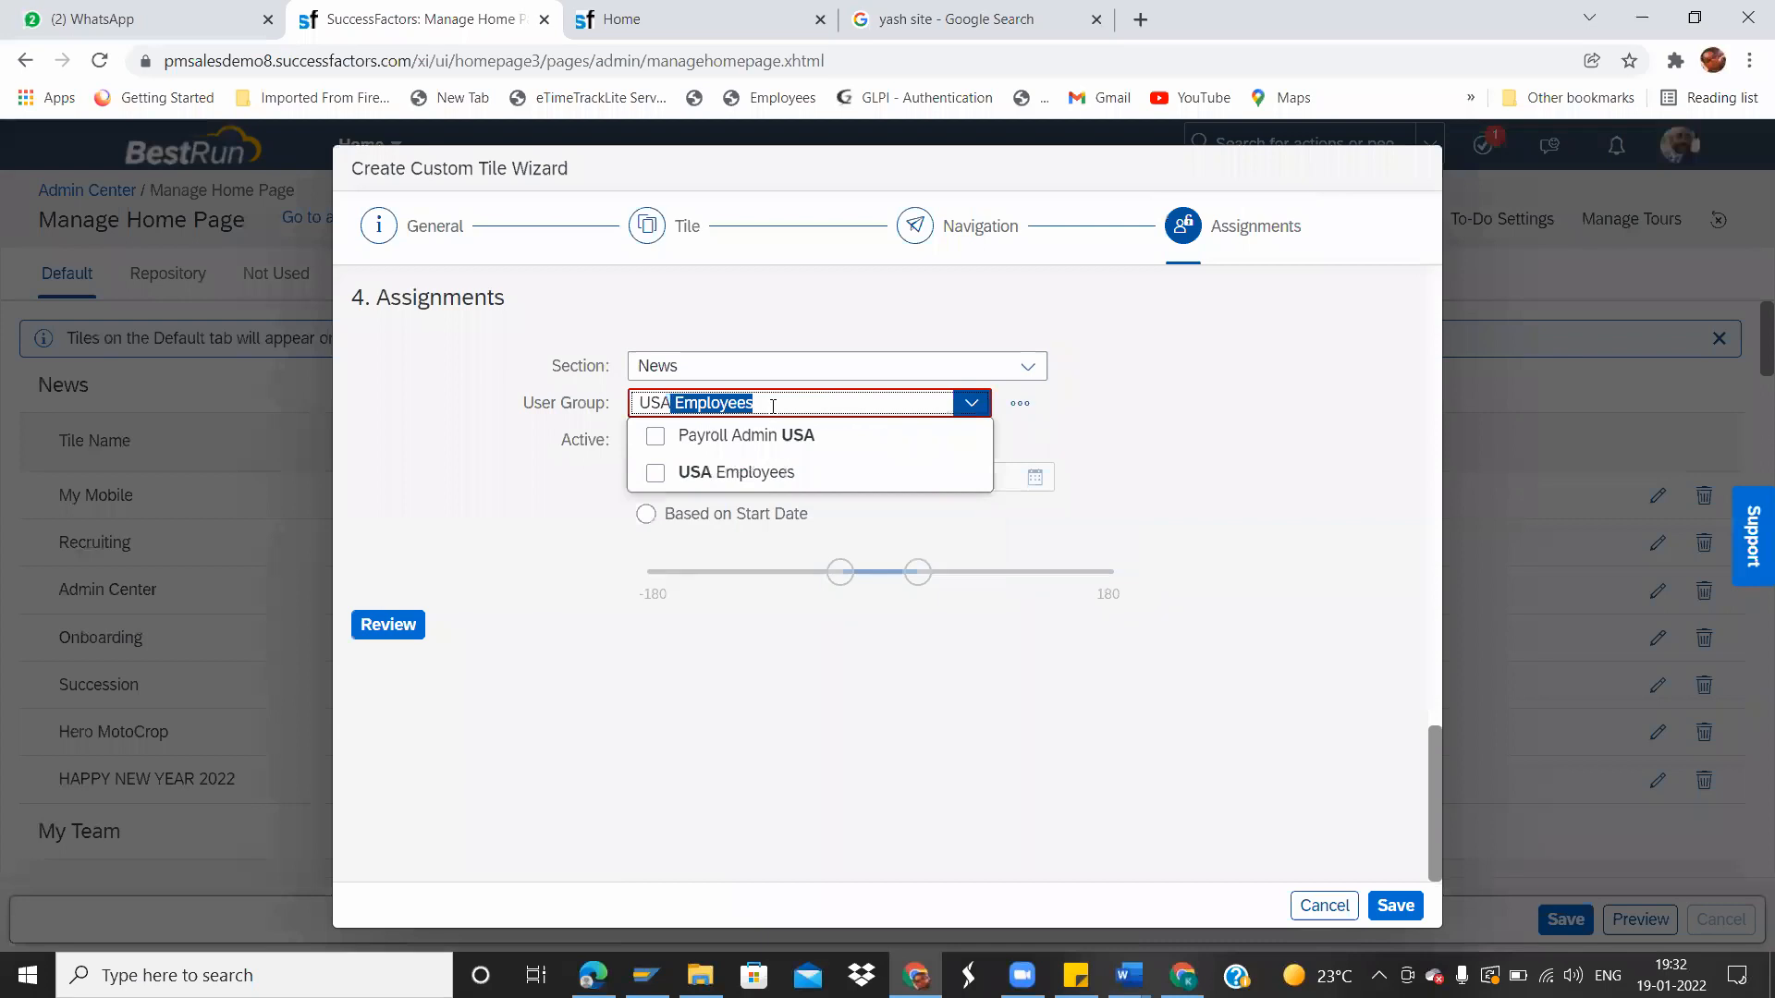
click(655, 474)
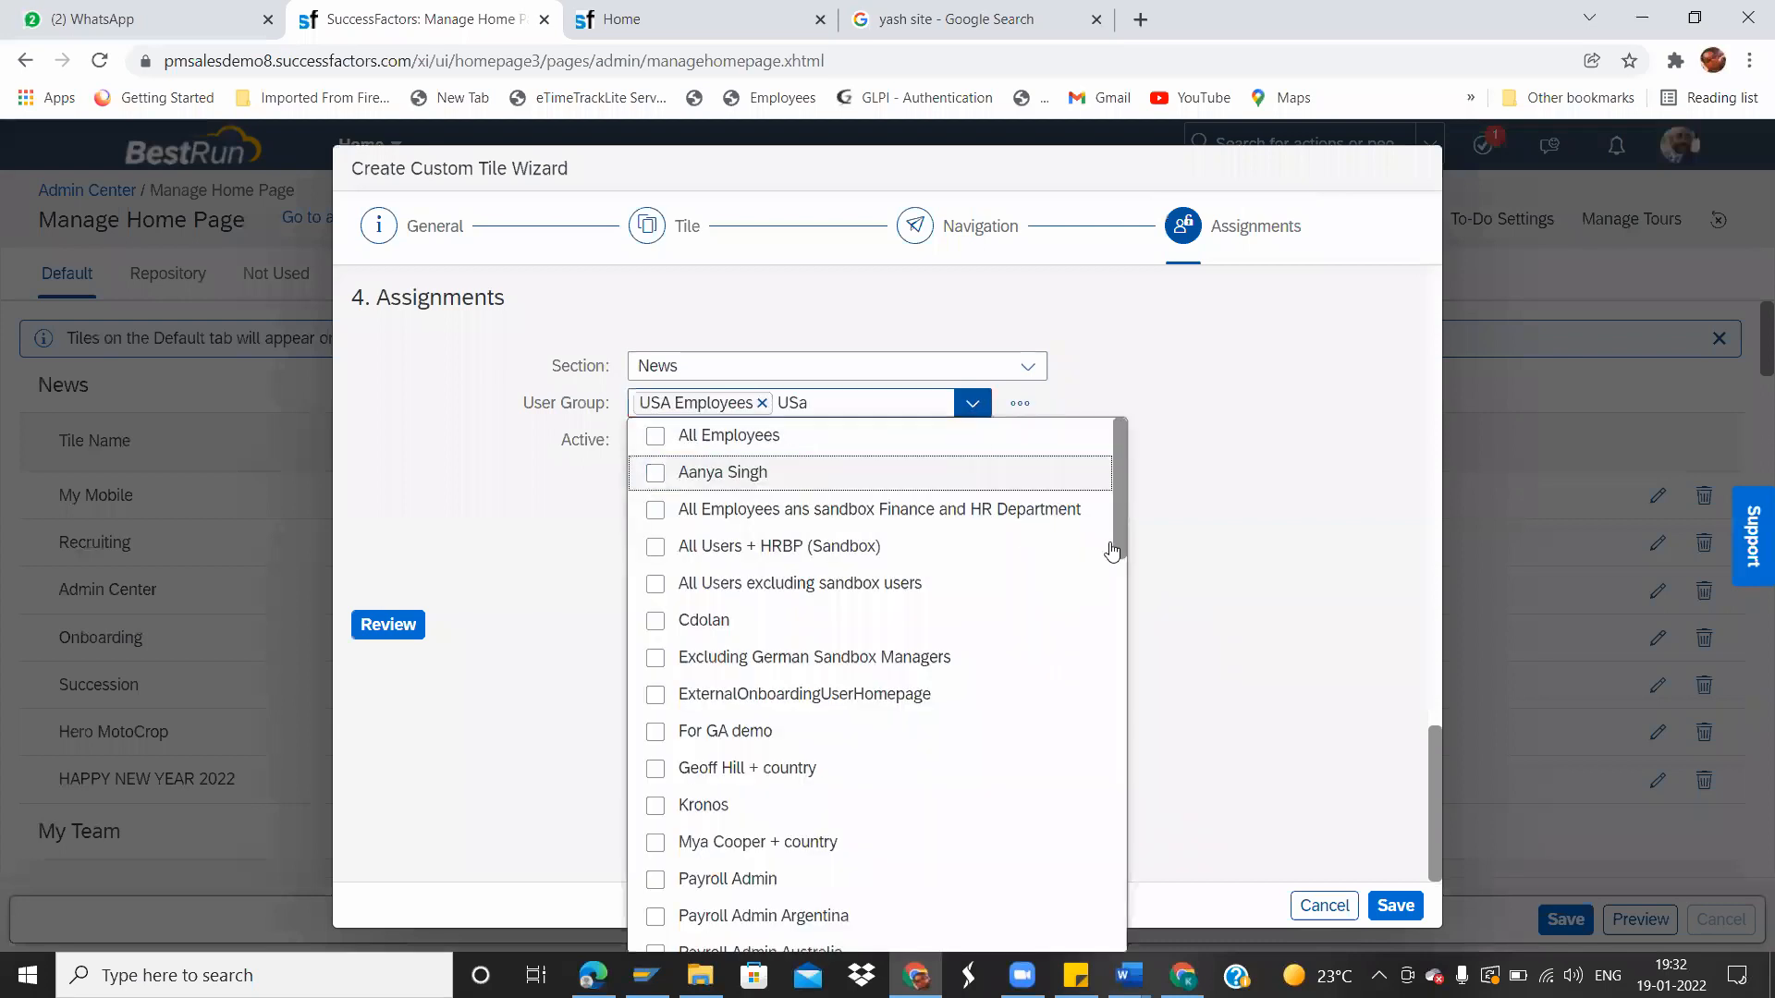
click(1146, 370)
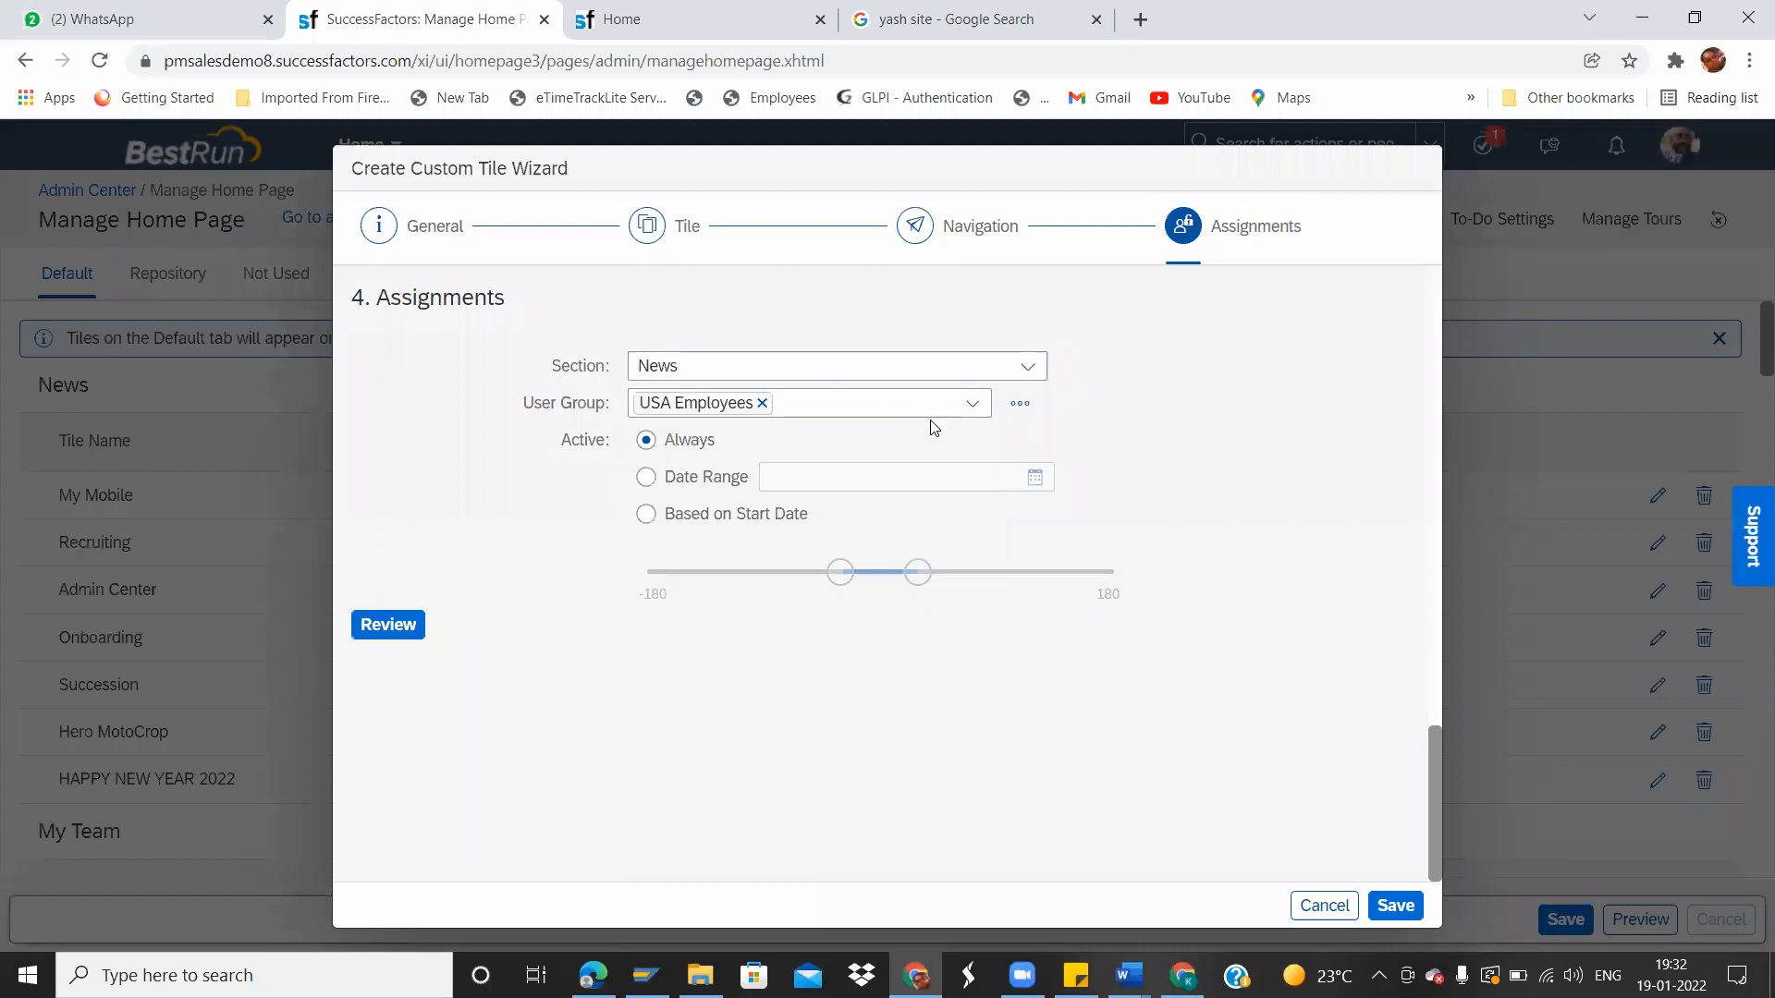
Try the Date Range option for the tile's active period and look at its calendar without choosing dates.
double_click(566, 442)
click(646, 478)
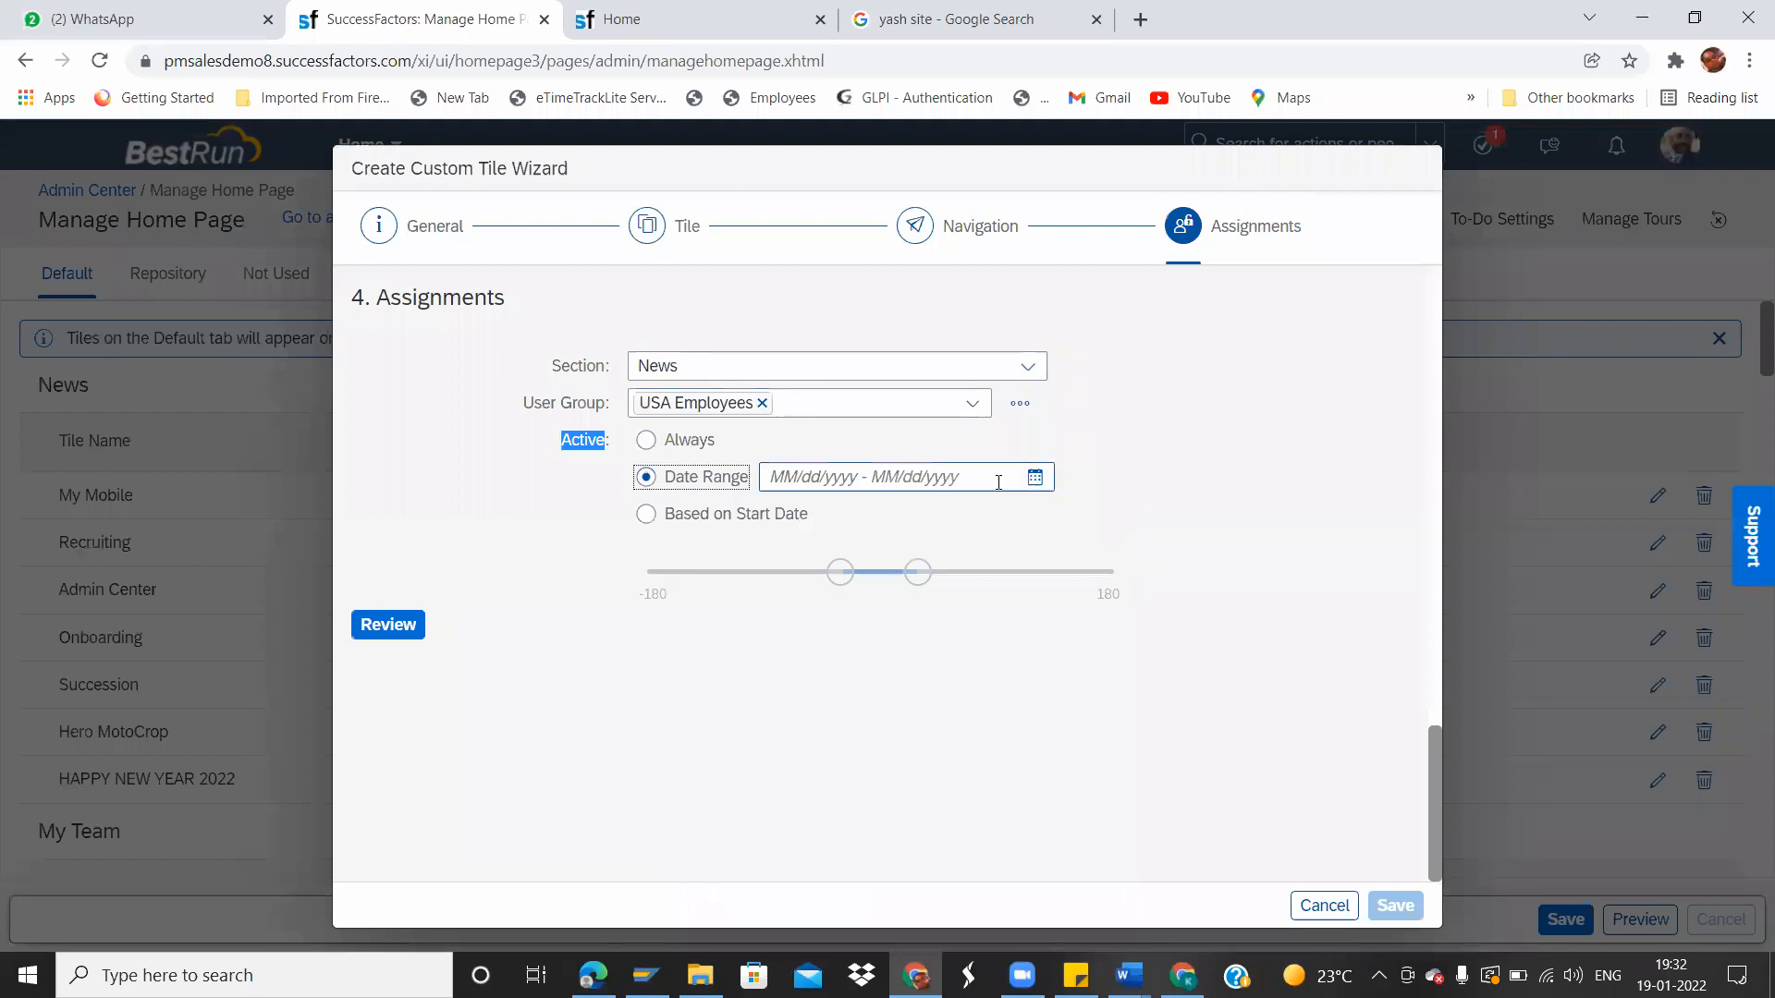
click(1034, 478)
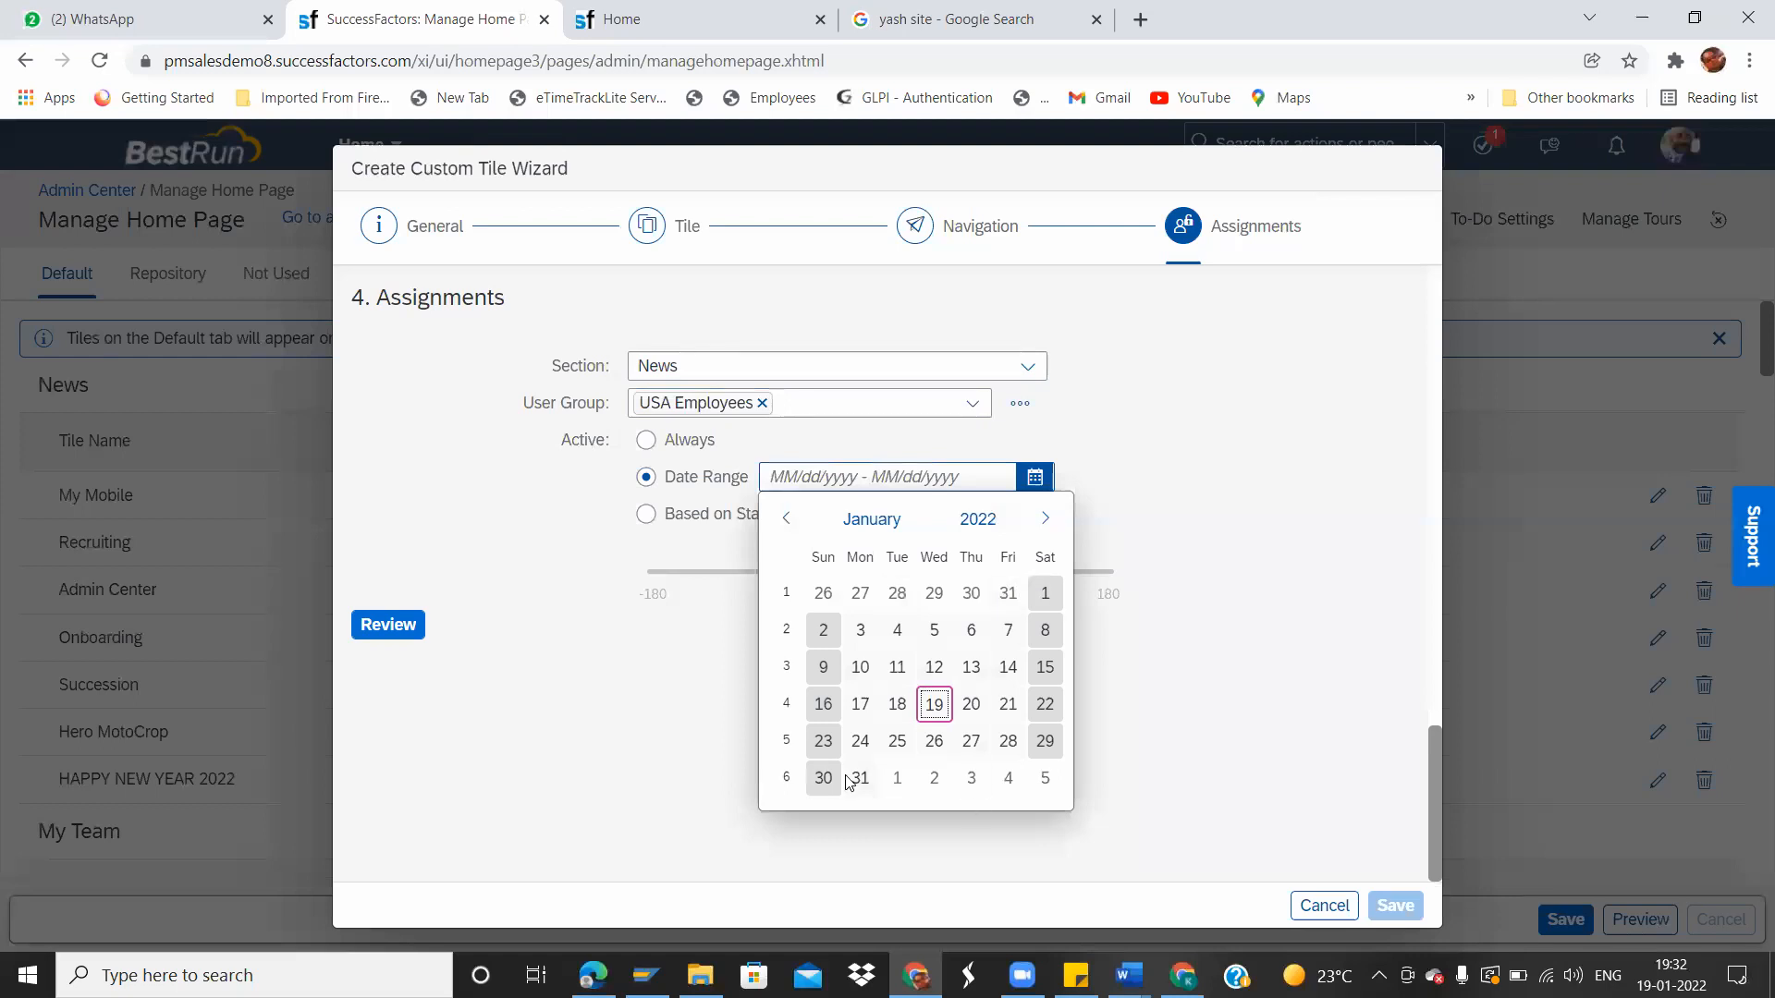
click(1126, 435)
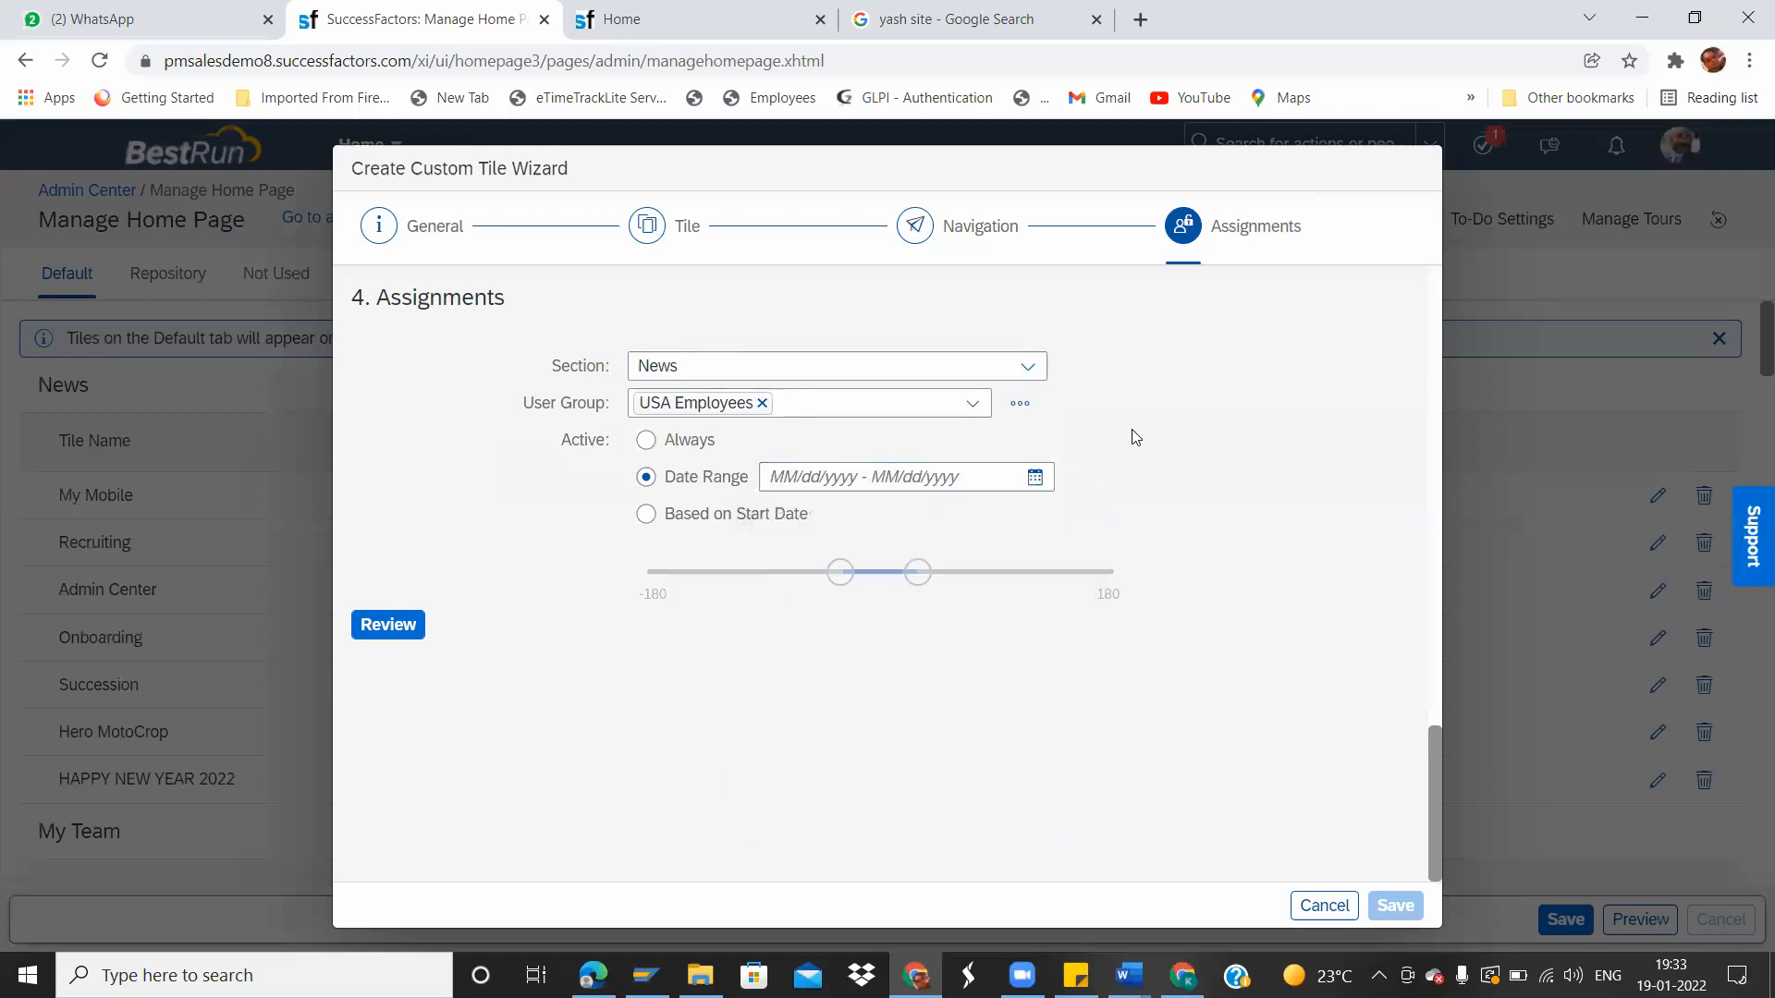
Try making the tile active Based on Start Date, with the range set from -4 to 60.
click(646, 514)
click(849, 577)
drag(850, 577, 877, 586)
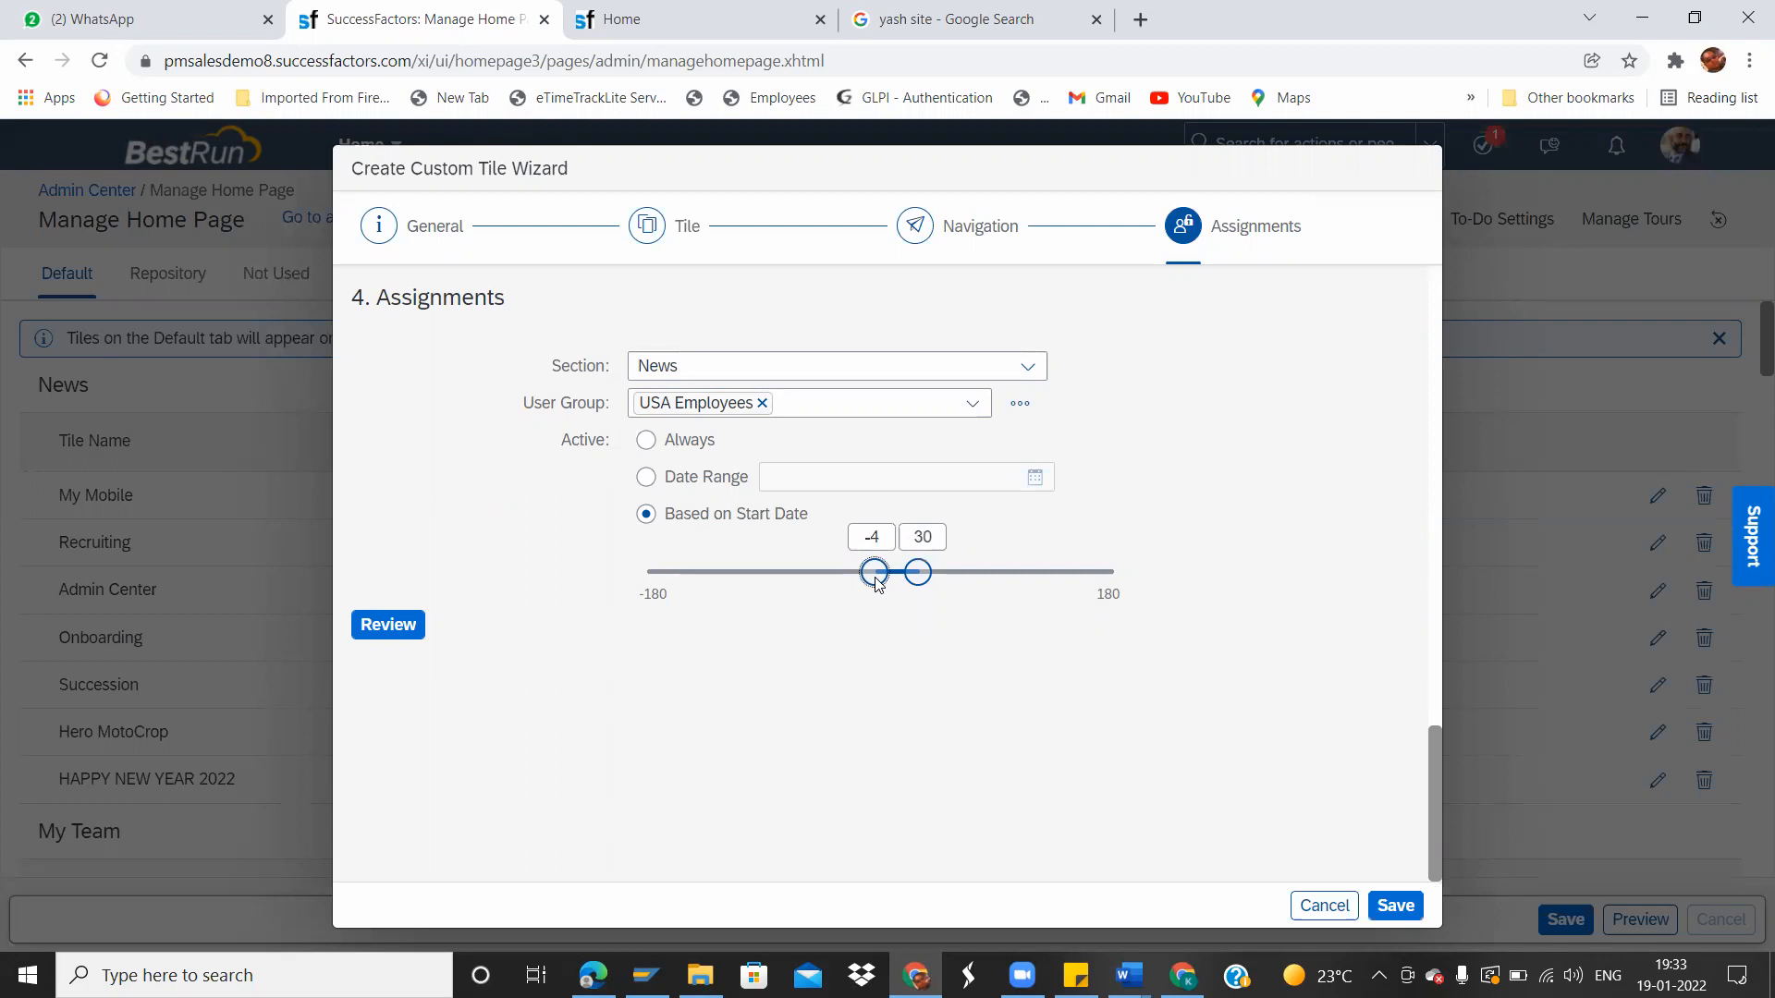
drag(918, 574, 961, 586)
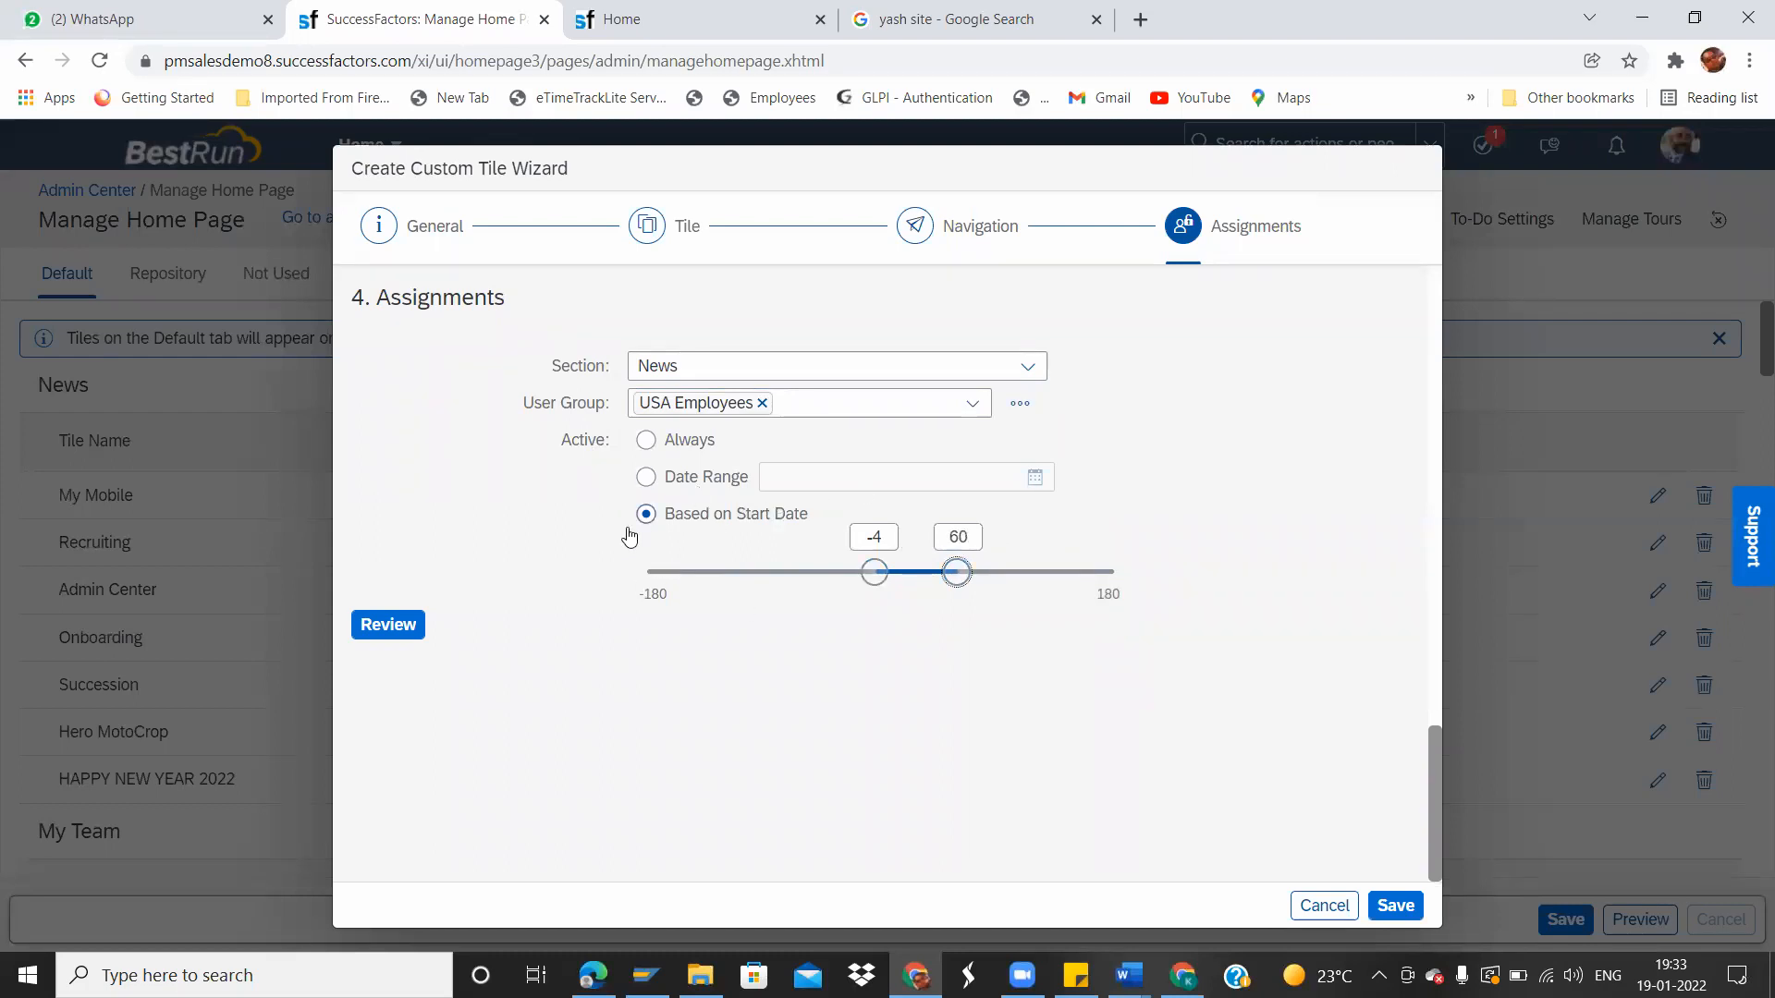
Set the tile to be always active, finish the wizard, and save the home page configuration.
click(647, 441)
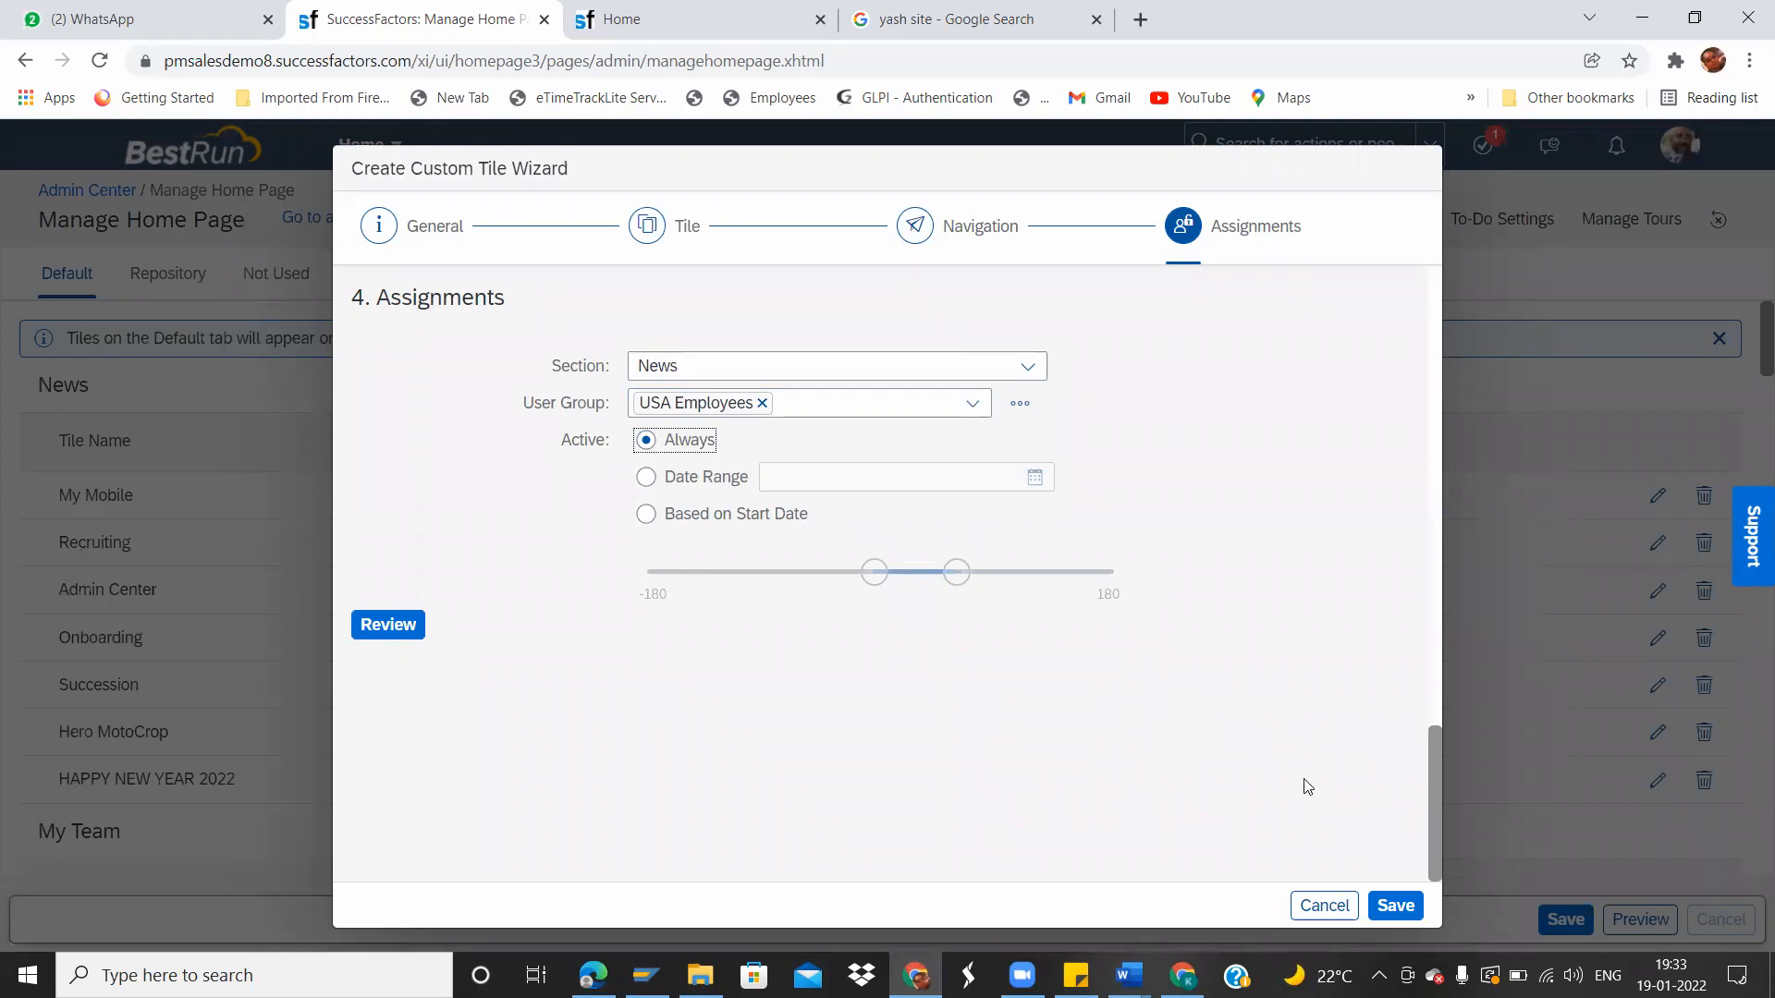
click(383, 632)
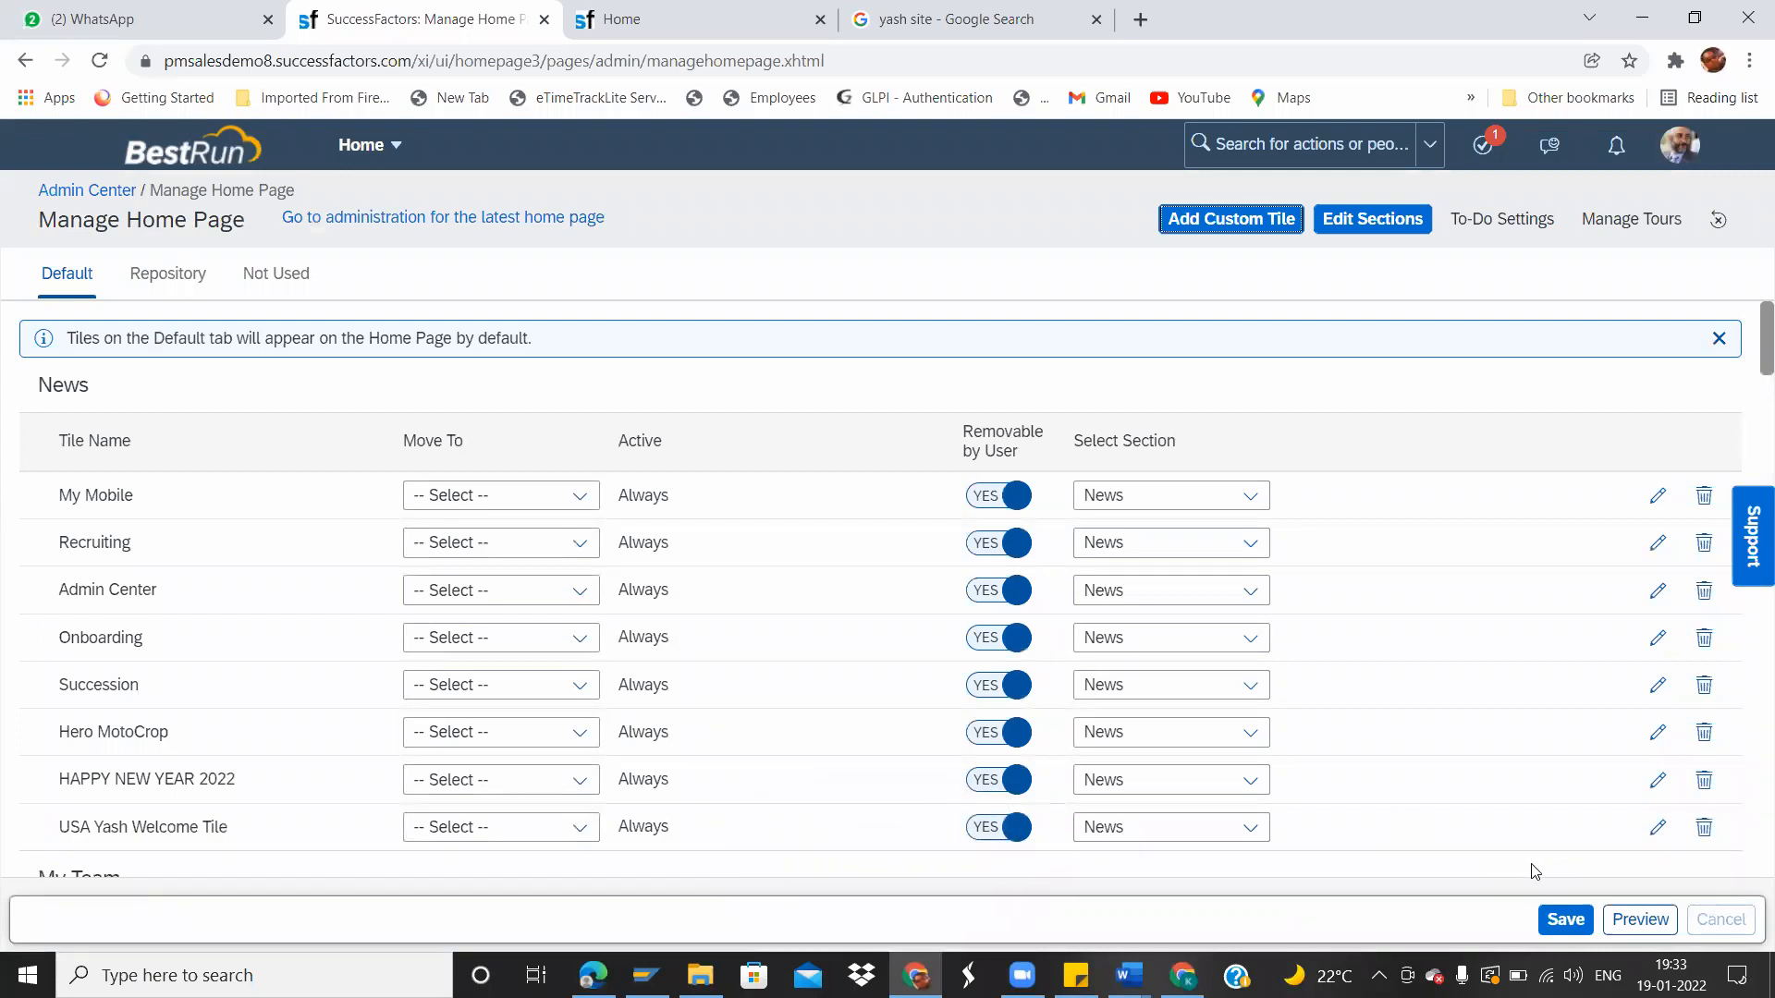
click(1564, 921)
drag(53, 829, 239, 829)
Open the signed-in user's employee file from the other SuccessFactors session and check the location in the profile header.
click(683, 23)
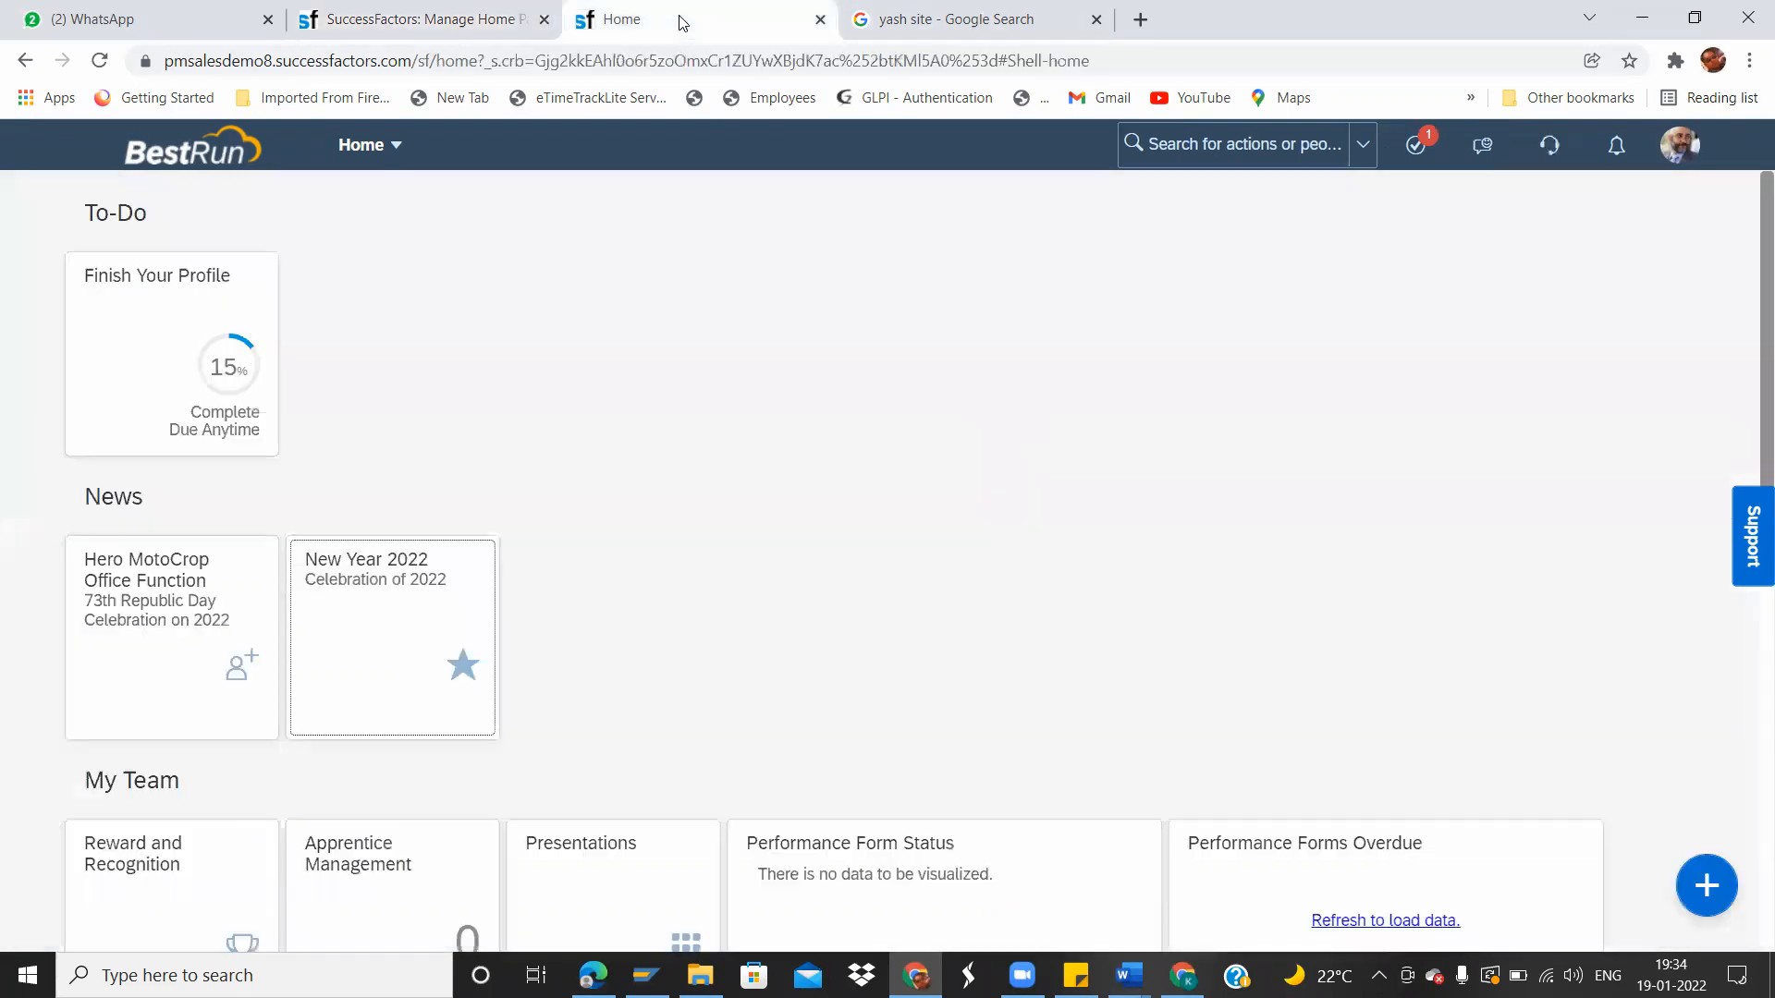
click(362, 145)
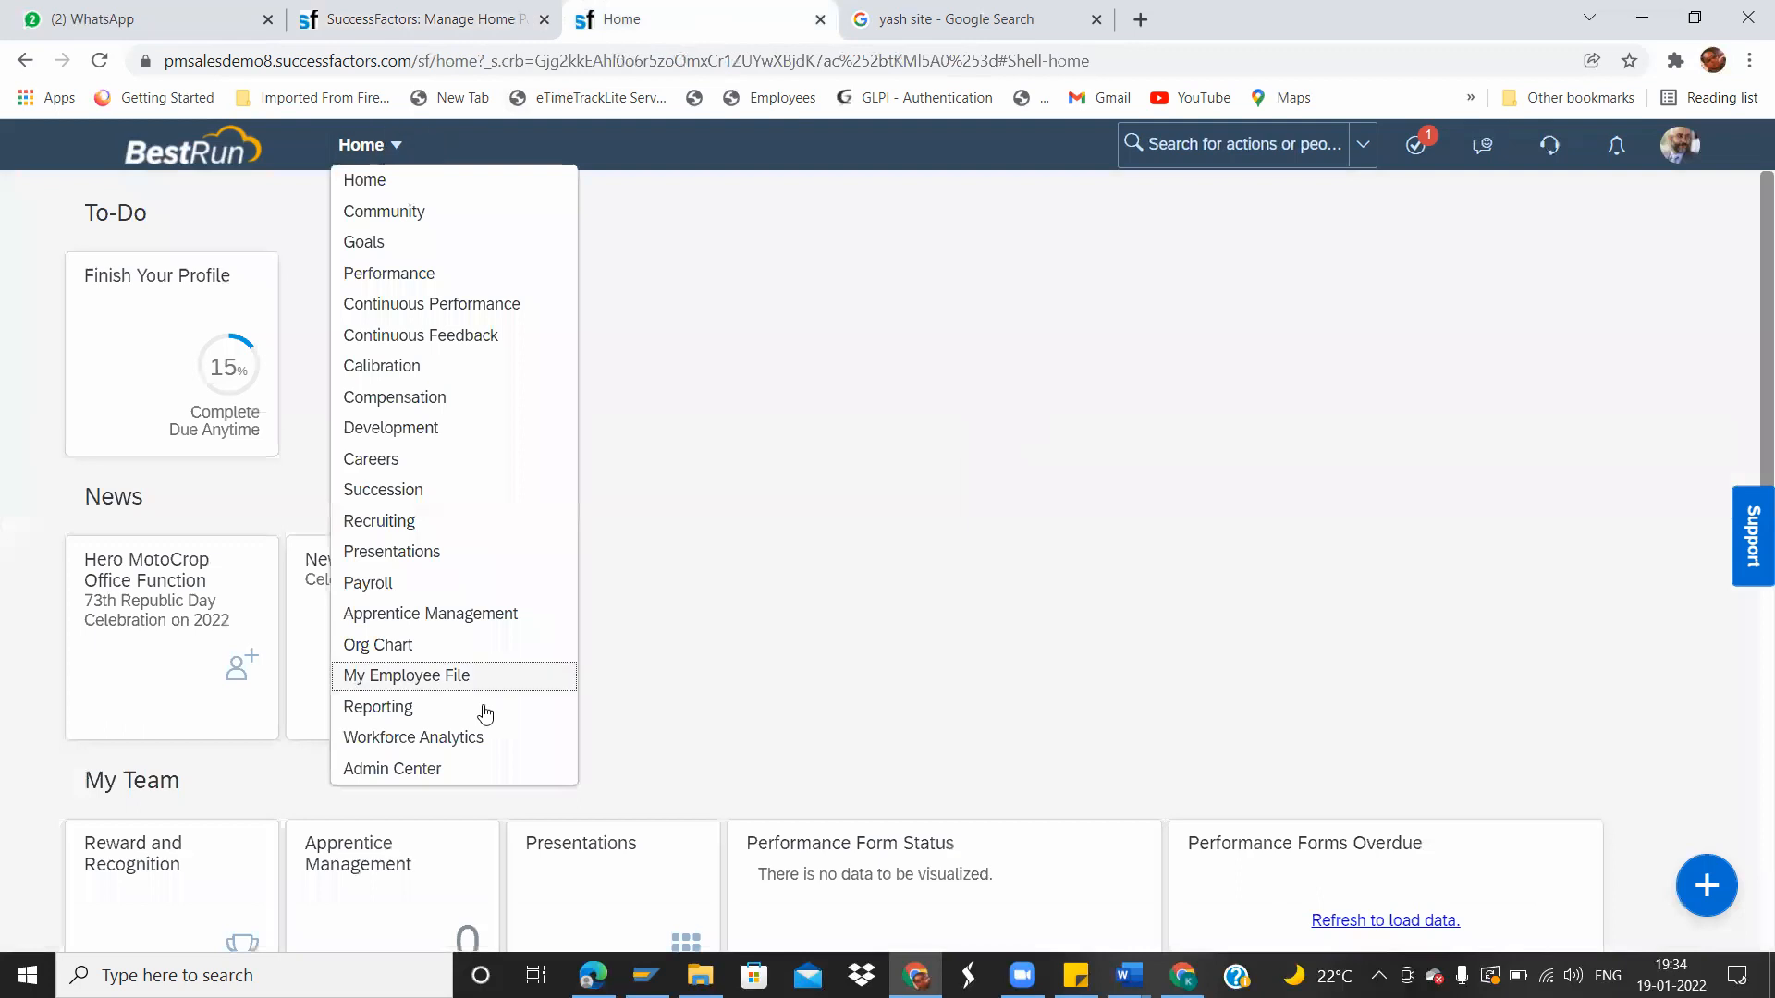
click(433, 765)
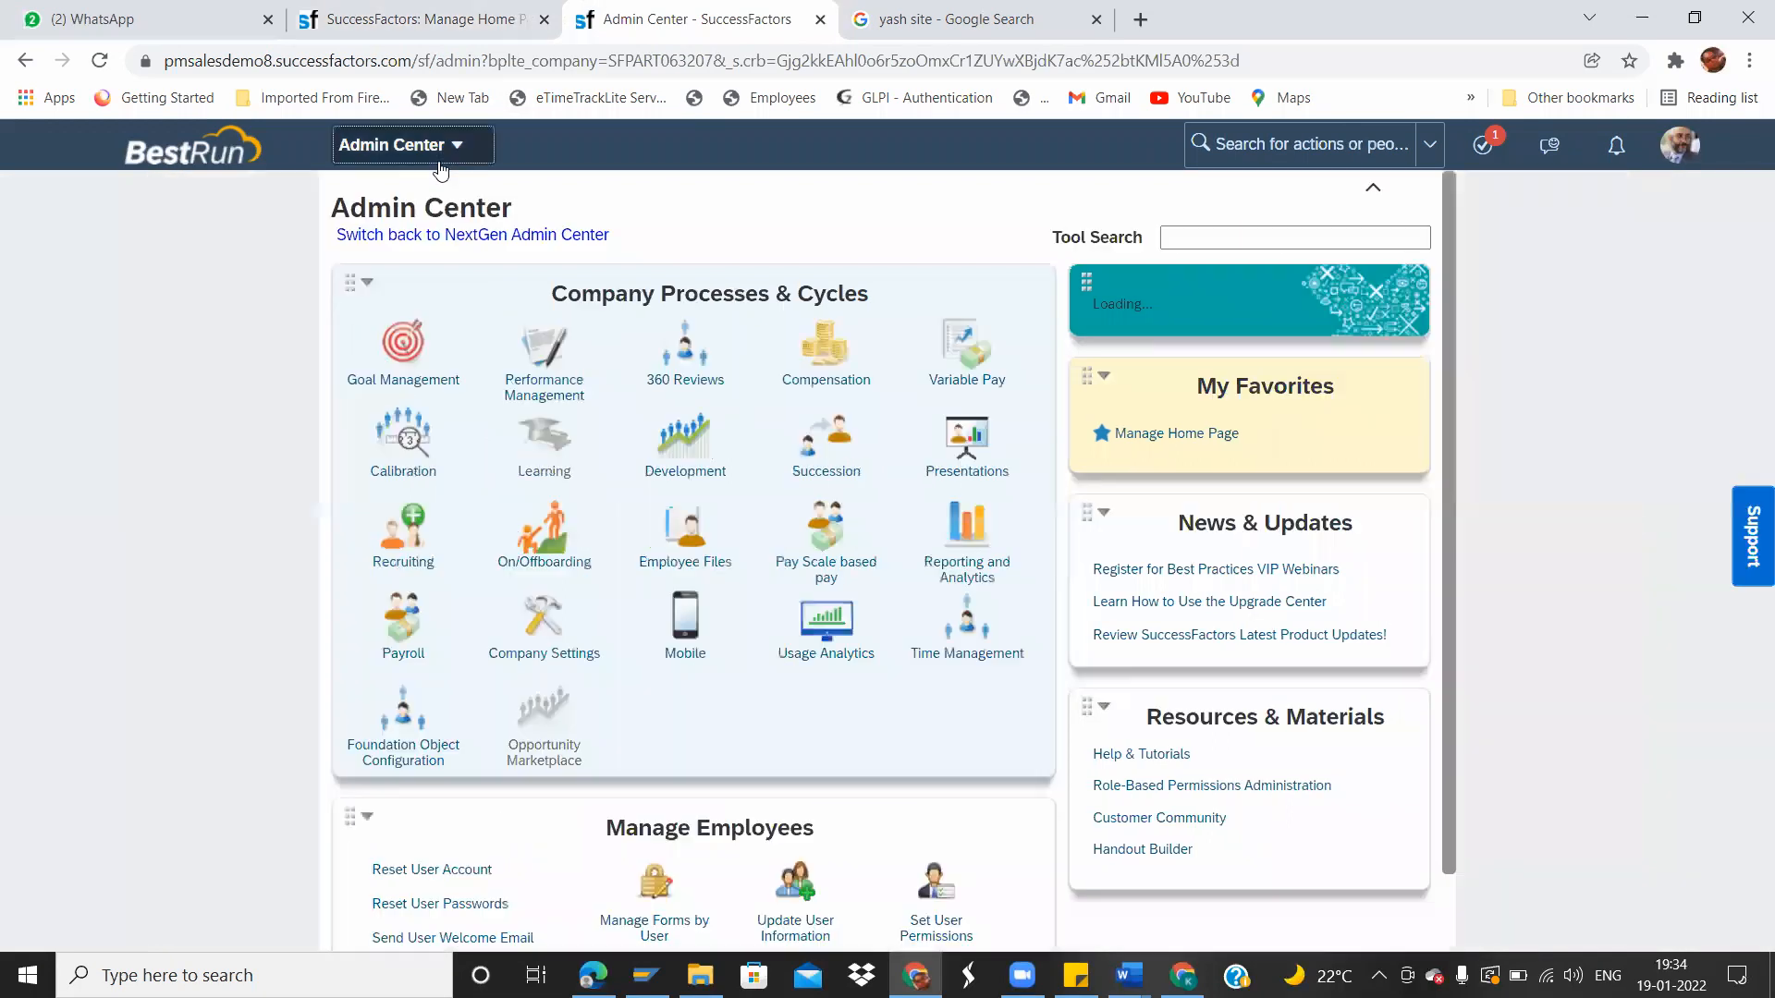
click(392, 145)
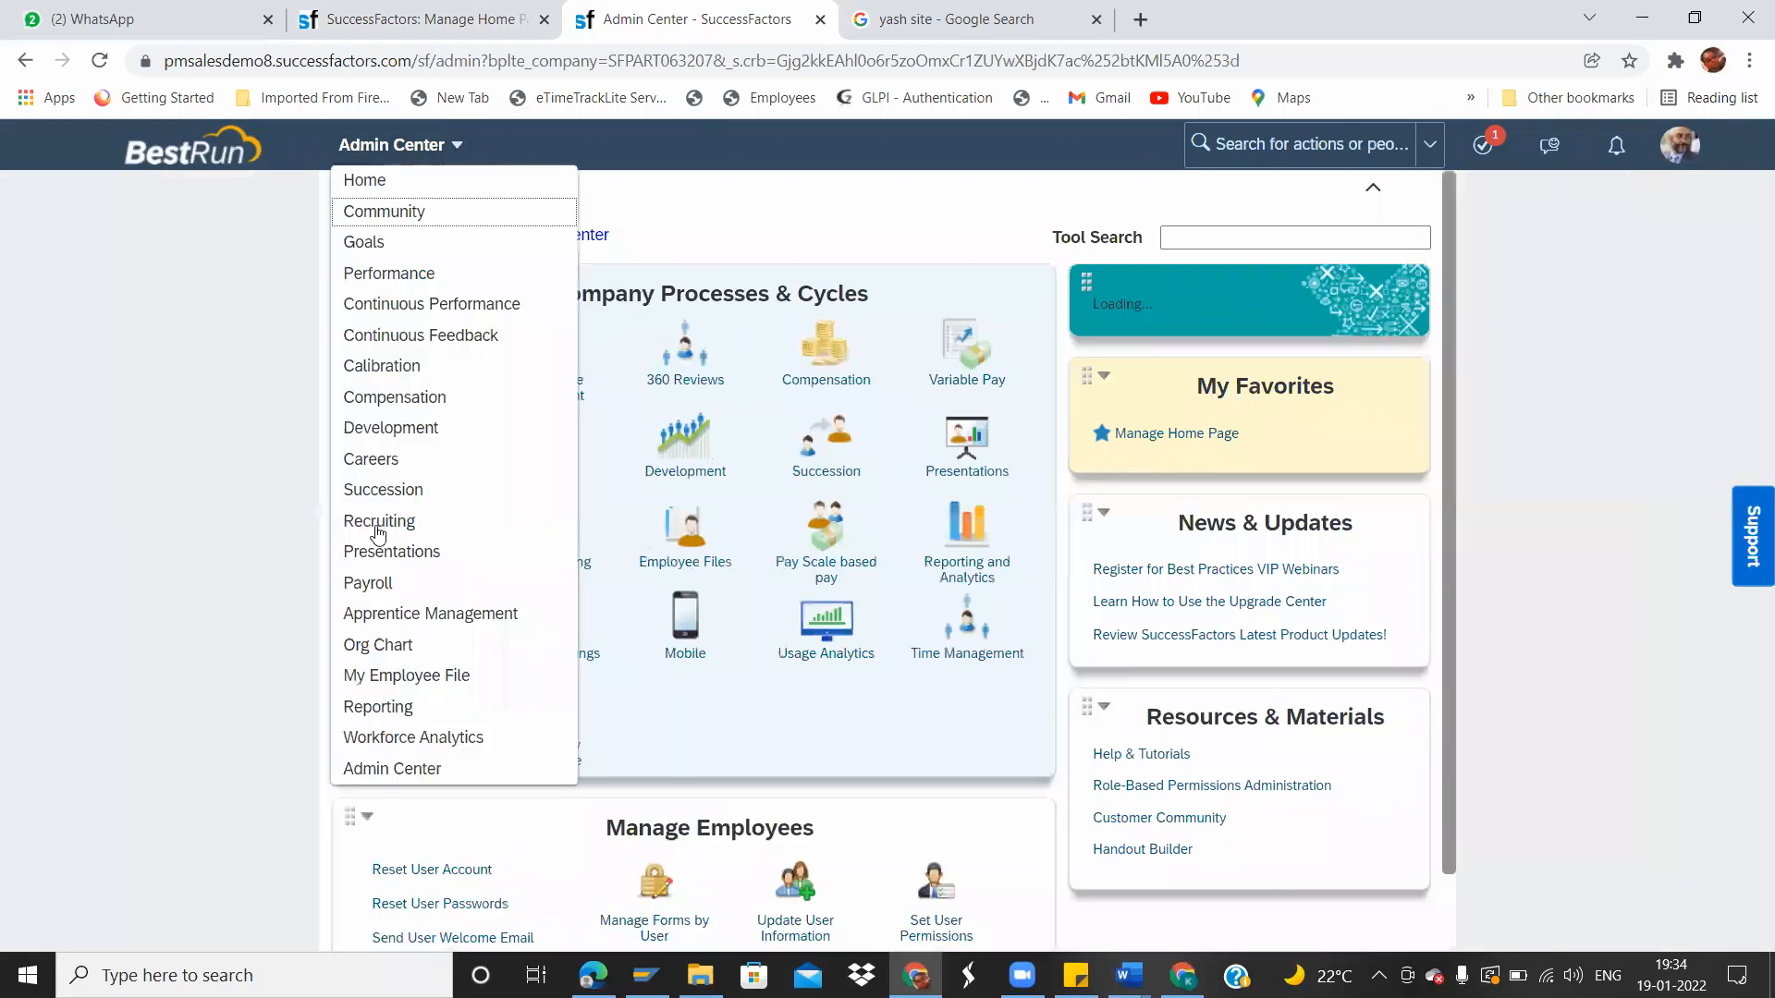
click(396, 676)
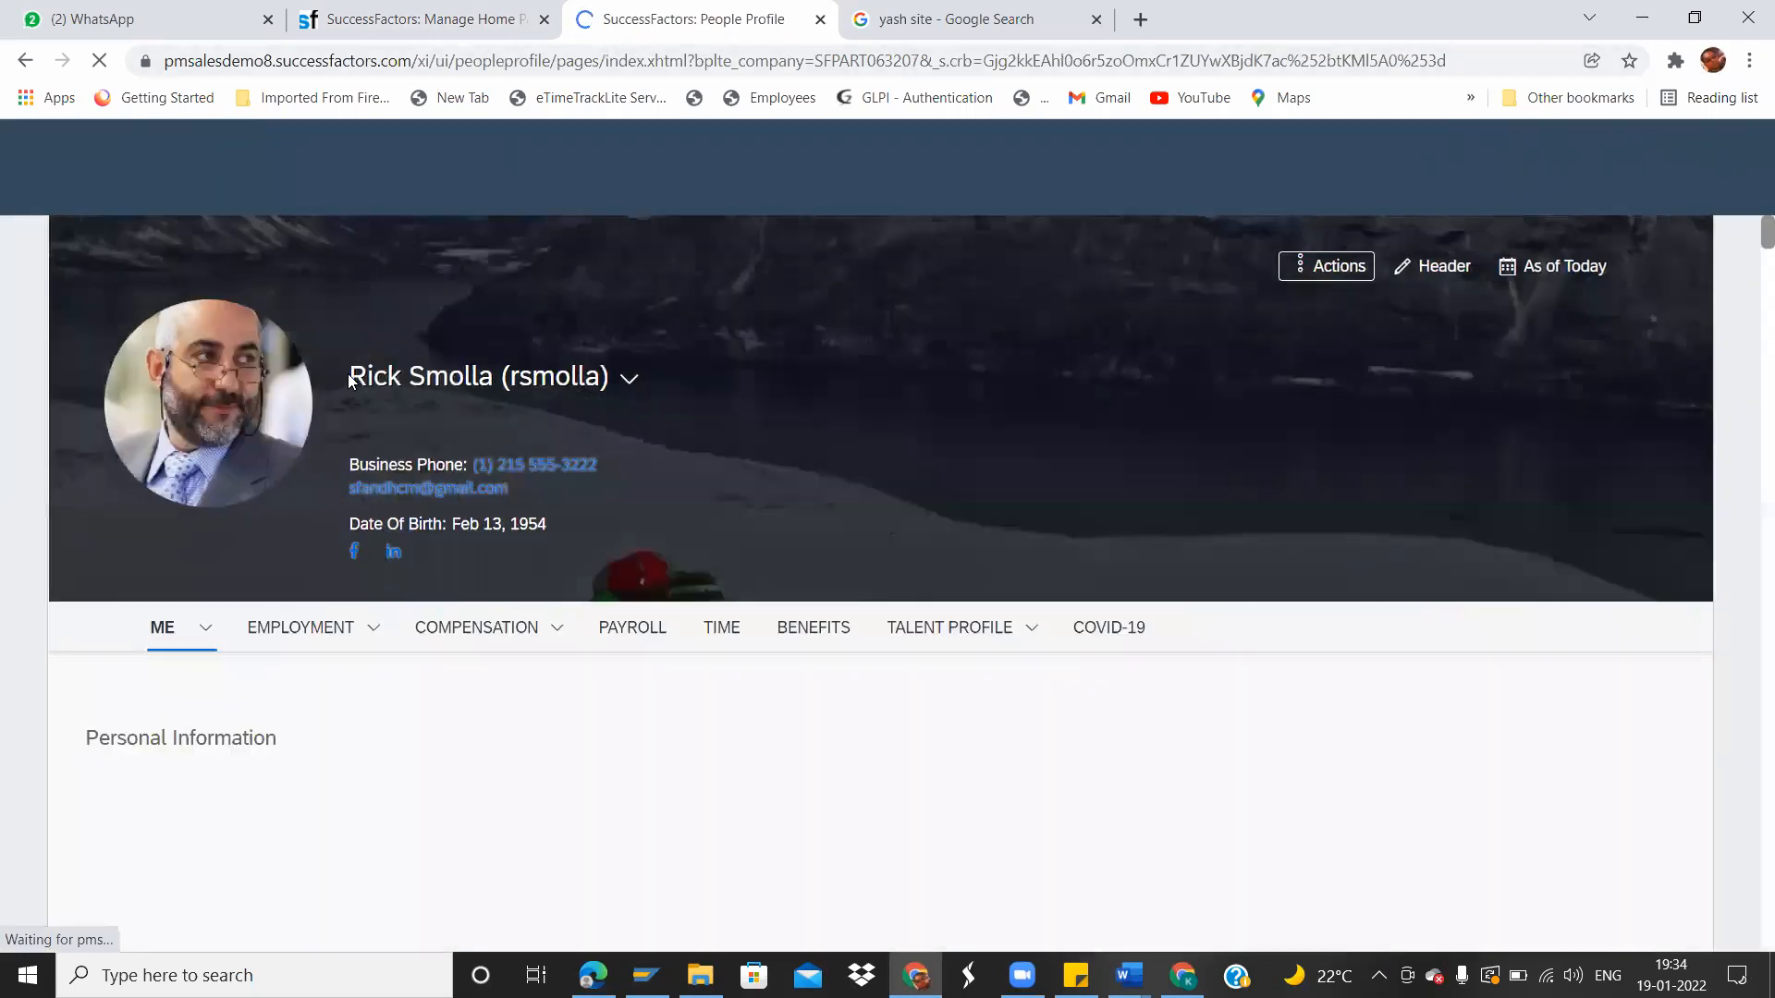
drag(350, 376, 644, 363)
click(485, 335)
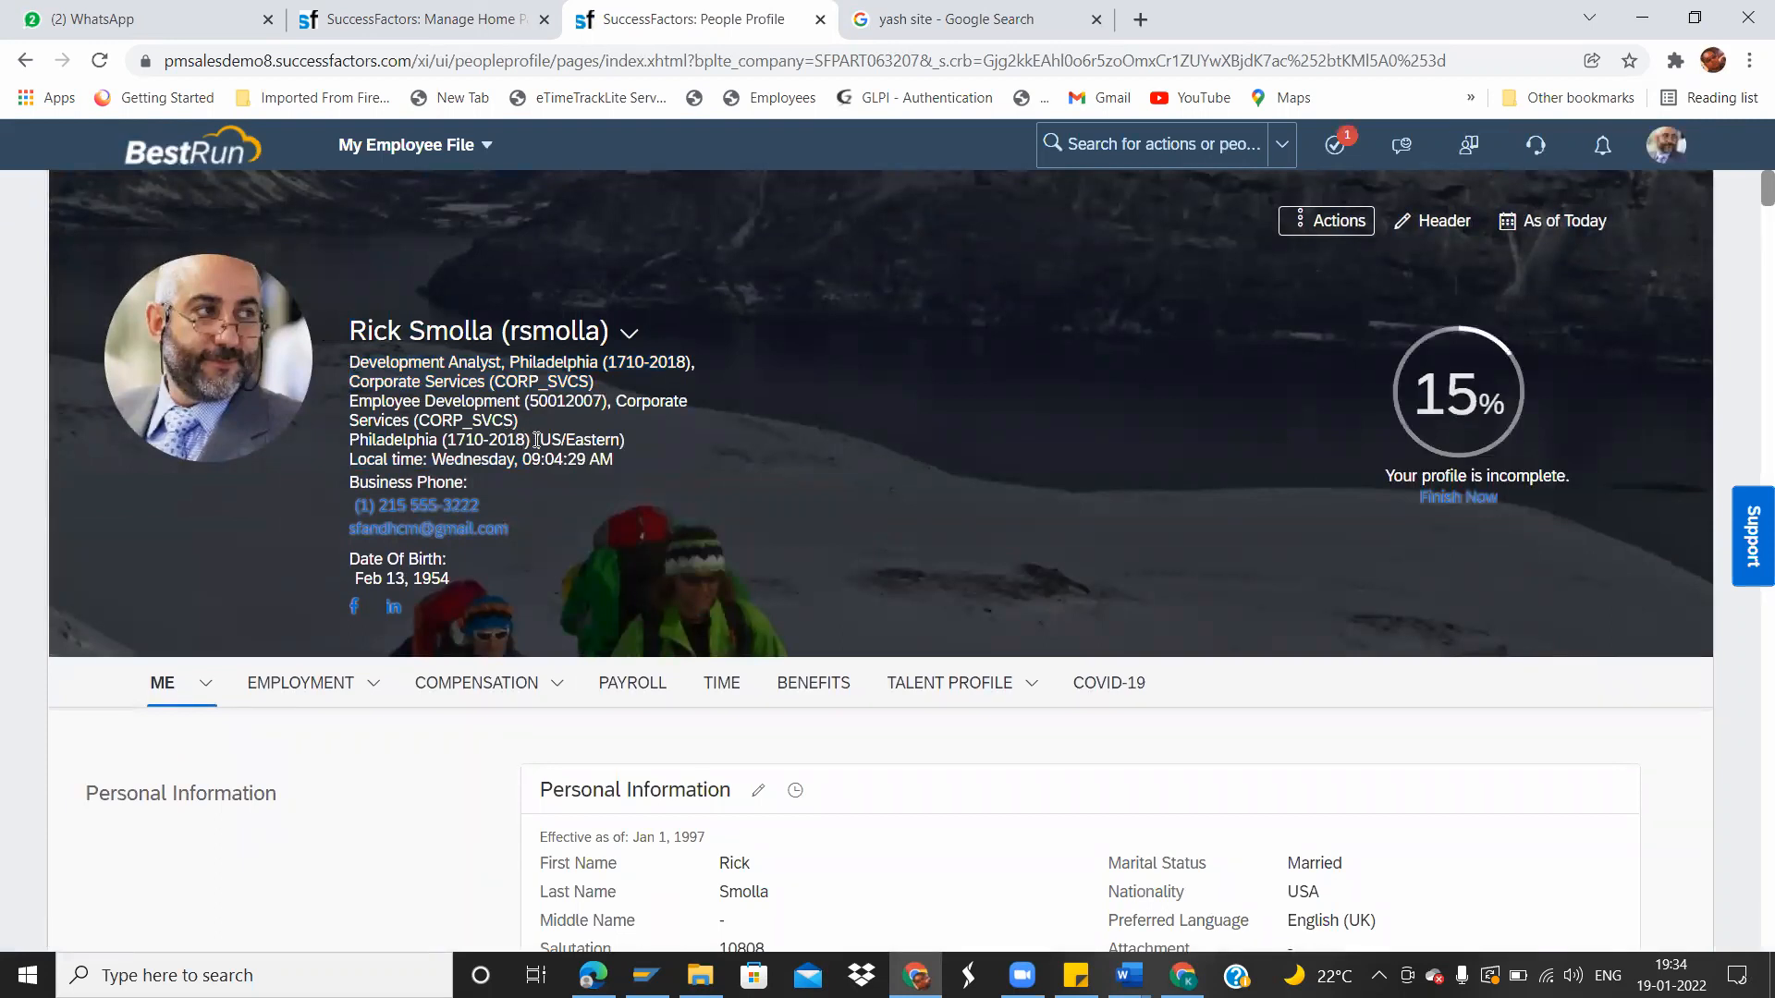
drag(534, 441, 625, 440)
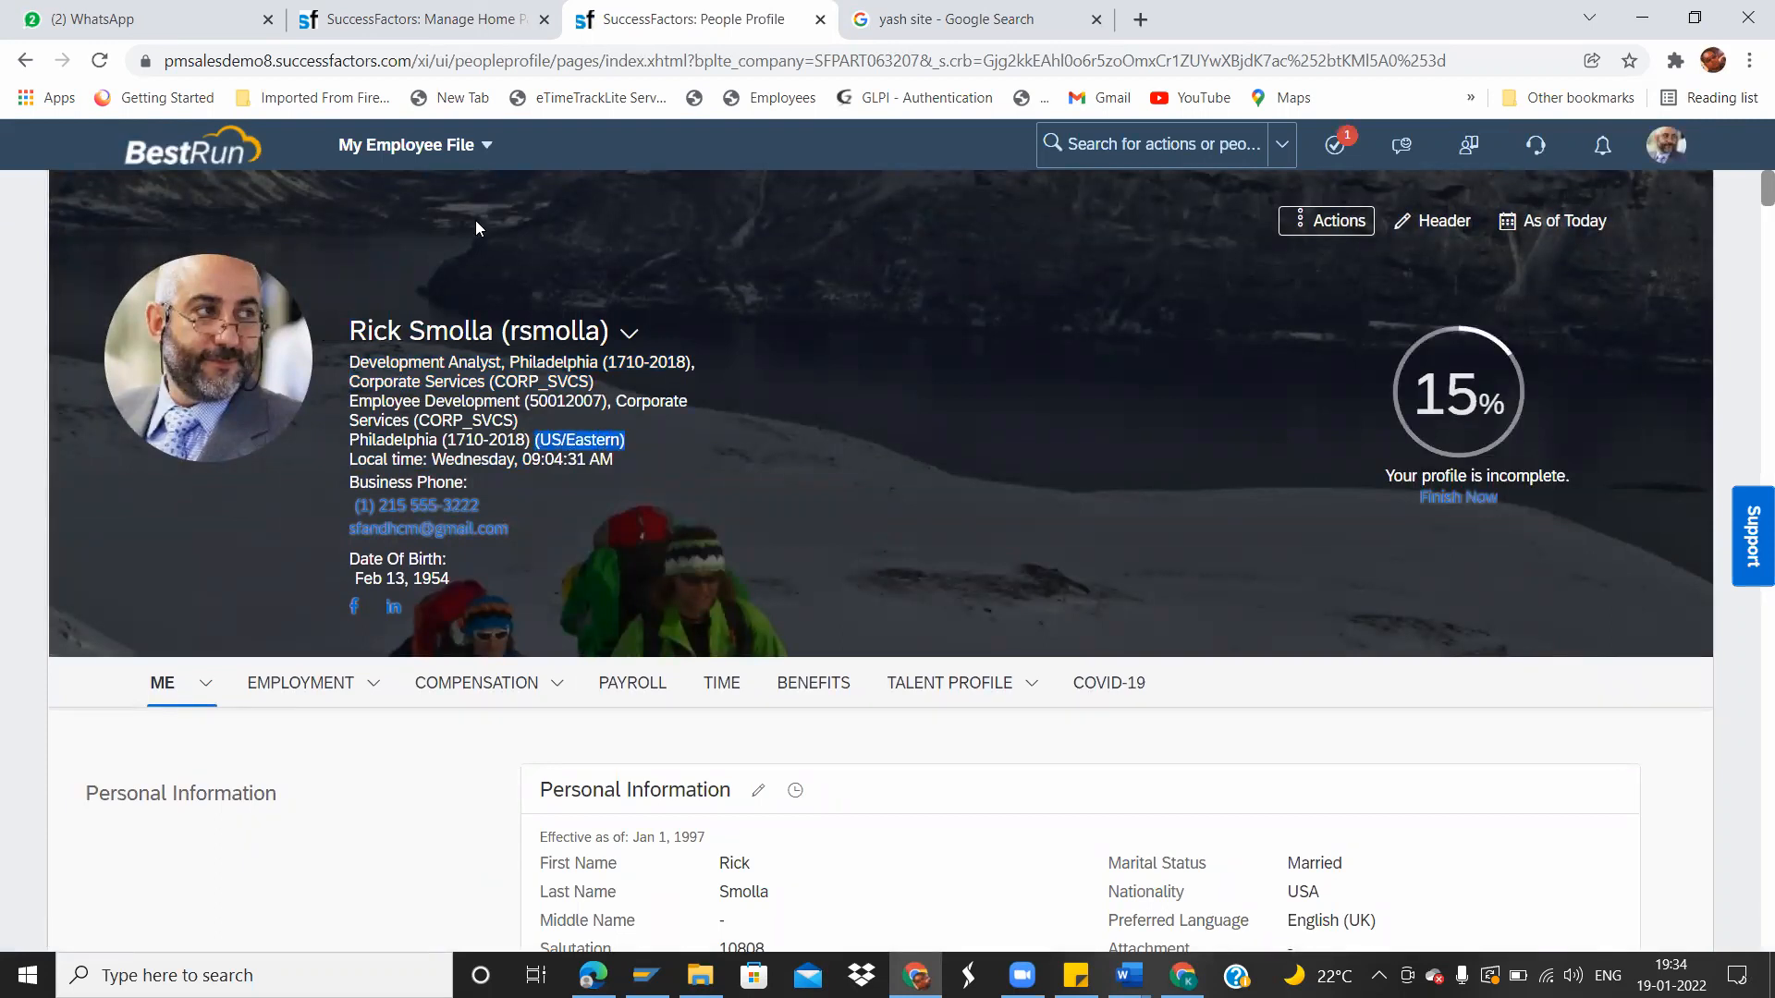
Return from the employee file to the home page so that its tiles reload.
click(414, 145)
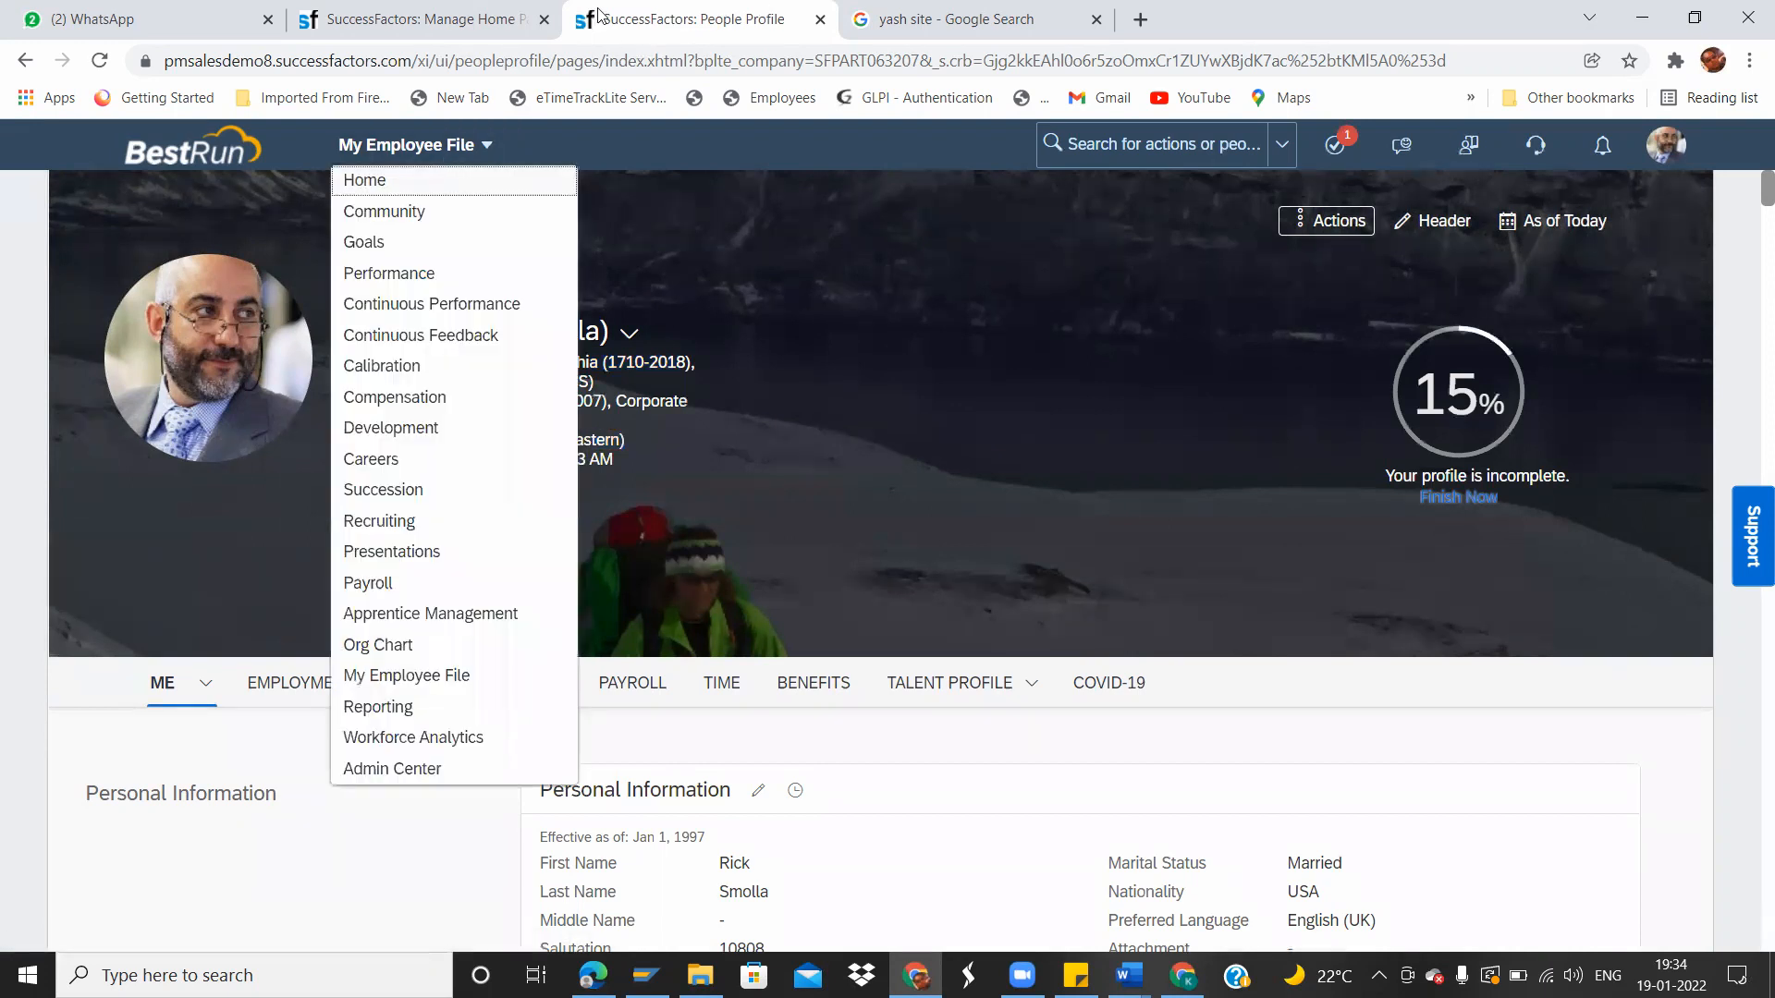
click(453, 13)
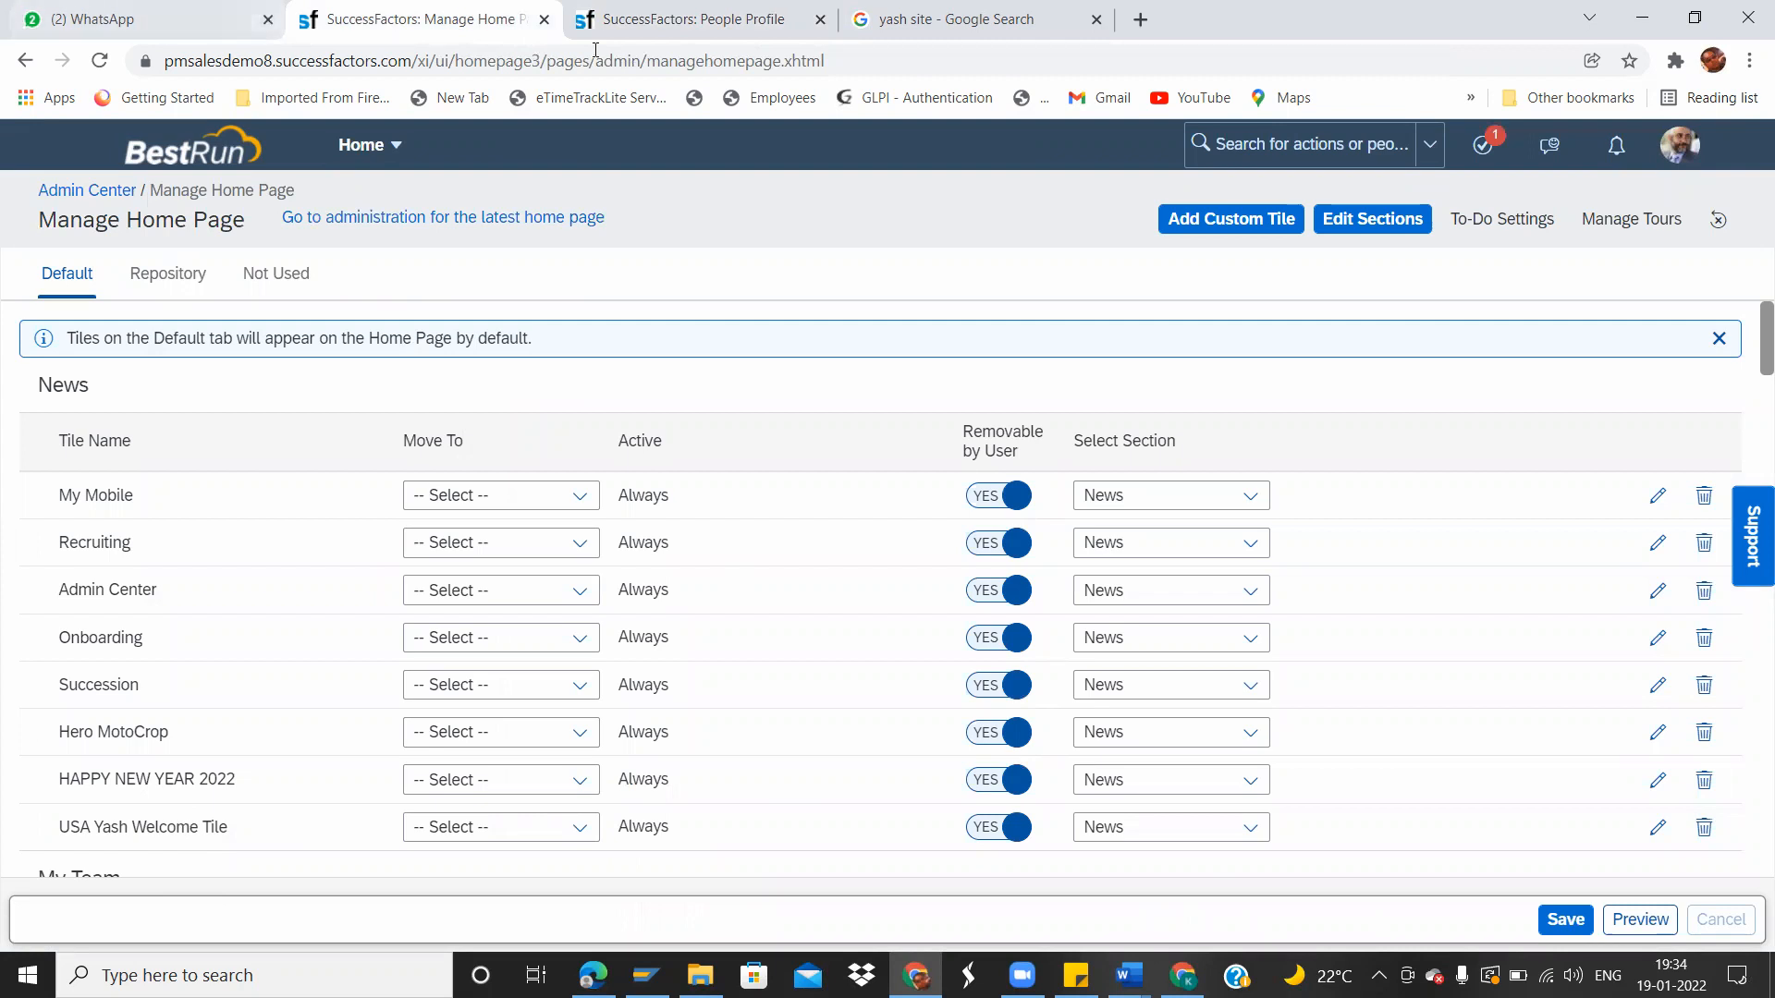
click(679, 21)
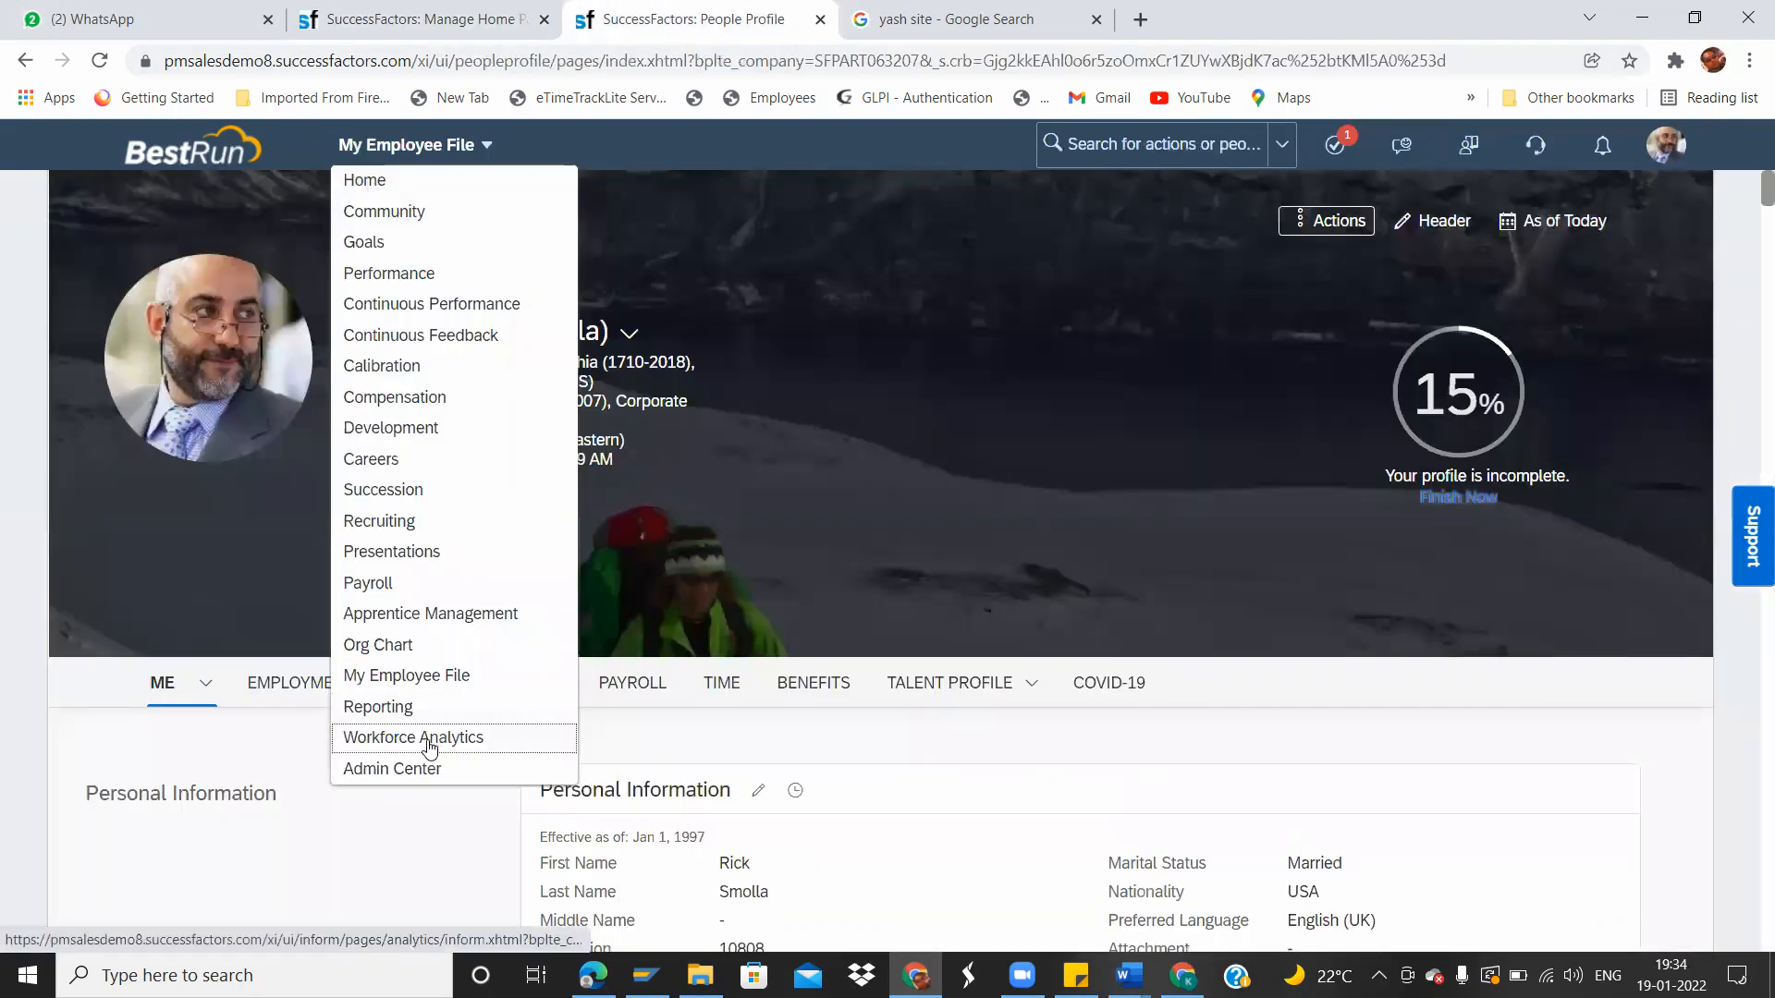
click(376, 180)
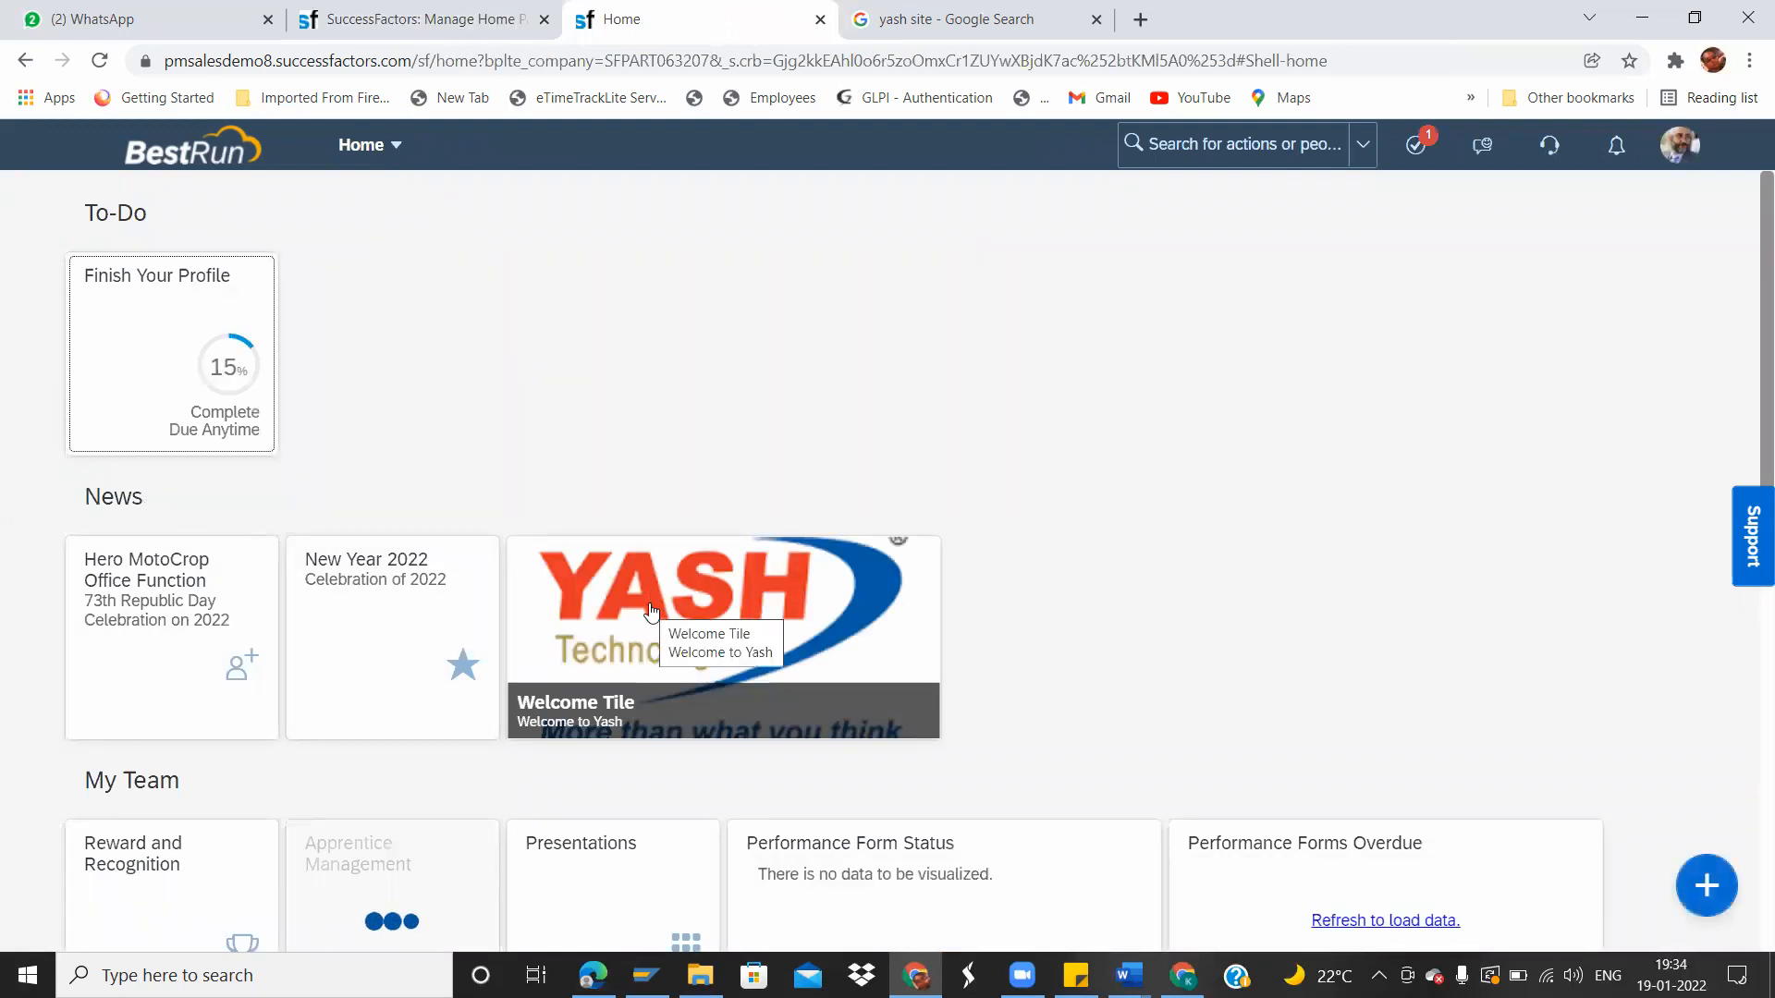
click(650, 610)
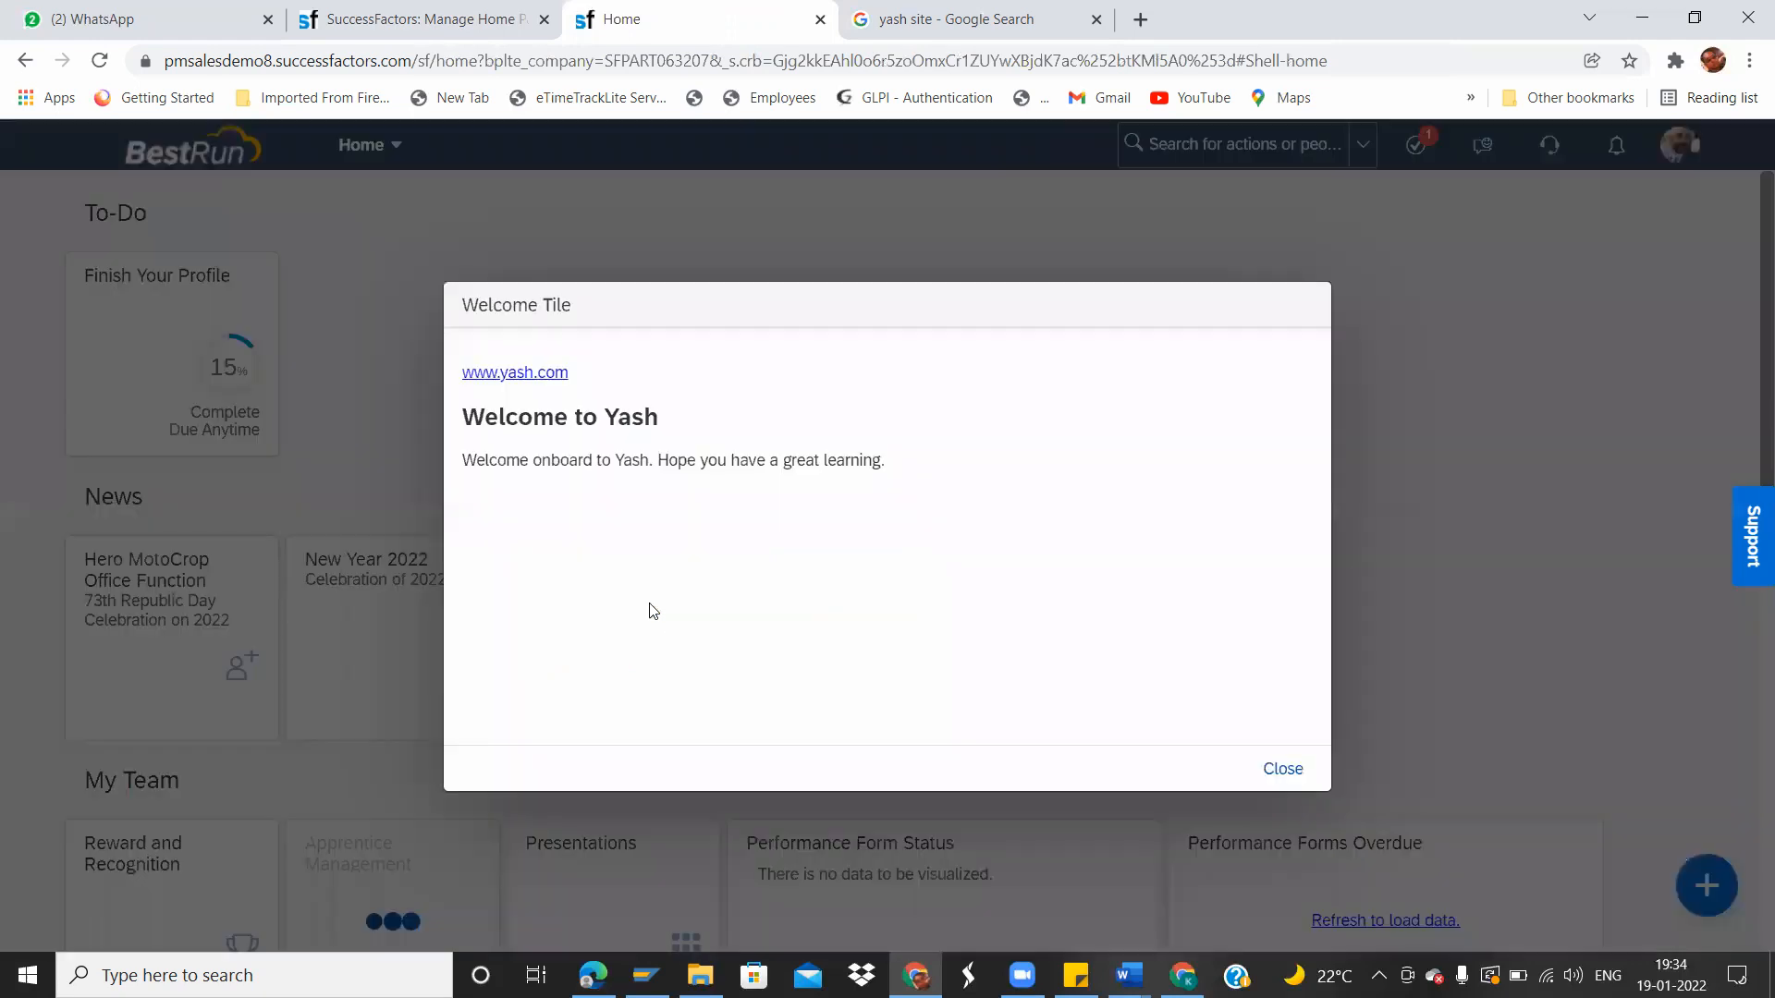
drag(468, 410, 678, 418)
drag(465, 459, 903, 479)
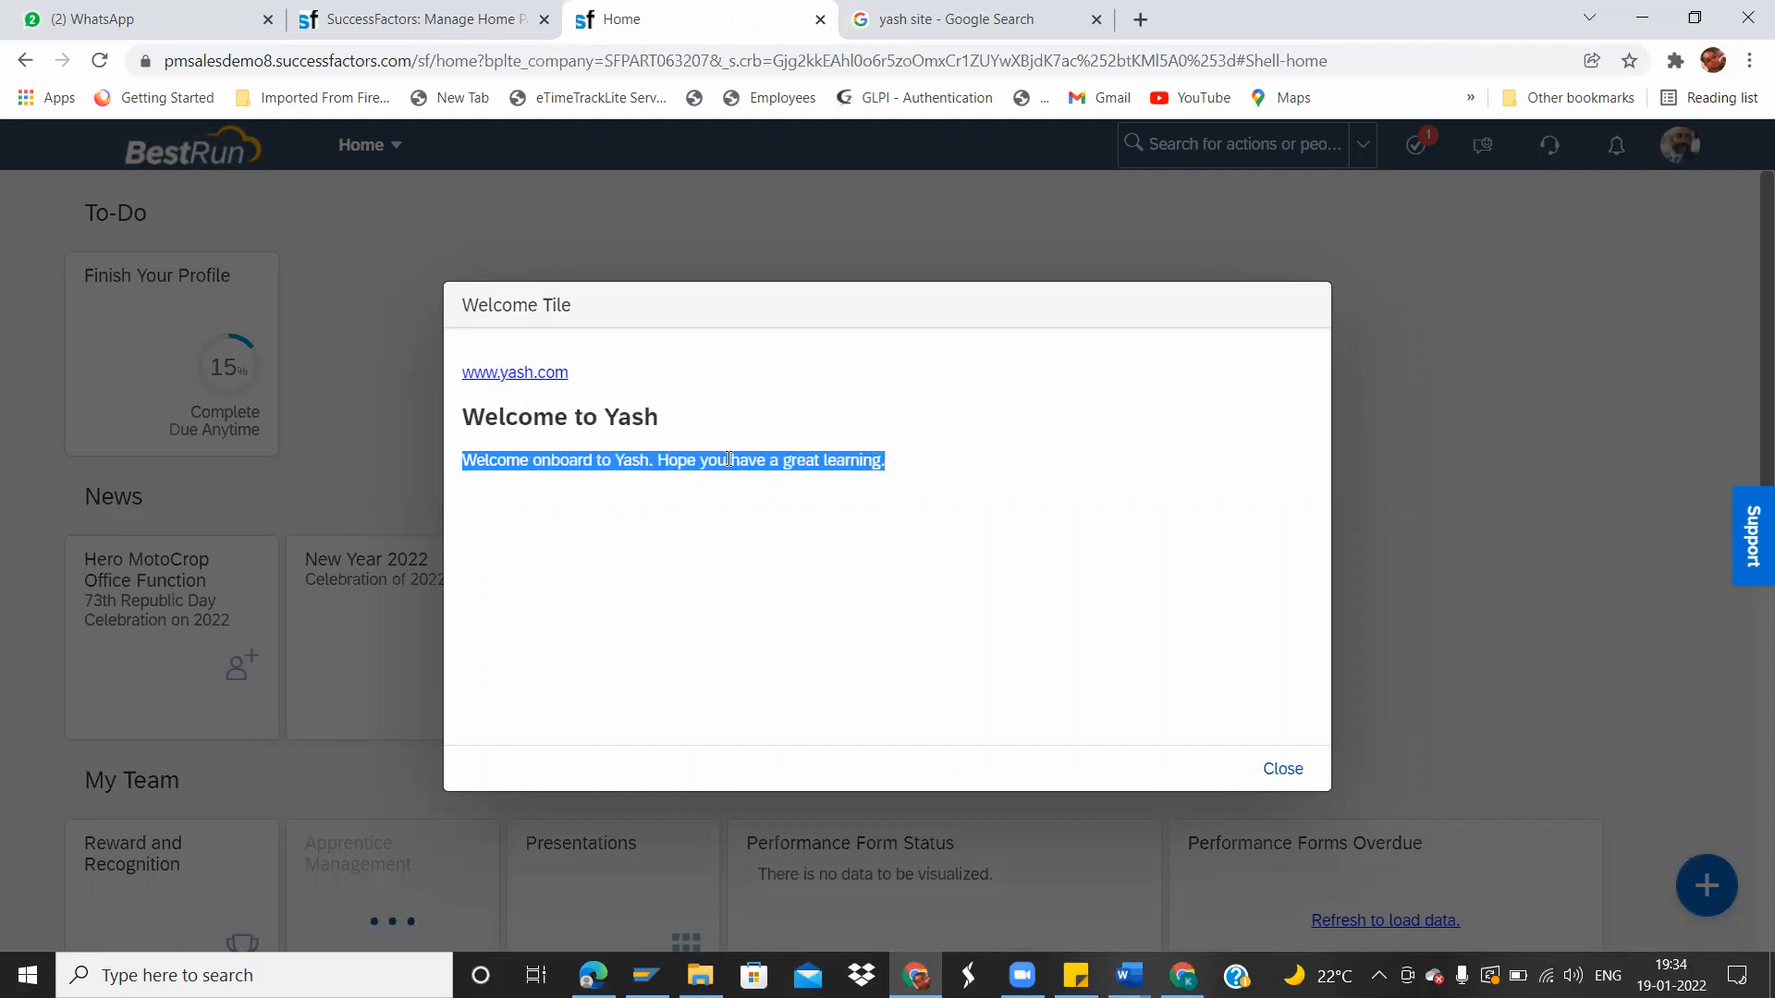
click(539, 377)
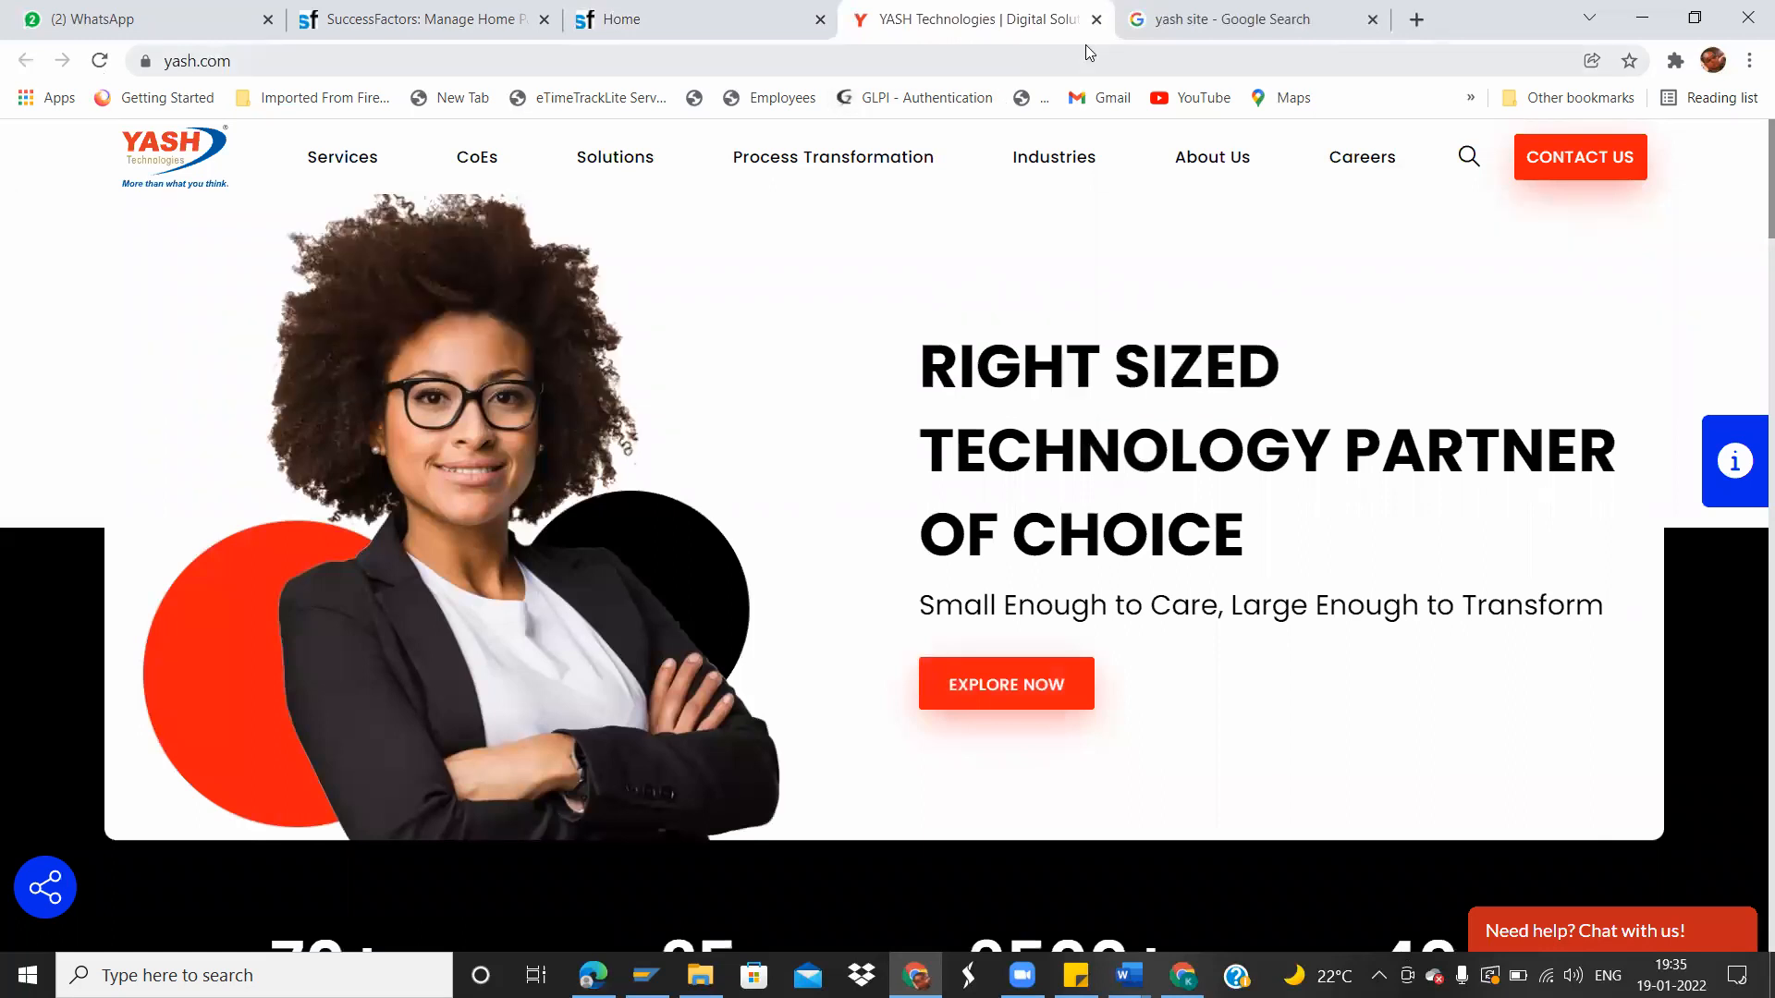
click(1096, 21)
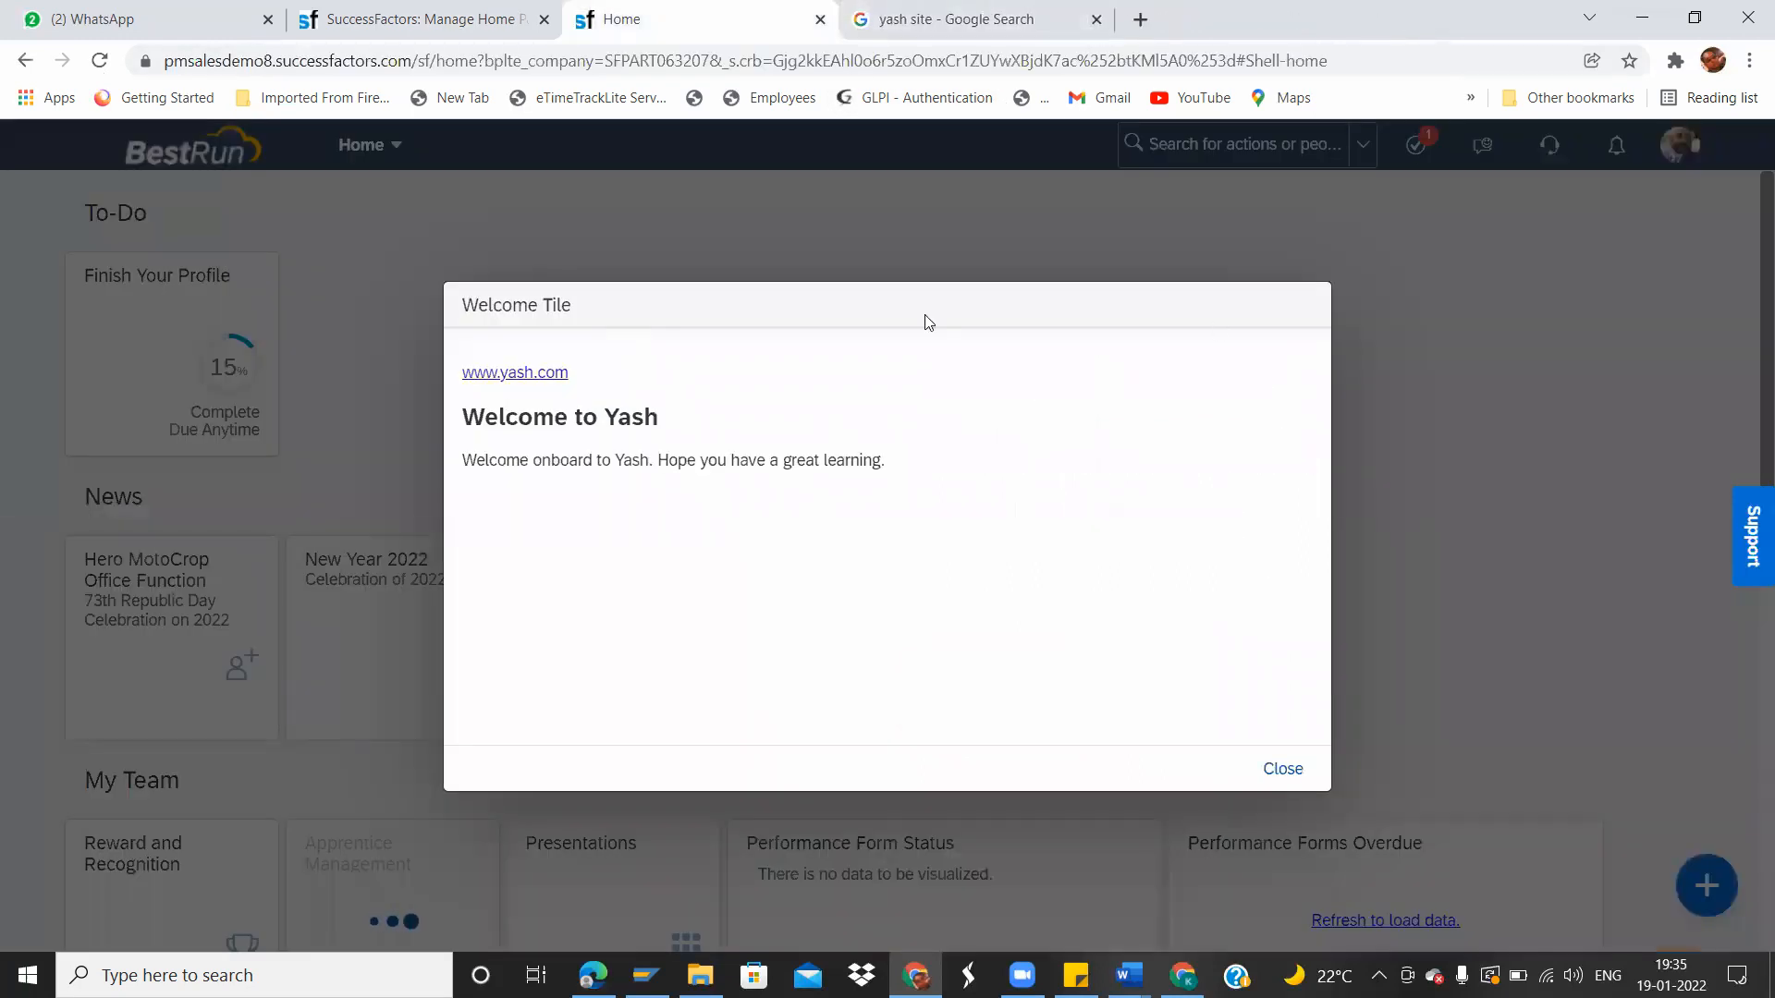
click(1282, 768)
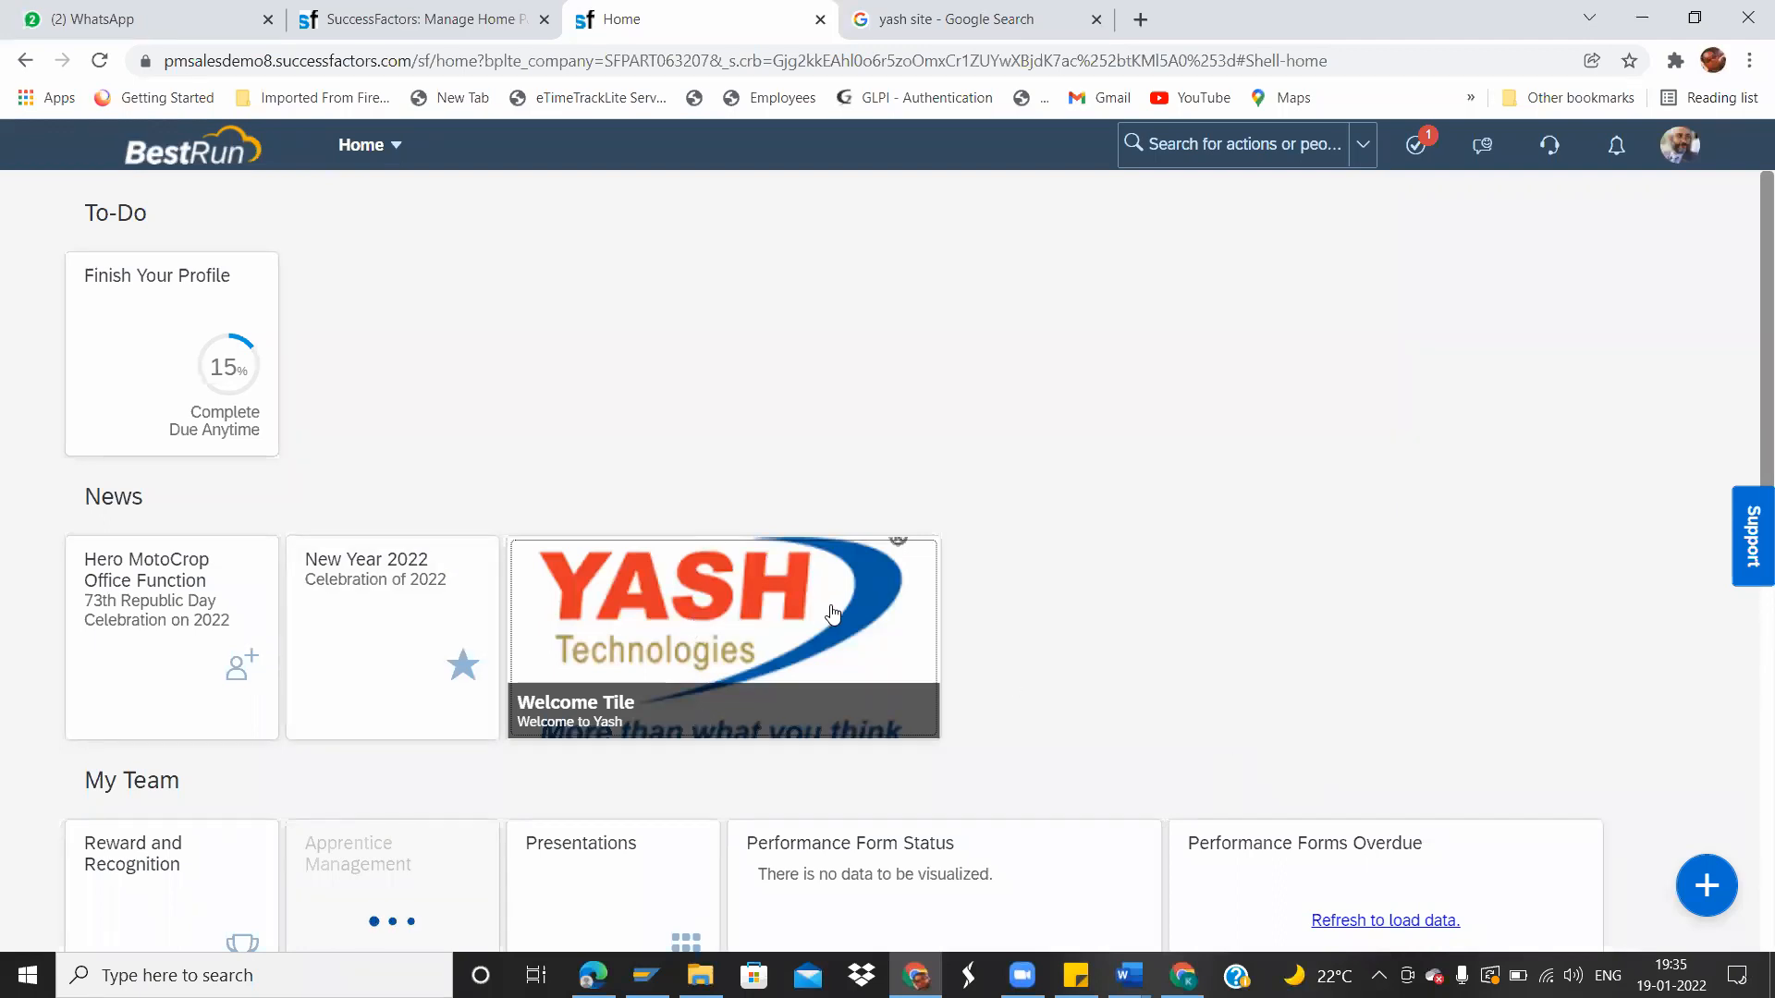
Examine the heading inside the New Year 2022 tile in News and close the tile.
click(376, 611)
drag(460, 380, 775, 396)
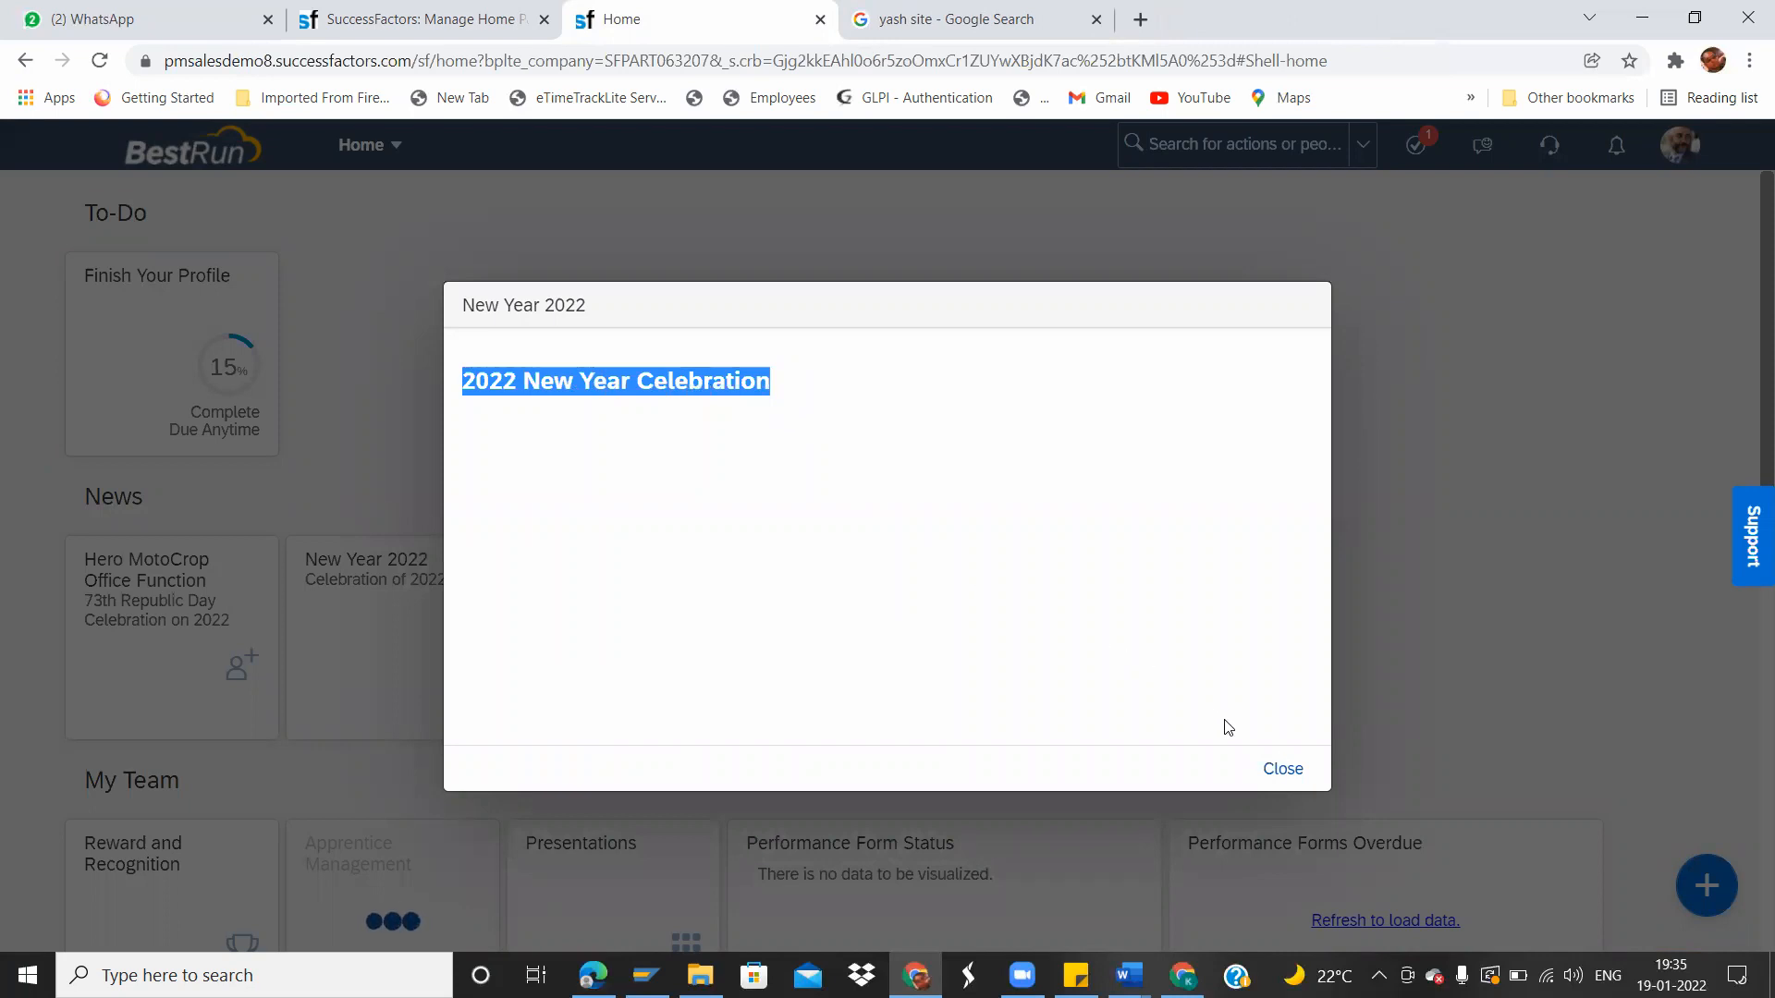
click(1281, 768)
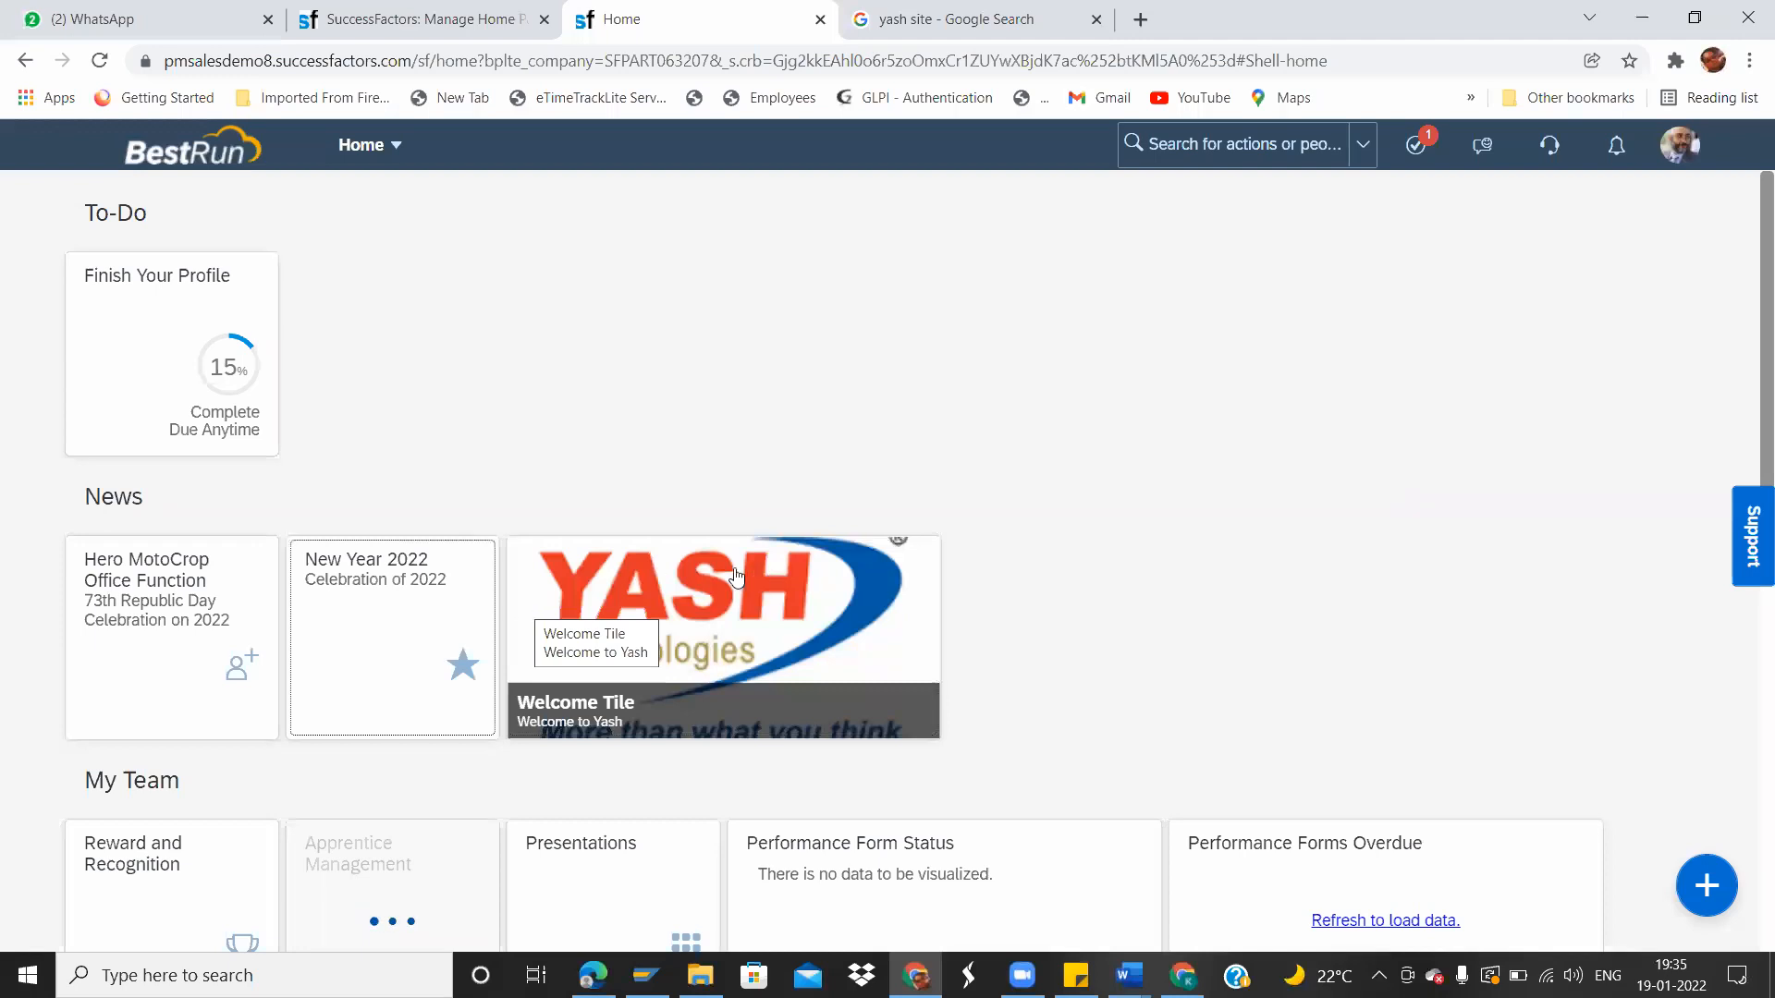
click(388, 593)
drag(475, 381, 770, 388)
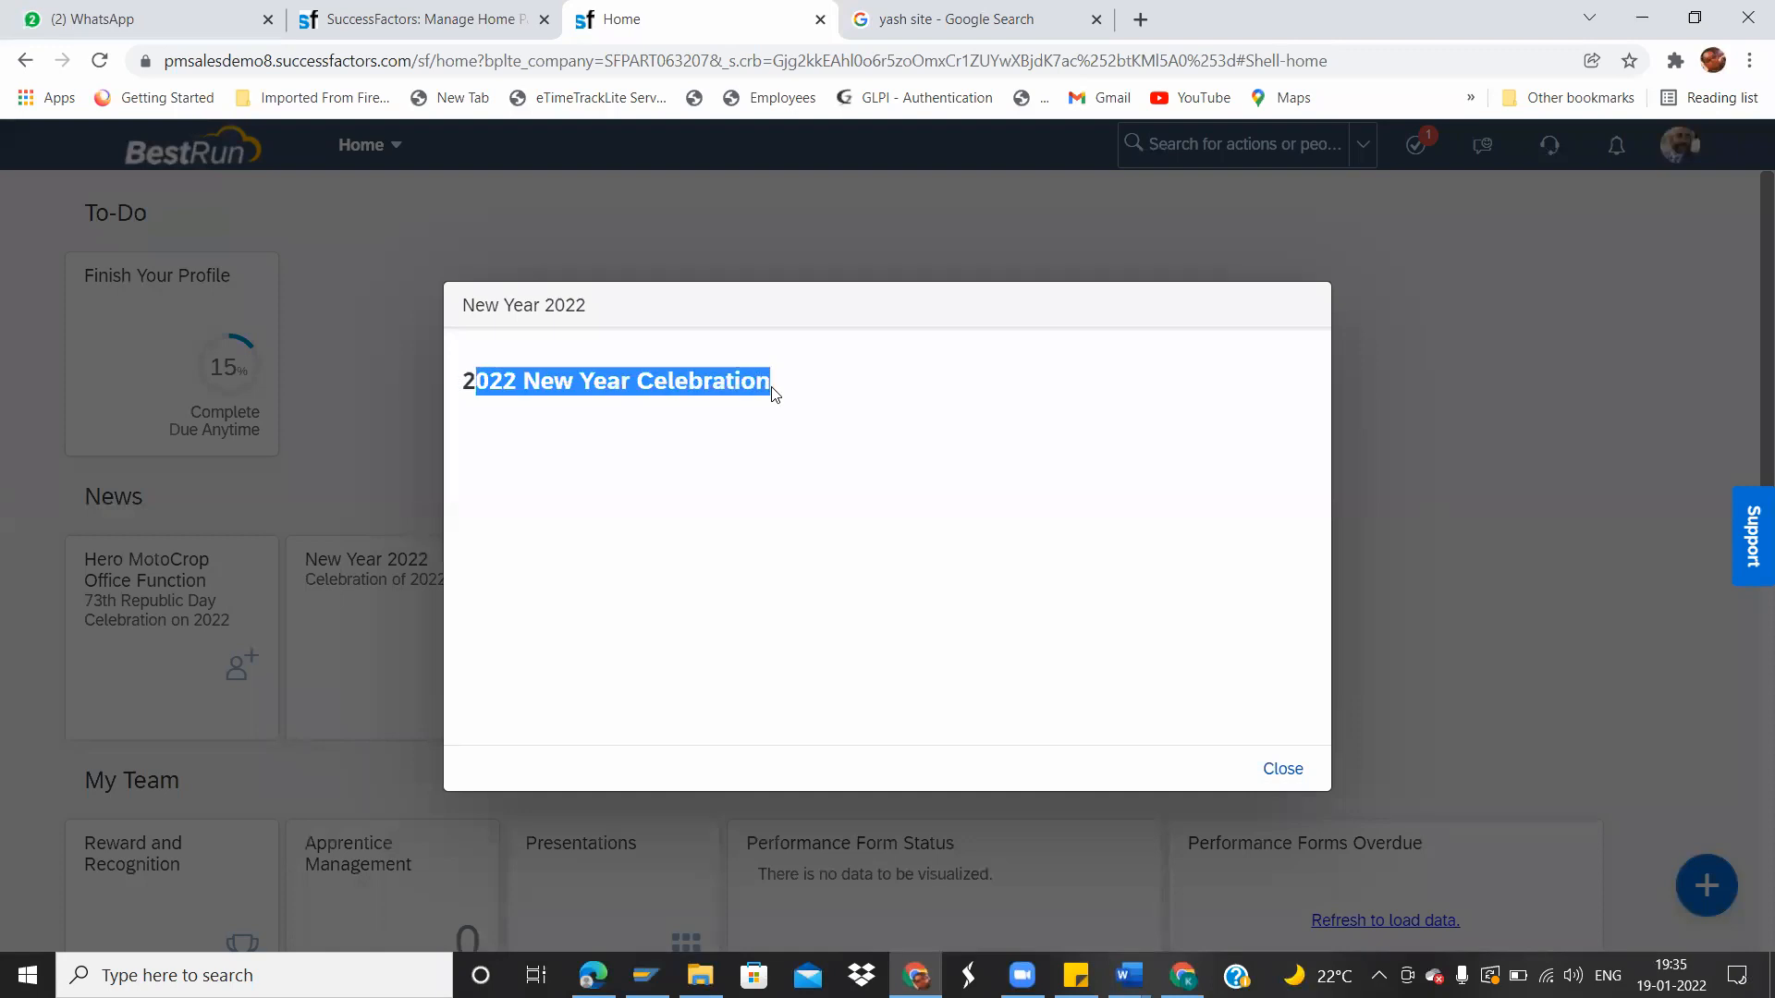
click(774, 394)
drag(460, 382, 784, 392)
double_click(496, 386)
click(595, 330)
drag(594, 330, 457, 385)
click(1283, 768)
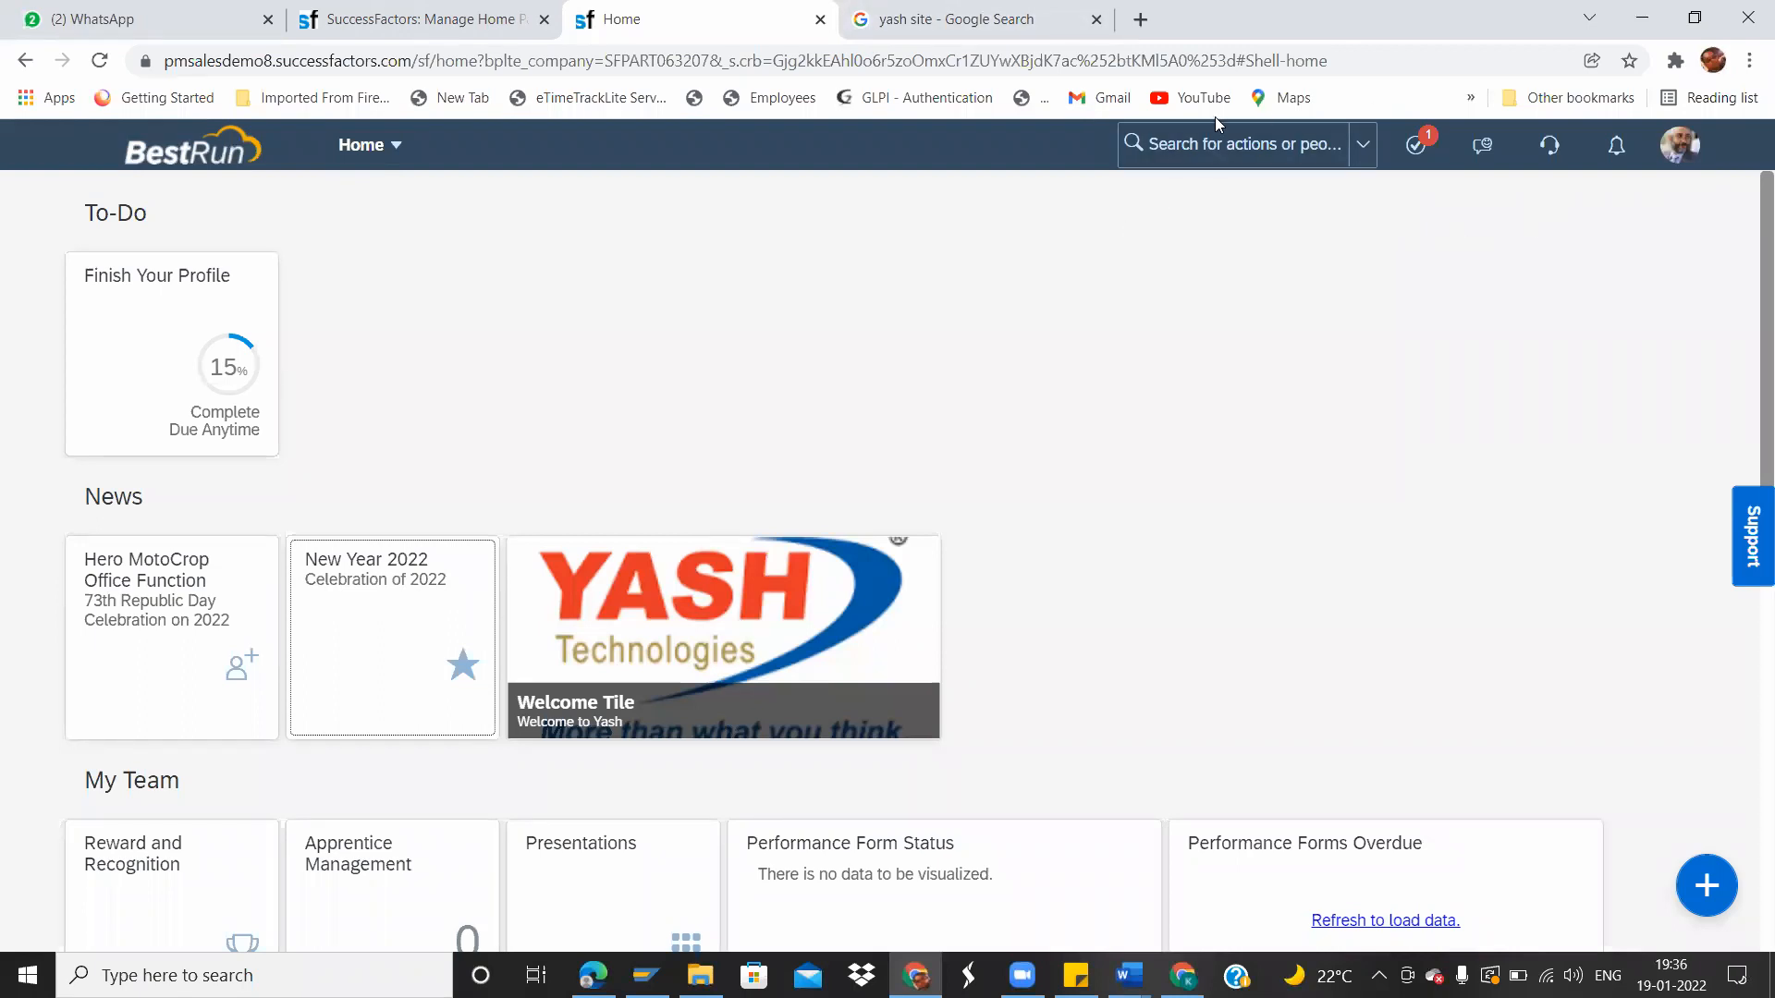
Proxy as the President India employee in Bangalore to check which News tiles that user gets.
click(1680, 146)
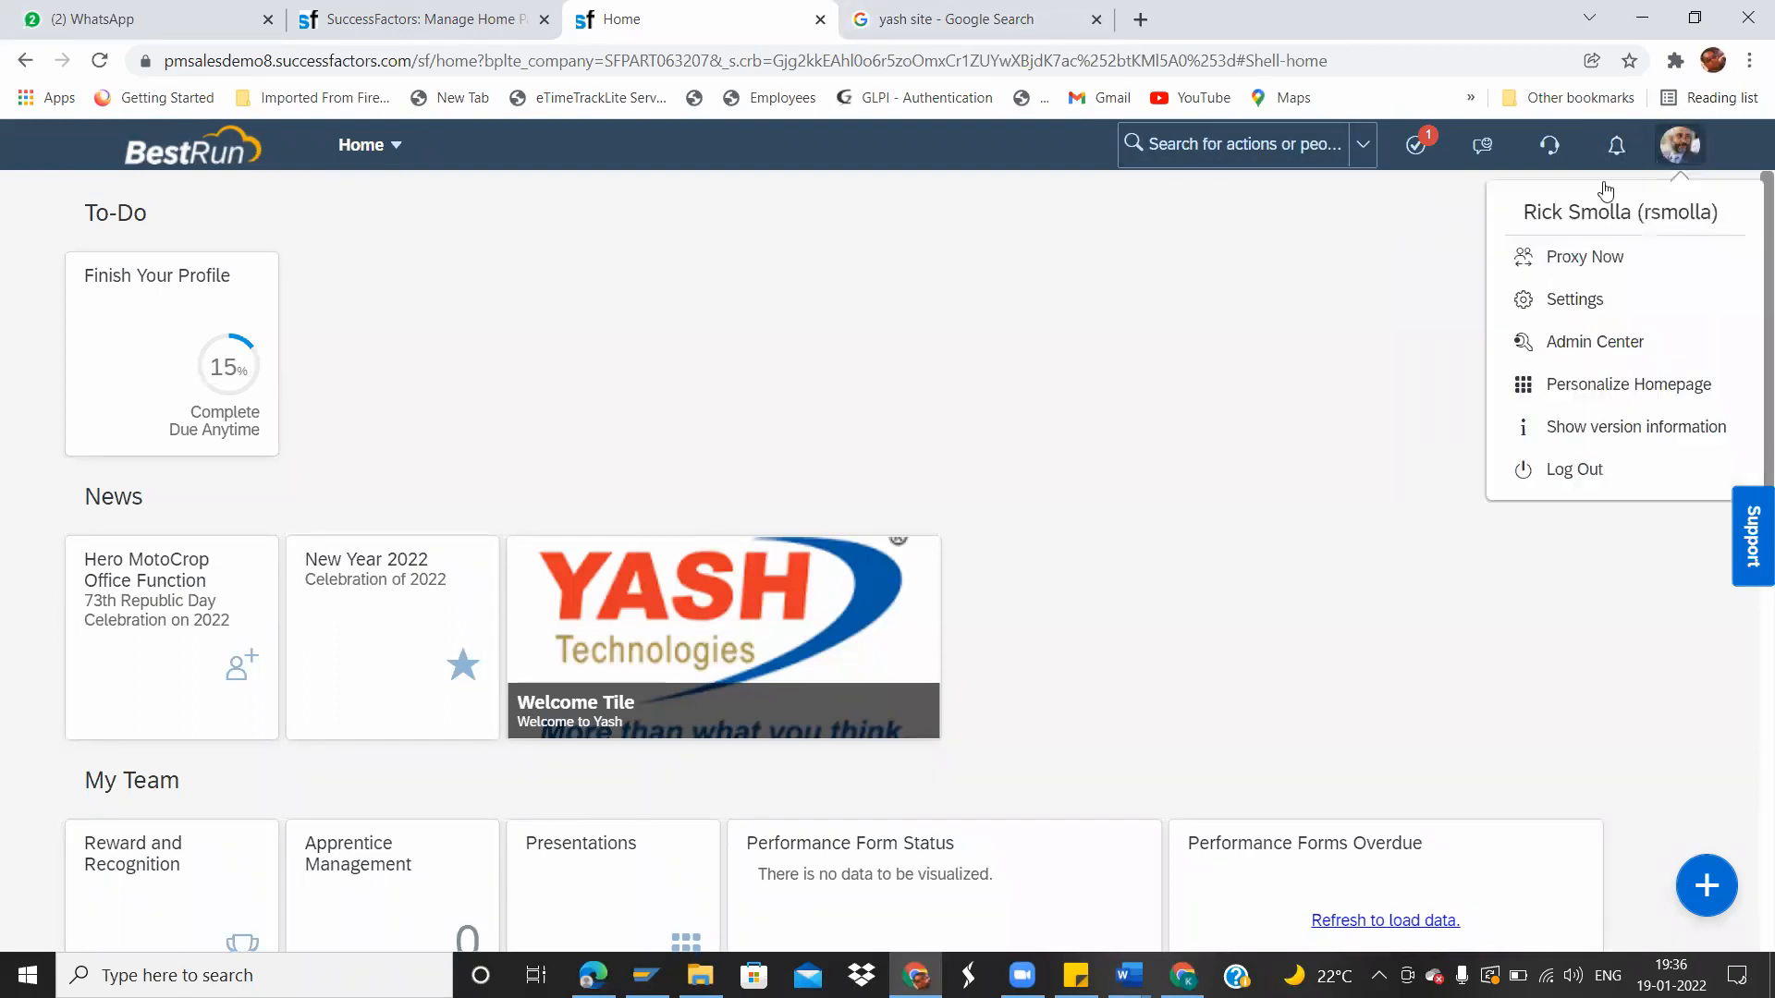
click(1560, 269)
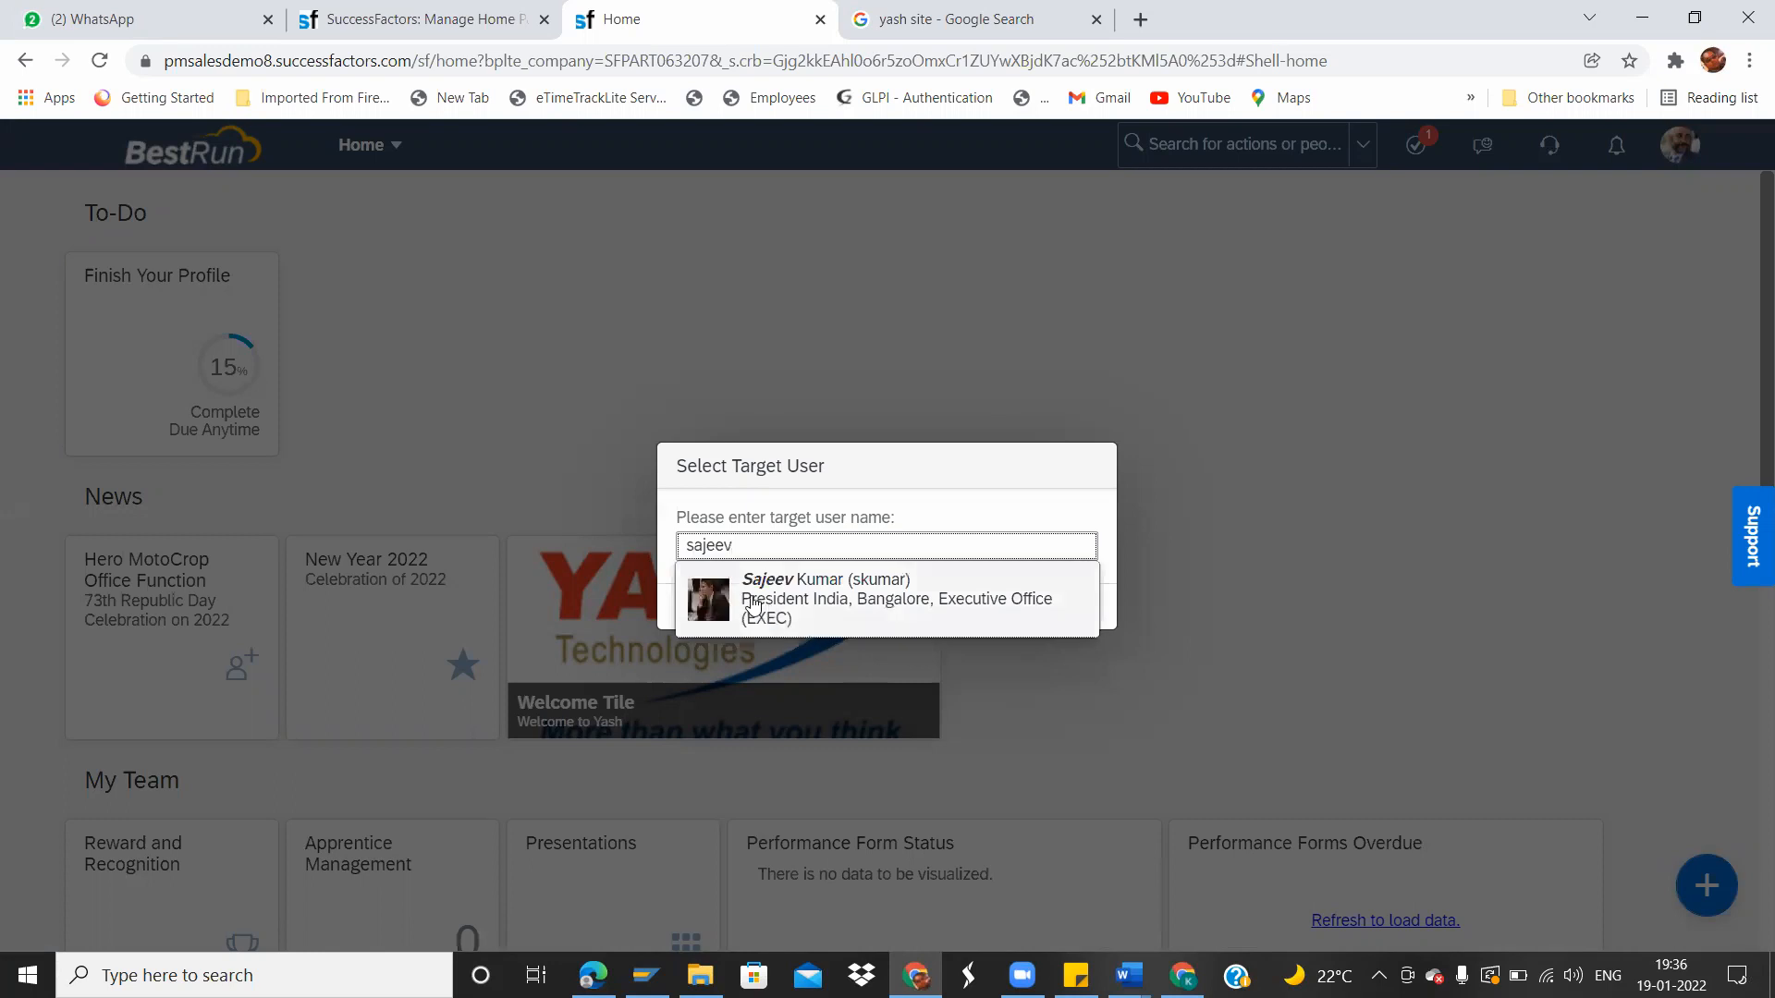
click(754, 606)
click(1063, 607)
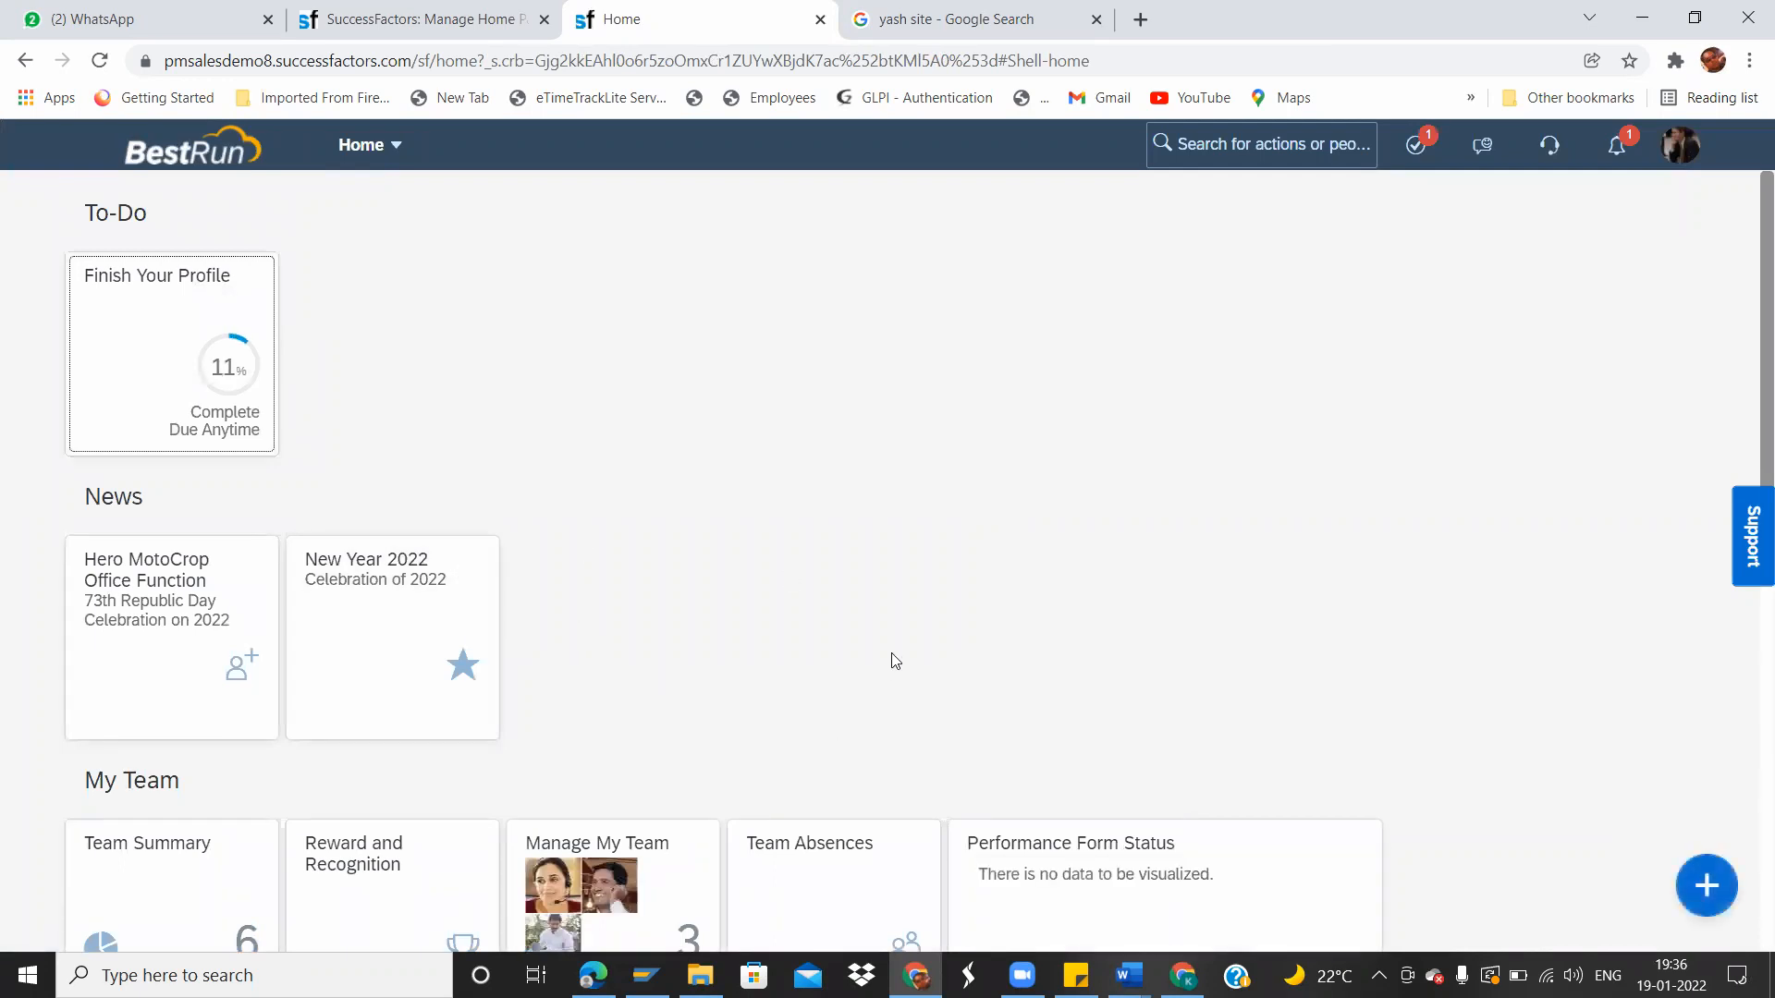
Proxy as the Sales Manager-EAST employee in Philadelphia to check which News tiles a US employee gets.
click(1681, 145)
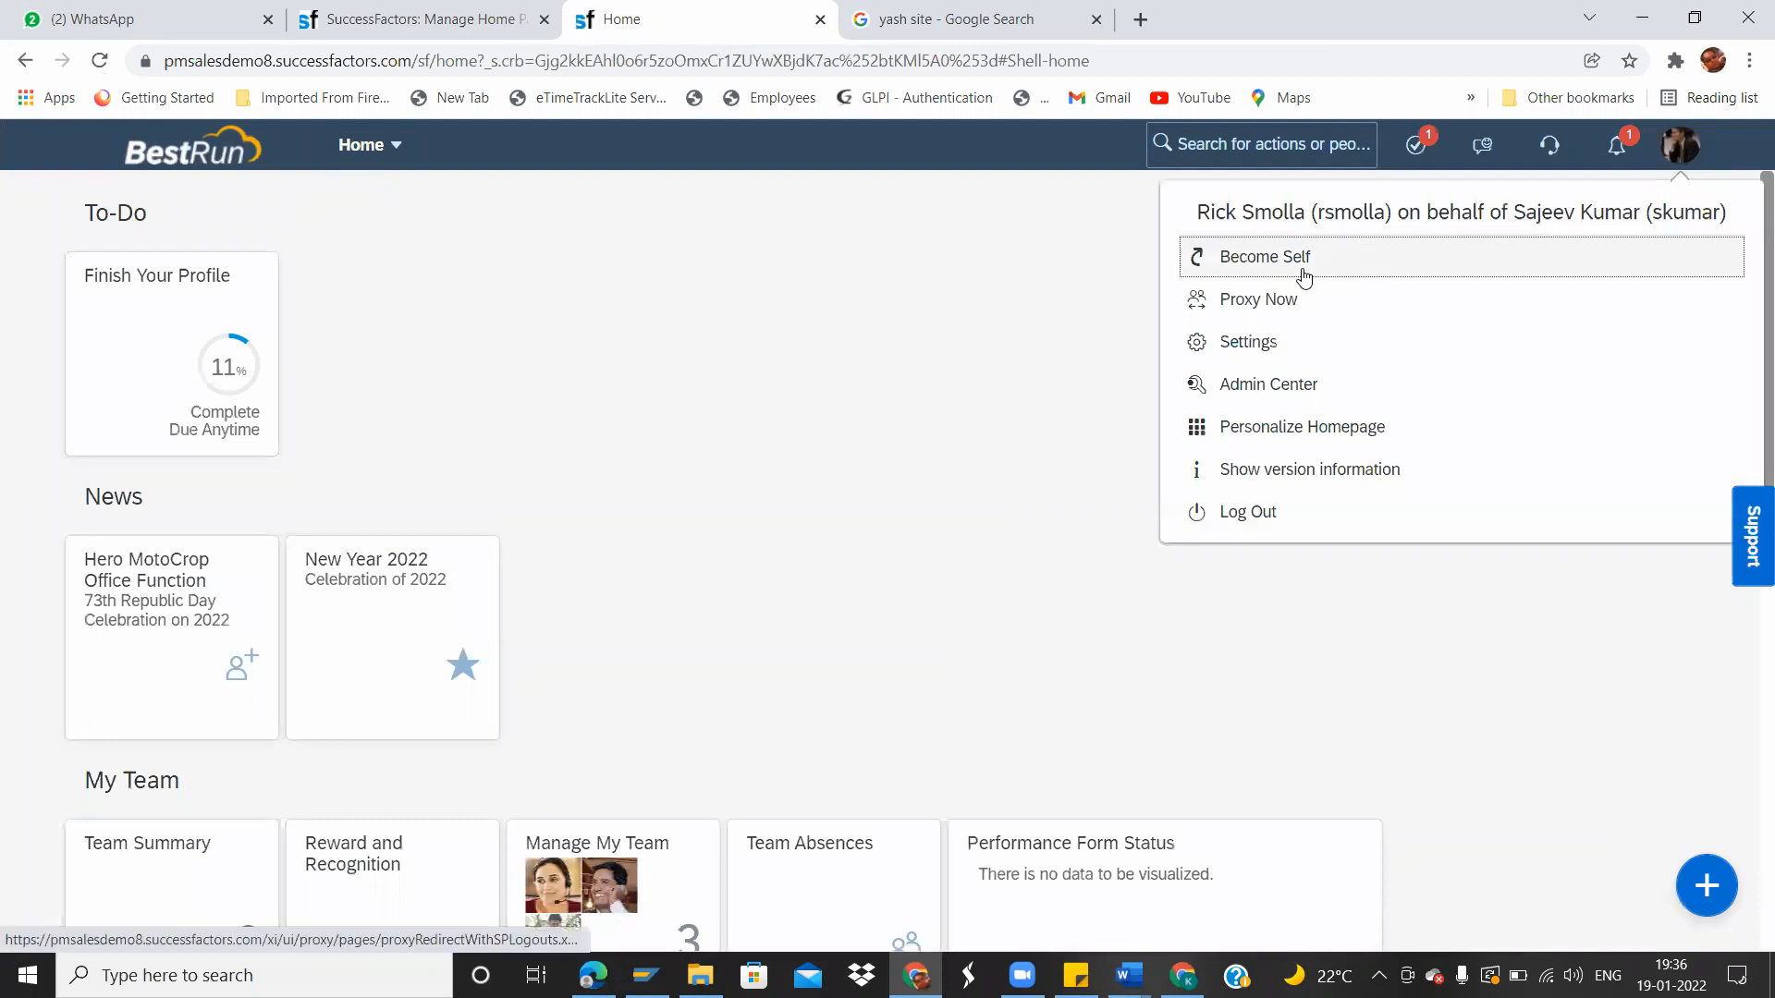
click(1283, 305)
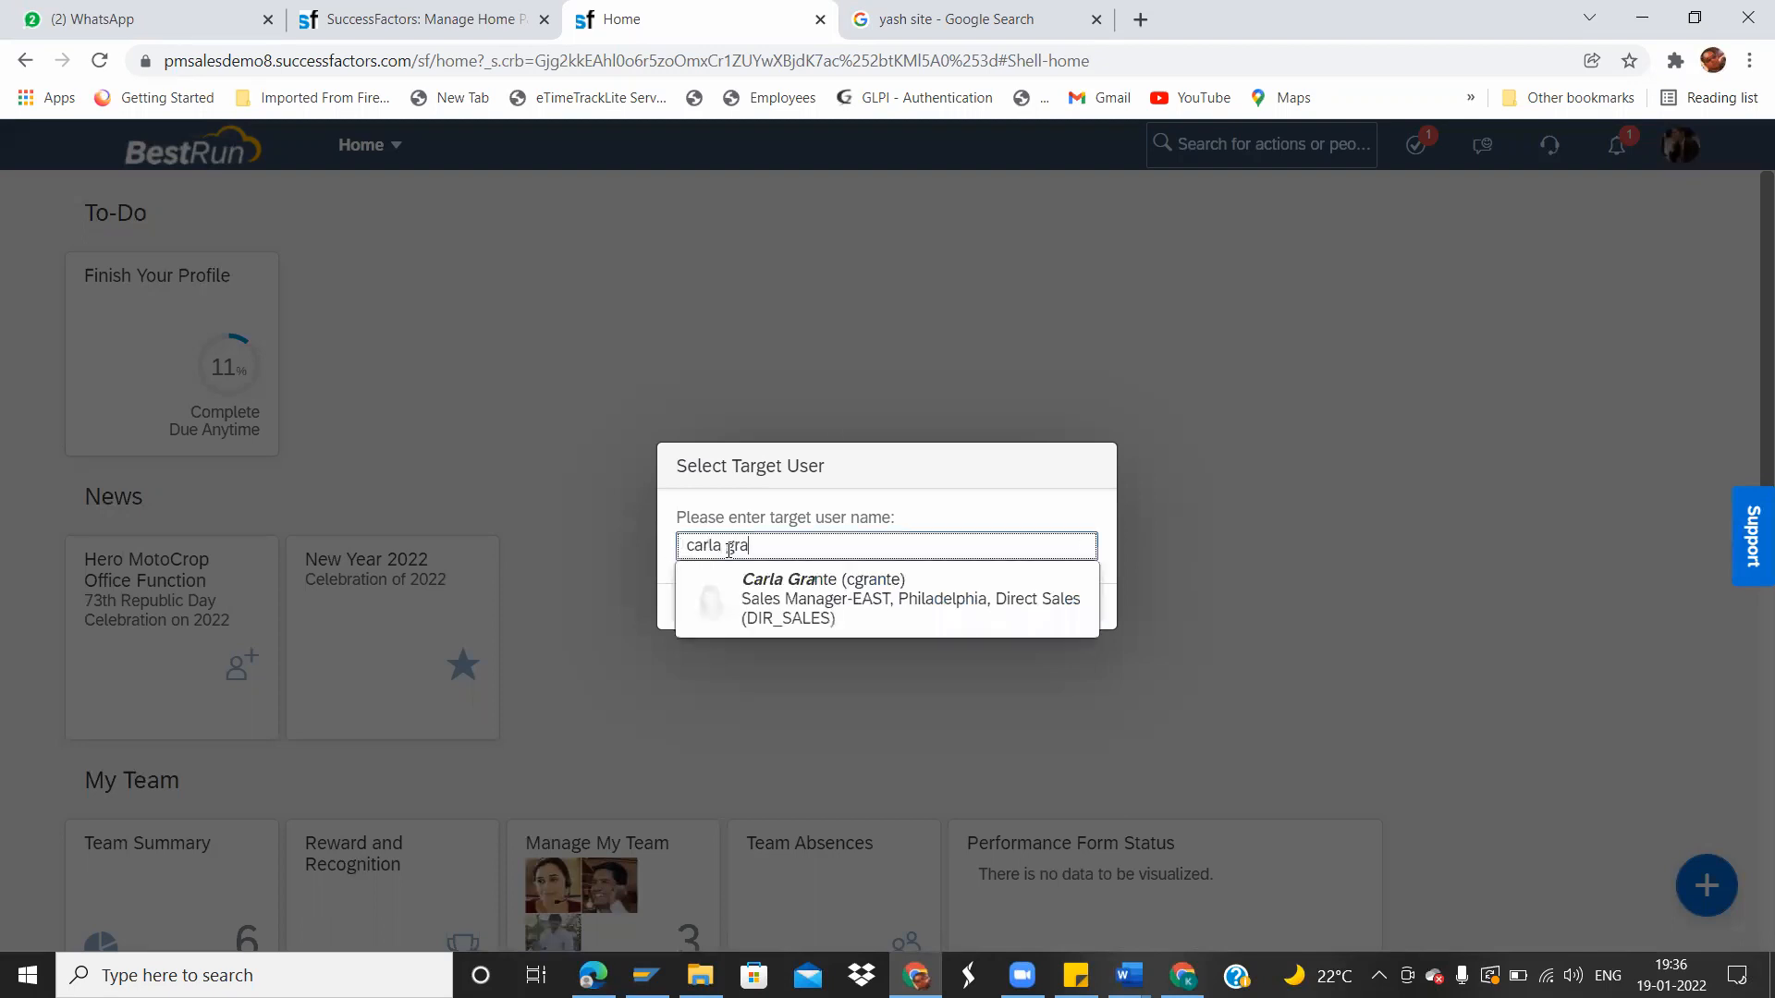
click(744, 590)
click(1065, 606)
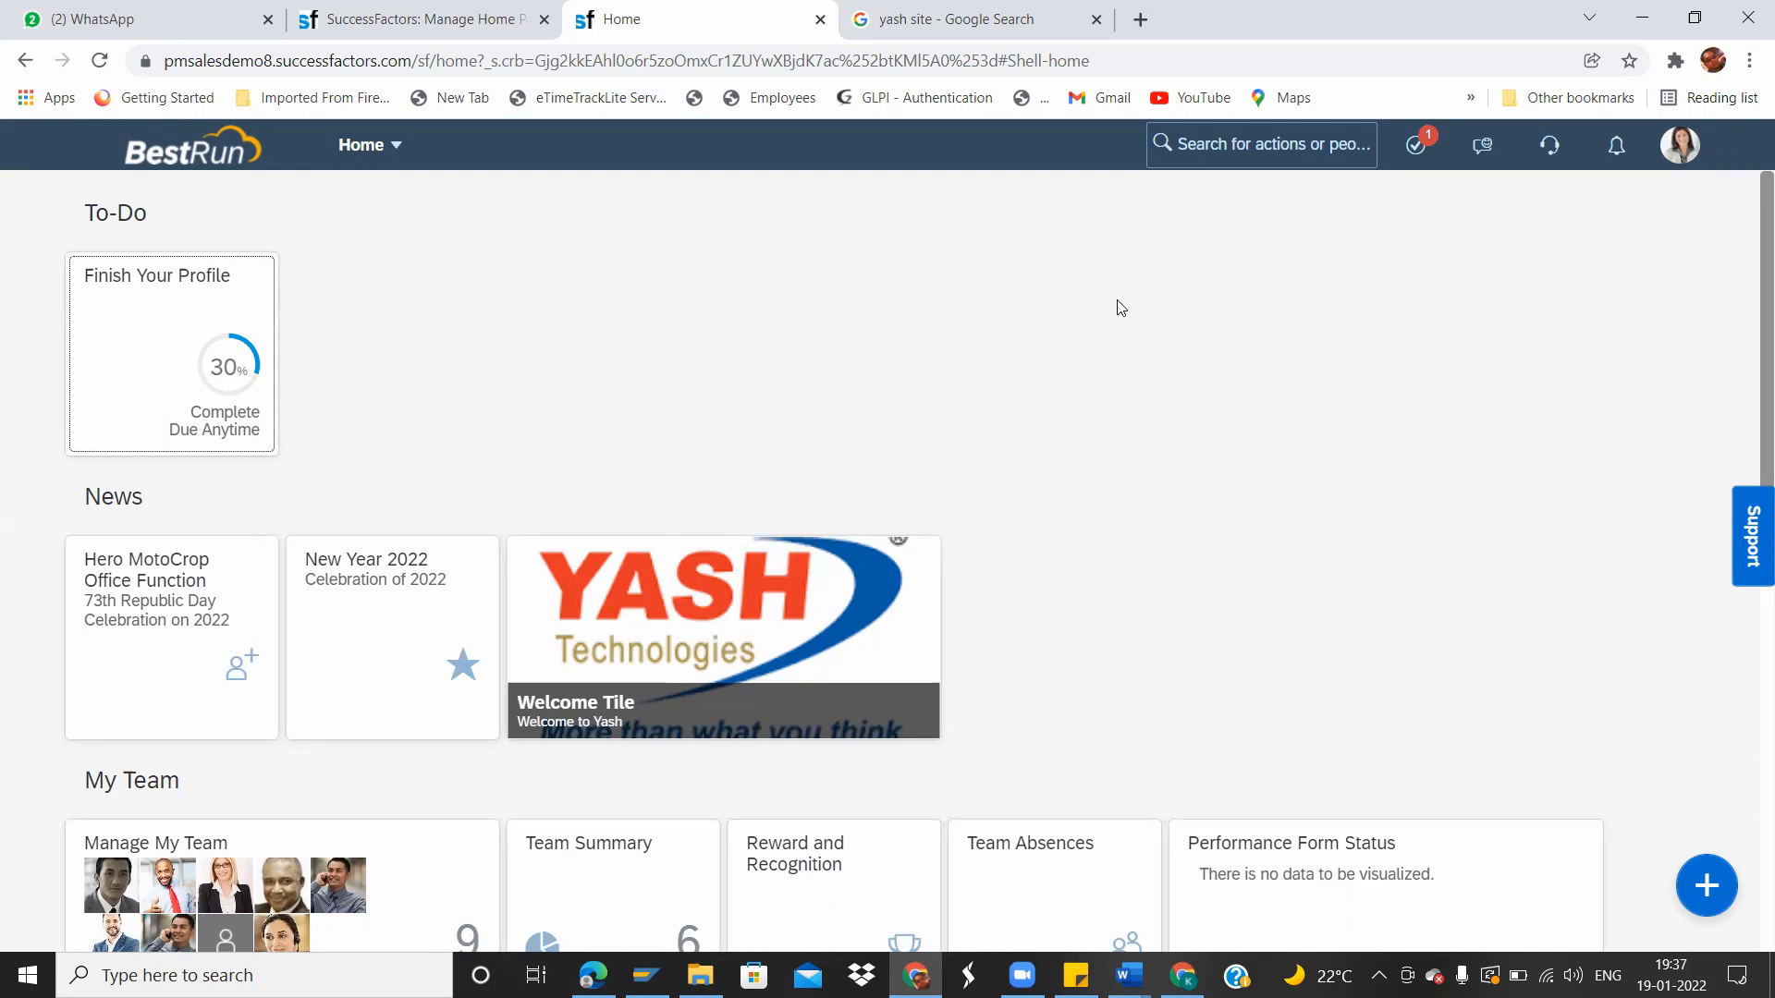
click(361, 21)
click(615, 19)
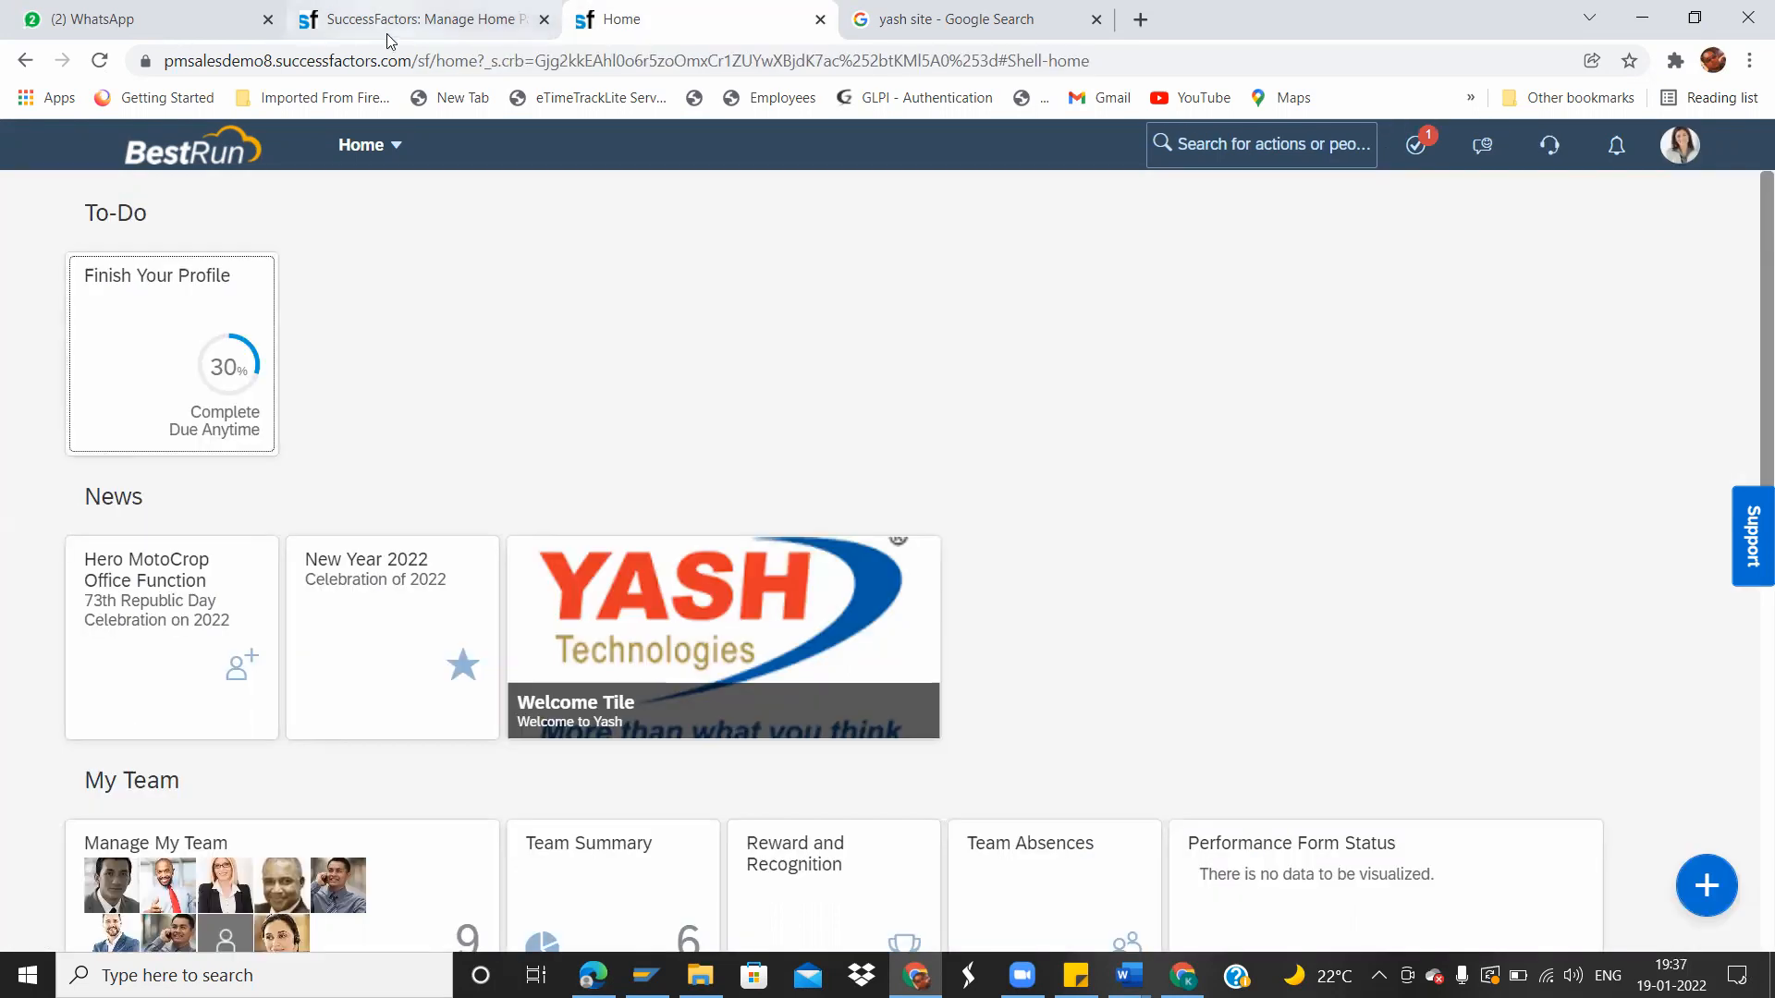
click(389, 33)
click(712, 40)
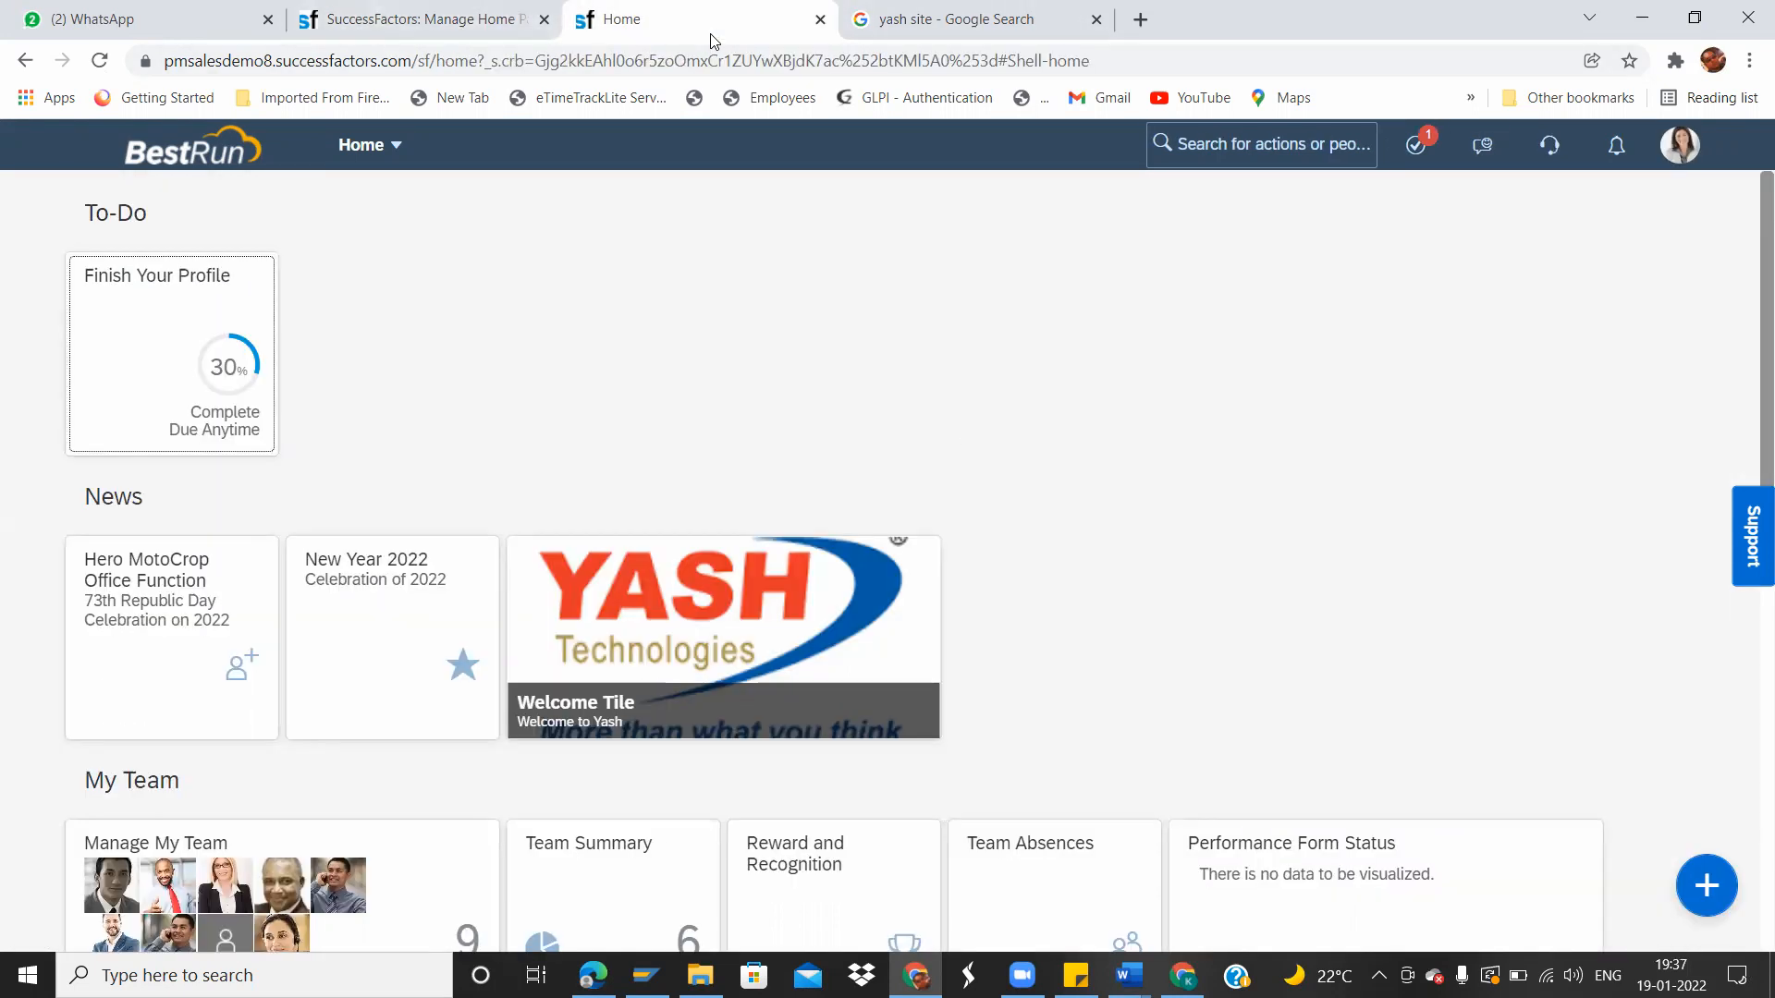
End the proxy session and open the USA Yash Welcome Tile for editing in Manage Home Page.
click(1680, 145)
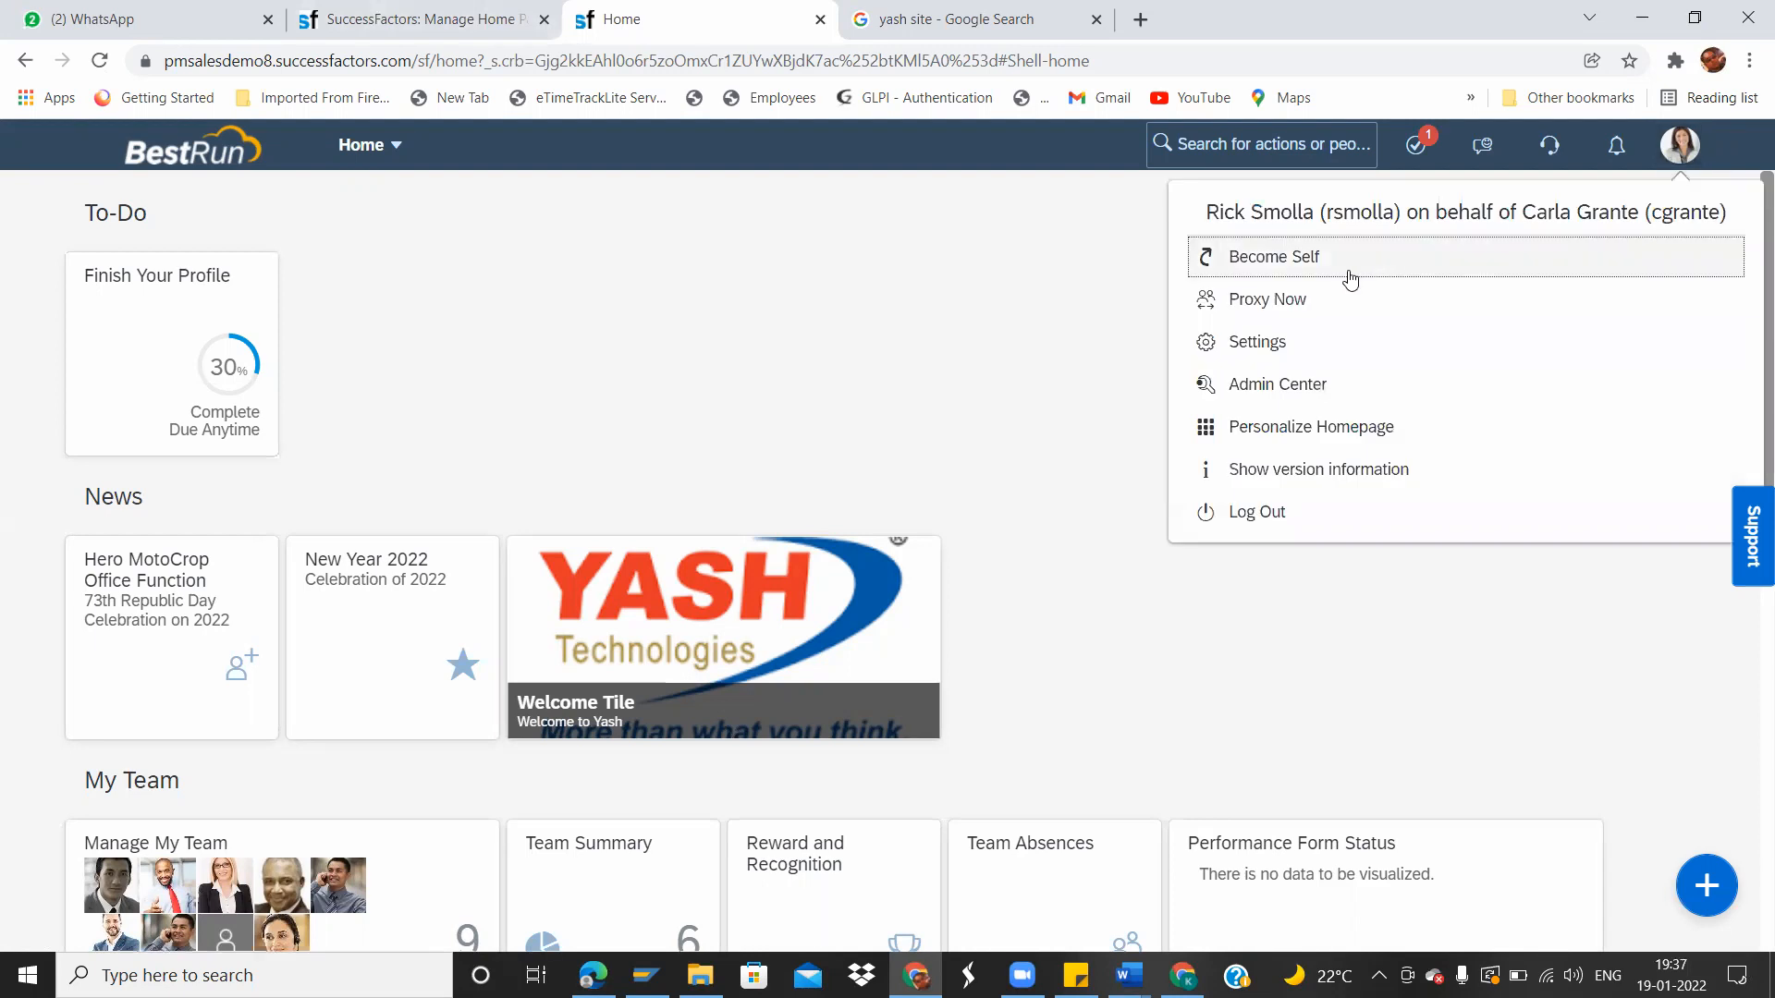
click(1348, 266)
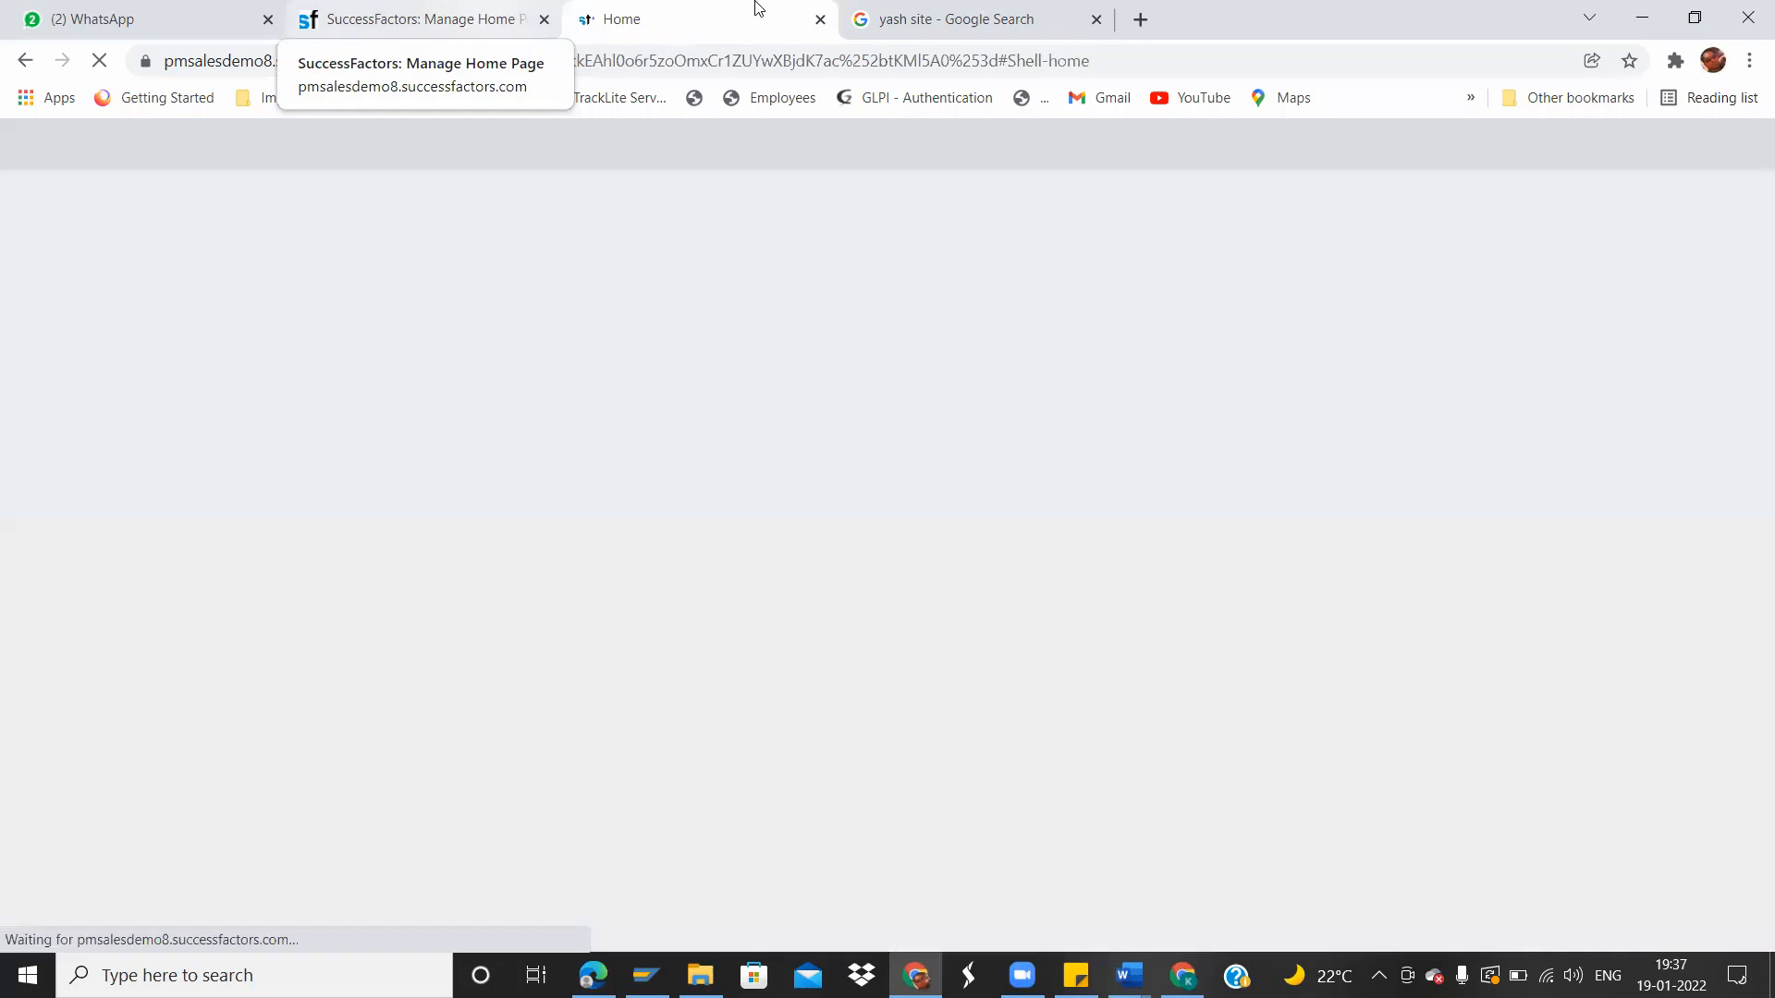
click(475, 28)
scroll(1750, 374, down, 2)
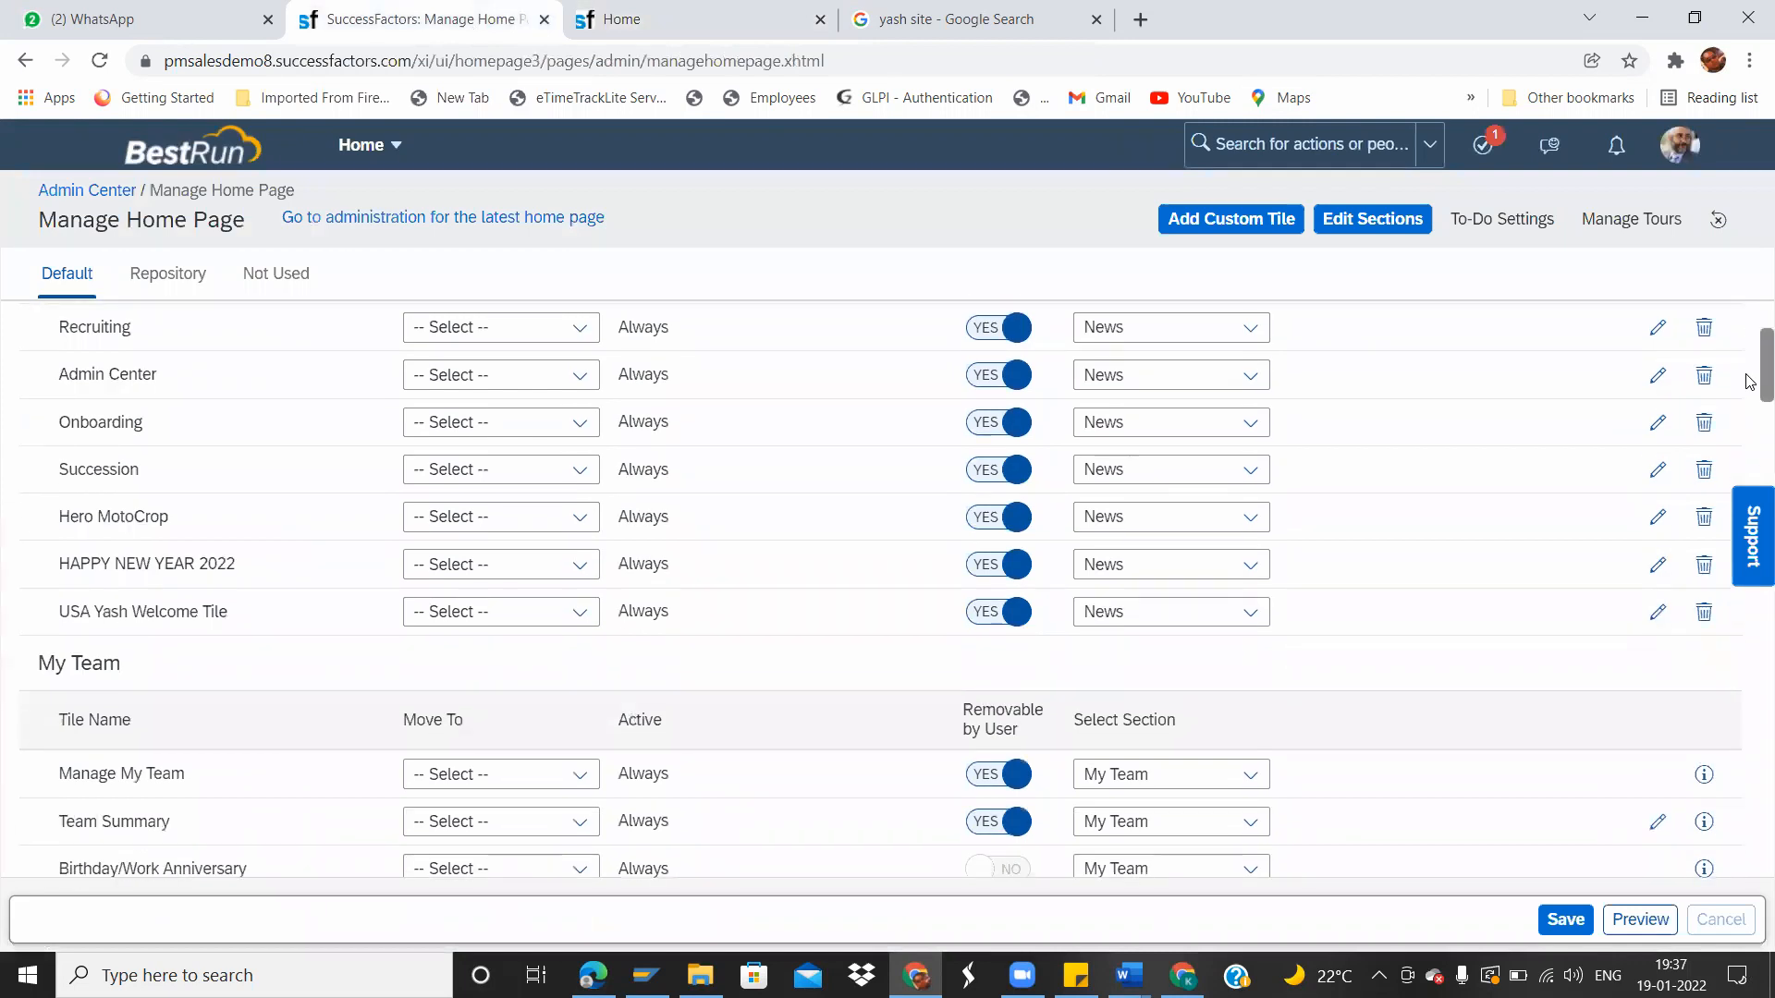
click(1655, 614)
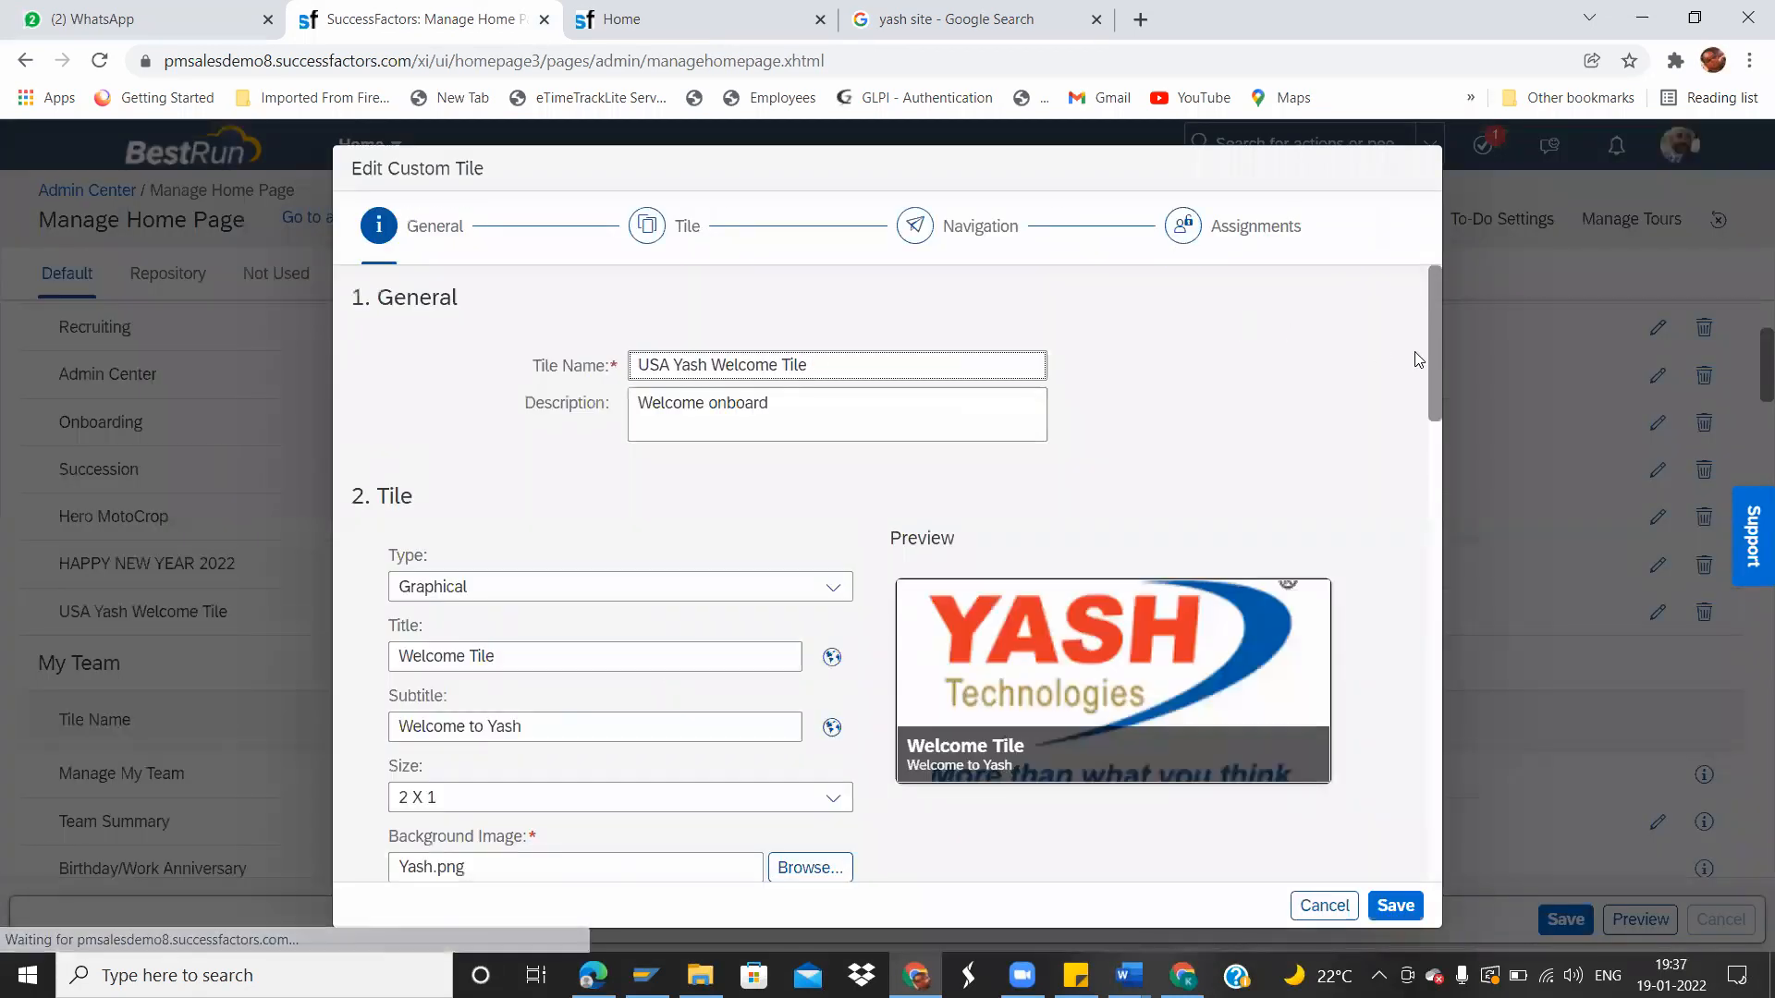
Create a new user group from the tile's assignments and name it after the Sales Manager-EAST employee, leaving the user type blank.
drag(1435, 411, 1383, 780)
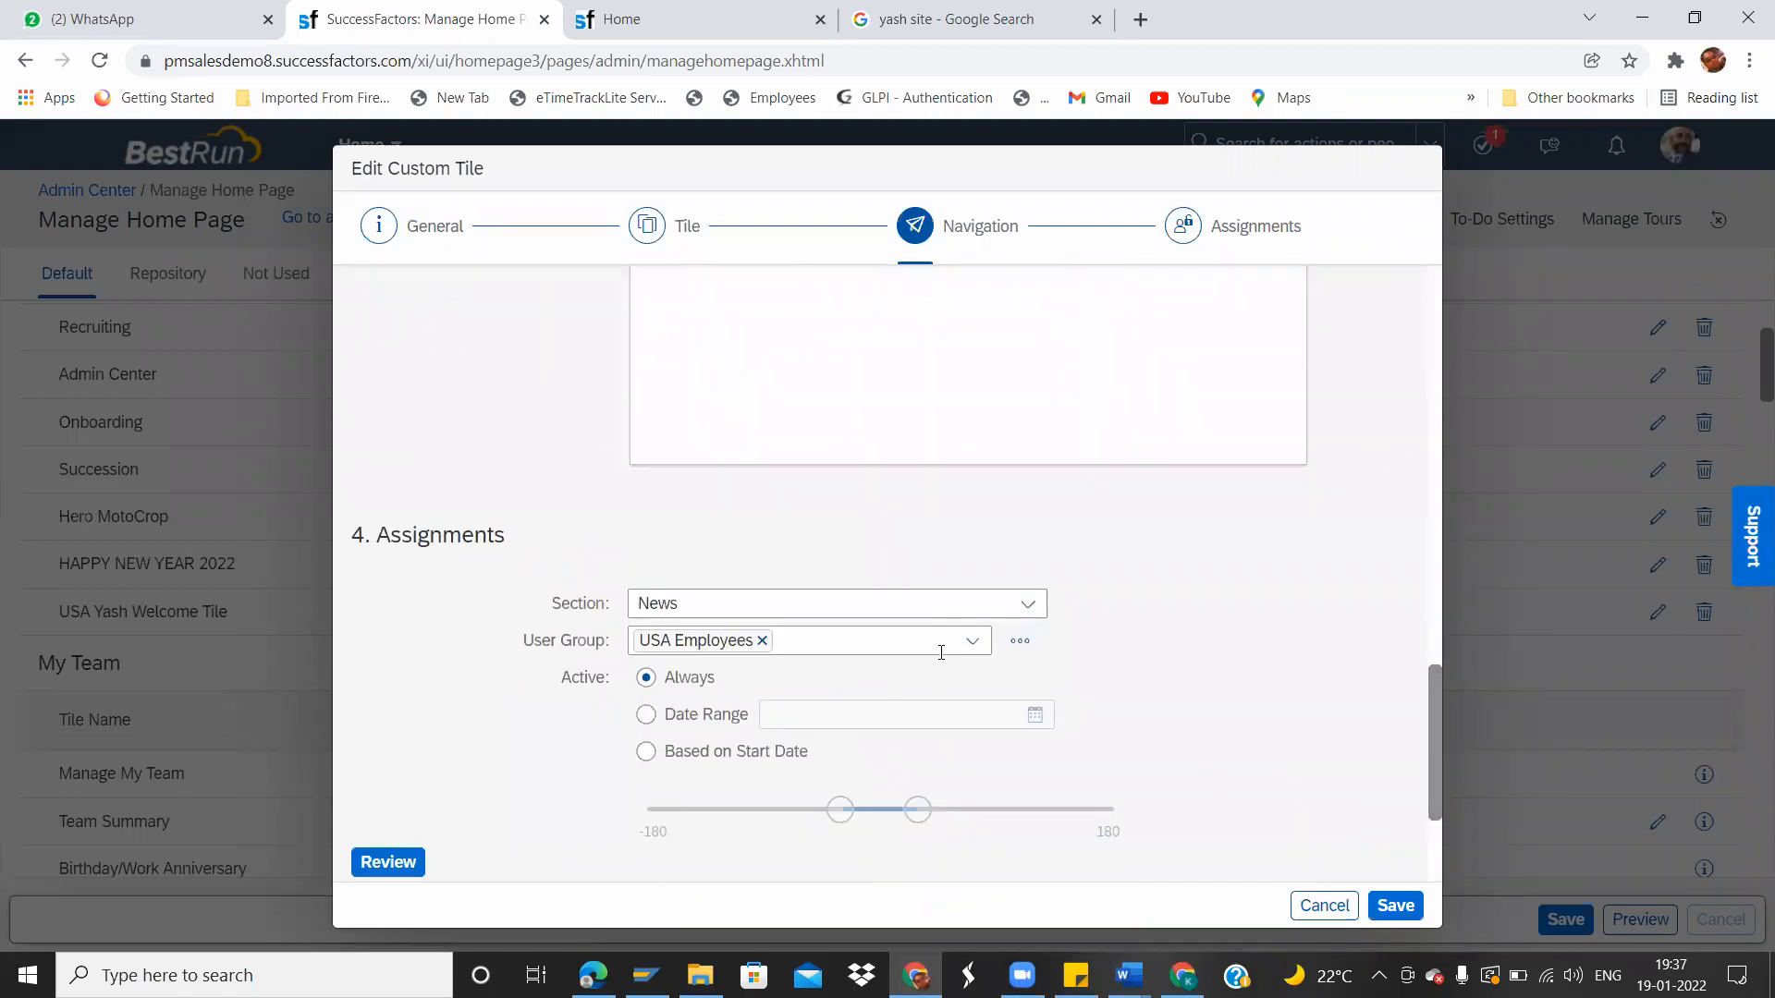
click(1020, 641)
click(961, 529)
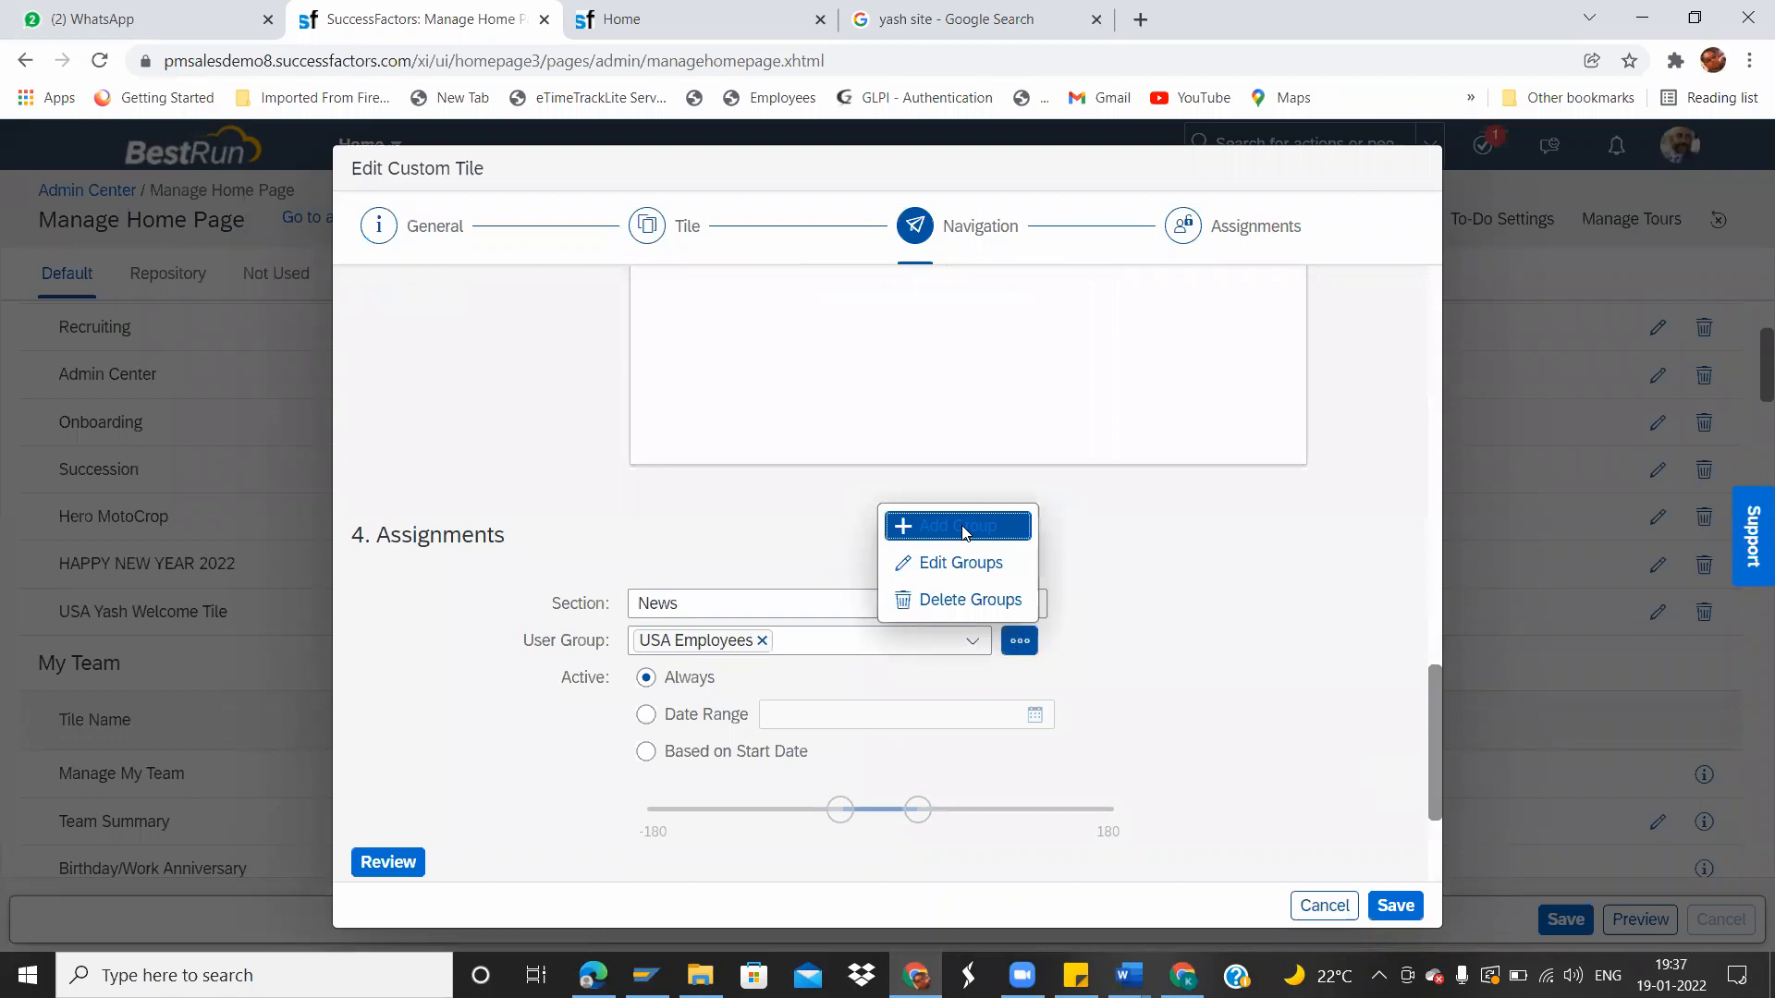
click(609, 353)
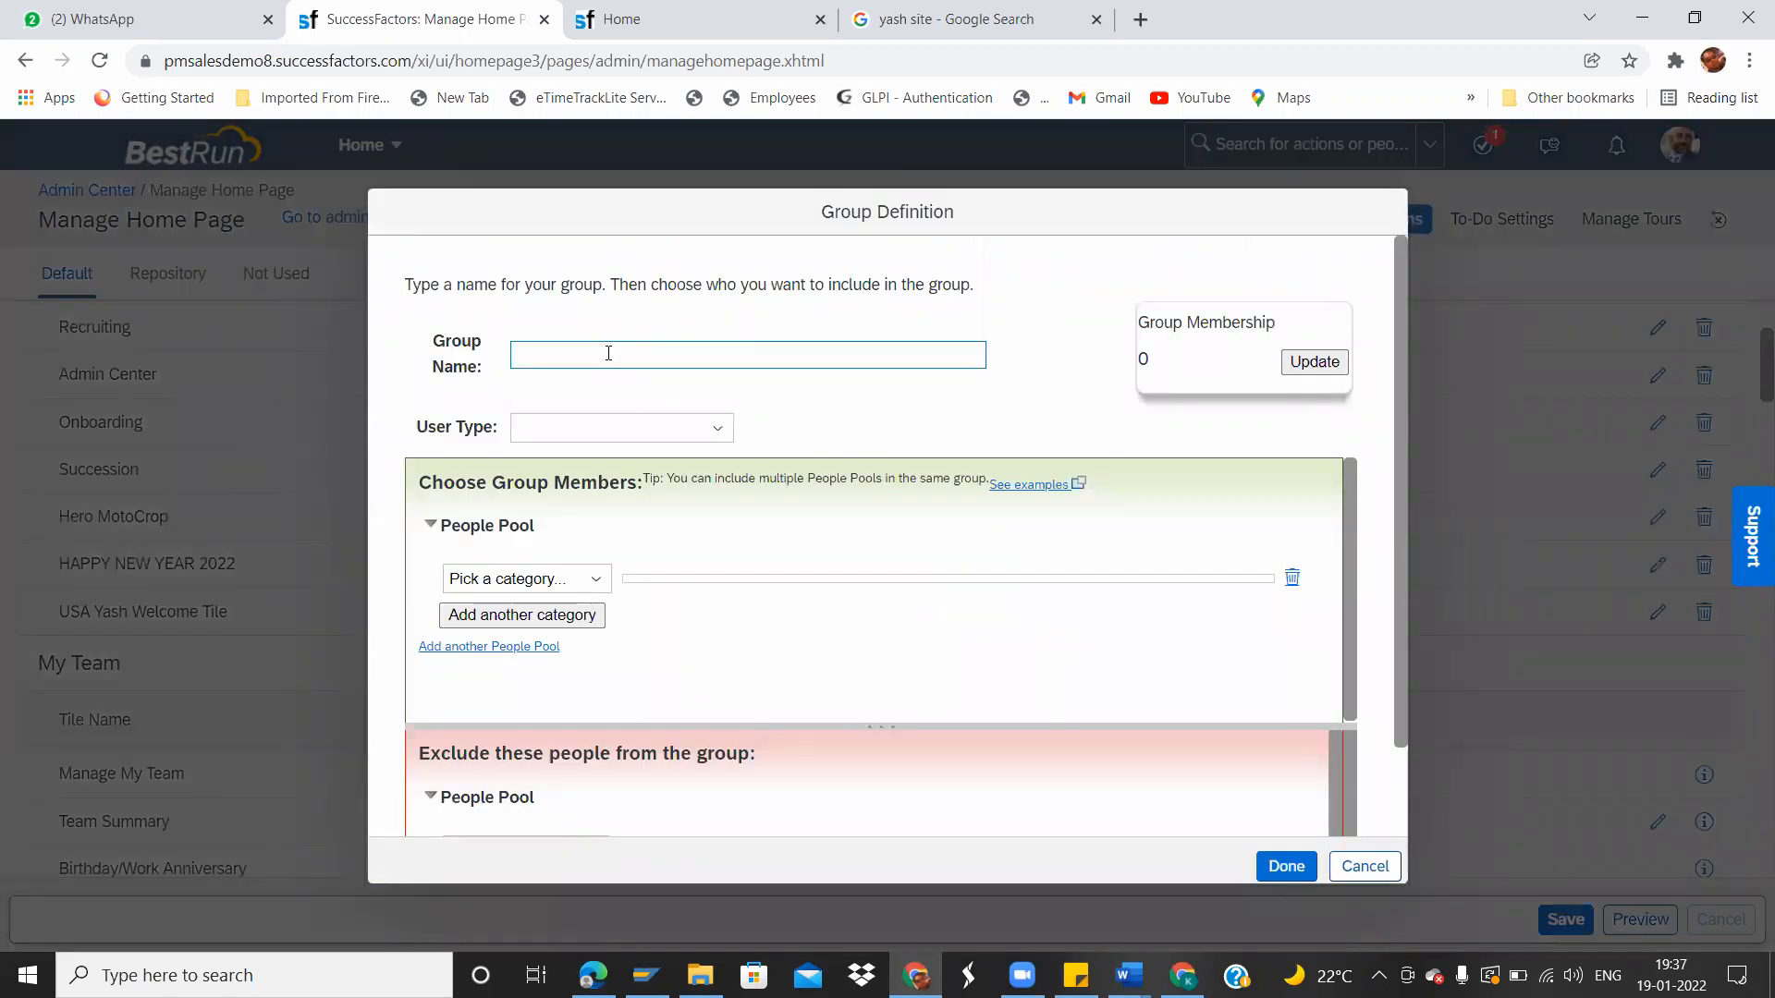
click(721, 433)
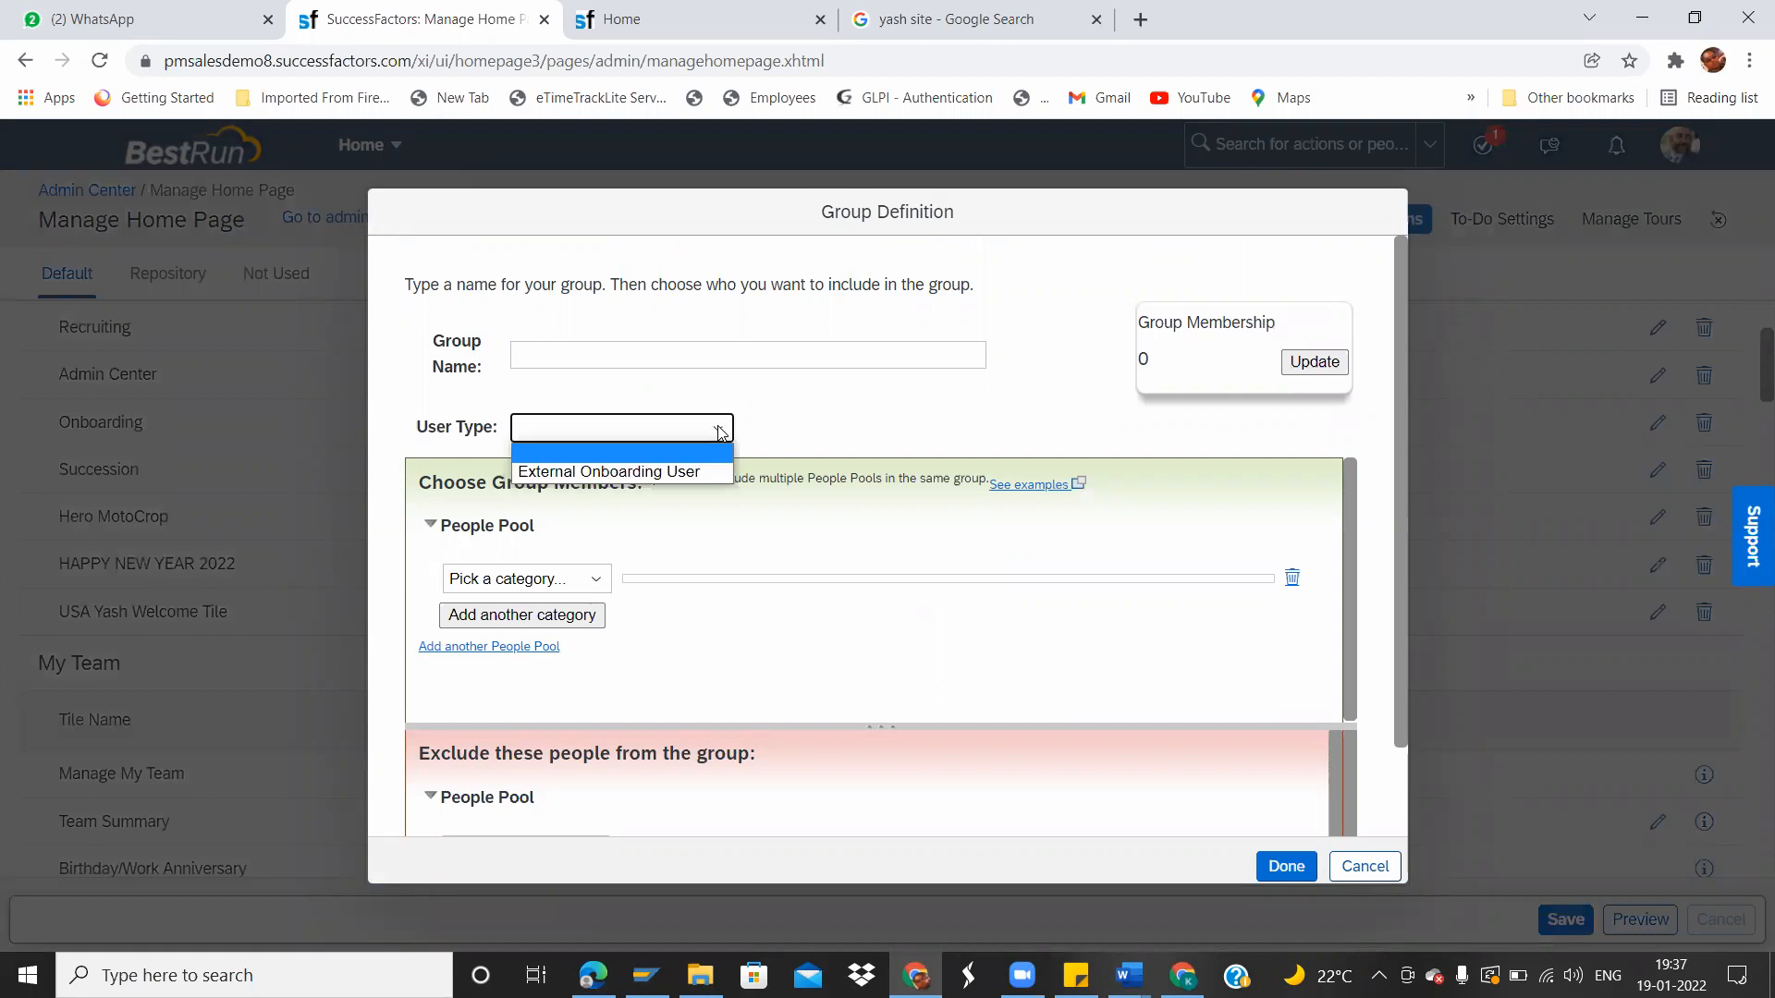
click(729, 358)
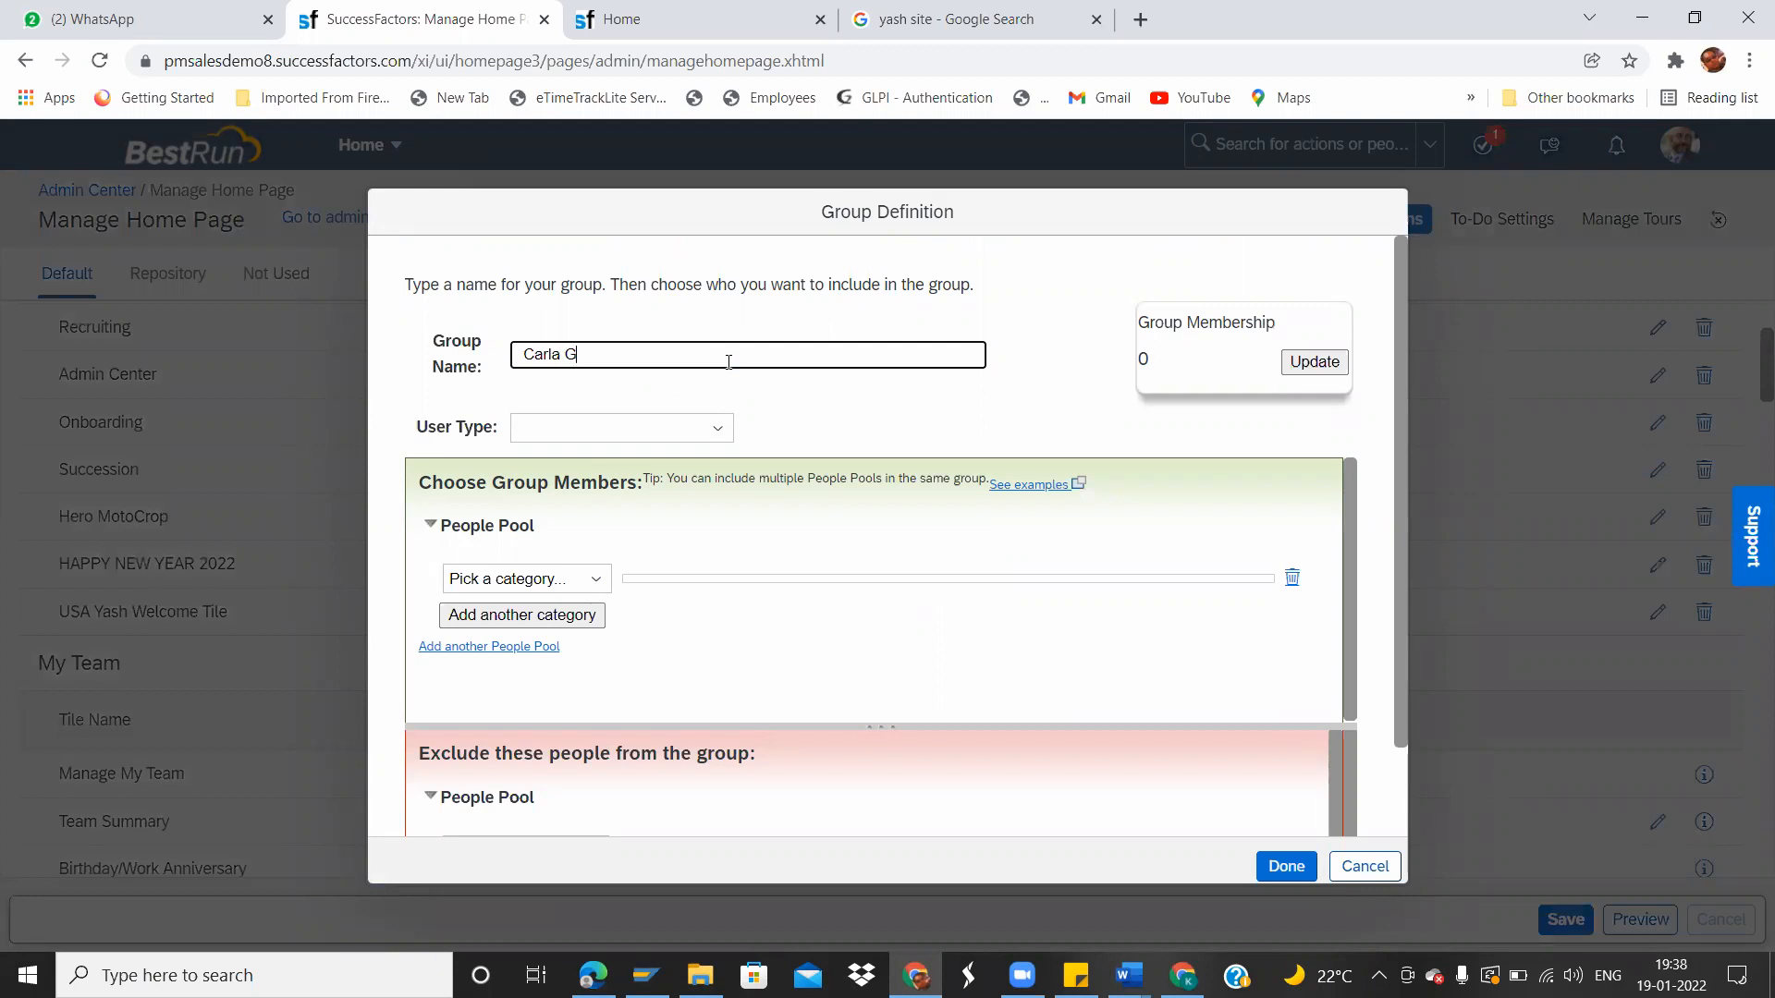
Add the Sales Manager-EAST employee to the group's included people pool with a User equal-to condition.
click(597, 589)
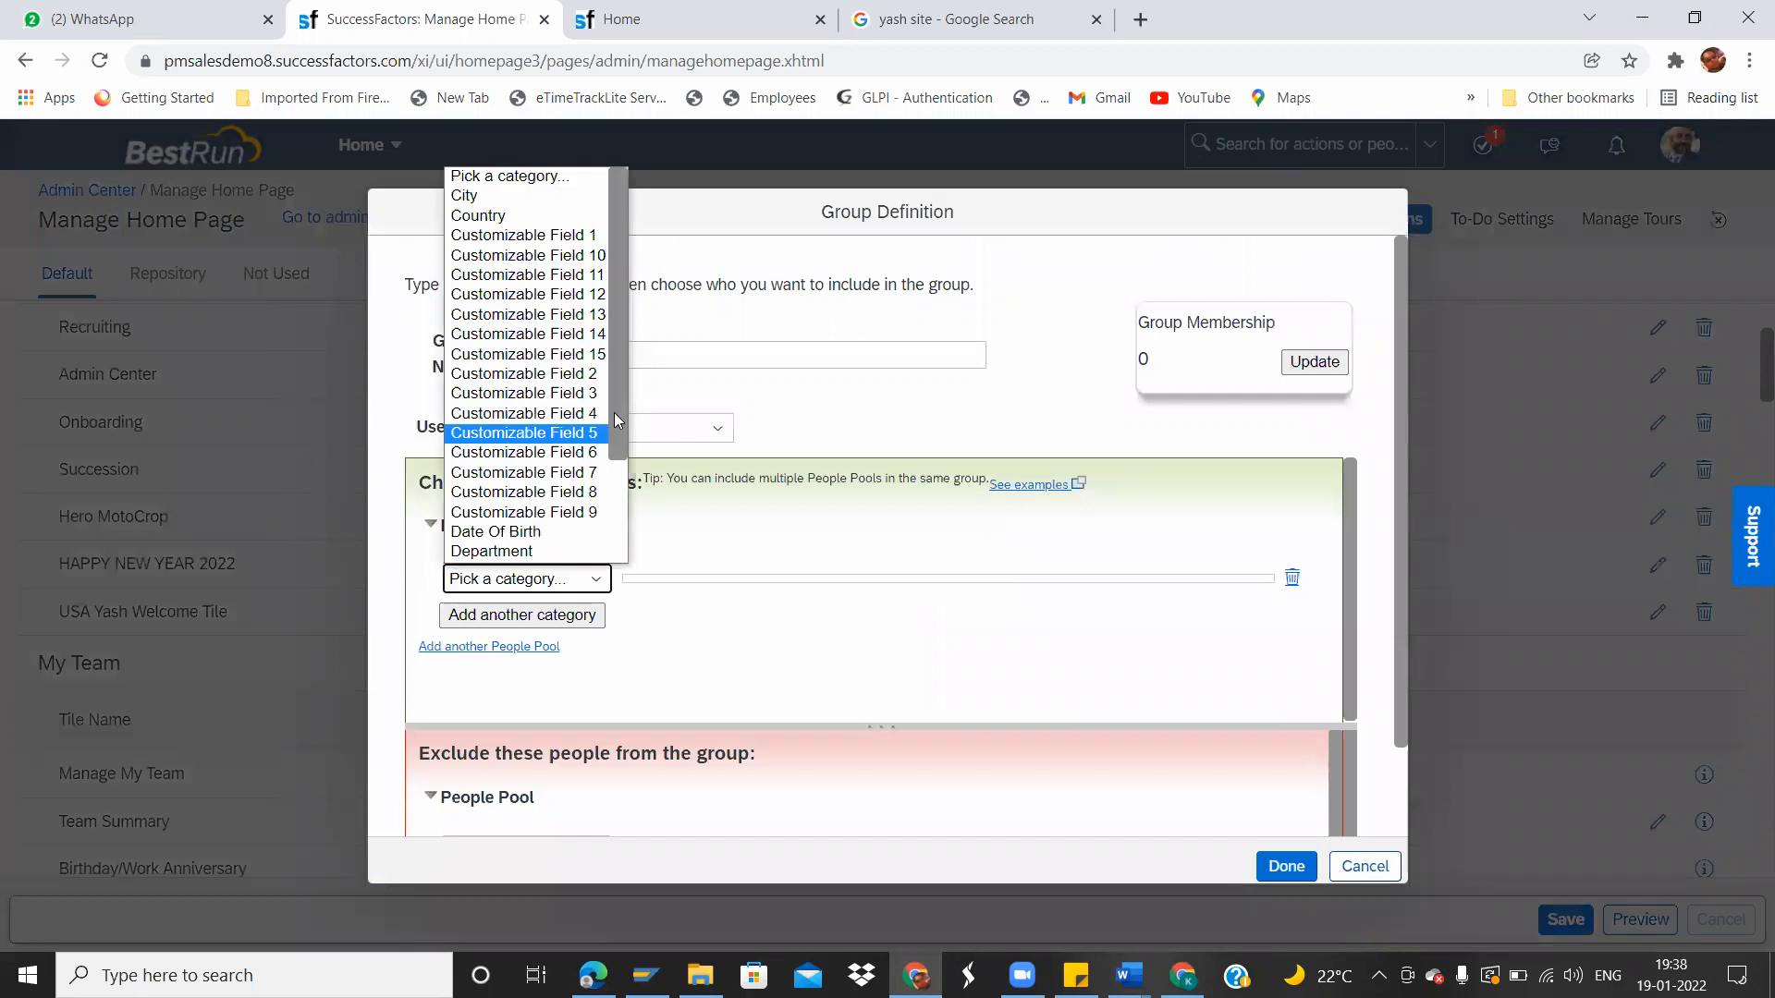
drag(614, 429, 618, 568)
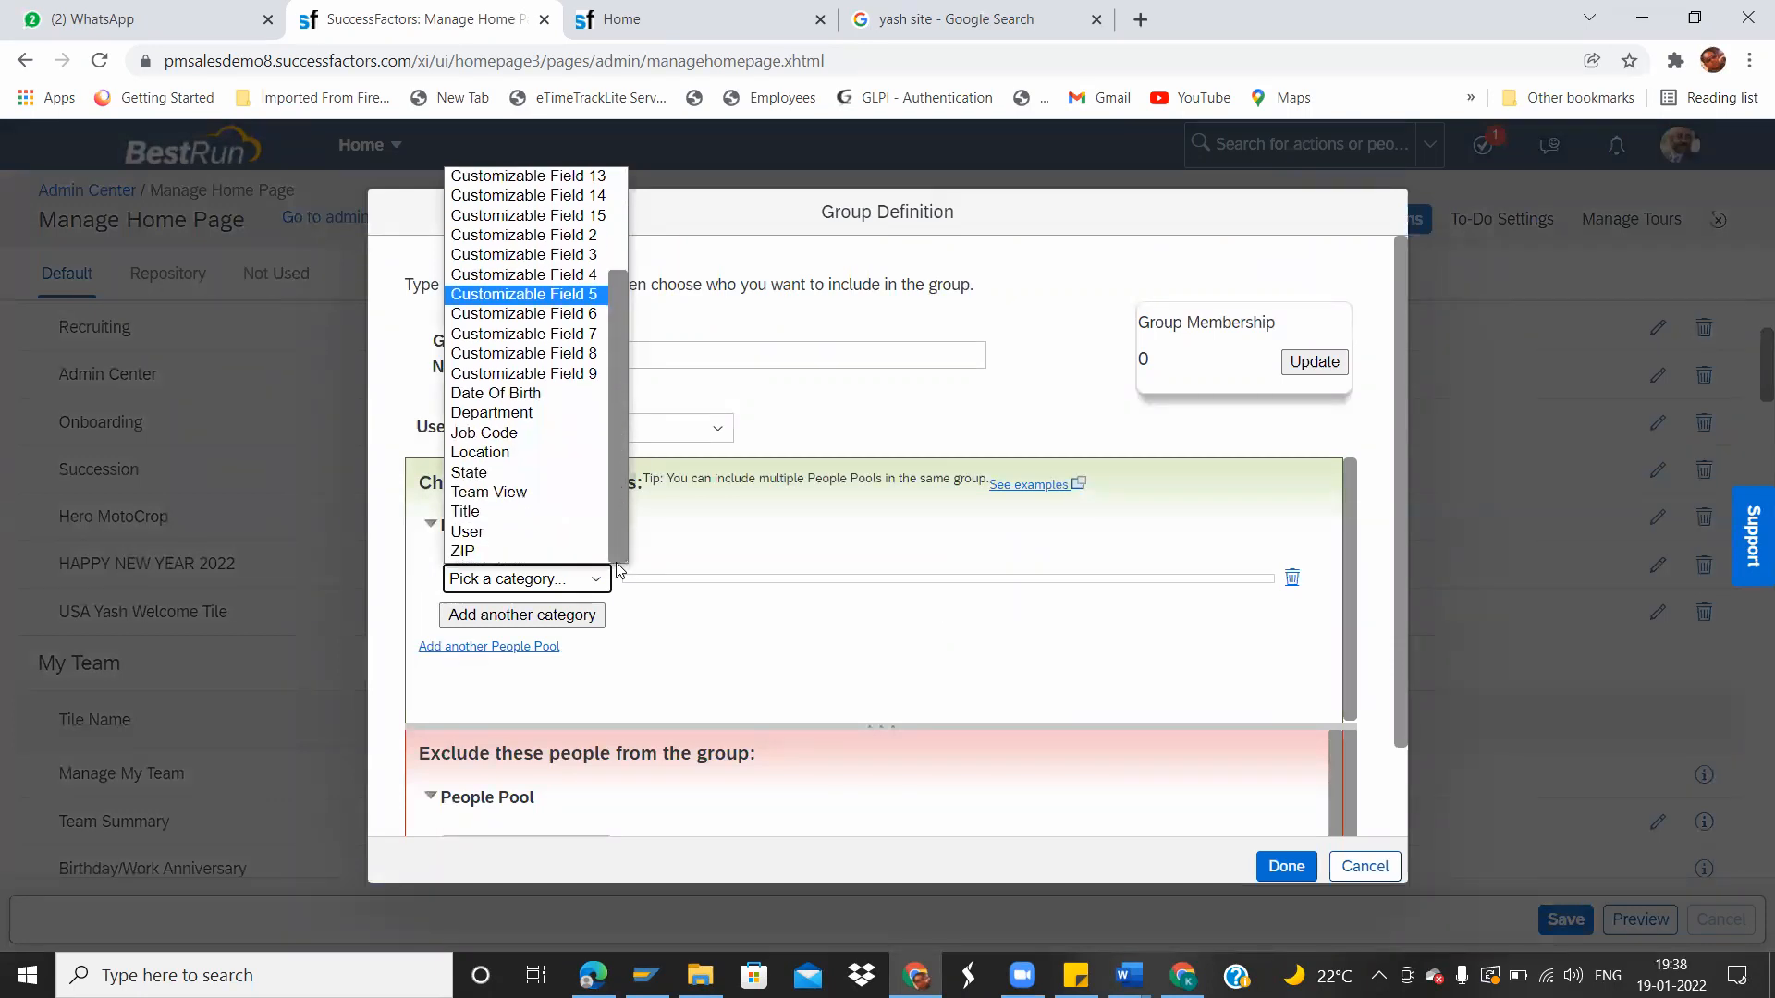
click(467, 531)
click(851, 640)
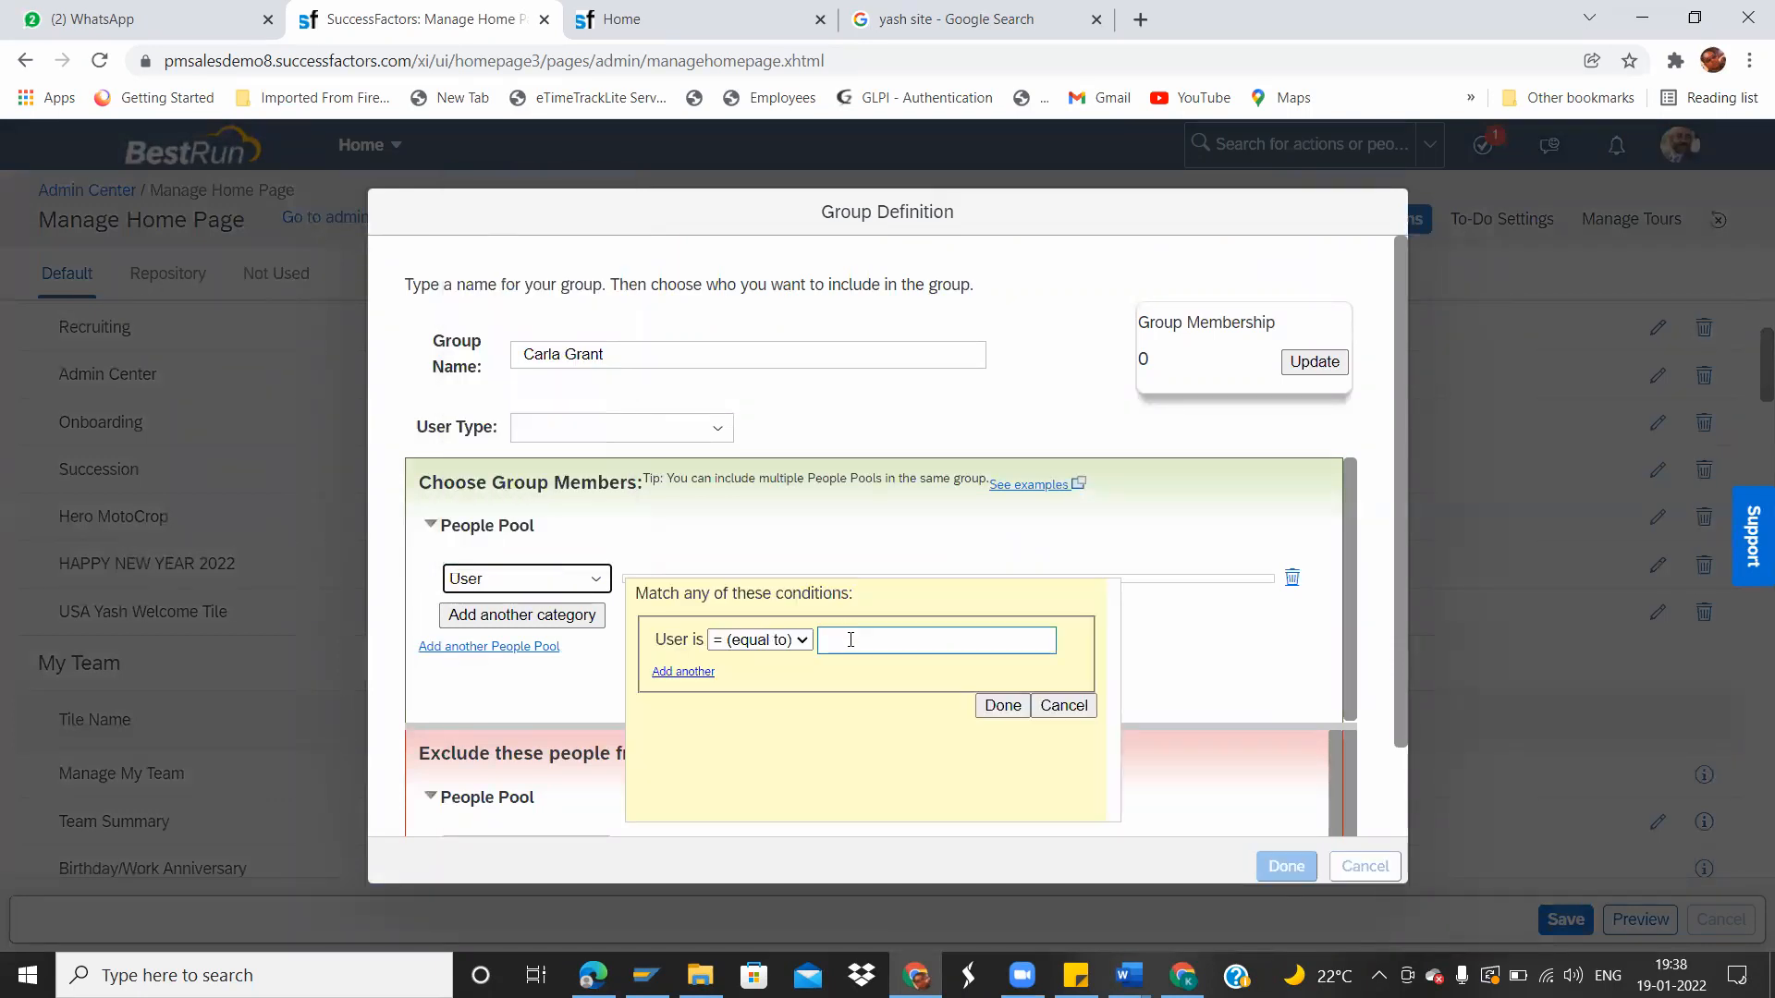
text(carla)
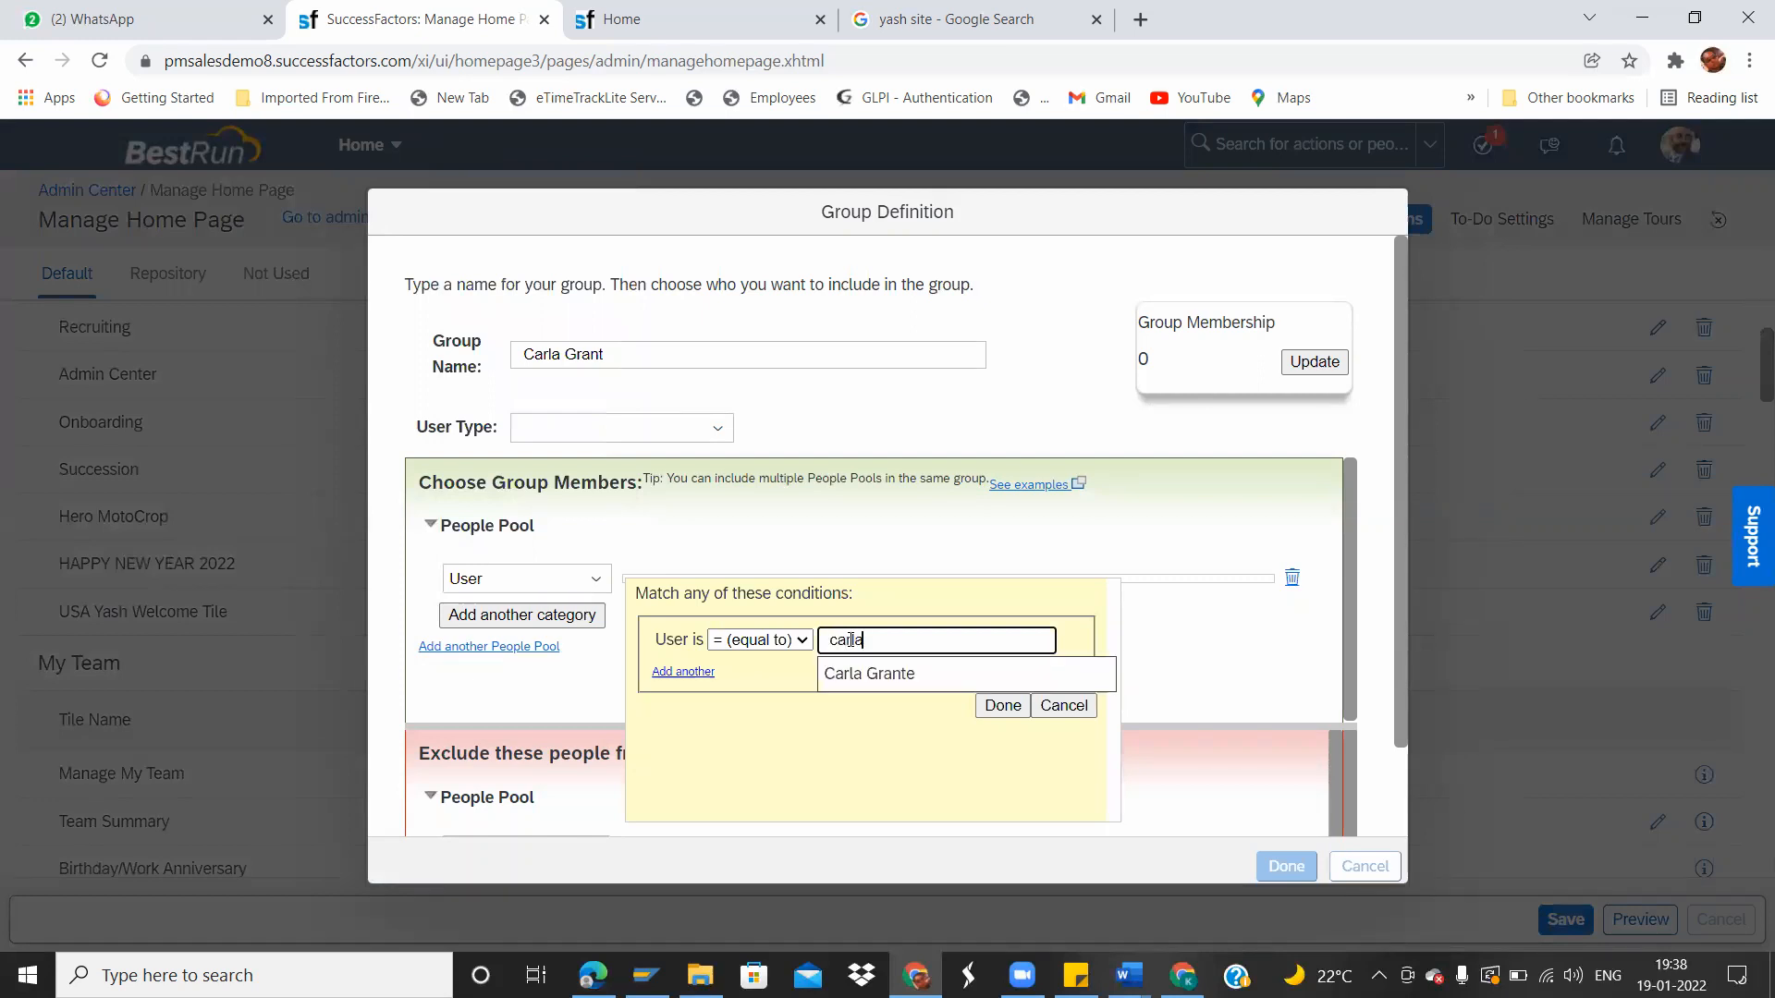
click(879, 673)
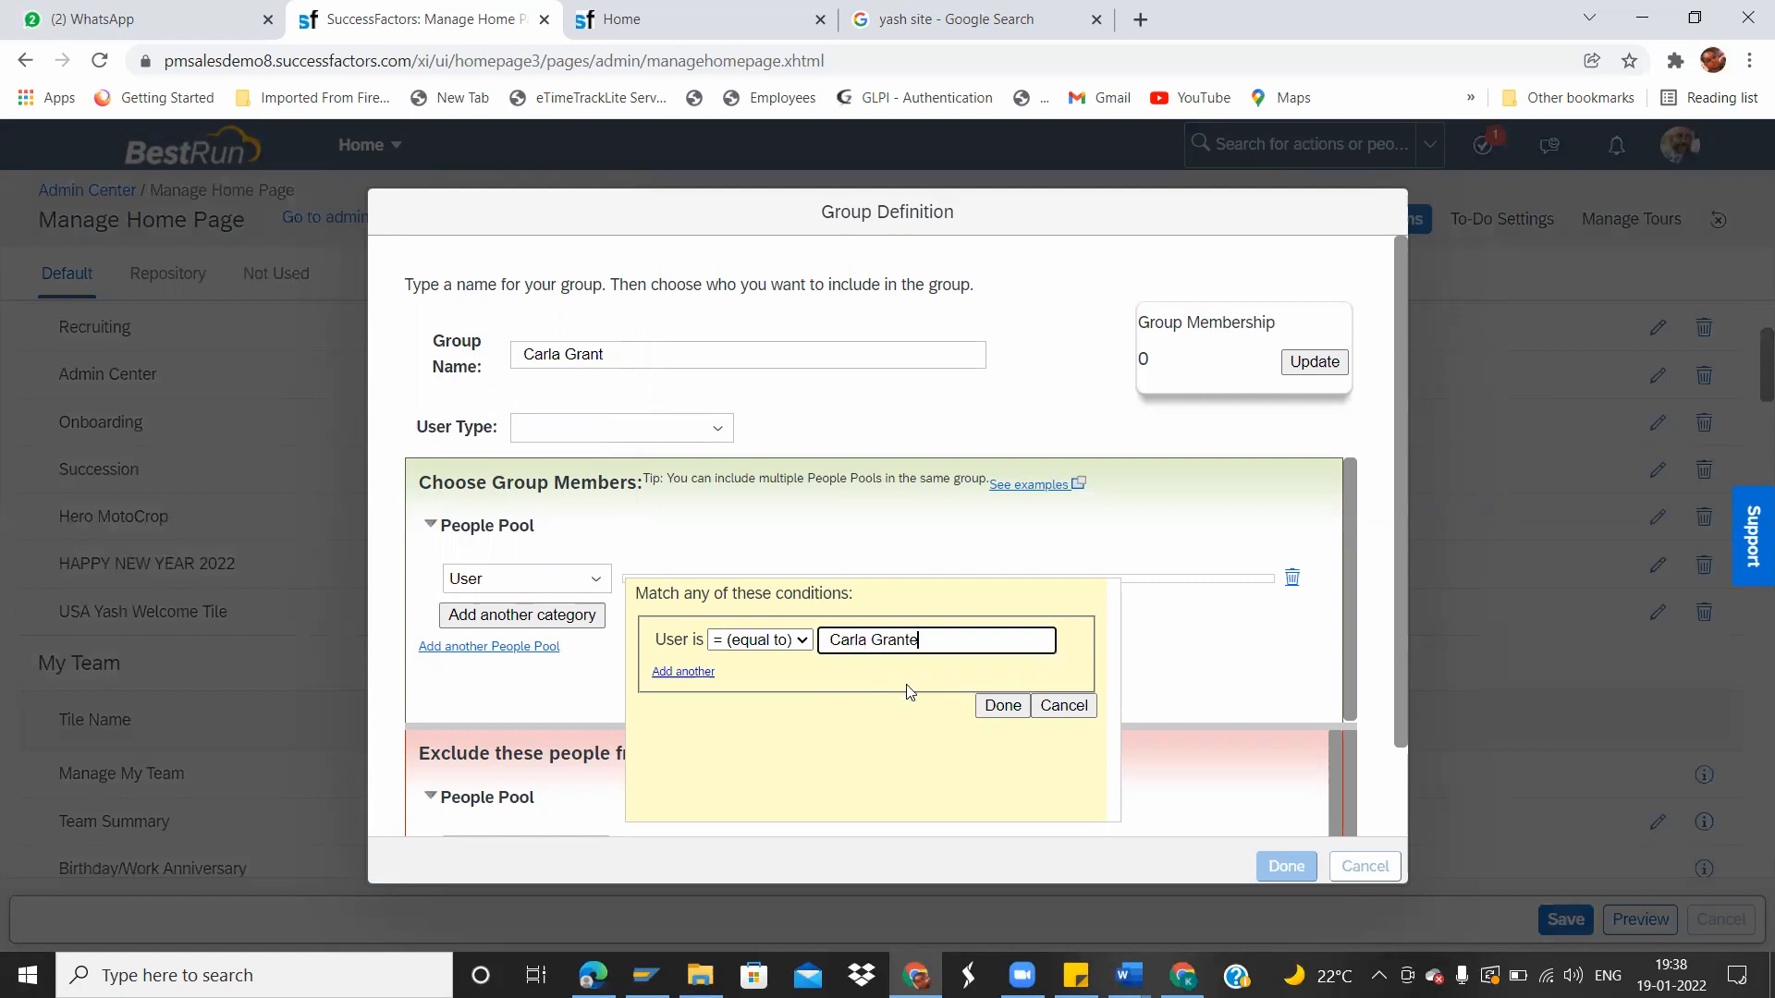
click(1003, 706)
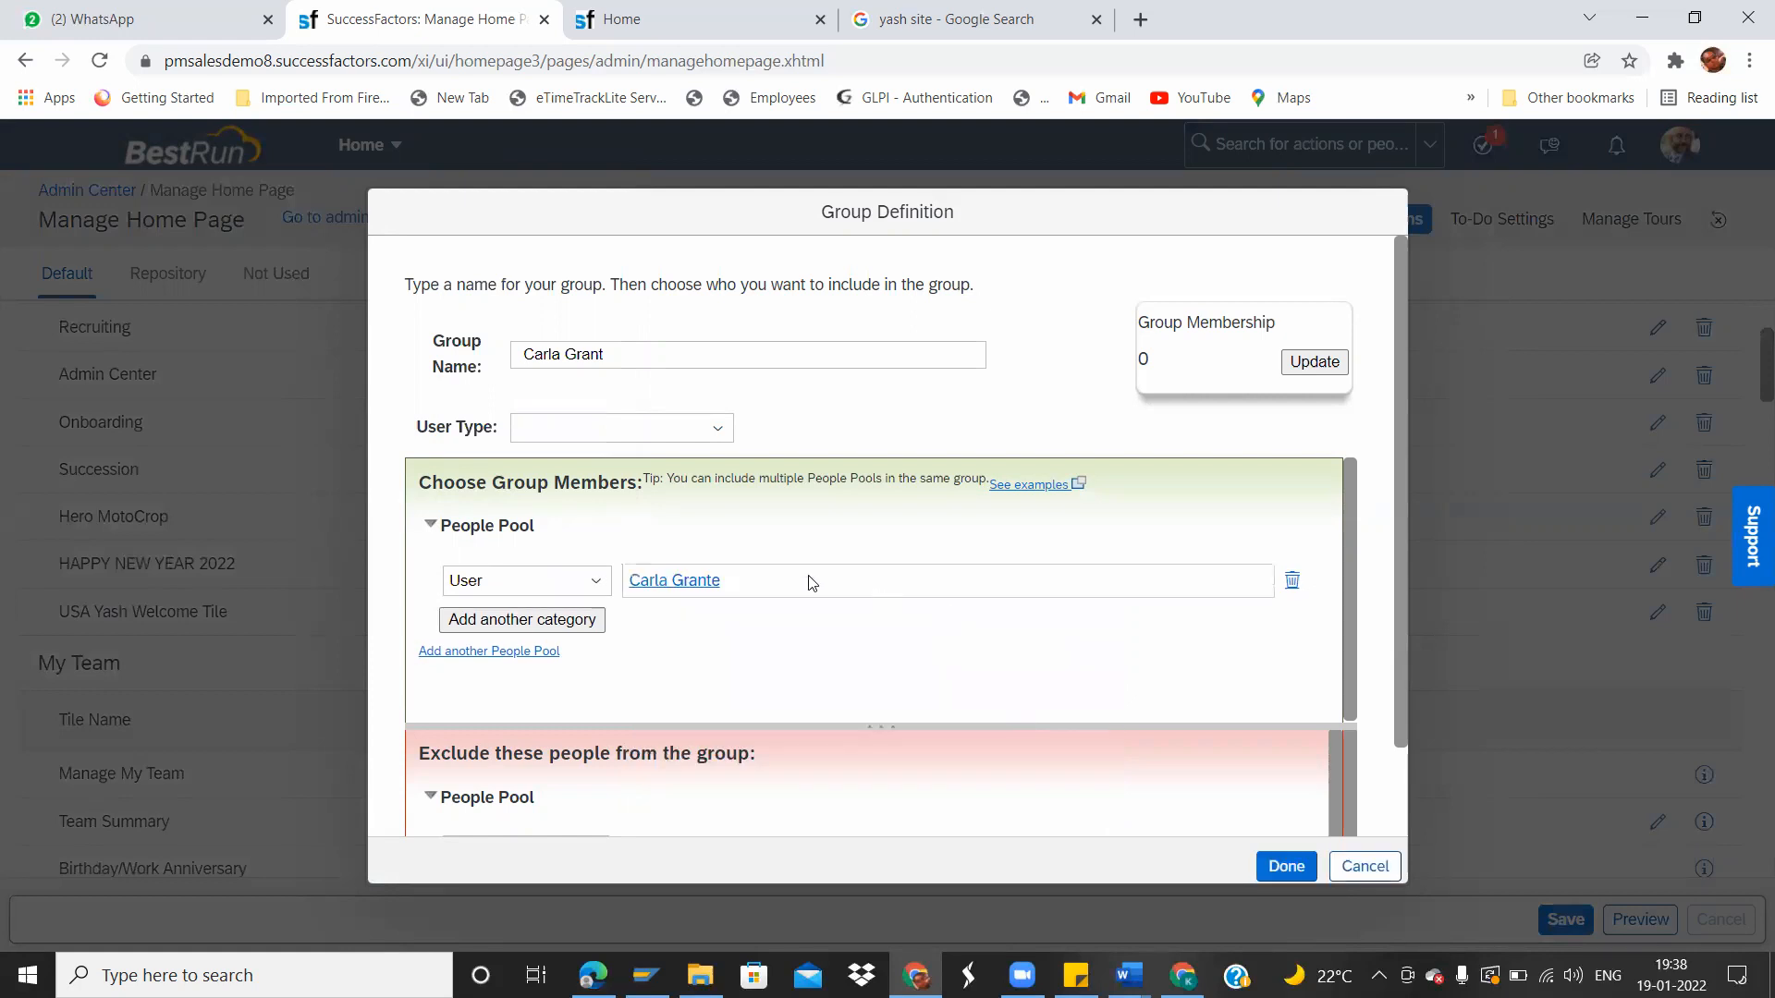
Add the Administrative Support employee from Philadelphia as a second User equal-to condition and finish the group definition.
click(681, 585)
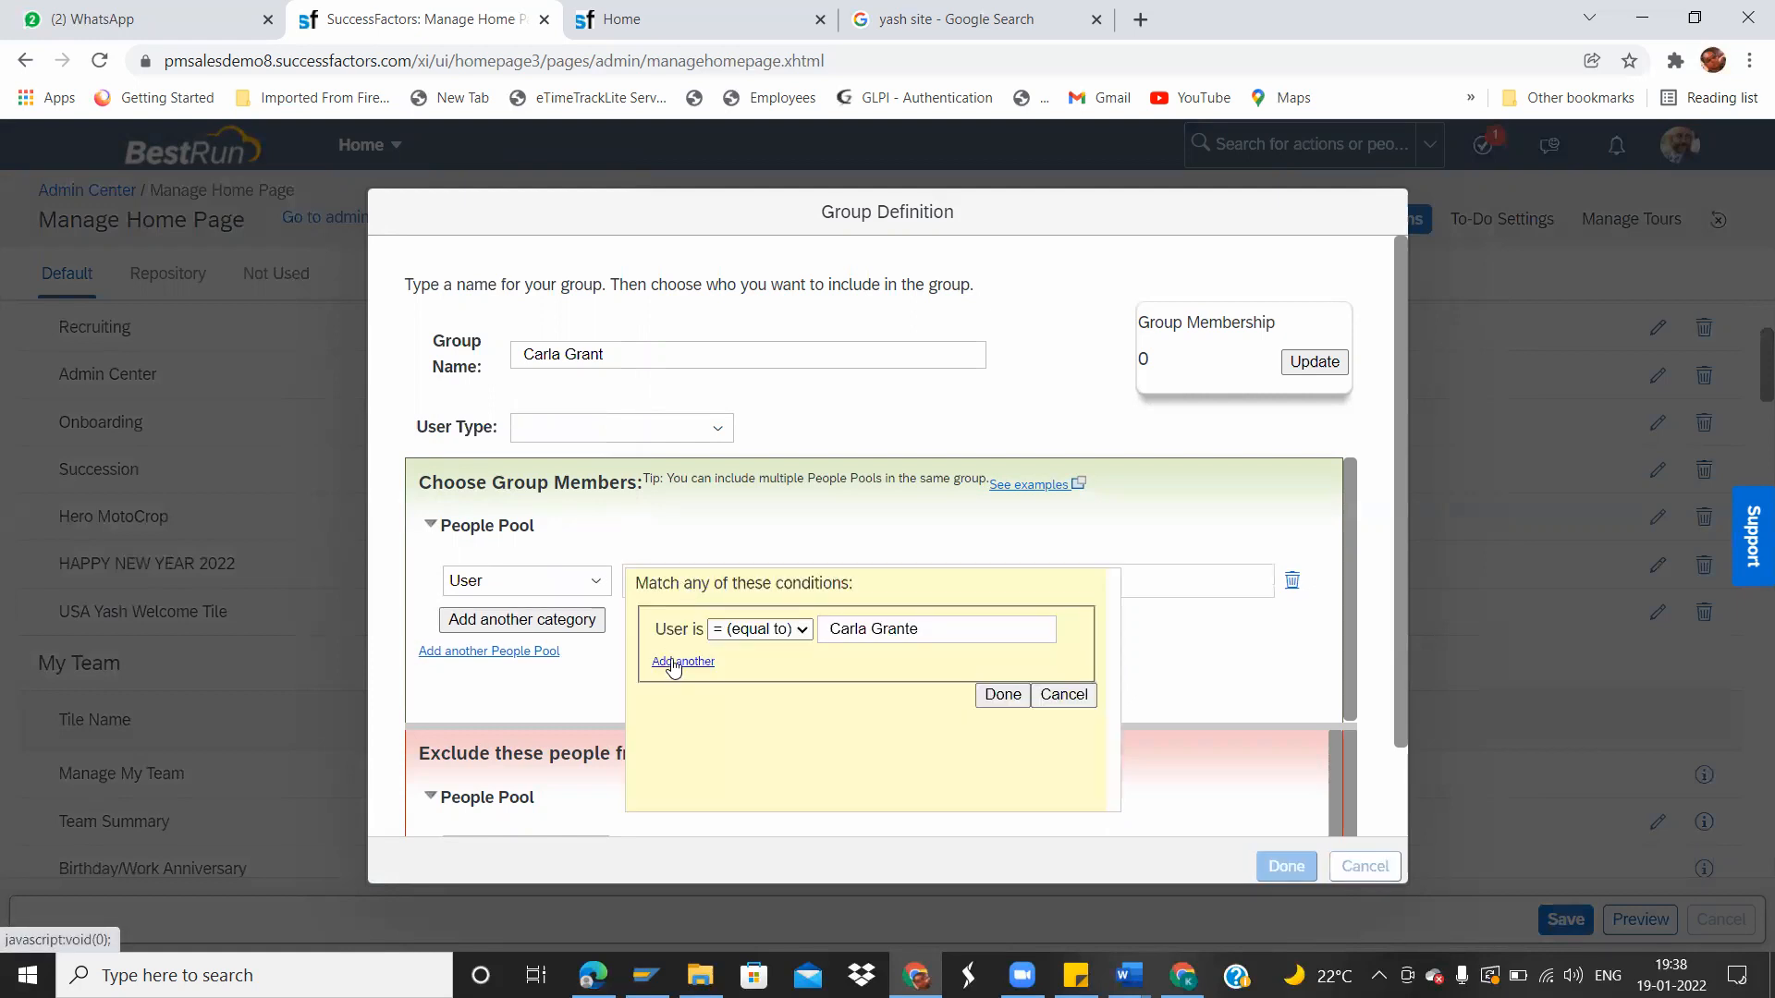
click(674, 662)
click(880, 663)
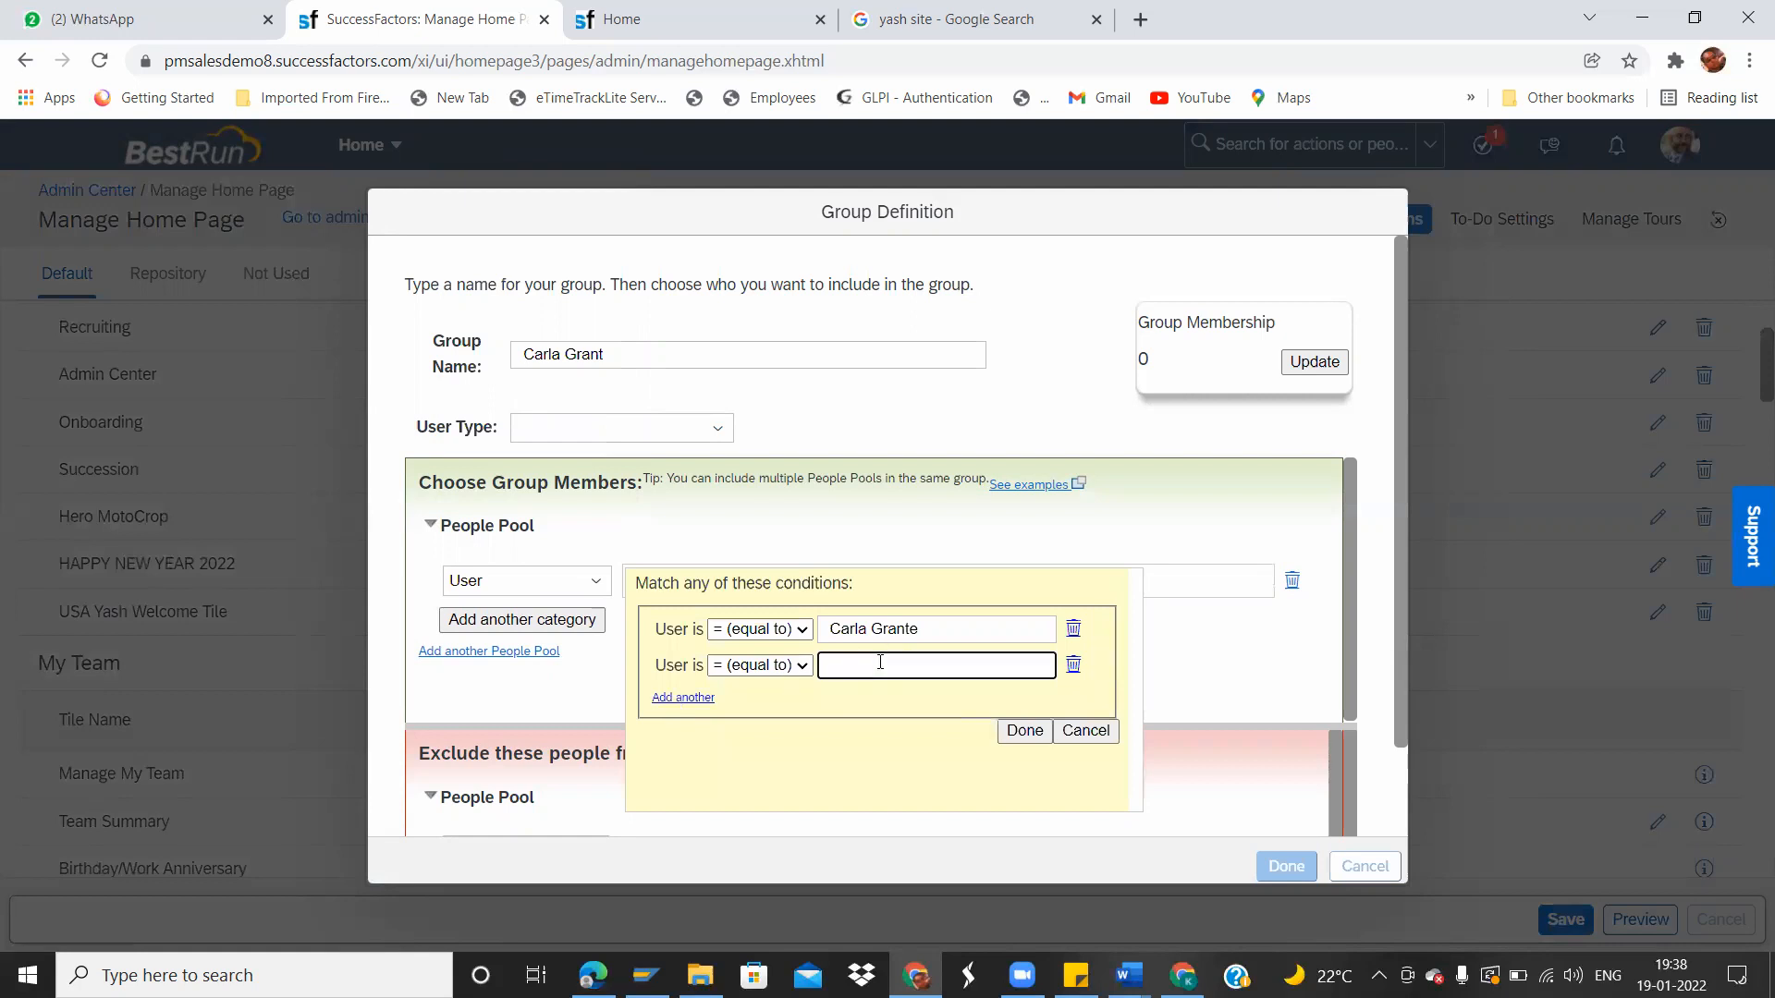
text(aaya)
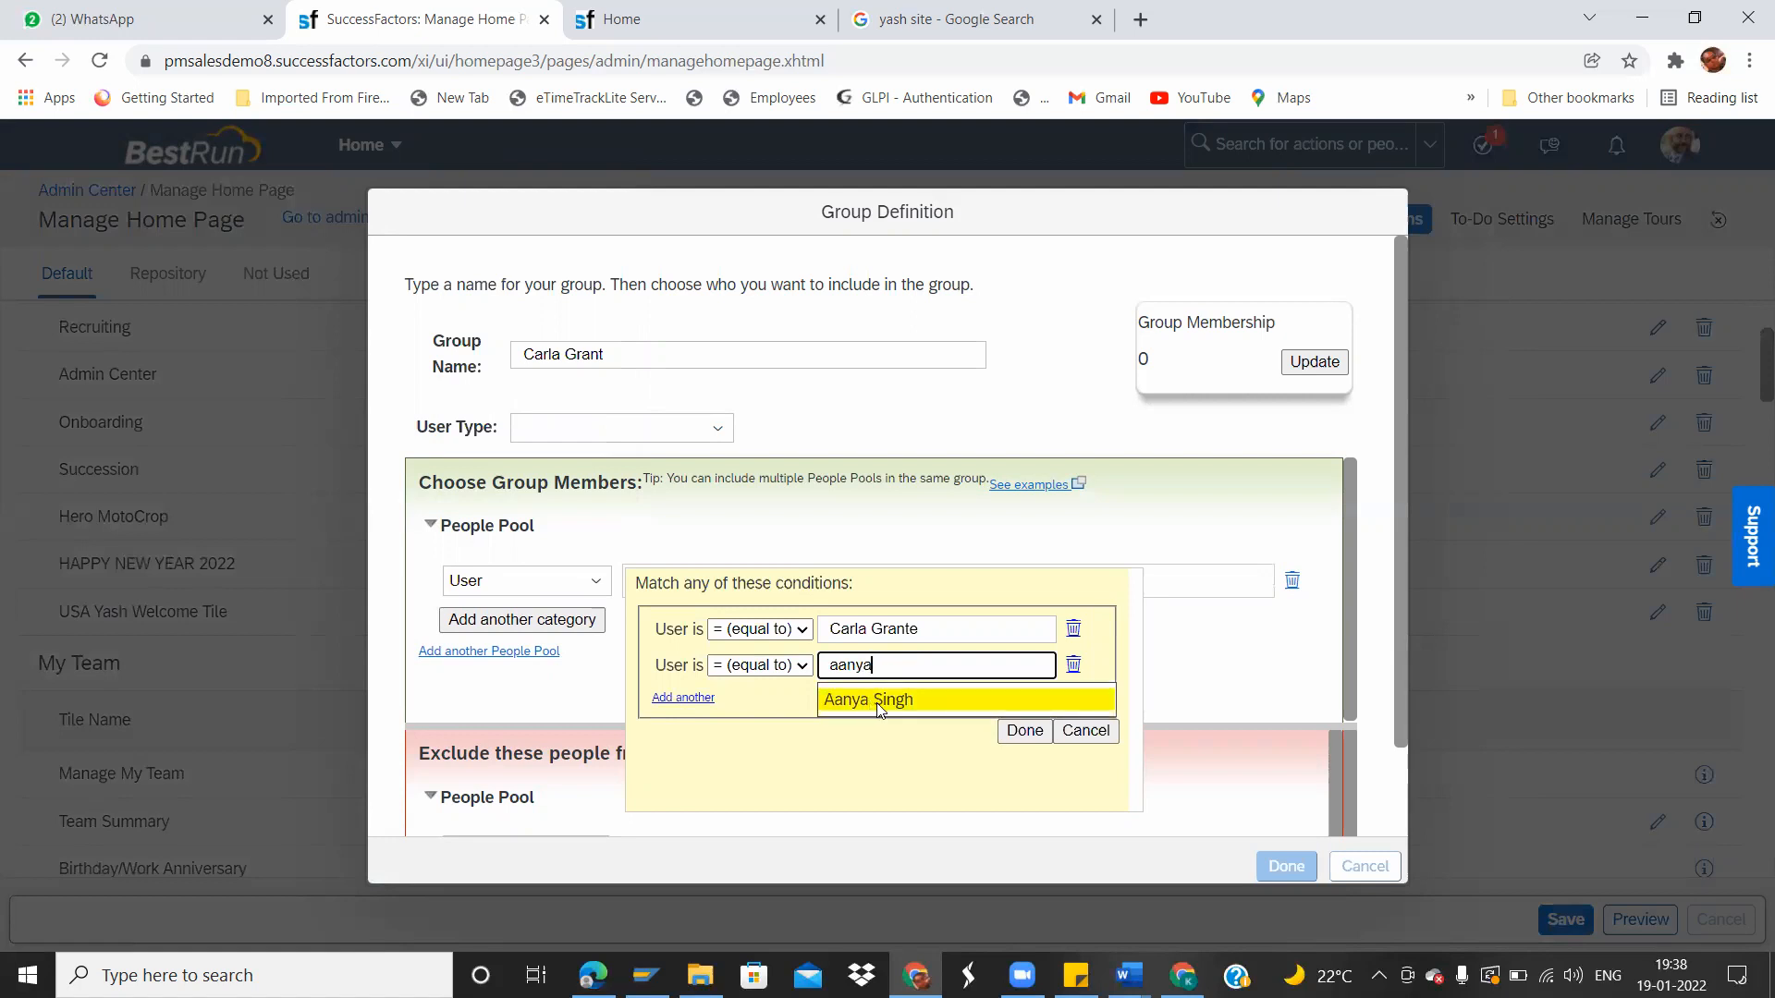
click(872, 707)
click(1024, 731)
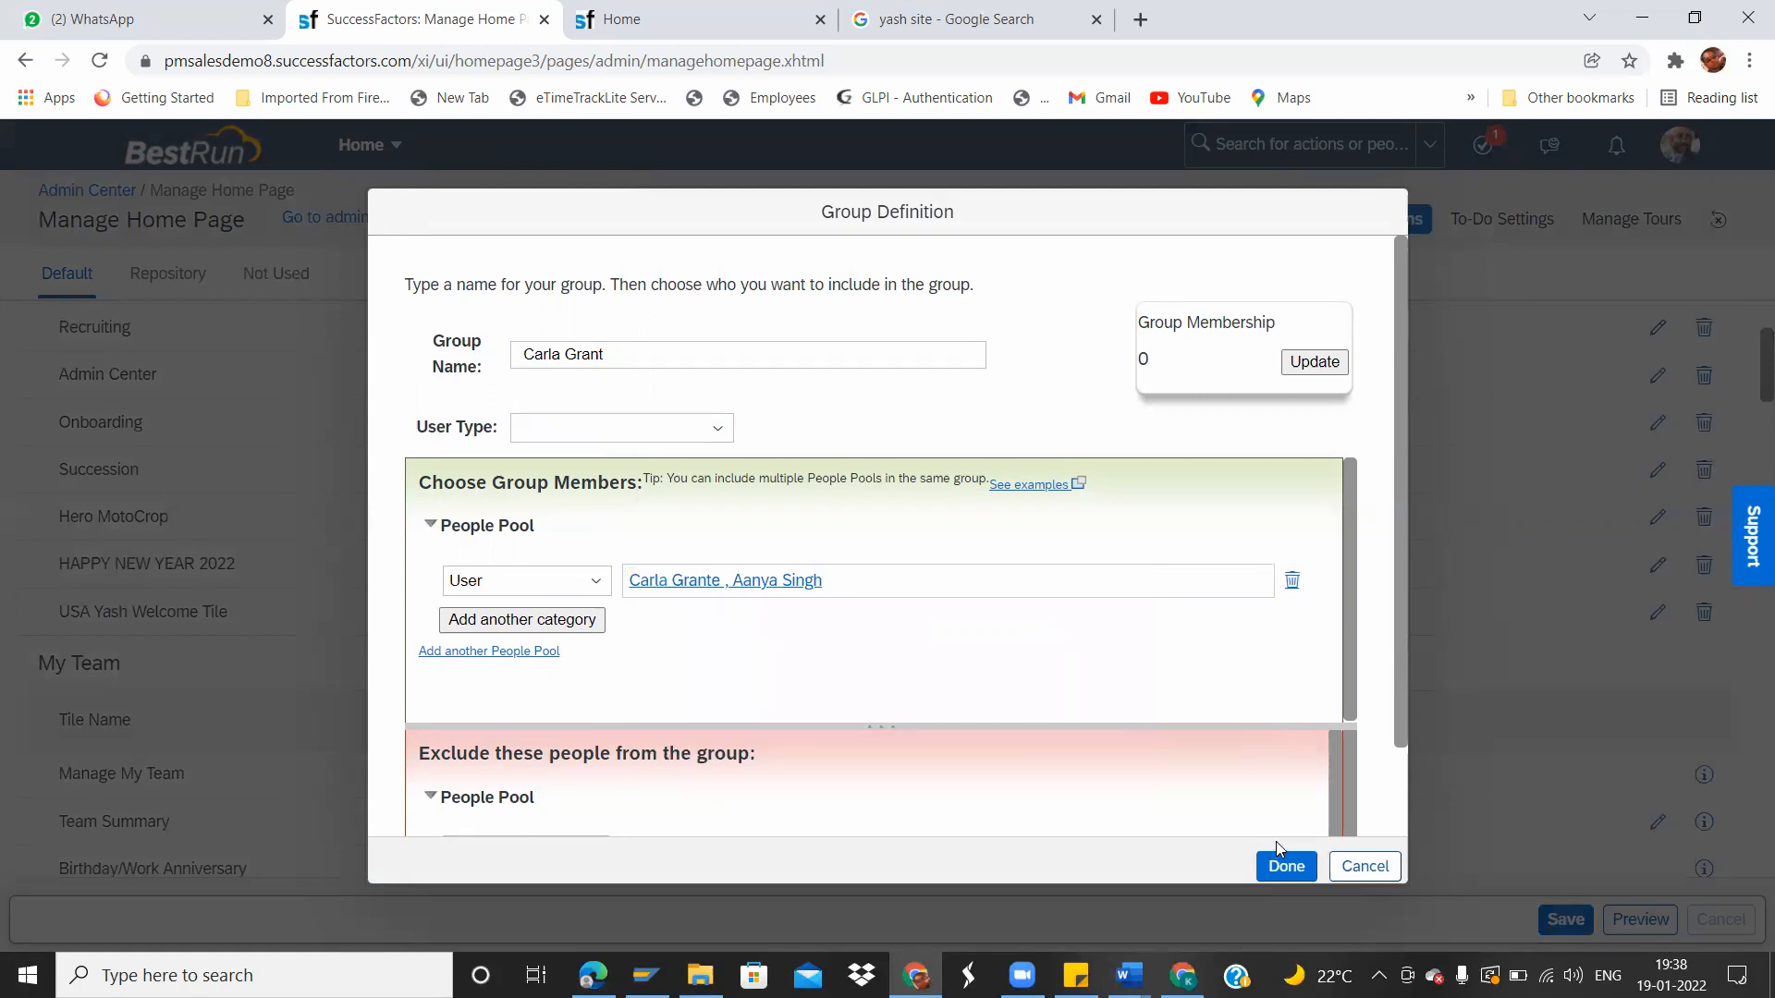
click(1287, 867)
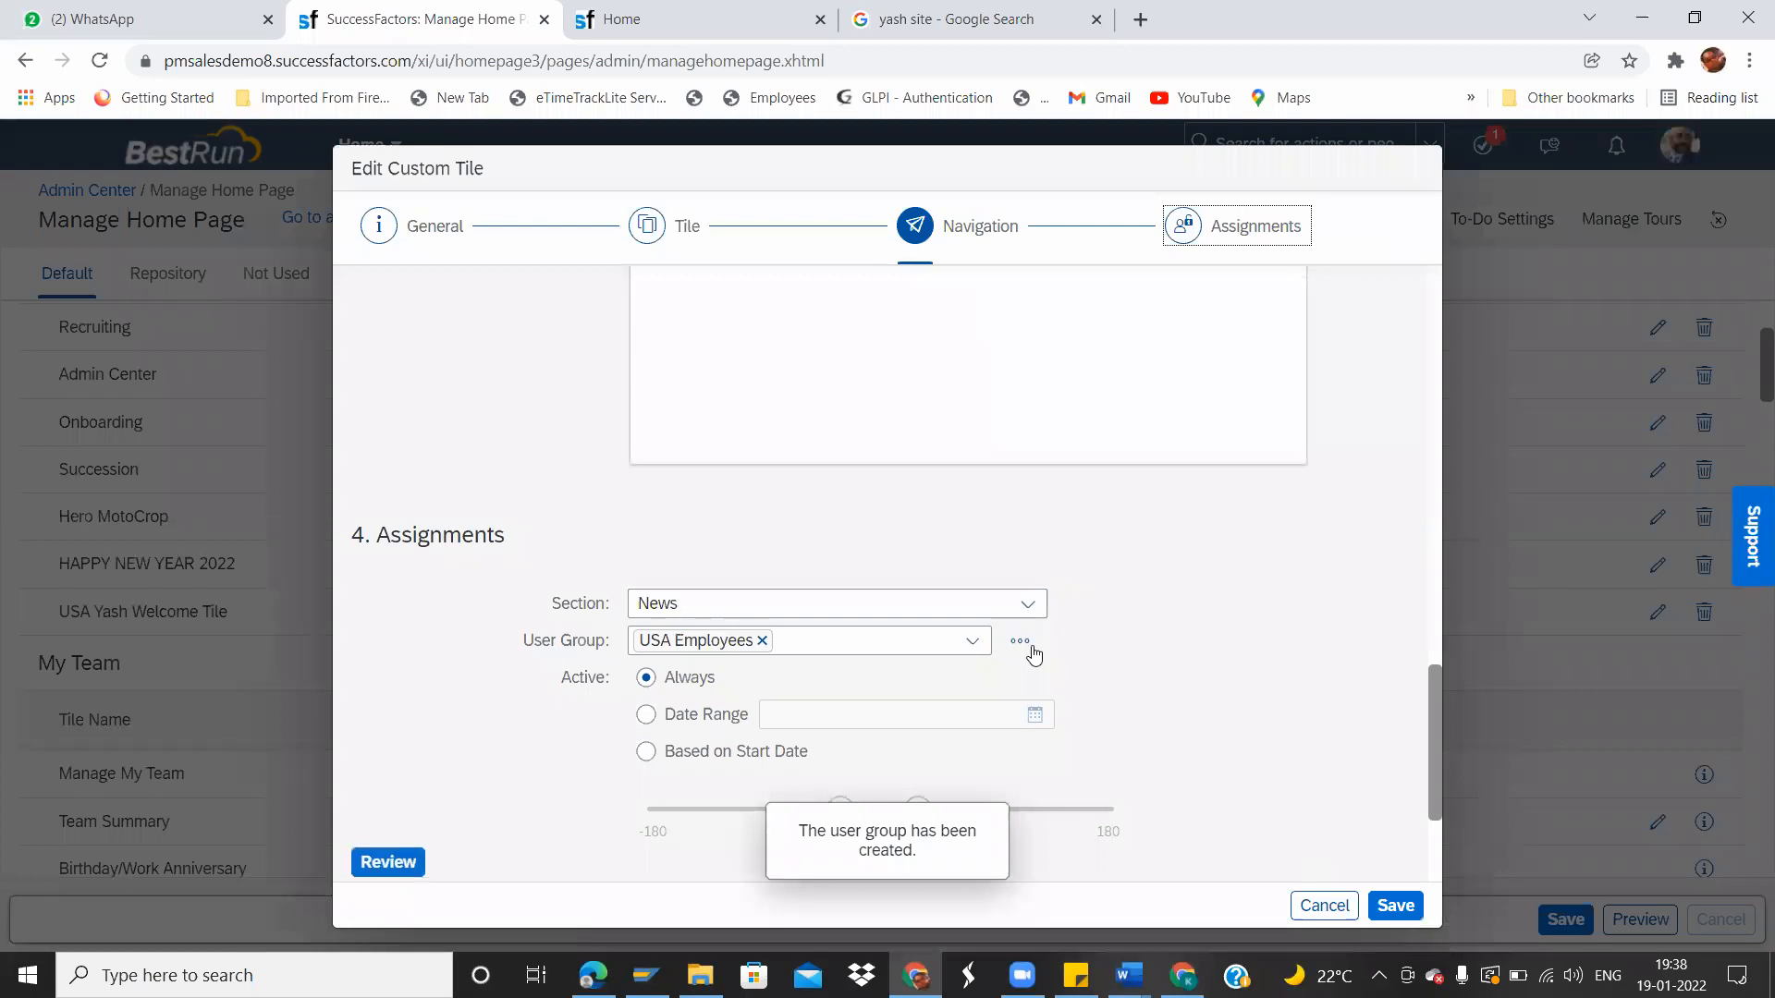
Replace USA Employees with the new two-person group as the tile's user group and save the tile and home page changes.
click(976, 641)
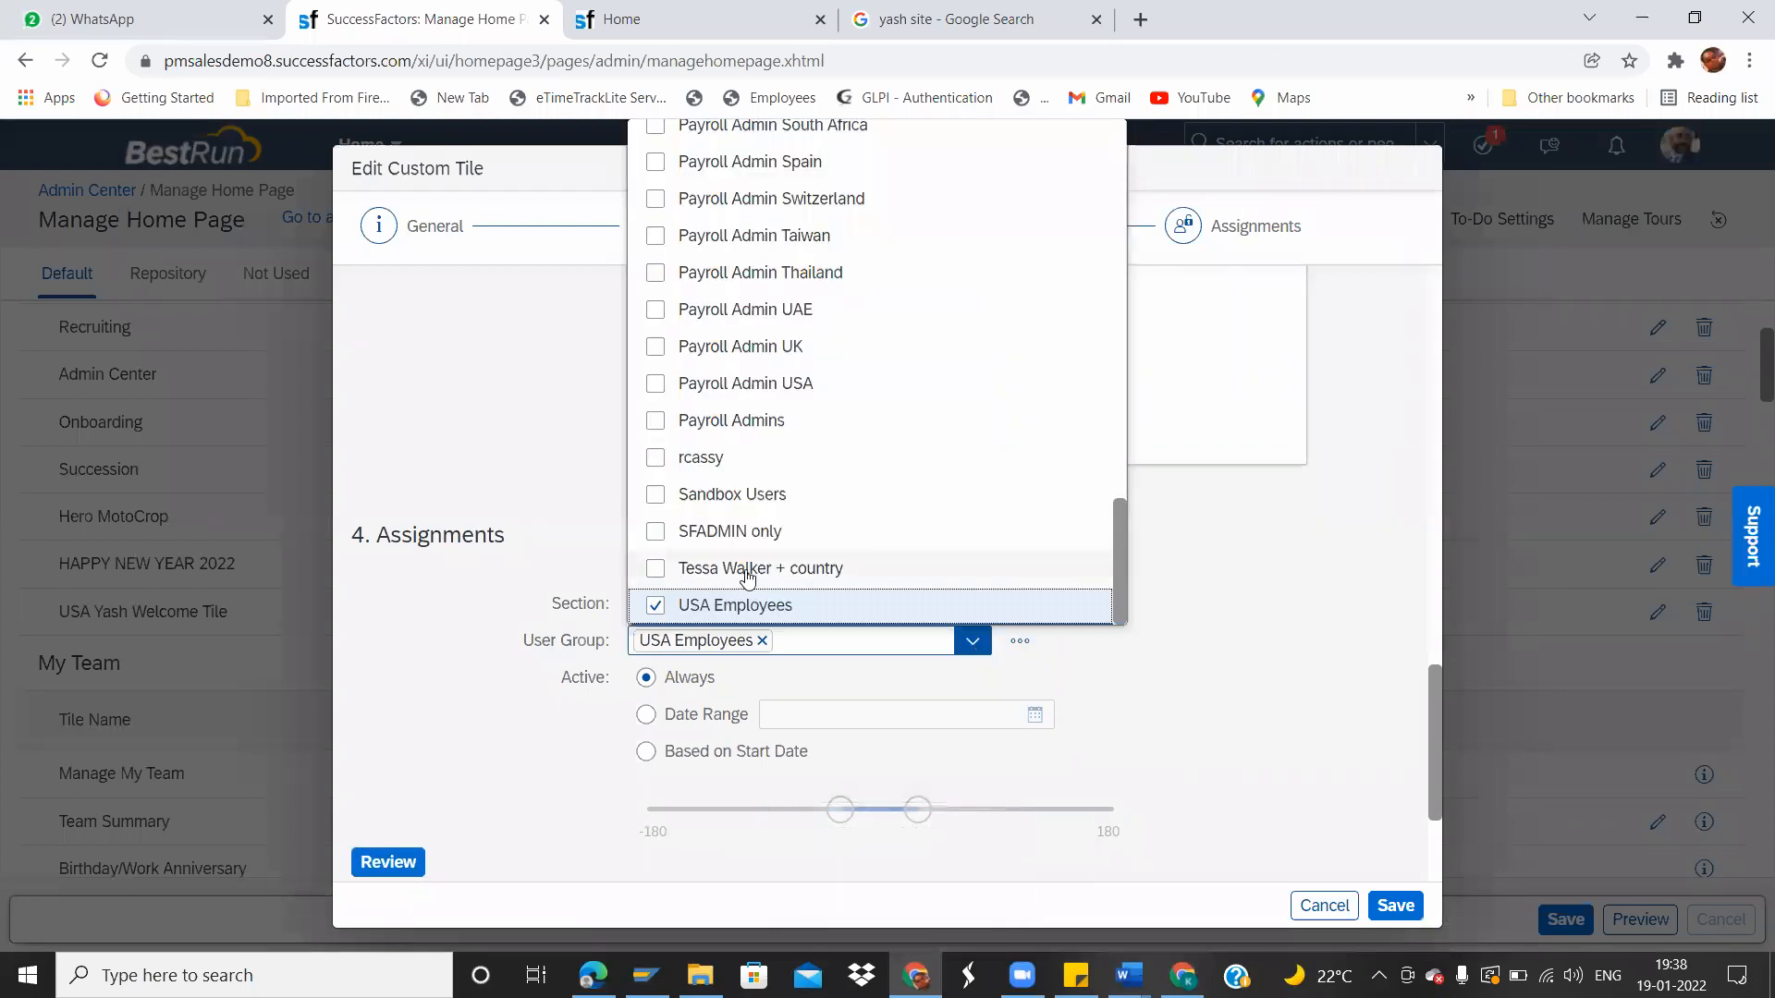
click(658, 607)
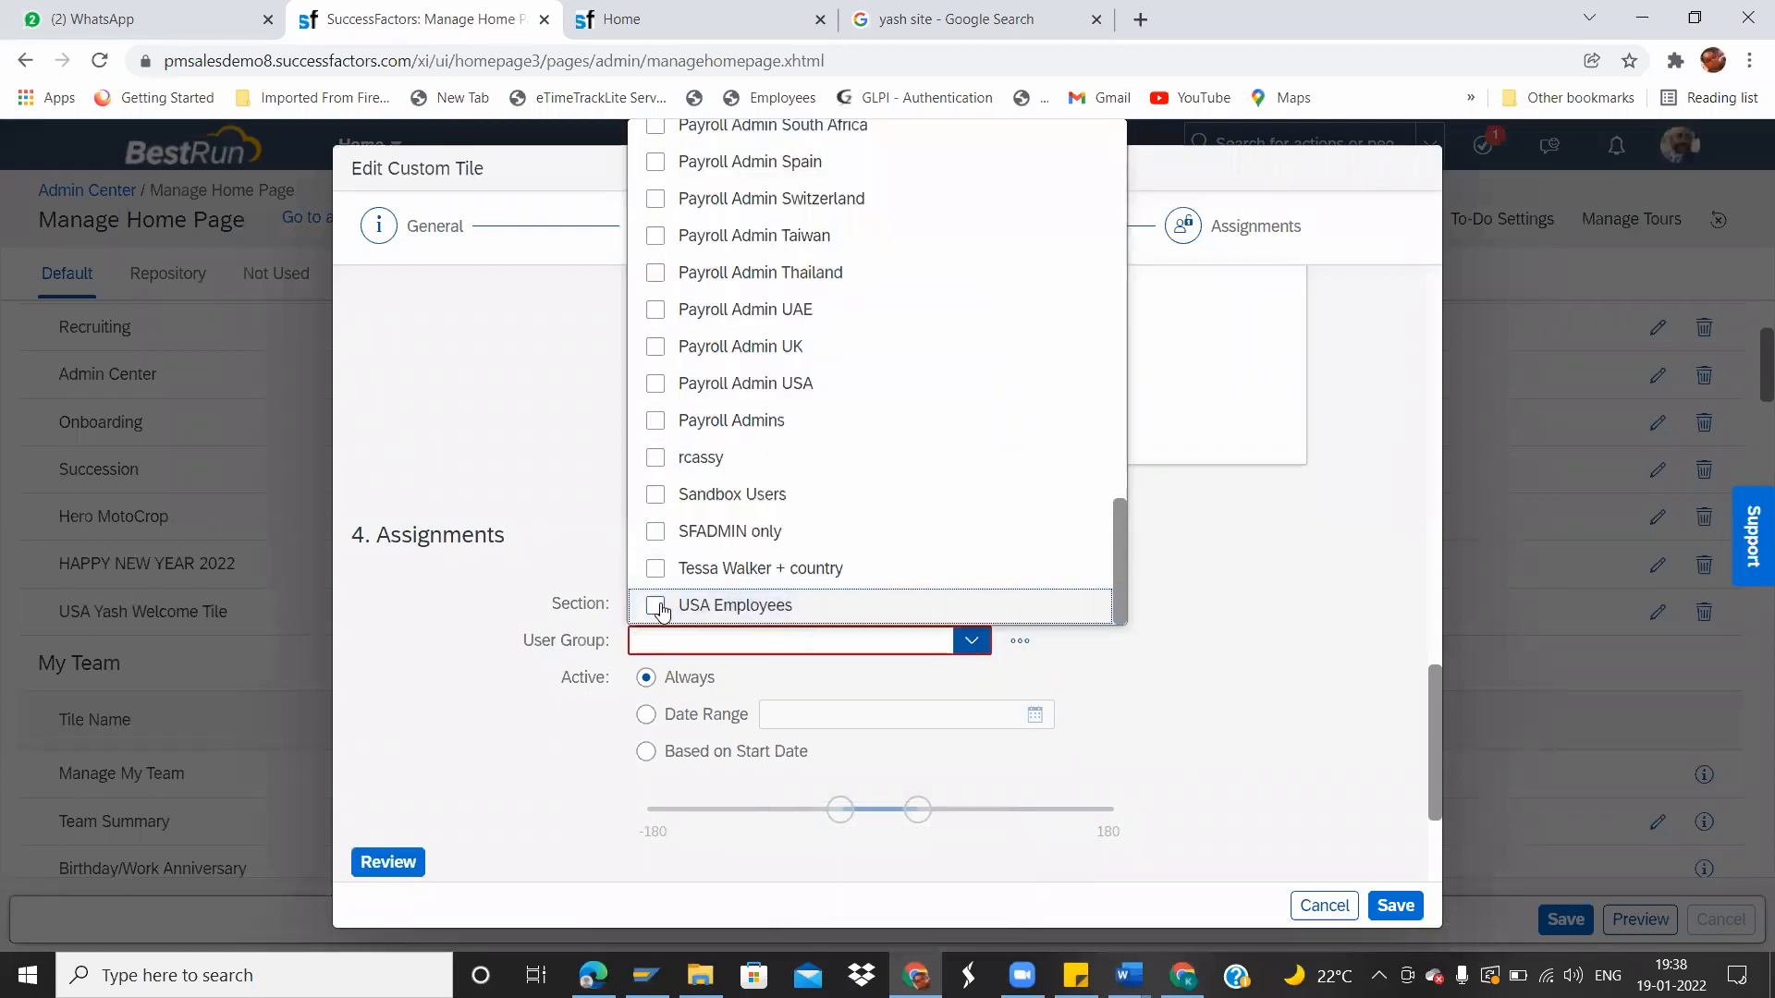
click(695, 638)
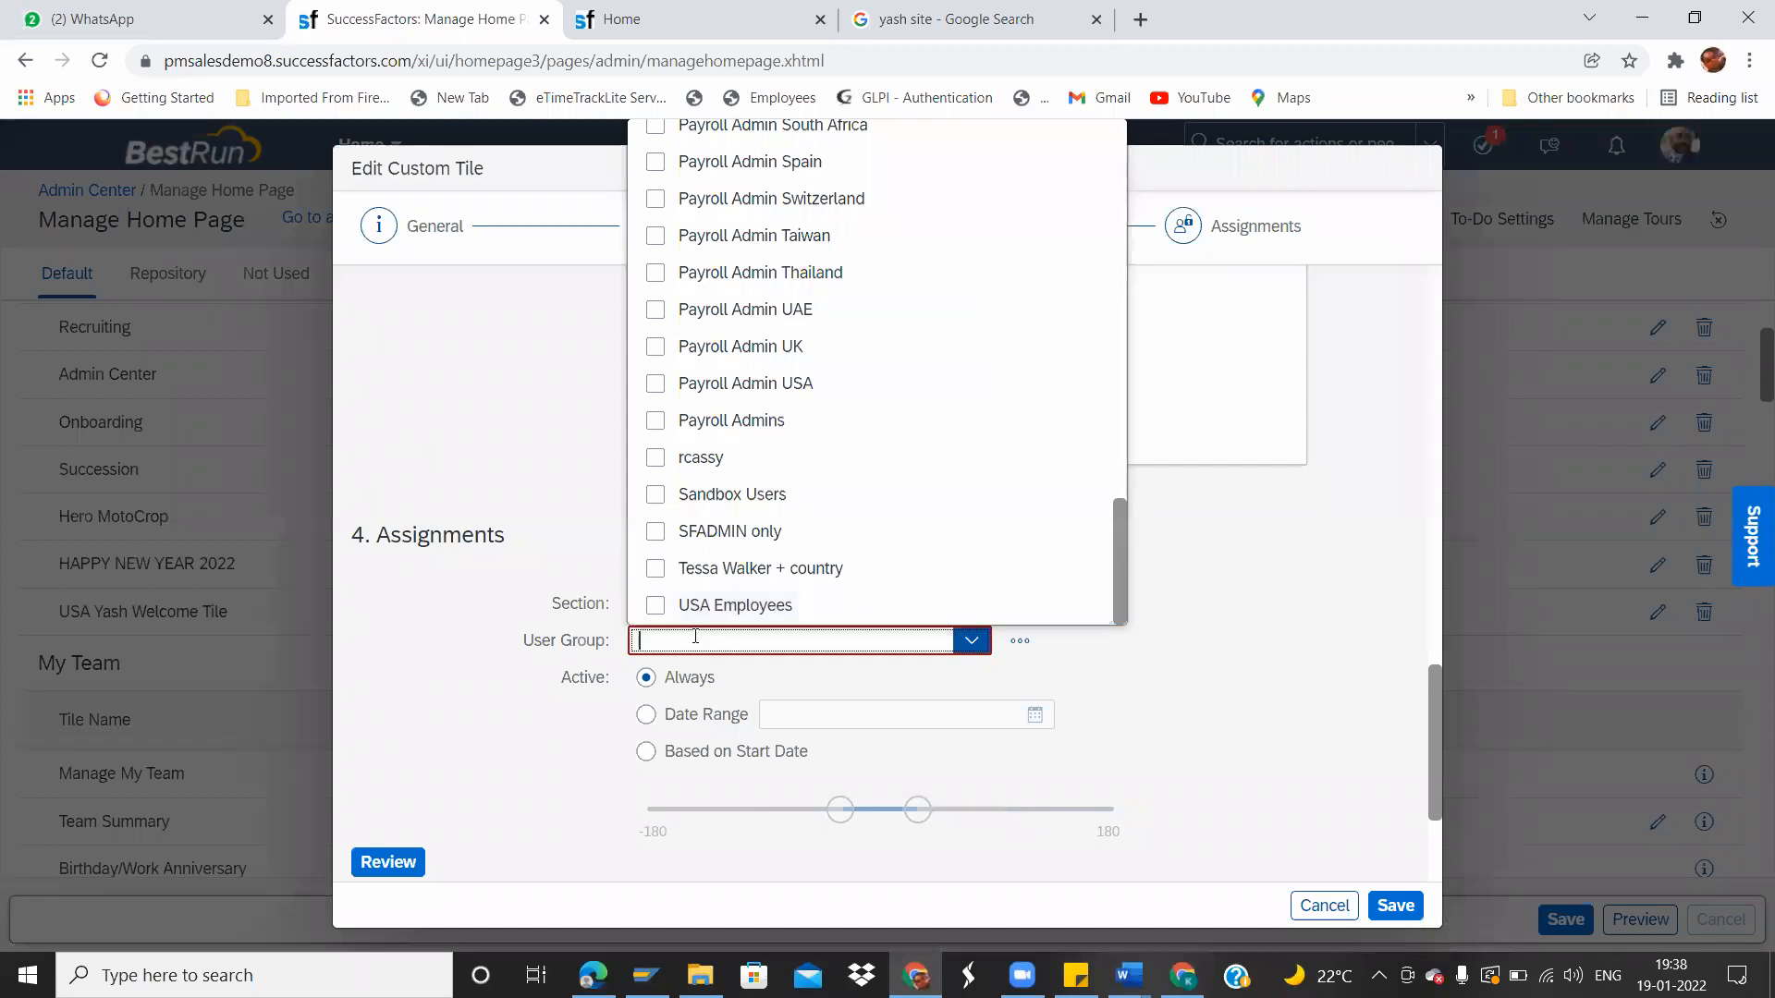
text(Ca)
click(681, 705)
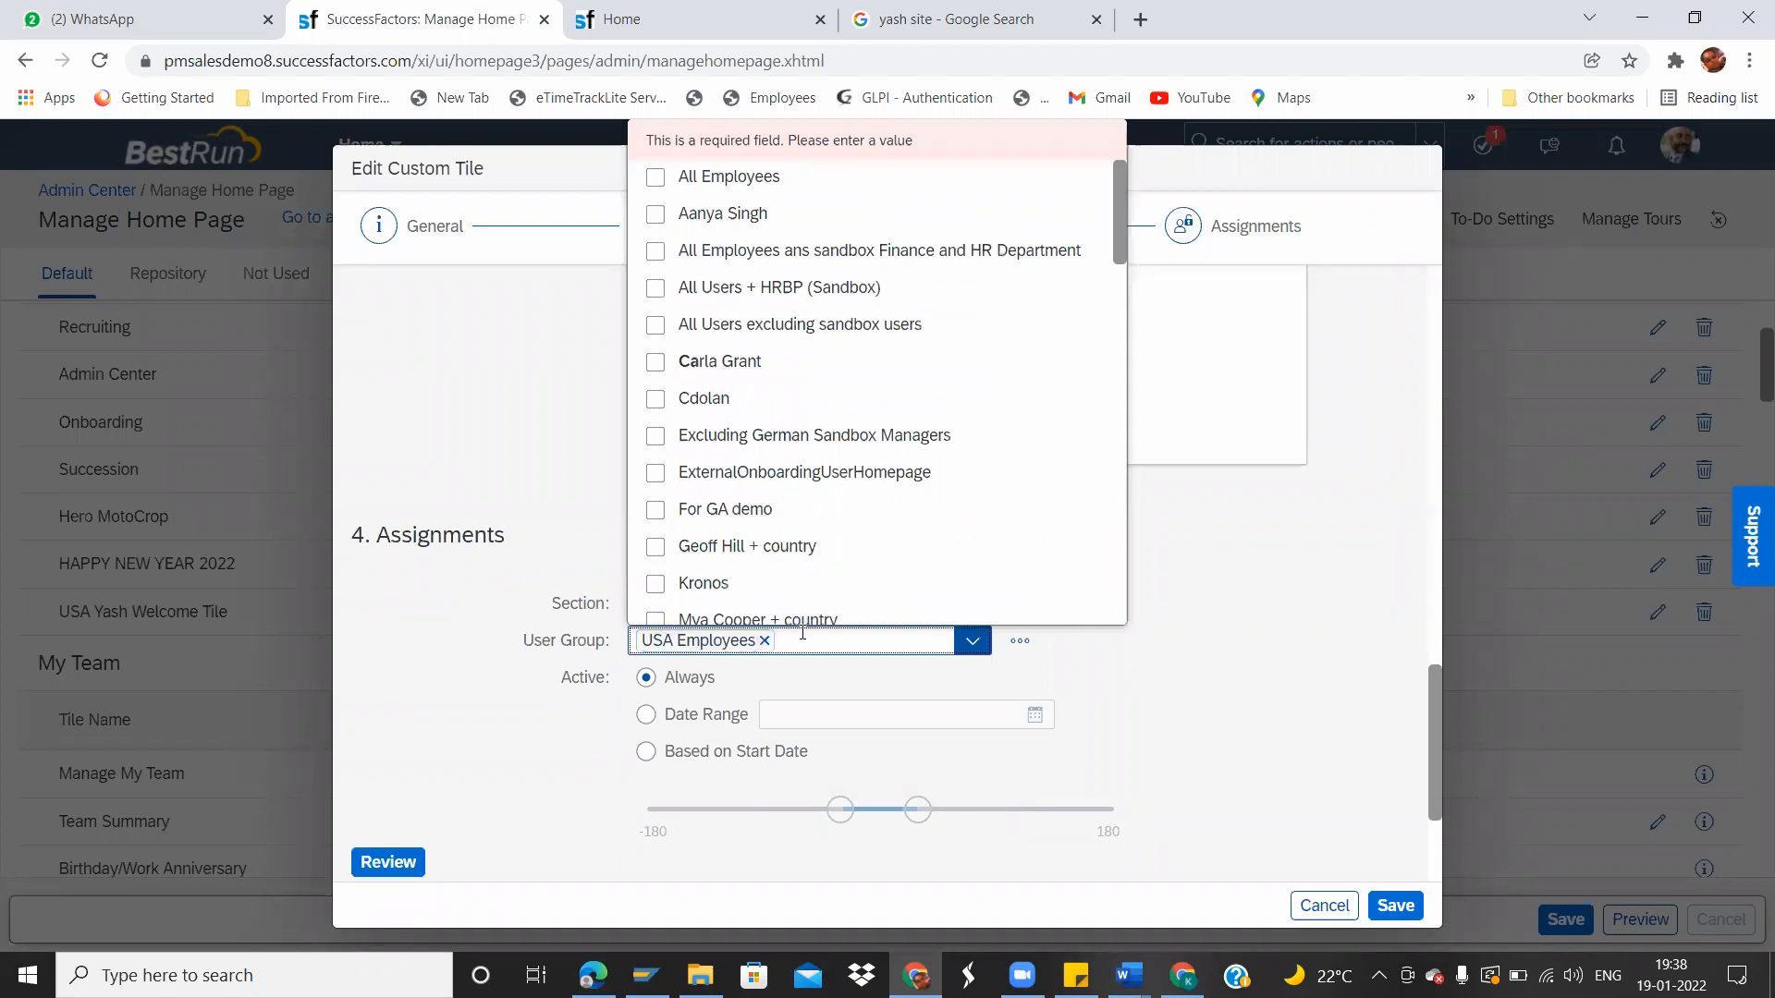
key(BackSpace)
text(Carla Grant)
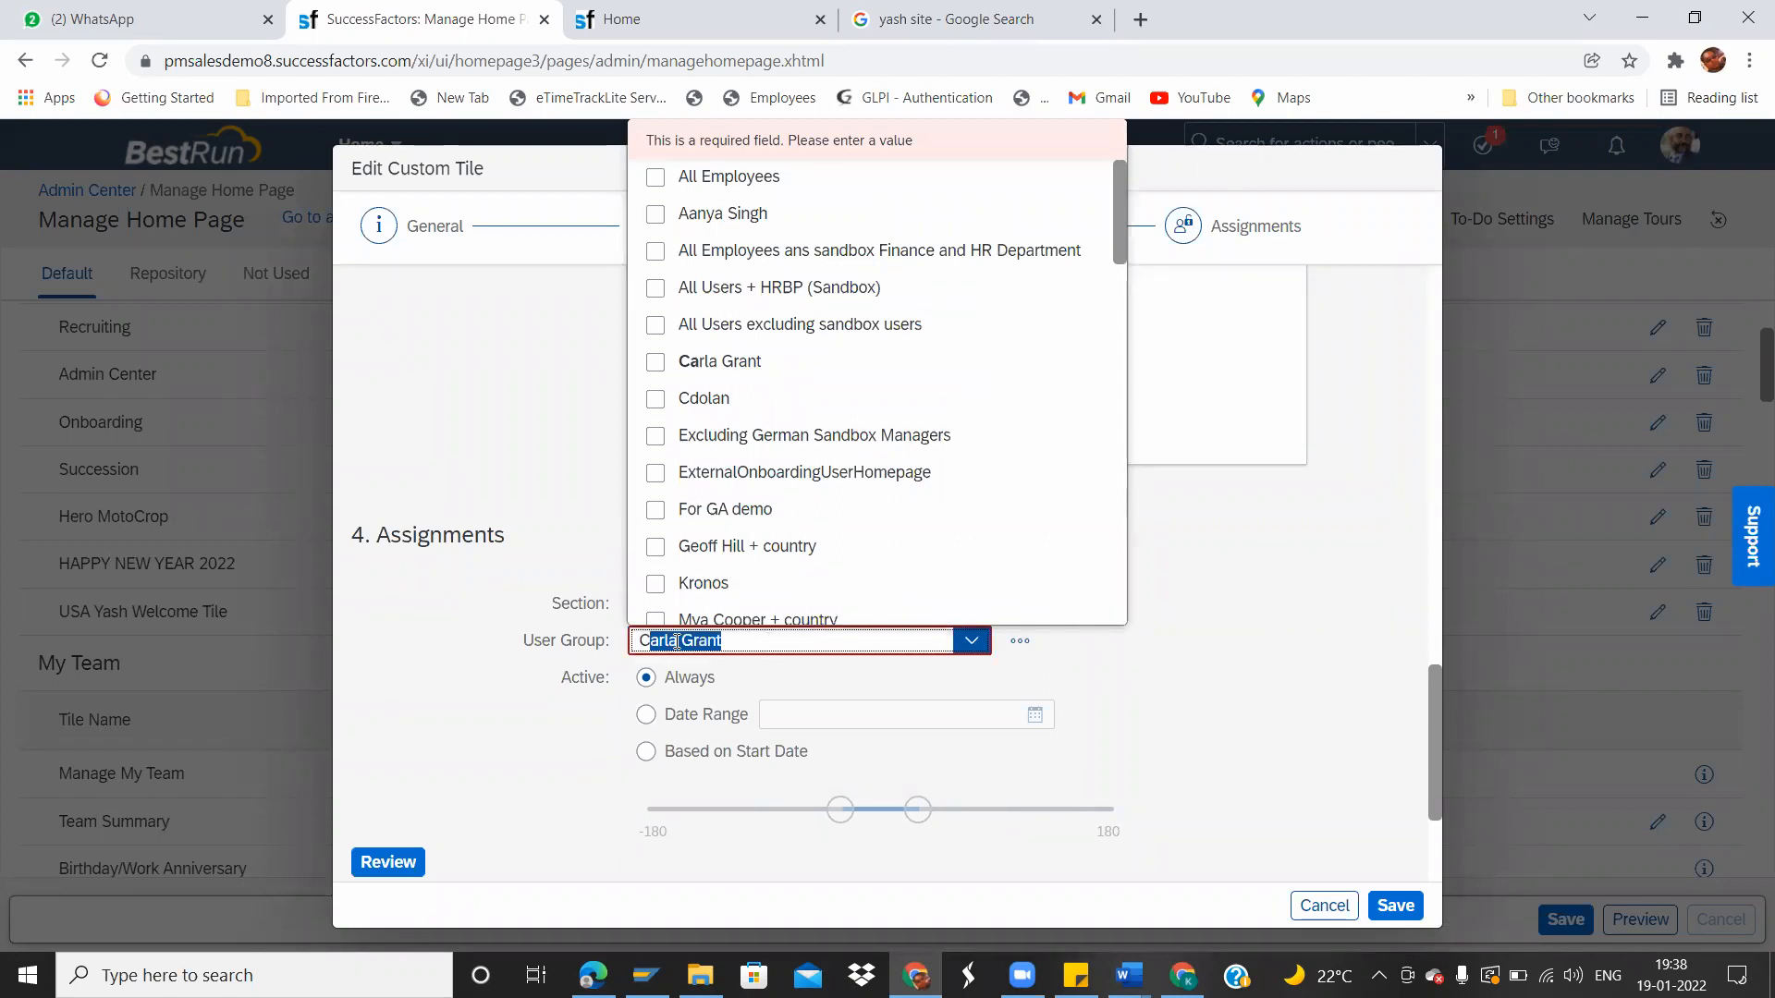
click(686, 712)
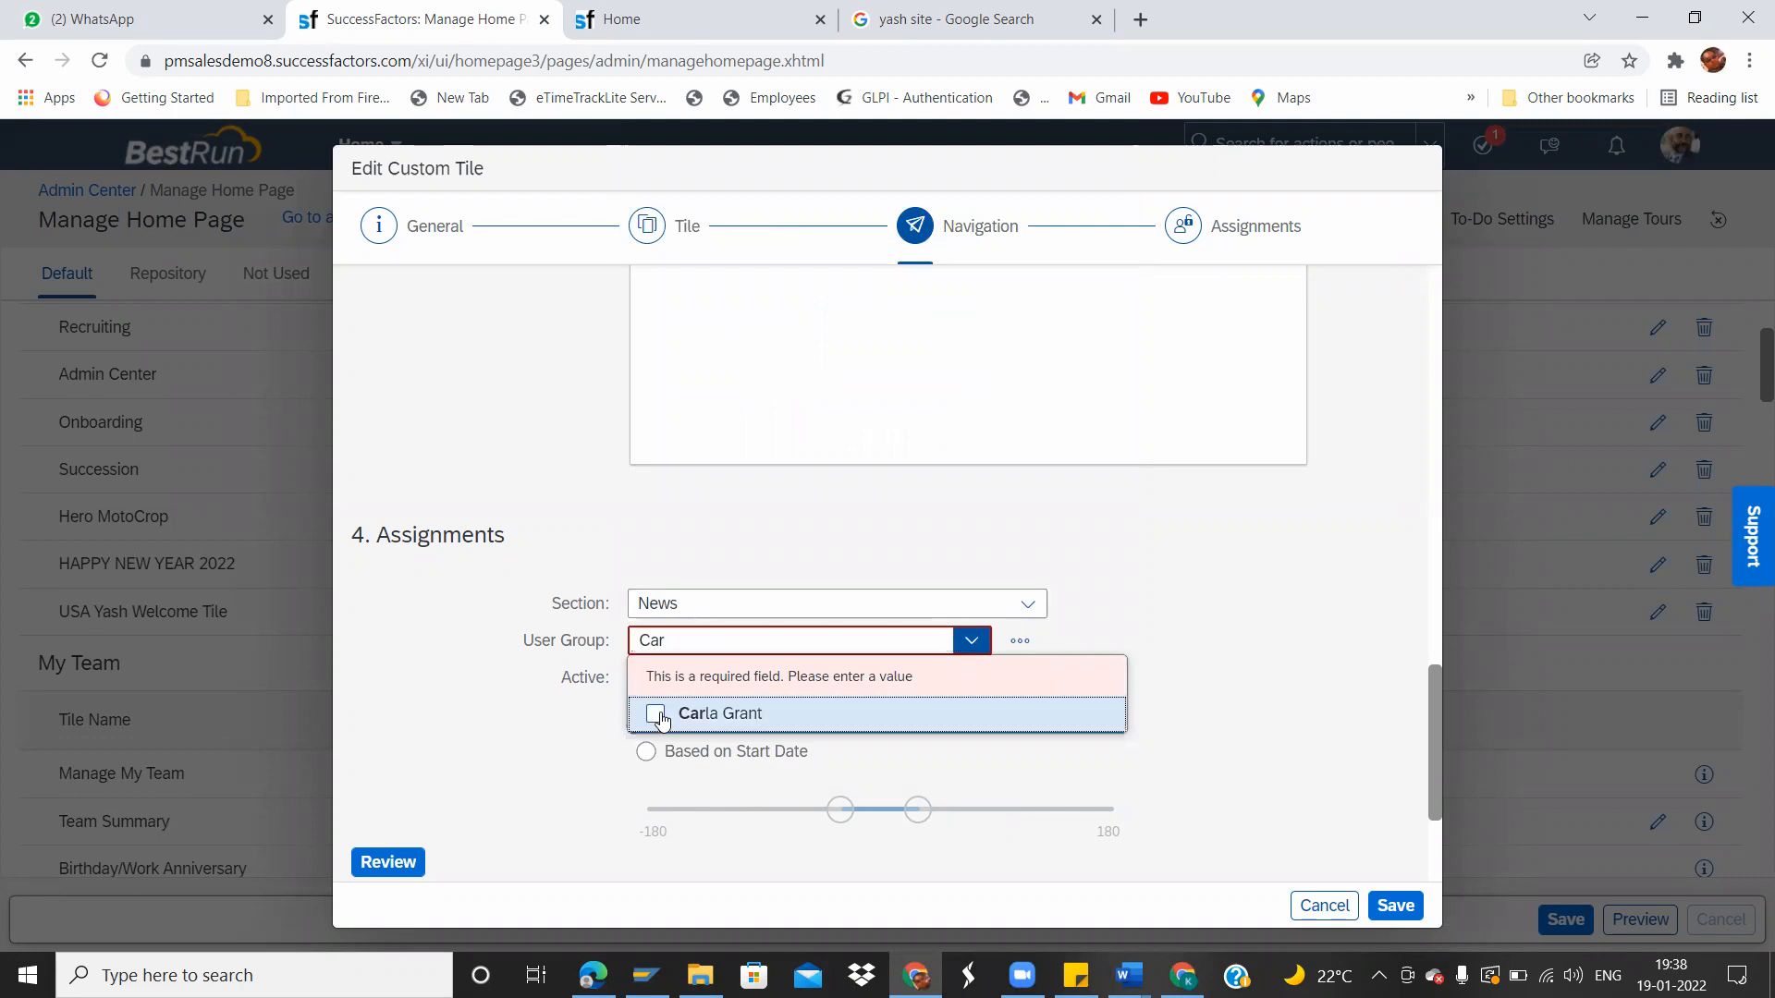
click(1024, 677)
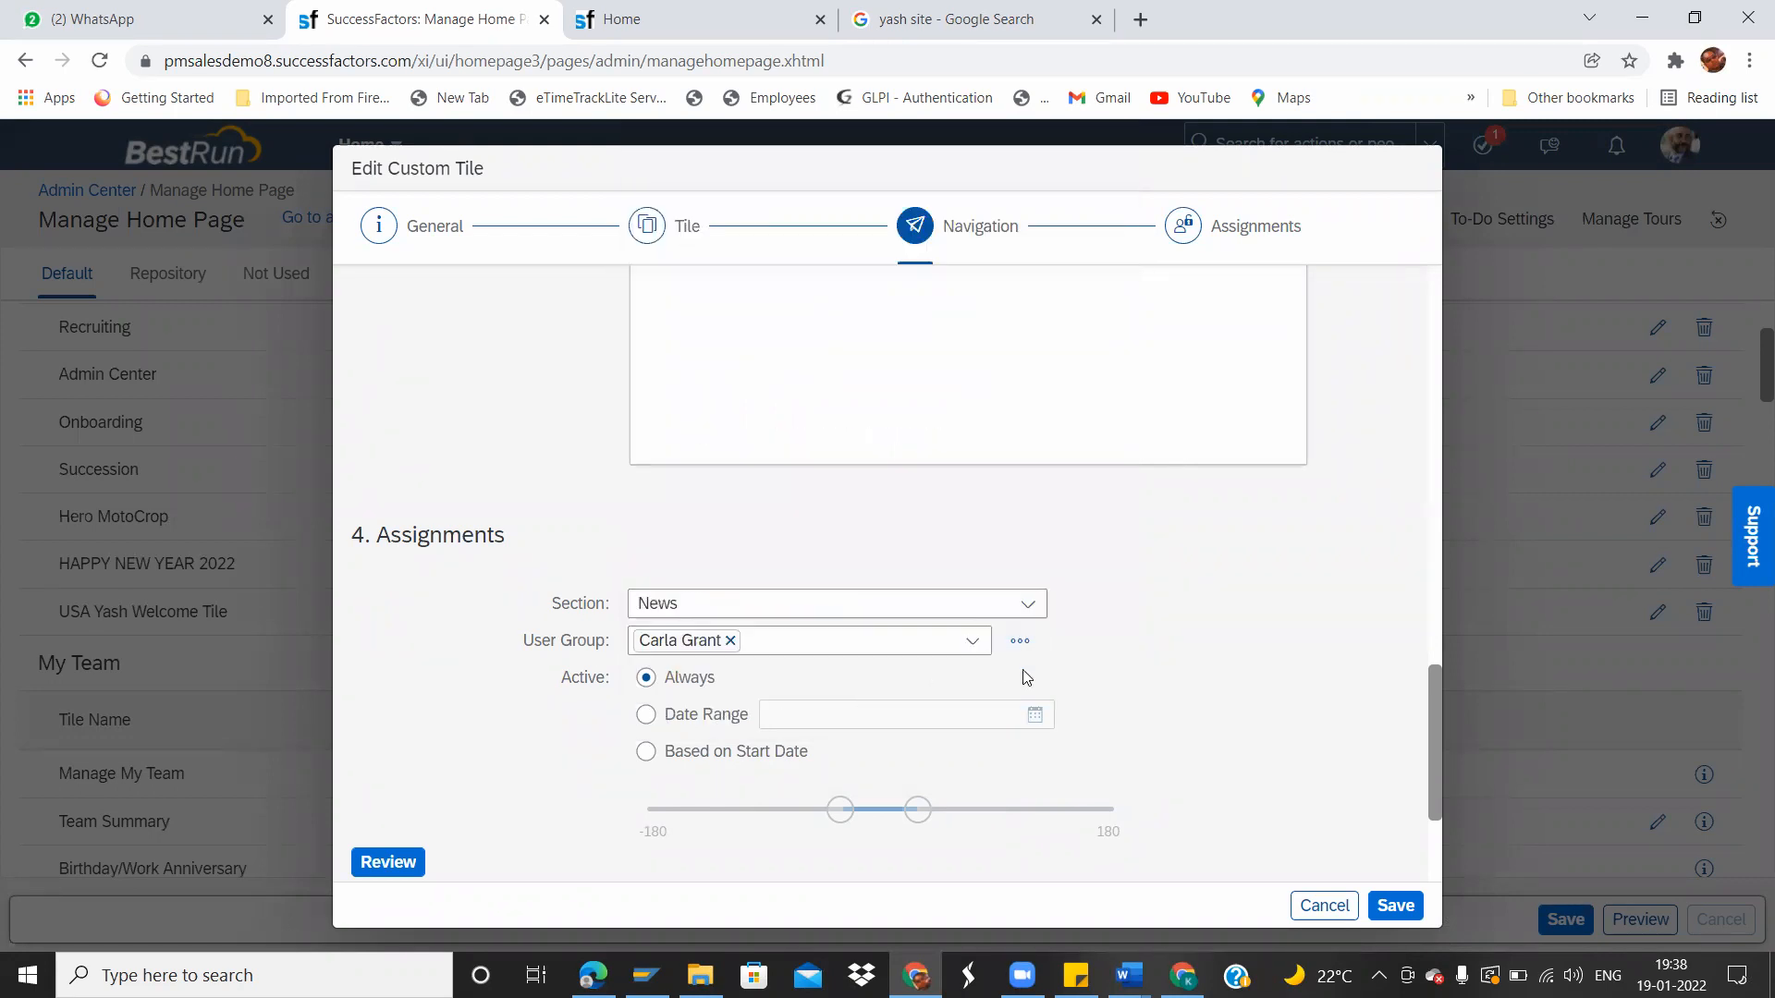
click(1385, 906)
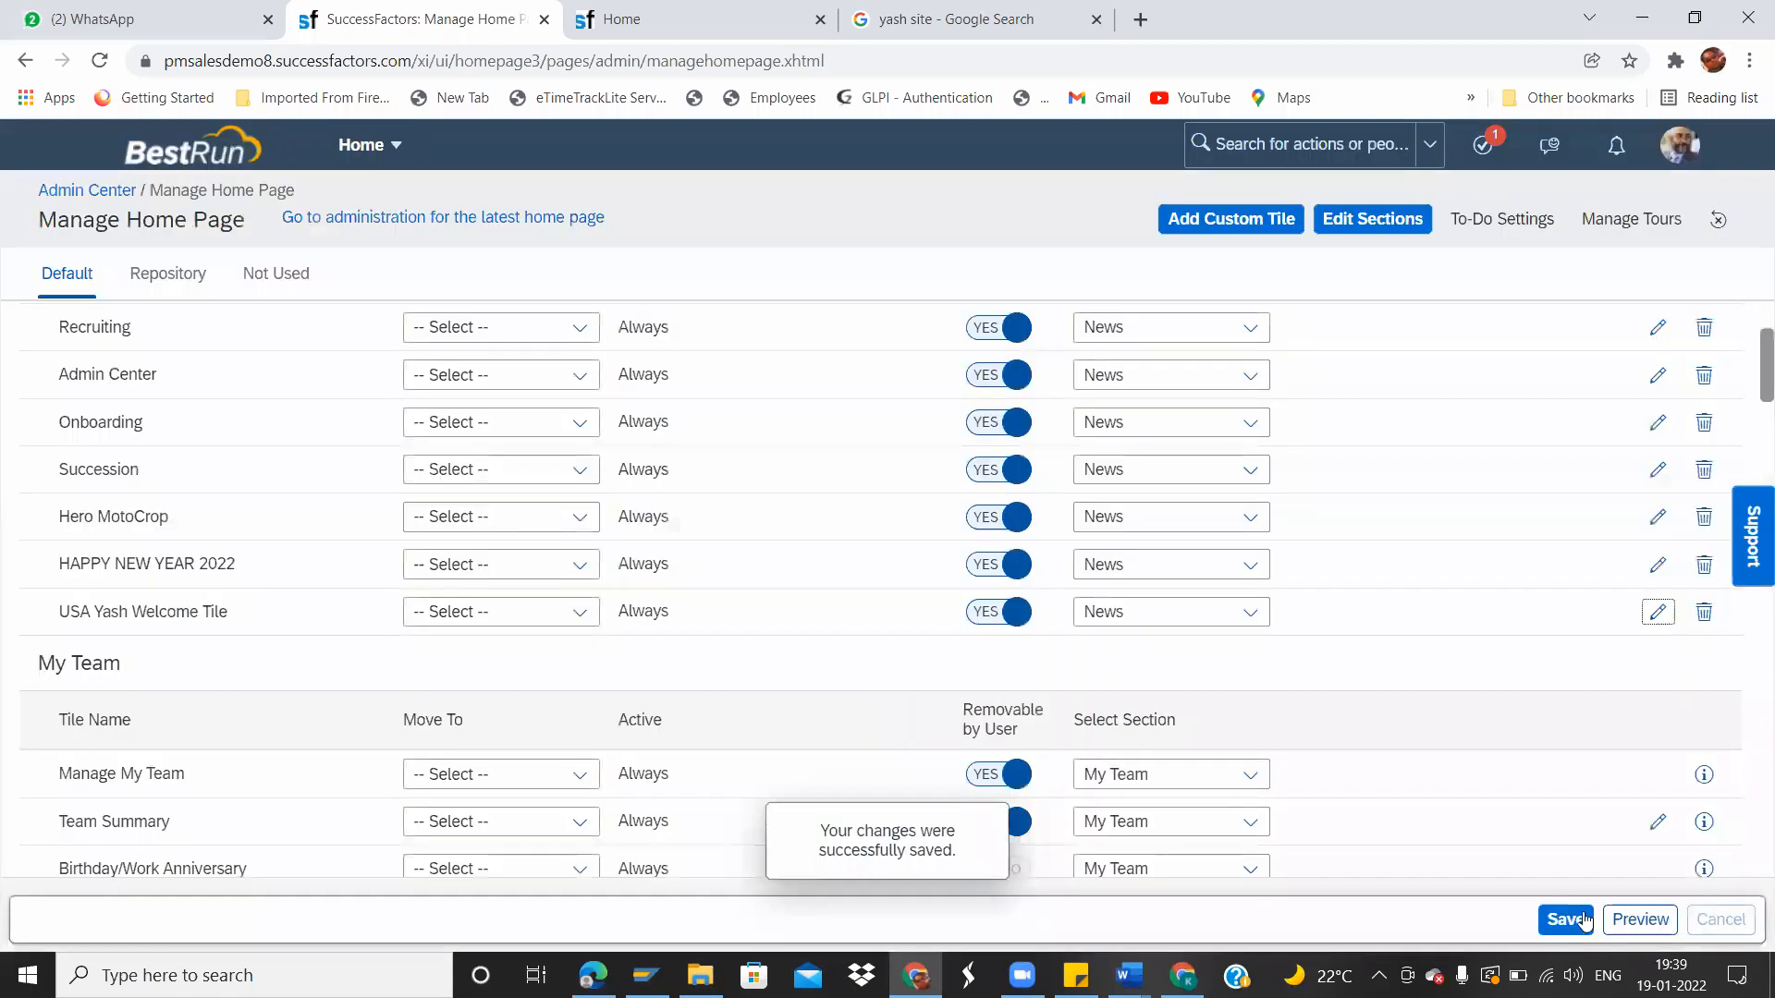
click(1582, 920)
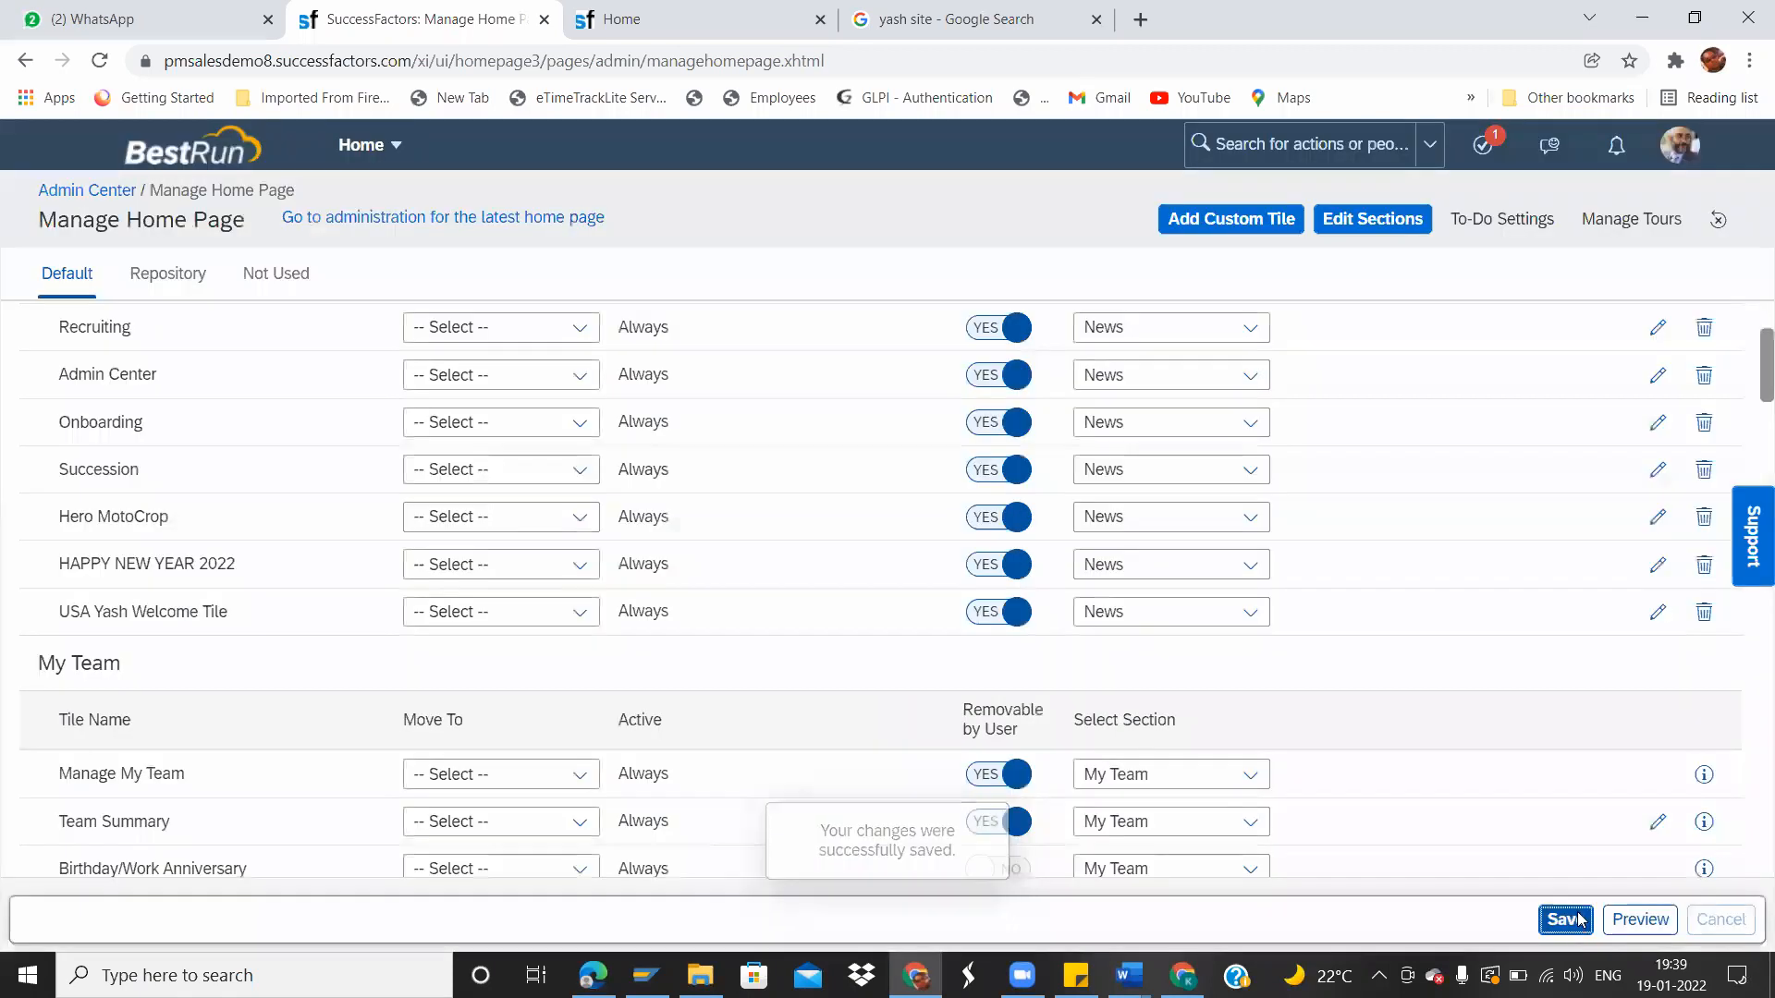
Reload the home page and proxy as the Sales Manager-EAST employee in Philadelphia to check the News tiles under the new assignment.
click(652, 18)
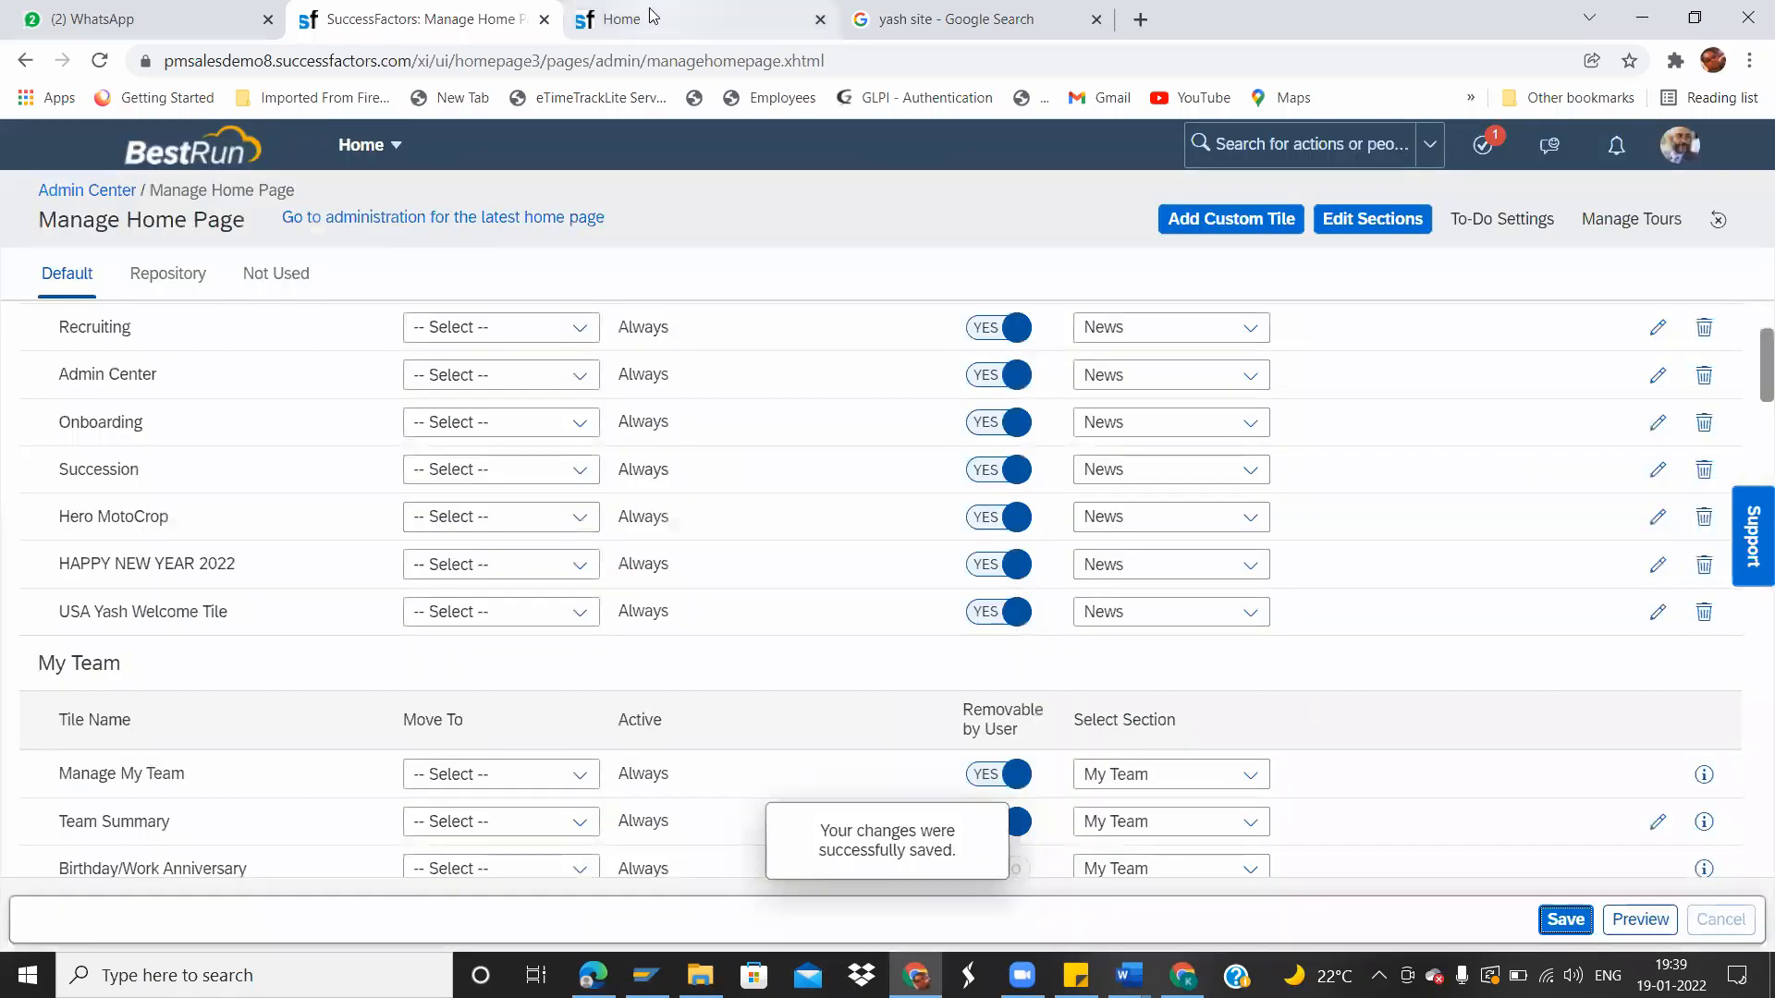
click(407, 62)
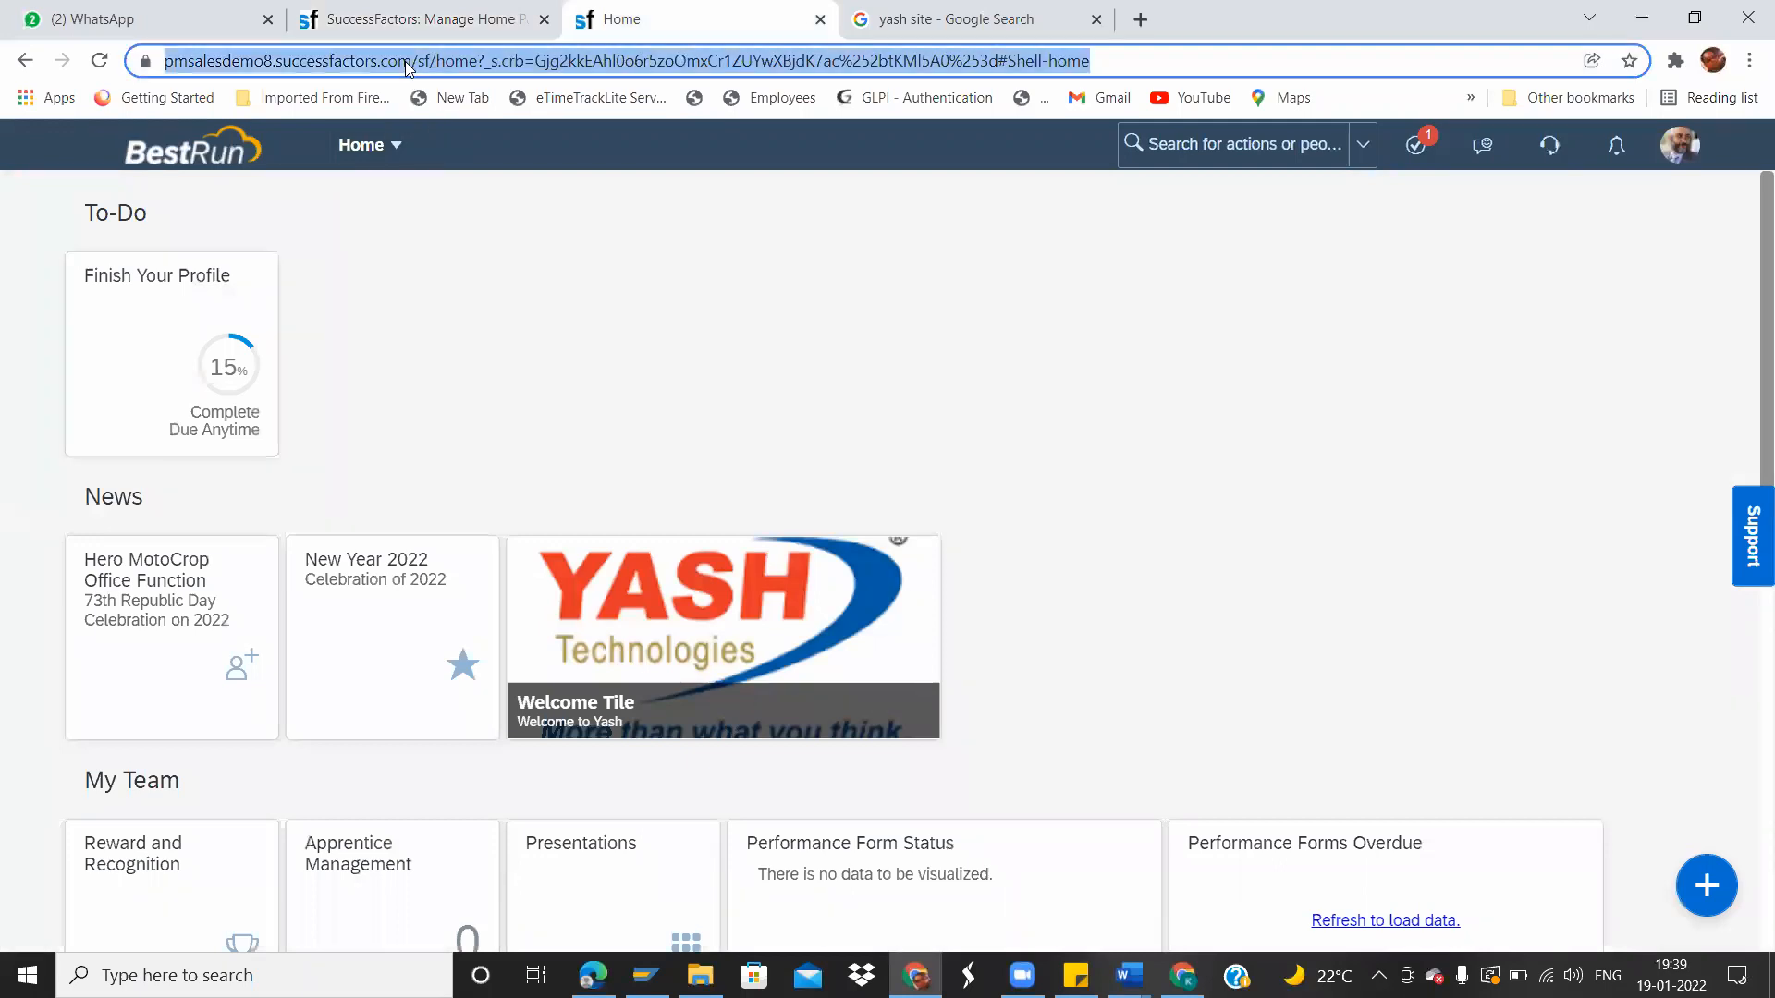
key(Return)
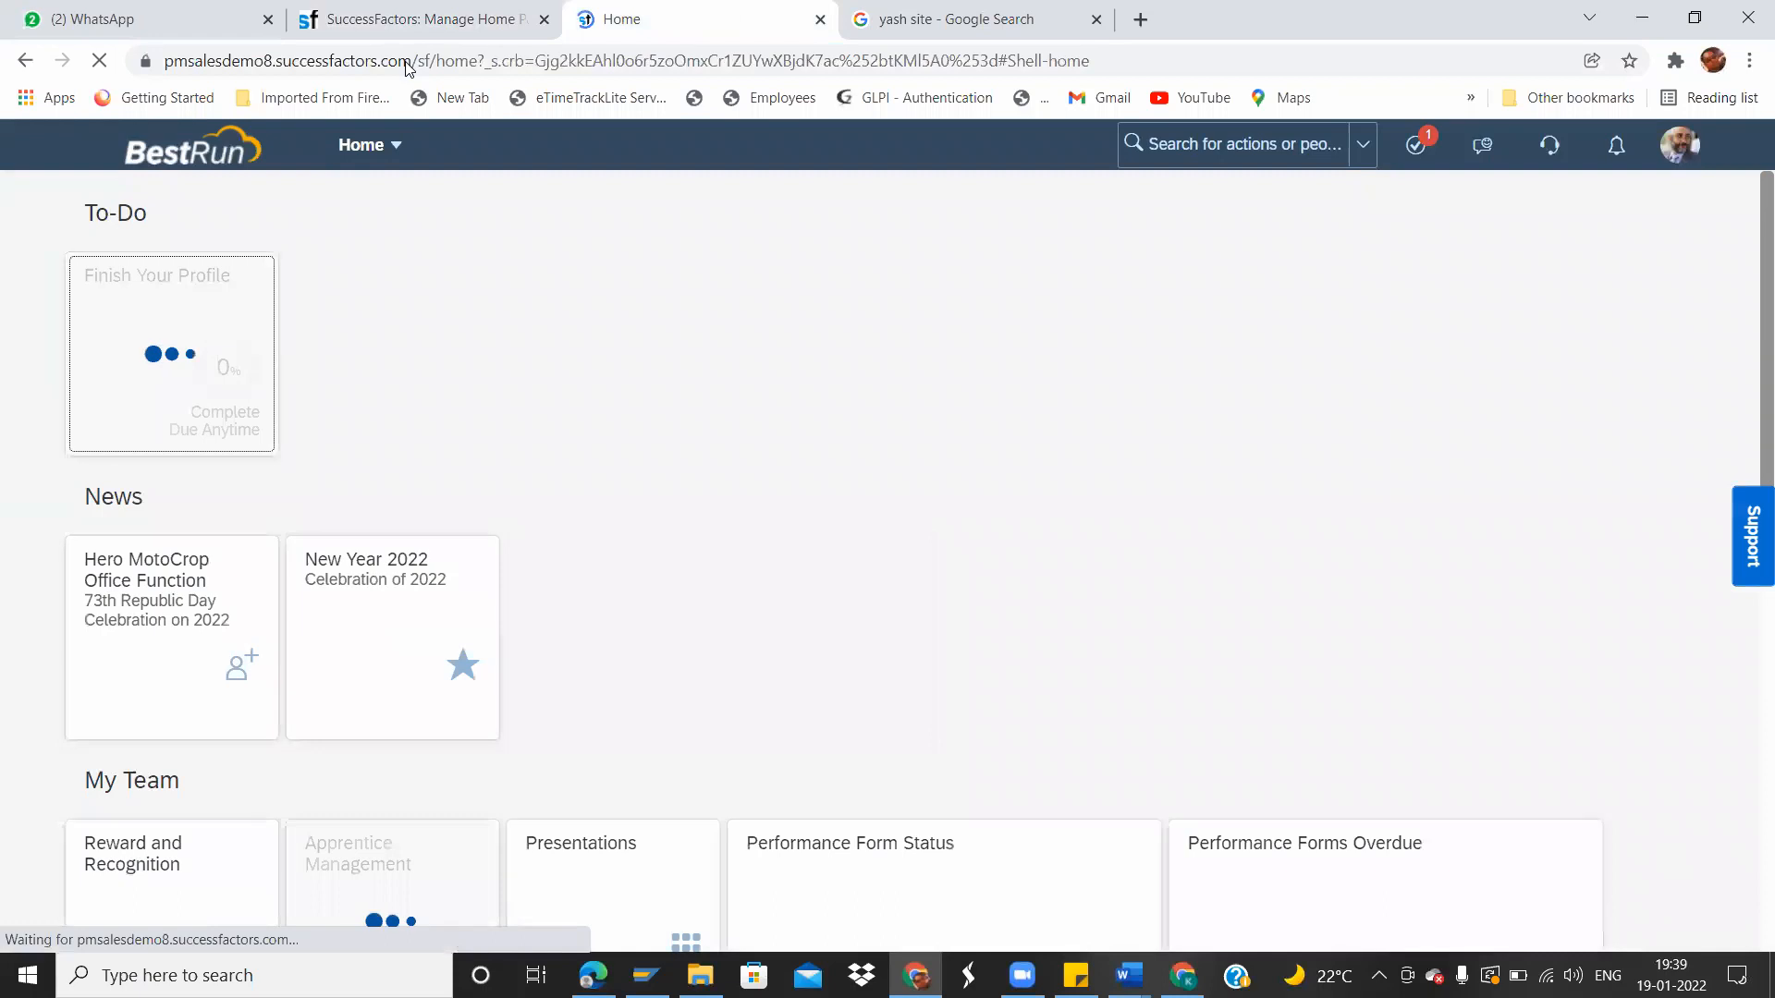
click(1680, 148)
click(1562, 254)
text(carla grant)
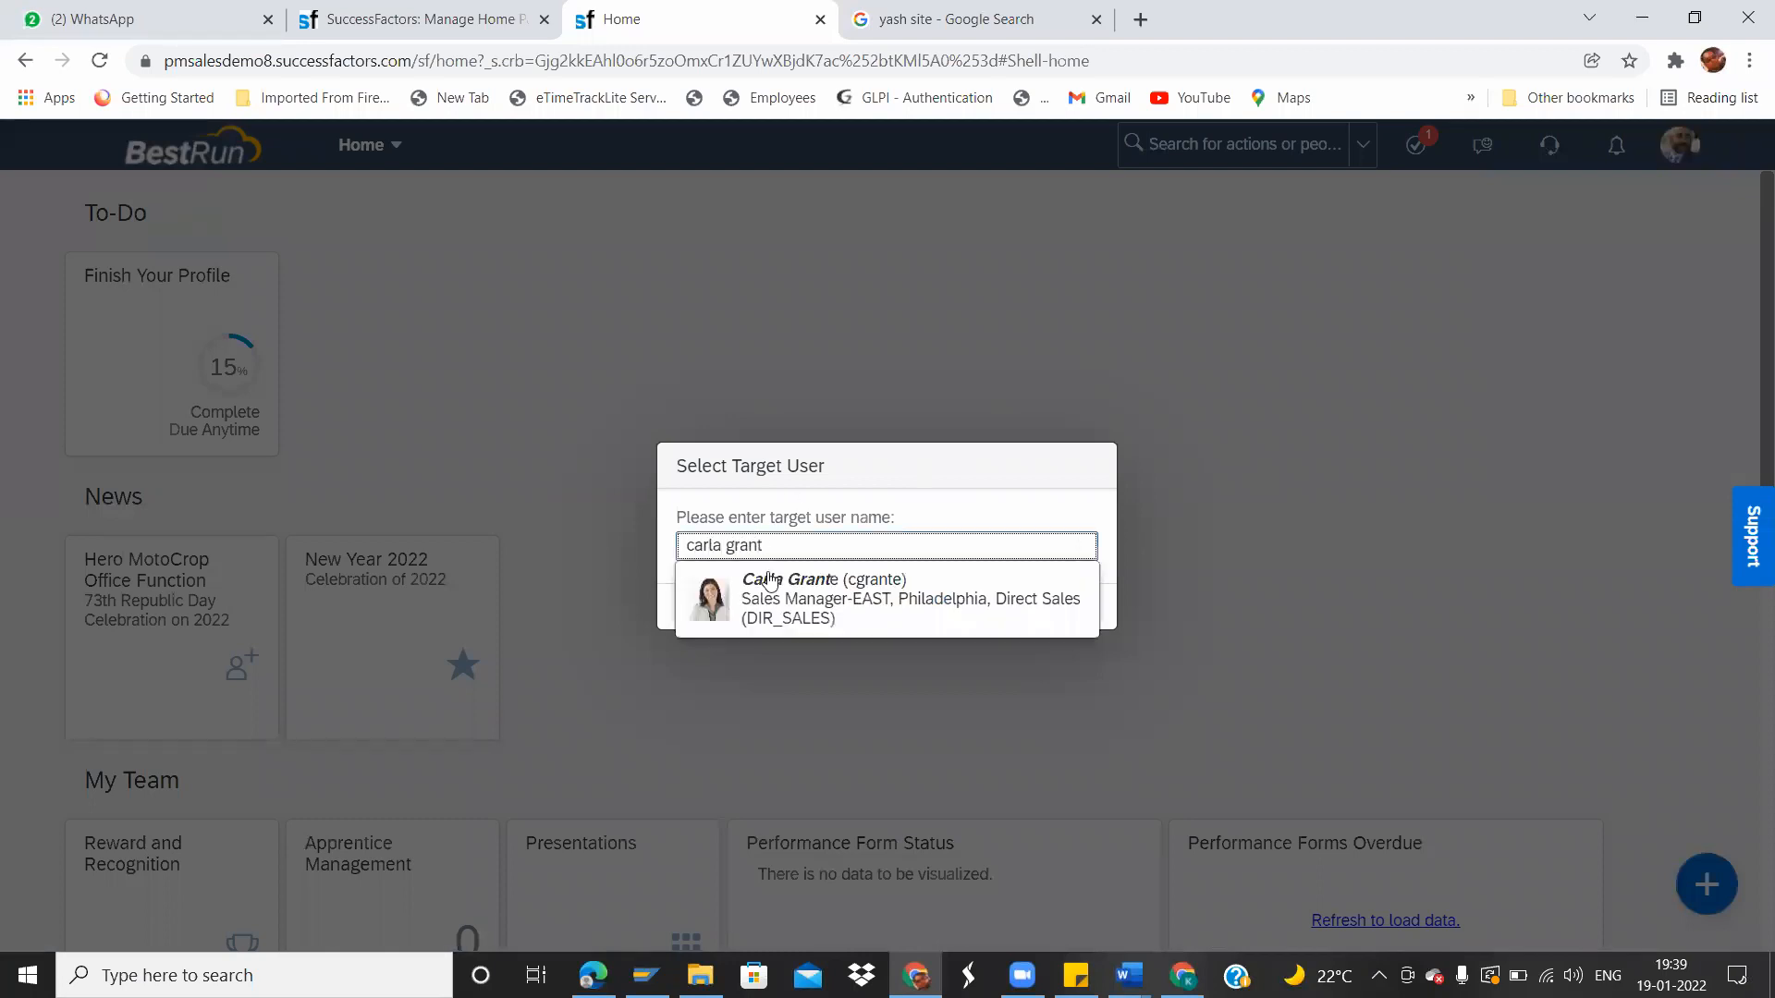
click(770, 580)
click(1072, 602)
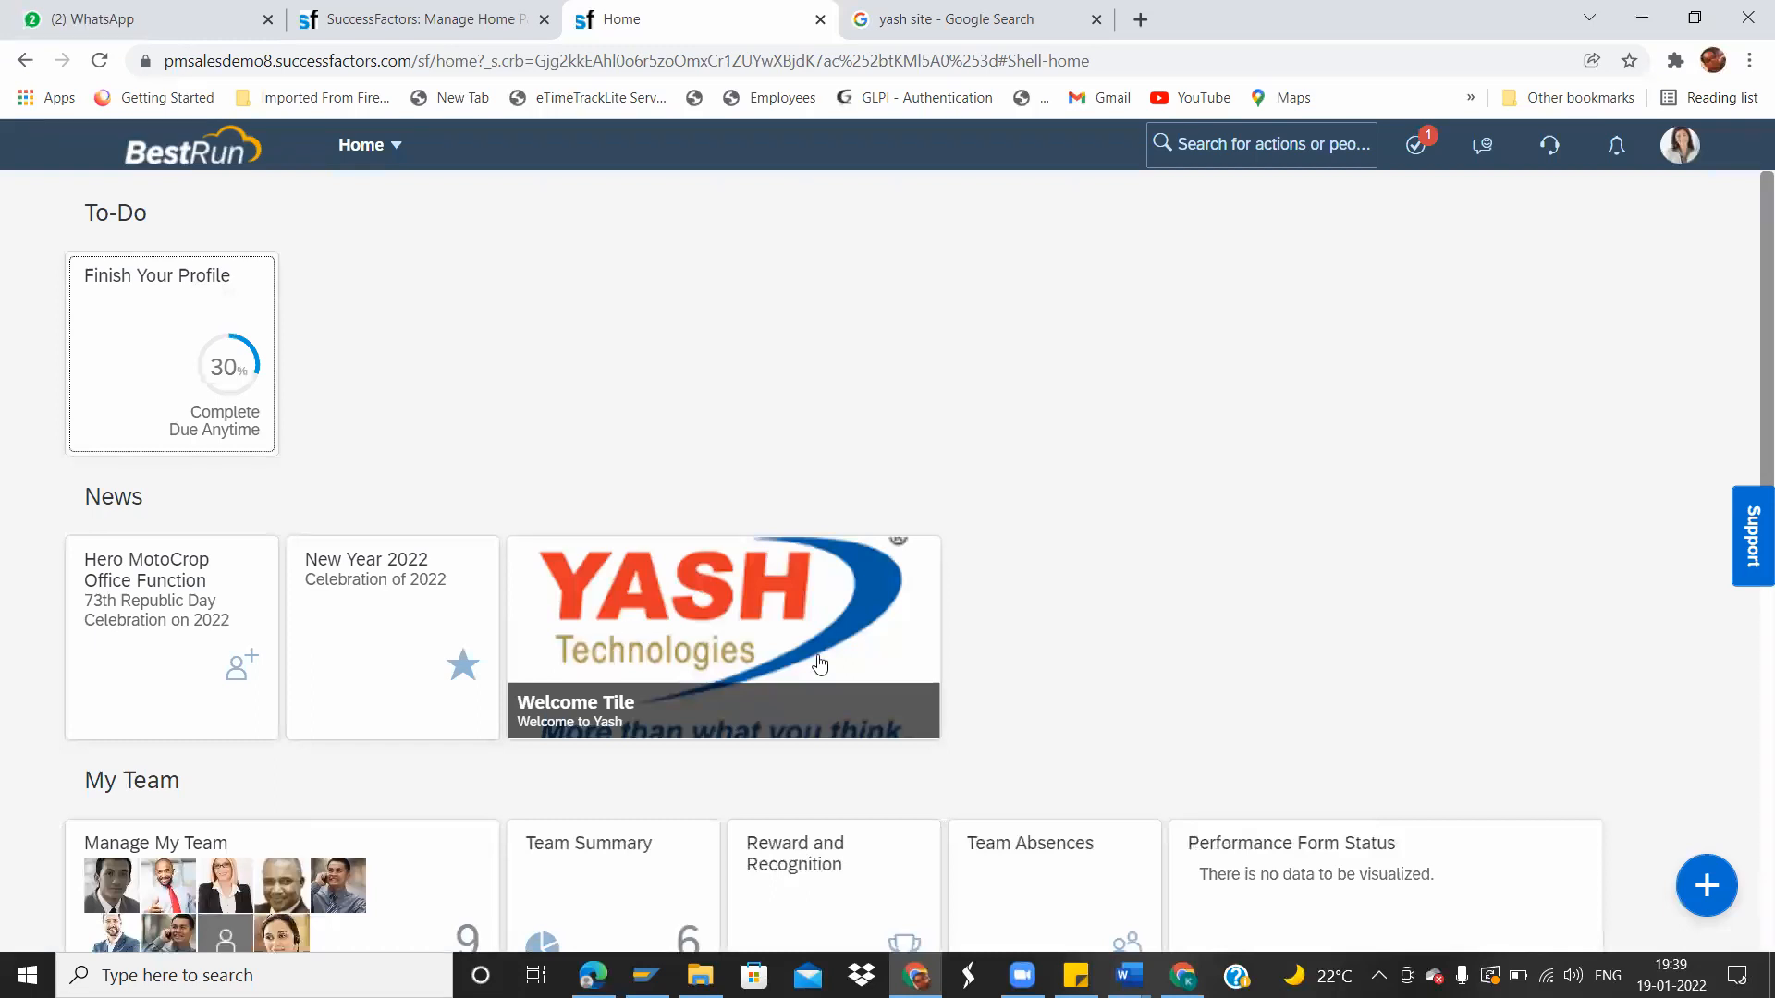
Proxy as the Administrative Support employee in Philadelphia to check the home page of the group's second member.
click(1680, 145)
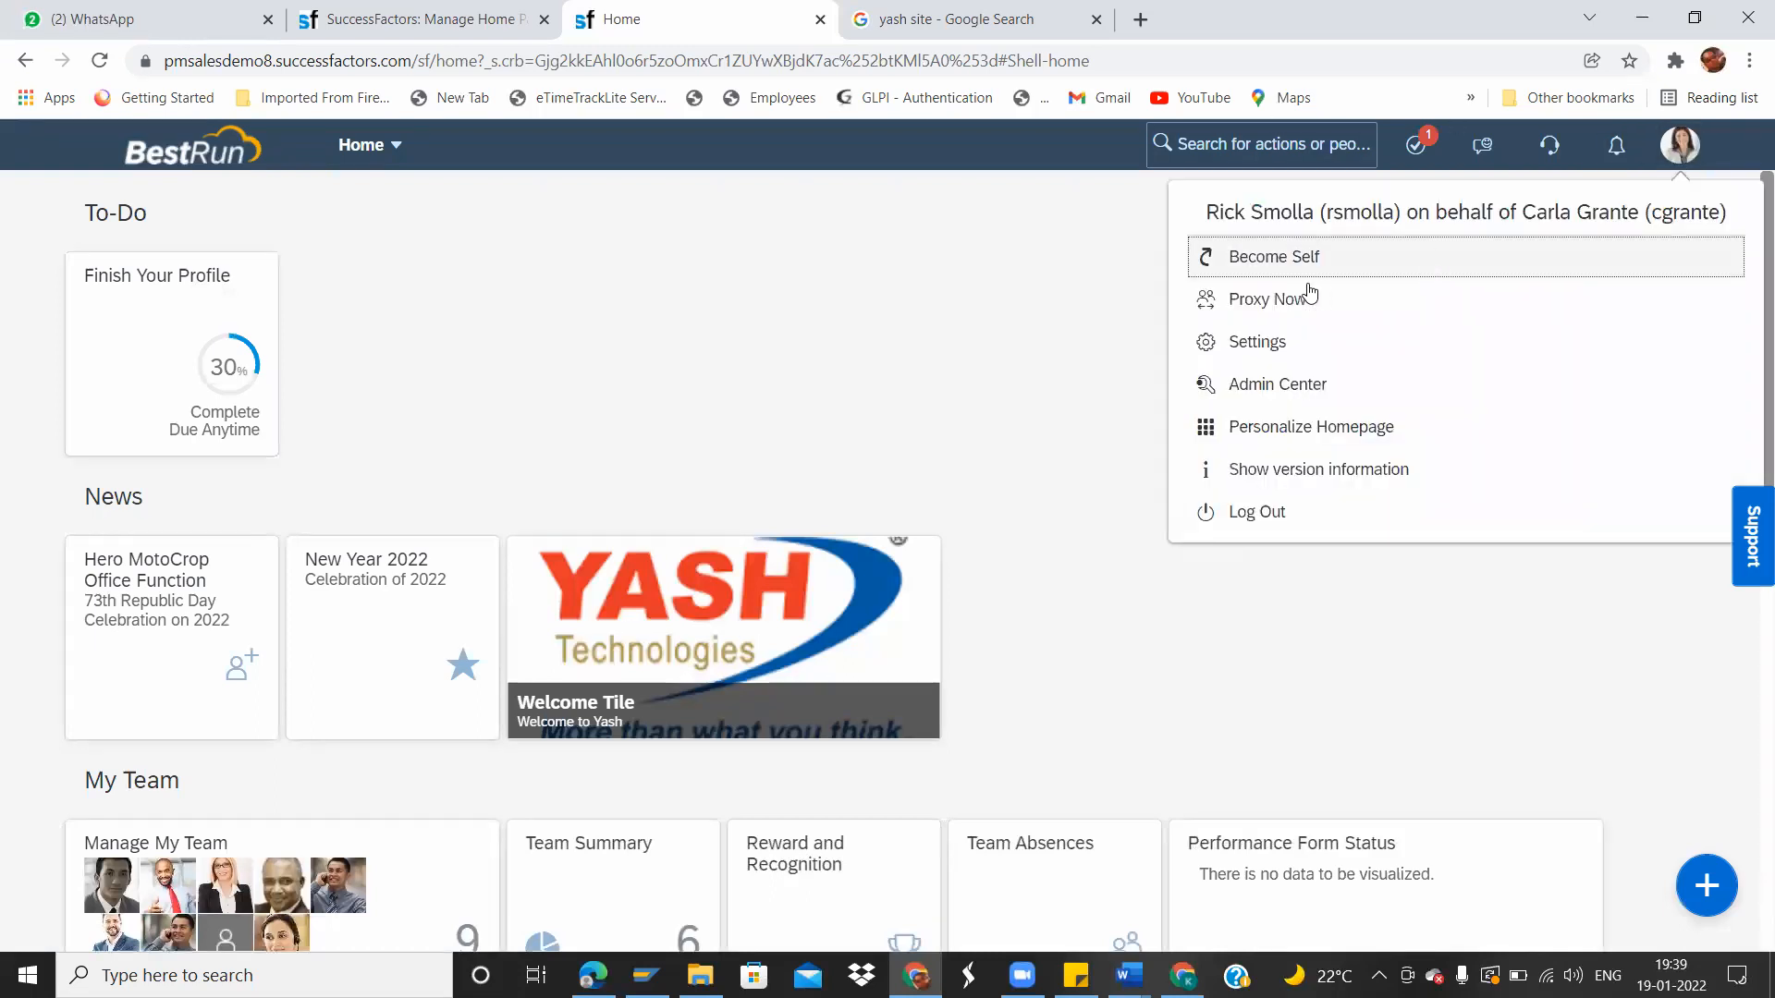
click(1294, 298)
text(aanya sing)
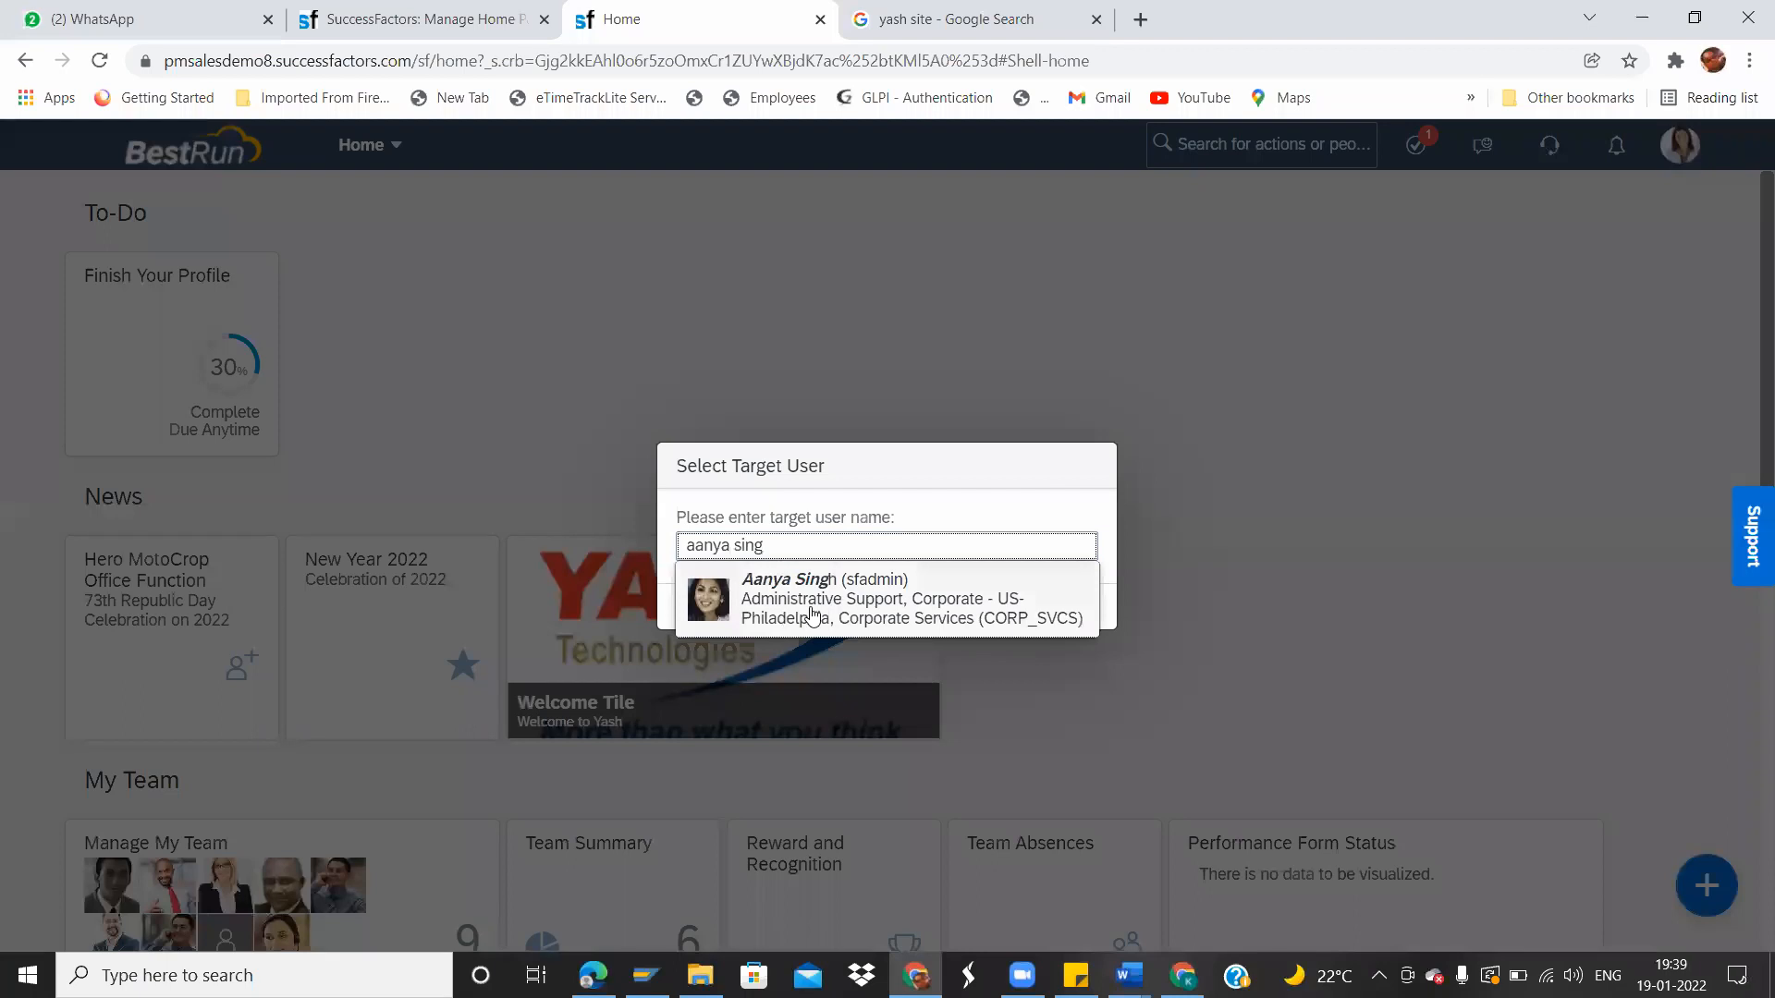
click(812, 616)
click(1059, 608)
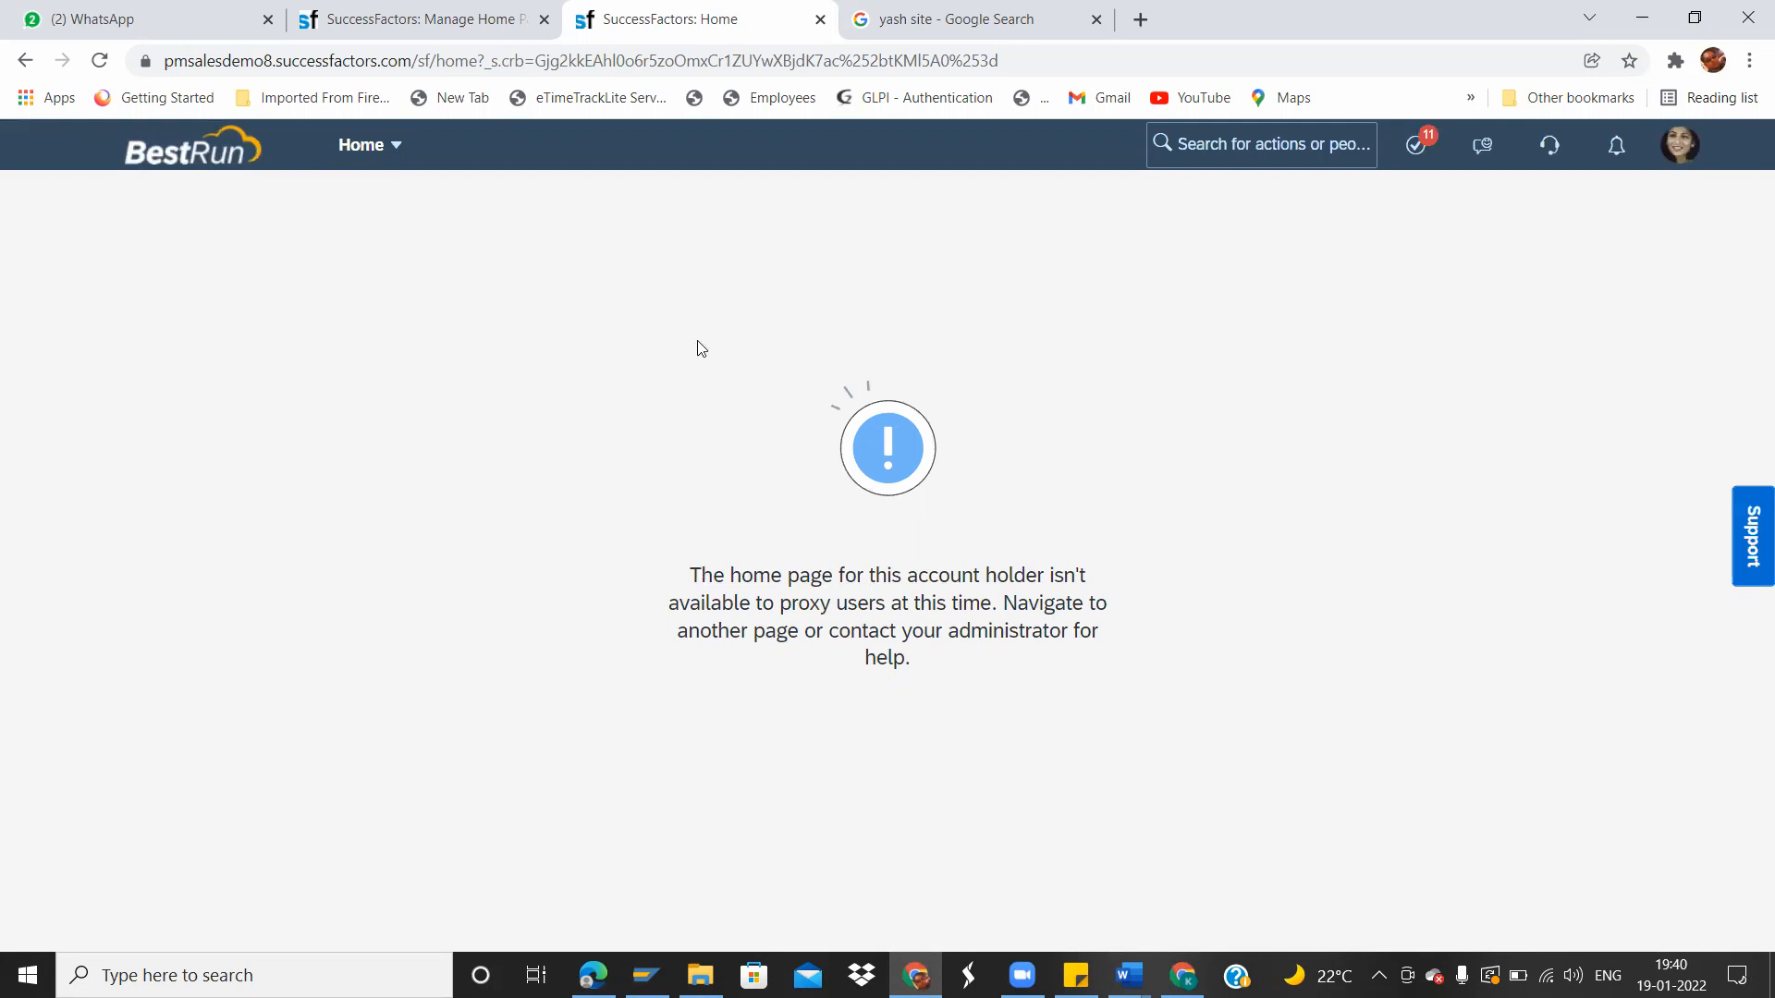
click(659, 146)
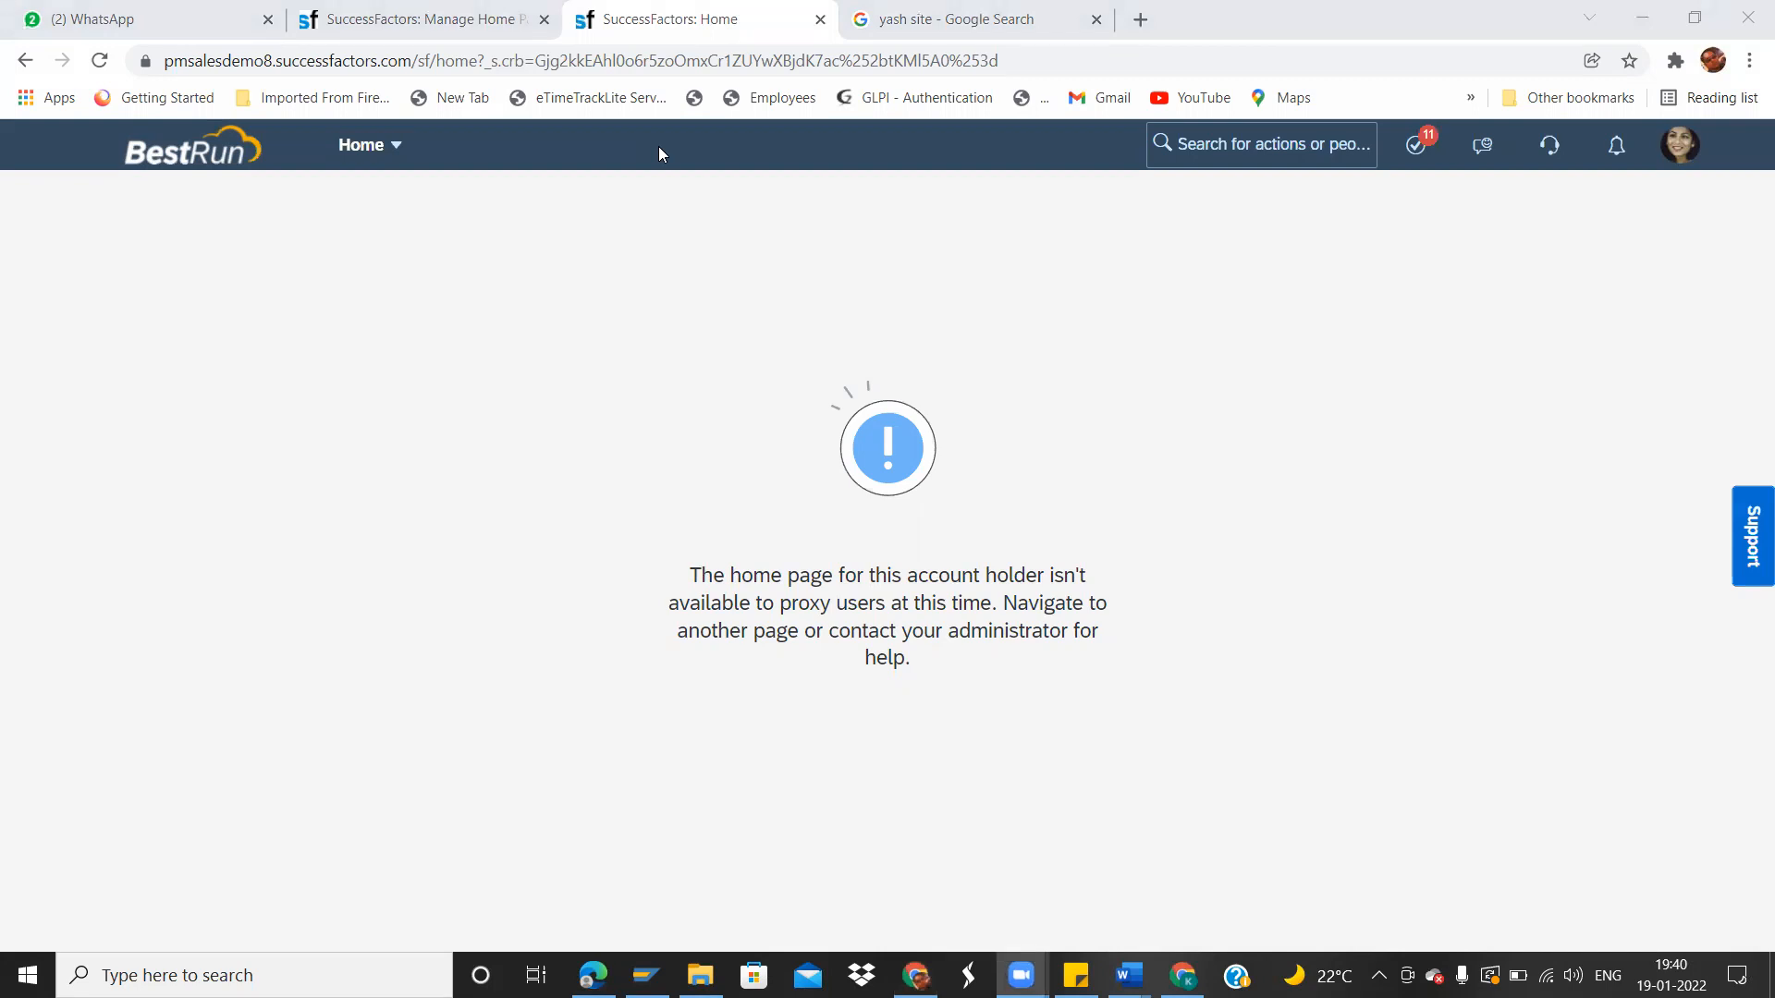